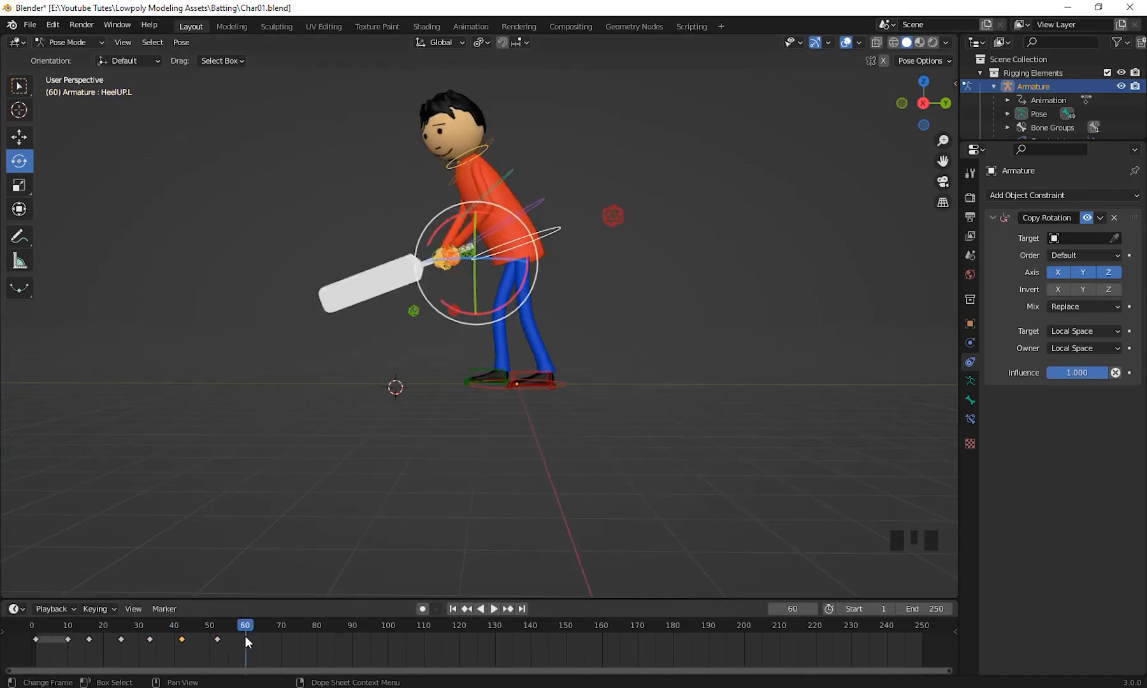
Step: At frame 75, rotate the head control about 51° to turn the face
{"action": "key", "text": "space"}
{"action": "key", "text": "space"}
{"action": "left_click", "coordinate": [300, 639]}
{"action": "left_click", "coordinate": [299, 627]}
{"action": "left_click_drag", "start_coordinate": [564, 118], "coordinate": [566, 167]}
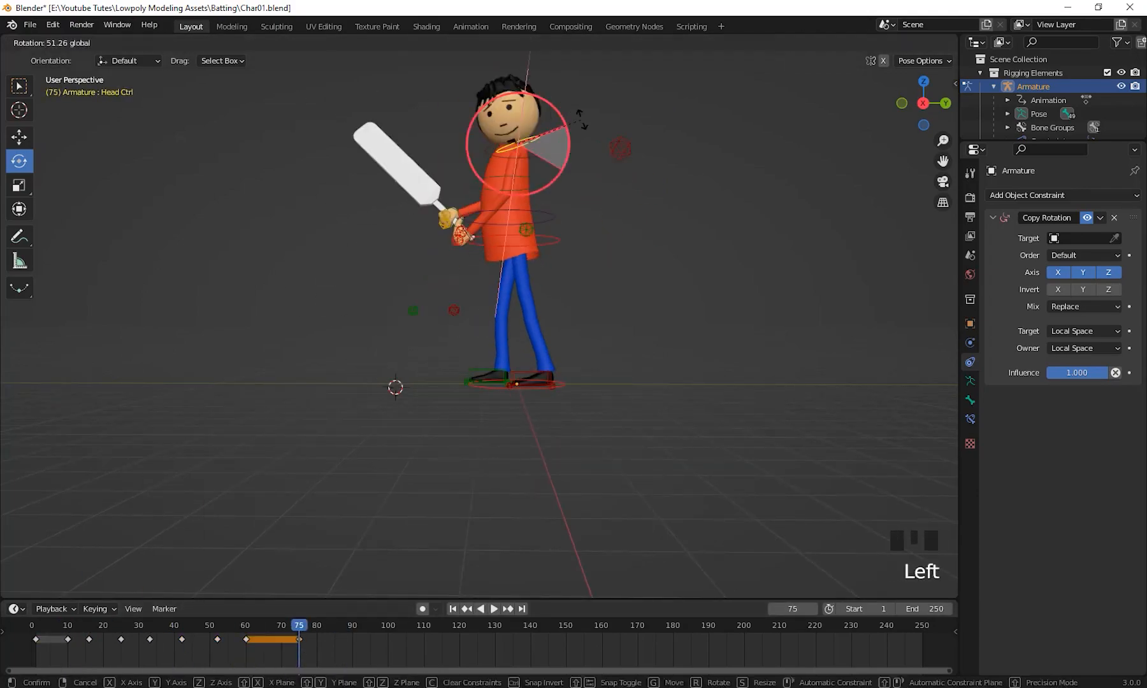
{"action": "left_click_drag", "start_coordinate": [517, 130], "coordinate": [548, 135]}
Step: Reposition the hand controls at frame 75 to raise the bat above the shoulder
{"action": "middle_click_drag", "start_coordinate": [573, 268], "coordinate": [611, 293]}
{"action": "left_click", "coordinate": [408, 305]}
{"action": "key", "text": "g"}
{"action": "left_click", "coordinate": [397, 211]}
{"action": "left_click_drag", "start_coordinate": [377, 173], "coordinate": [439, 174]}
{"action": "middle_click_drag", "start_coordinate": [574, 293], "coordinate": [497, 318]}
{"action": "key", "text": "g"}
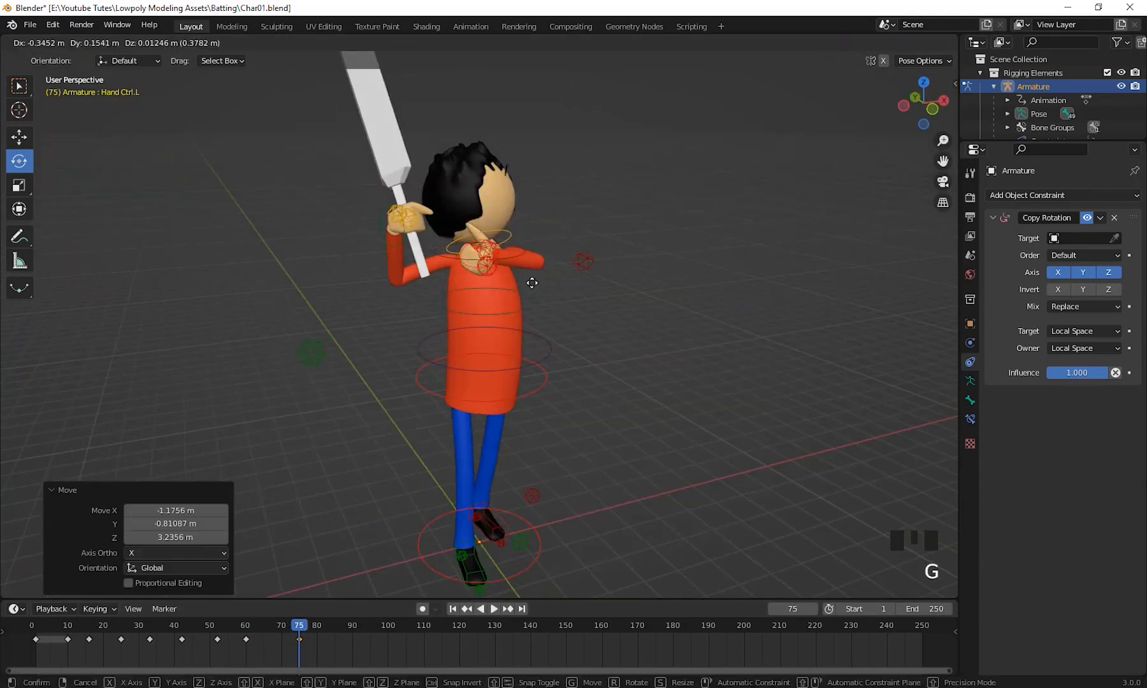
{"action": "left_click", "coordinate": [530, 283]}
Step: Keyframe all bones in the raised-bat pose at frame 75 and play the animation back
{"action": "left_click", "coordinate": [553, 414]}
{"action": "middle_click_drag", "start_coordinate": [556, 405], "coordinate": [778, 466]}
{"action": "key", "text": "a"}
{"action": "key", "text": "i"}
{"action": "key", "text": "i"}
{"action": "key", "text": "space"}
{"action": "key", "text": "space"}
Step: Refine the in-between backlift pose at frame 67 and keyframe it
{"action": "left_click", "coordinate": [615, 286]}
{"action": "left_click", "coordinate": [270, 627]}
{"action": "left_click_drag", "start_coordinate": [300, 154], "coordinate": [720, 449]}
{"action": "left_click", "coordinate": [298, 629]}
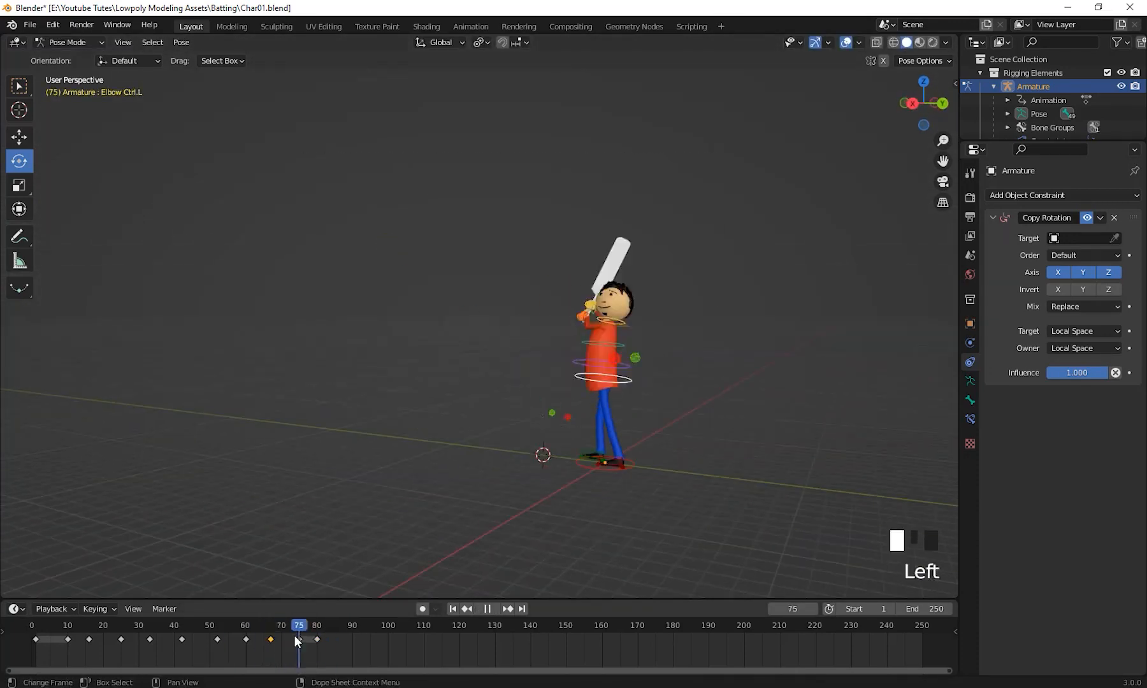
Step: Keyframe the bent-forward downswing pose at frame 85 and rotate the hip control about 14°
{"action": "key", "text": "Right"}
{"action": "key", "text": "Right"}
{"action": "key", "text": "Right"}
{"action": "key", "text": "Right"}
{"action": "key", "text": "Right"}
{"action": "middle_click_drag", "start_coordinate": [357, 509], "coordinate": [278, 517]}
{"action": "key", "text": "i"}
{"action": "scroll", "coordinate": [666, 445], "scroll_direction": "up", "scroll_amount": 2}
{"action": "mouse_move", "coordinate": [548, 459]}
{"action": "middle_mouse_down"}
{"action": "mouse_move", "coordinate": [666, 445]}
{"action": "mouse_move", "coordinate": [548, 440]}
{"action": "middle_mouse_up"}
{"action": "left_click_drag", "start_coordinate": [414, 363], "coordinate": [430, 366]}
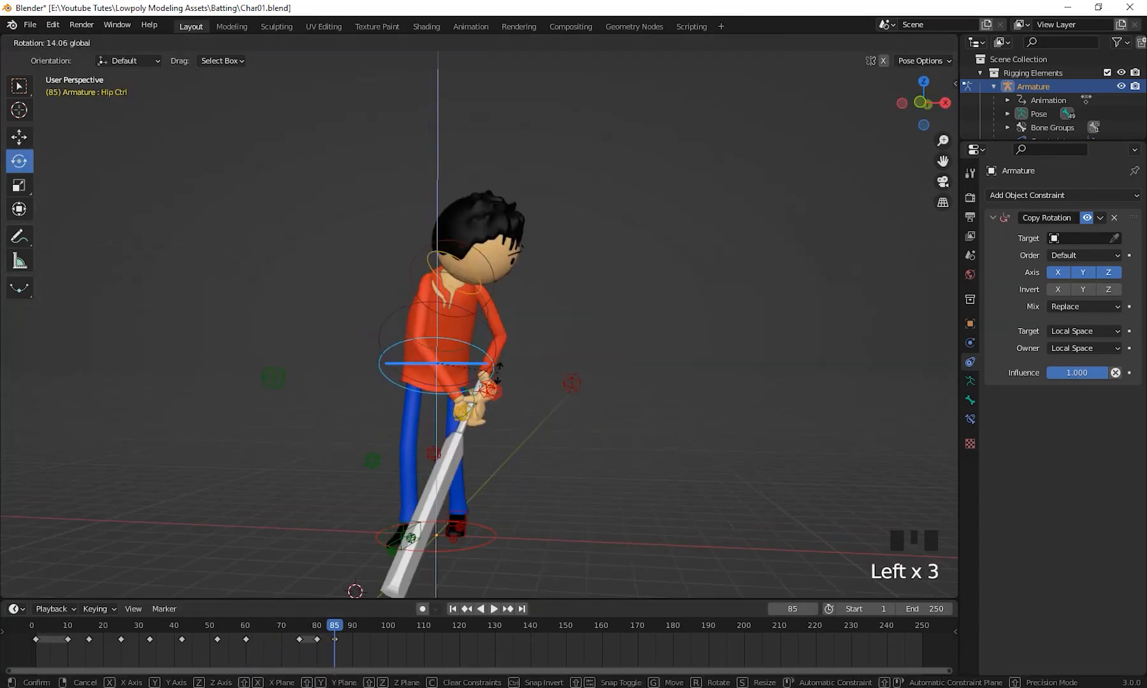
Step: At frame 88, adjust the upper-body controls and keyframe the hitting pose
{"action": "middle_click_drag", "start_coordinate": [510, 395], "coordinate": [541, 306], "text": "shift"}
{"action": "left_click_drag", "start_coordinate": [337, 624], "coordinate": [345, 624]}
{"action": "left_click_drag", "start_coordinate": [459, 255], "coordinate": [439, 224]}
{"action": "left_click", "coordinate": [19, 137]}
{"action": "middle_click_drag", "start_coordinate": [574, 382], "coordinate": [446, 370]}
{"action": "left_click_drag", "start_coordinate": [361, 136], "coordinate": [716, 336]}
{"action": "key", "text": "i"}
{"action": "middle_click_drag", "start_coordinate": [637, 357], "coordinate": [612, 407]}
{"action": "left_click", "coordinate": [19, 161]}
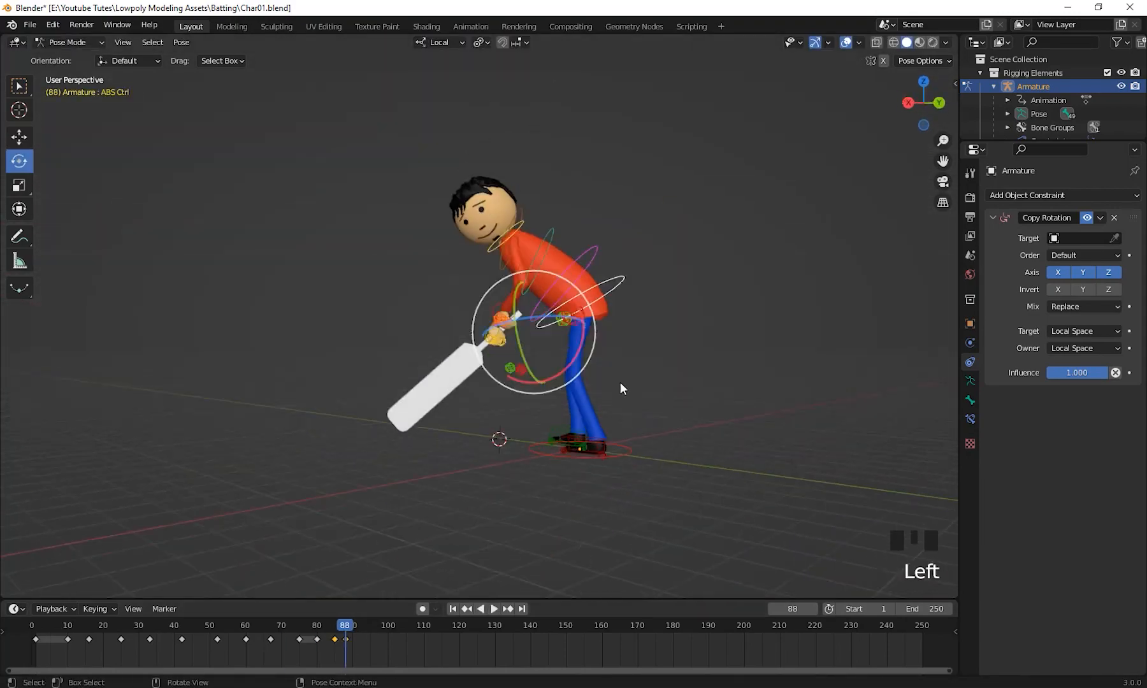
{"action": "key", "text": "i"}
Step: At frame 100, bring the character back to the upright stance with the bat raised and keyframe it
{"action": "left_click_drag", "start_coordinate": [370, 628], "coordinate": [181, 658]}
{"action": "left_click", "coordinate": [68, 640]}
{"action": "left_click_drag", "start_coordinate": [67, 644], "coordinate": [388, 625]}
{"action": "middle_click_drag", "start_coordinate": [568, 231], "coordinate": [568, 249], "text": "shift"}
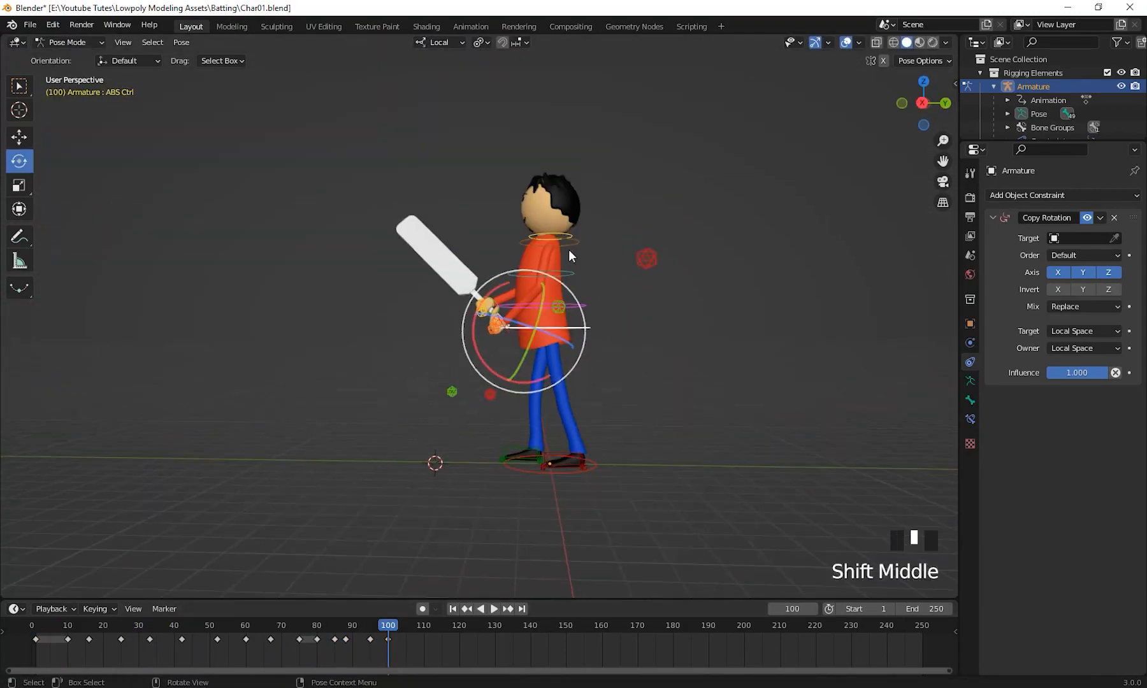
{"action": "left_click_drag", "start_coordinate": [569, 255], "coordinate": [577, 270]}
{"action": "key", "text": "i"}
Step: Review the pose from frame 1 to 75, and correct and keyframe the head rotation at frame 80
{"action": "middle_click_drag", "start_coordinate": [541, 357], "coordinate": [576, 351]}
{"action": "left_click", "coordinate": [37, 627]}
{"action": "left_click_drag", "start_coordinate": [37, 628], "coordinate": [245, 628]}
{"action": "middle_click_drag", "start_coordinate": [509, 217], "coordinate": [544, 220]}
{"action": "left_click_drag", "start_coordinate": [246, 627], "coordinate": [298, 640]}
{"action": "middle_click_drag", "start_coordinate": [544, 219], "coordinate": [529, 204]}
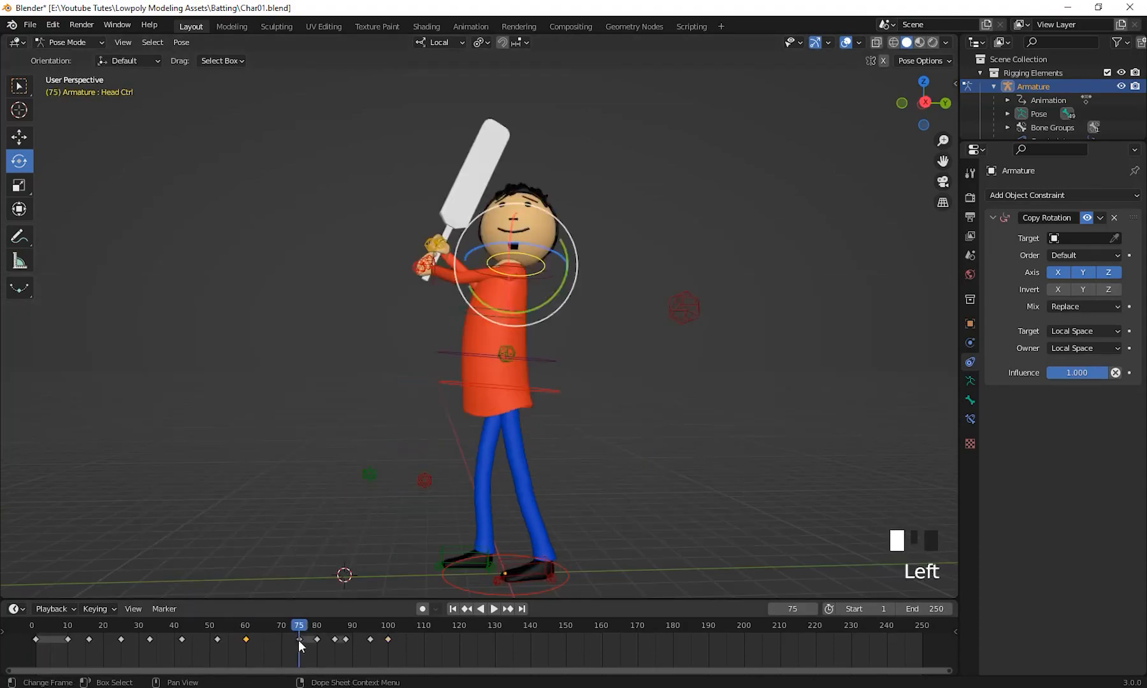
{"action": "left_click", "coordinate": [970, 400]}
{"action": "mouse_move", "coordinate": [299, 628]}
{"action": "left_mouse_down"}
{"action": "mouse_move", "coordinate": [287, 631]}
{"action": "mouse_move", "coordinate": [317, 627]}
{"action": "left_mouse_up"}
{"action": "left_click_drag", "start_coordinate": [541, 280], "coordinate": [551, 271]}
{"action": "key", "text": "i"}
Step: Switch to Object Mode, add a sphere near the character's feet and scale it to 0.294 as the ball
{"action": "left_click_drag", "start_coordinate": [317, 627], "coordinate": [334, 628]}
{"action": "middle_click_drag", "start_coordinate": [408, 408], "coordinate": [423, 446]}
{"action": "key", "text": "ctrl+Tab"}
{"action": "key", "text": "shift+a"}
{"action": "left_click", "coordinate": [484, 452]}
{"action": "key", "text": "s"}
{"action": "left_click", "coordinate": [495, 413]}
Step: Add a plane and scale it up as the ground beneath the character
{"action": "key", "text": "space"}
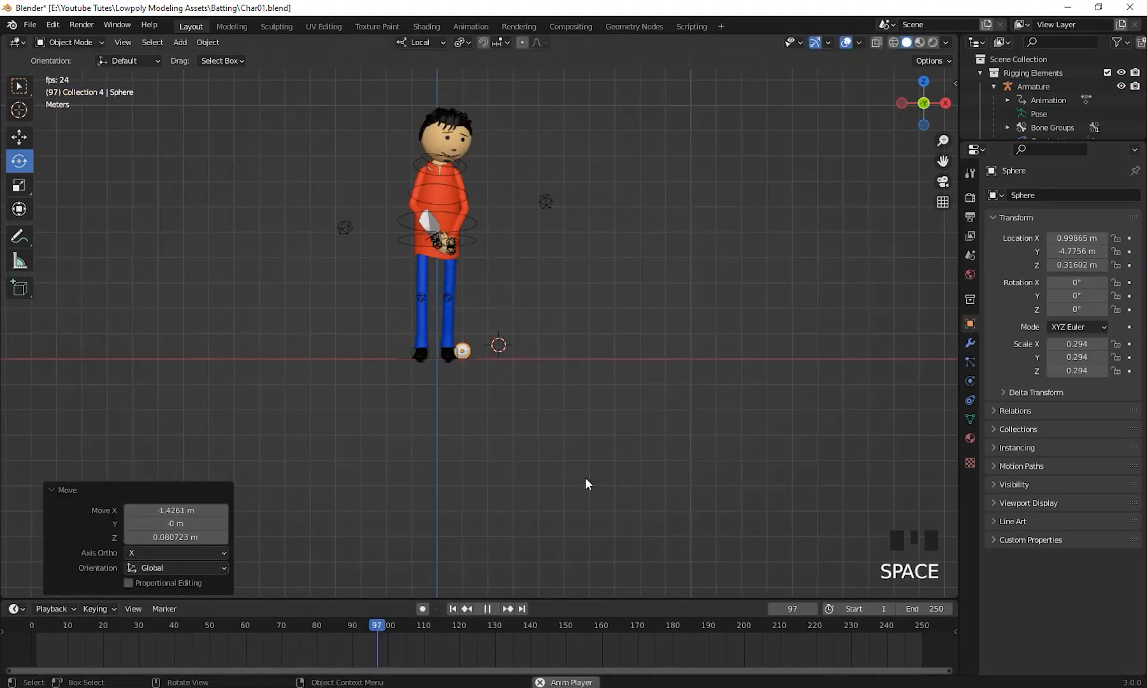
{"action": "middle_click_drag", "start_coordinate": [586, 481], "coordinate": [591, 446]}
{"action": "key", "text": "shift+a"}
{"action": "key", "text": "s"}
Step: Switch the viewport to rendered shading and enlarge the outliner, collapsing the Rigging Elements collection
{"action": "left_click", "coordinate": [919, 43]}
{"action": "left_click", "coordinate": [969, 439]}
{"action": "middle_click_drag", "start_coordinate": [662, 395], "coordinate": [655, 365], "text": "shift"}
{"action": "left_click", "coordinate": [932, 43]}
{"action": "left_click_drag", "start_coordinate": [1051, 141], "coordinate": [1051, 496]}
{"action": "left_click", "coordinate": [980, 73]}
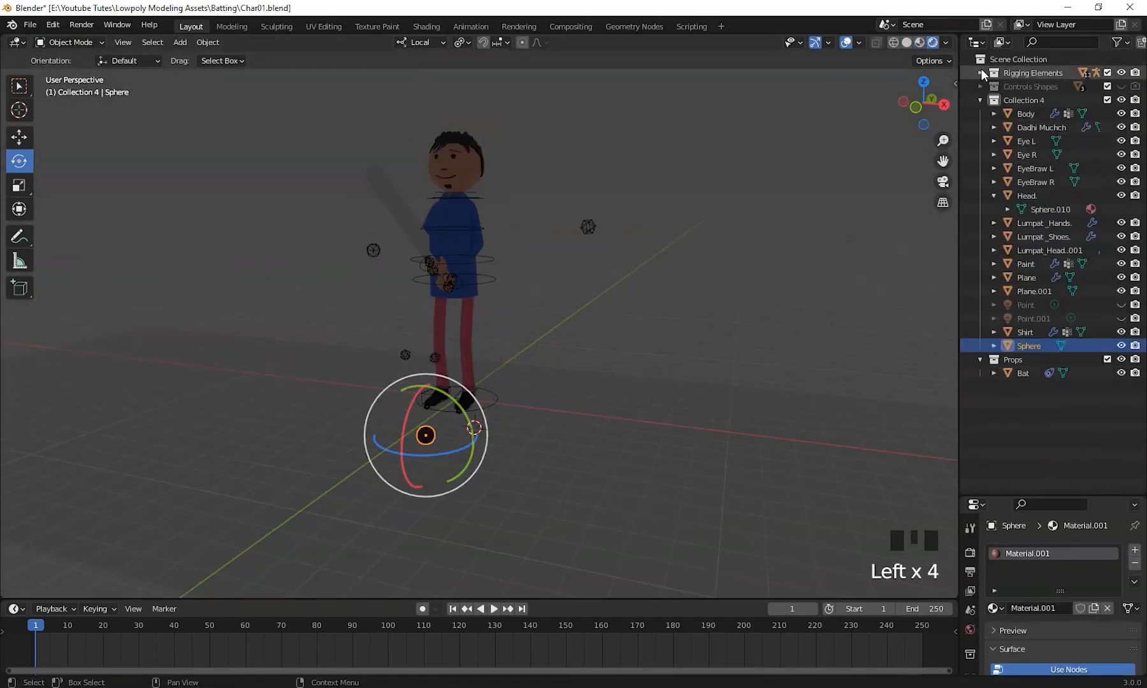
Step: Add two cubes, one above the other over the ground plane, and make them active rigid bodies
{"action": "key", "text": "KP_3"}
{"action": "key", "text": "g"}
{"action": "key", "text": "shift+a"}
{"action": "left_click", "coordinate": [533, 63]}
{"action": "key", "text": "s"}
{"action": "left_click", "coordinate": [907, 43]}
{"action": "middle_click_drag", "start_coordinate": [484, 382], "coordinate": [533, 404]}
{"action": "left_click", "coordinate": [487, 357], "text": "shift"}
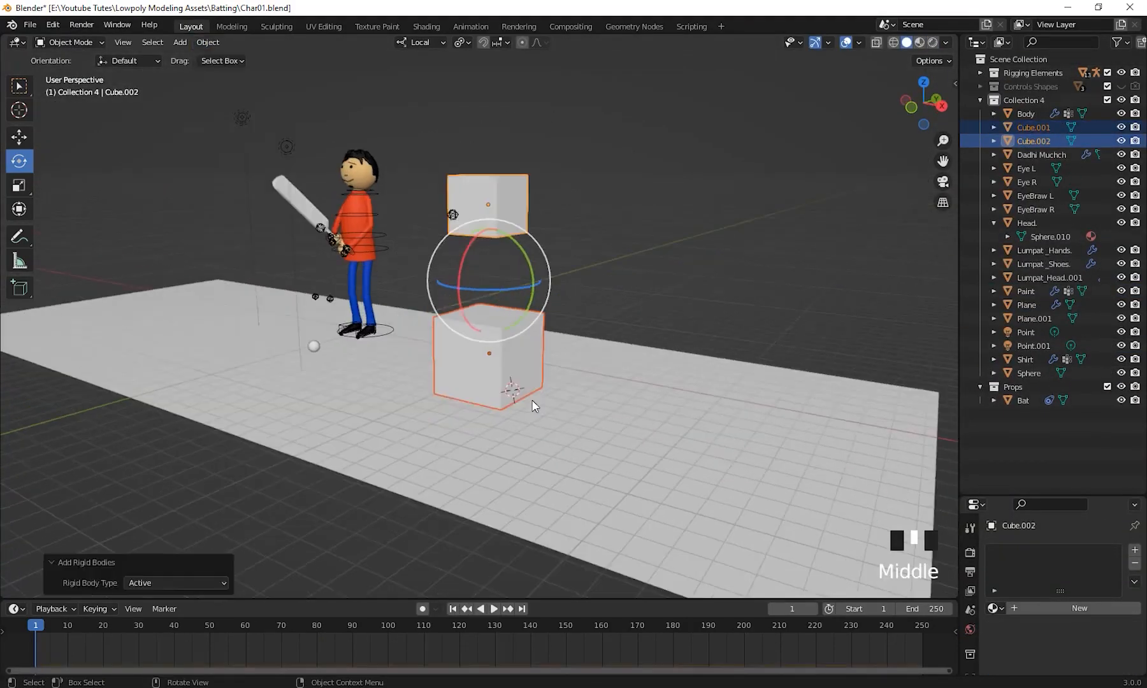
Step: Tilt the upper cube and play the rigid body simulation
{"action": "left_click_drag", "start_coordinate": [479, 218], "coordinate": [491, 241]}
{"action": "key", "text": "space"}
{"action": "middle_click_drag", "start_coordinate": [535, 357], "coordinate": [489, 352]}
{"action": "left_click", "coordinate": [673, 353]}
{"action": "middle_click_drag", "start_coordinate": [497, 274], "coordinate": [543, 252]}
Step: Set up rigid body physics for the bat
{"action": "left_click", "coordinate": [397, 192]}
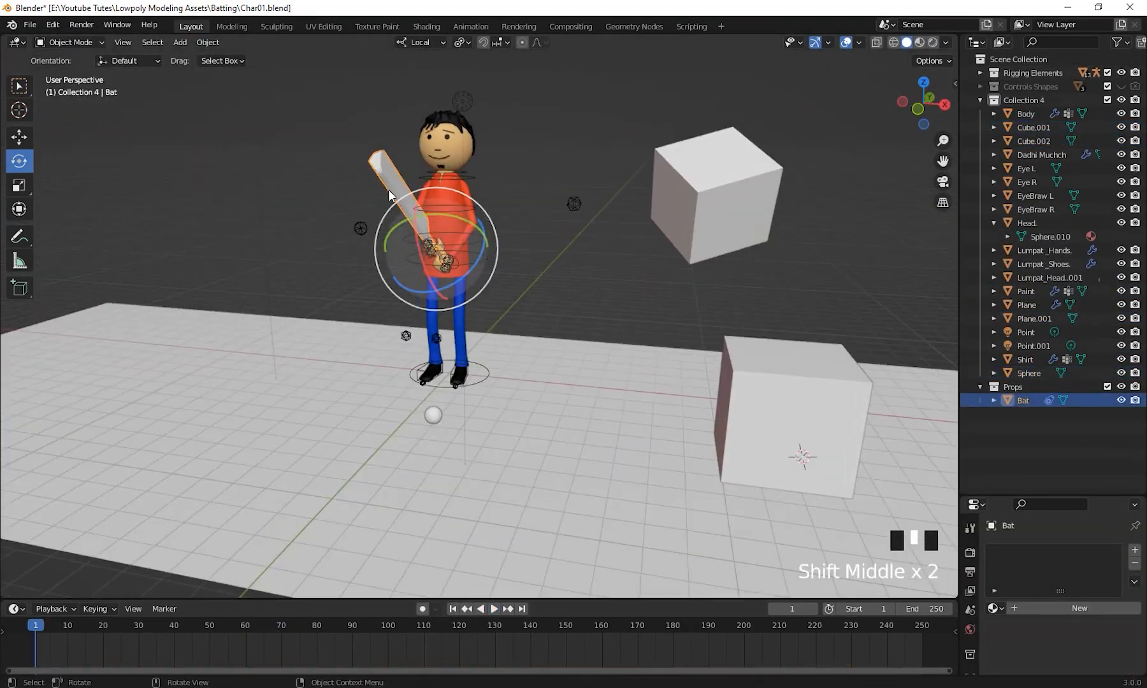
{"action": "left_click", "coordinate": [207, 43]}
{"action": "left_click", "coordinate": [494, 609]}
{"action": "left_click_drag", "start_coordinate": [1051, 497], "coordinate": [1051, 119]}
{"action": "left_click", "coordinate": [970, 358]}
{"action": "left_click", "coordinate": [1050, 393]}
Step: Play back the batting shot, then examine the pose at frame 91 and the mouth's object data
{"action": "left_click", "coordinate": [494, 609]}
{"action": "left_click", "coordinate": [553, 414]}
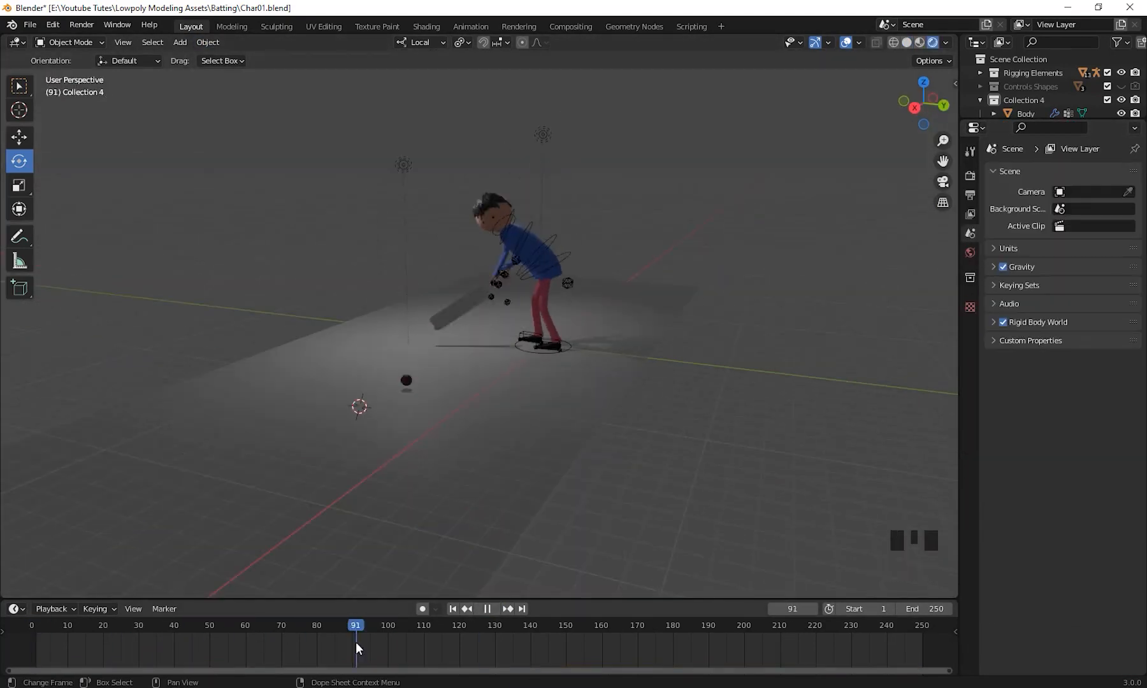
{"action": "left_click", "coordinate": [358, 639]}
{"action": "scroll", "coordinate": [719, 338], "scroll_direction": "down", "scroll_amount": 3}
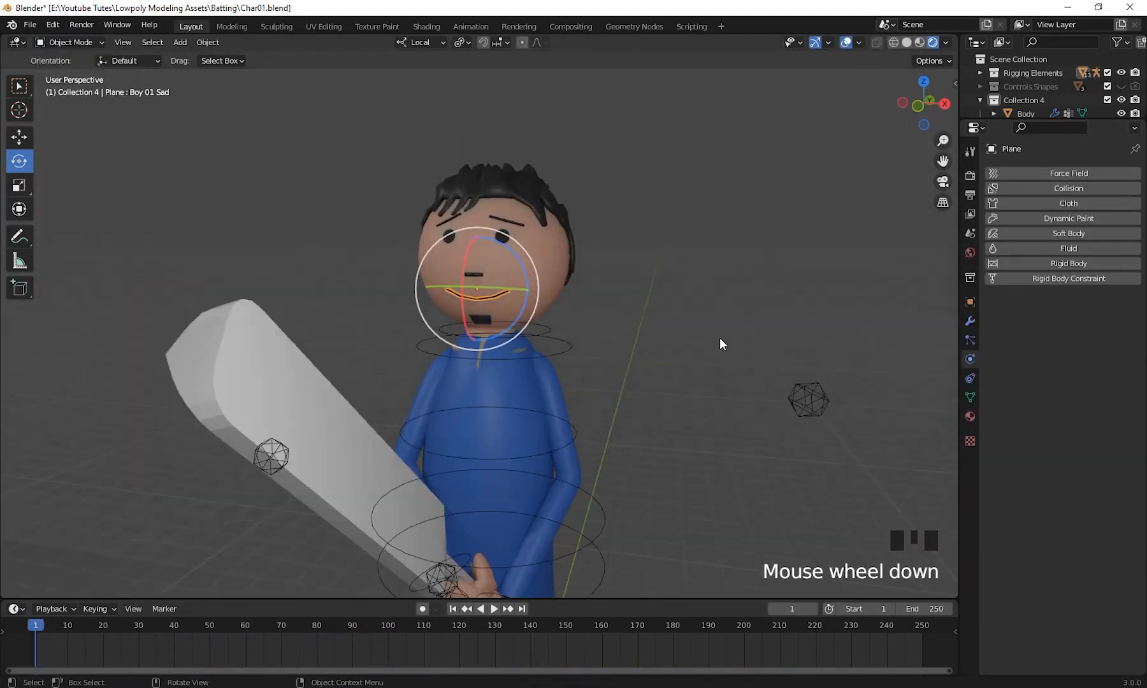
{"action": "left_click", "coordinate": [969, 398]}
{"action": "key", "text": "space"}
{"action": "middle_click_drag", "start_coordinate": [596, 340], "coordinate": [625, 406], "text": "shift"}
{"action": "left_click", "coordinate": [714, 402]}
Step: Hide the viewport overlays and set the animation's end frame to 130
{"action": "left_click", "coordinate": [845, 42]}
{"action": "key", "text": "space"}
{"action": "double_click", "coordinate": [923, 609]}
{"action": "type", "text": "130"}
{"action": "left_click", "coordinate": [452, 609]}
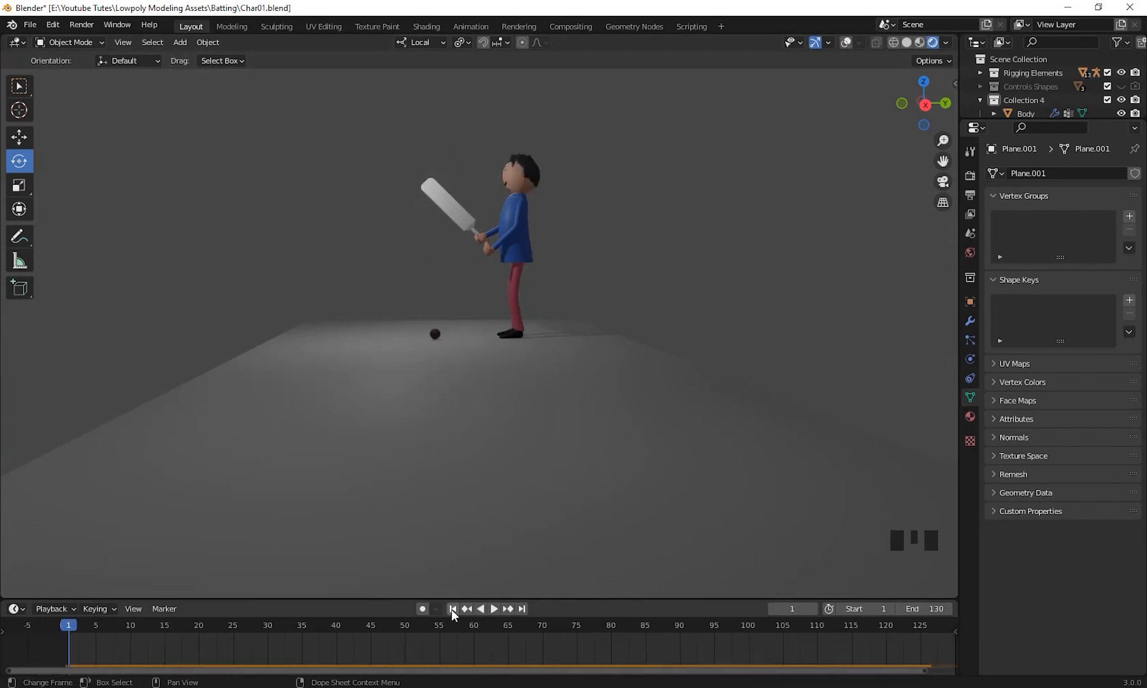
Step: Play the animation and add a new material to the bat
{"action": "left_click", "coordinate": [494, 610]}
{"action": "left_click", "coordinate": [443, 248]}
{"action": "left_click", "coordinate": [970, 417]}
{"action": "left_click", "coordinate": [1074, 230]}
{"action": "left_click", "coordinate": [480, 610]}
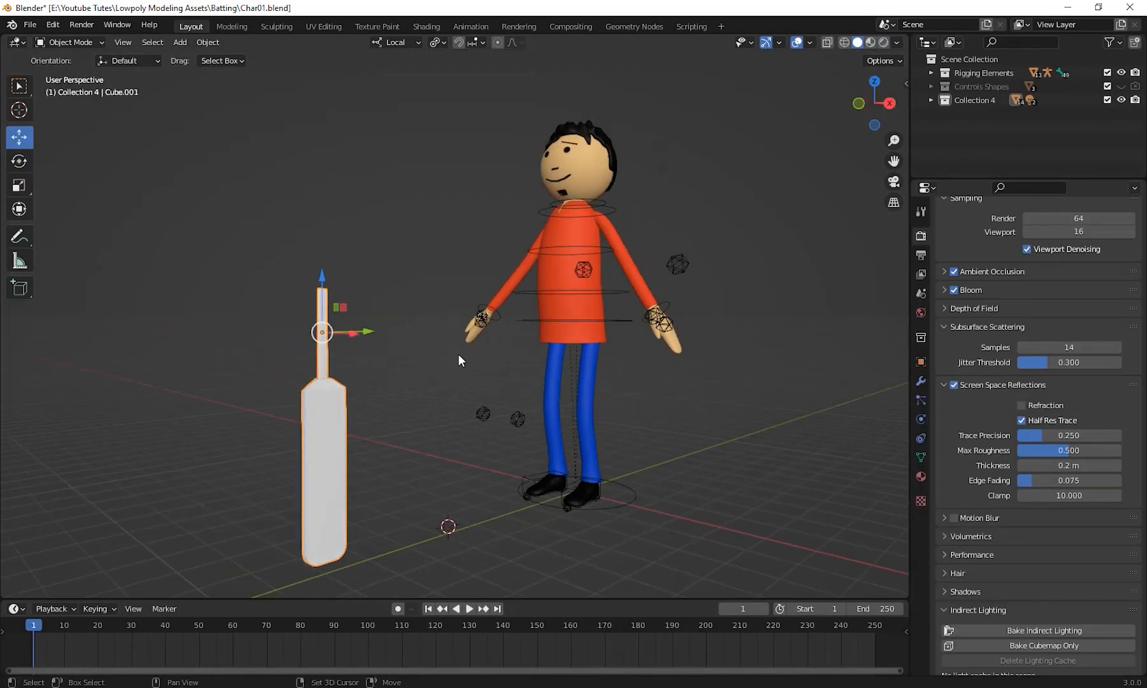
Step: Select the character's armature and switch it to Pose Mode
{"action": "scroll", "coordinate": [458, 353], "scroll_direction": "up", "scroll_amount": 2}
{"action": "left_click", "coordinate": [388, 353]}
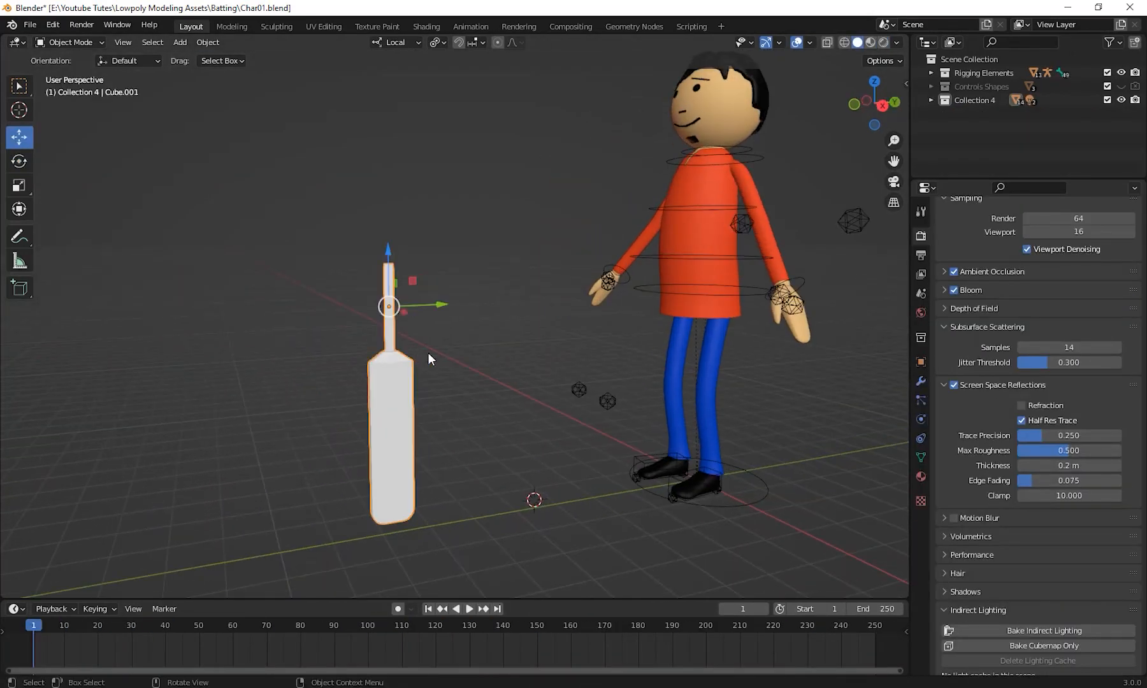
{"action": "middle_click_drag", "start_coordinate": [427, 353], "coordinate": [456, 349]}
{"action": "middle_click_drag", "start_coordinate": [742, 319], "coordinate": [642, 326], "text": "shift"}
{"action": "left_click", "coordinate": [660, 278]}
{"action": "left_click", "coordinate": [67, 41]}
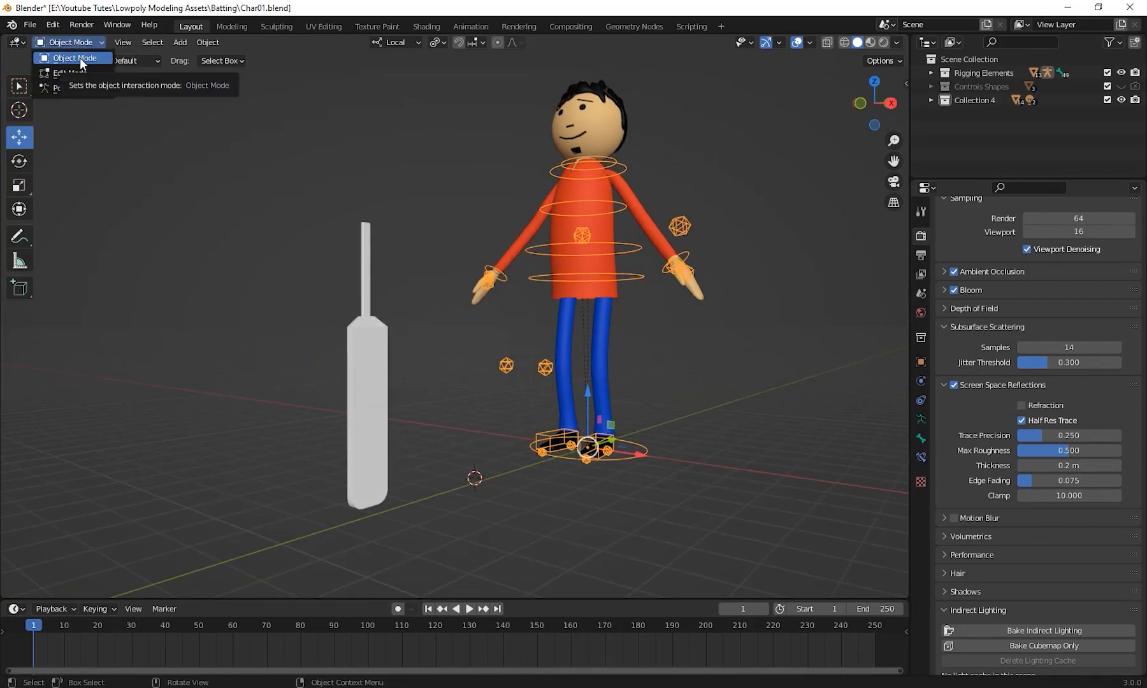
{"action": "left_click", "coordinate": [79, 88]}
Step: Try moving the hip control downward to test the character rig
{"action": "middle_click_drag", "start_coordinate": [493, 285], "coordinate": [624, 271]}
{"action": "left_click", "coordinate": [606, 277]}
{"action": "key", "text": "g"}
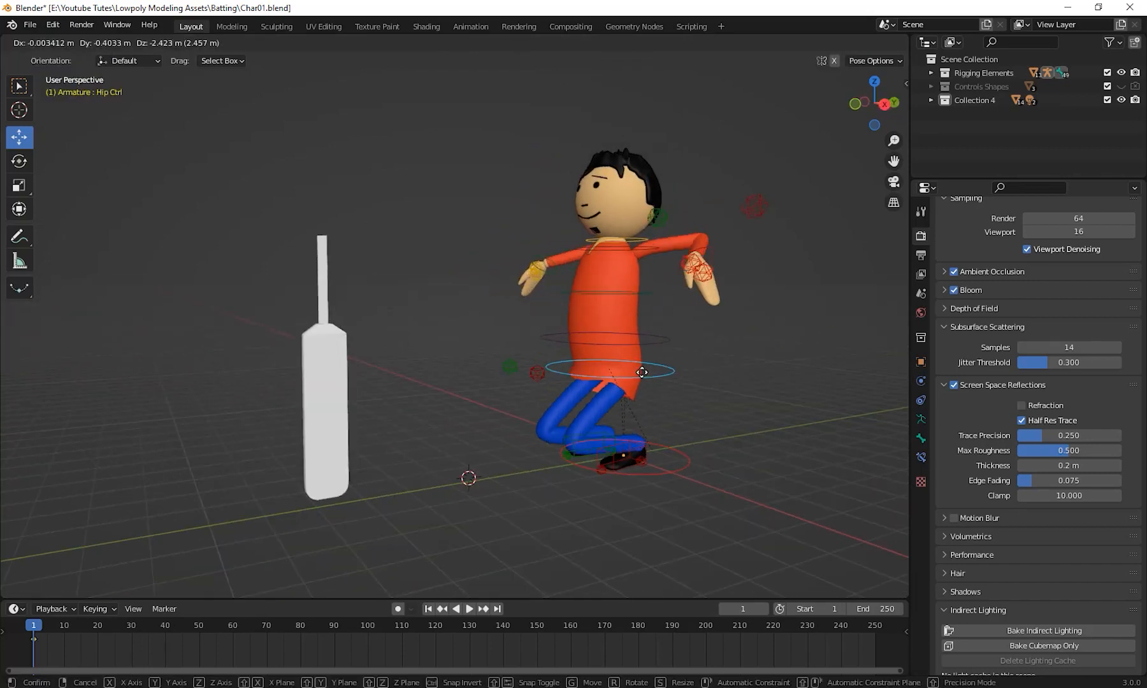
{"action": "key", "text": "Escape"}
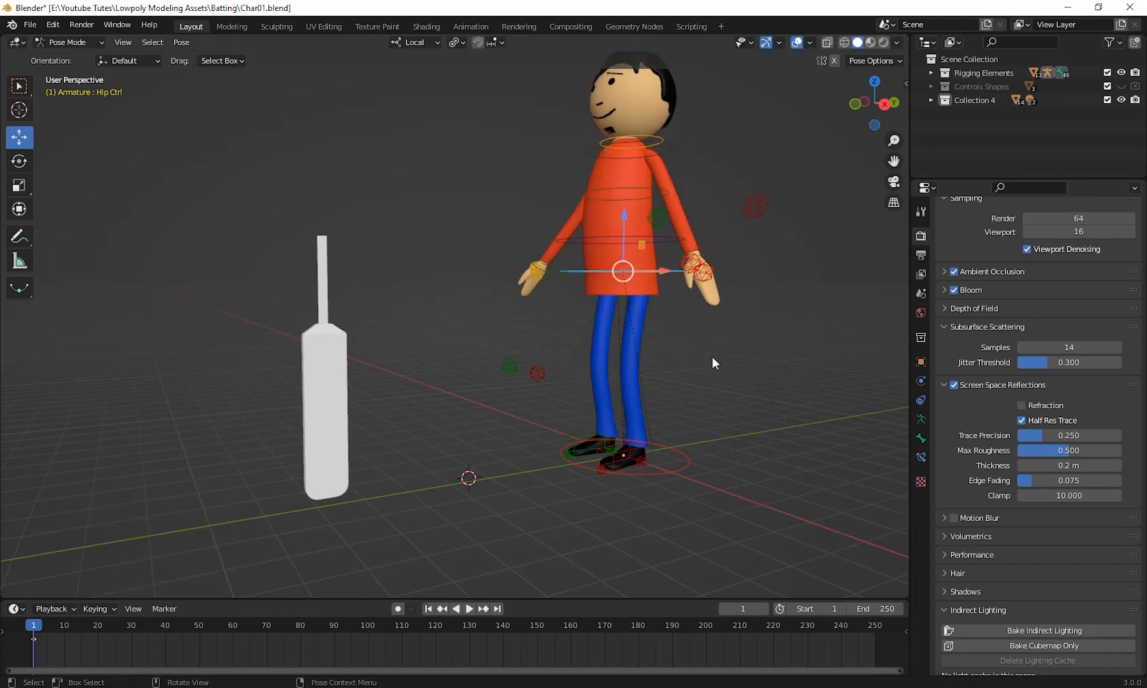
Step: Widen the 3D viewport by narrowing the outliner and properties area
{"action": "middle_click_drag", "start_coordinate": [712, 357], "coordinate": [722, 236]}
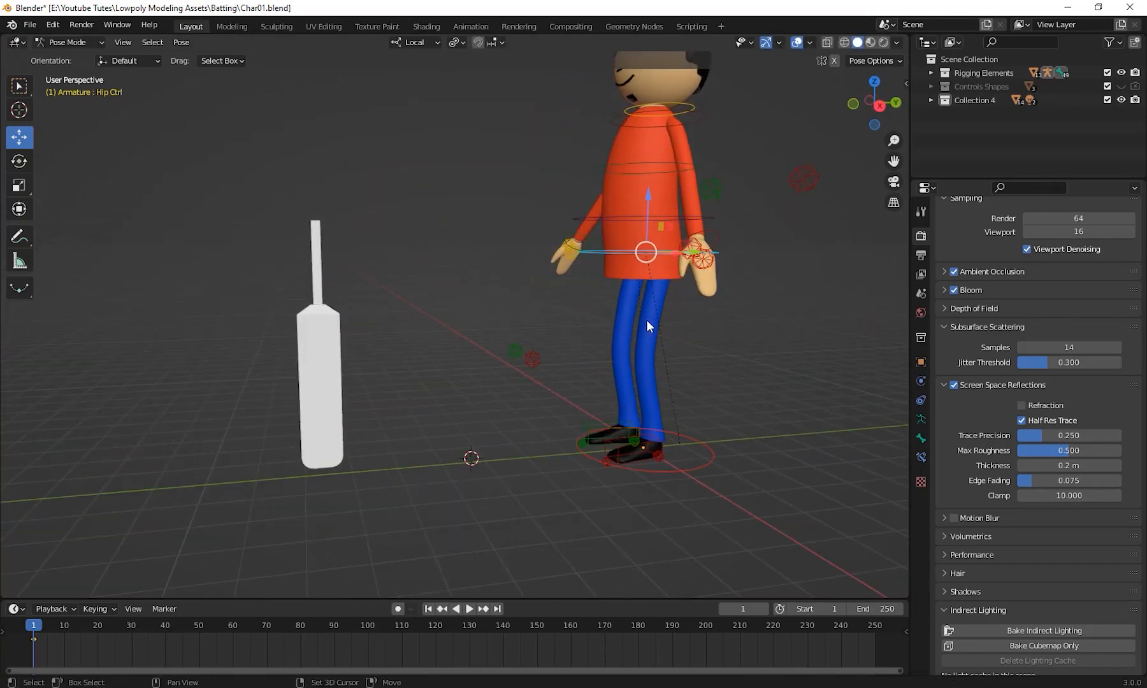
{"action": "middle_click_drag", "start_coordinate": [647, 322], "coordinate": [385, 319]}
{"action": "middle_click_drag", "start_coordinate": [514, 365], "coordinate": [815, 308]}
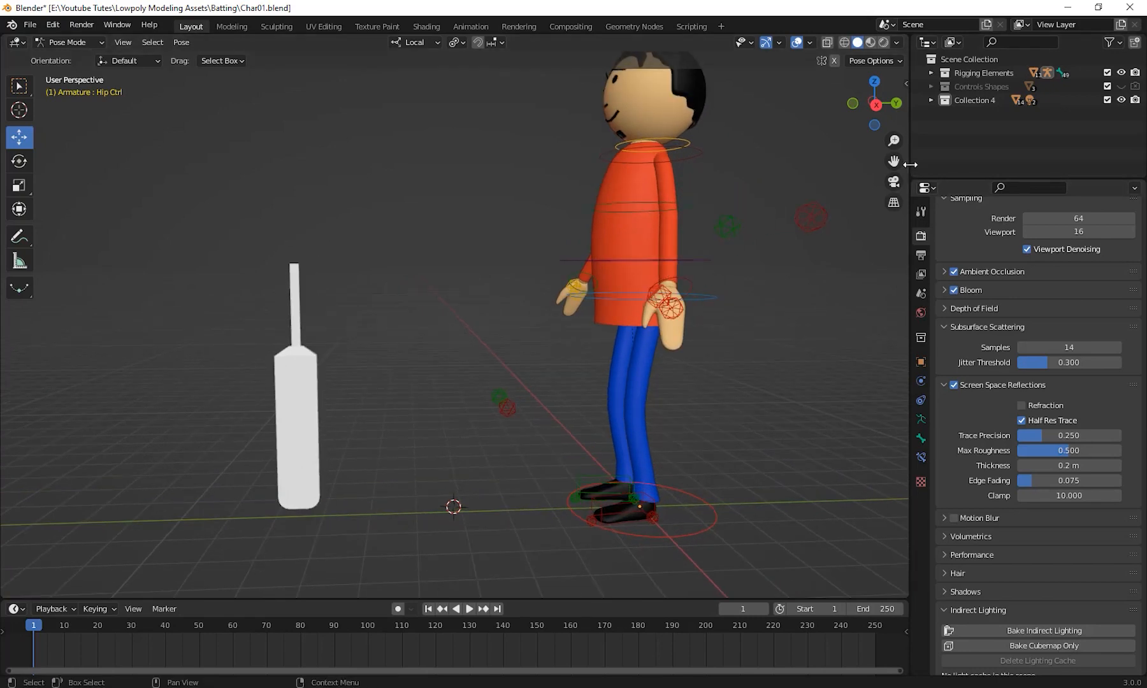
{"action": "left_click_drag", "start_coordinate": [935, 163], "coordinate": [961, 163]}
{"action": "middle_click_drag", "start_coordinate": [782, 339], "coordinate": [786, 320], "text": "shift"}
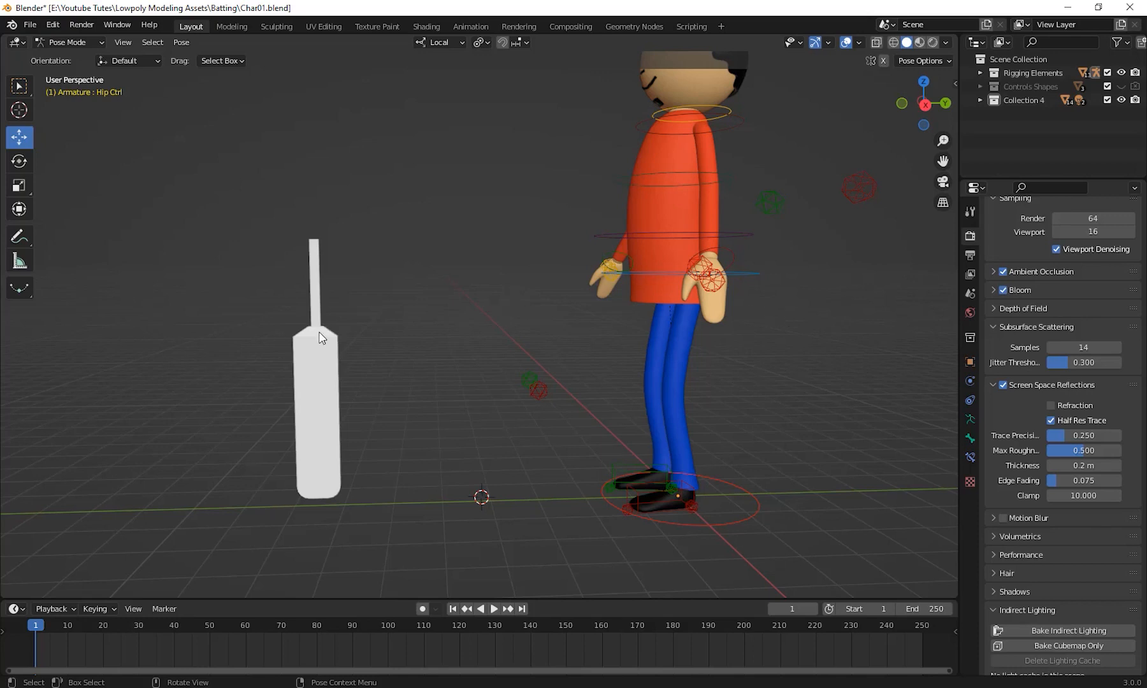
Step: Return to Object Mode and select the bat
{"action": "middle_click_drag", "start_coordinate": [320, 338], "coordinate": [515, 333]}
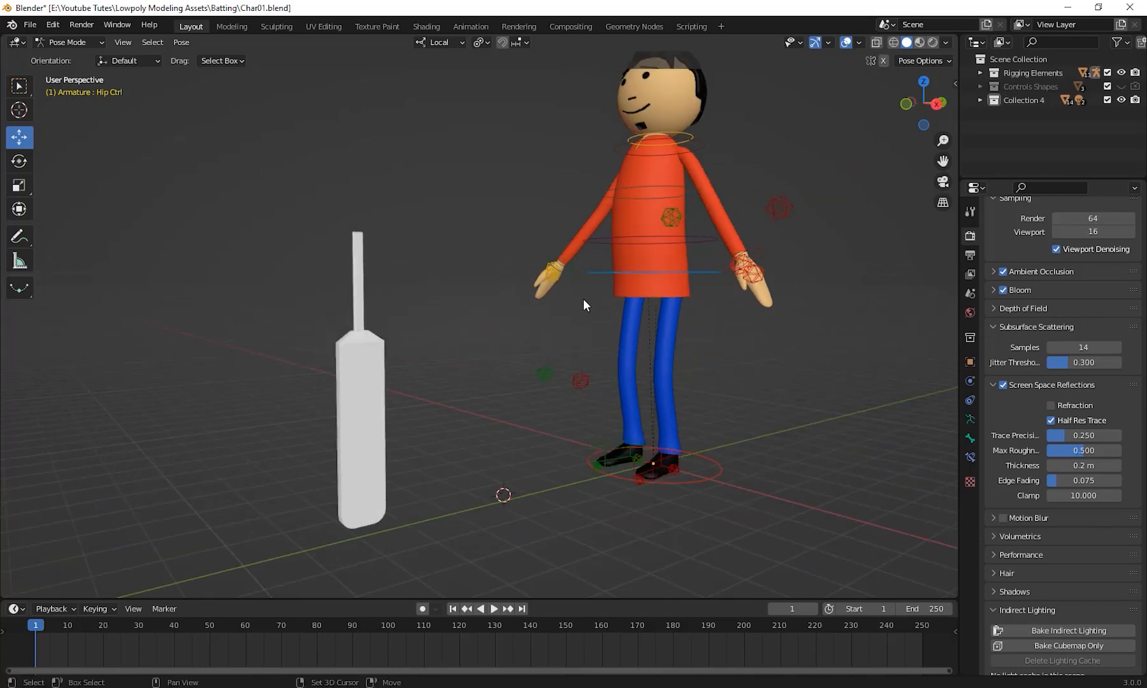
{"action": "middle_click_drag", "start_coordinate": [583, 298], "coordinate": [526, 307]}
{"action": "left_click", "coordinate": [84, 44]}
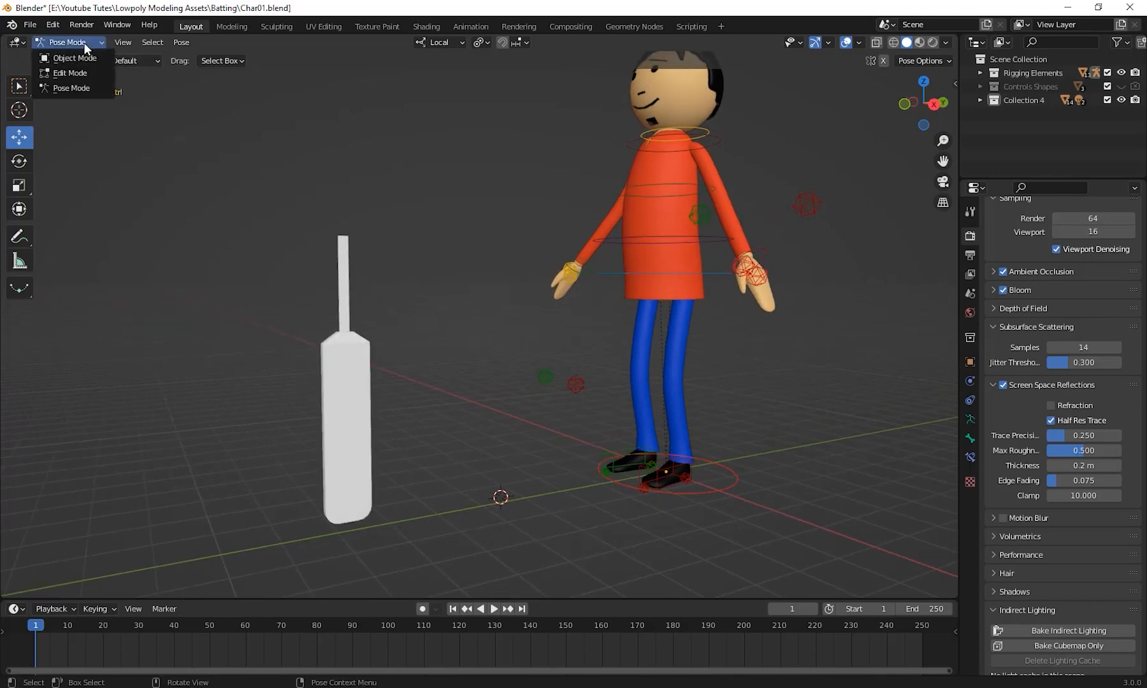
{"action": "left_click", "coordinate": [87, 61]}
{"action": "left_click", "coordinate": [636, 255]}
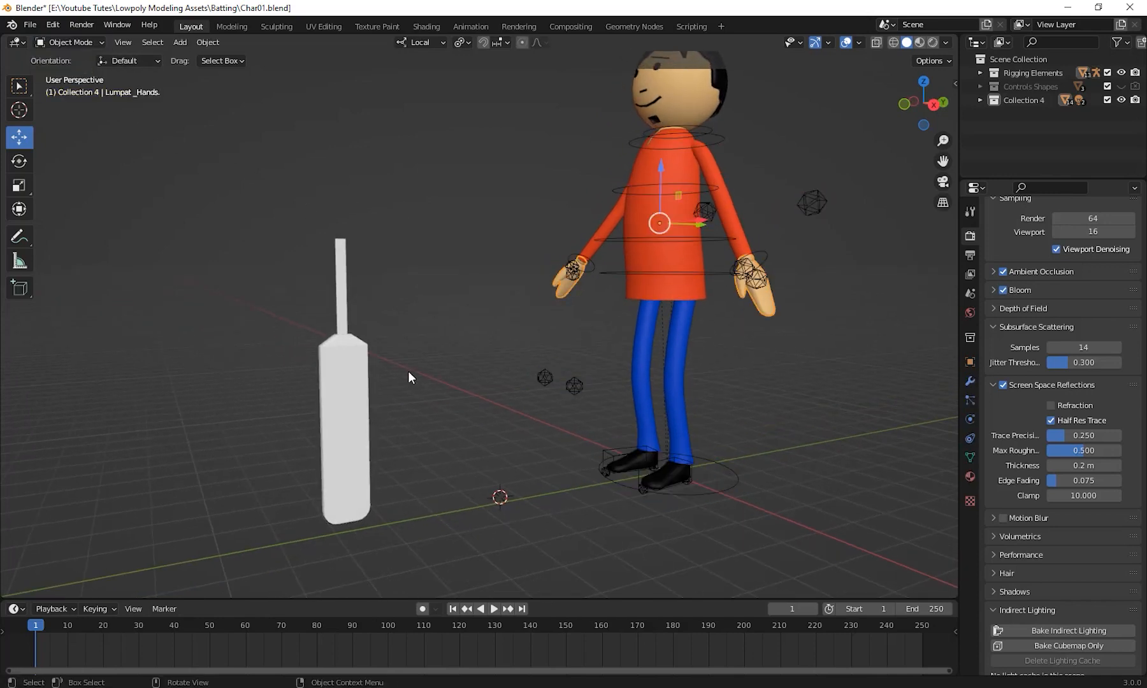
{"action": "left_click", "coordinate": [342, 314]}
Step: Try rotating the bat about its current origin in the handle
{"action": "middle_click_drag", "start_coordinate": [343, 314], "coordinate": [420, 326]}
{"action": "left_click_drag", "start_coordinate": [382, 286], "coordinate": [472, 324]}
{"action": "middle_click_drag", "start_coordinate": [472, 325], "coordinate": [477, 269]}
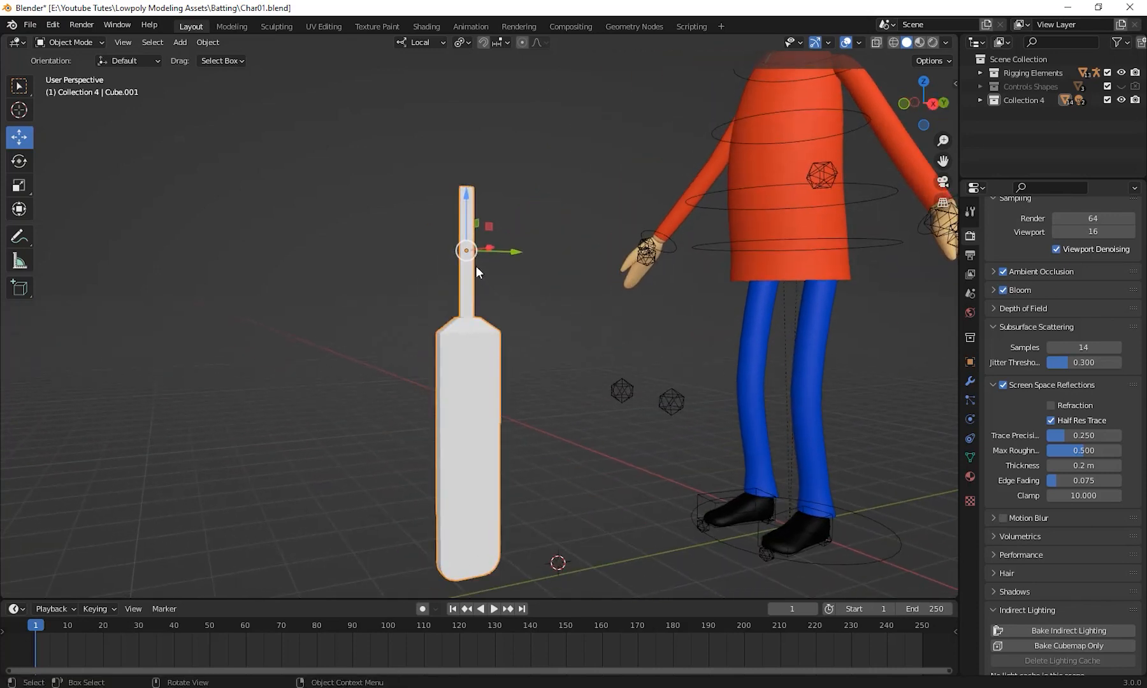
{"action": "middle_click_drag", "start_coordinate": [214, 139], "coordinate": [503, 269]}
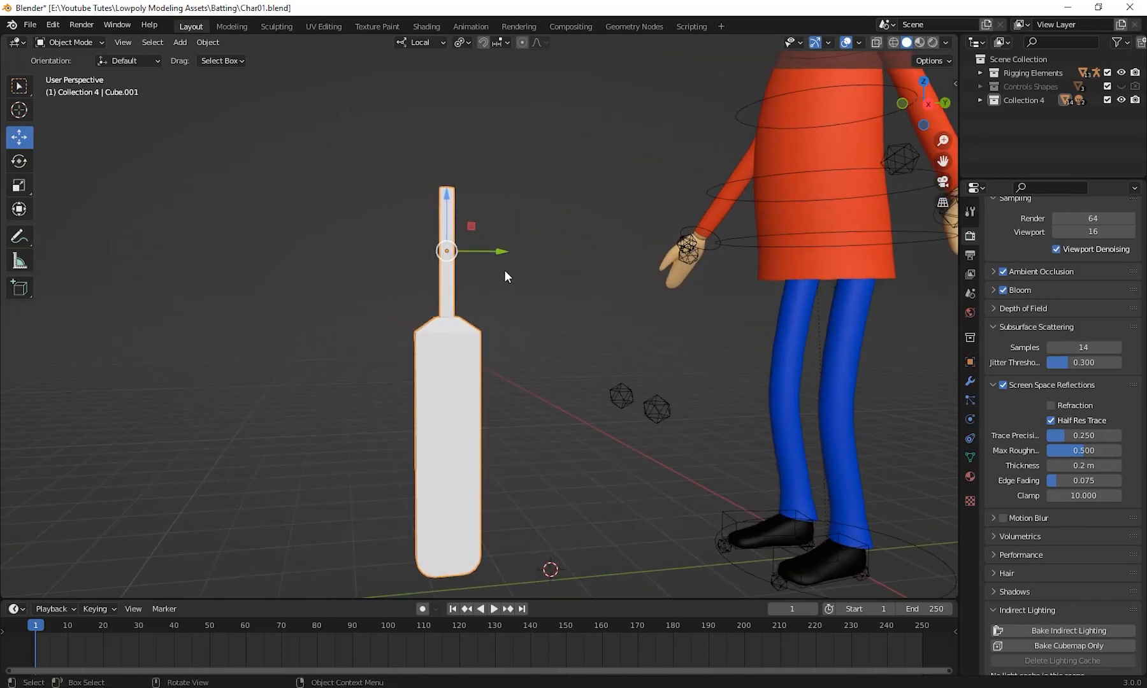
{"action": "key", "text": "r"}
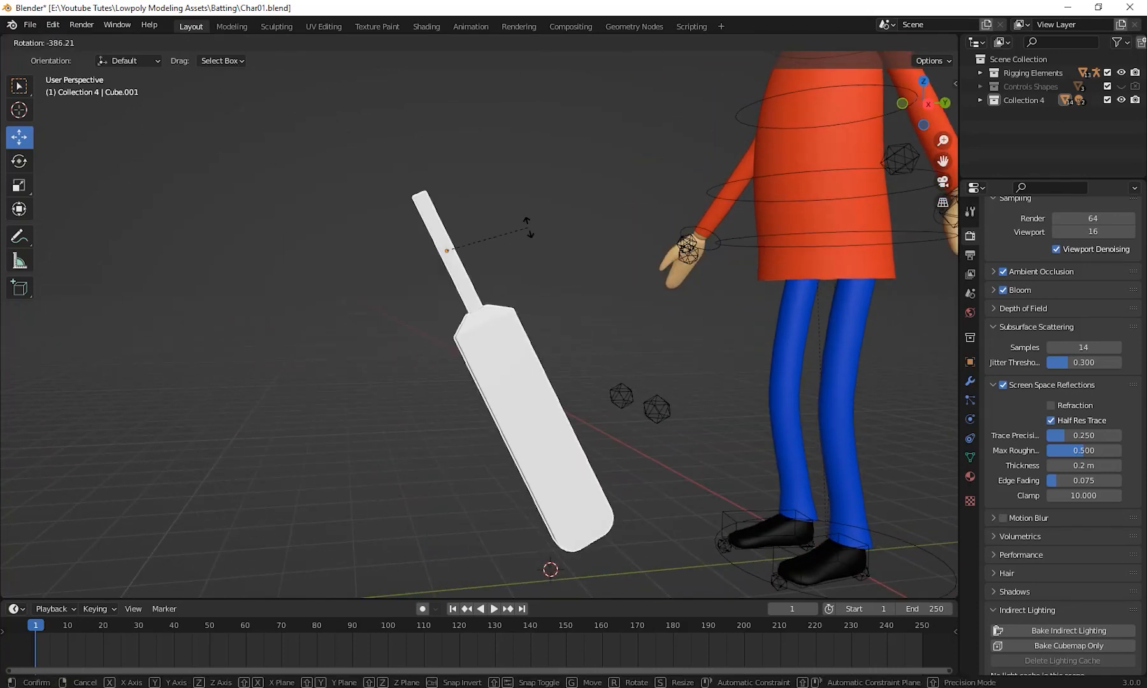
{"action": "left_click", "coordinate": [527, 266]}
Step: Move the bat about -0.36 m along its local Y axis
{"action": "middle_click_drag", "start_coordinate": [454, 314], "coordinate": [490, 335]}
{"action": "left_click_drag", "start_coordinate": [448, 272], "coordinate": [455, 325]}
{"action": "middle_click_drag", "start_coordinate": [455, 325], "coordinate": [525, 362]}
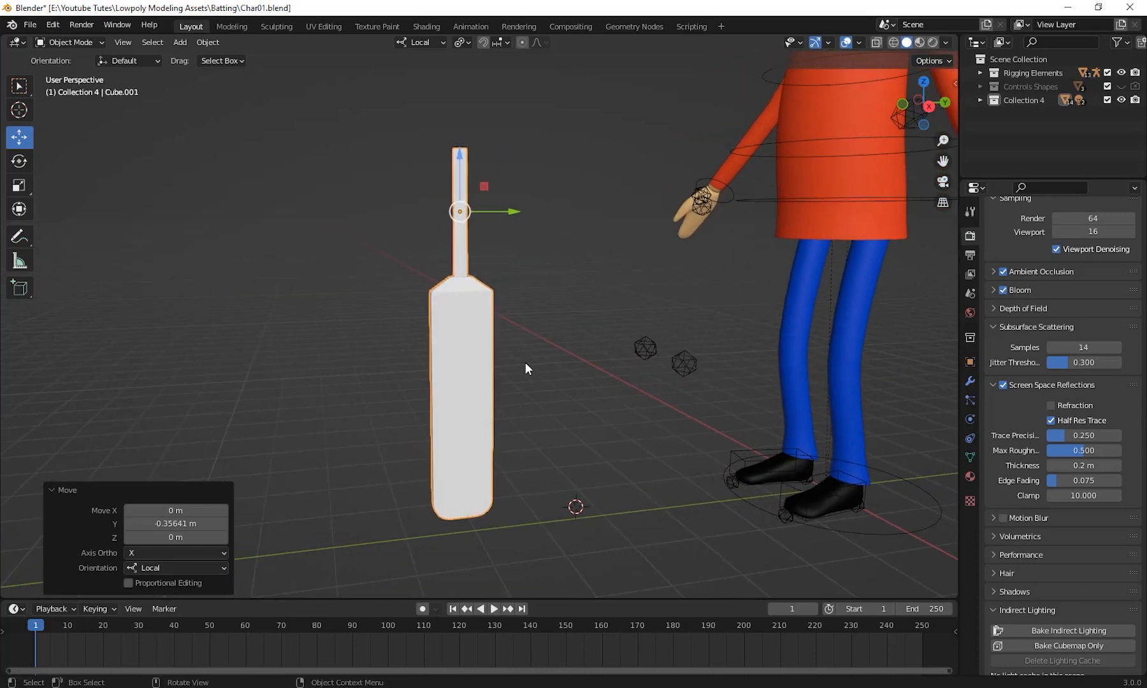
Step: Start the Shortcut VUr on-screen key display and hide the sidebar
{"action": "left_click", "coordinate": [954, 83]}
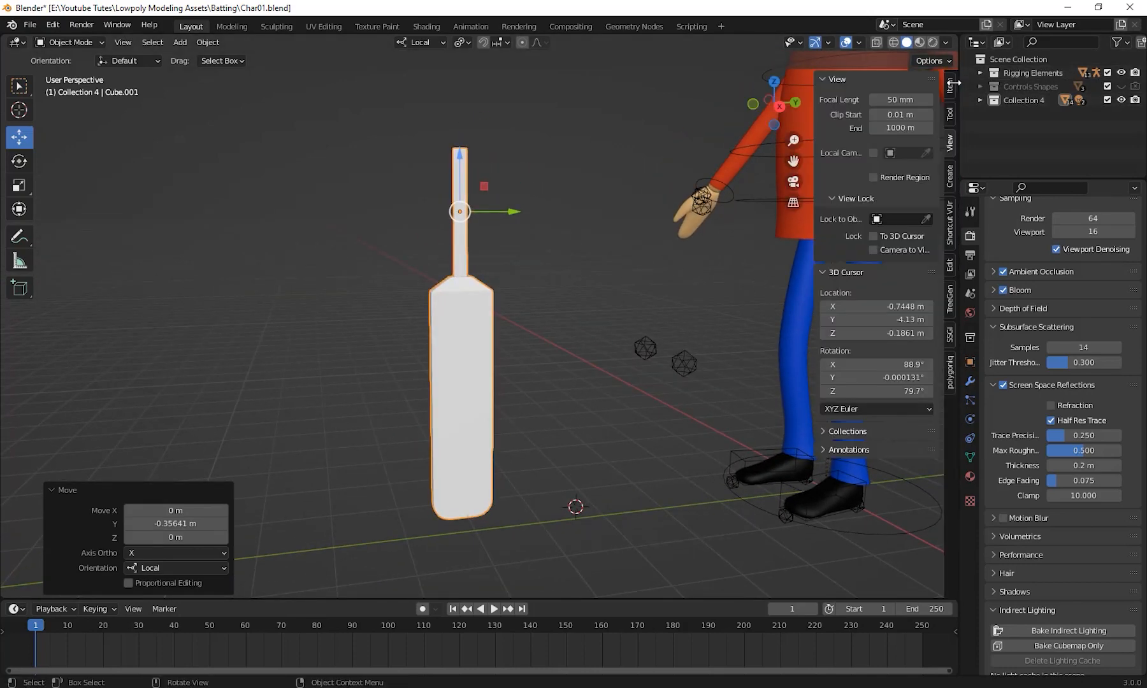
{"action": "left_click", "coordinate": [950, 220]}
{"action": "left_click", "coordinate": [888, 100]}
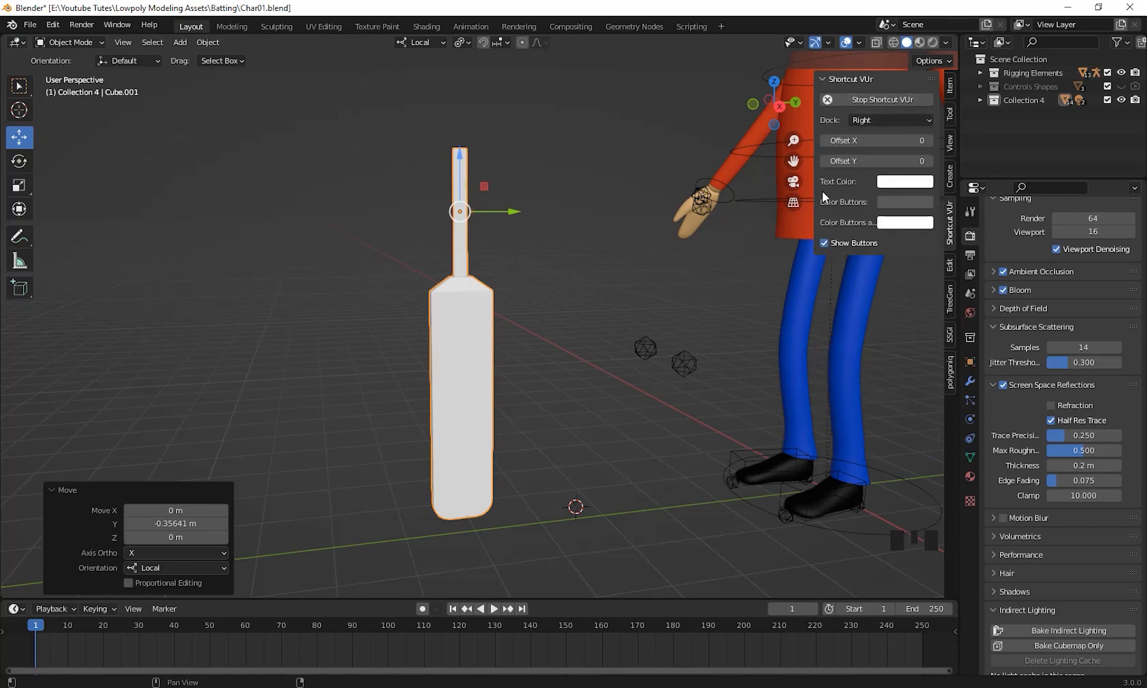
{"action": "middle_click_drag", "start_coordinate": [733, 274], "coordinate": [558, 349]}
{"action": "key", "text": "n"}
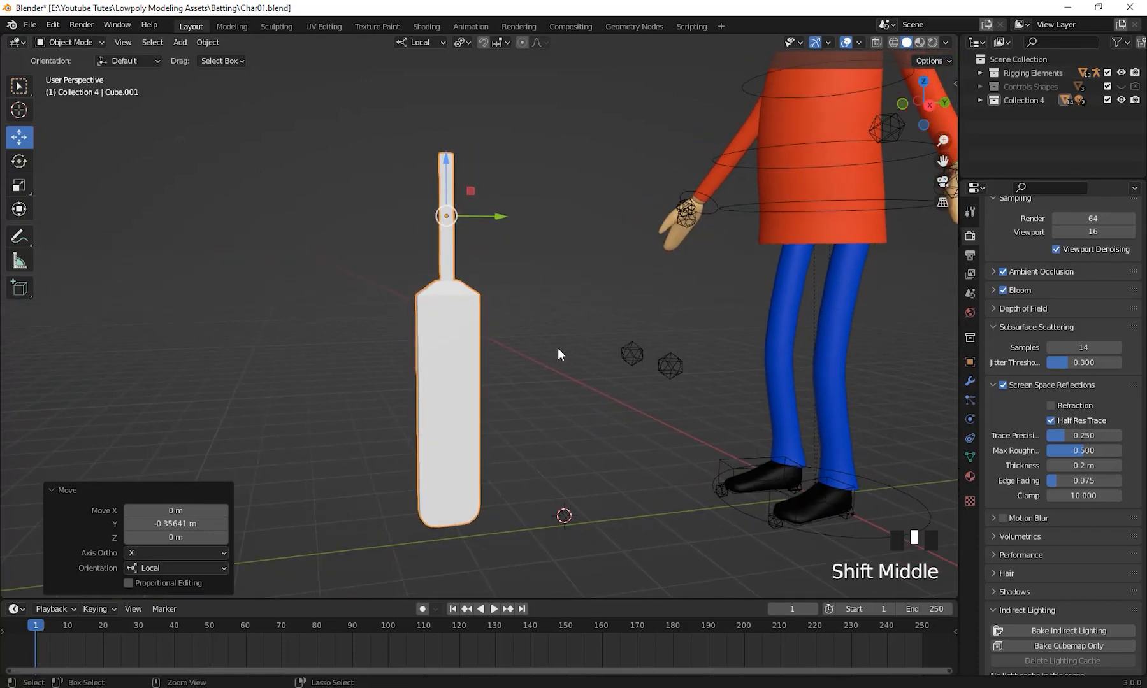
Step: Enable origin-only transforms and shift the bat's origin along the handle, finishing with about -0.07 m on local Z
{"action": "key", "text": "ctrl+period"}
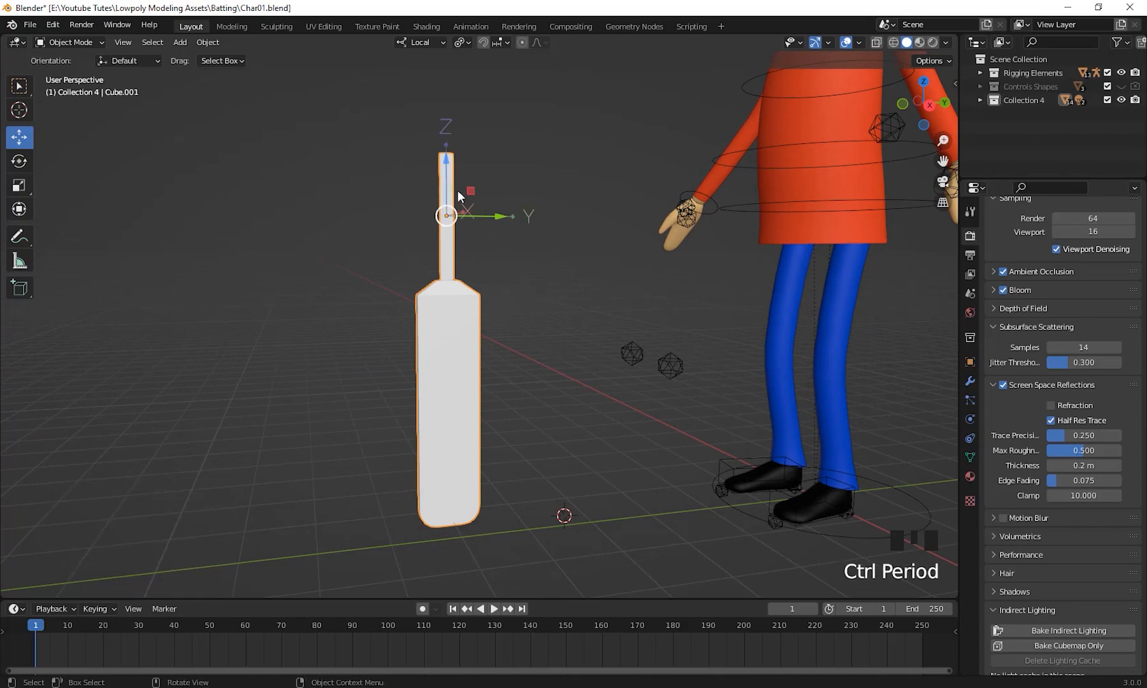
{"action": "left_click_drag", "start_coordinate": [446, 167], "coordinate": [443, 243]}
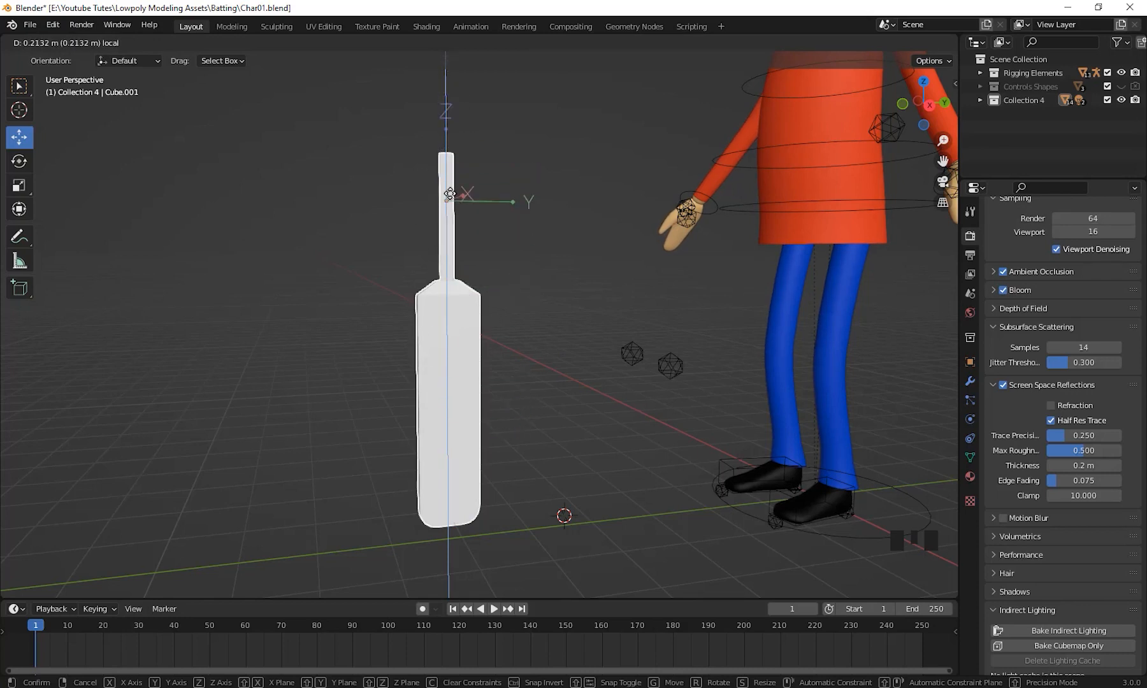
{"action": "left_click_drag", "start_coordinate": [453, 201], "coordinate": [472, 181]}
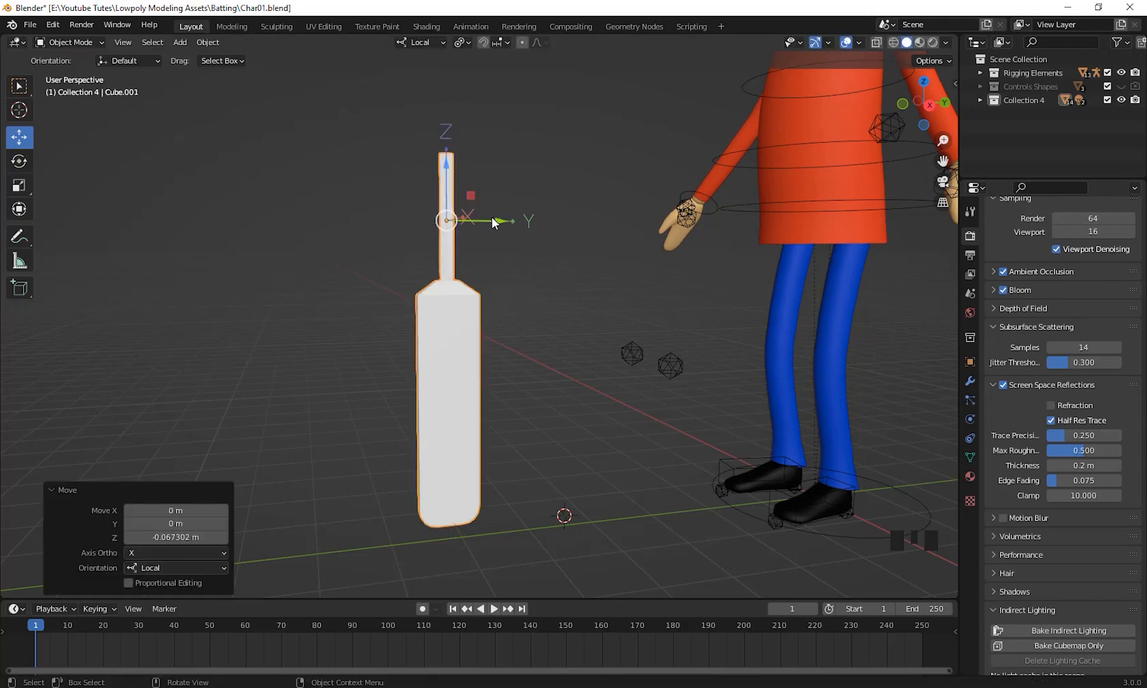
Step: Try nudging the bat's origin along its local Y axis and turn off origin-only transforms
{"action": "left_click_drag", "start_coordinate": [495, 223], "coordinate": [655, 205]}
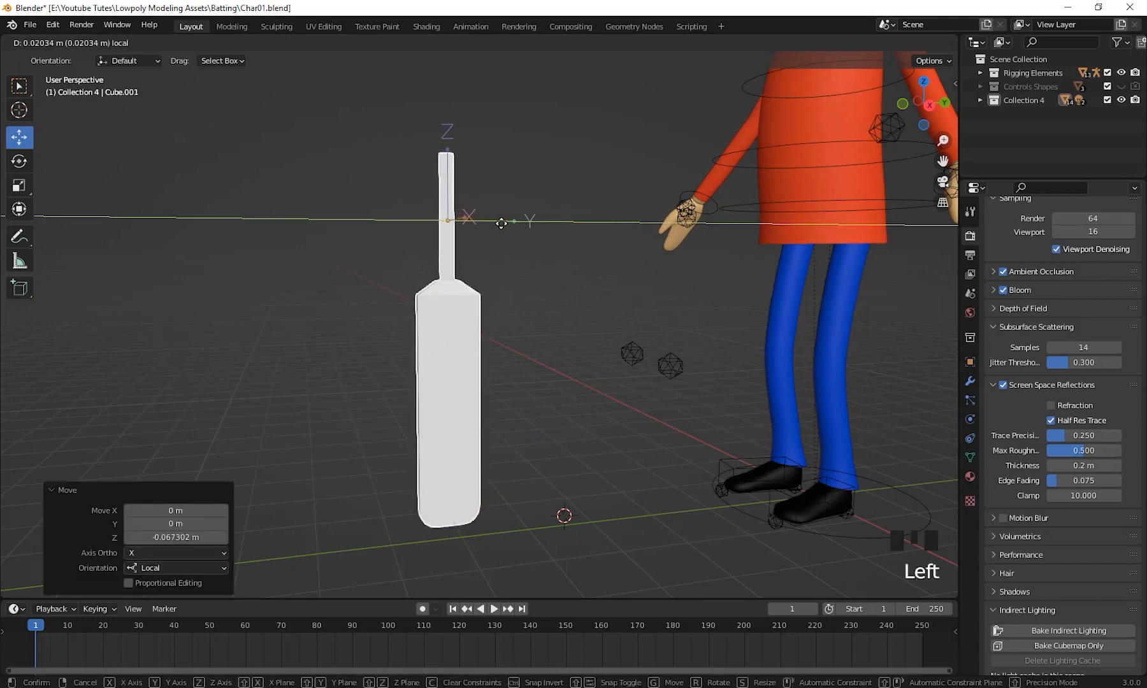
{"action": "left_click_drag", "start_coordinate": [501, 223], "coordinate": [510, 230]}
{"action": "middle_click_drag", "start_coordinate": [545, 263], "coordinate": [477, 314]}
{"action": "left_click", "coordinate": [408, 357]}
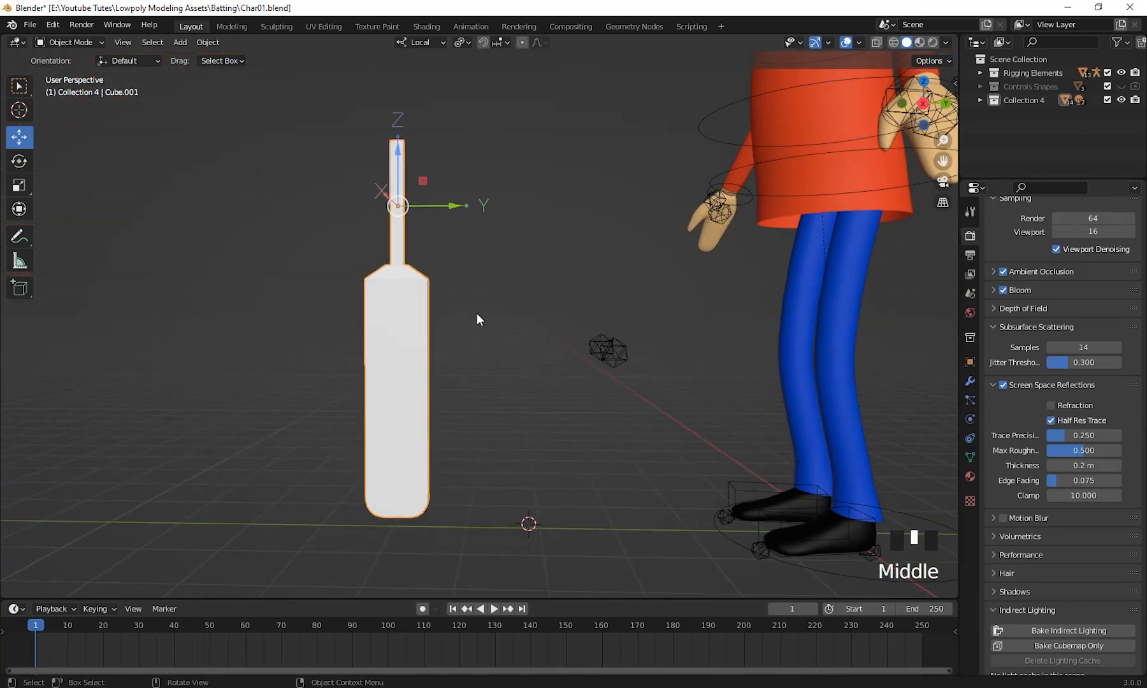
{"action": "key", "text": "ctrl+period"}
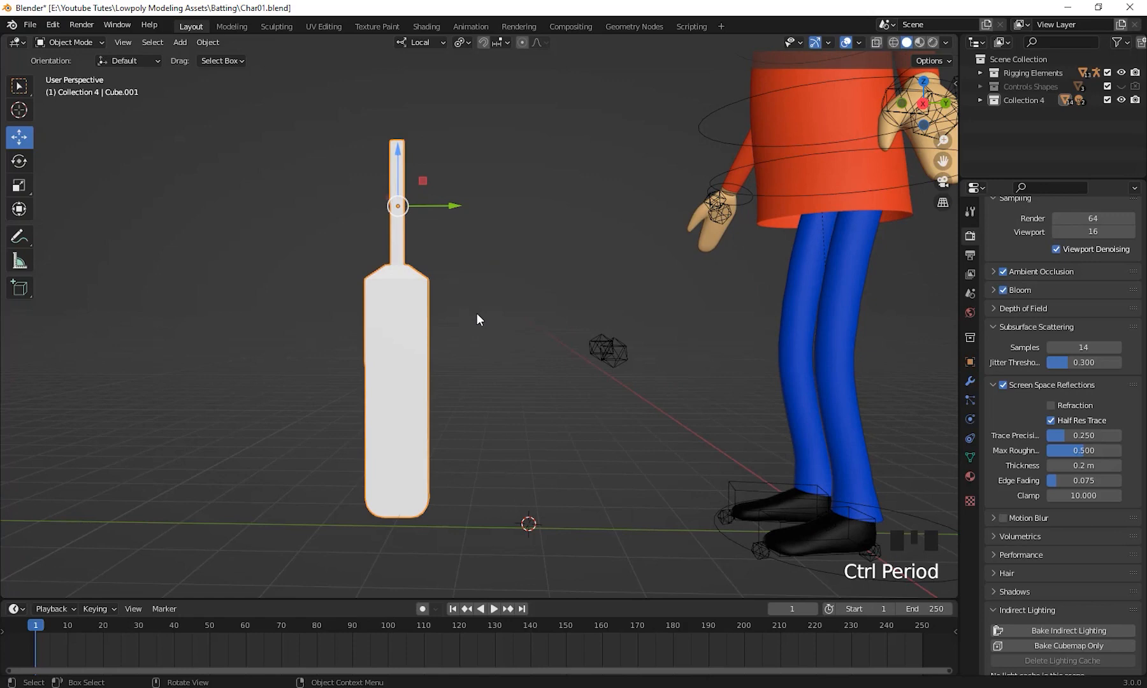
{"action": "middle_click_drag", "start_coordinate": [479, 310], "coordinate": [507, 240]}
{"action": "left_click_drag", "start_coordinate": [411, 206], "coordinate": [478, 216]}
{"action": "right_click", "coordinate": [478, 215]}
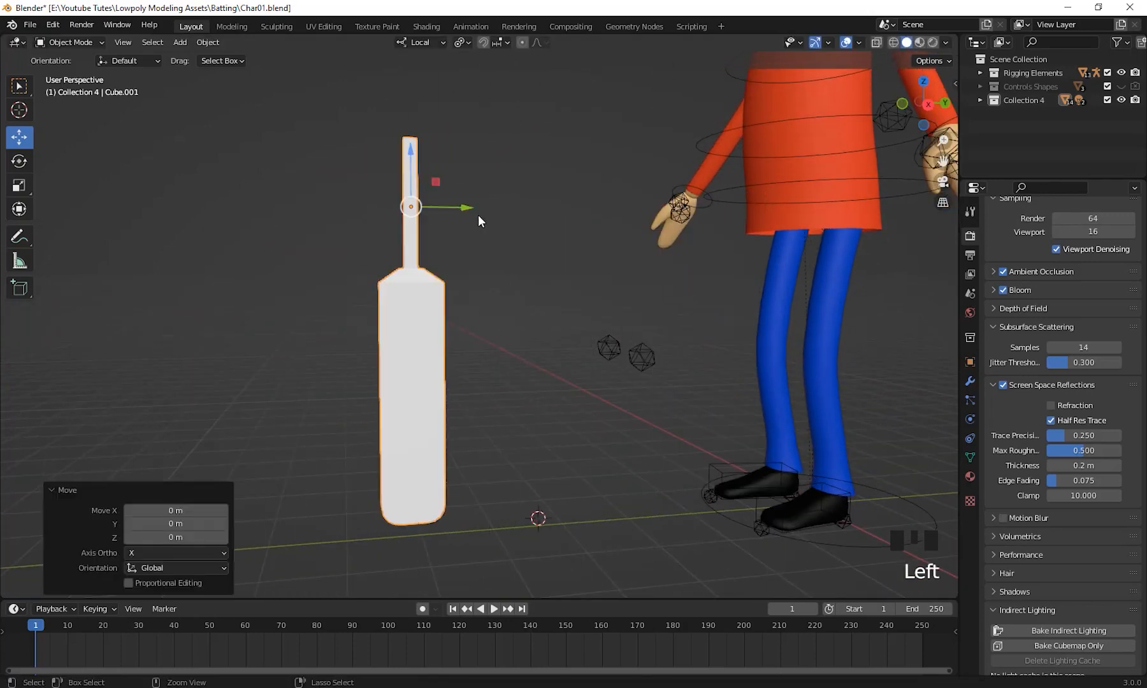
Step: Move the bat about 2.75 m along its local Y axis so it stands in front of the character
{"action": "scroll", "coordinate": [554, 301], "scroll_direction": "down", "scroll_amount": 3}
{"action": "middle_click_drag", "start_coordinate": [555, 300], "coordinate": [512, 358]}
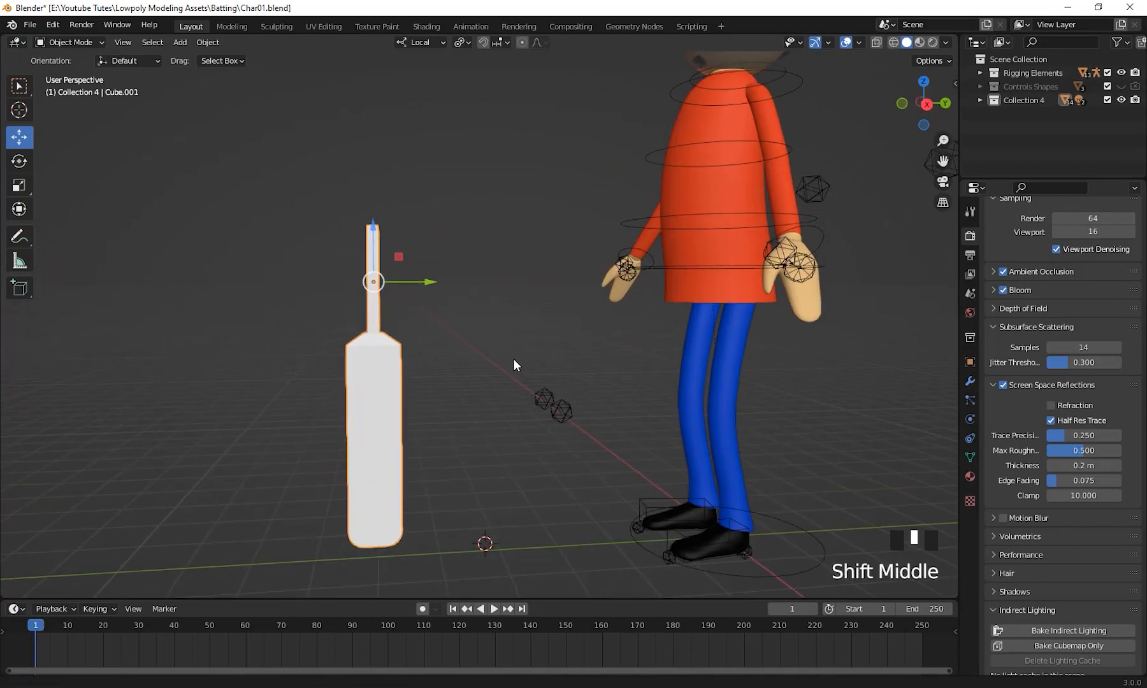
{"action": "left_click_drag", "start_coordinate": [425, 285], "coordinate": [590, 320]}
{"action": "middle_click_drag", "start_coordinate": [590, 321], "coordinate": [917, 369]}
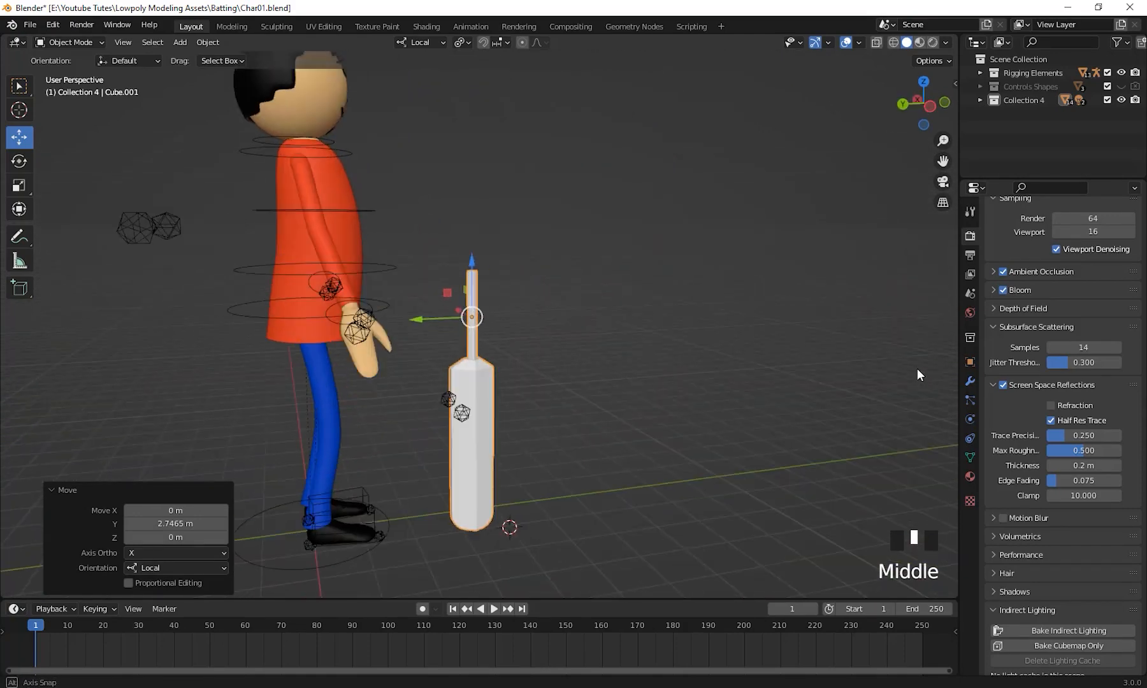
Step: Select the character's armature and switch it to Pose Mode
{"action": "left_click", "coordinate": [364, 301]}
{"action": "middle_click_drag", "start_coordinate": [459, 344], "coordinate": [411, 342]}
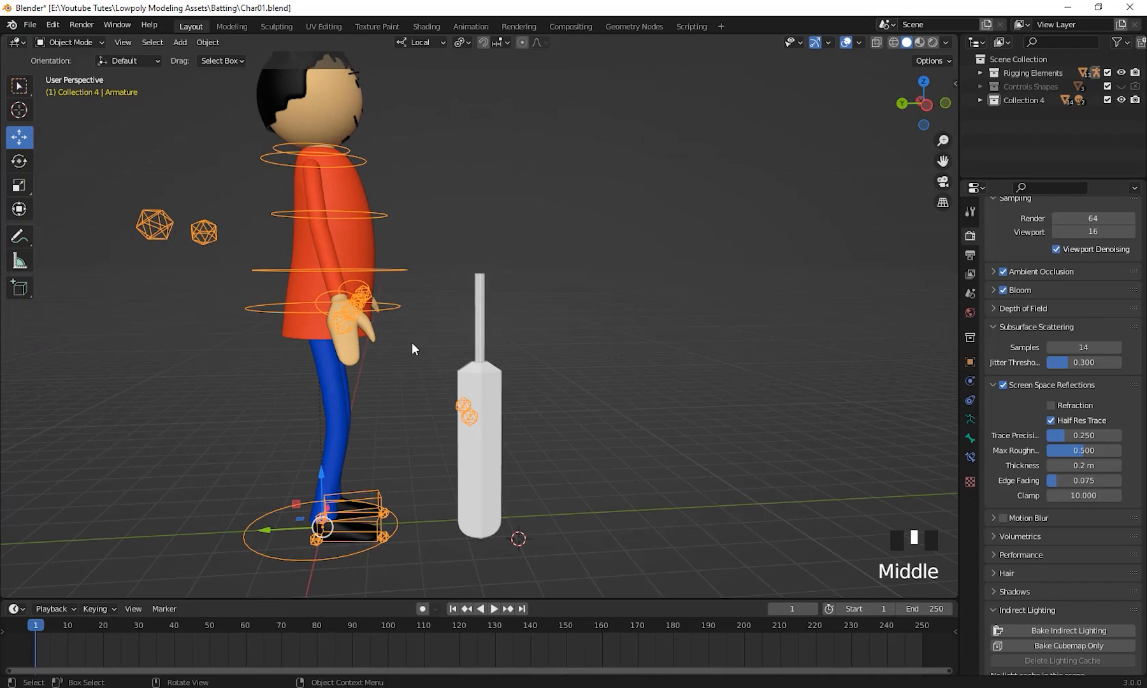
{"action": "left_click", "coordinate": [59, 44]}
{"action": "left_click", "coordinate": [69, 90]}
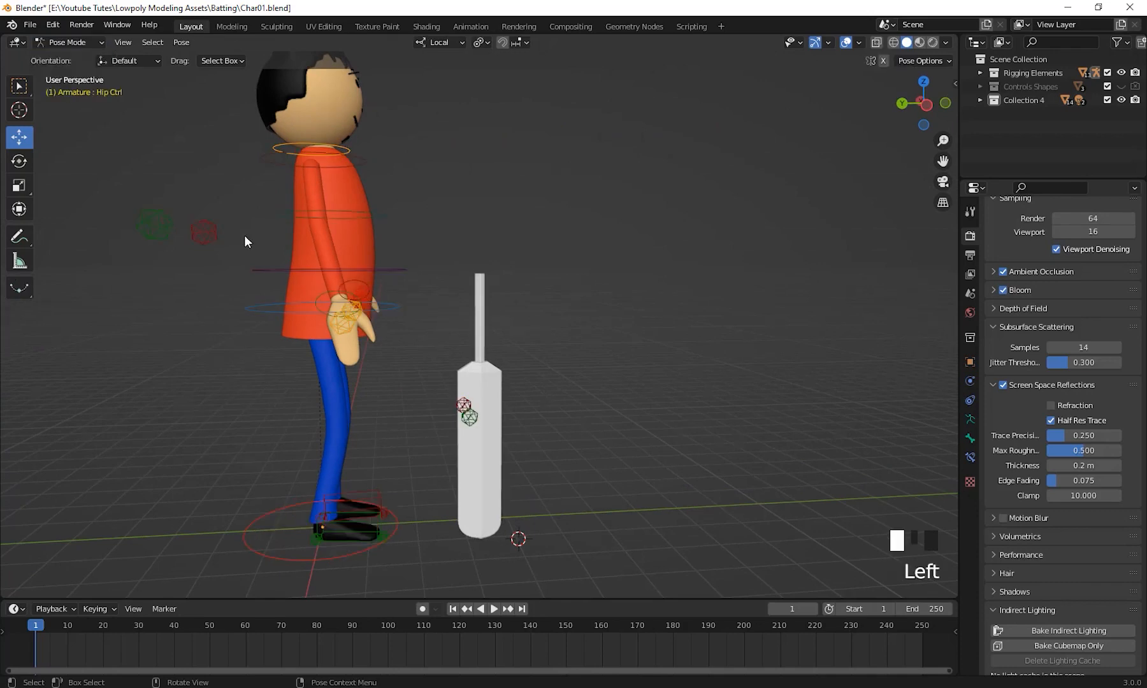
Step: Move the right hand control forward toward the bat handle, finishing with about 1.21 m on X
{"action": "middle_click_drag", "start_coordinate": [245, 241], "coordinate": [613, 313]}
{"action": "left_click", "coordinate": [323, 301]}
{"action": "left_click_drag", "start_coordinate": [631, 295], "coordinate": [567, 295]}
{"action": "middle_click_drag", "start_coordinate": [567, 295], "coordinate": [611, 355]}
{"action": "left_click_drag", "start_coordinate": [415, 304], "coordinate": [484, 317]}
{"action": "middle_click_drag", "start_coordinate": [484, 317], "coordinate": [615, 341]}
{"action": "scroll", "coordinate": [508, 368], "scroll_direction": "up", "scroll_amount": 3}
{"action": "middle_click_drag", "start_coordinate": [507, 368], "coordinate": [608, 360]}
{"action": "key", "text": "r"}
{"action": "left_click", "coordinate": [615, 310]}
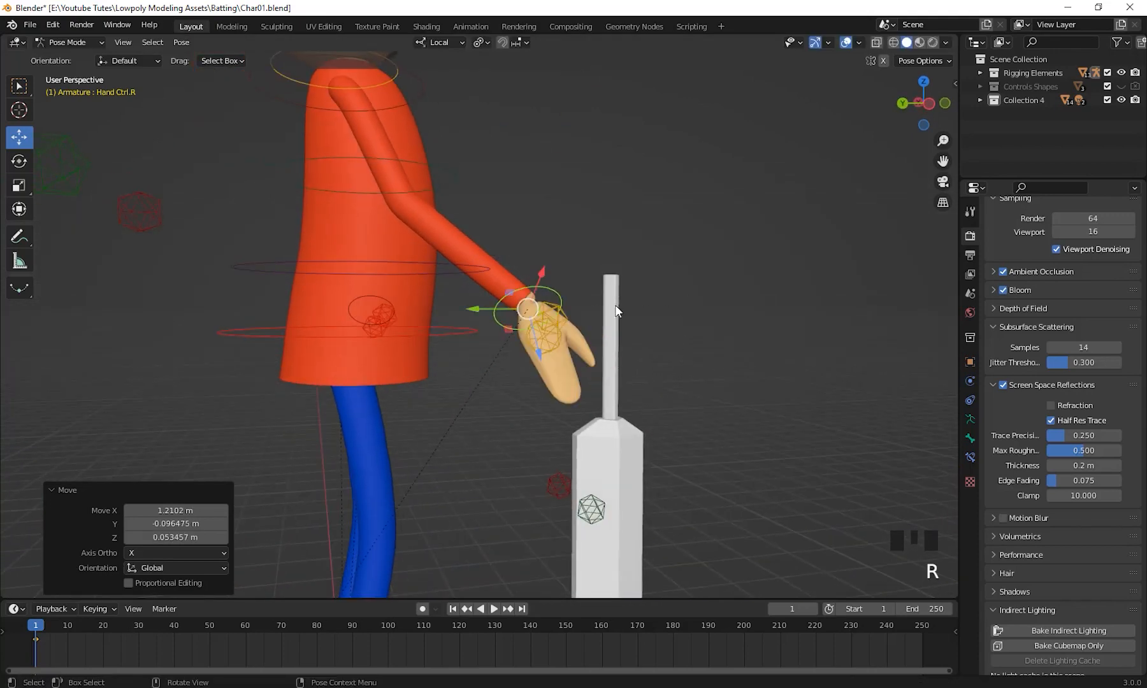
Step: Rotate the right hand control about its local axes, including about -44.8° on Y, to turn the palm toward the bat handle
{"action": "left_click", "coordinate": [18, 162]}
{"action": "middle_click_drag", "start_coordinate": [374, 272], "coordinate": [496, 299]}
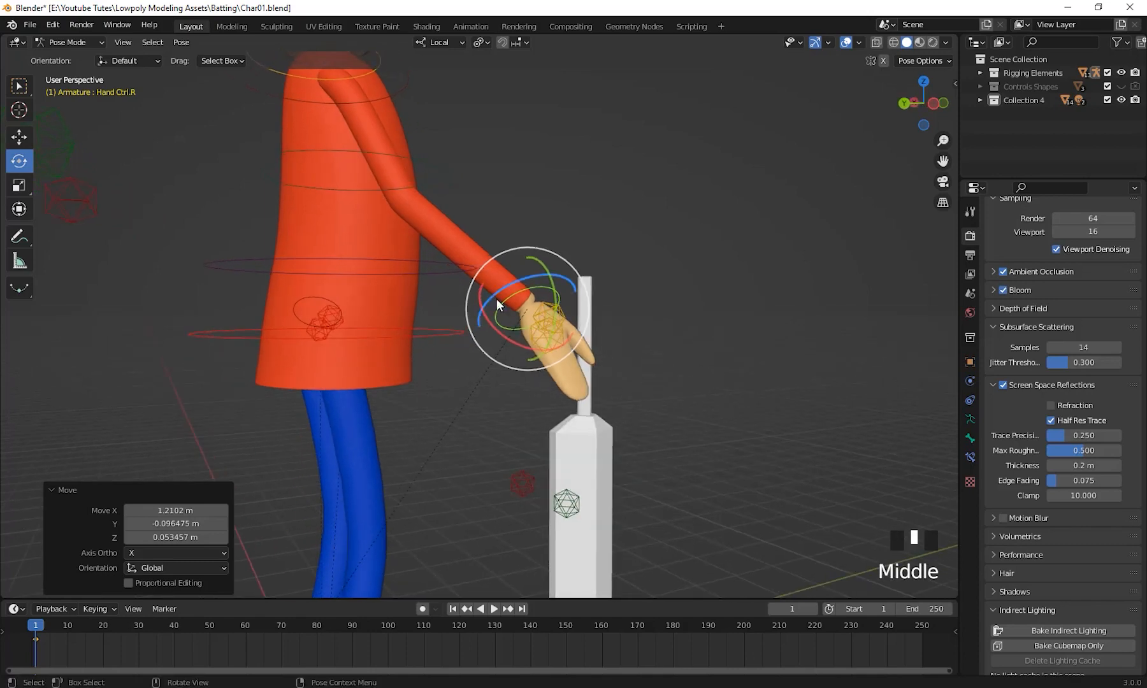
{"action": "middle_click_drag", "start_coordinate": [395, 293], "coordinate": [521, 405]}
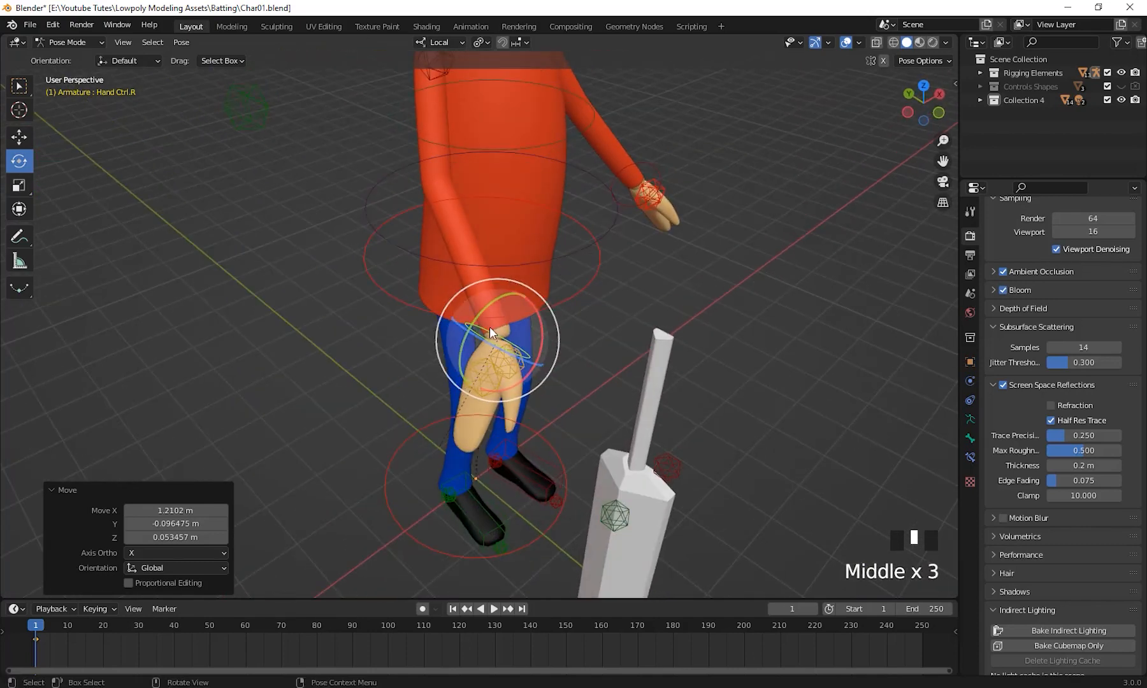
{"action": "left_click_drag", "start_coordinate": [480, 307], "coordinate": [462, 328]}
{"action": "left_click_drag", "start_coordinate": [525, 366], "coordinate": [527, 296]}
{"action": "left_click_drag", "start_coordinate": [460, 360], "coordinate": [491, 383]}
{"action": "middle_click_drag", "start_coordinate": [556, 425], "coordinate": [620, 388]}
{"action": "left_click_drag", "start_coordinate": [565, 286], "coordinate": [566, 287]}
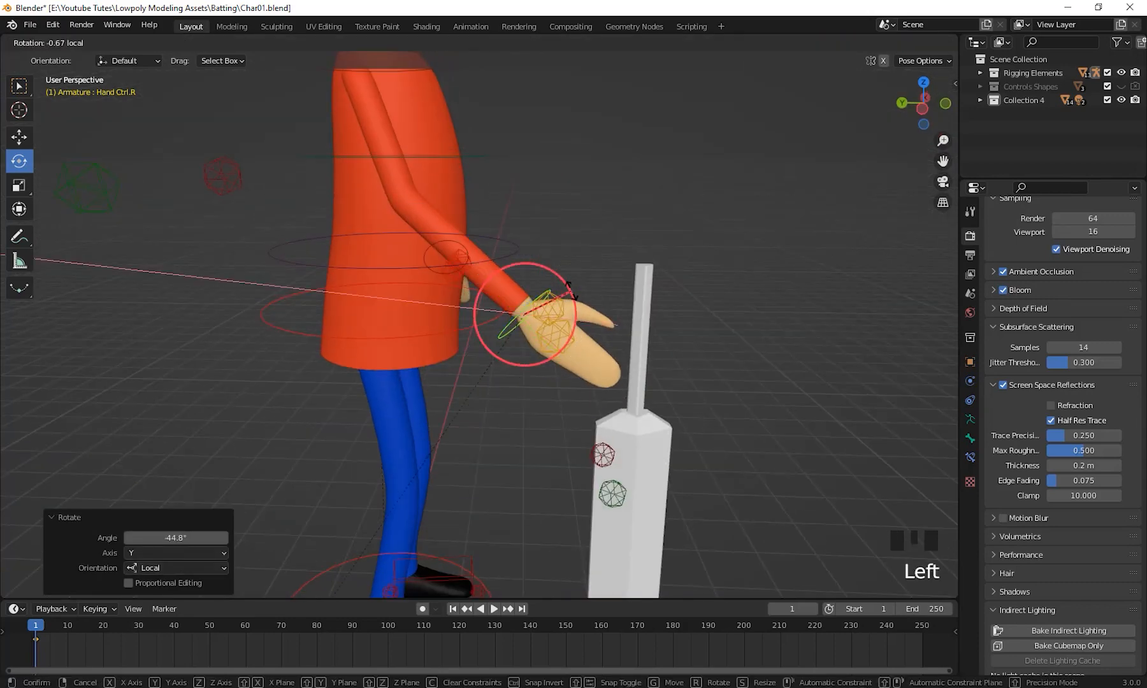
Step: Select the left hand control and move it inward in front of the body, closer to the bat
{"action": "middle_click_drag", "start_coordinate": [793, 402], "coordinate": [736, 347]}
{"action": "left_click", "coordinate": [728, 398]}
{"action": "middle_click_drag", "start_coordinate": [728, 398], "coordinate": [764, 332], "text": "shift"}
{"action": "middle_click", "coordinate": [132, 307]}
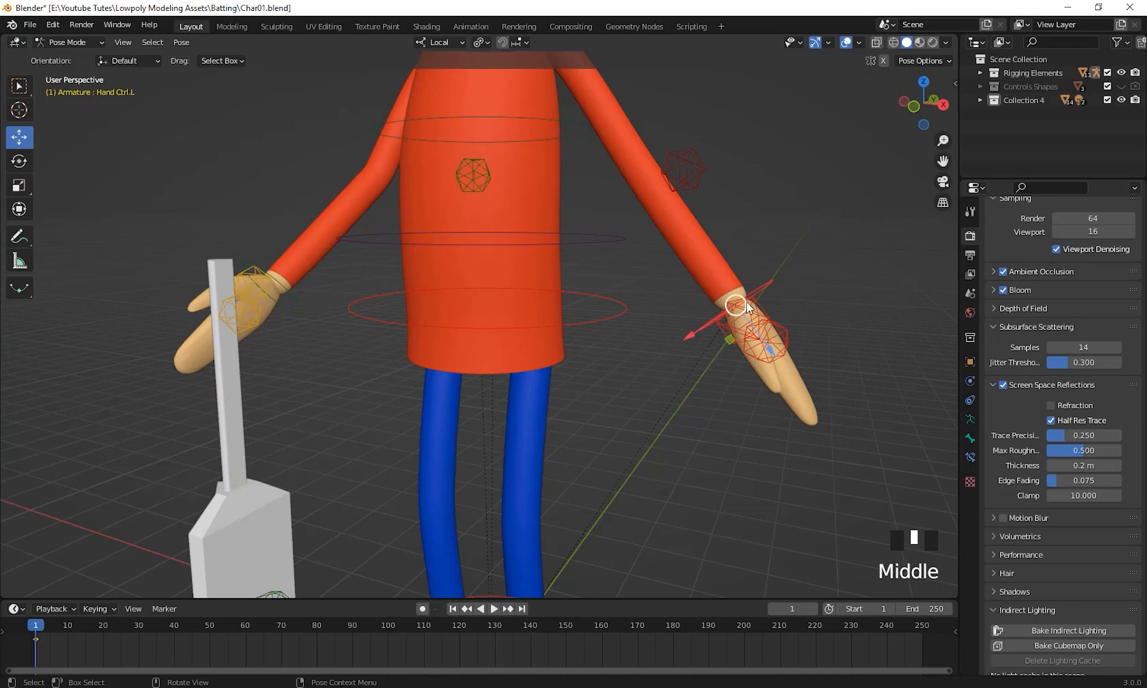
{"action": "left_click_drag", "start_coordinate": [744, 304], "coordinate": [532, 314]}
{"action": "middle_click_drag", "start_coordinate": [672, 376], "coordinate": [586, 382]}
{"action": "middle_click_drag", "start_coordinate": [586, 382], "coordinate": [710, 381], "text": "shift"}
Step: Rotate the left hand control by about 42.6° and 21.4° in view space, and fine-tune its angle to match the right hand
{"action": "key", "text": "r"}
{"action": "left_click", "coordinate": [640, 420]}
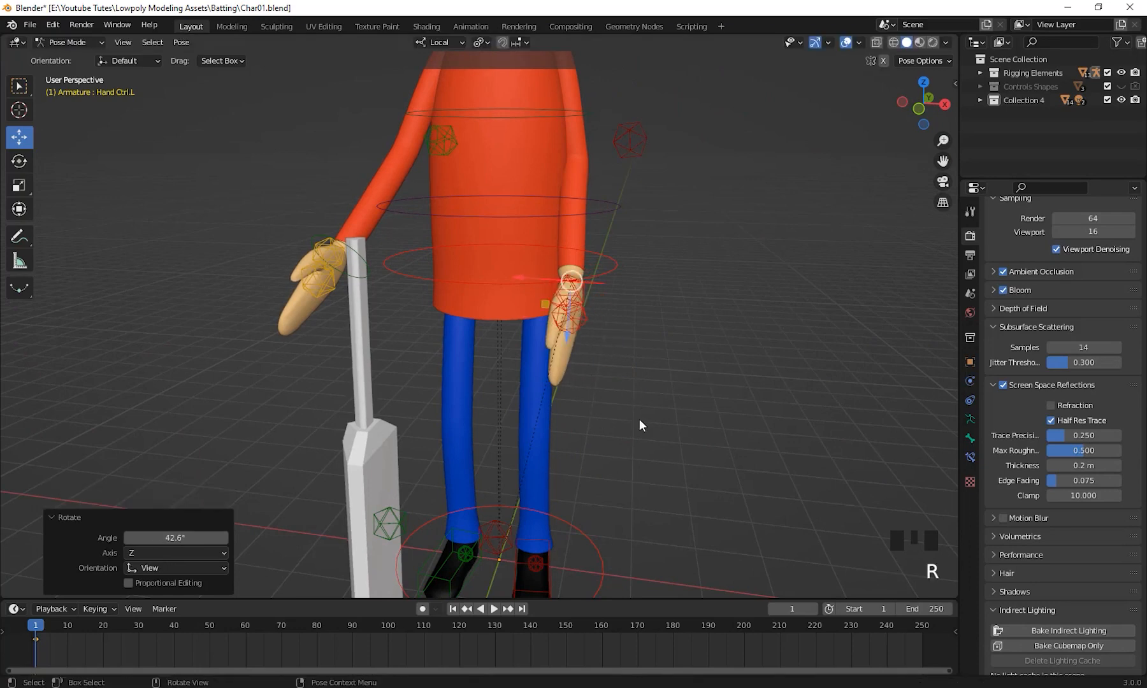
{"action": "middle_click_drag", "start_coordinate": [639, 420], "coordinate": [653, 396]}
{"action": "key", "text": "r"}
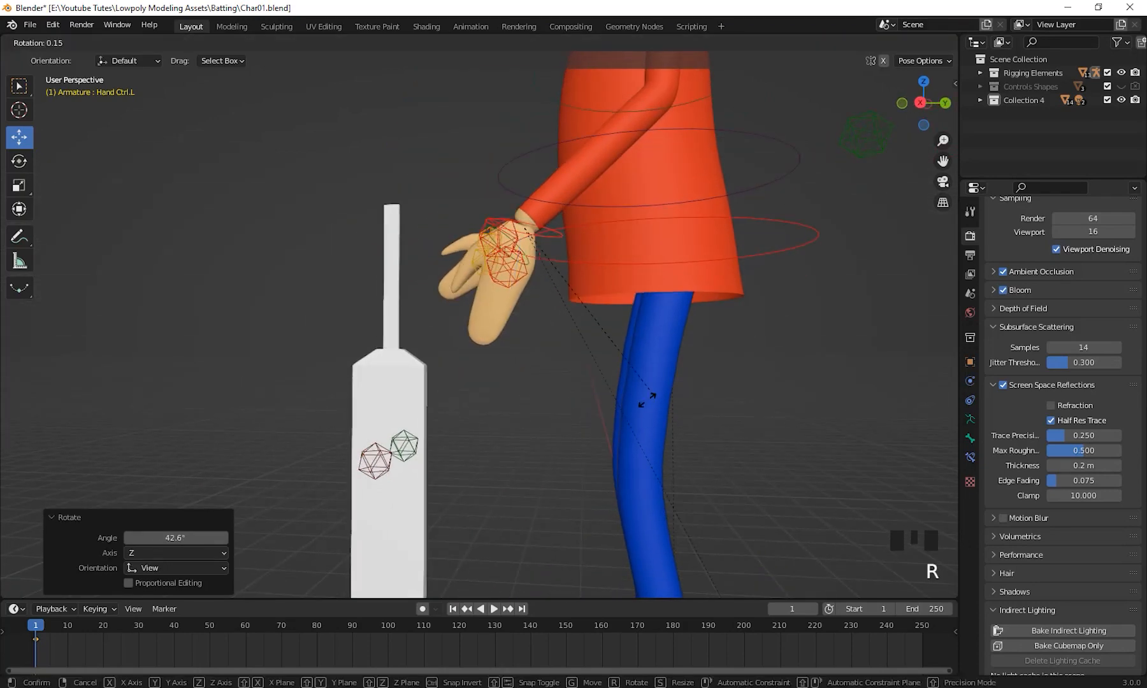
{"action": "left_click", "coordinate": [535, 378]}
{"action": "middle_click_drag", "start_coordinate": [536, 379], "coordinate": [9, 185]}
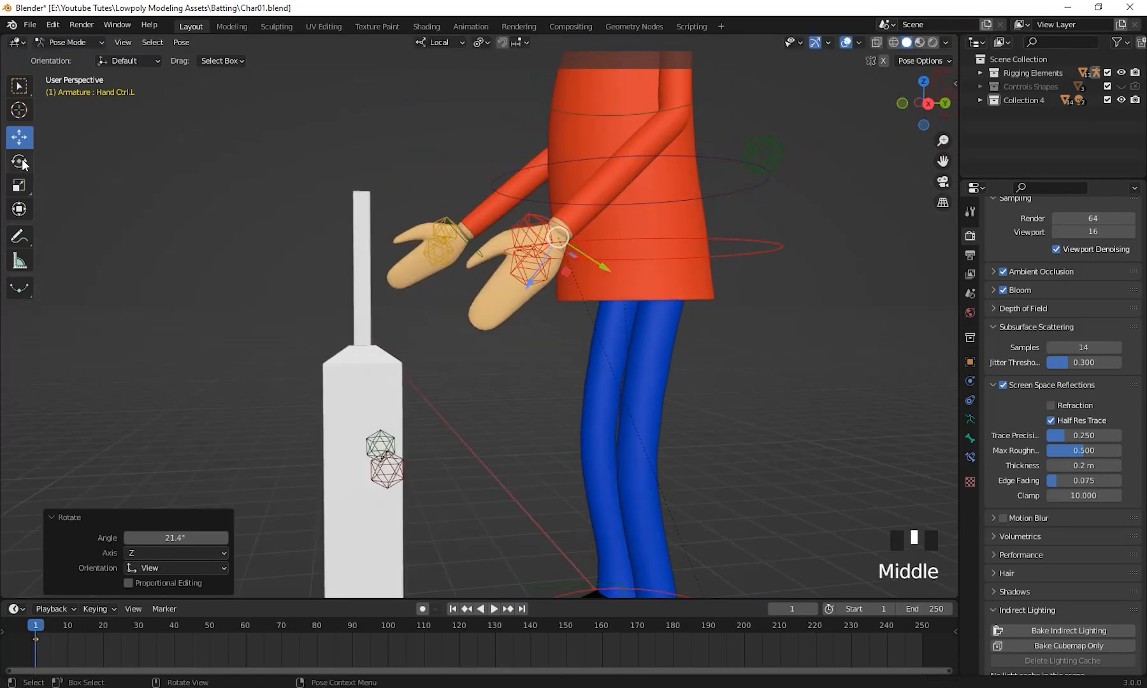
{"action": "left_click", "coordinate": [19, 160]}
{"action": "middle_click_drag", "start_coordinate": [522, 306], "coordinate": [597, 225]}
{"action": "left_click_drag", "start_coordinate": [597, 224], "coordinate": [607, 234]}
{"action": "middle_click_drag", "start_coordinate": [606, 235], "coordinate": [450, 282]}
Step: Return to Object Mode and move the bat about 0.97 m along its local Y axis to the hands
{"action": "left_click", "coordinate": [578, 261]}
{"action": "middle_click_drag", "start_coordinate": [459, 340], "coordinate": [582, 333]}
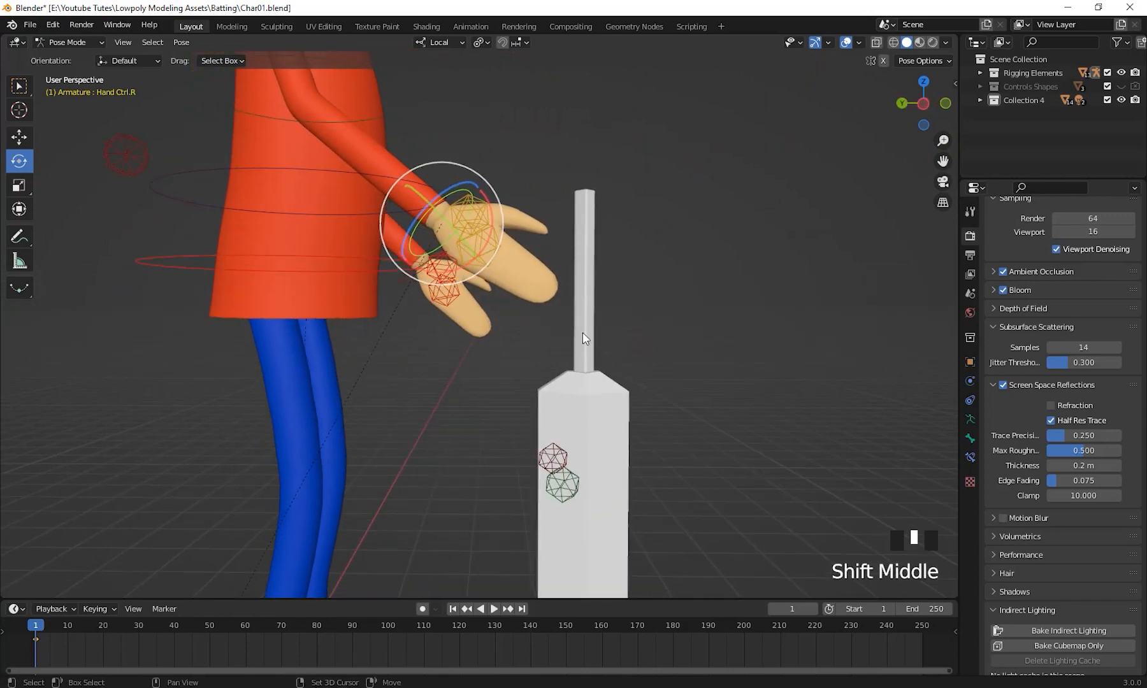
{"action": "left_click", "coordinate": [587, 324]}
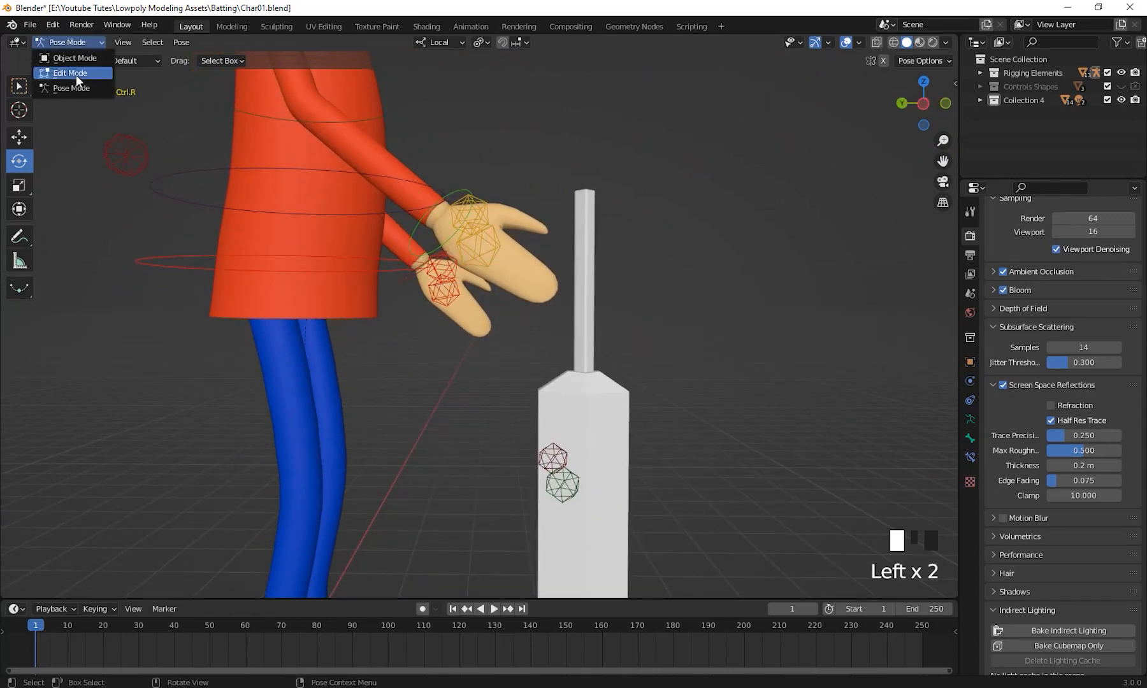
{"action": "left_click", "coordinate": [71, 59]}
{"action": "left_click", "coordinate": [587, 295]}
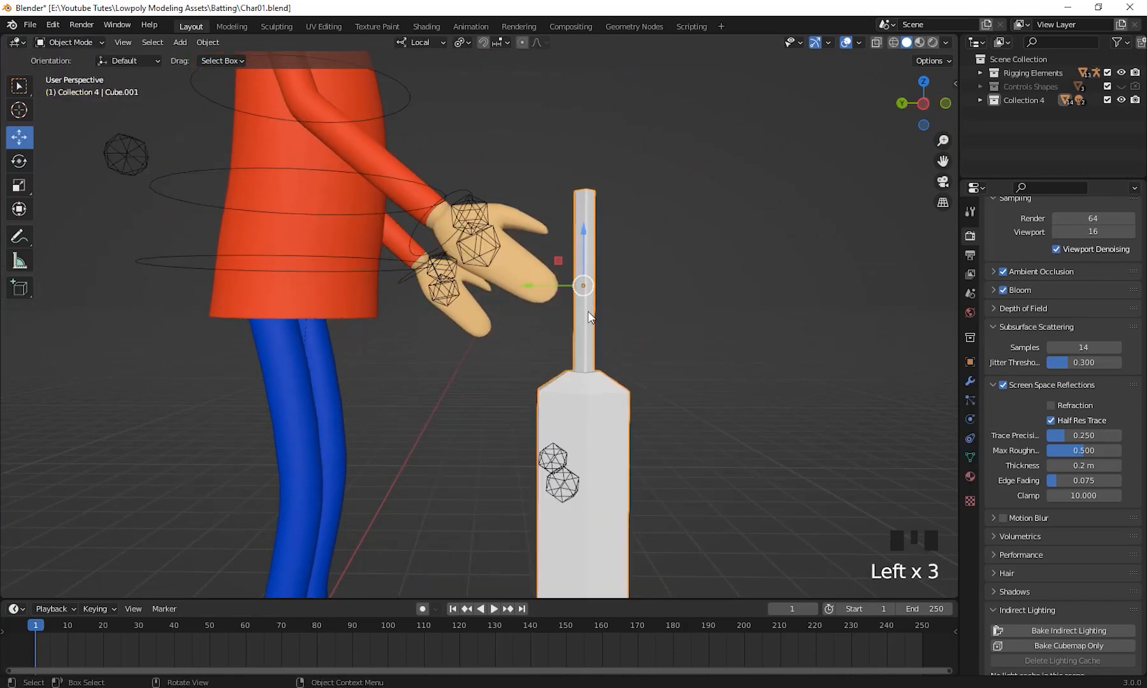
{"action": "left_click_drag", "start_coordinate": [542, 290], "coordinate": [444, 290]}
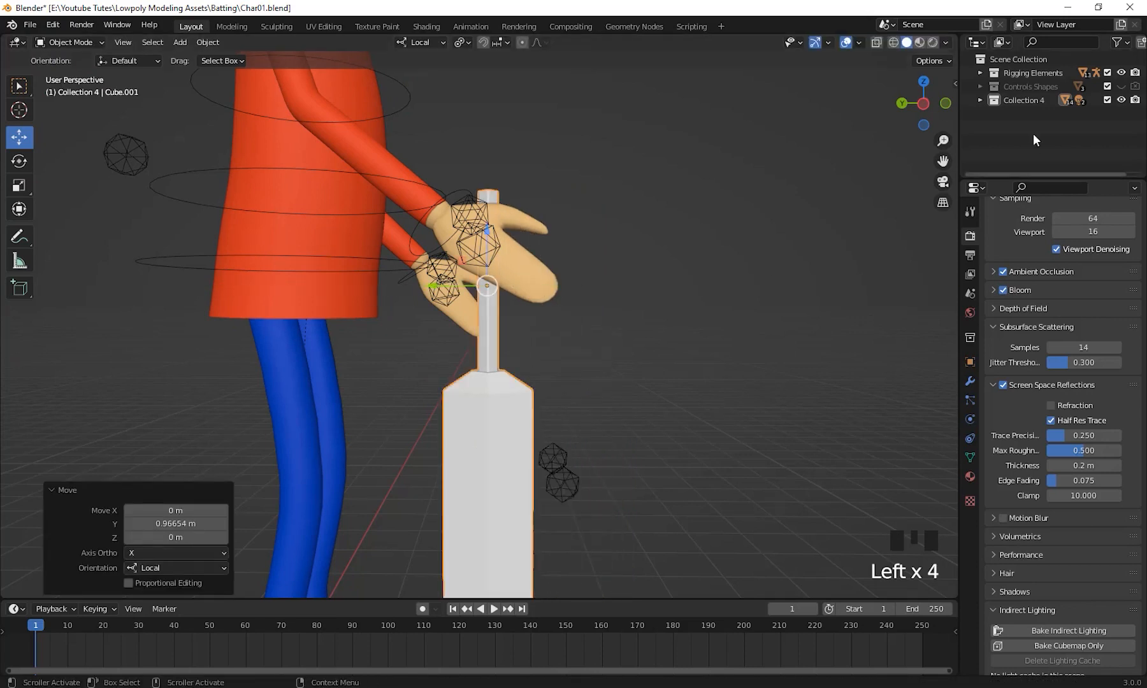
Step: Expand Collection 4 and rename the Cube.001 object as Bat
{"action": "left_click", "coordinate": [980, 100]}
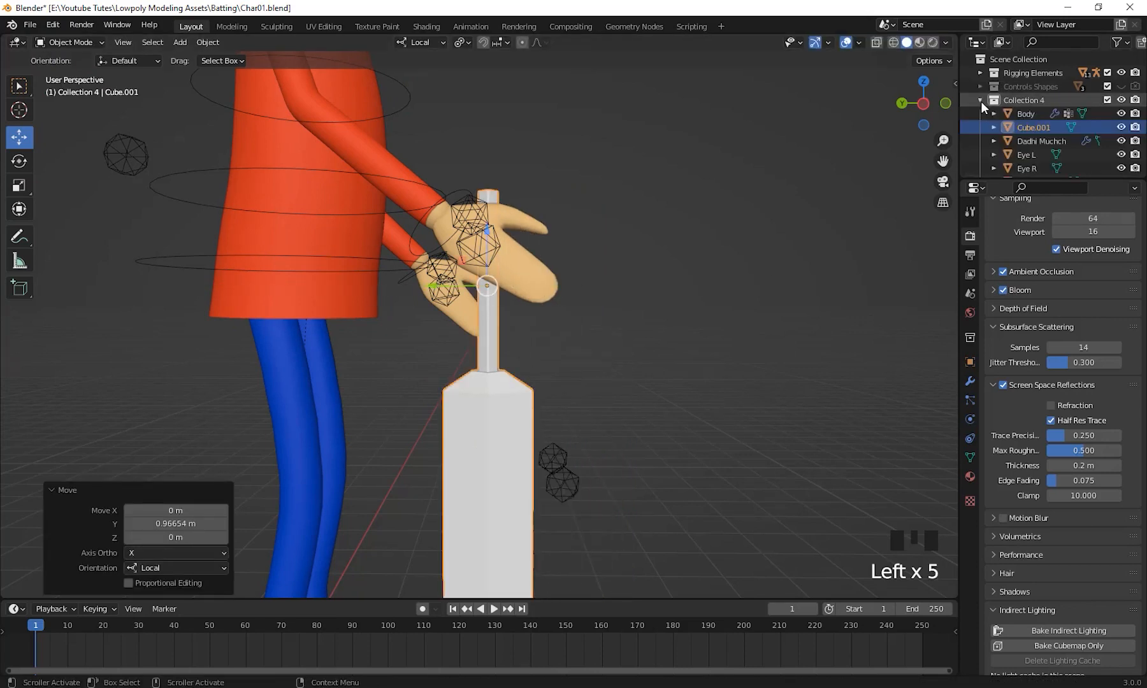
{"action": "left_click", "coordinate": [1041, 125]}
{"action": "double_click", "coordinate": [1040, 126]}
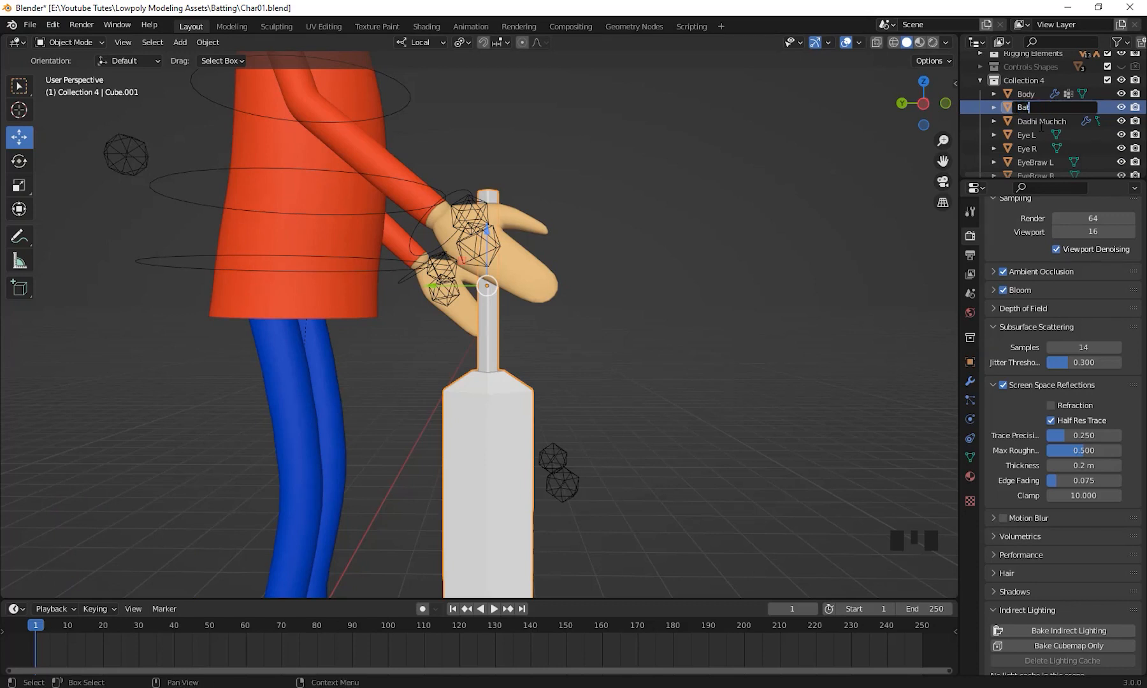
{"action": "type", "text": "Bat"}
{"action": "key", "text": "Return"}
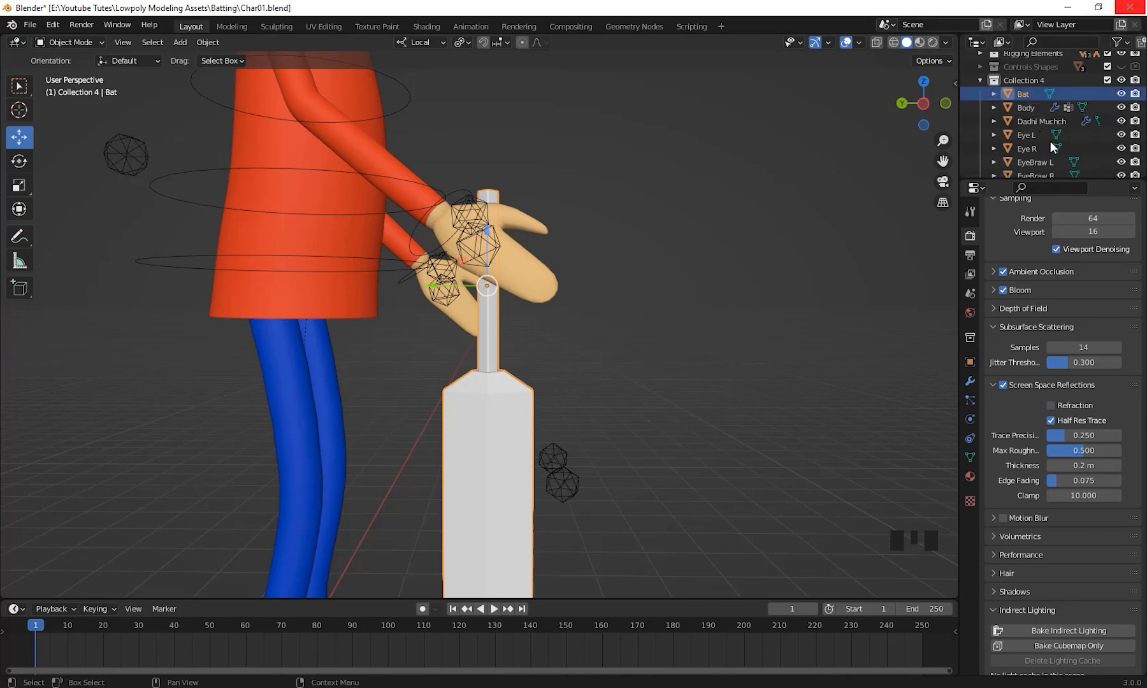
Step: Enlarge the Outliner area to show all the objects in Collection 4
{"action": "middle_click_drag", "start_coordinate": [631, 226], "coordinate": [430, 210]}
{"action": "scroll", "coordinate": [588, 288], "scroll_direction": "down", "scroll_amount": 3}
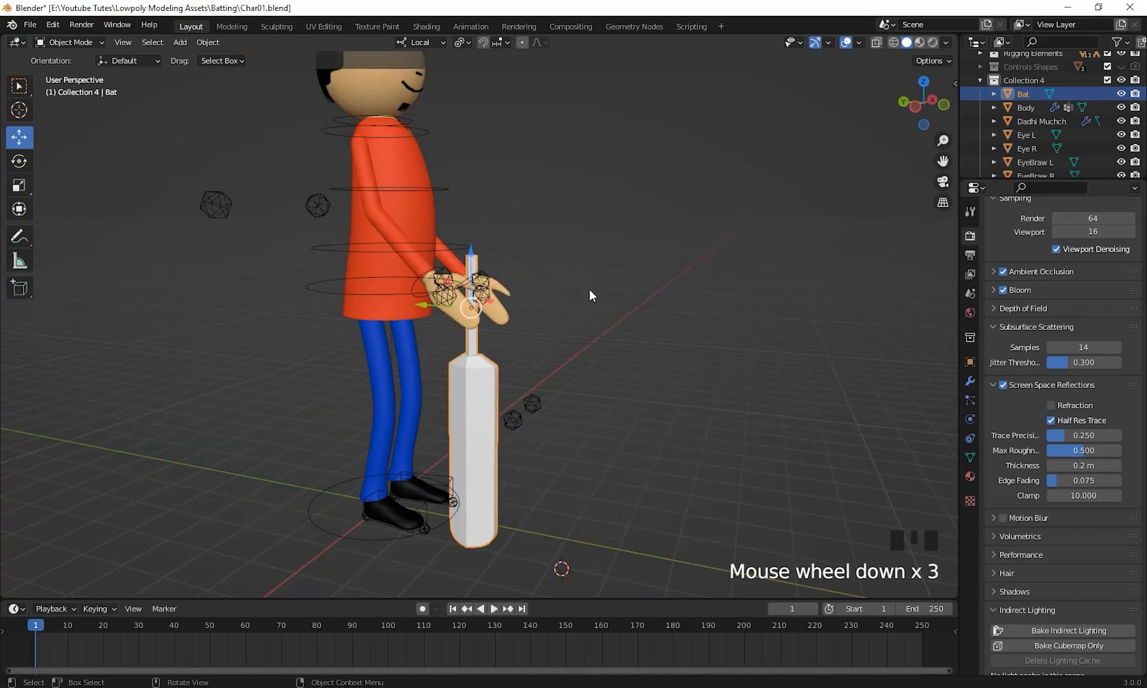
{"action": "middle_click_drag", "start_coordinate": [589, 289], "coordinate": [605, 281], "text": "shift"}
{"action": "left_click_drag", "start_coordinate": [995, 179], "coordinate": [994, 460]}
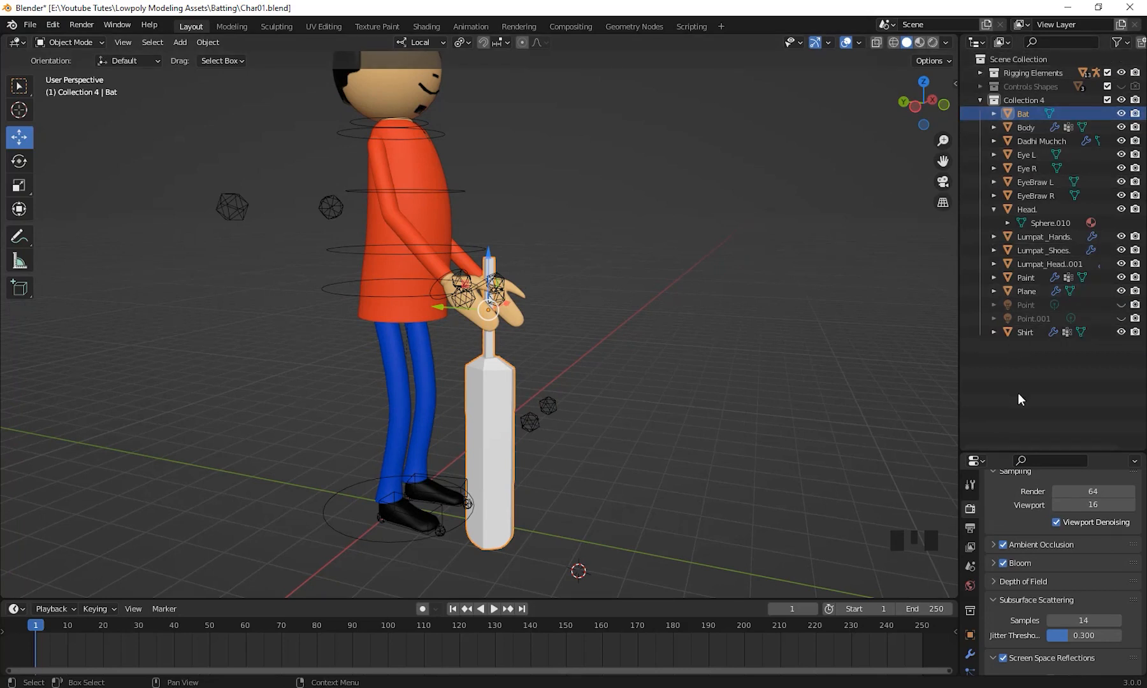
Step: Move the bat about -0.57 m along its local X axis toward the right hand
{"action": "middle_click_drag", "start_coordinate": [657, 337], "coordinate": [898, 223], "text": "shift"}
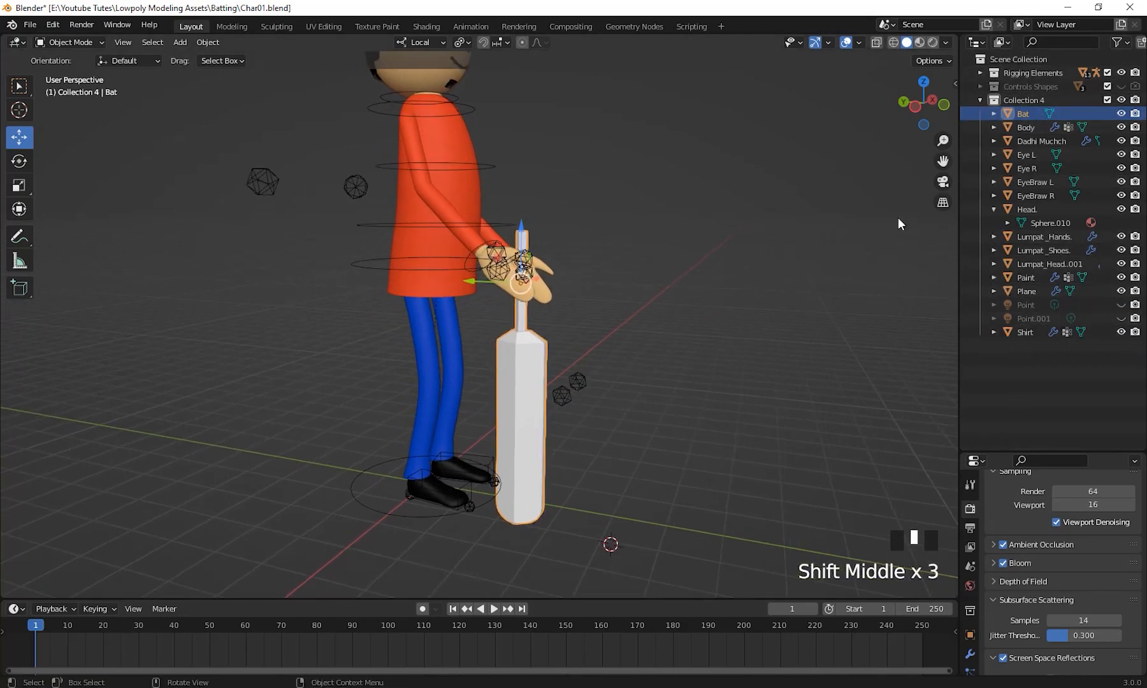
{"action": "middle_click_drag", "start_coordinate": [676, 282], "coordinate": [582, 293]}
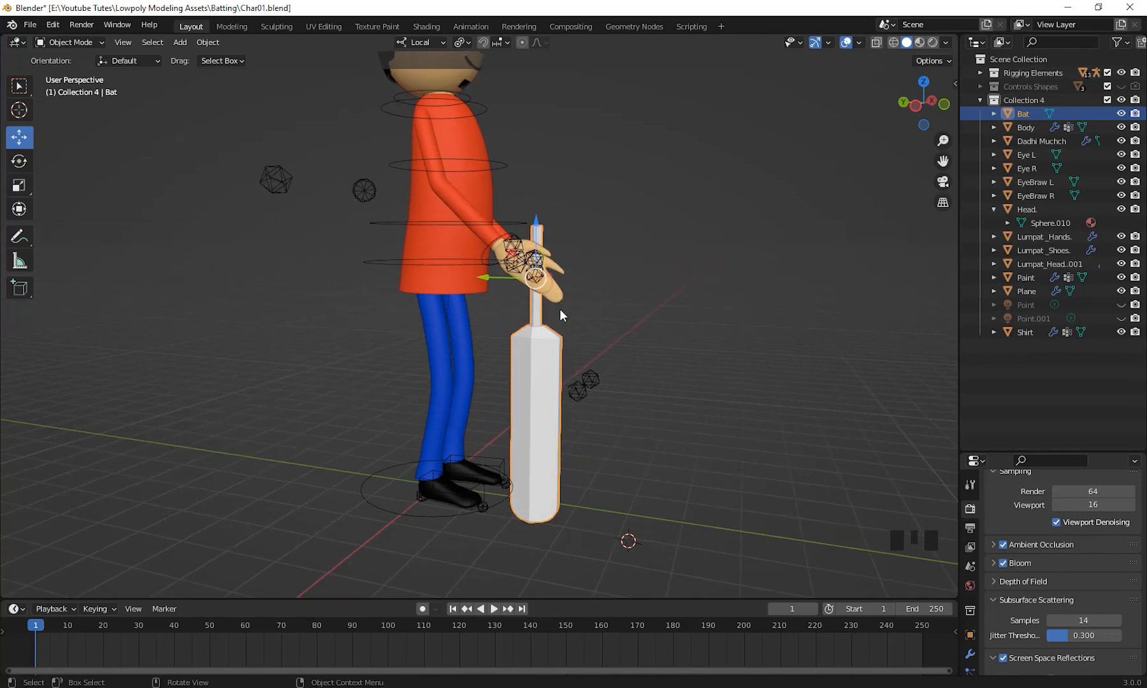
{"action": "middle_click_drag", "start_coordinate": [610, 312], "coordinate": [639, 317]}
{"action": "scroll", "coordinate": [601, 314], "scroll_direction": "up", "scroll_amount": 1}
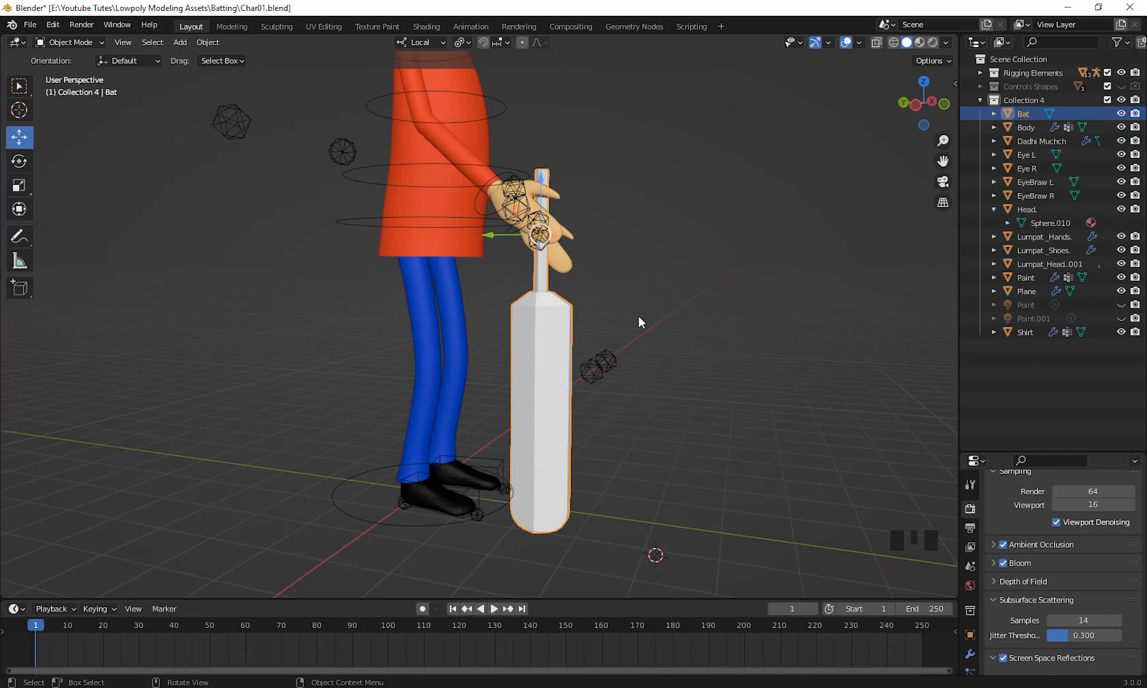
{"action": "middle_click_drag", "start_coordinate": [638, 316], "coordinate": [630, 368]}
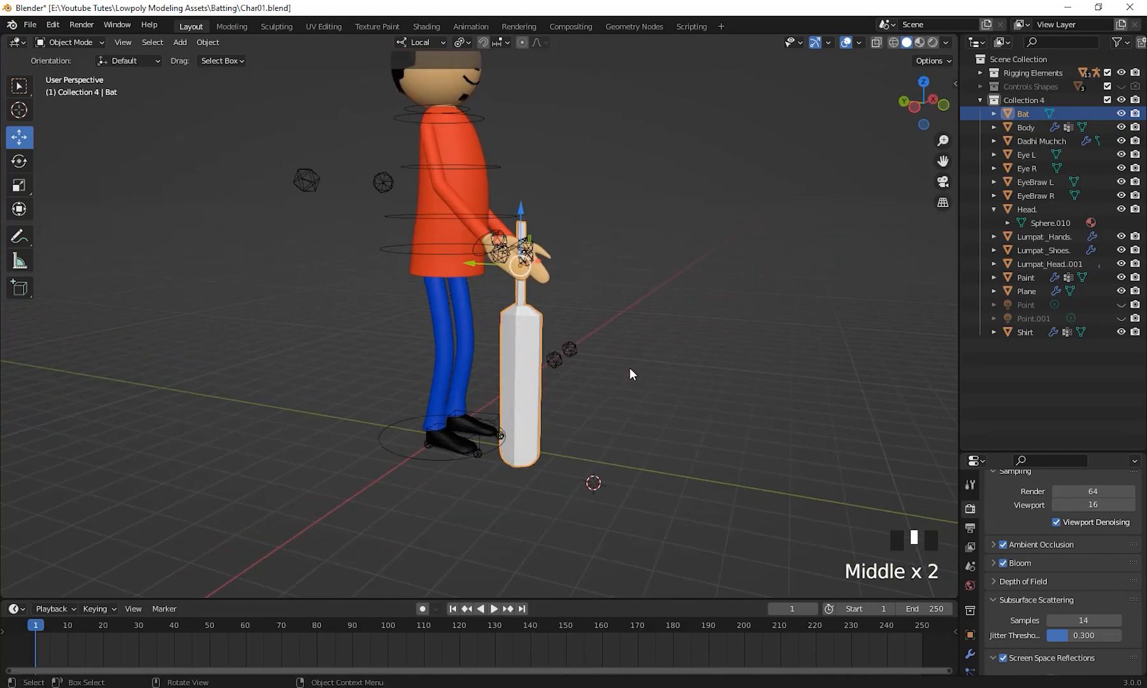
{"action": "middle_click_drag", "start_coordinate": [630, 367], "coordinate": [563, 311]}
{"action": "left_click_drag", "start_coordinate": [562, 312], "coordinate": [530, 335]}
Step: Rotate the bat about -121° in the side view so the blade points up and away from the character
{"action": "middle_click_drag", "start_coordinate": [529, 335], "coordinate": [603, 383]}
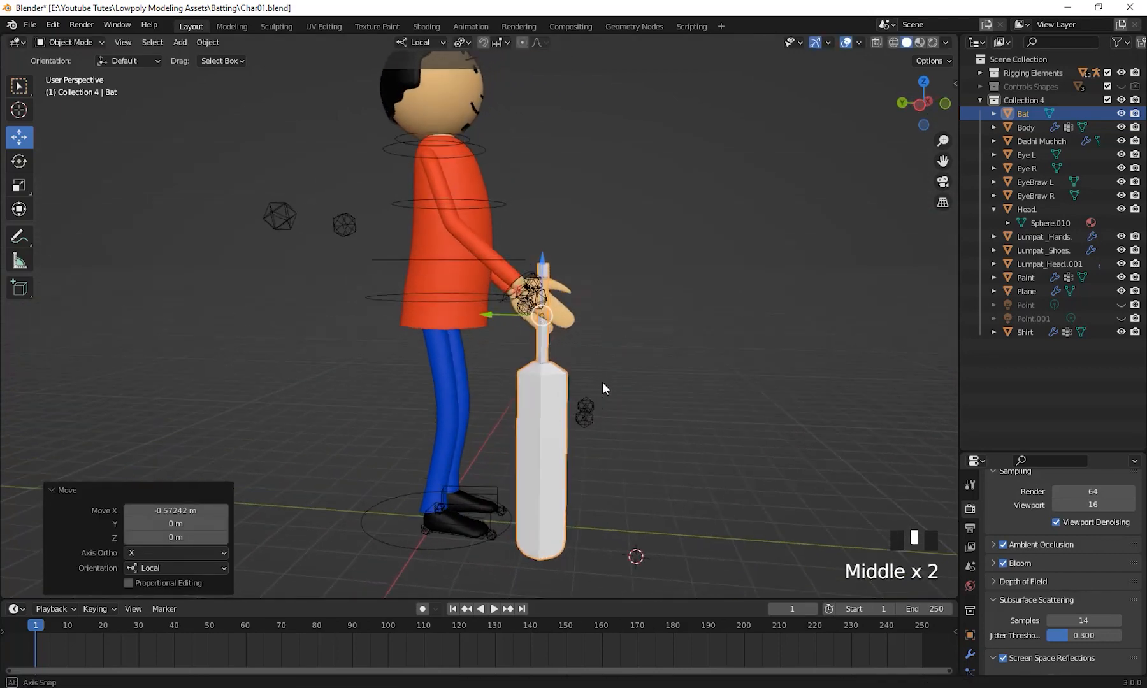
{"action": "key", "text": "r"}
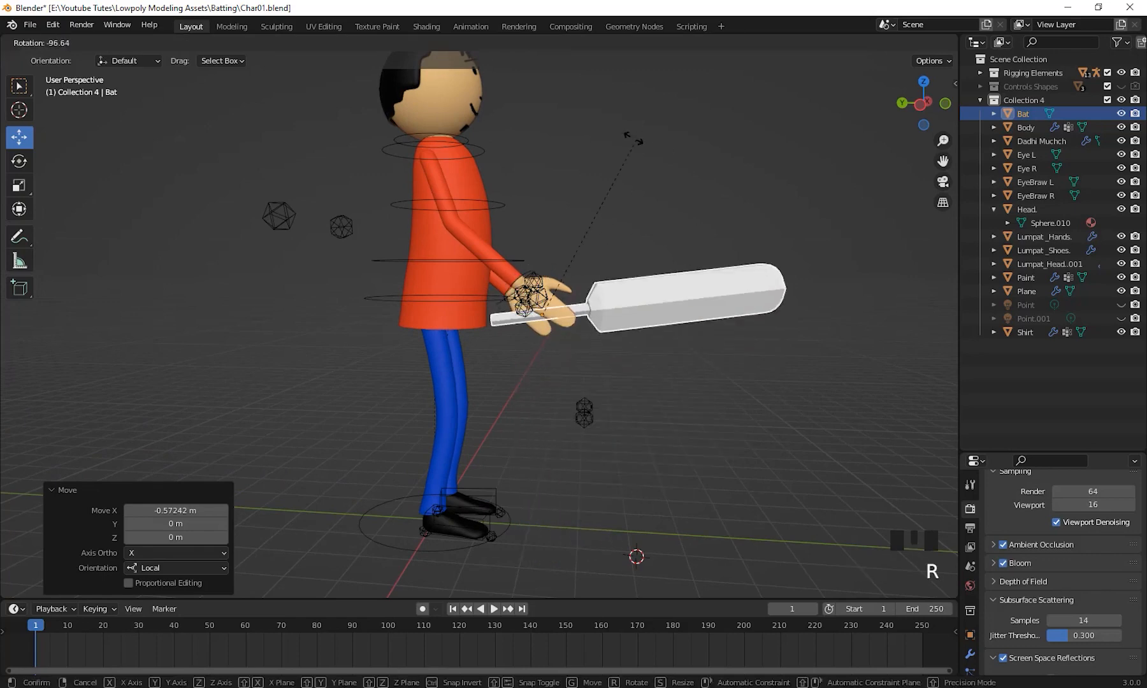
{"action": "left_click", "coordinate": [554, 141]}
Step: Shift the bat about -0.59 m along local Z and -0.20 m along local X to bring its handle to the right hand
{"action": "middle_click_drag", "start_coordinate": [611, 352], "coordinate": [525, 387]}
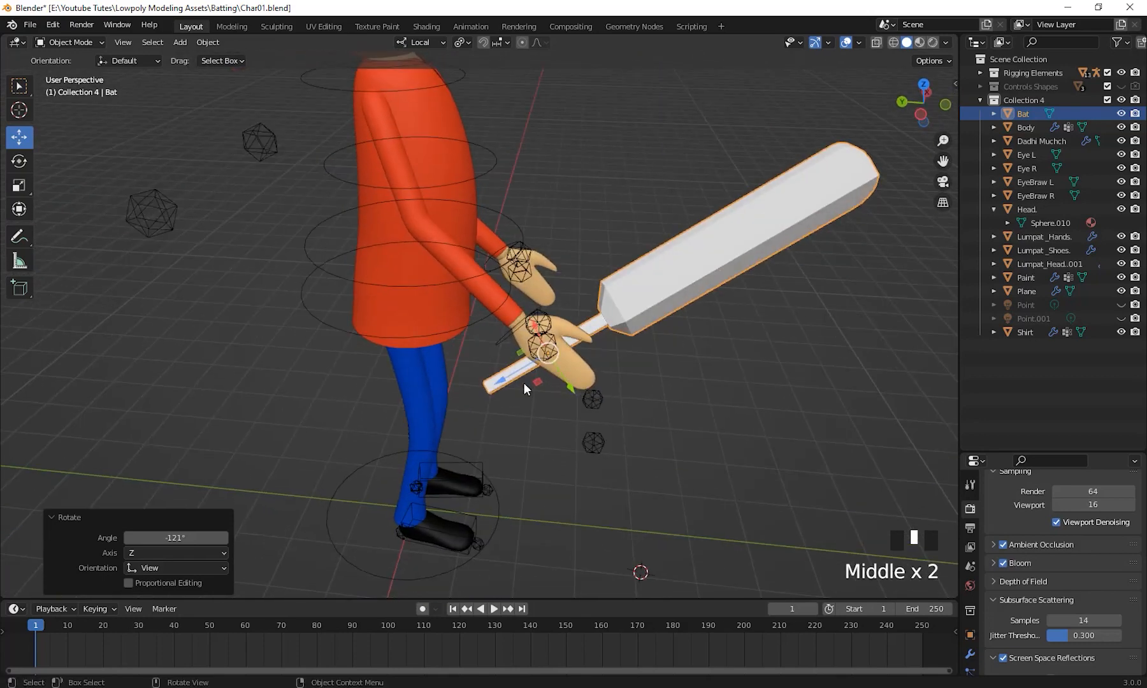
{"action": "left_click_drag", "start_coordinate": [498, 381], "coordinate": [543, 363]}
{"action": "middle_click_drag", "start_coordinate": [553, 388], "coordinate": [677, 305]}
{"action": "scroll", "coordinate": [594, 381], "scroll_direction": "up", "scroll_amount": 3}
{"action": "scroll", "coordinate": [598, 381], "scroll_direction": "up", "scroll_amount": 2}
{"action": "middle_click_drag", "start_coordinate": [598, 381], "coordinate": [534, 354]}
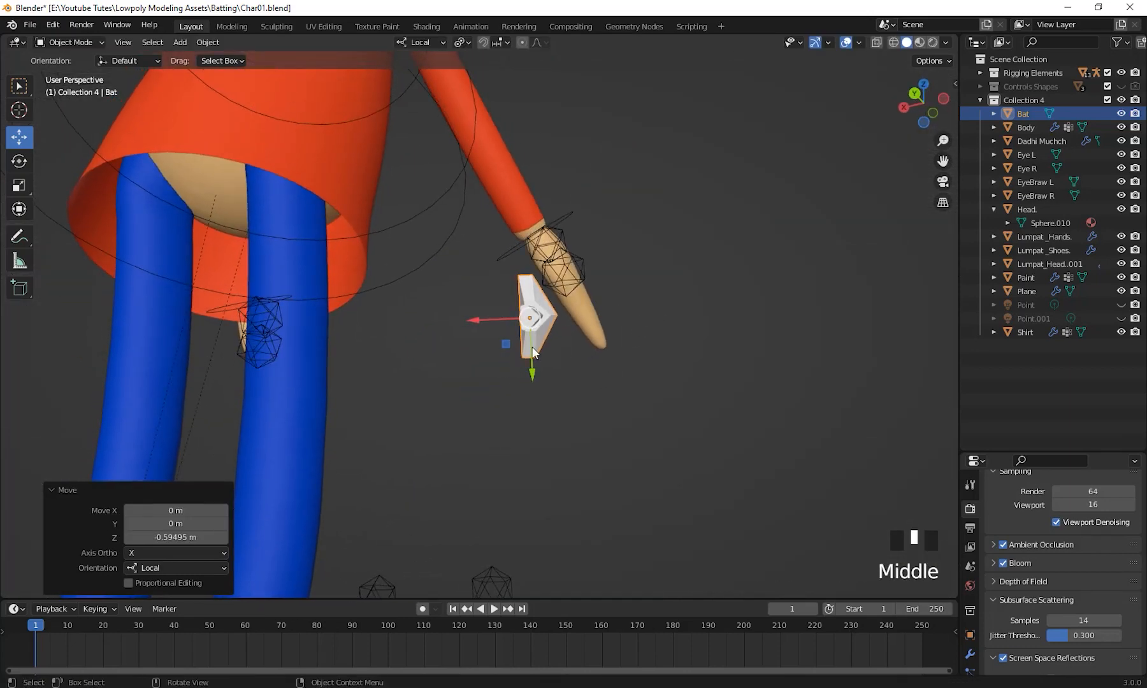
{"action": "left_click_drag", "start_coordinate": [479, 324], "coordinate": [559, 366]}
Step: Rotate the bat about its local Z axis and by about -25° on local X to align the handle with the hands
{"action": "middle_click_drag", "start_coordinate": [559, 366], "coordinate": [218, 225]}
{"action": "left_click", "coordinate": [19, 160]}
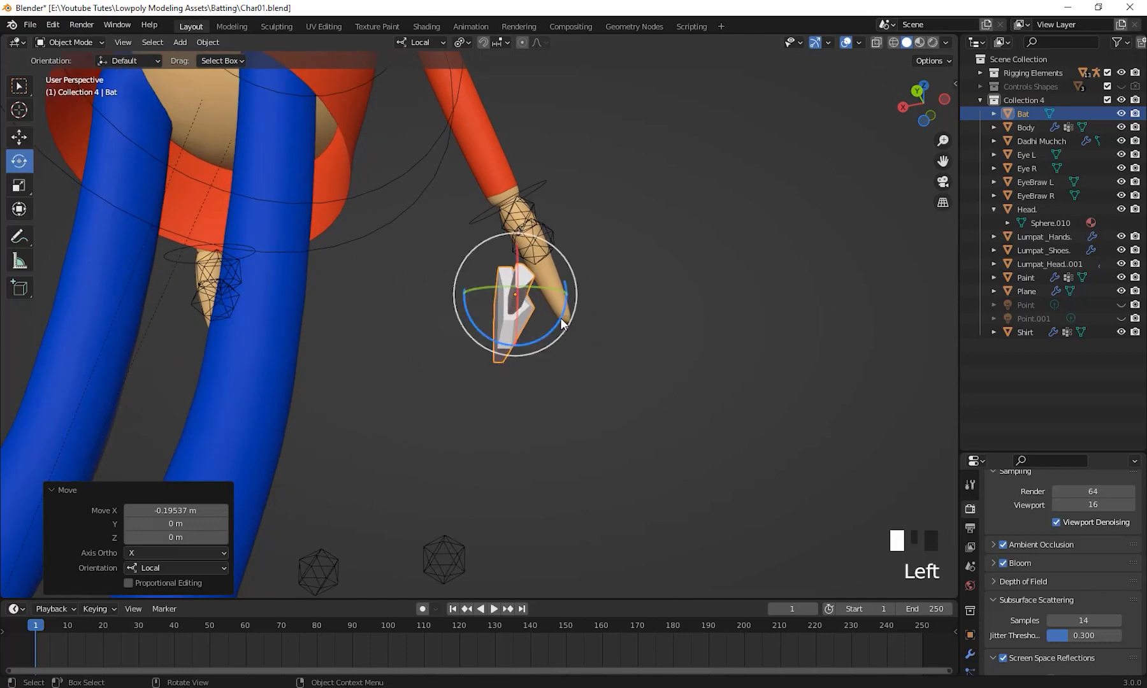
{"action": "left_click_drag", "start_coordinate": [560, 317], "coordinate": [573, 300]}
{"action": "middle_click_drag", "start_coordinate": [573, 300], "coordinate": [543, 350]}
{"action": "left_click_drag", "start_coordinate": [478, 284], "coordinate": [479, 316]}
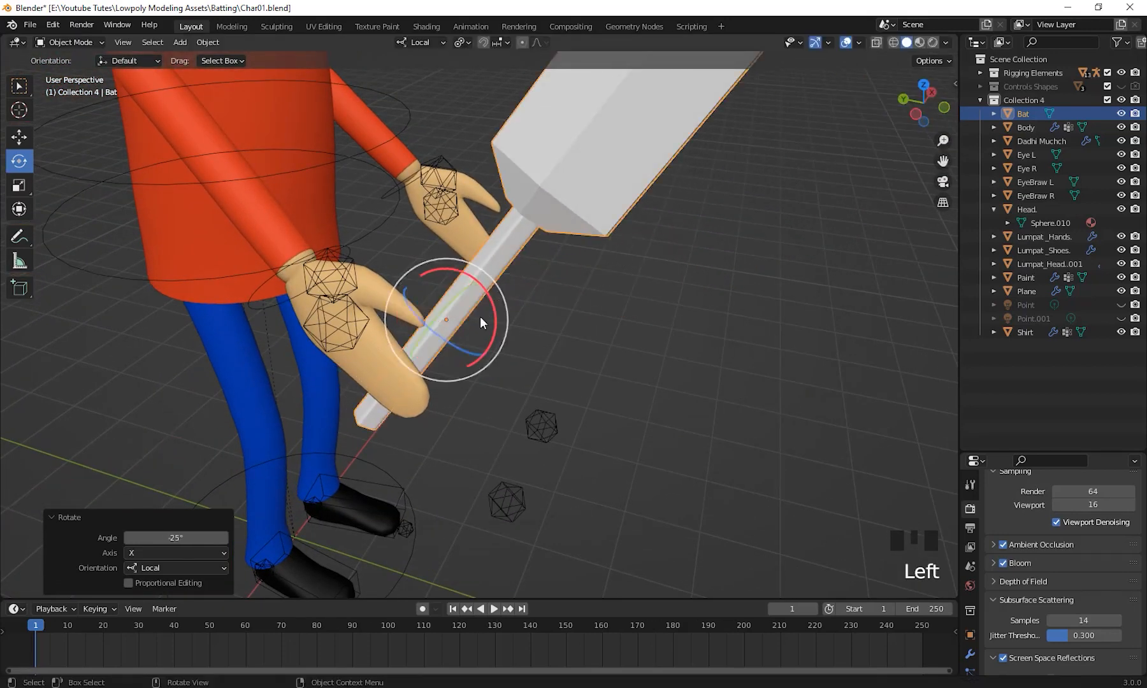
Step: Move the bat about -0.07 m in X, 0.55 m in Y and 0.38 m in Z to bring its handle beside the right hand
{"action": "middle_click_drag", "start_coordinate": [479, 316], "coordinate": [2, 106]}
{"action": "left_click", "coordinate": [19, 137]}
{"action": "middle_click_drag", "start_coordinate": [484, 274], "coordinate": [495, 256]}
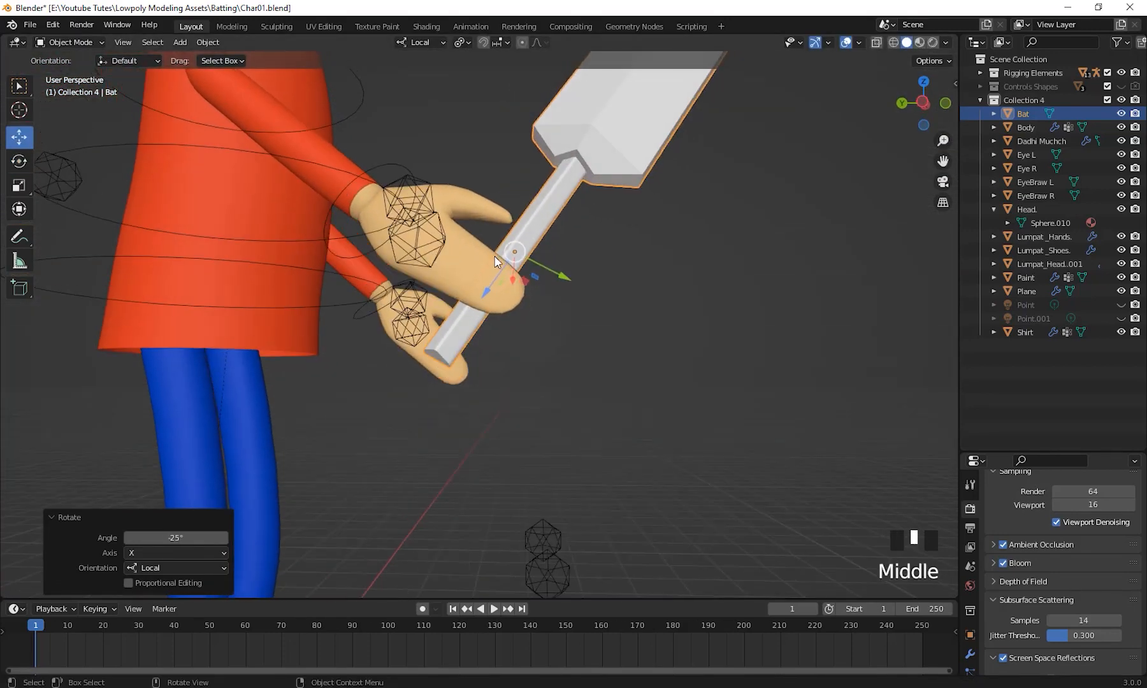
{"action": "left_click_drag", "start_coordinate": [494, 256], "coordinate": [437, 193]}
{"action": "middle_click_drag", "start_coordinate": [437, 192], "coordinate": [387, 260]}
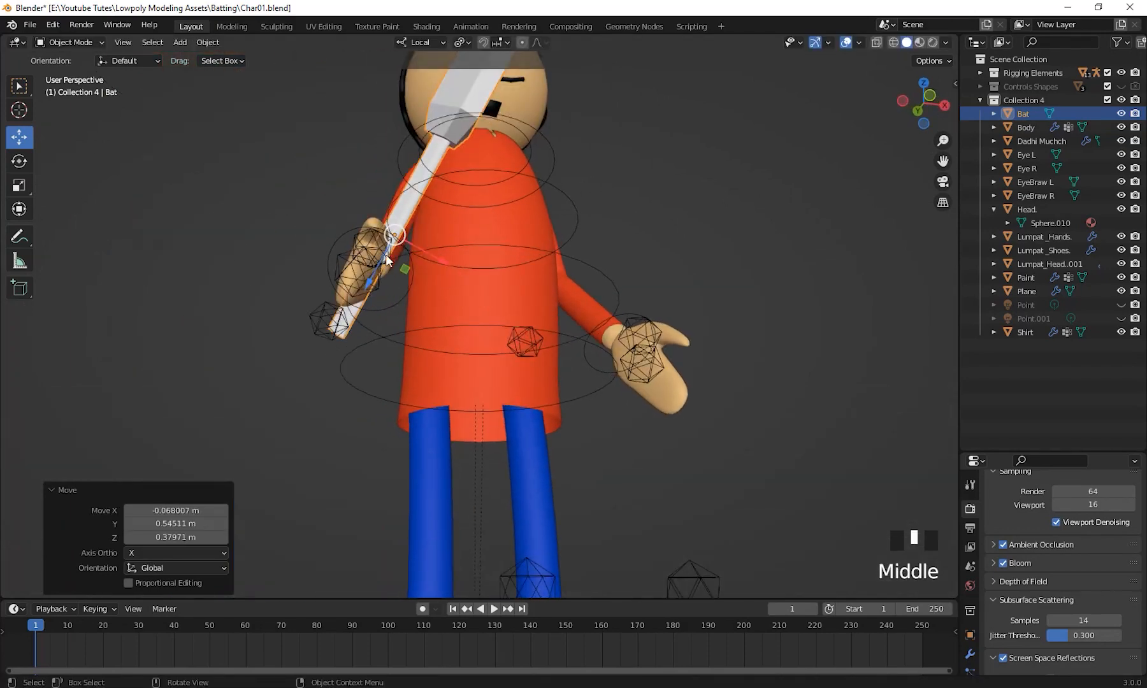
Step: Nudge the bat along its local X axis and about -0.13 m along local Z to fit the handle against the right palm
{"action": "left_click_drag", "start_coordinate": [432, 257], "coordinate": [446, 262]}
{"action": "middle_click_drag", "start_coordinate": [446, 263], "coordinate": [475, 253]}
{"action": "key", "text": "r"}
{"action": "left_click", "coordinate": [561, 268]}
{"action": "left_click_drag", "start_coordinate": [474, 248], "coordinate": [411, 256]}
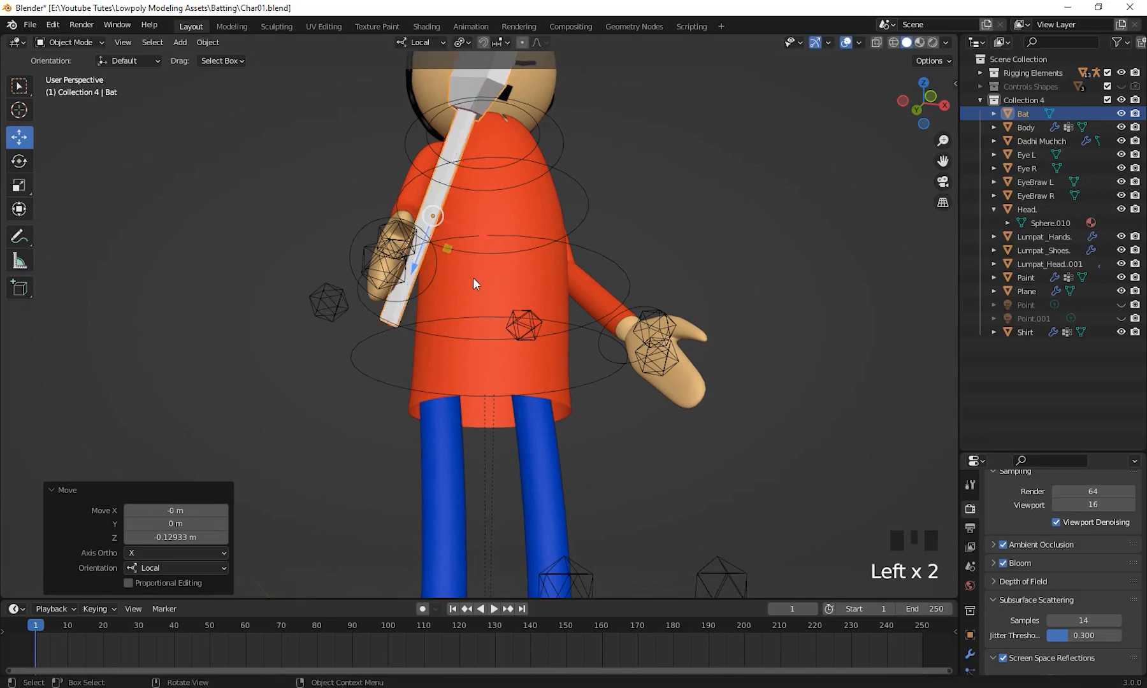
{"action": "middle_click_drag", "start_coordinate": [473, 277], "coordinate": [587, 304]}
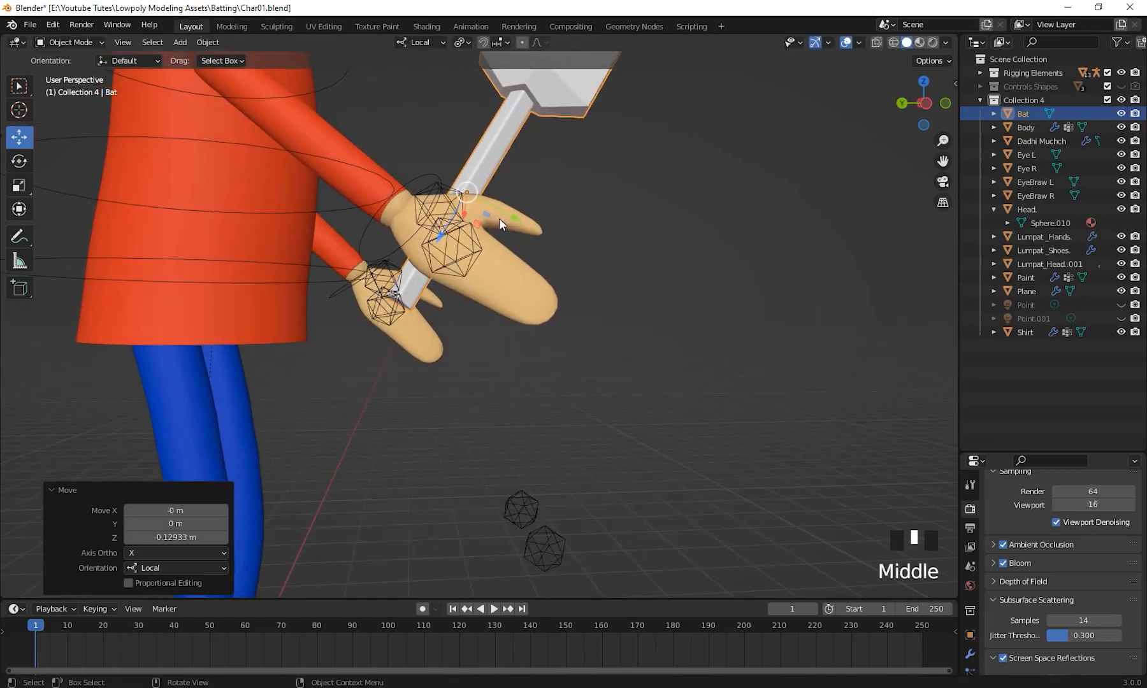
{"action": "left_click_drag", "start_coordinate": [499, 218], "coordinate": [521, 274]}
{"action": "middle_click_drag", "start_coordinate": [522, 274], "coordinate": [335, 329]}
Step: Select the character's armature, switch it to Pose Mode and select the Finger Ctrl.R control on the right hand
{"action": "left_click", "coordinate": [436, 263]}
{"action": "left_click", "coordinate": [348, 301]}
{"action": "scroll", "coordinate": [394, 322], "scroll_direction": "down", "scroll_amount": 2}
{"action": "middle_click_drag", "start_coordinate": [400, 313], "coordinate": [624, 357], "text": "shift"}
{"action": "left_click", "coordinate": [426, 332]}
{"action": "scroll", "coordinate": [426, 336], "scroll_direction": "down", "scroll_amount": 2}
{"action": "scroll", "coordinate": [597, 350], "scroll_direction": "up", "scroll_amount": 2}
{"action": "scroll", "coordinate": [679, 356], "scroll_direction": "up", "scroll_amount": 1}
{"action": "left_click", "coordinate": [567, 295]}
{"action": "left_click", "coordinate": [621, 313]}
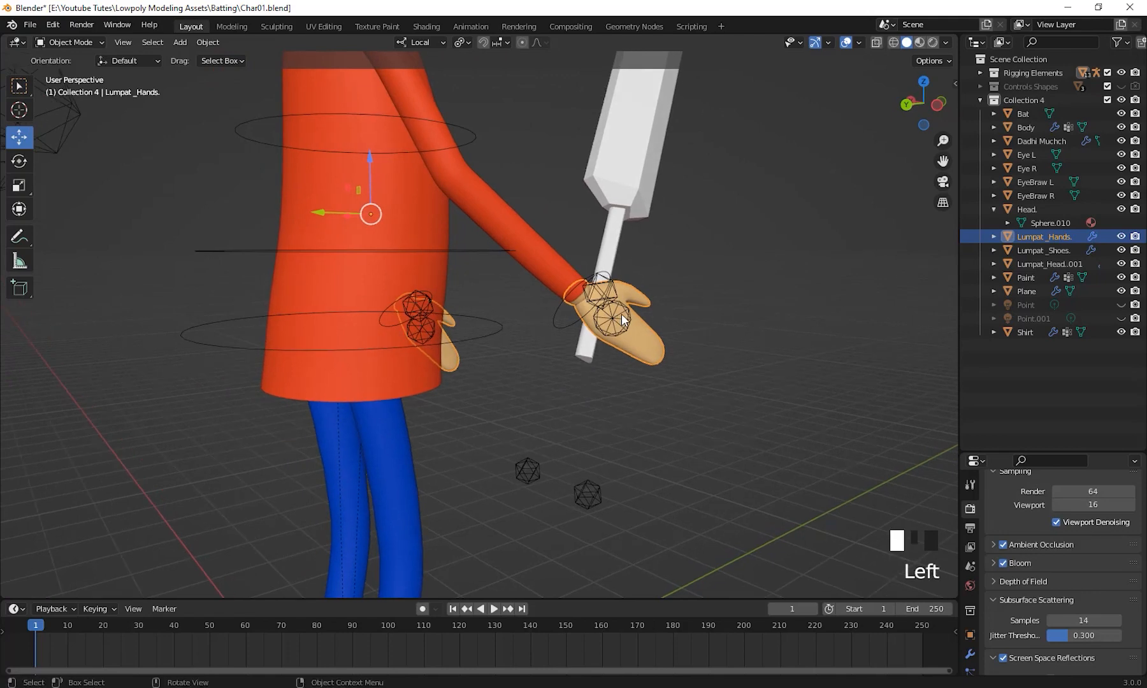
{"action": "left_click", "coordinate": [621, 313]}
{"action": "left_click", "coordinate": [81, 44]}
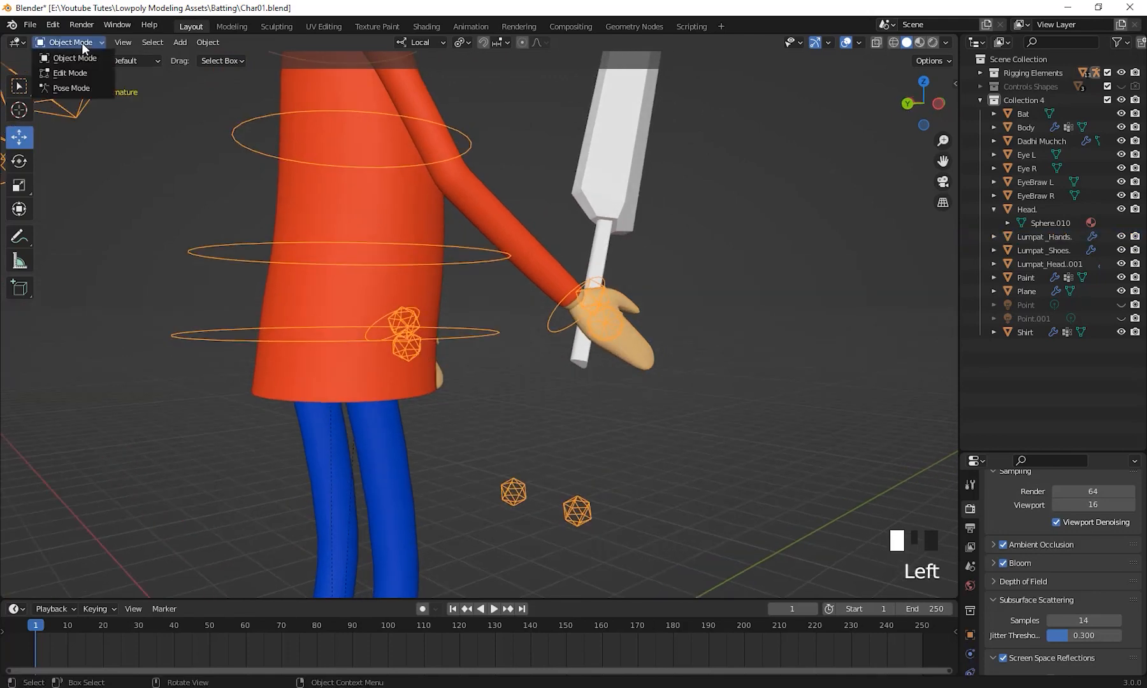
{"action": "left_click", "coordinate": [86, 88]}
{"action": "scroll", "coordinate": [659, 352], "scroll_direction": "up", "scroll_amount": 1}
{"action": "left_click", "coordinate": [622, 323]}
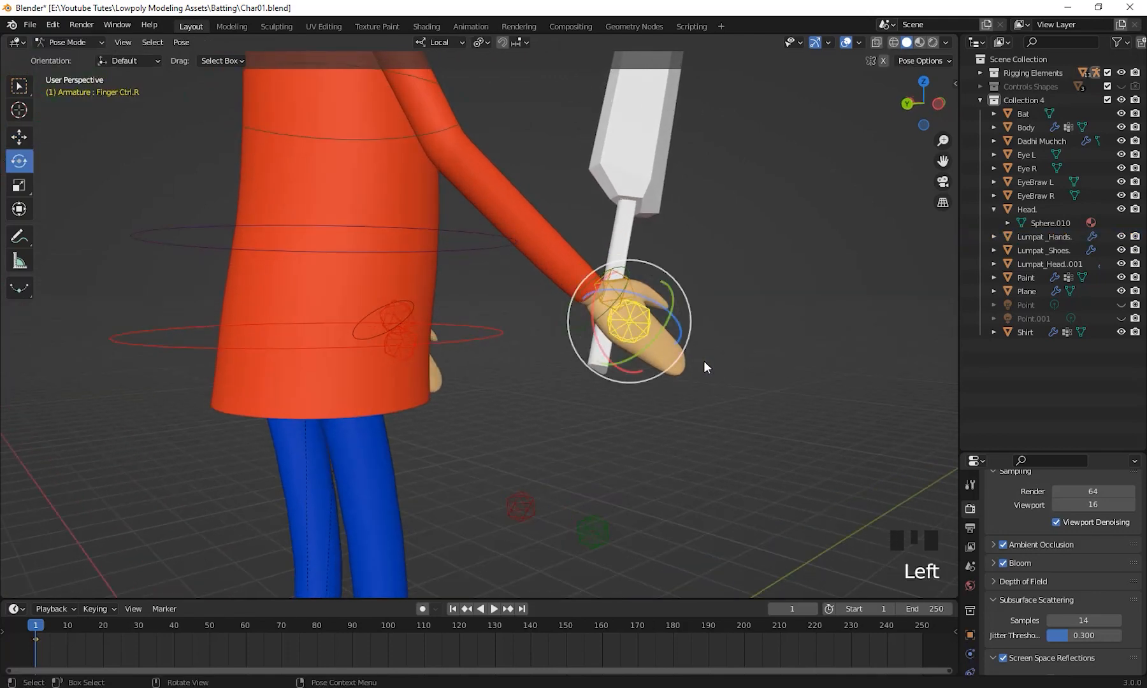
{"action": "middle_click_drag", "start_coordinate": [704, 360], "coordinate": [616, 279]}
{"action": "middle_click_drag", "start_coordinate": [774, 393], "coordinate": [733, 376], "text": "shift"}
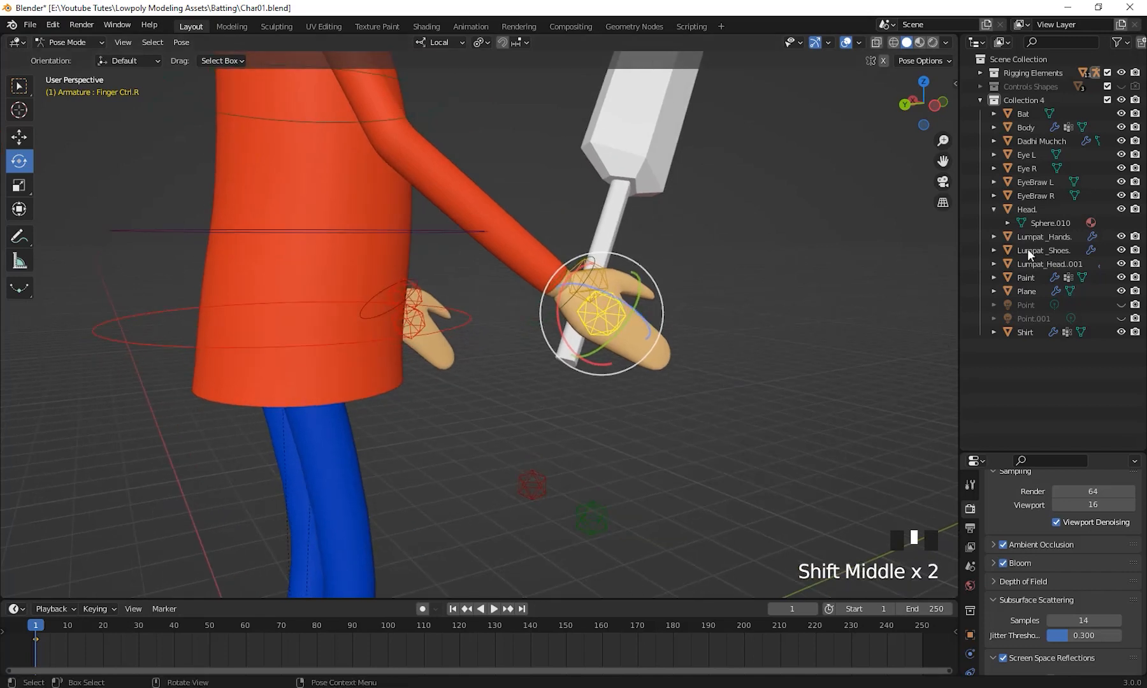
Step: Try to move the Bat object to another collection while the armature is in Pose Mode
{"action": "left_click", "coordinate": [1032, 113]}
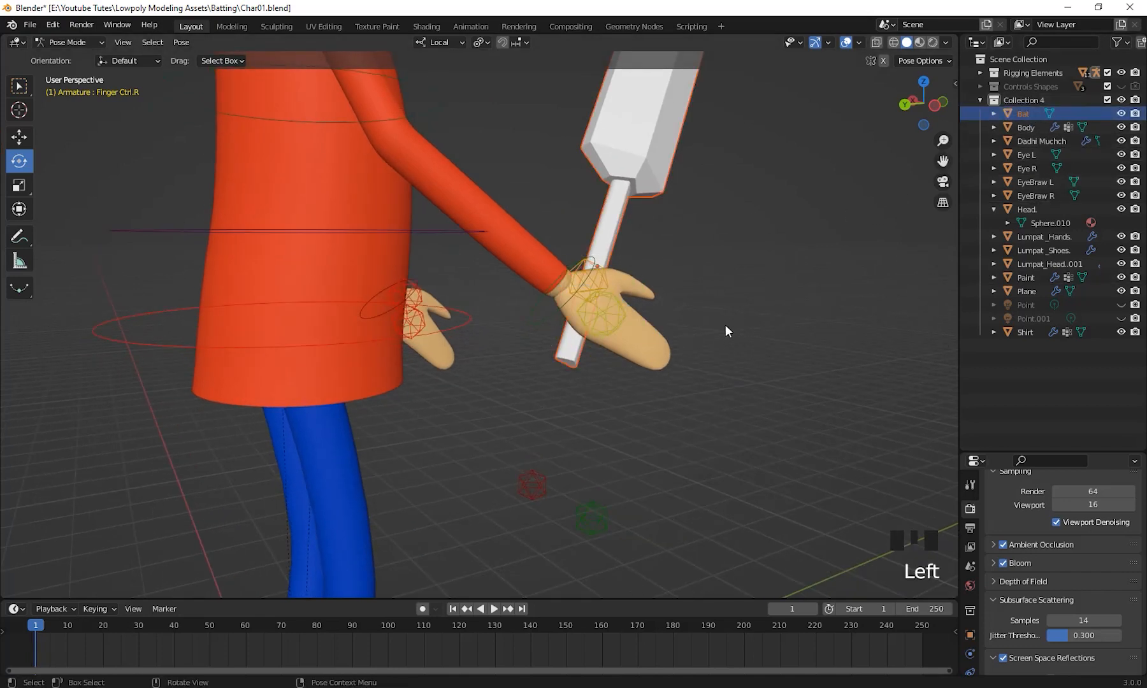
{"action": "key", "text": "m"}
{"action": "middle_click_drag", "start_coordinate": [786, 230], "coordinate": [822, 220]}
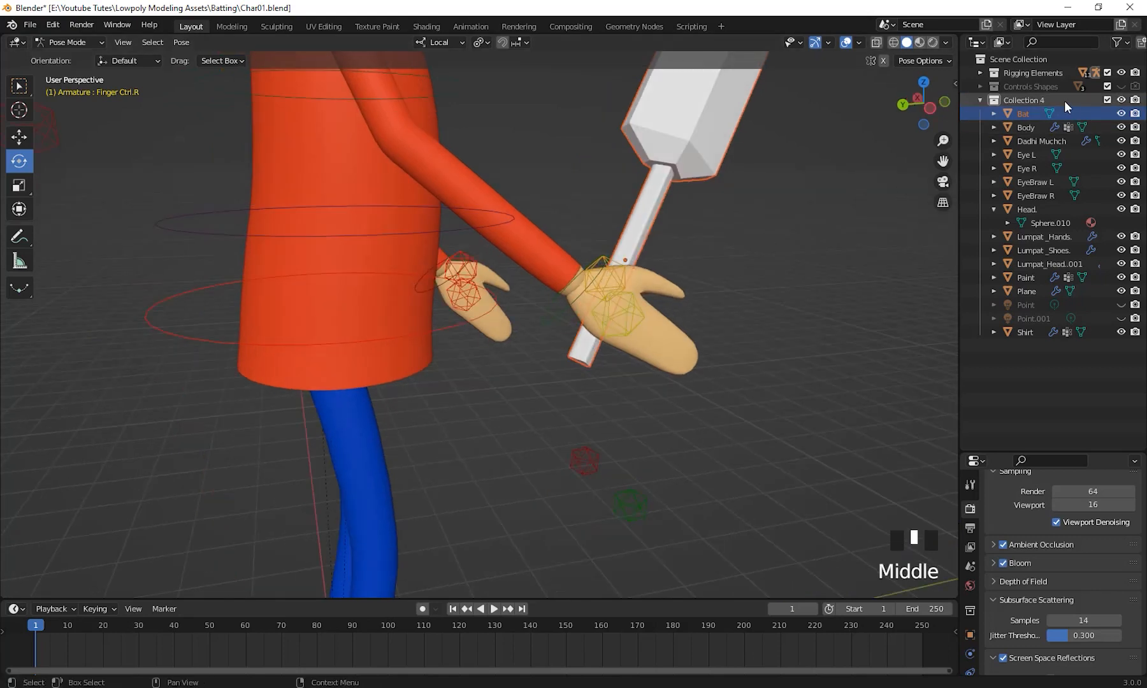
{"action": "left_click", "coordinate": [1023, 113]}
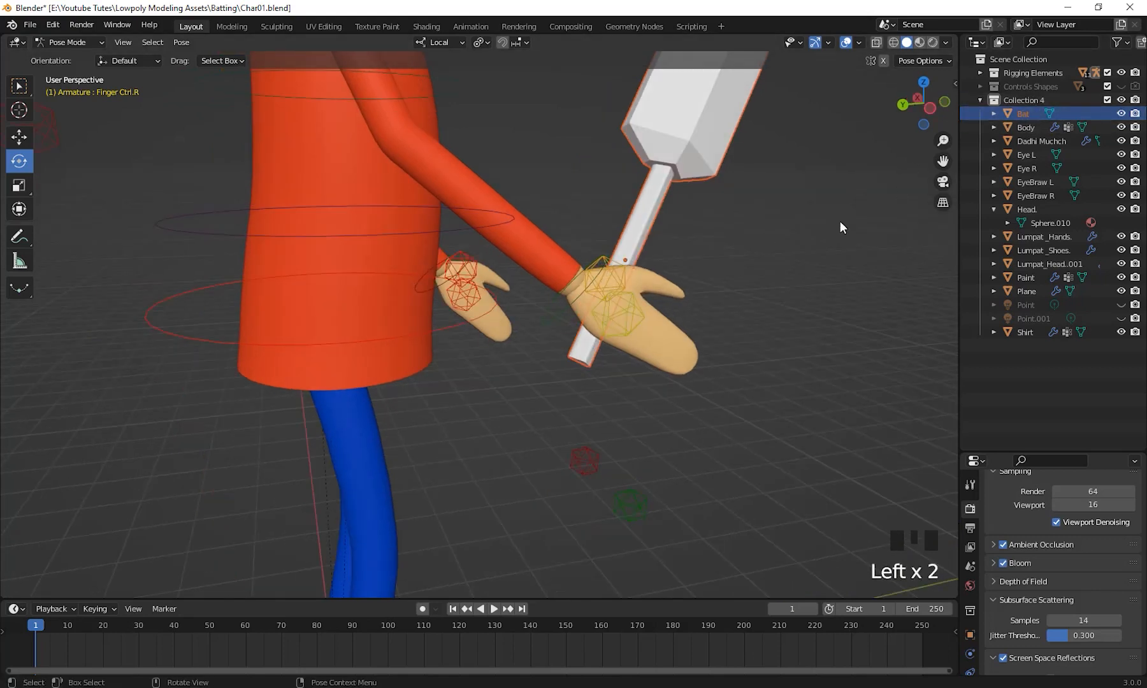
Step: Return to Object Mode, move the bat into a new collection named Props, and collapse Collection 4 in the outliner
{"action": "left_click", "coordinate": [57, 42]}
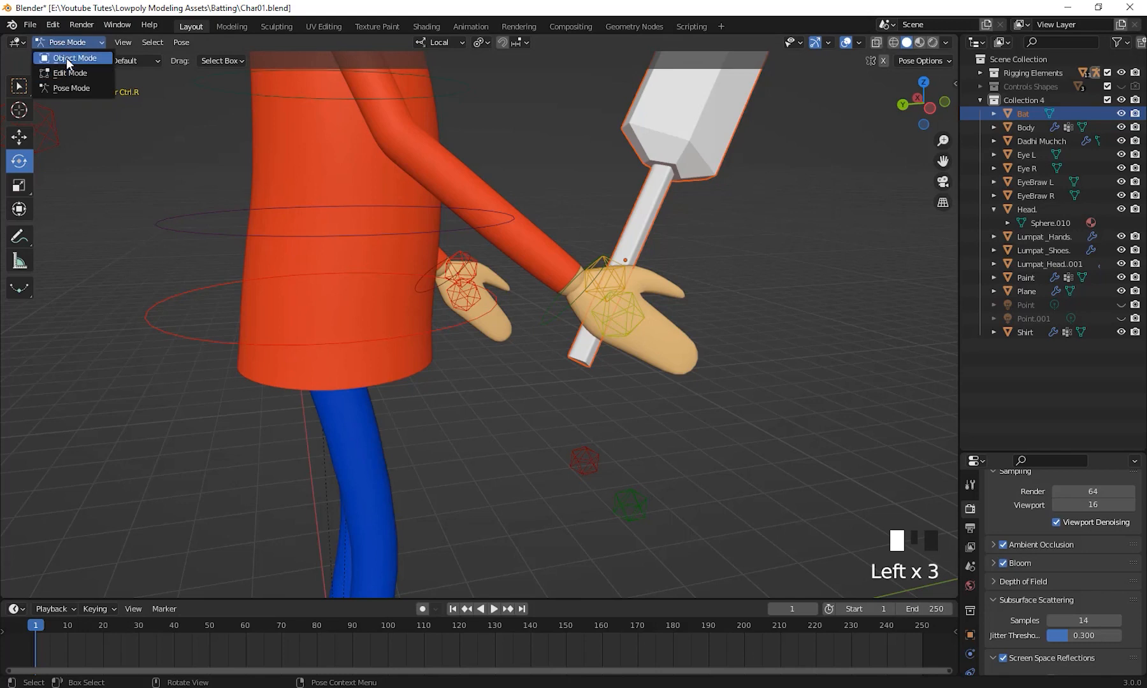
{"action": "left_click", "coordinate": [66, 57]}
{"action": "left_click", "coordinate": [725, 249]}
{"action": "left_click", "coordinate": [648, 196]}
{"action": "middle_click_drag", "start_coordinate": [649, 196], "coordinate": [805, 299]}
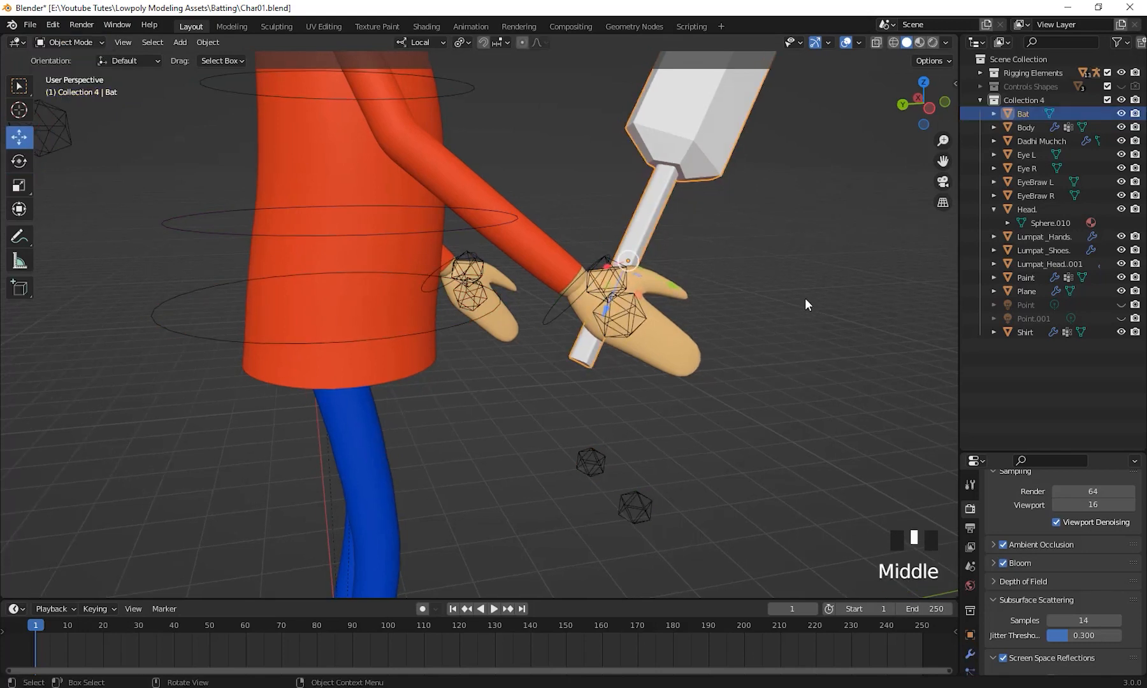
{"action": "key", "text": "m"}
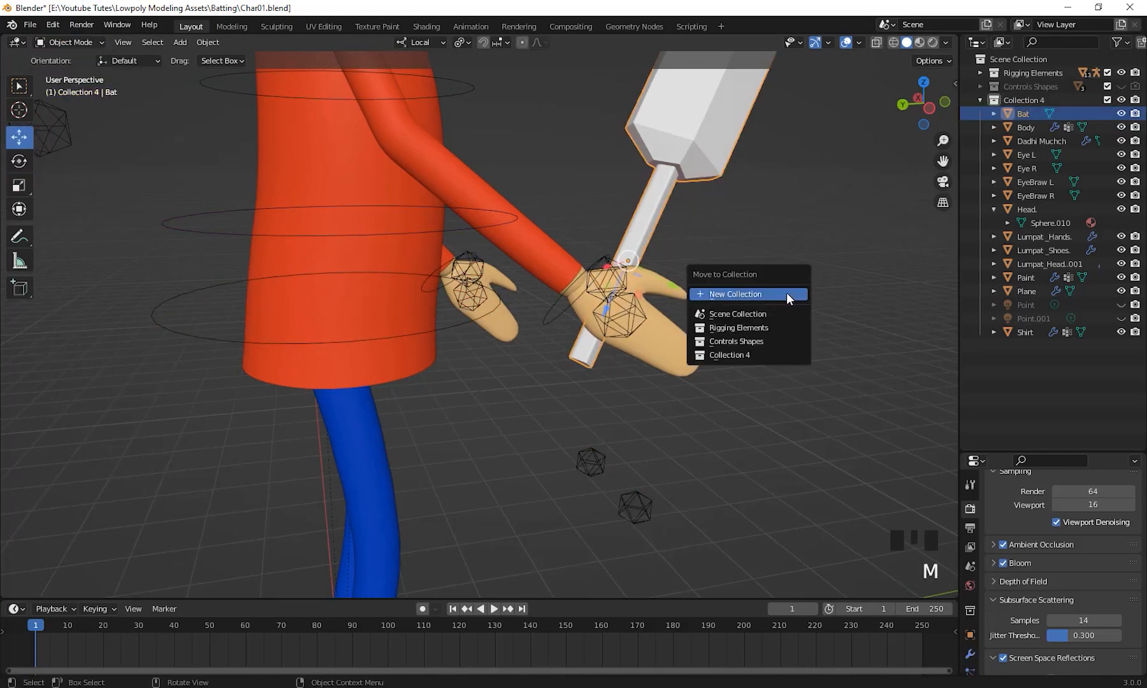
{"action": "left_click", "coordinate": [744, 294]}
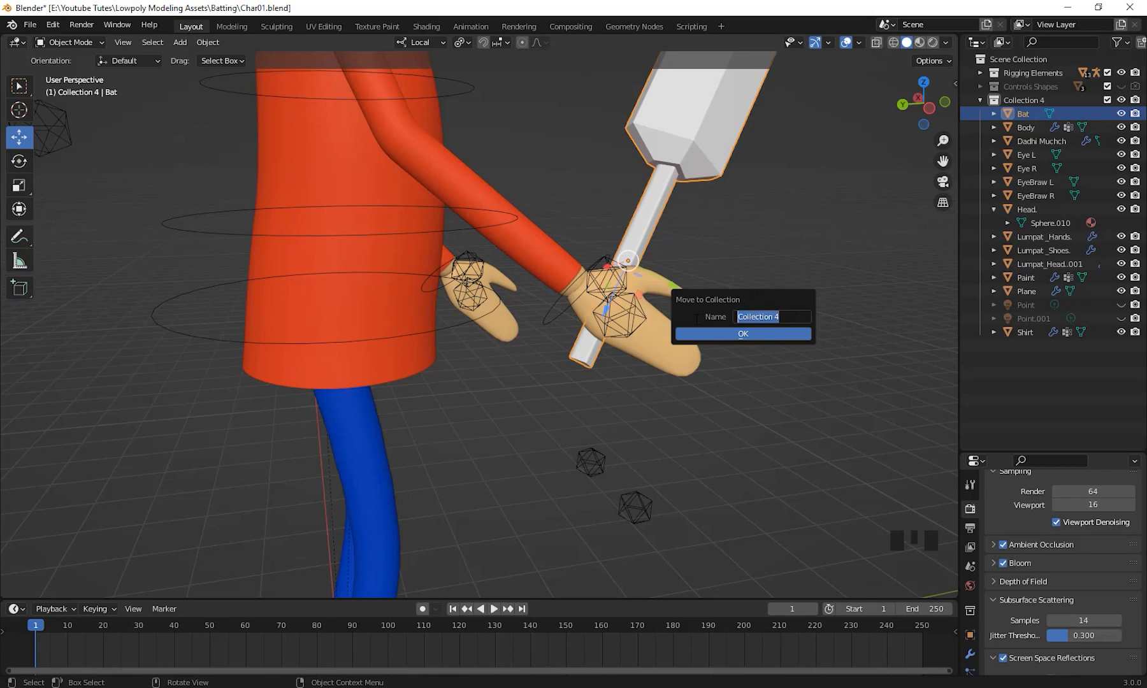
{"action": "type", "text": "Props"}
{"action": "left_click", "coordinate": [794, 337]}
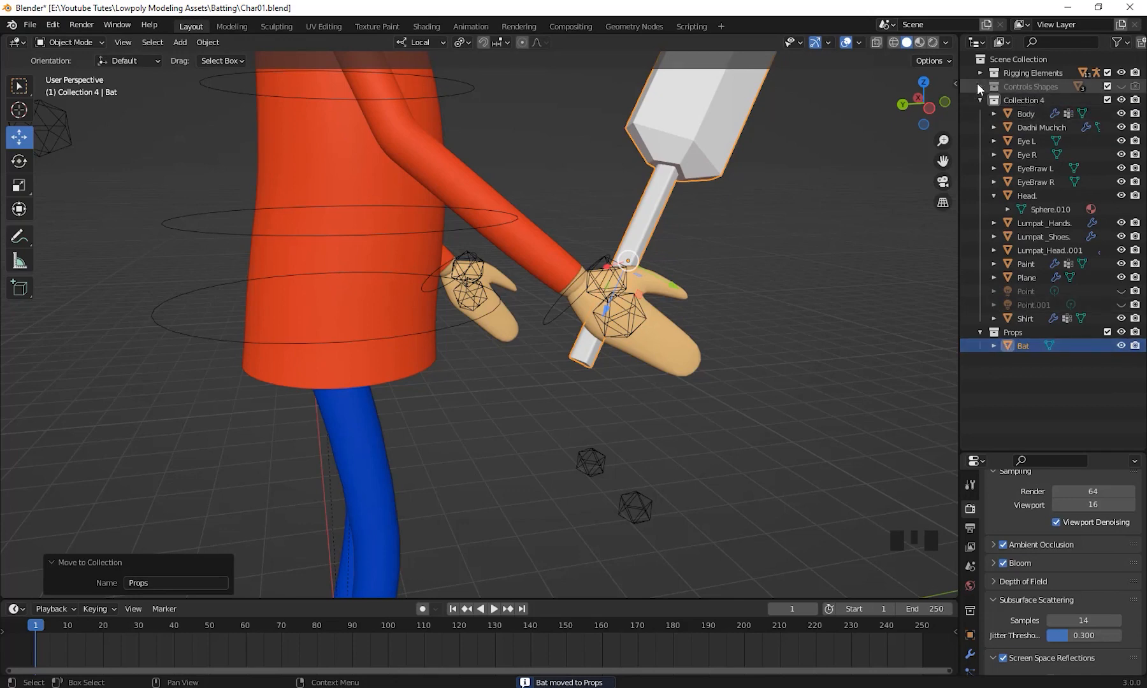
{"action": "left_click", "coordinate": [978, 100]}
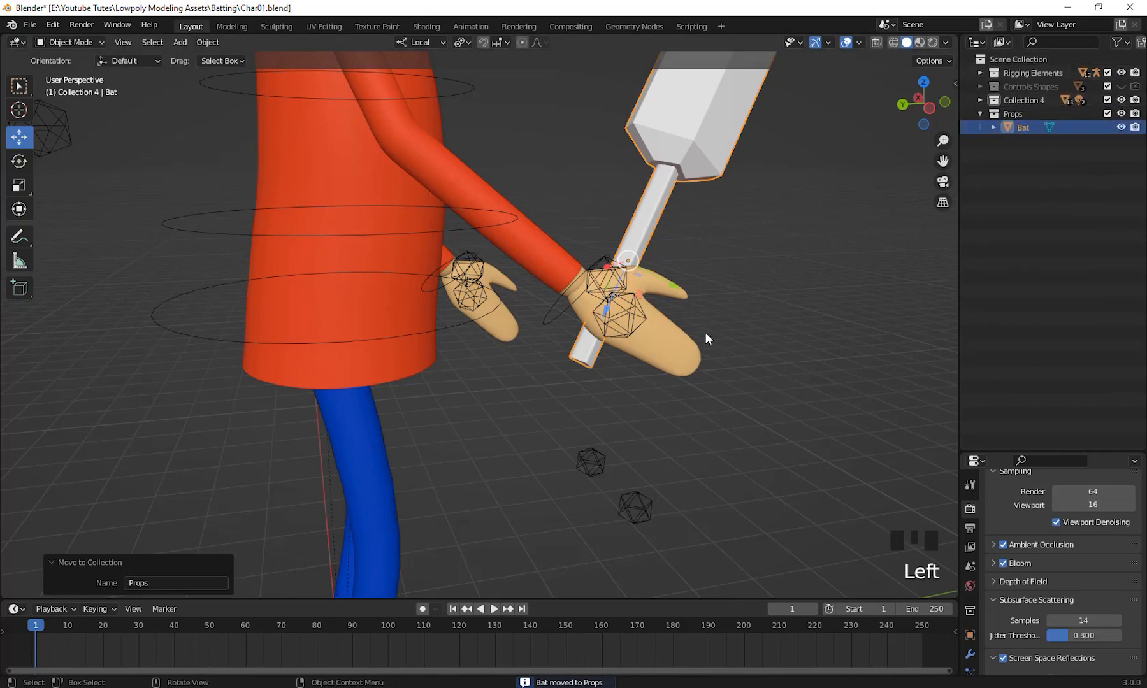
Step: Enlarge the Properties editor and add a Child Of object constraint to the bat
{"action": "middle_click_drag", "start_coordinate": [703, 332], "coordinate": [886, 311], "text": "shift"}
{"action": "left_click", "coordinate": [769, 318]}
{"action": "scroll", "coordinate": [732, 323], "scroll_direction": "down", "scroll_amount": 2}
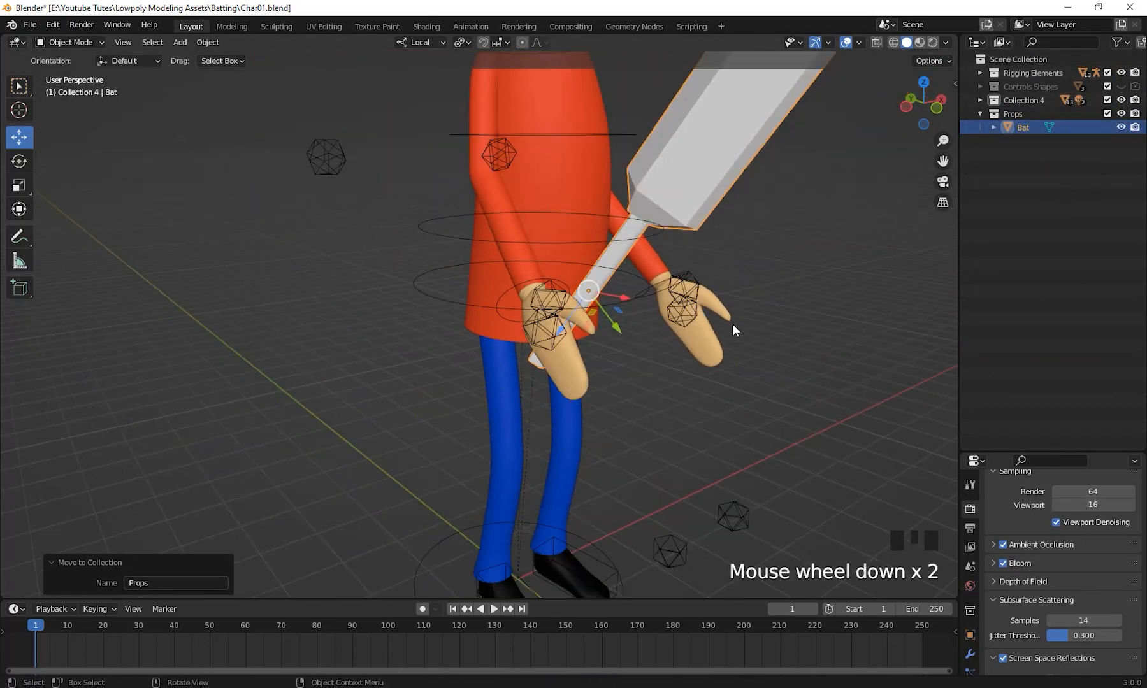
{"action": "middle_click_drag", "start_coordinate": [732, 324], "coordinate": [808, 370]}
{"action": "left_click", "coordinate": [635, 136]}
{"action": "scroll", "coordinate": [741, 280], "scroll_direction": "down", "scroll_amount": 2}
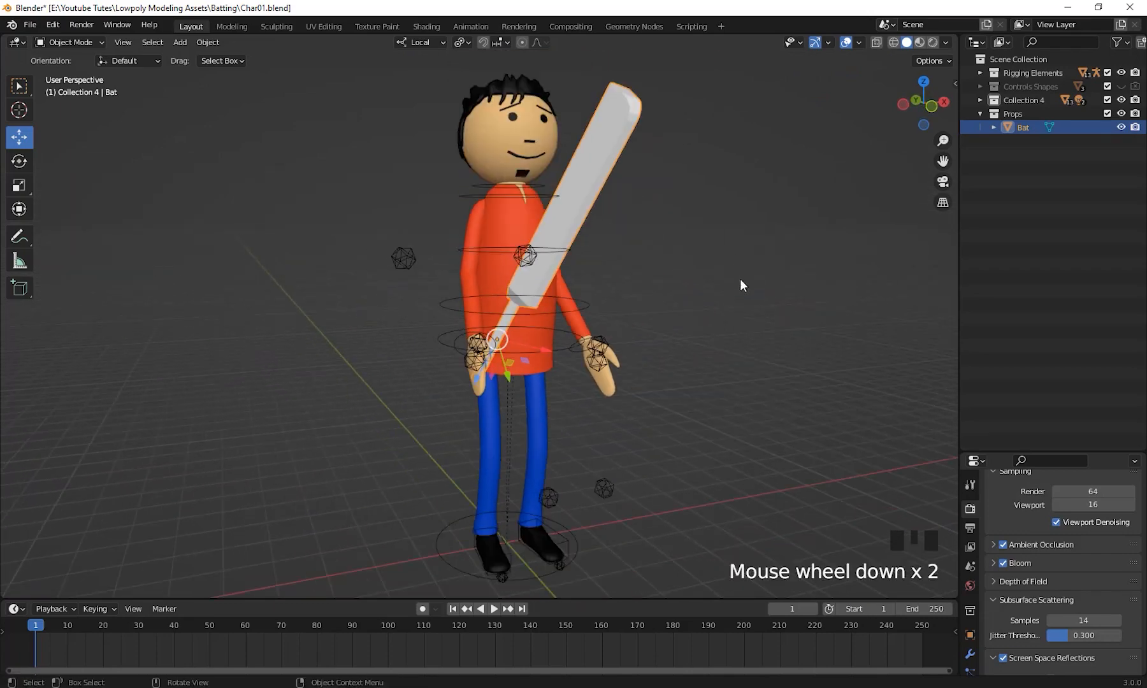
{"action": "middle_click_drag", "start_coordinate": [741, 284], "coordinate": [765, 312], "text": "shift"}
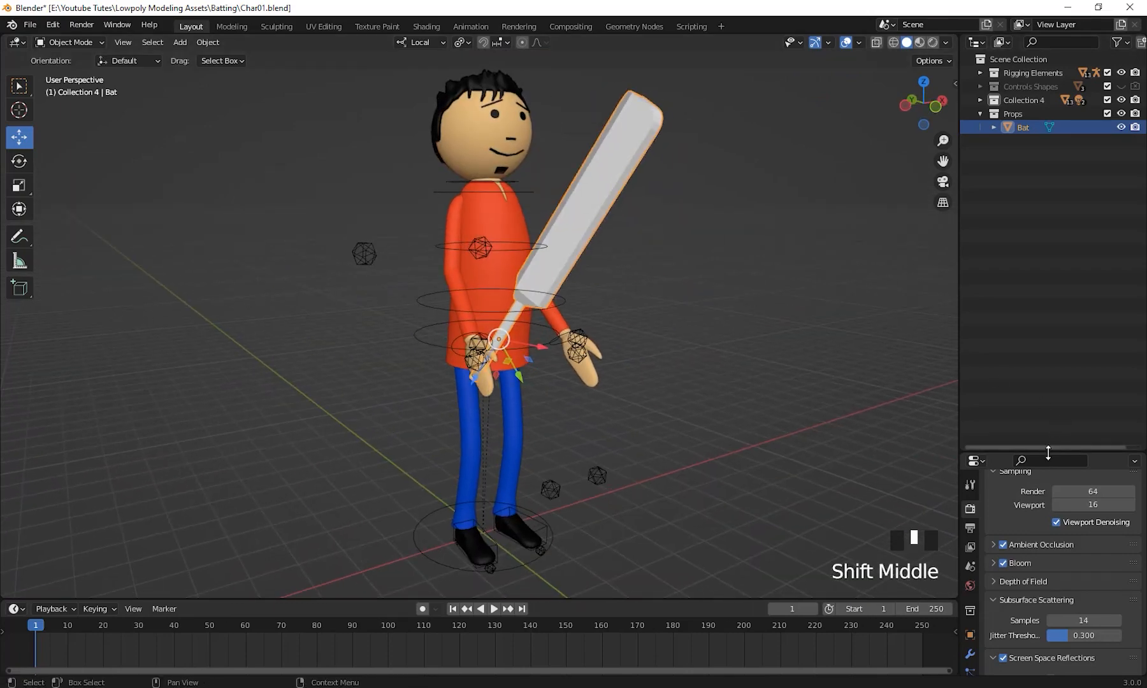
{"action": "left_click_drag", "start_coordinate": [1047, 451], "coordinate": [1058, 180]}
{"action": "middle_click_drag", "start_coordinate": [811, 413], "coordinate": [822, 415], "text": "shift"}
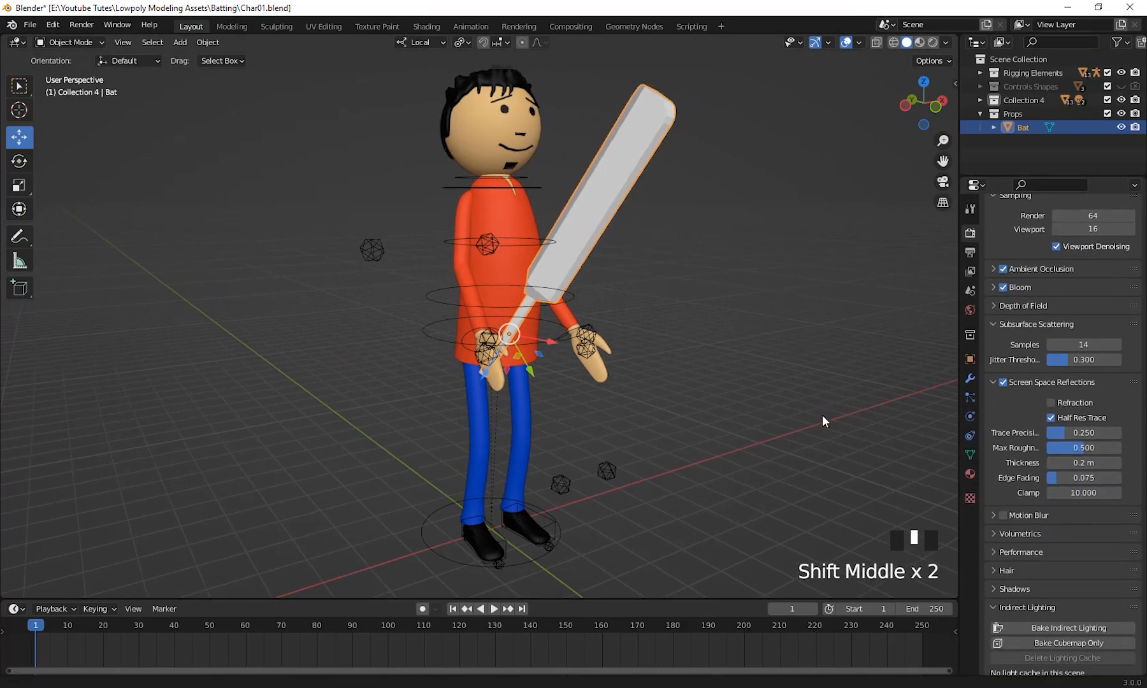
{"action": "left_click", "coordinate": [971, 415]}
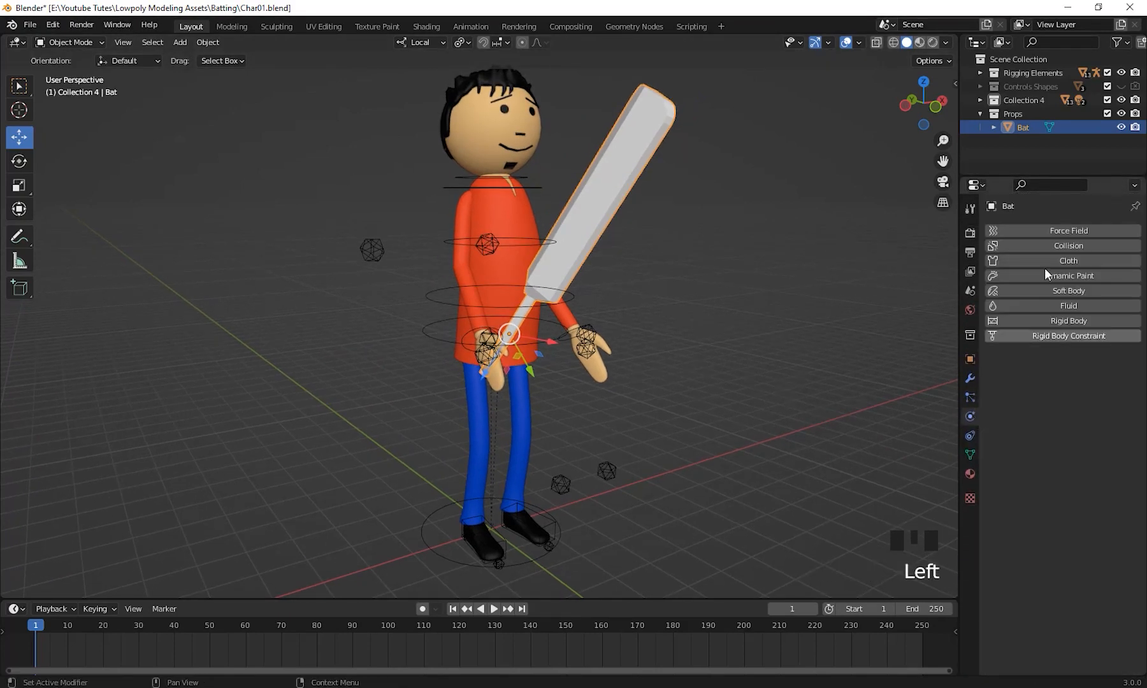
{"action": "left_click", "coordinate": [970, 437]}
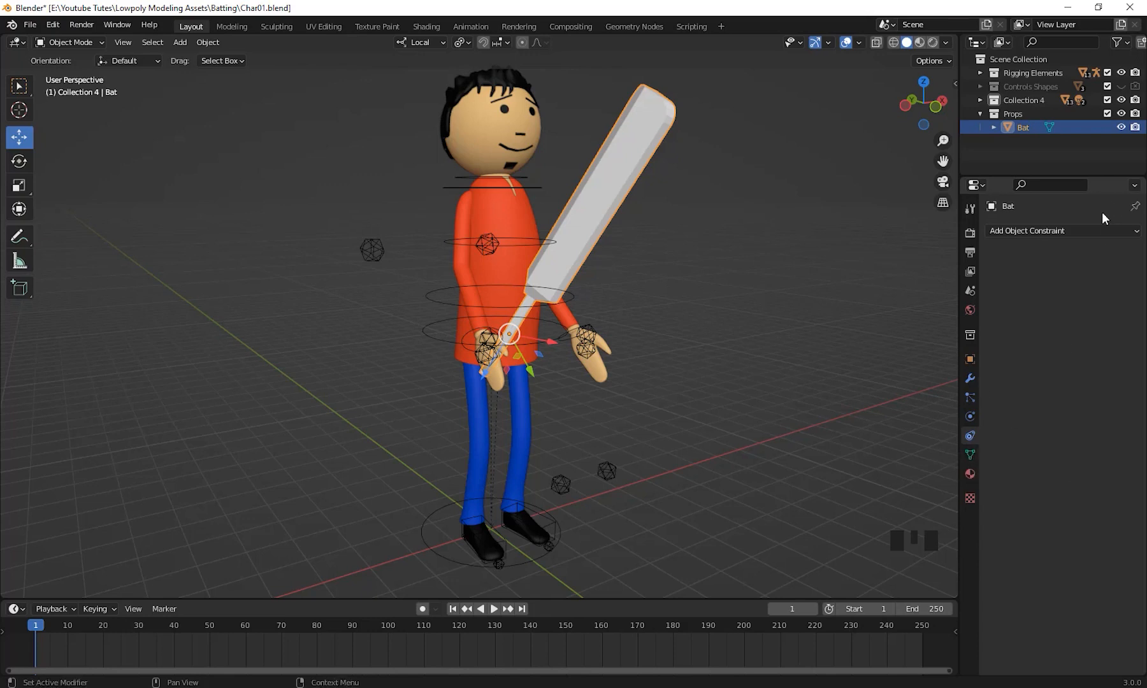
{"action": "left_click", "coordinate": [1110, 230]}
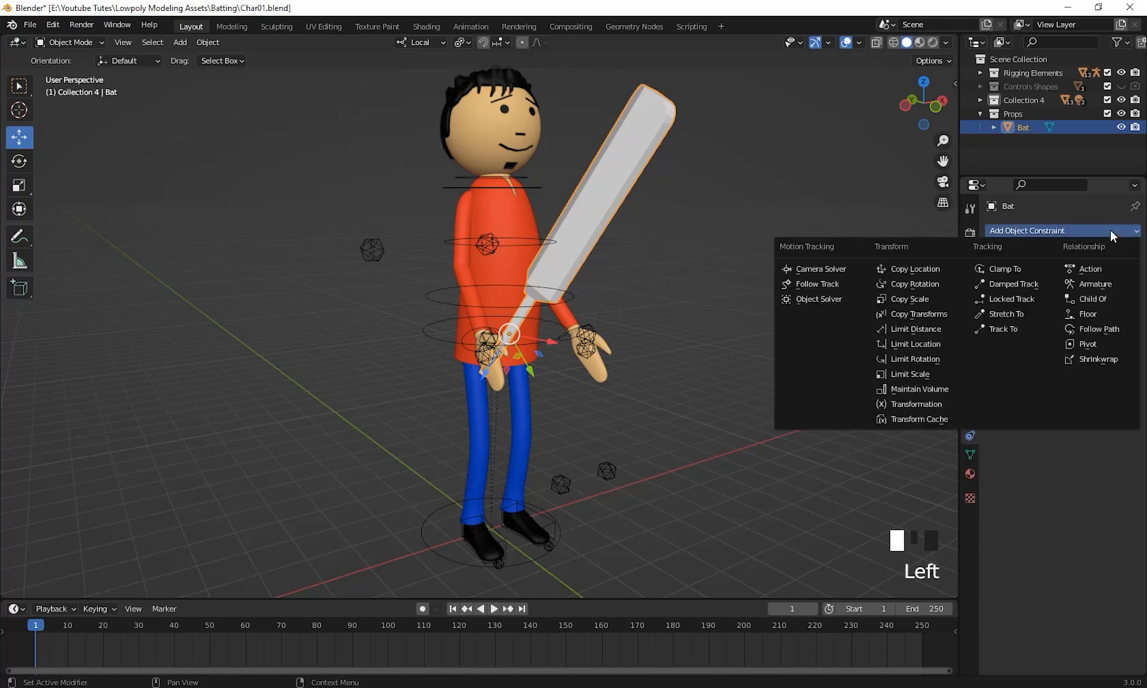
{"action": "left_click", "coordinate": [1108, 300]}
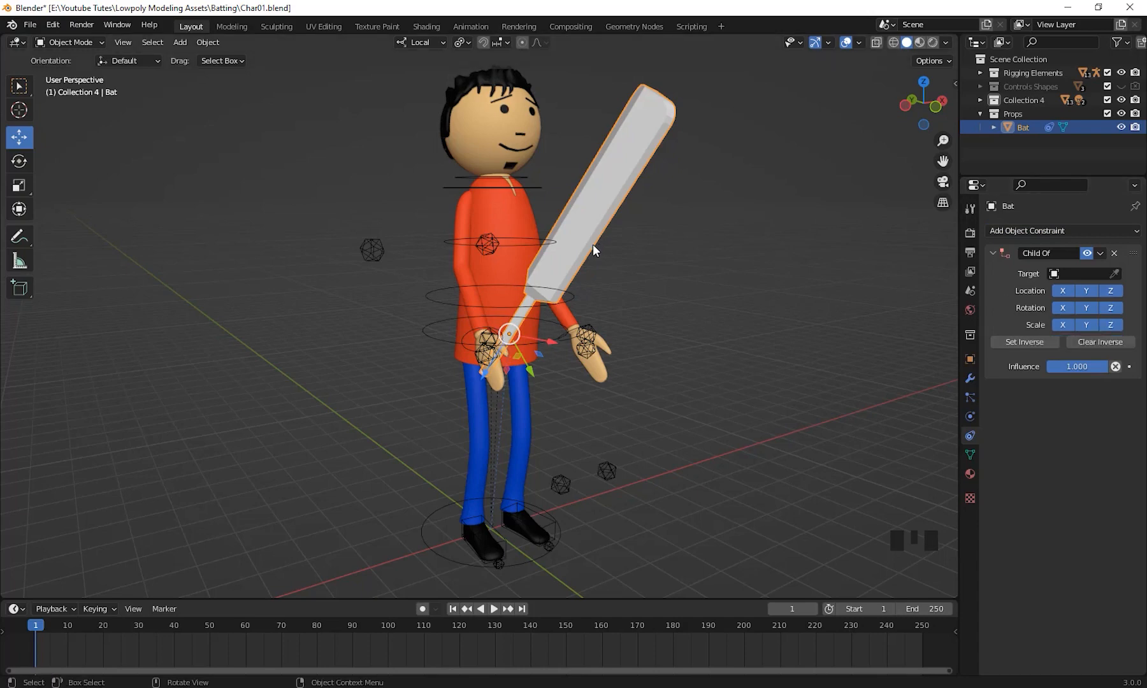
Step: Examine how the bat's handle sits between the character's hands from several angles
{"action": "middle_click_drag", "start_coordinate": [493, 363], "coordinate": [630, 267]}
{"action": "scroll", "coordinate": [630, 267], "scroll_direction": "up", "scroll_amount": 3}
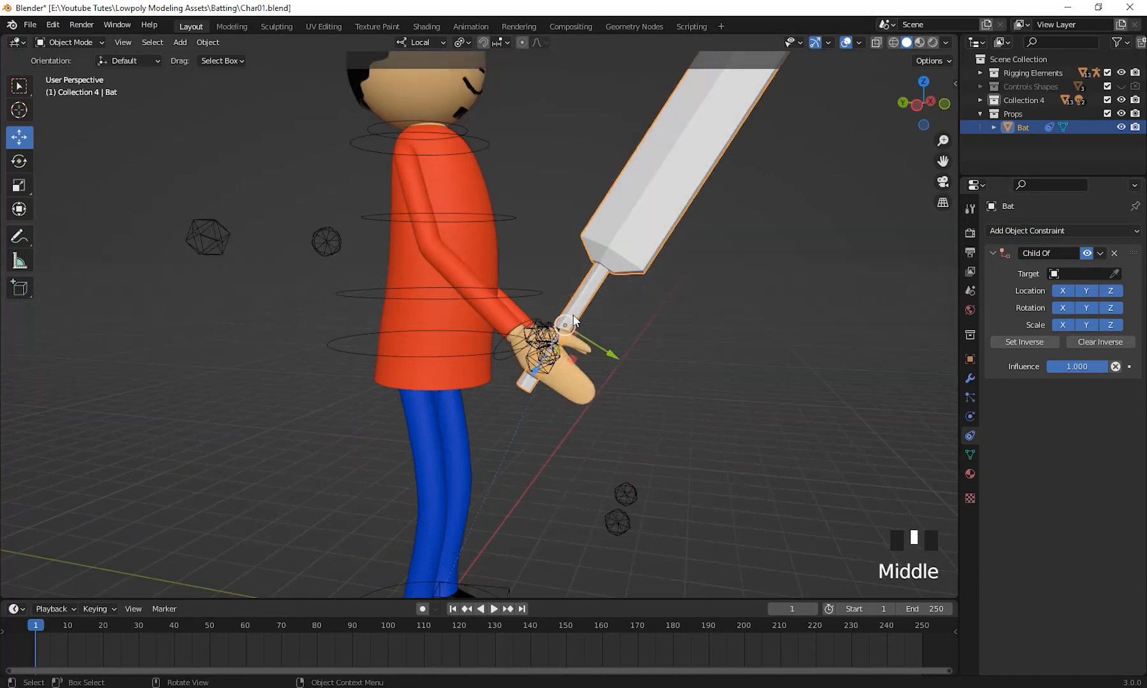
{"action": "middle_click_drag", "start_coordinate": [526, 342], "coordinate": [817, 392]}
{"action": "middle_click_drag", "start_coordinate": [485, 344], "coordinate": [443, 335]}
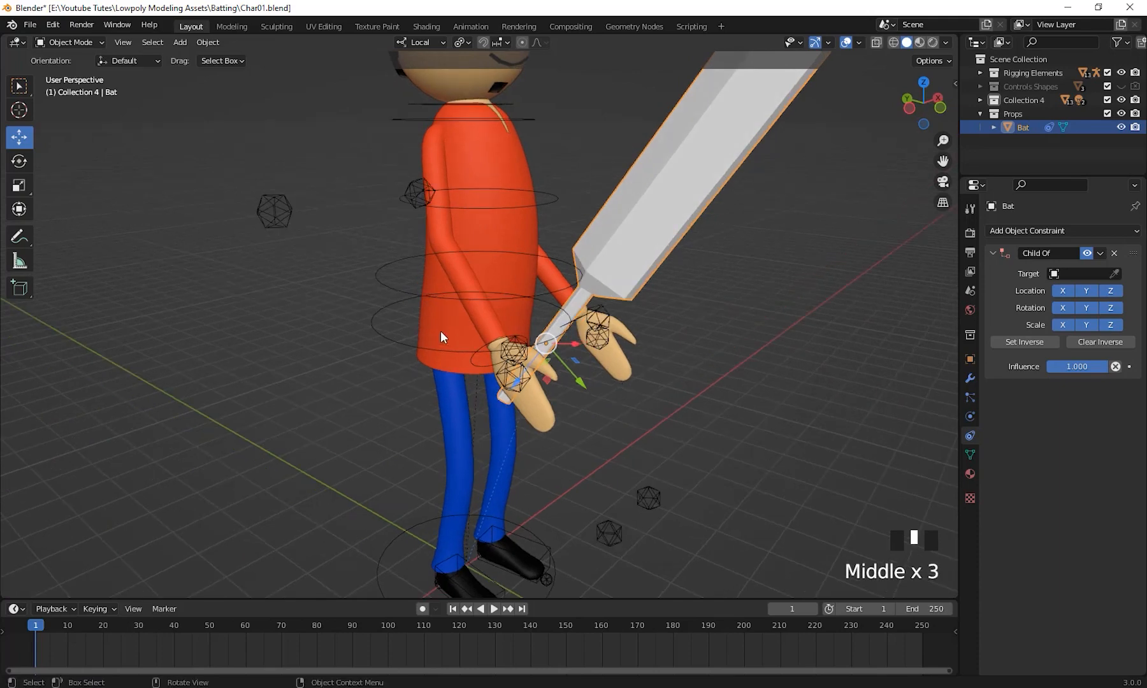
{"action": "scroll", "coordinate": [643, 381], "scroll_direction": "down", "scroll_amount": 2}
{"action": "middle_click_drag", "start_coordinate": [644, 381], "coordinate": [474, 176]}
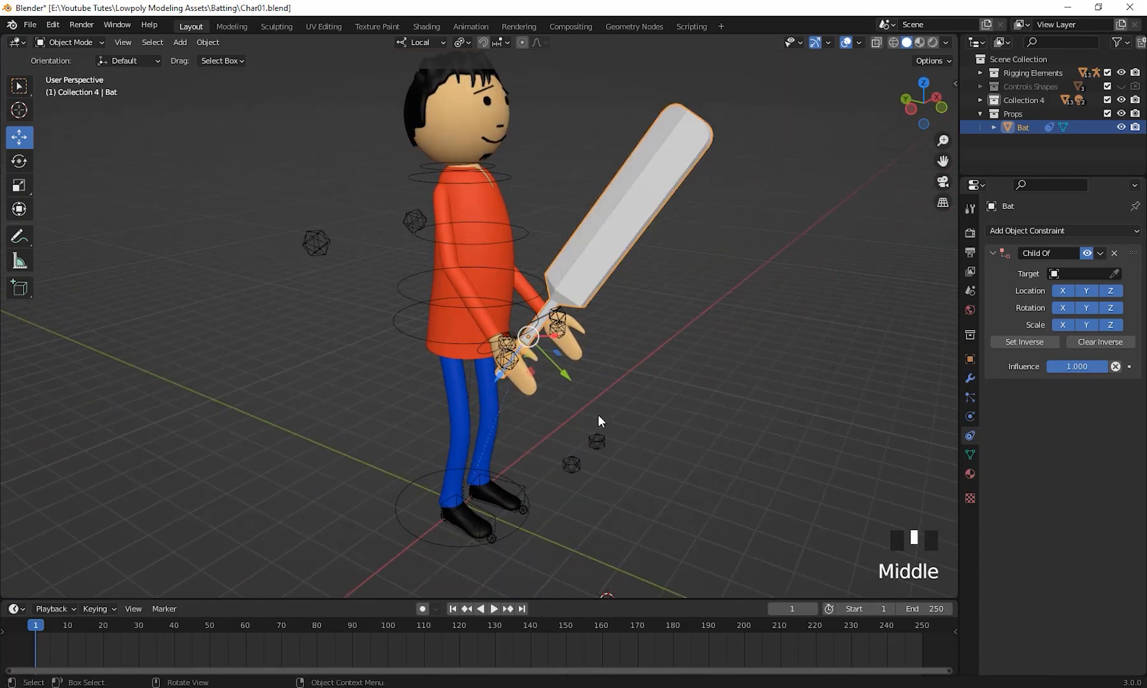
{"action": "middle_click_drag", "start_coordinate": [598, 421], "coordinate": [644, 395]}
Step: Enlarge the outliner, expand Collection 4 and Rigging Elements, and select the Armature, checking its contents before collapsing it
{"action": "left_click", "coordinate": [979, 100]}
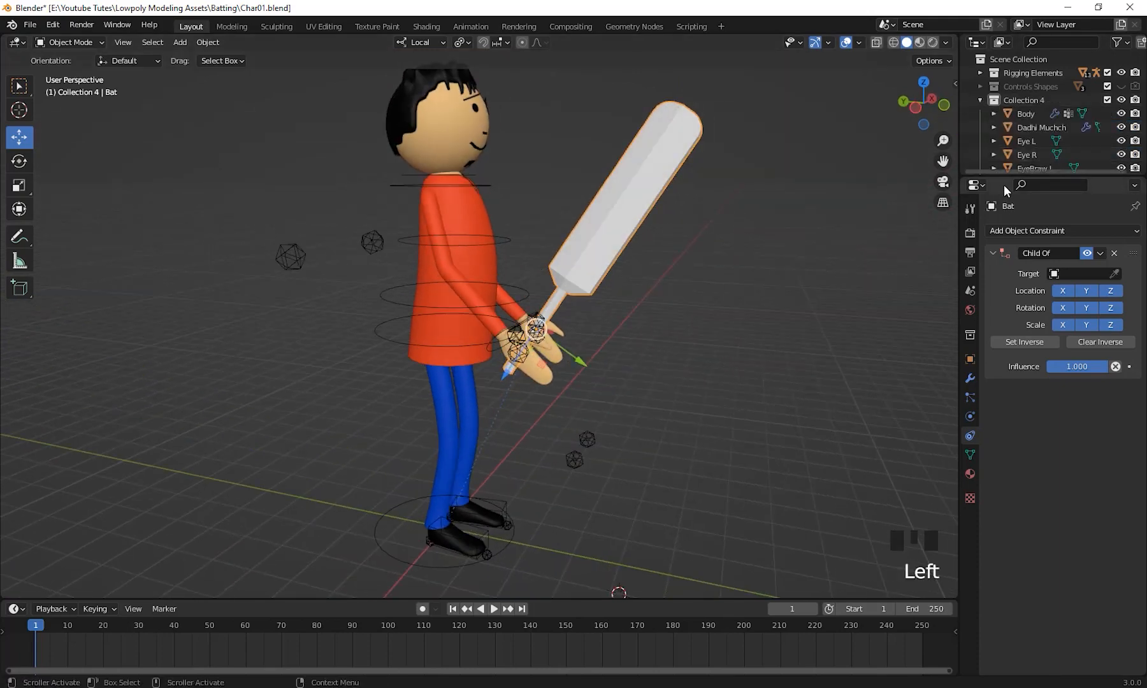
{"action": "left_click_drag", "start_coordinate": [1004, 178], "coordinate": [1004, 508]}
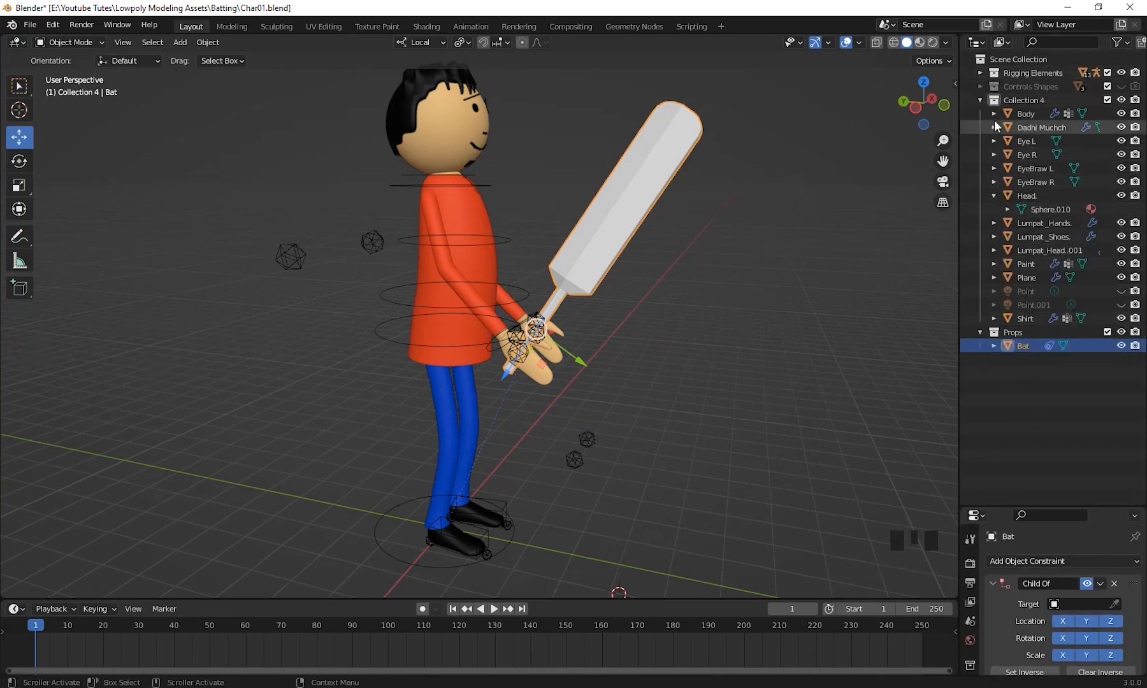
{"action": "left_click", "coordinate": [979, 73]}
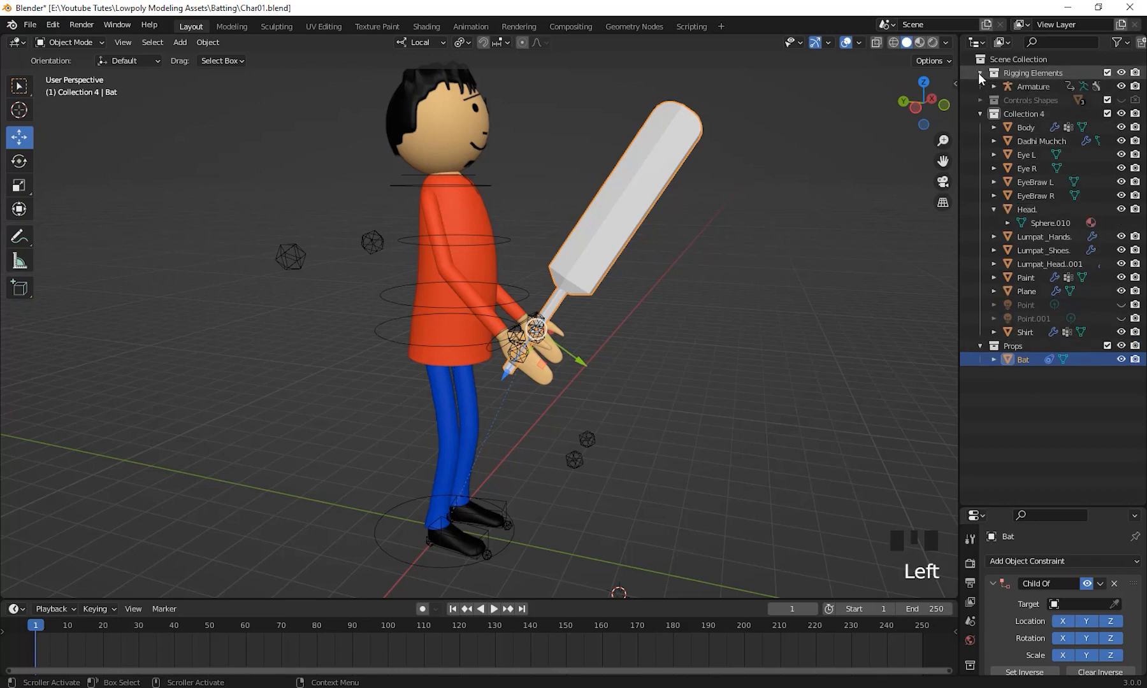
{"action": "left_click", "coordinate": [1037, 86]}
{"action": "left_click", "coordinate": [994, 86]}
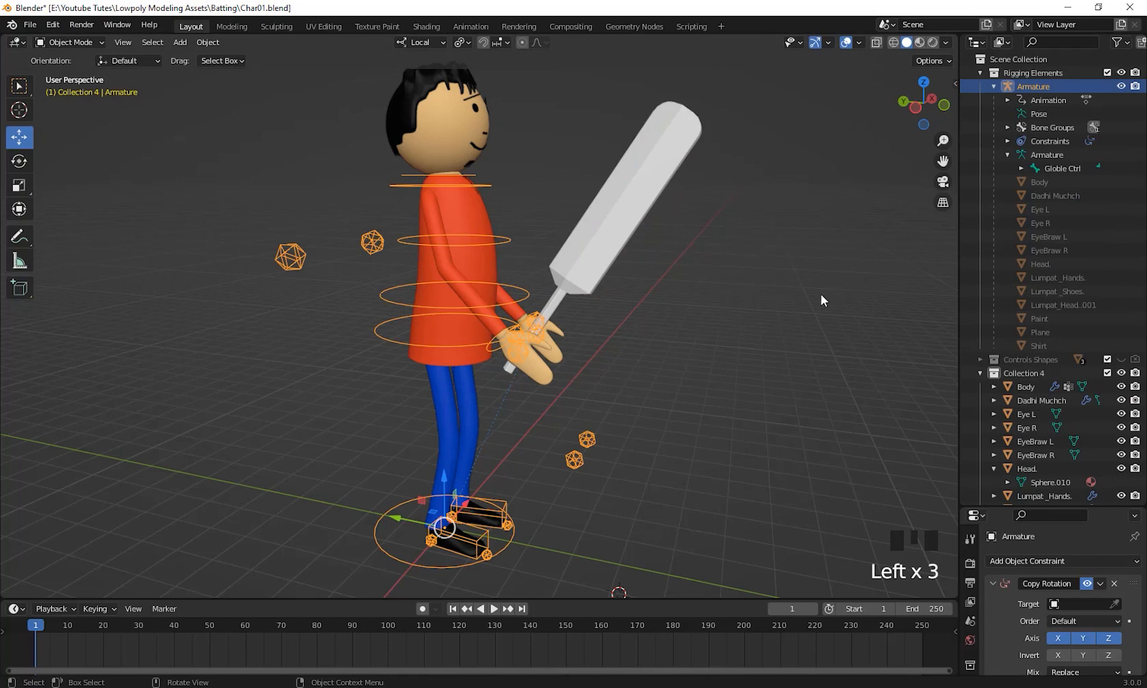
{"action": "middle_click_drag", "start_coordinate": [820, 295], "coordinate": [867, 281]}
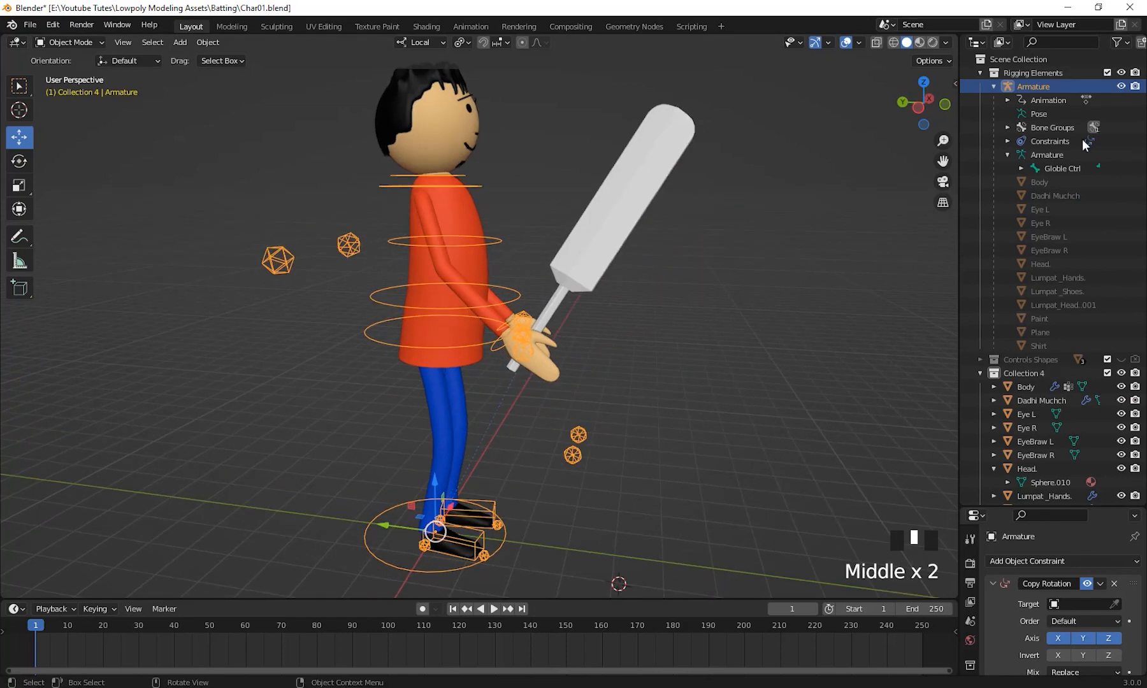
{"action": "left_click", "coordinate": [994, 86]}
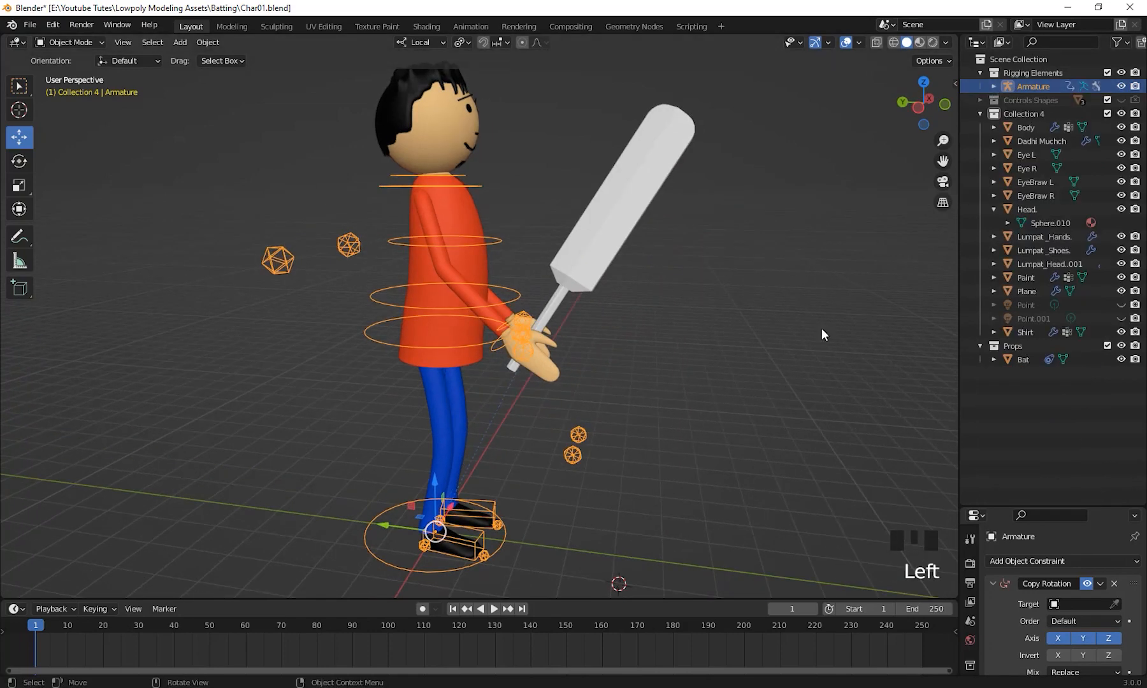
{"action": "middle_click_drag", "start_coordinate": [822, 328], "coordinate": [804, 357]}
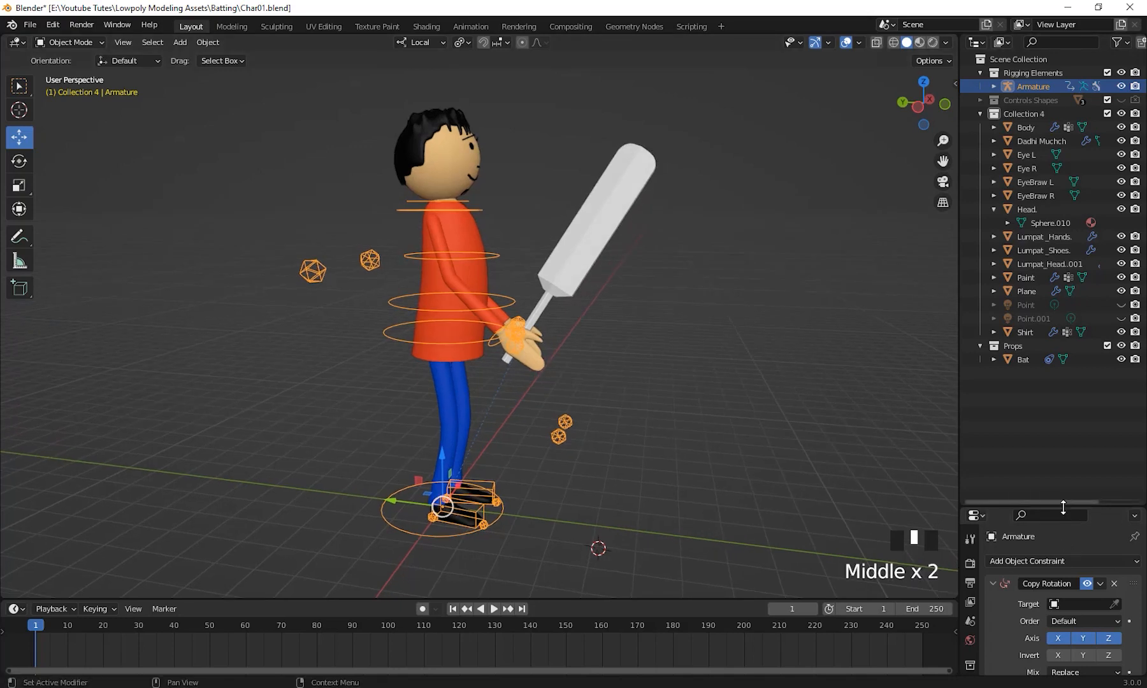
Step: Enlarge the Properties editor and try to set the Armature as the target of its own Copy Rotation constraint
{"action": "left_click_drag", "start_coordinate": [1063, 506], "coordinate": [1071, 250]}
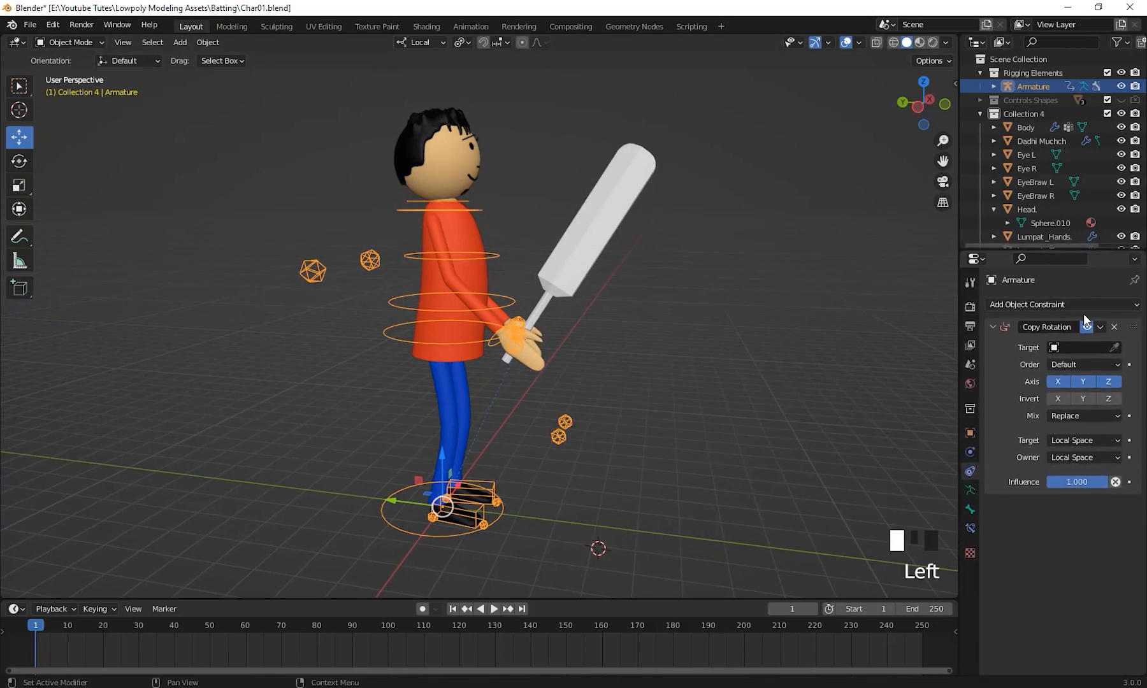
{"action": "left_click", "coordinate": [1055, 347]}
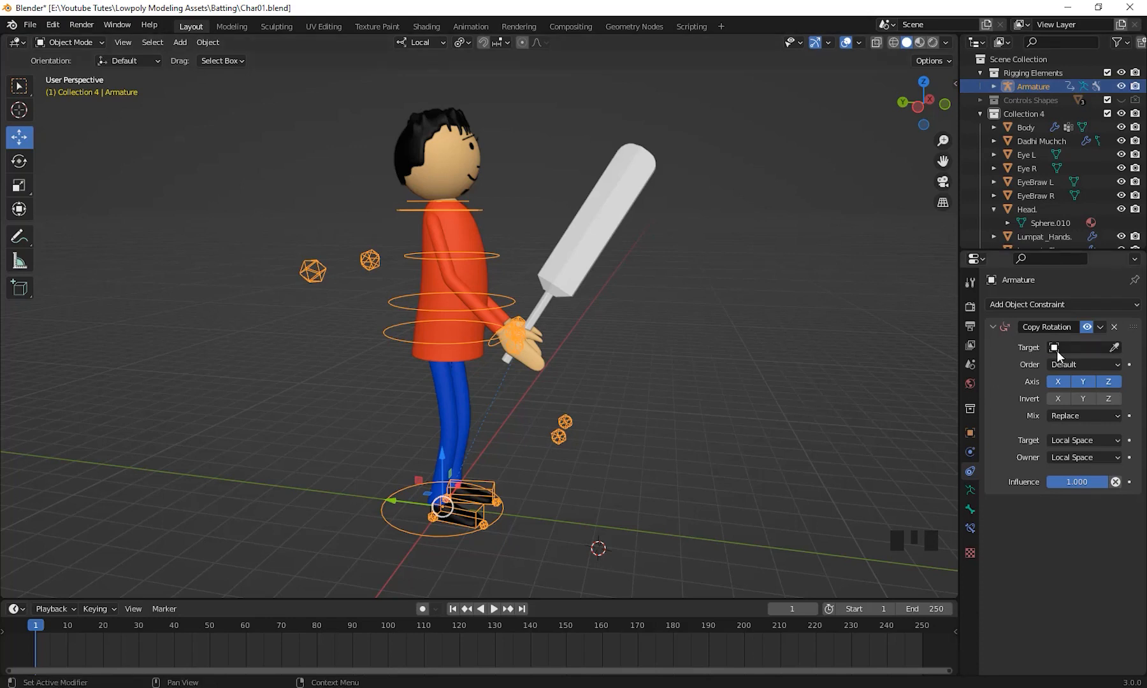
{"action": "left_click", "coordinate": [1113, 348]}
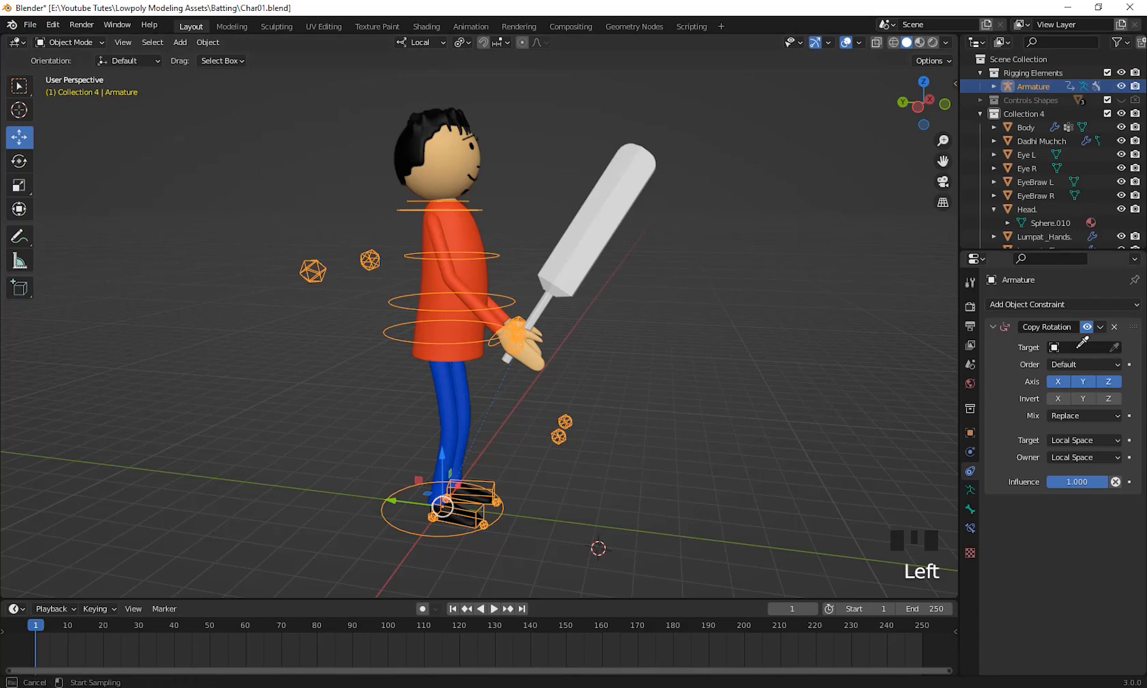
{"action": "left_click", "coordinate": [1054, 347]}
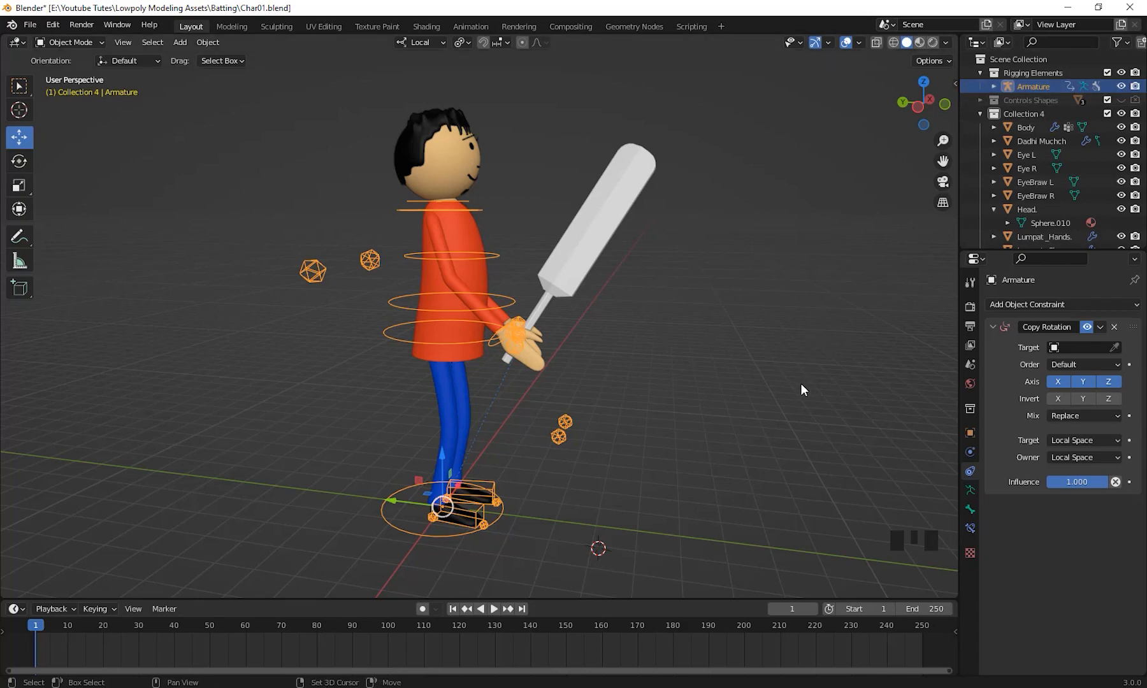
{"action": "middle_click_drag", "start_coordinate": [801, 389], "coordinate": [817, 356], "text": "shift"}
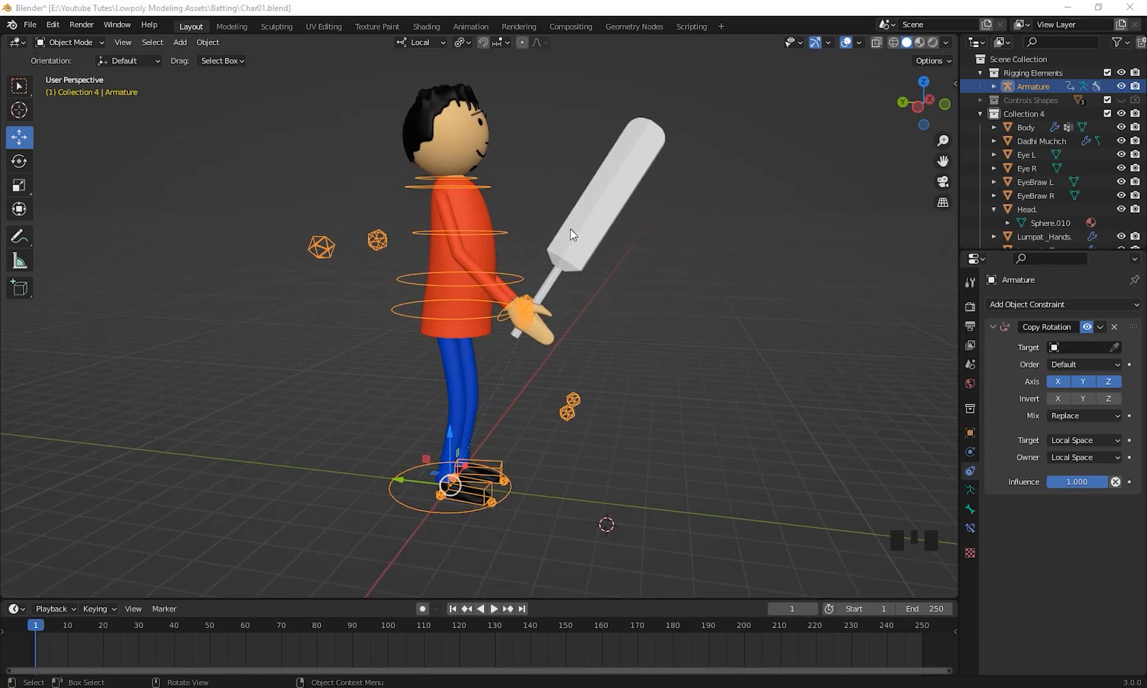
{"action": "left_click", "coordinate": [1057, 347]}
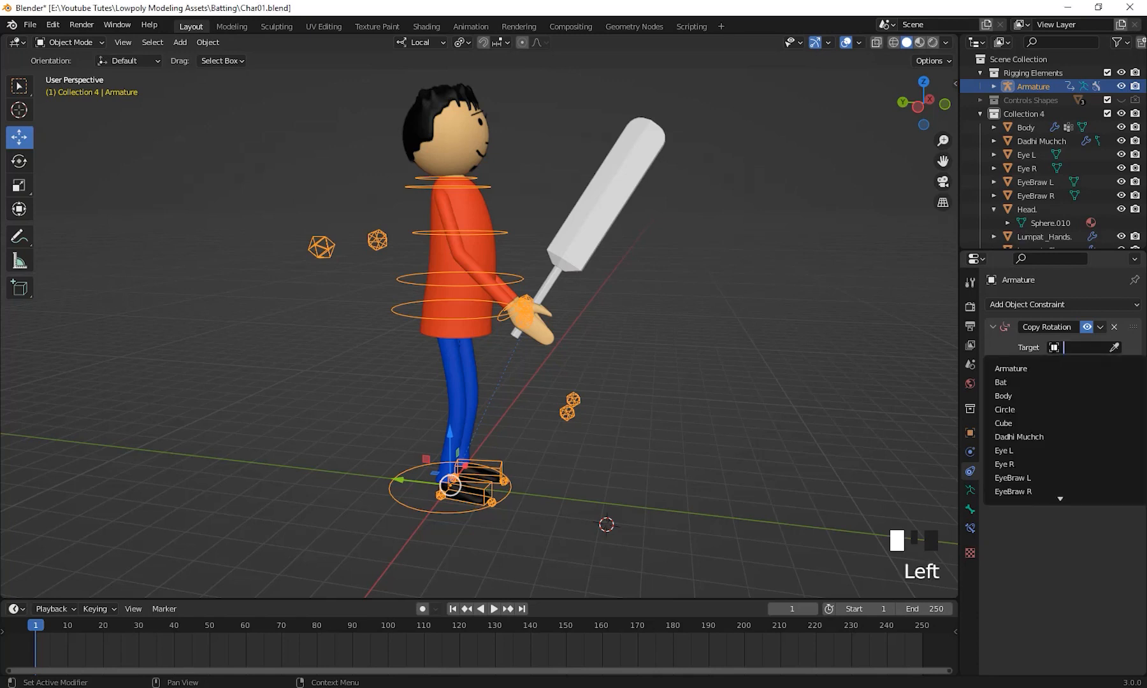
{"action": "left_click", "coordinate": [1016, 368]}
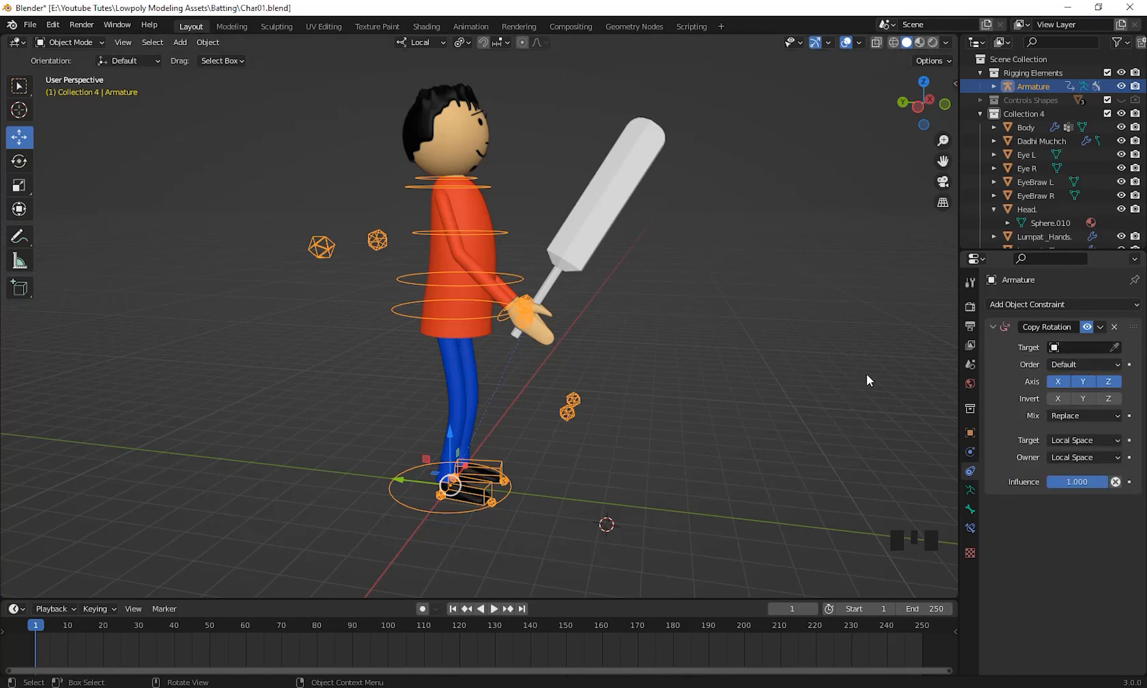
Step: Select the bat in the viewport and collapse Collection 4 in the outliner
{"action": "middle_click_drag", "start_coordinate": [524, 311], "coordinate": [642, 349]}
{"action": "scroll", "coordinate": [697, 357], "scroll_direction": "up", "scroll_amount": 3}
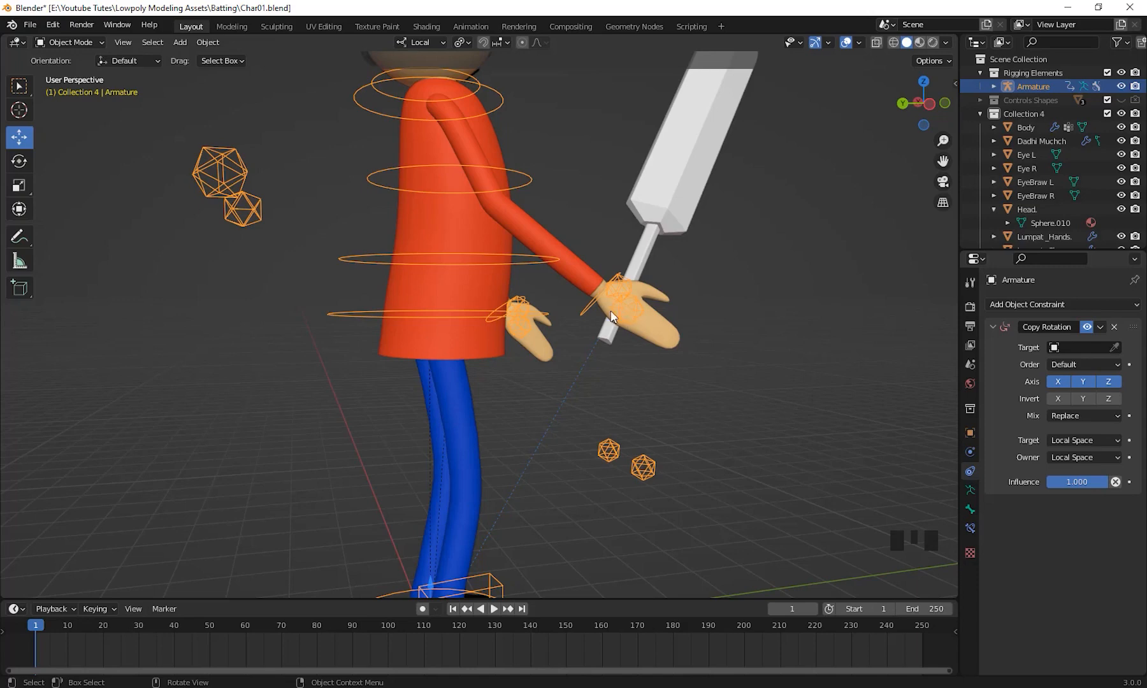
{"action": "mouse_move", "coordinate": [610, 315]}
{"action": "middle_mouse_down"}
{"action": "mouse_move", "coordinate": [586, 340]}
{"action": "mouse_move", "coordinate": [620, 367]}
{"action": "mouse_move", "coordinate": [600, 316]}
{"action": "middle_mouse_up"}
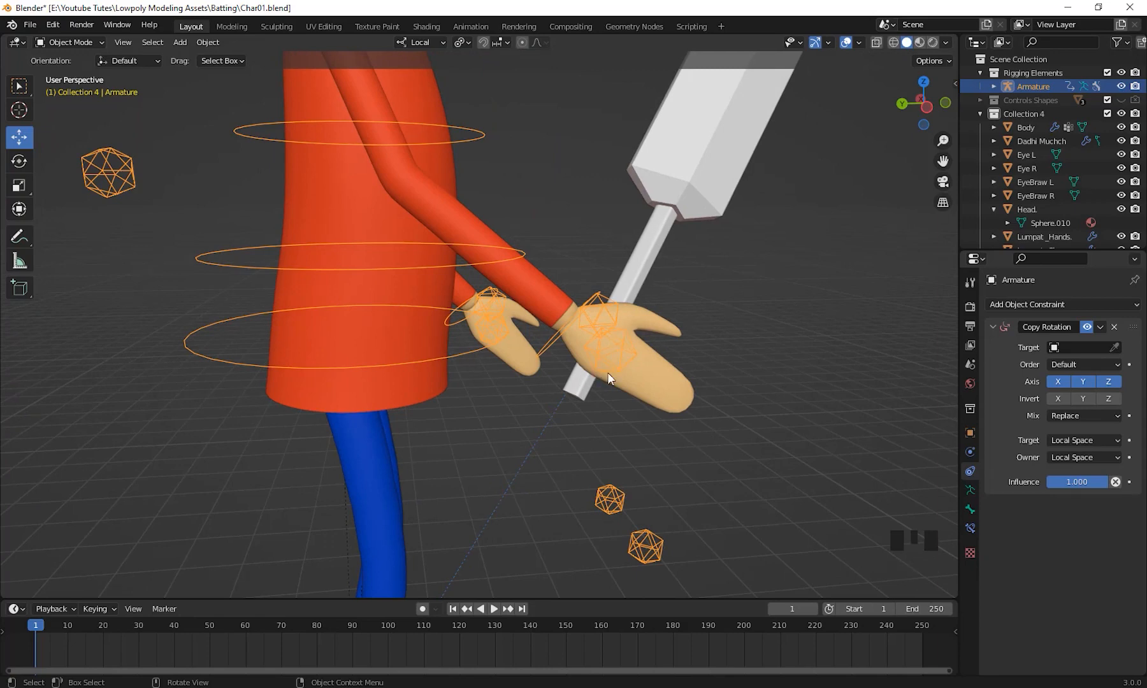
{"action": "scroll", "coordinate": [660, 372], "scroll_direction": "down", "scroll_amount": 3}
{"action": "middle_click_drag", "start_coordinate": [660, 373], "coordinate": [606, 409], "text": "shift"}
{"action": "middle_click_drag", "start_coordinate": [594, 262], "coordinate": [567, 282]}
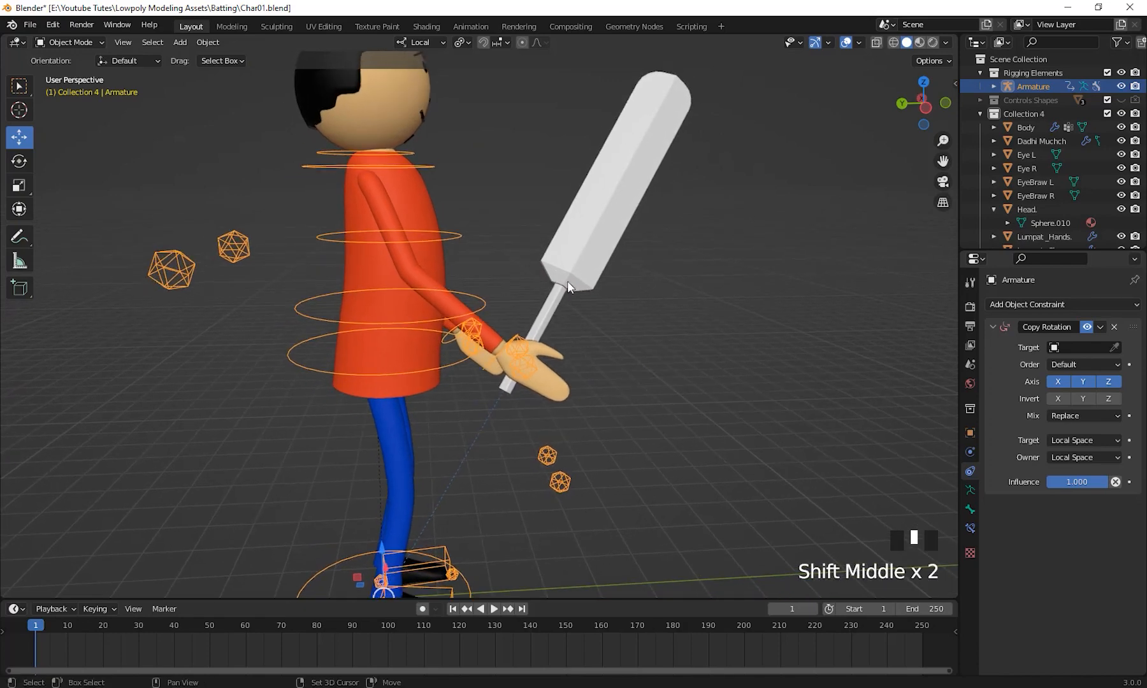
{"action": "middle_click_drag", "start_coordinate": [666, 325], "coordinate": [606, 336], "text": "shift"}
{"action": "left_click", "coordinate": [591, 308]}
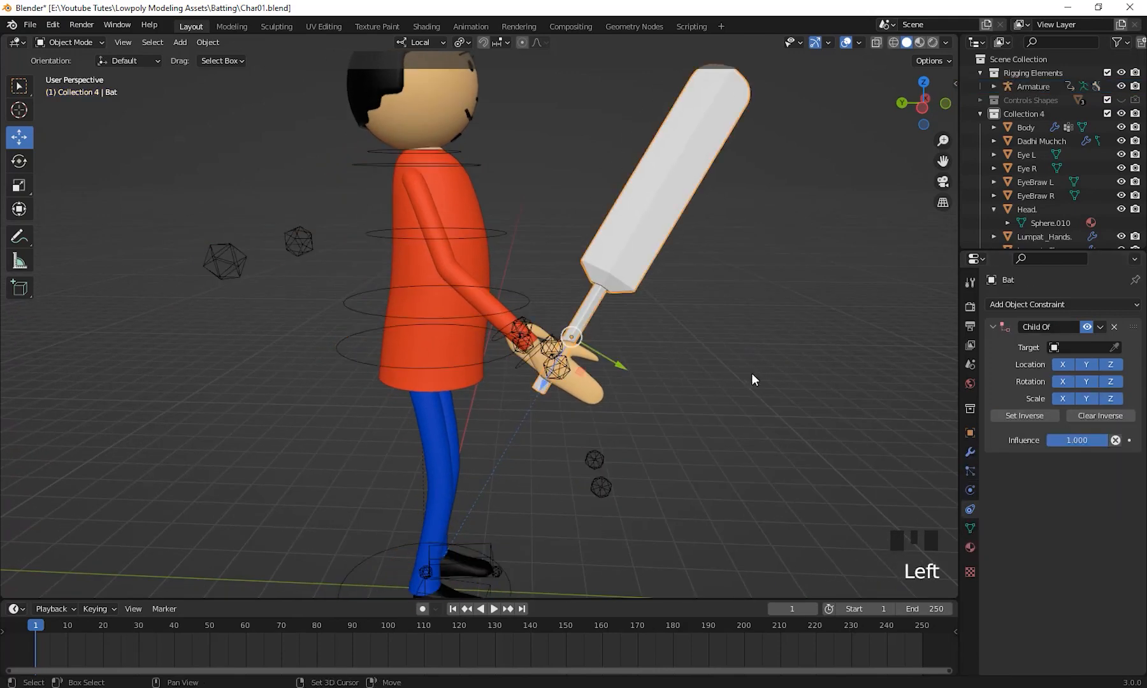
{"action": "middle_click_drag", "start_coordinate": [751, 373], "coordinate": [758, 365], "text": "shift"}
{"action": "middle_click_drag", "start_coordinate": [829, 383], "coordinate": [750, 402]}
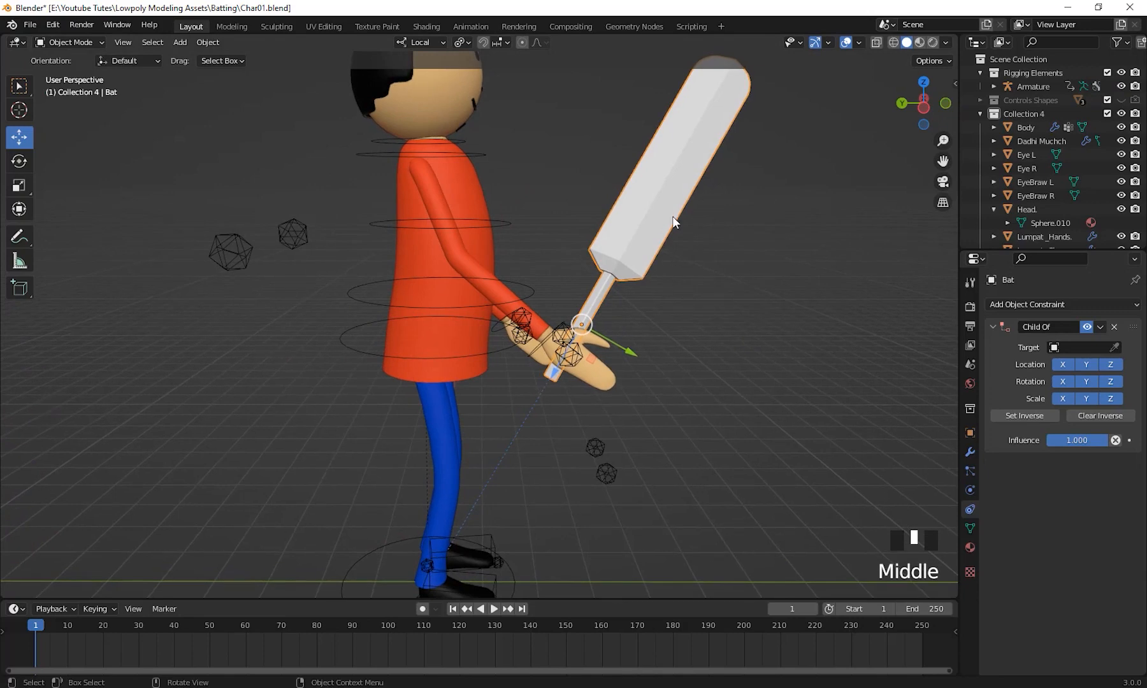
{"action": "middle_click_drag", "start_coordinate": [709, 361], "coordinate": [779, 369]}
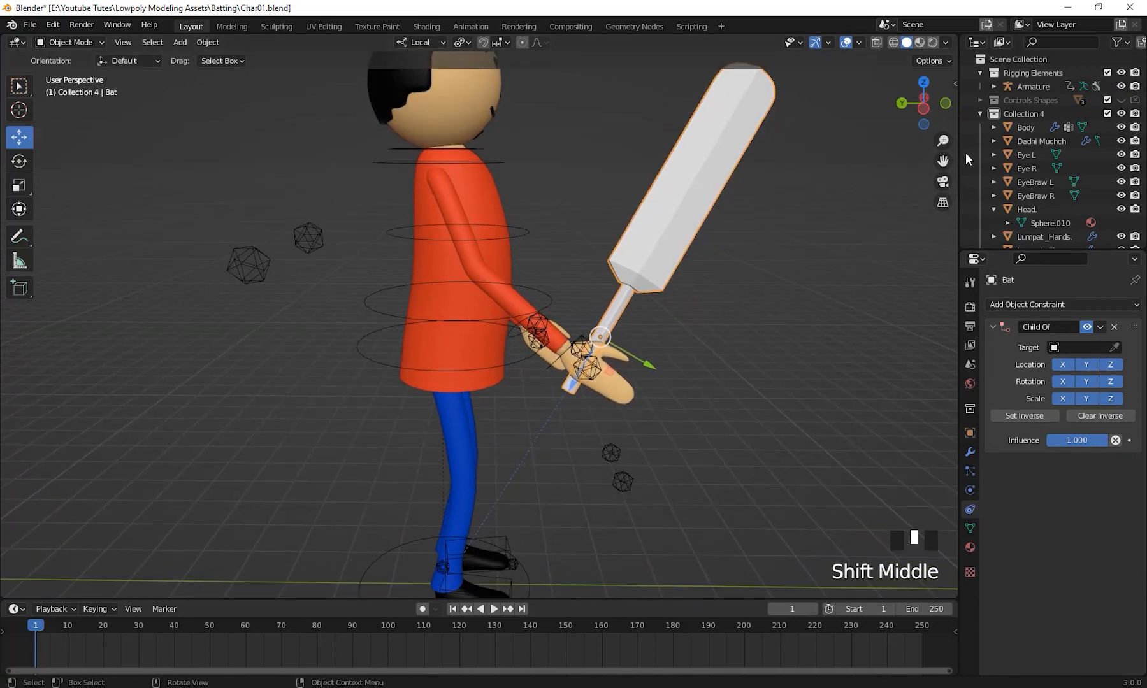
{"action": "left_click", "coordinate": [981, 115]}
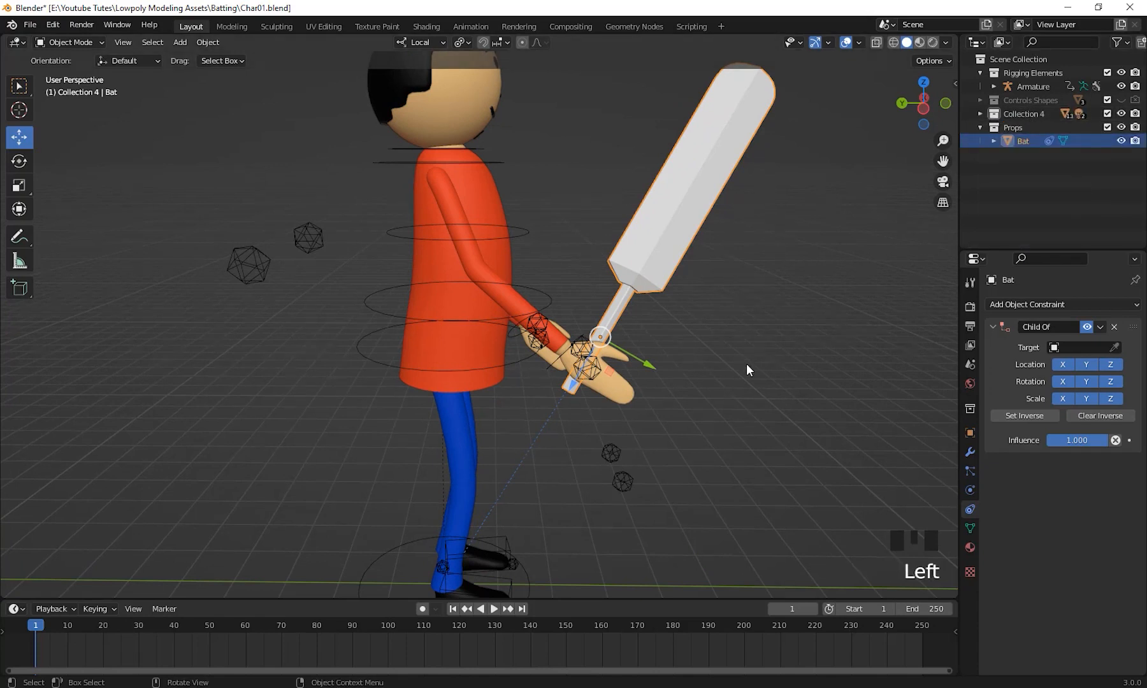
Step: Set the target of the bat's Child Of constraint to Armature
{"action": "middle_click_drag", "start_coordinate": [746, 363], "coordinate": [740, 363]}
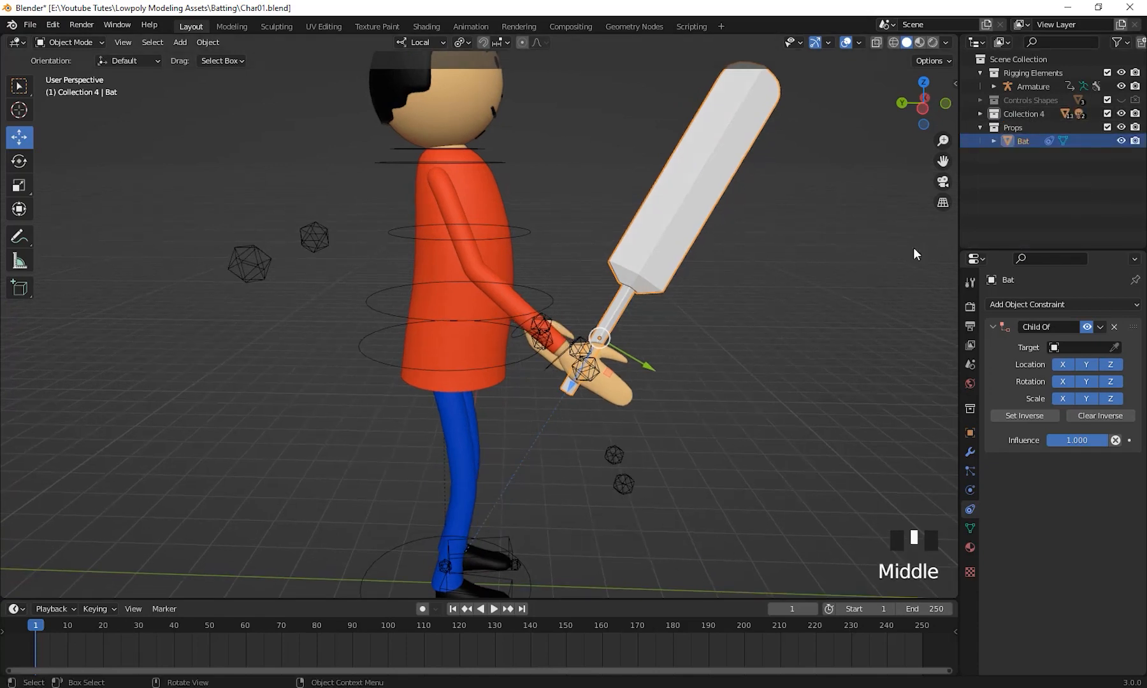
{"action": "left_click", "coordinate": [1053, 349]}
{"action": "left_click", "coordinate": [1010, 369]}
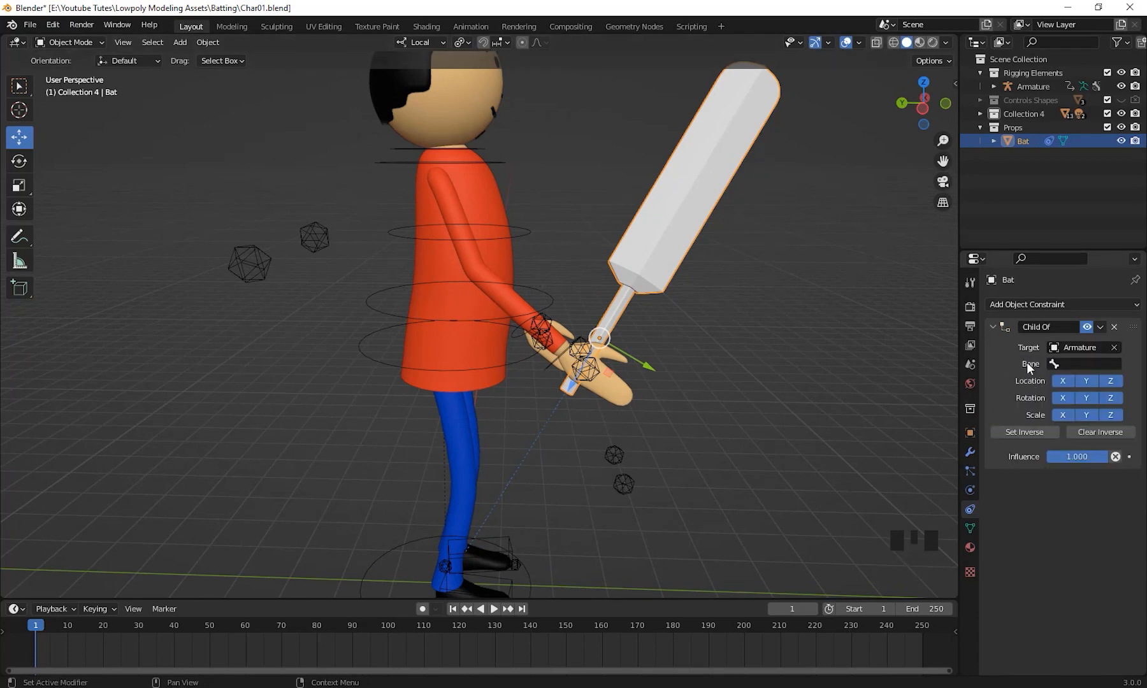
Step: Examine the bat handle's position at the character's hands from several angles to decide which bone should carry it
{"action": "middle_click_drag", "start_coordinate": [666, 402], "coordinate": [592, 373]}
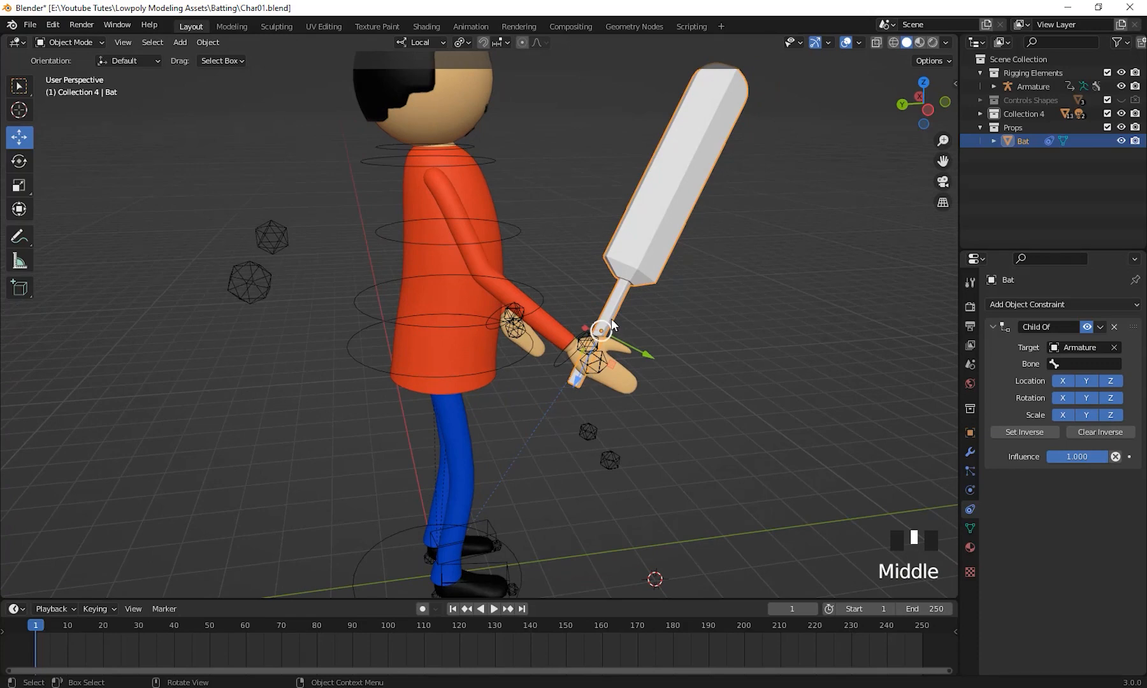
{"action": "middle_click_drag", "start_coordinate": [611, 326], "coordinate": [763, 401]}
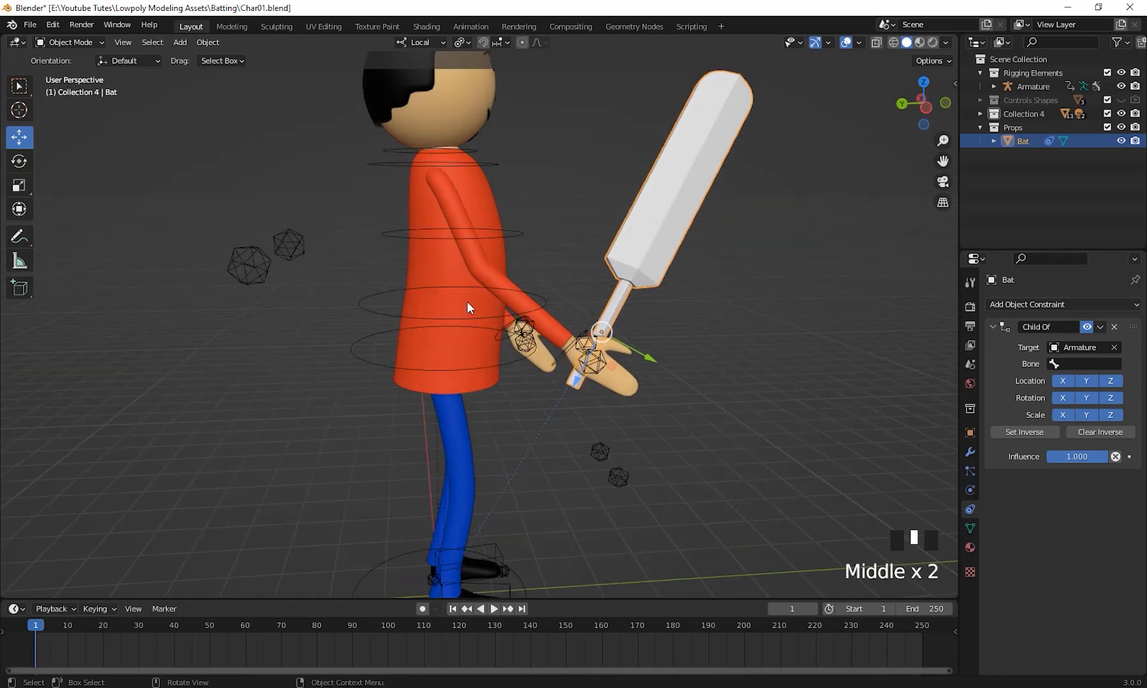
{"action": "middle_click_drag", "start_coordinate": [467, 301], "coordinate": [544, 392]}
{"action": "middle_click_drag", "start_coordinate": [460, 393], "coordinate": [475, 373]}
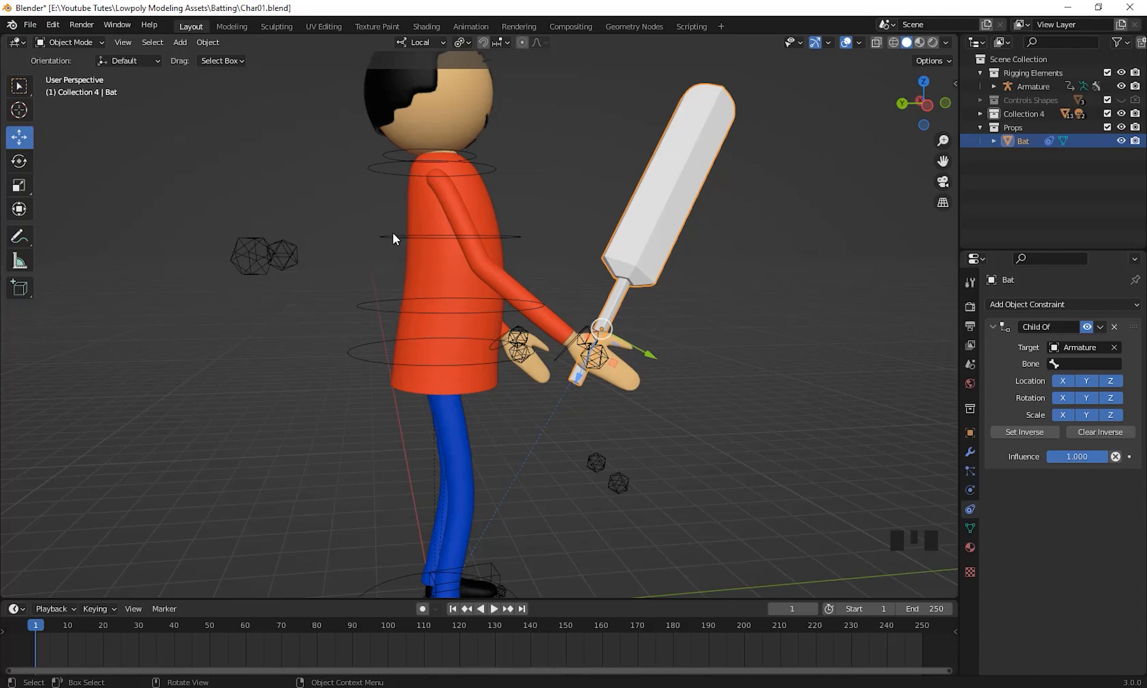
{"action": "middle_click_drag", "start_coordinate": [442, 305], "coordinate": [469, 299]}
{"action": "middle_click_drag", "start_coordinate": [508, 335], "coordinate": [635, 365]}
{"action": "scroll", "coordinate": [621, 358], "scroll_direction": "up", "scroll_amount": 1}
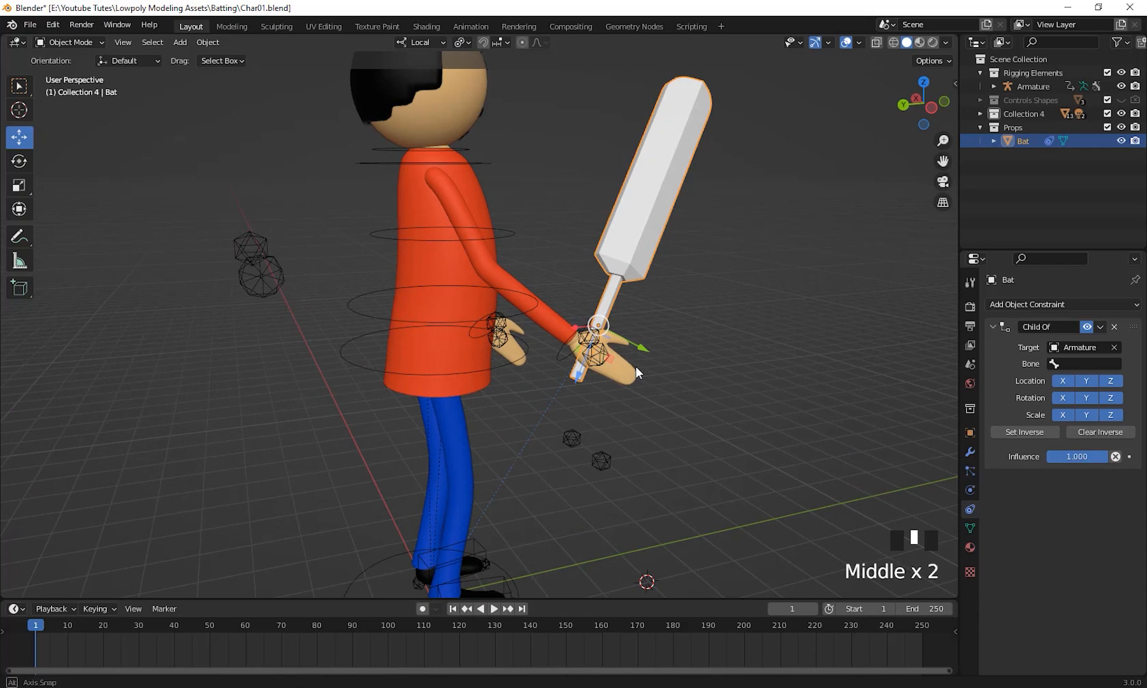
Step: Set the bone of the bat's Child Of constraint to Finger Ctrl.R
{"action": "left_click", "coordinate": [1054, 363]}
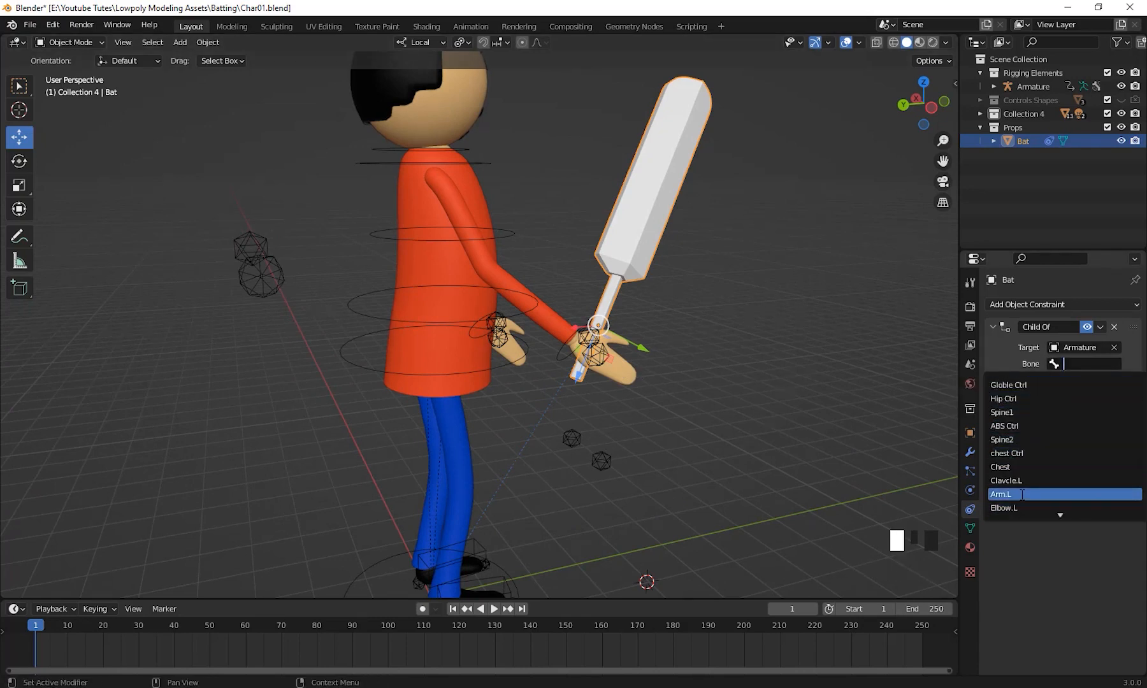
{"action": "scroll", "coordinate": [1022, 494], "scroll_direction": "down", "scroll_amount": 19}
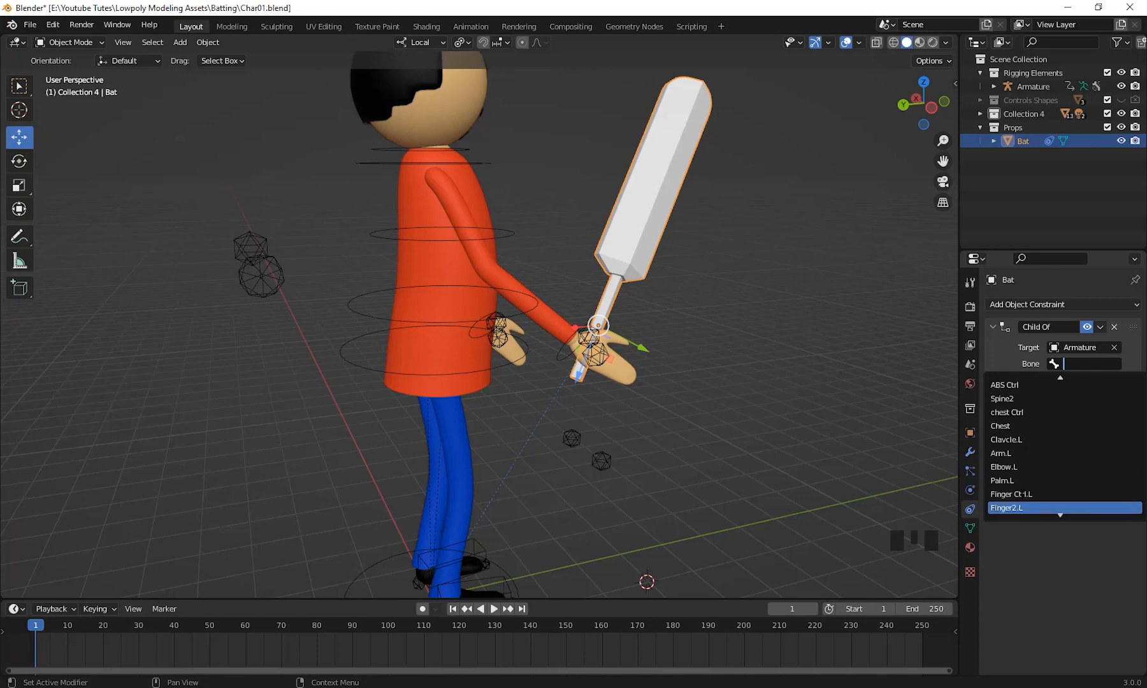
{"action": "scroll", "coordinate": [1022, 504], "scroll_direction": "down", "scroll_amount": 4}
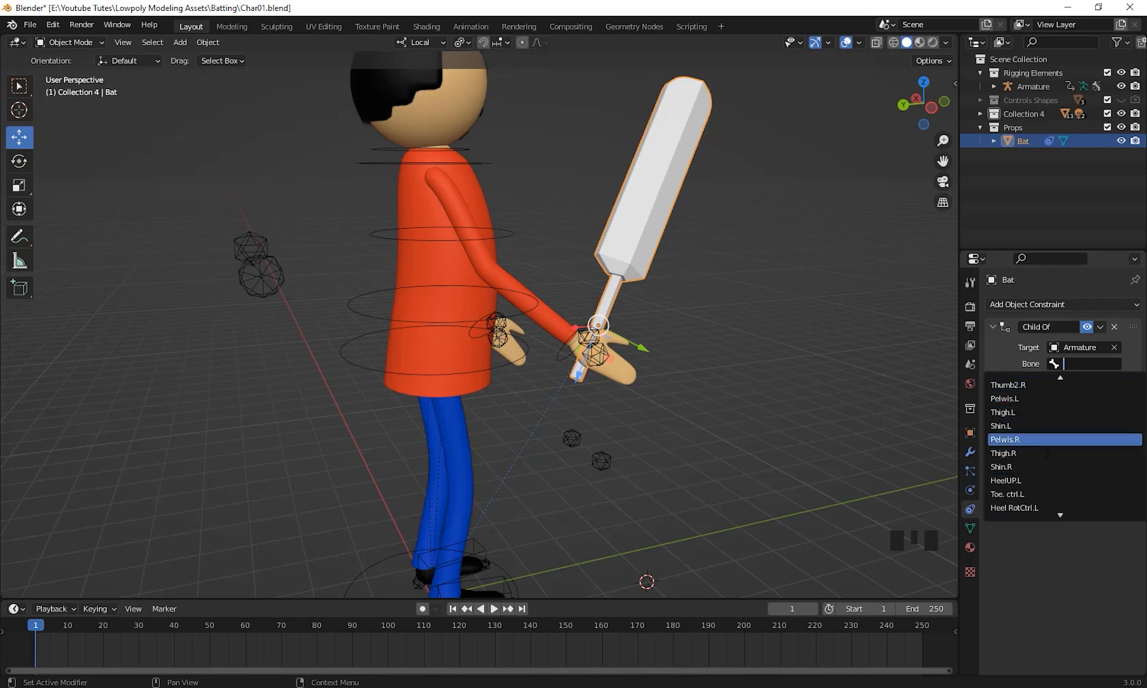
{"action": "scroll", "coordinate": [1030, 508], "scroll_direction": "down", "scroll_amount": 3}
{"action": "scroll", "coordinate": [1031, 481], "scroll_direction": "down", "scroll_amount": 5}
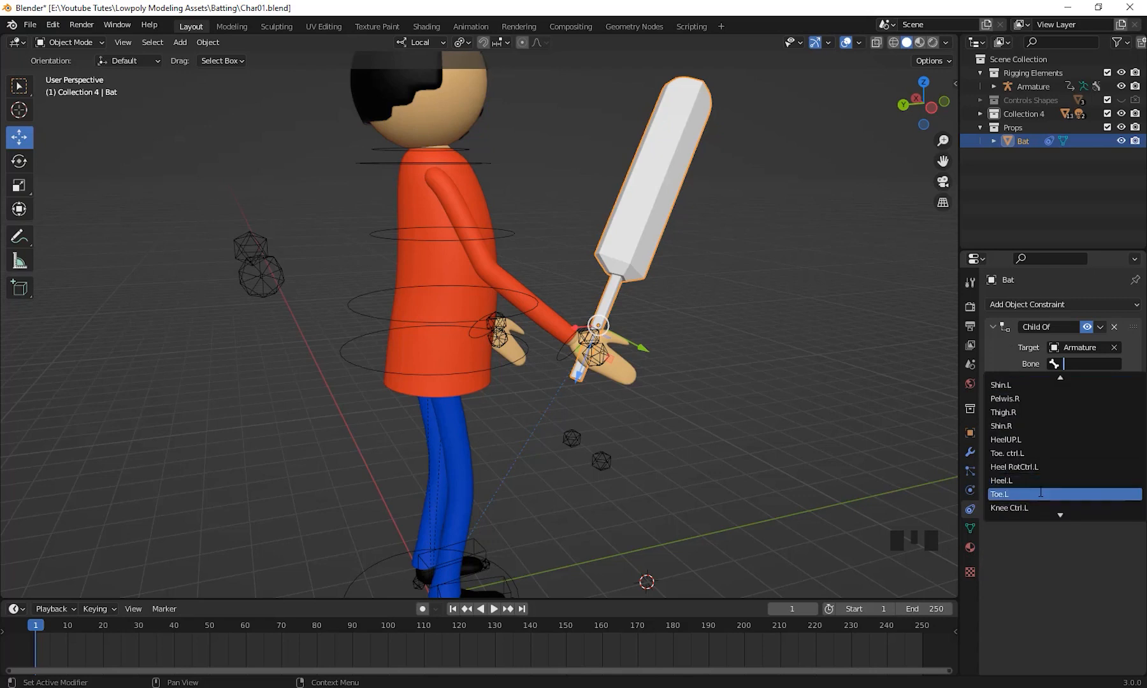
{"action": "scroll", "coordinate": [1040, 491], "scroll_direction": "down", "scroll_amount": 5}
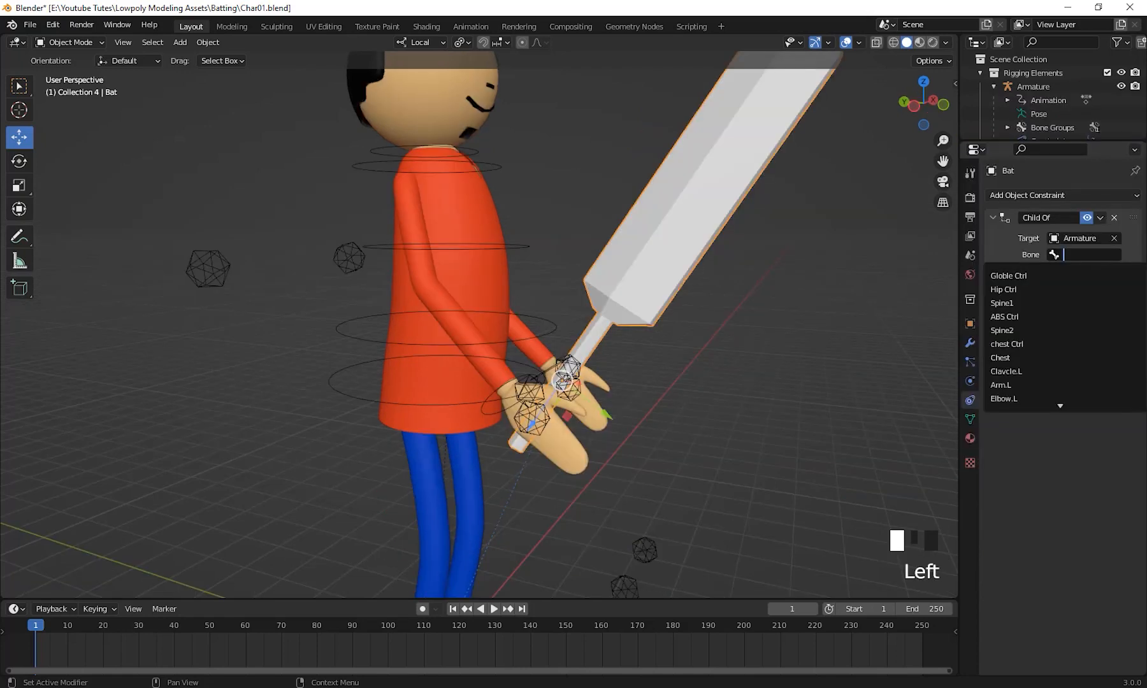
{"action": "scroll", "coordinate": [1030, 399], "scroll_direction": "down", "scroll_amount": 6}
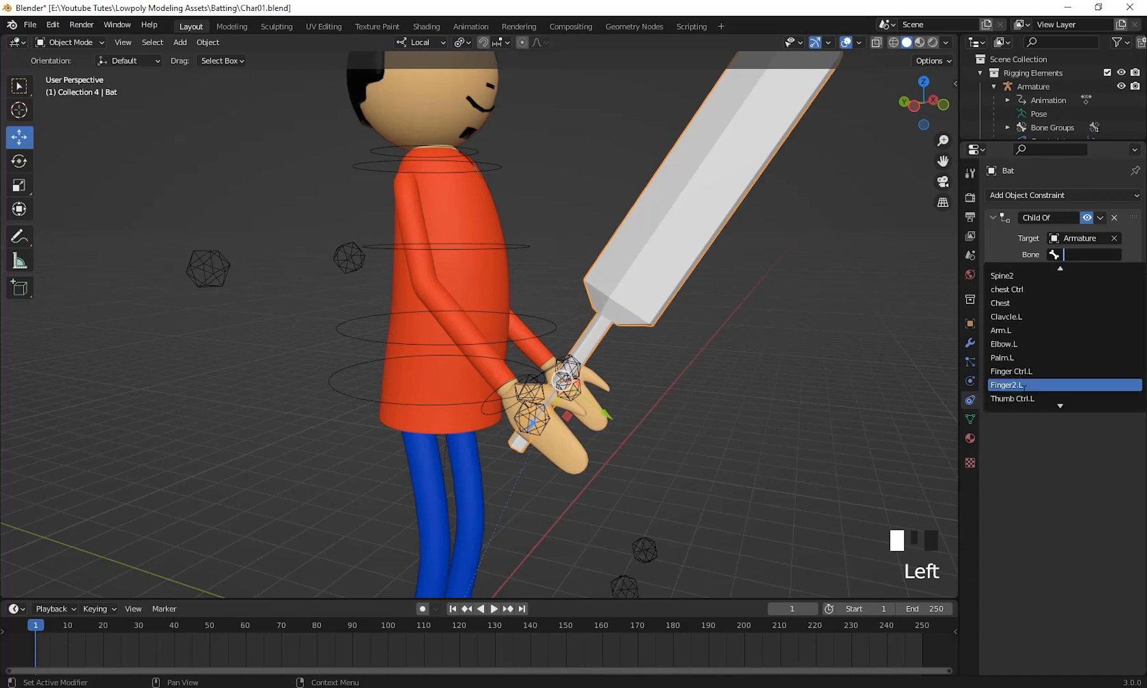
{"action": "scroll", "coordinate": [1031, 399], "scroll_direction": "down", "scroll_amount": 5}
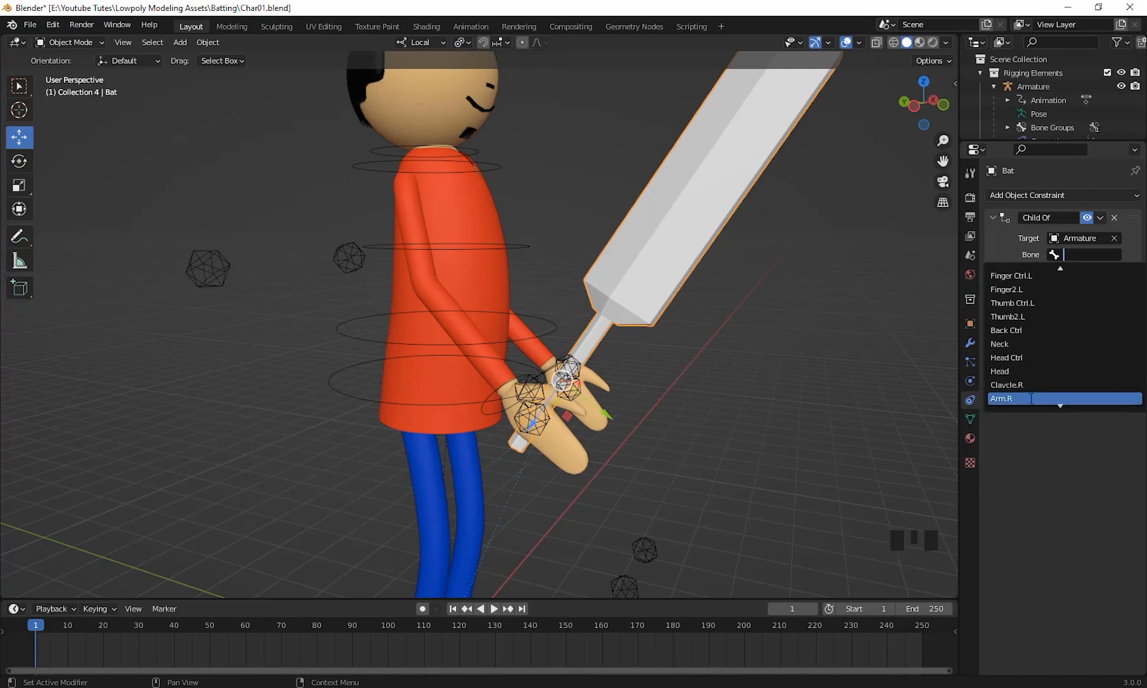
{"action": "scroll", "coordinate": [1031, 399], "scroll_direction": "down", "scroll_amount": 2}
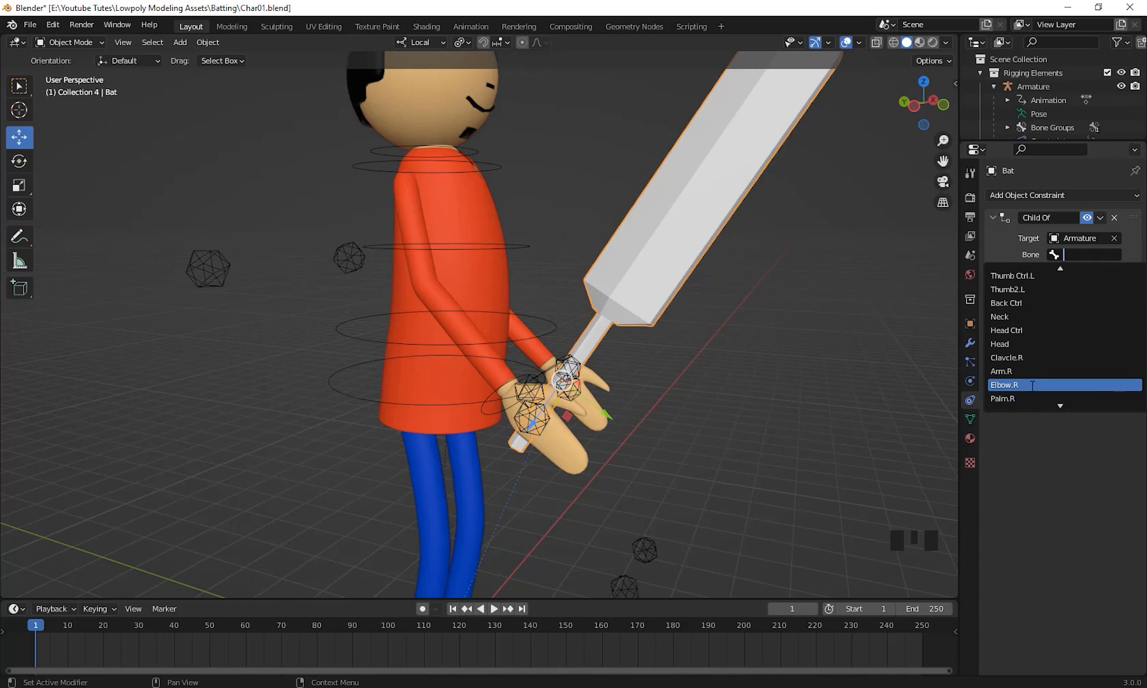
{"action": "scroll", "coordinate": [1060, 401], "scroll_direction": "down", "scroll_amount": 2}
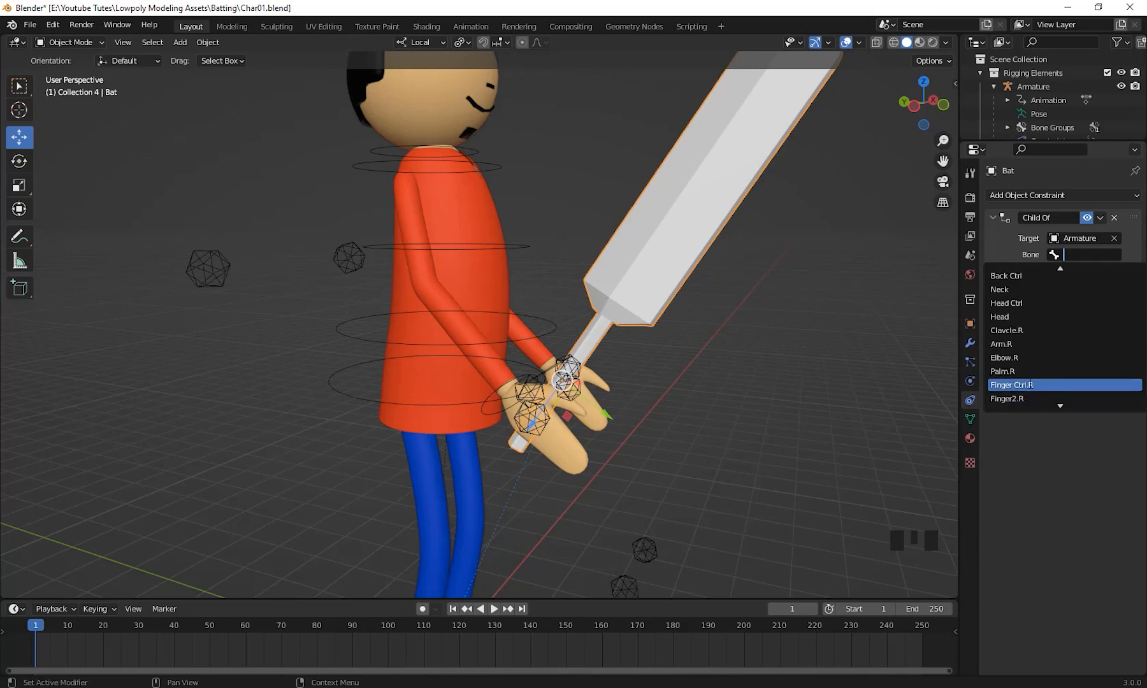
{"action": "left_click", "coordinate": [1060, 385]}
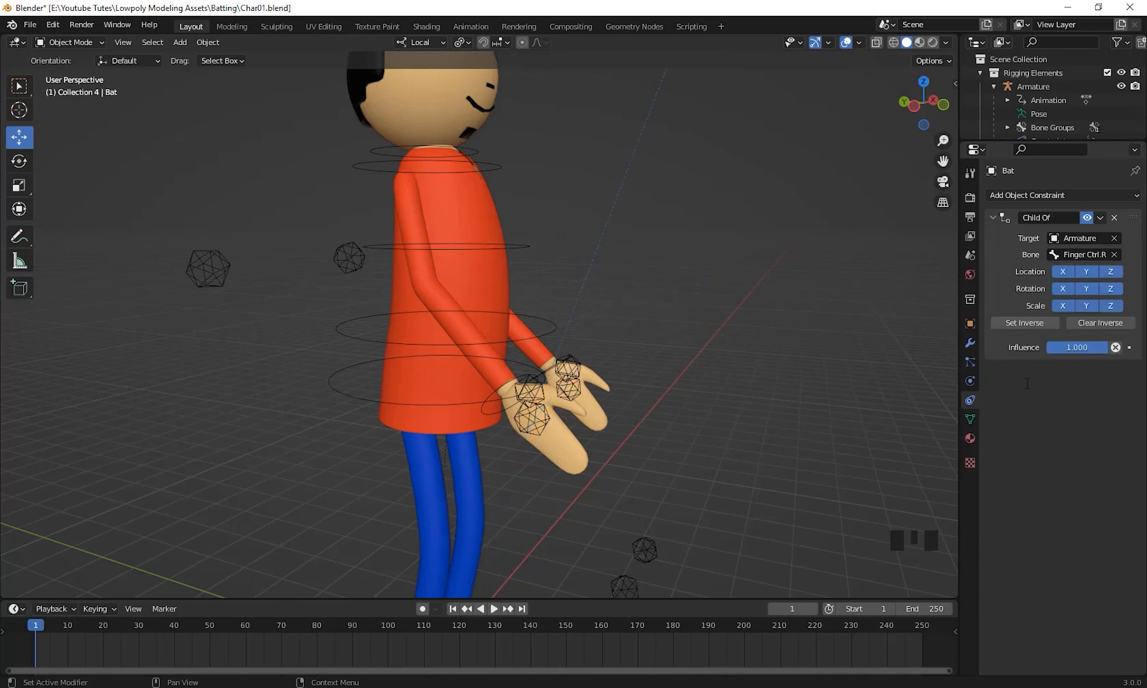
Step: Apply Set Inverse on the Child Of constraint to bring the bat back to the character's right hand
{"action": "scroll", "coordinate": [617, 361], "scroll_direction": "down", "scroll_amount": 6}
{"action": "middle_click_drag", "start_coordinate": [617, 361], "coordinate": [408, 420]}
{"action": "scroll", "coordinate": [650, 350], "scroll_direction": "up", "scroll_amount": 3}
{"action": "left_click", "coordinate": [1026, 323]}
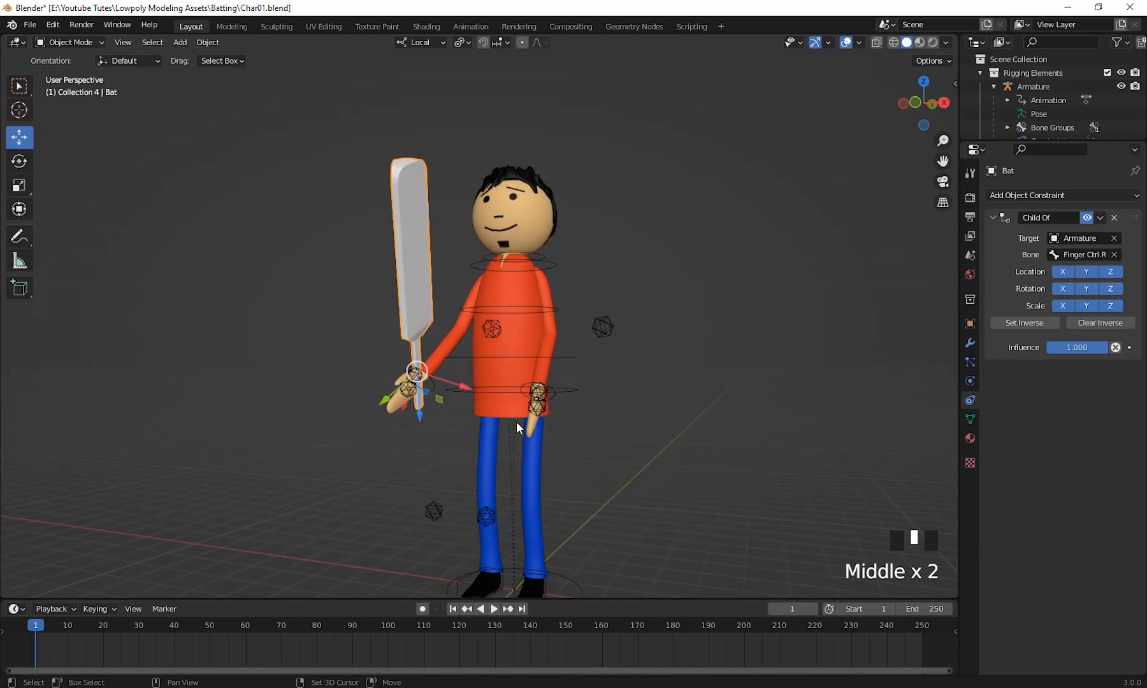
Step: Select the character's armature, switch it to Pose Mode, and select the Hand Ctrl.R bone at the right wrist
{"action": "middle_click_drag", "start_coordinate": [516, 421], "coordinate": [588, 398], "text": "shift"}
{"action": "scroll", "coordinate": [569, 444], "scroll_direction": "up", "scroll_amount": 2}
{"action": "scroll", "coordinate": [554, 406], "scroll_direction": "up", "scroll_amount": 2}
{"action": "left_click", "coordinate": [530, 374]}
{"action": "middle_click_drag", "start_coordinate": [498, 388], "coordinate": [654, 389]}
{"action": "left_click", "coordinate": [515, 377]}
{"action": "left_click", "coordinate": [91, 41]}
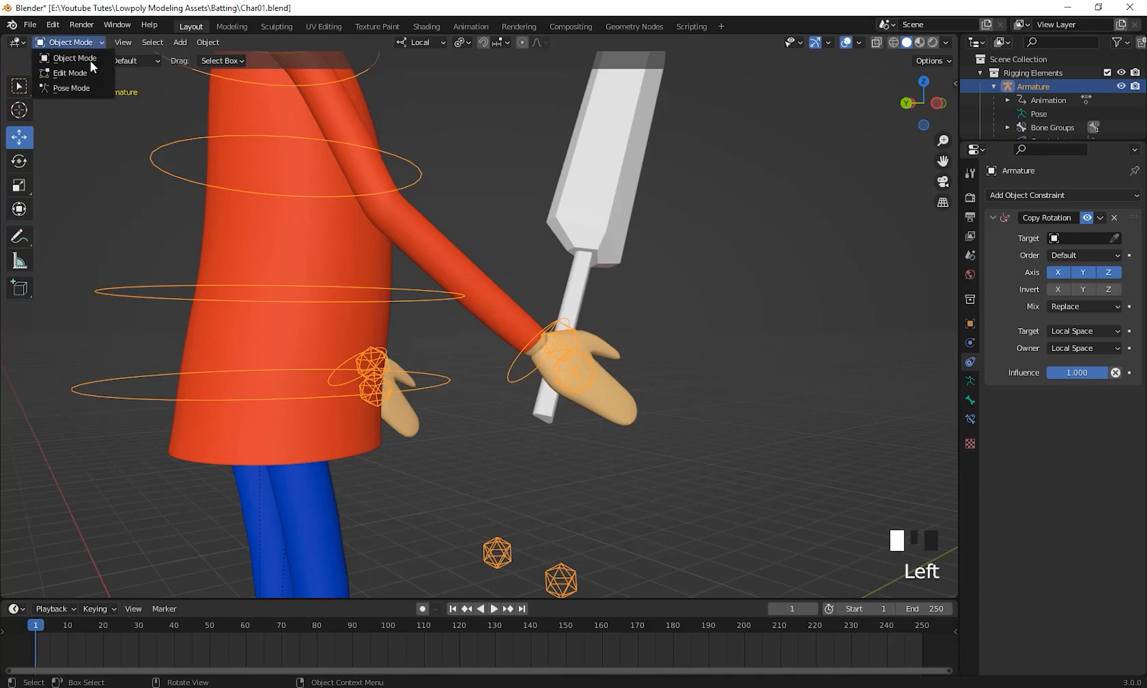
{"action": "left_click", "coordinate": [87, 89]}
{"action": "left_click", "coordinate": [535, 380]}
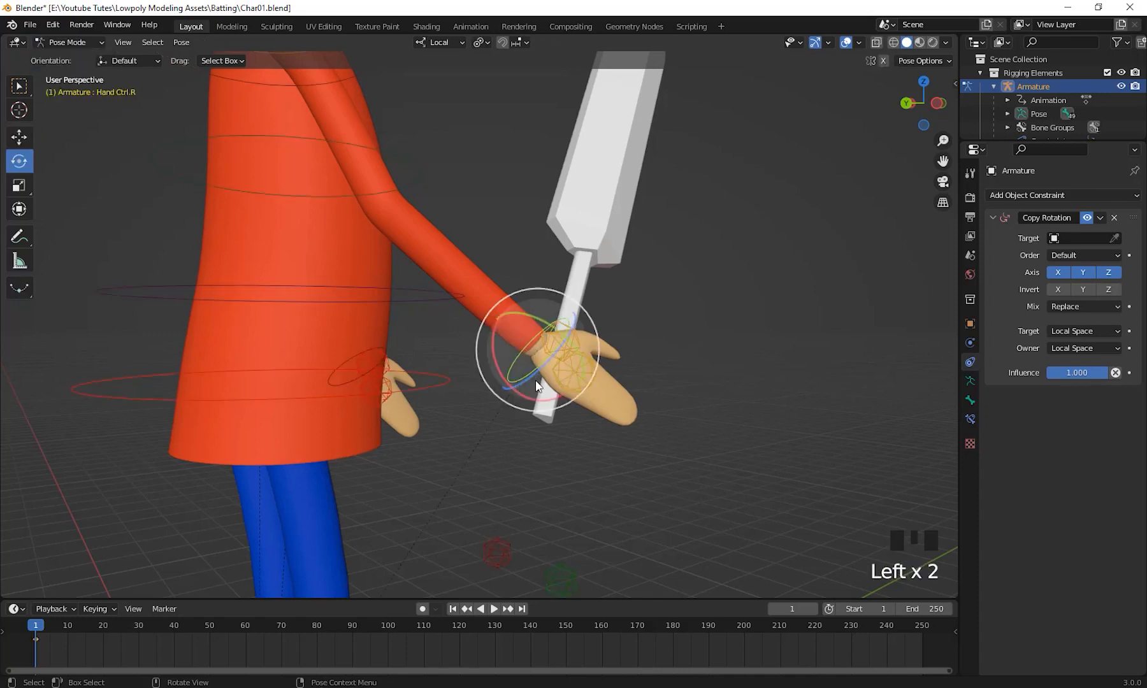
Step: Try moving the Hand Ctrl.R bone to check that the bat follows the right hand, cancelling each move
{"action": "middle_click_drag", "start_coordinate": [535, 379], "coordinate": [524, 386]}
{"action": "key", "text": "g"}
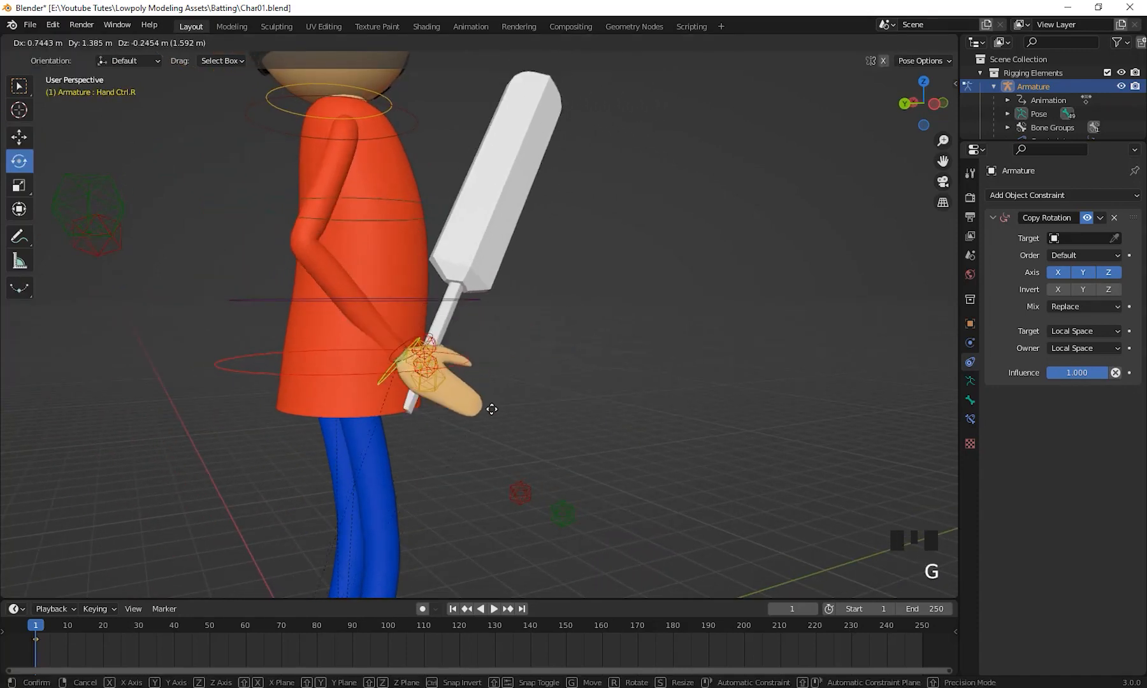
{"action": "right_click", "coordinate": [545, 359]}
{"action": "mouse_move", "coordinate": [546, 358]}
{"action": "middle_mouse_down"}
{"action": "mouse_move", "coordinate": [593, 382]}
{"action": "mouse_move", "coordinate": [452, 390]}
{"action": "mouse_move", "coordinate": [521, 381]}
{"action": "mouse_move", "coordinate": [534, 364]}
{"action": "middle_mouse_up"}
{"action": "scroll", "coordinate": [521, 381], "scroll_direction": "down", "scroll_amount": 2}
{"action": "key", "text": "g"}
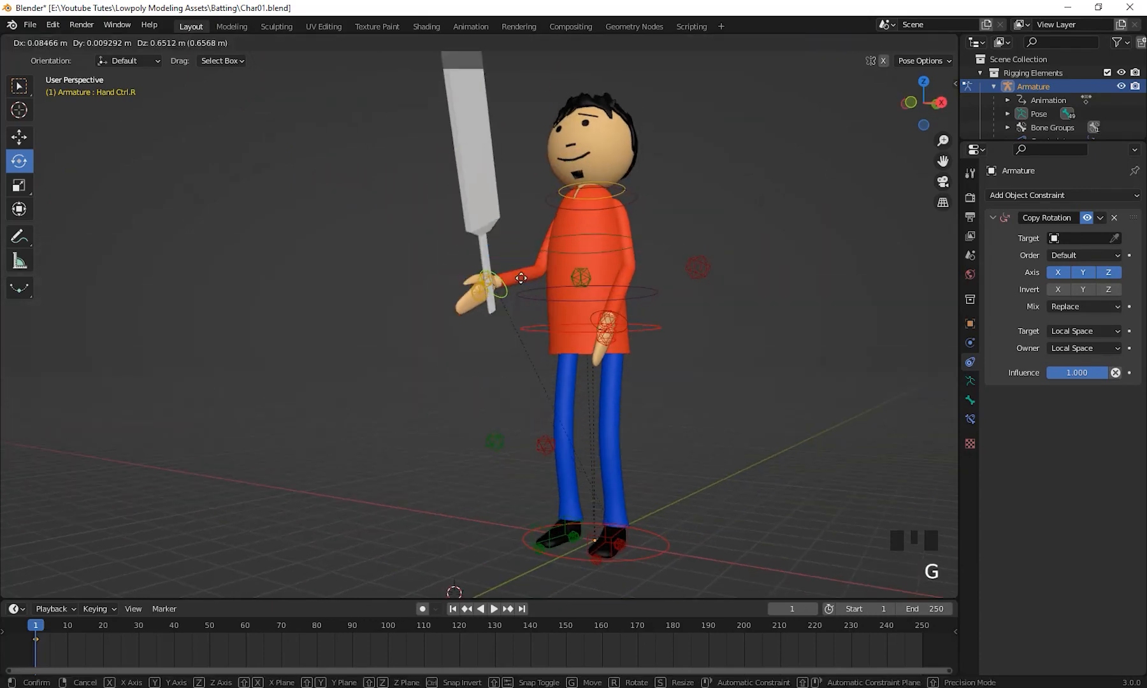
{"action": "right_click", "coordinate": [546, 340]}
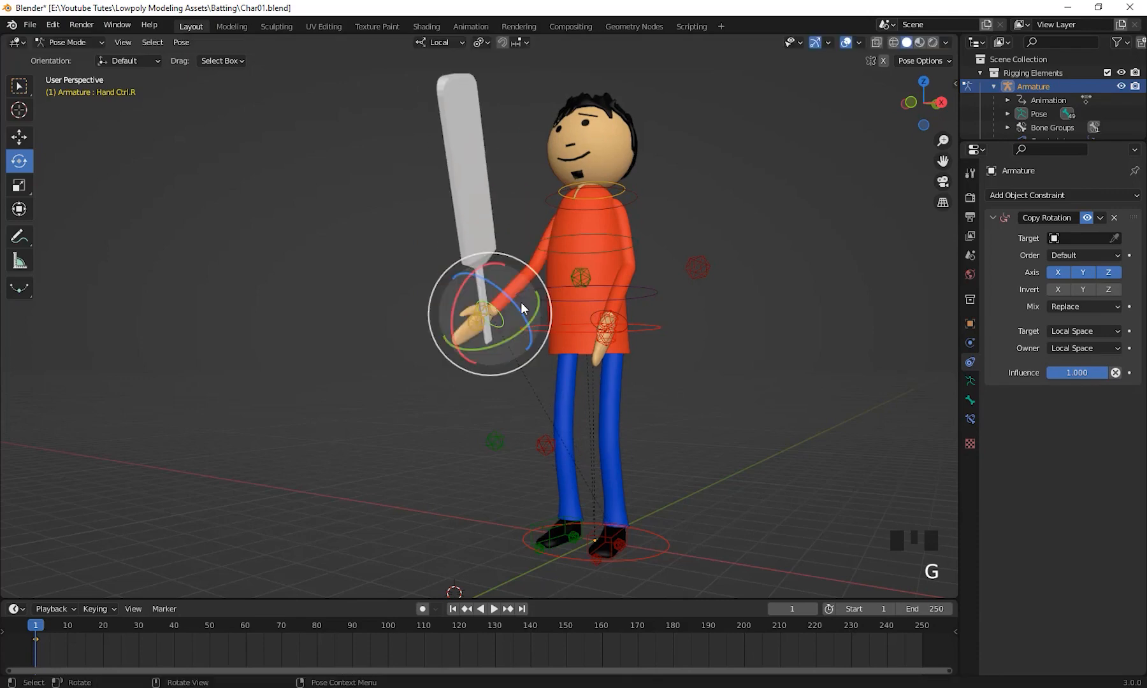
Step: Move the Hand Ctrl.R bone about 0.42 m along X, bringing the bat hand in toward the body
{"action": "middle_click_drag", "start_coordinate": [521, 302], "coordinate": [649, 438]}
{"action": "scroll", "coordinate": [778, 365], "scroll_direction": "up", "scroll_amount": 3}
{"action": "scroll", "coordinate": [654, 421], "scroll_direction": "up", "scroll_amount": 2}
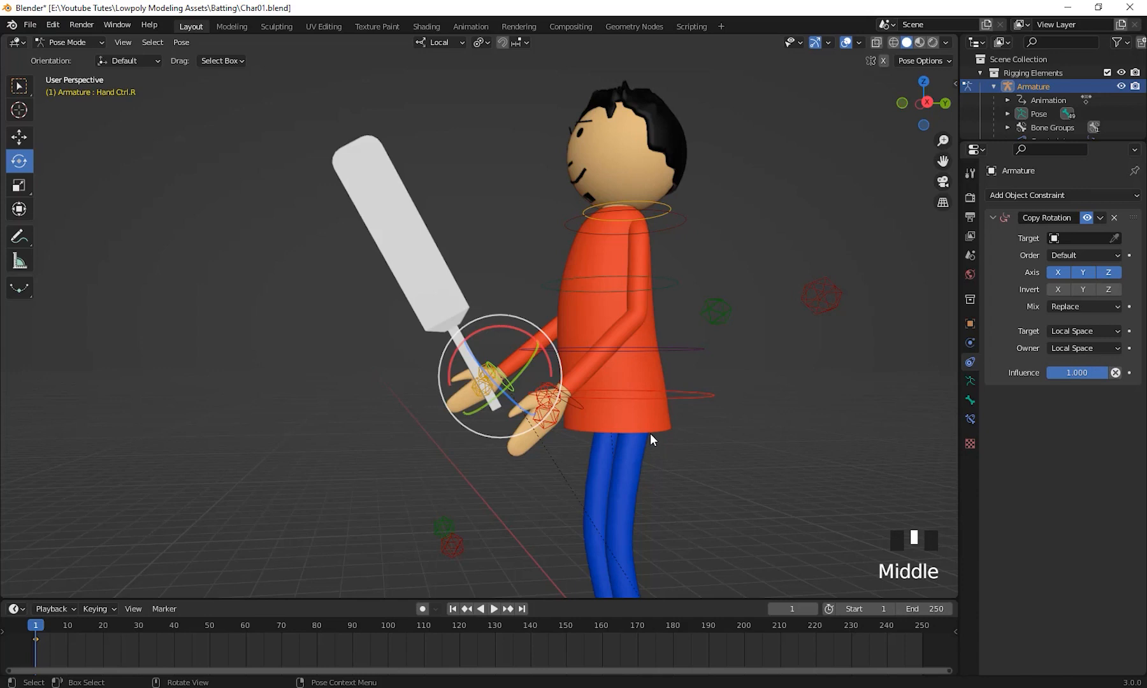
{"action": "middle_click_drag", "start_coordinate": [661, 405], "coordinate": [674, 380], "text": "shift"}
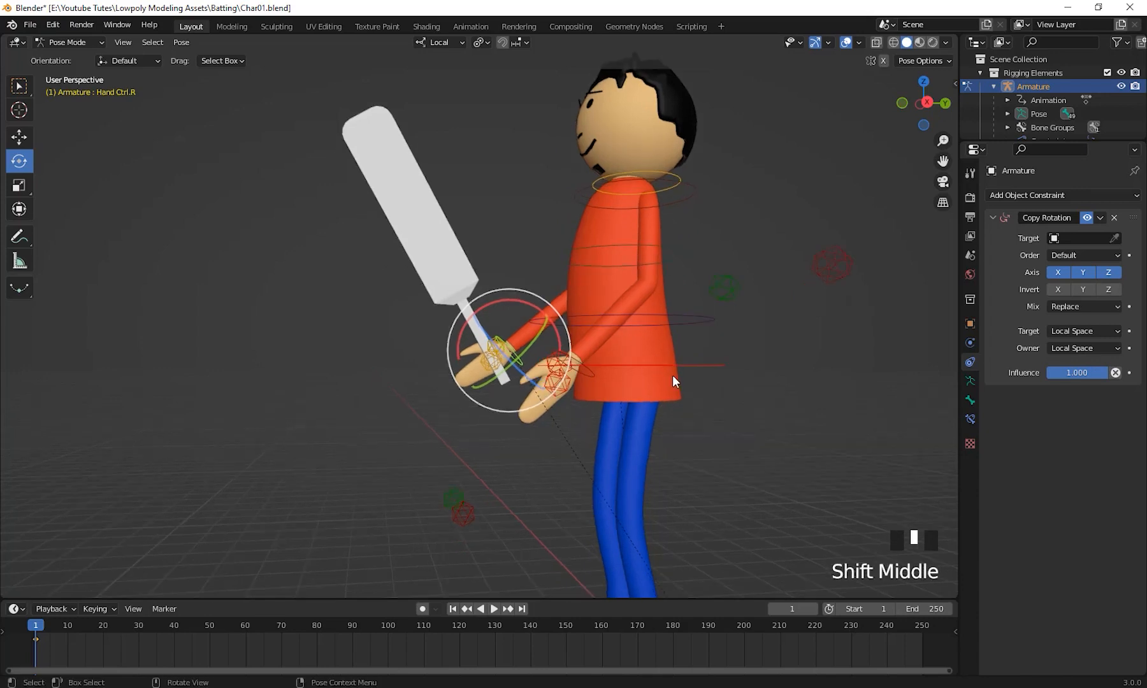
{"action": "scroll", "coordinate": [592, 415], "scroll_direction": "up", "scroll_amount": 2}
{"action": "middle_click_drag", "start_coordinate": [593, 410], "coordinate": [587, 378], "text": "shift"}
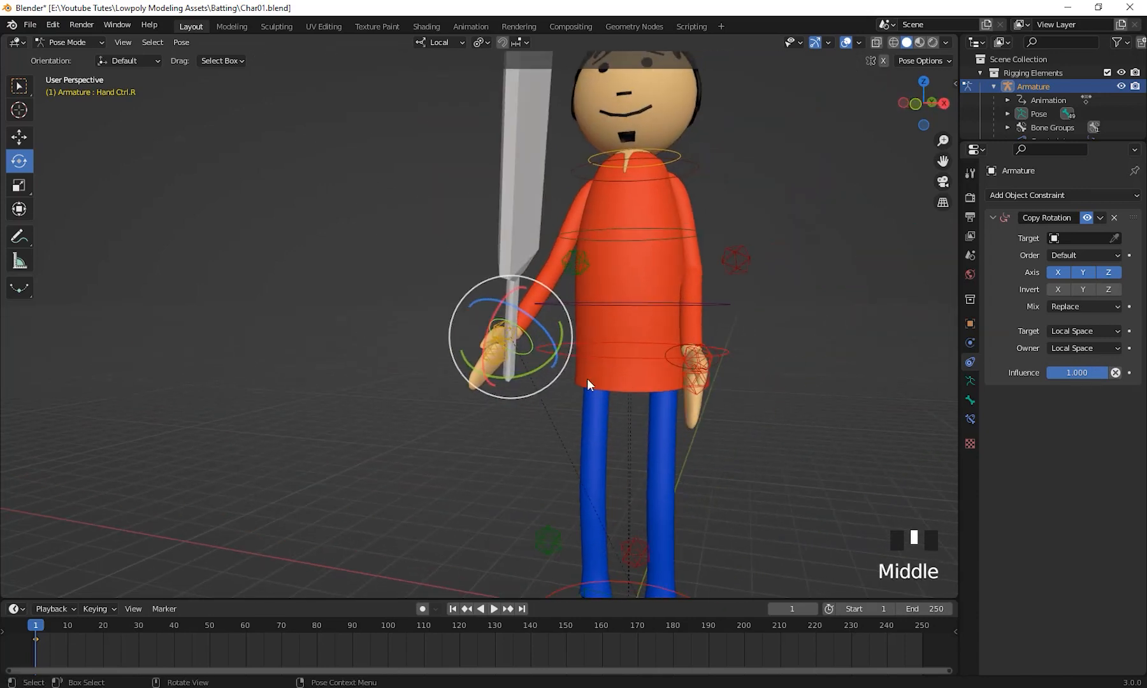
{"action": "middle_click_drag", "start_coordinate": [664, 421], "coordinate": [701, 415]}
{"action": "key", "text": "g"}
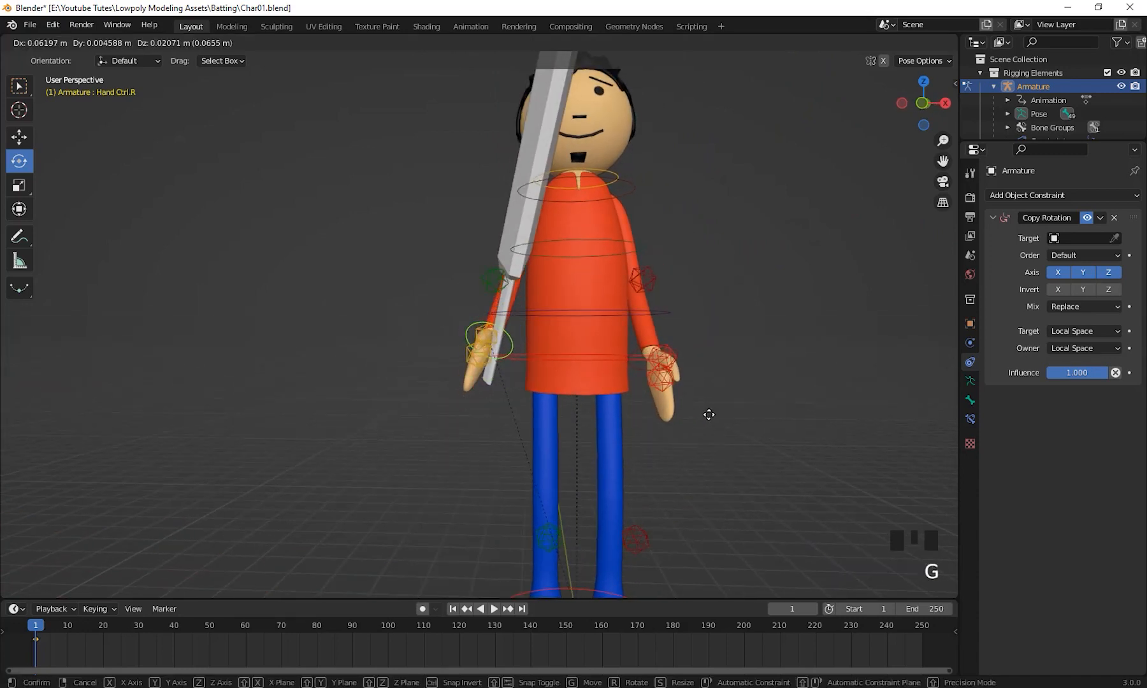
{"action": "left_click", "coordinate": [726, 414]}
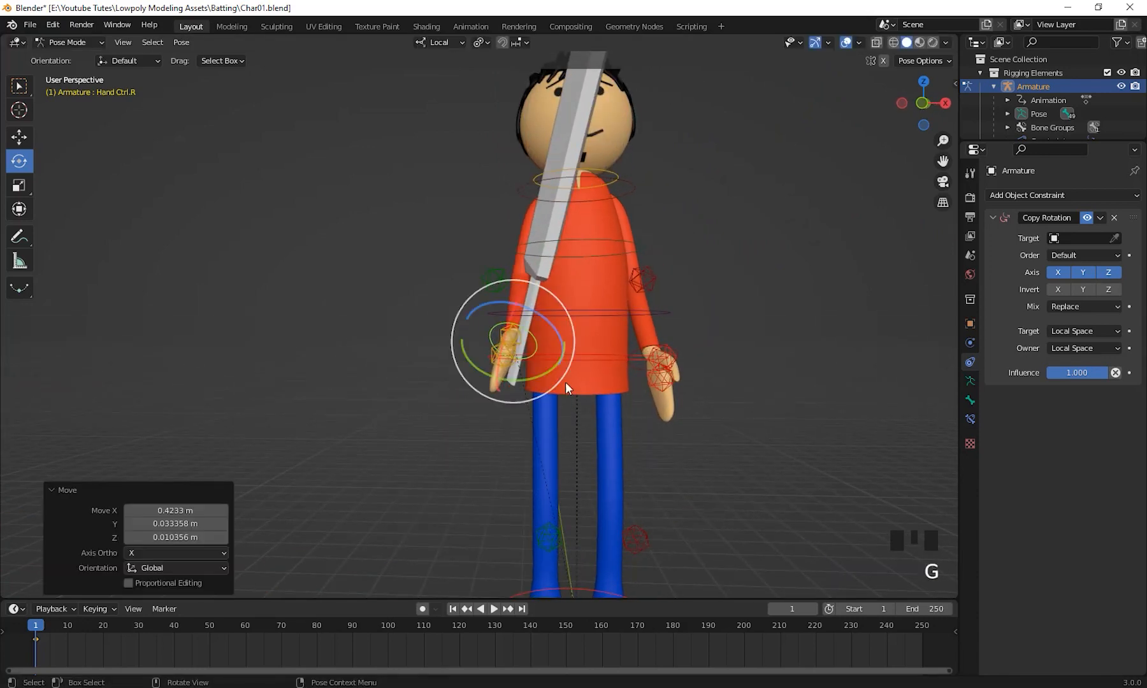
Step: Move both elbow controls outward from the body, shifting Elbow Ctrl.R about -2.32 m in X and Elbow Ctrl.L to the opposite side
{"action": "left_click", "coordinate": [496, 275]}
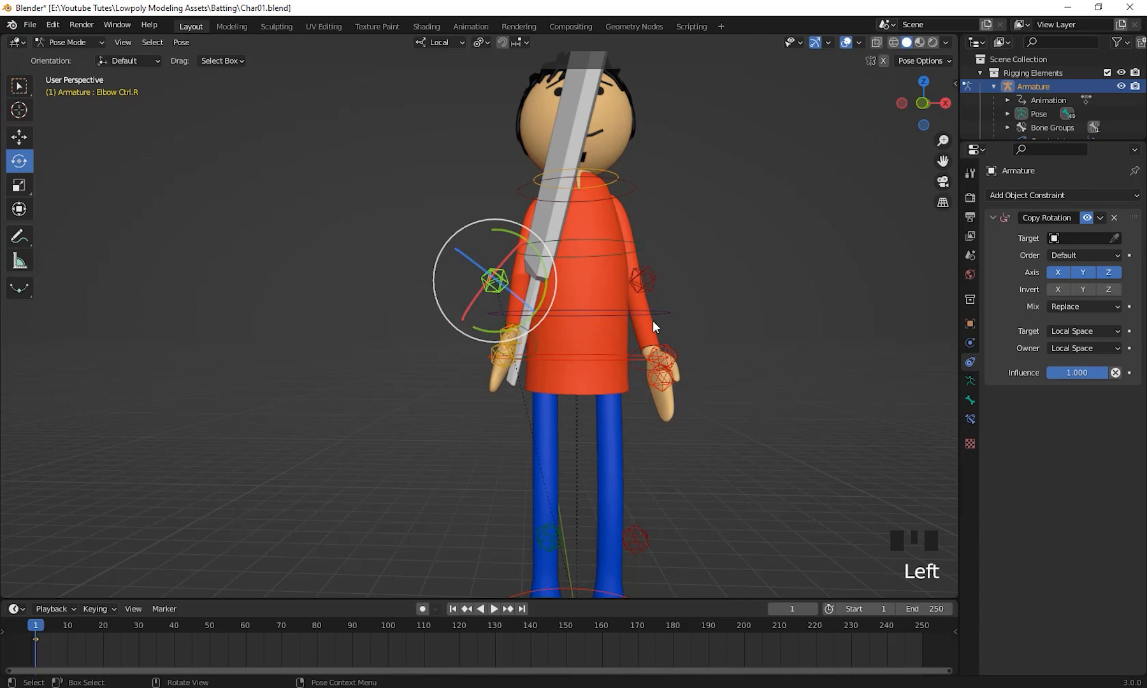
{"action": "key", "text": "g"}
{"action": "left_click", "coordinate": [577, 309]}
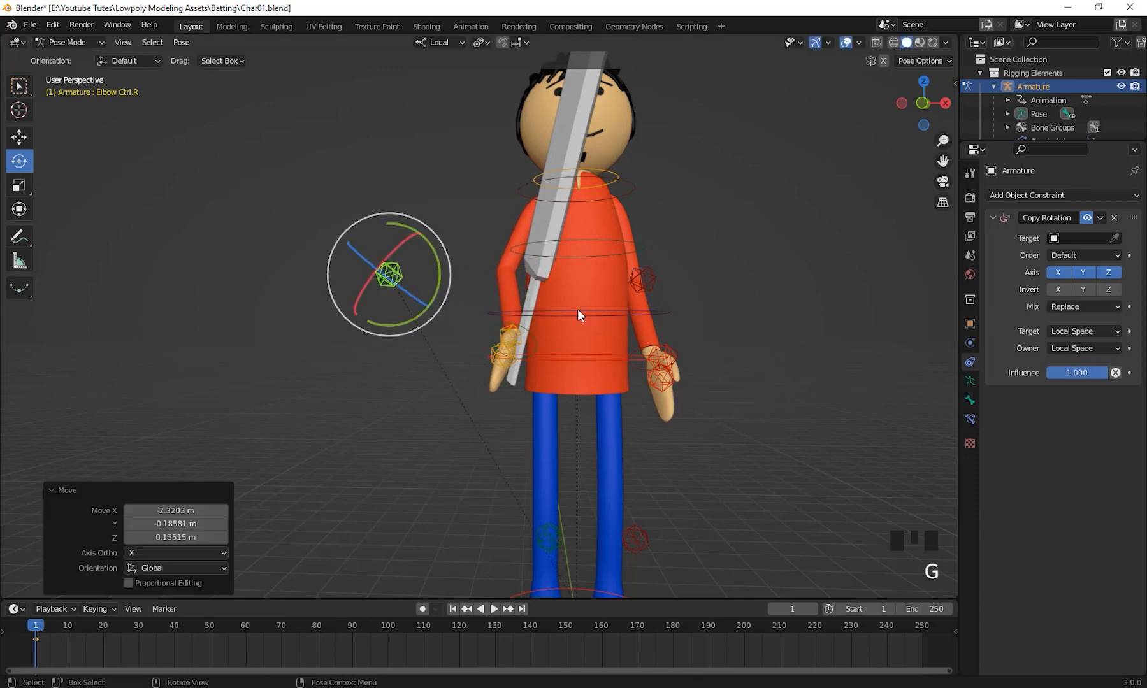
{"action": "left_click", "coordinate": [645, 277]}
{"action": "key", "text": "g"}
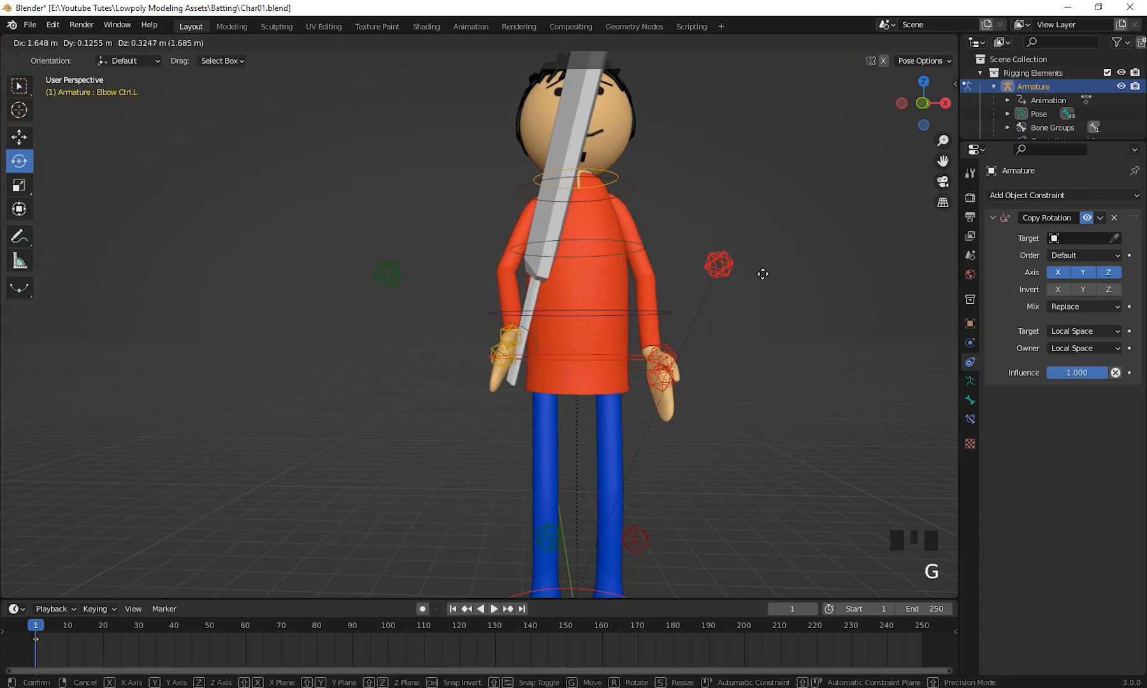
{"action": "left_click", "coordinate": [737, 282]}
Step: Raise the Hand Ctrl.L bone about 0.88 m in Z to bring the left hand level with the bat handle
{"action": "middle_click_drag", "start_coordinate": [738, 282], "coordinate": [706, 360]}
{"action": "left_click", "coordinate": [758, 387]}
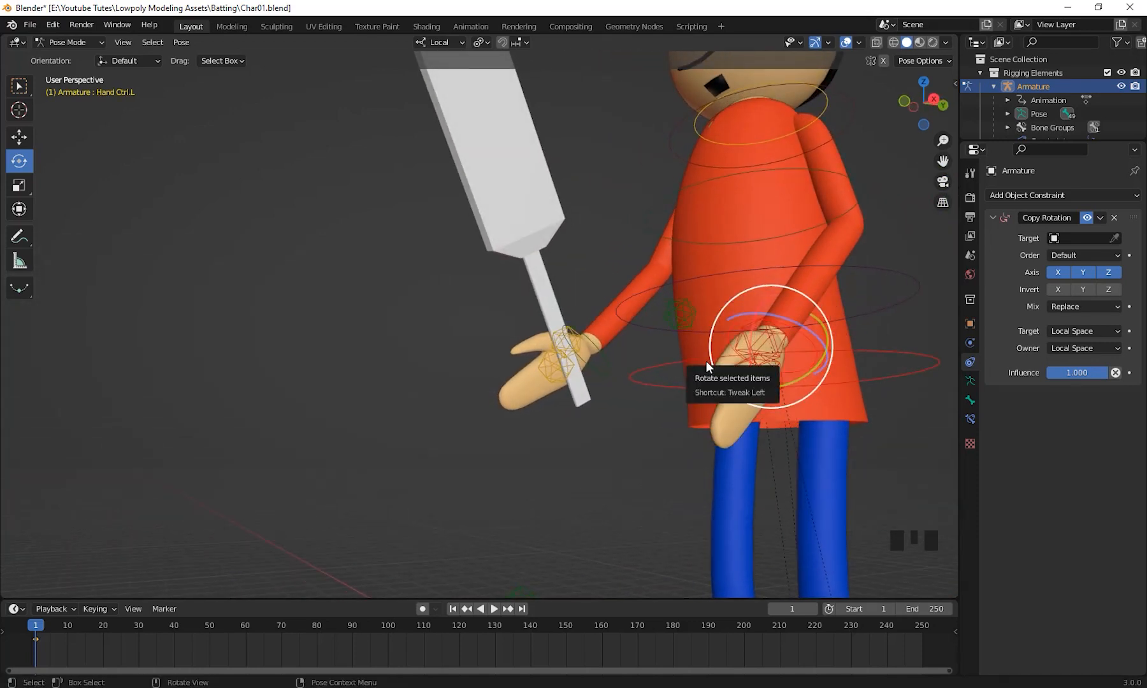
{"action": "left_click", "coordinate": [544, 289]}
{"action": "middle_click_drag", "start_coordinate": [553, 322], "coordinate": [567, 403]}
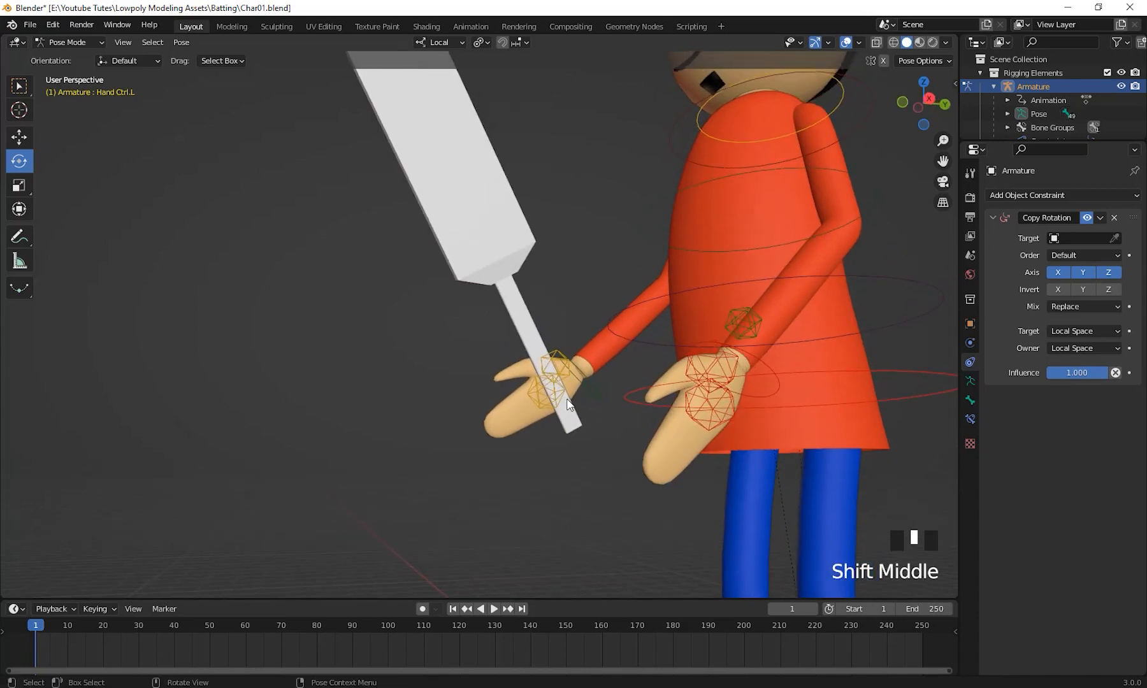
{"action": "left_click", "coordinate": [598, 389]}
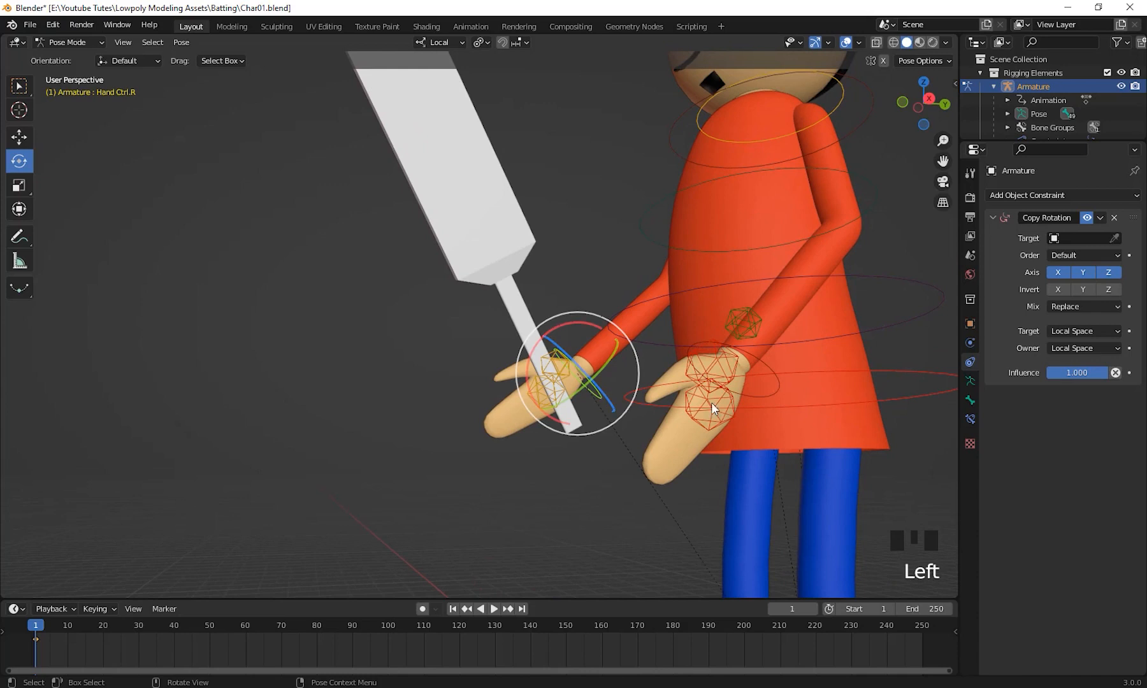
{"action": "left_click", "coordinate": [775, 382]}
{"action": "middle_click_drag", "start_coordinate": [775, 383], "coordinate": [730, 423]}
{"action": "middle_click_drag", "start_coordinate": [631, 428], "coordinate": [650, 437]}
{"action": "key", "text": "g"}
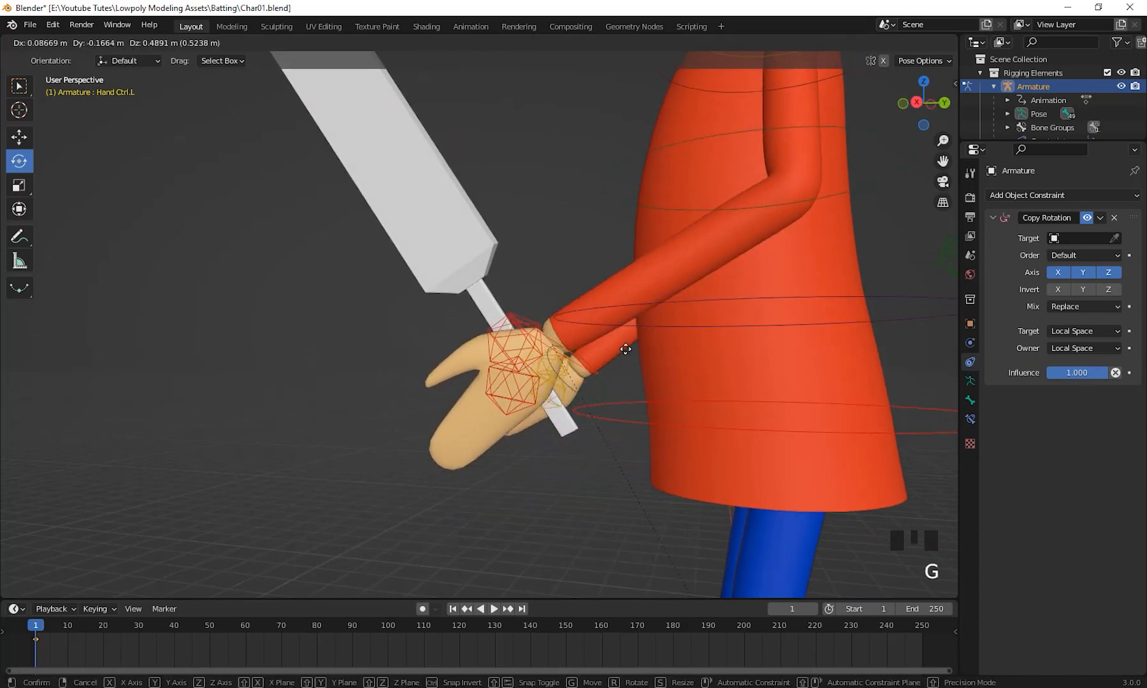
{"action": "left_click", "coordinate": [635, 338]}
Step: Viewed from above, move the Hand Ctrl.R bone about 0.61 m in X toward the middle of the body
{"action": "middle_click_drag", "start_coordinate": [635, 337], "coordinate": [507, 511]}
{"action": "middle_click_drag", "start_coordinate": [510, 433], "coordinate": [655, 419], "text": "shift"}
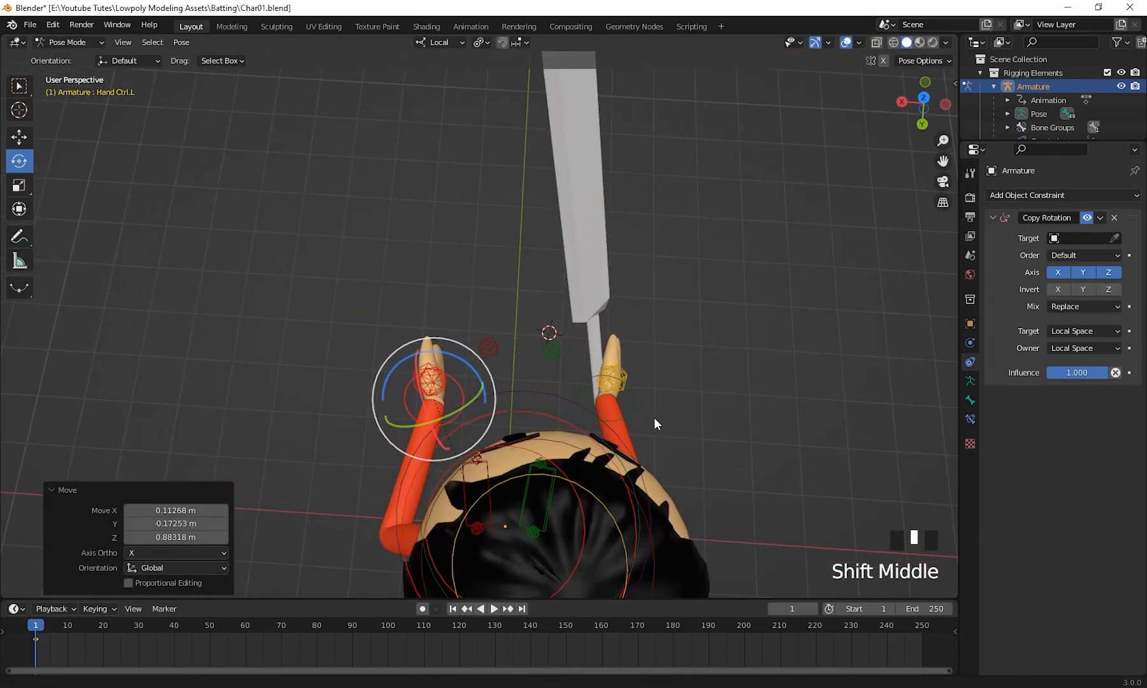
{"action": "left_click", "coordinate": [590, 379]}
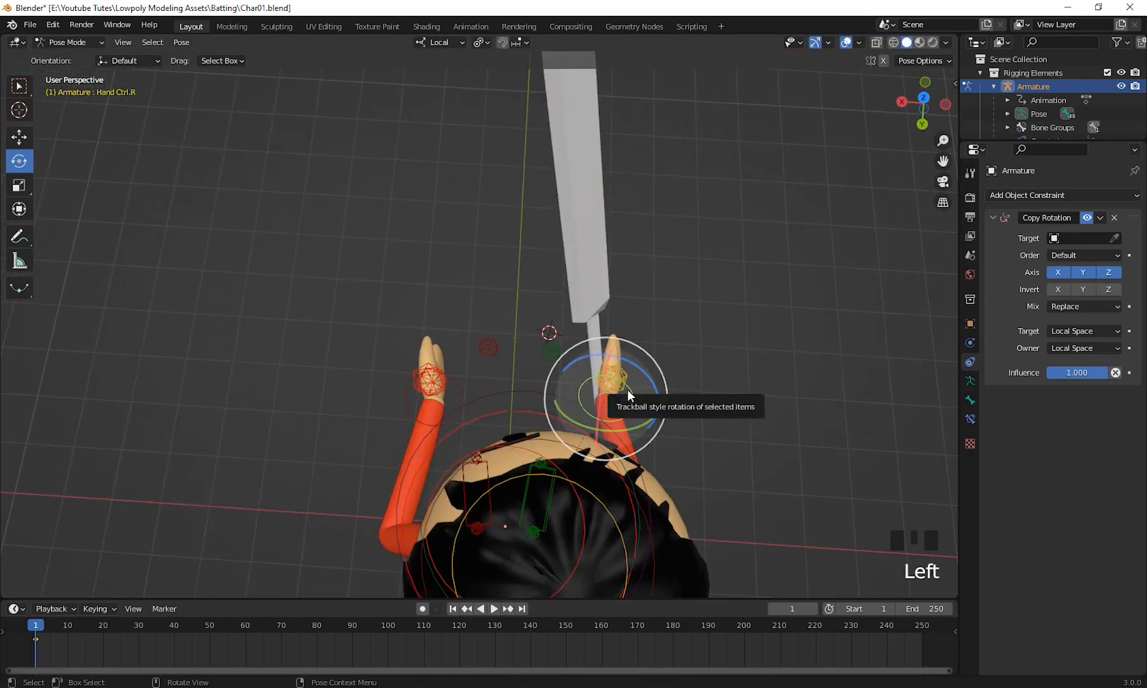
{"action": "key", "text": "g"}
{"action": "left_click", "coordinate": [498, 384]}
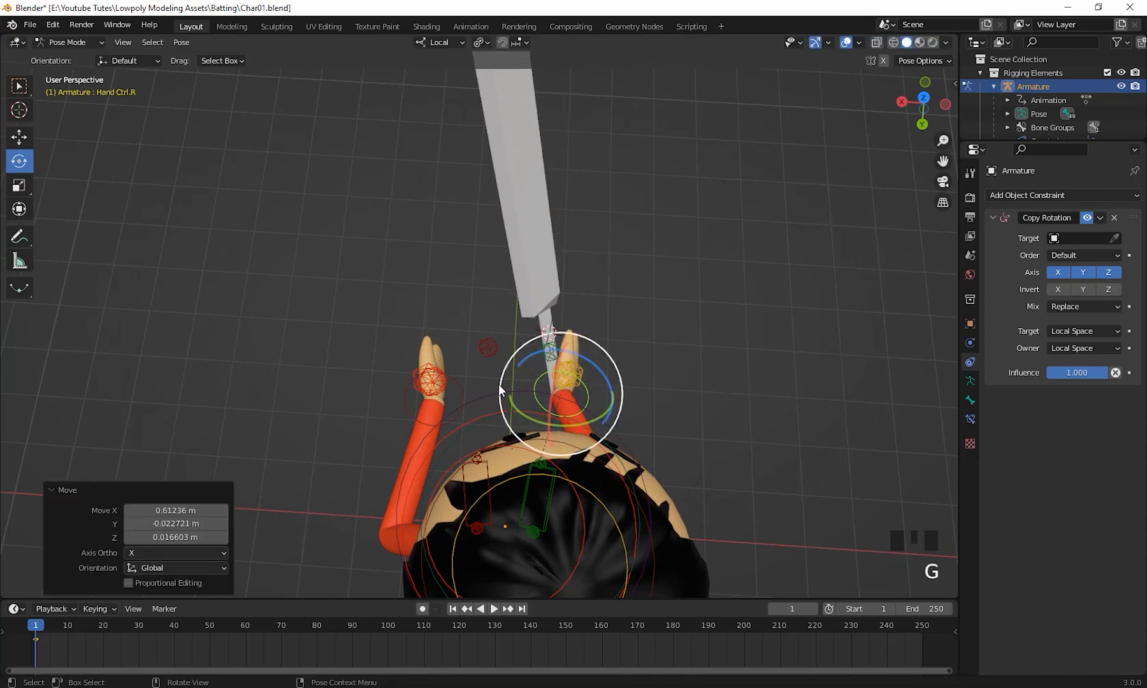
Step: Close the hands around the bat handle by moving Hand Ctrl.L about -1.11 m and Hand Ctrl.R about 0.35 m in X
{"action": "left_click", "coordinate": [453, 381]}
{"action": "key", "text": "g"}
{"action": "left_click", "coordinate": [545, 369]}
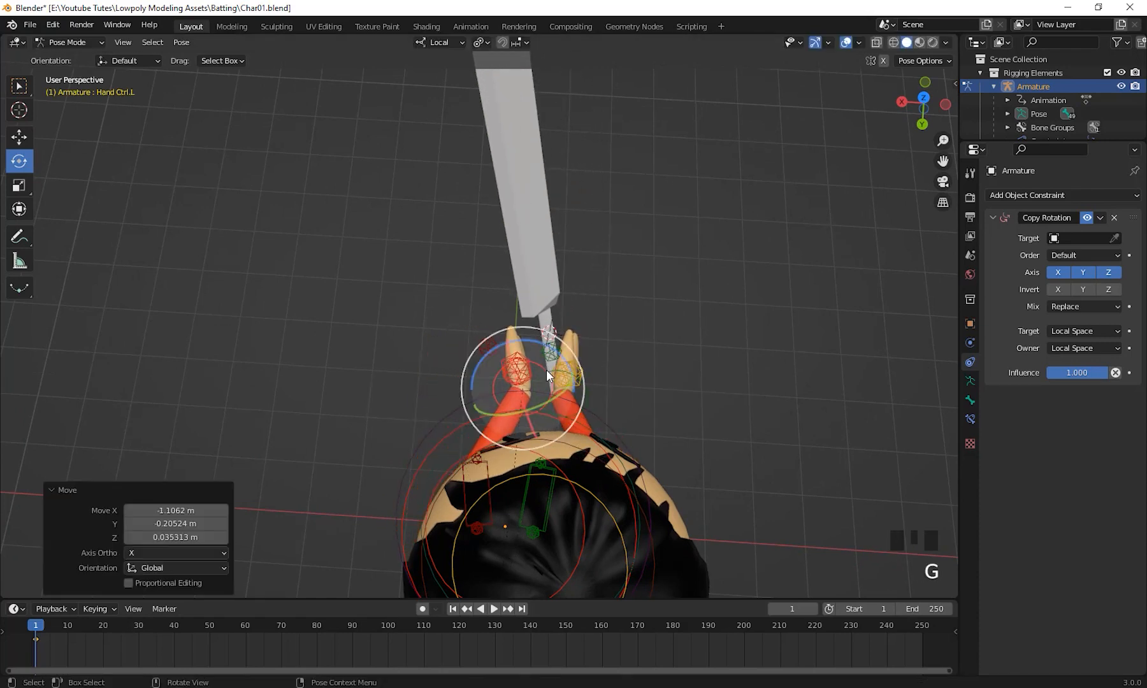
{"action": "left_click", "coordinate": [587, 393]}
{"action": "key", "text": "g"}
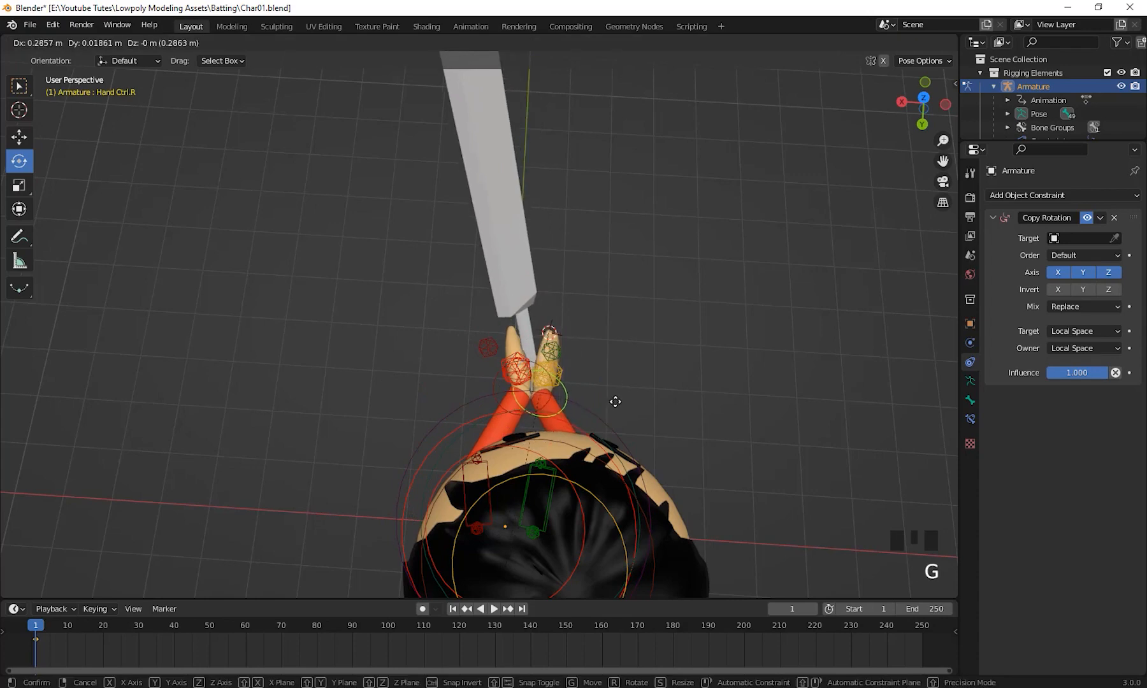
{"action": "left_click", "coordinate": [612, 401]}
Step: Move the Hand Ctrl.L bone about -0.16 m in Y and 0.21 m in Z, placing the left hand higher on the handle
{"action": "middle_click_drag", "start_coordinate": [627, 374], "coordinate": [695, 291]}
{"action": "scroll", "coordinate": [642, 321], "scroll_direction": "up", "scroll_amount": 2, "text": "shift"}
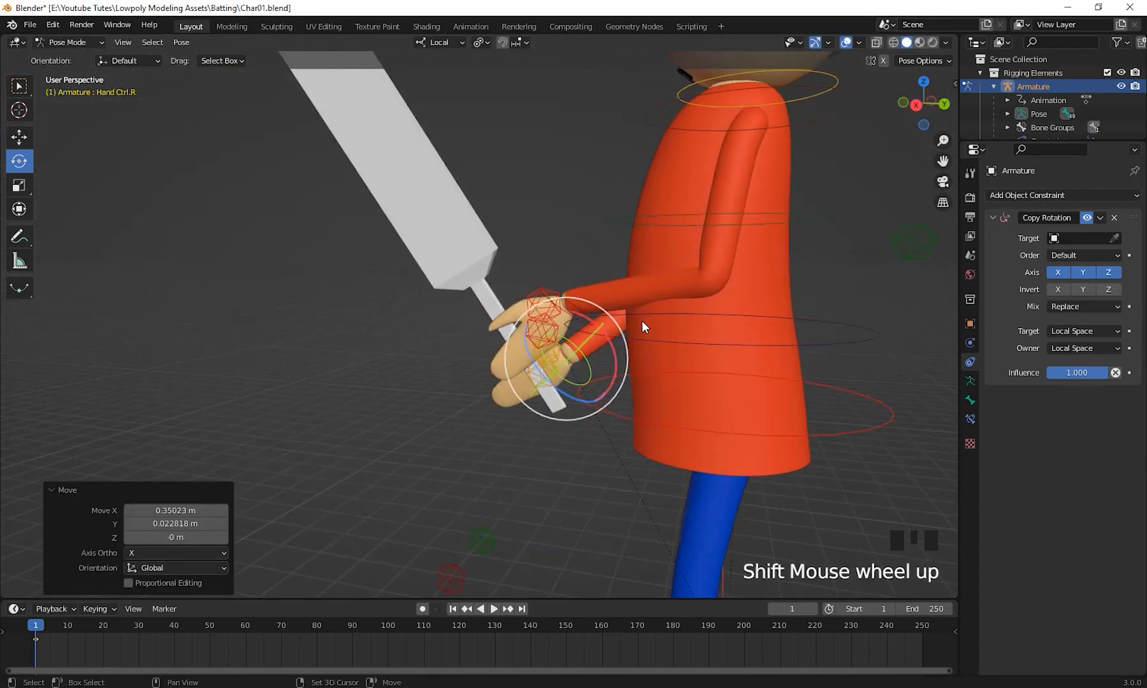
{"action": "middle_click_drag", "start_coordinate": [642, 321], "coordinate": [640, 349], "text": "shift"}
{"action": "scroll", "coordinate": [639, 401], "scroll_direction": "up", "scroll_amount": 2}
{"action": "middle_click_drag", "start_coordinate": [639, 400], "coordinate": [627, 428]}
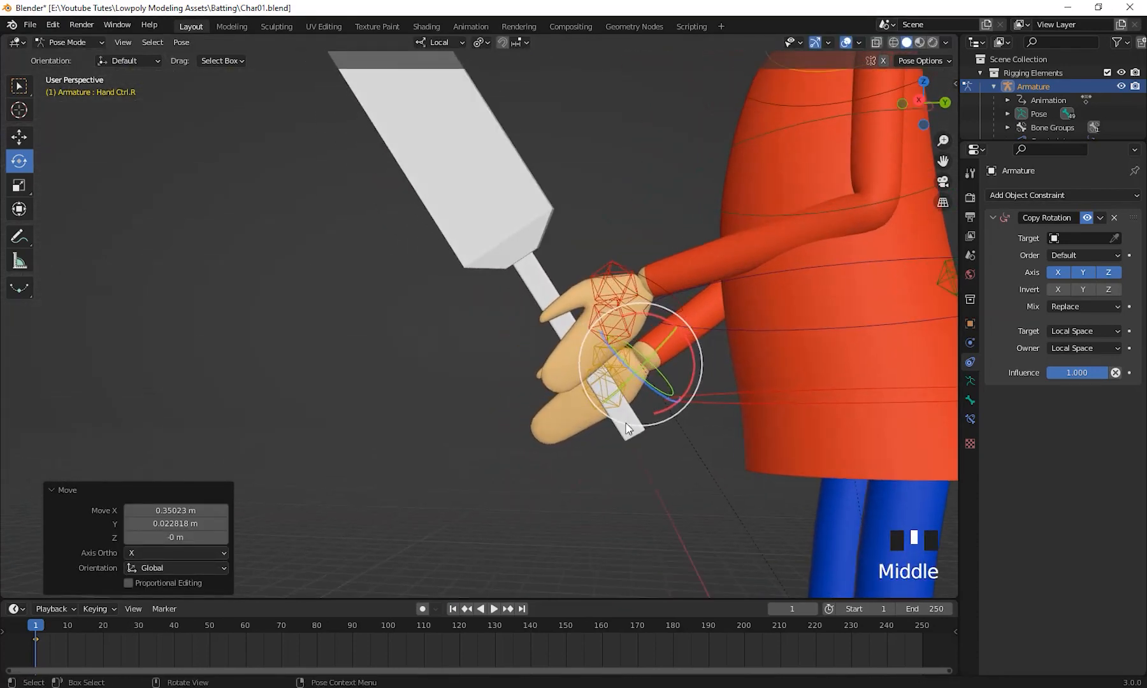
{"action": "left_click", "coordinate": [654, 280]}
{"action": "middle_click_drag", "start_coordinate": [655, 281], "coordinate": [781, 361]}
{"action": "middle_click_drag", "start_coordinate": [780, 361], "coordinate": [627, 468], "text": "shift"}
{"action": "key", "text": "g"}
{"action": "left_click", "coordinate": [741, 384]}
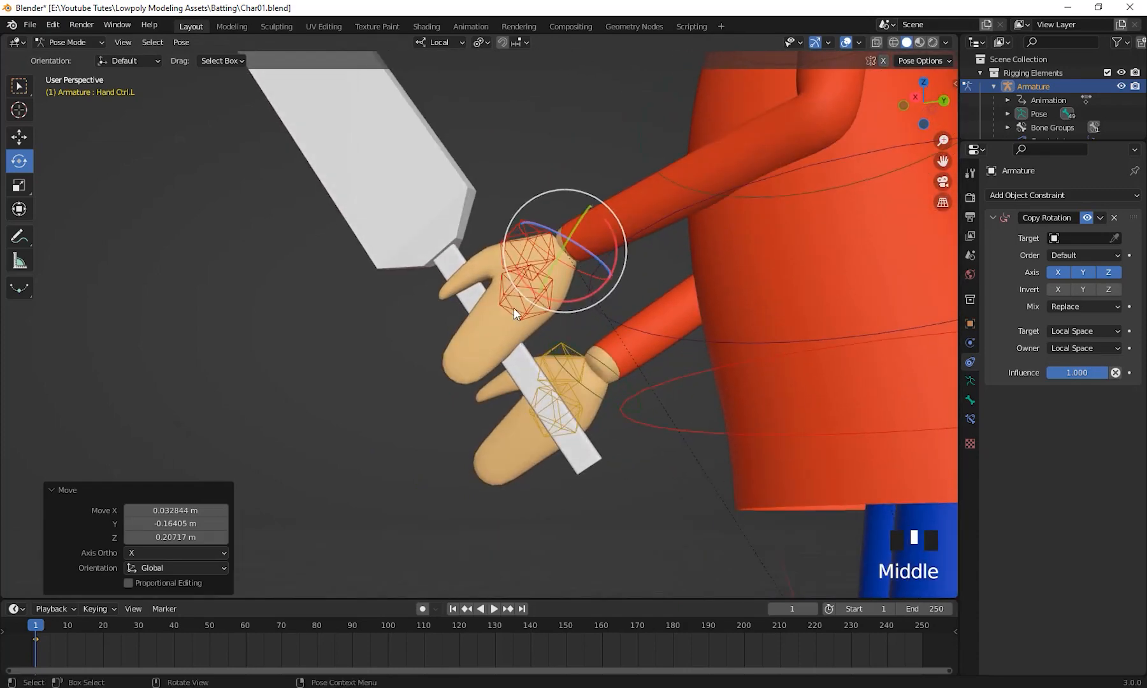
Step: Rotate Hand Ctrl.L about 16.7° around its local X axis and move it about -0.18 m in Y and -0.20 m in Z
{"action": "middle_click_drag", "start_coordinate": [517, 314], "coordinate": [598, 257]}
{"action": "left_click_drag", "start_coordinate": [598, 261], "coordinate": [592, 279]}
{"action": "middle_click_drag", "start_coordinate": [571, 337], "coordinate": [592, 326]}
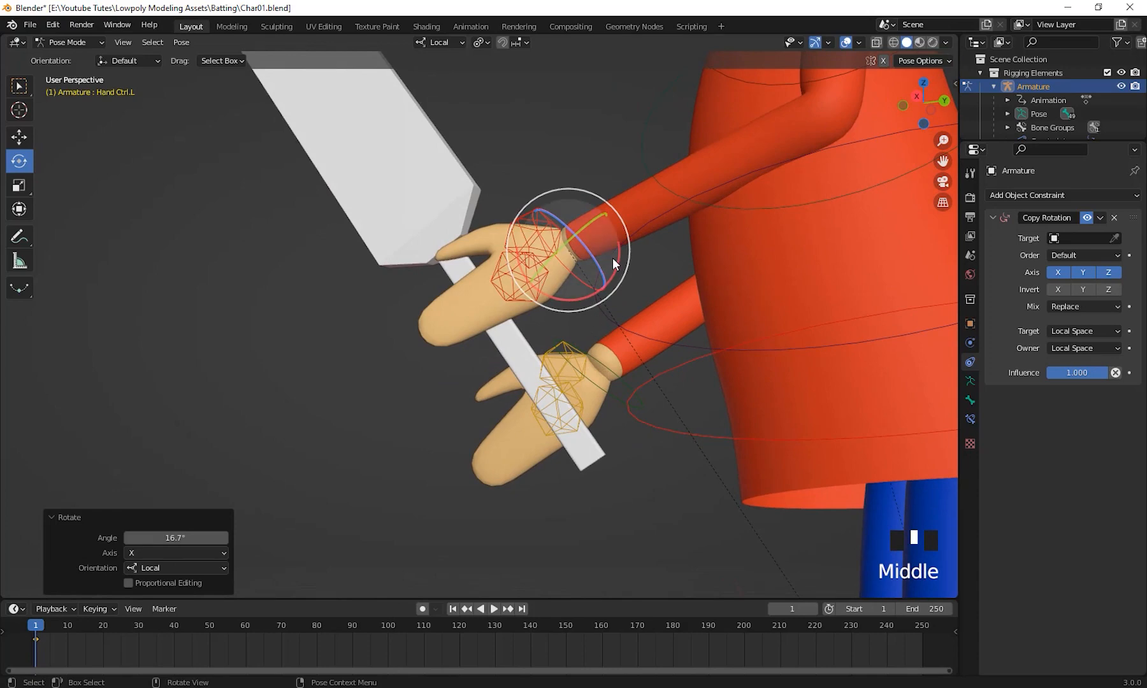
{"action": "middle_click_drag", "start_coordinate": [613, 259], "coordinate": [598, 256]}
{"action": "key", "text": "g"}
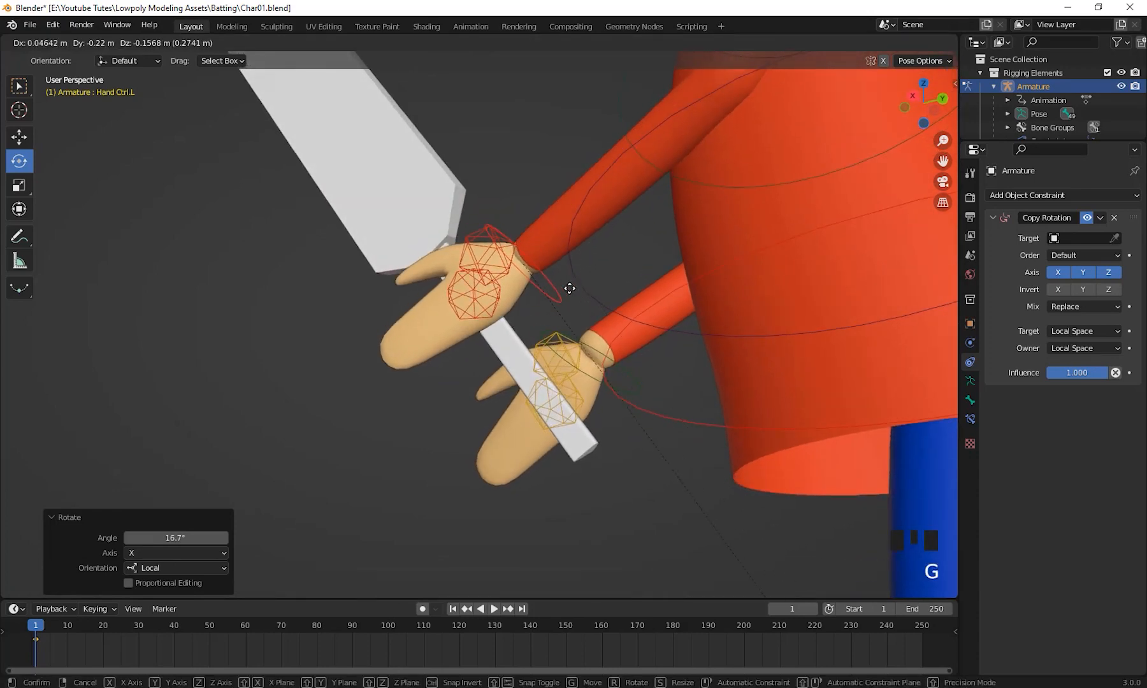
{"action": "left_click", "coordinate": [572, 288]}
Step: Curl the left fingers around the bat handle by rotating Finger Ctrl.L about -85.3° around its local Z axis
{"action": "middle_click_drag", "start_coordinate": [537, 348], "coordinate": [564, 350]}
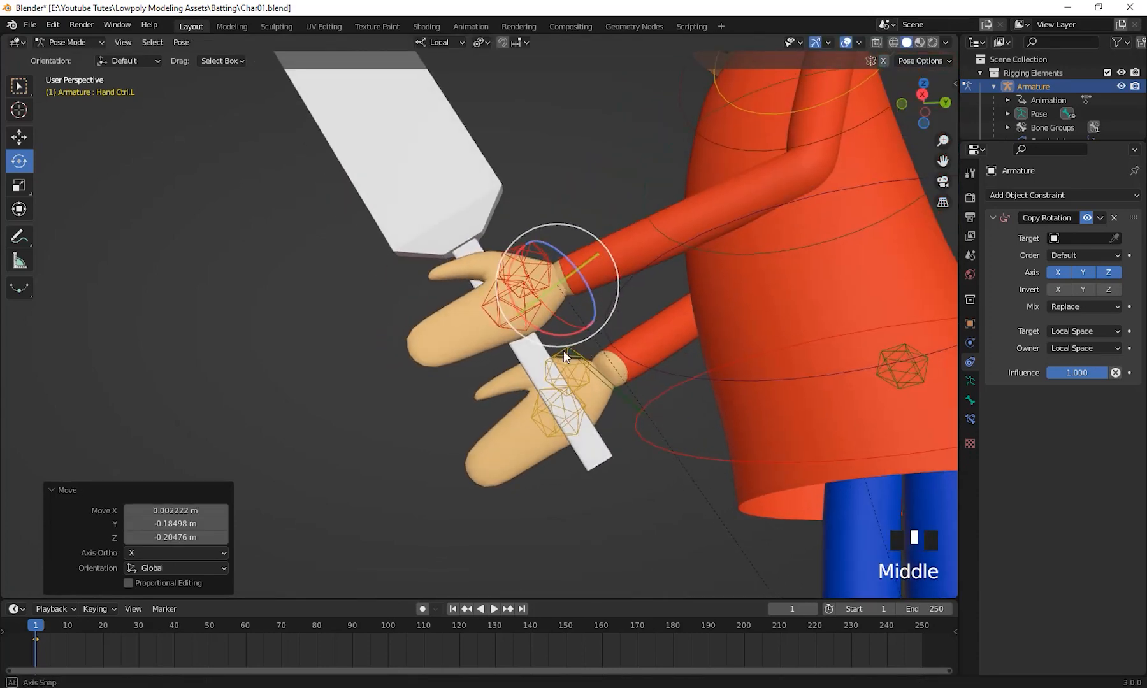
{"action": "left_click", "coordinate": [500, 316]}
{"action": "middle_click_drag", "start_coordinate": [500, 316], "coordinate": [453, 218]}
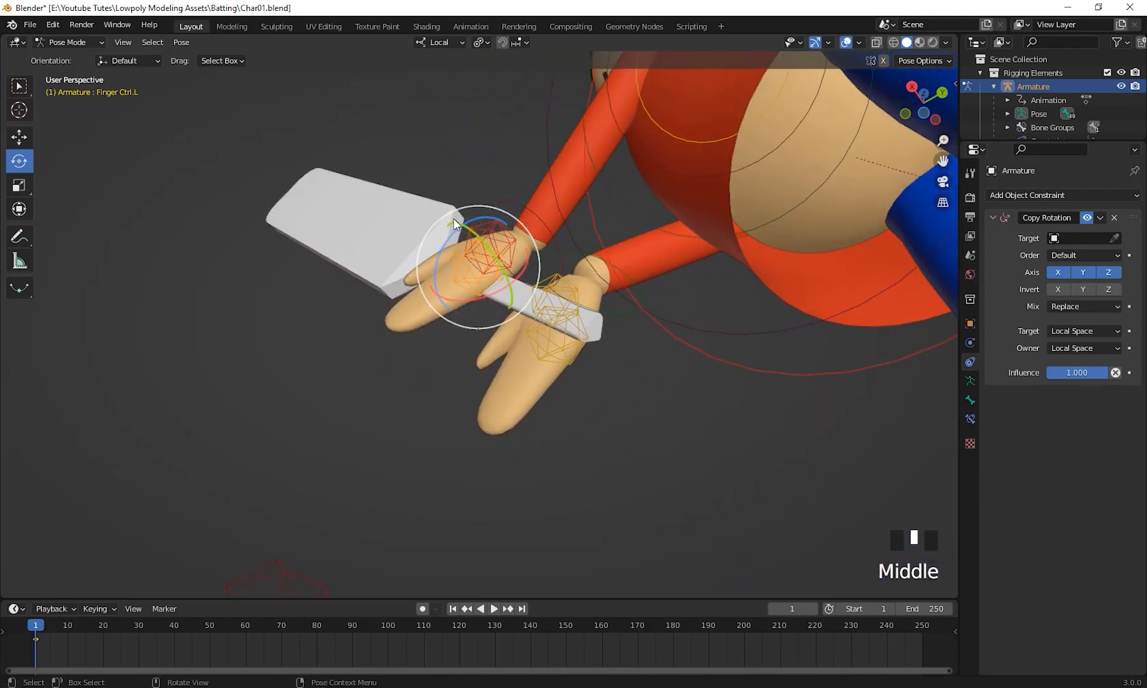
{"action": "left_click_drag", "start_coordinate": [454, 218], "coordinate": [449, 295]}
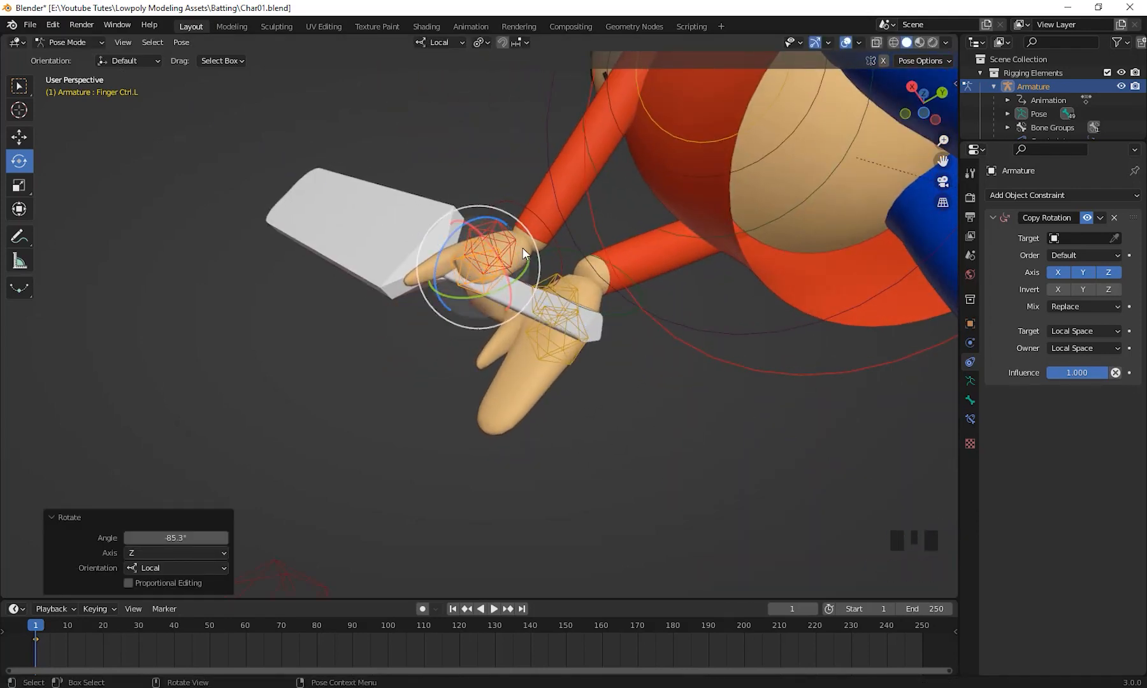
Step: Rotate the Hand Ctrl.L bone about -32.6° around its local Y axis and fine-tune its angle against the bat handle
{"action": "left_click", "coordinate": [492, 219]}
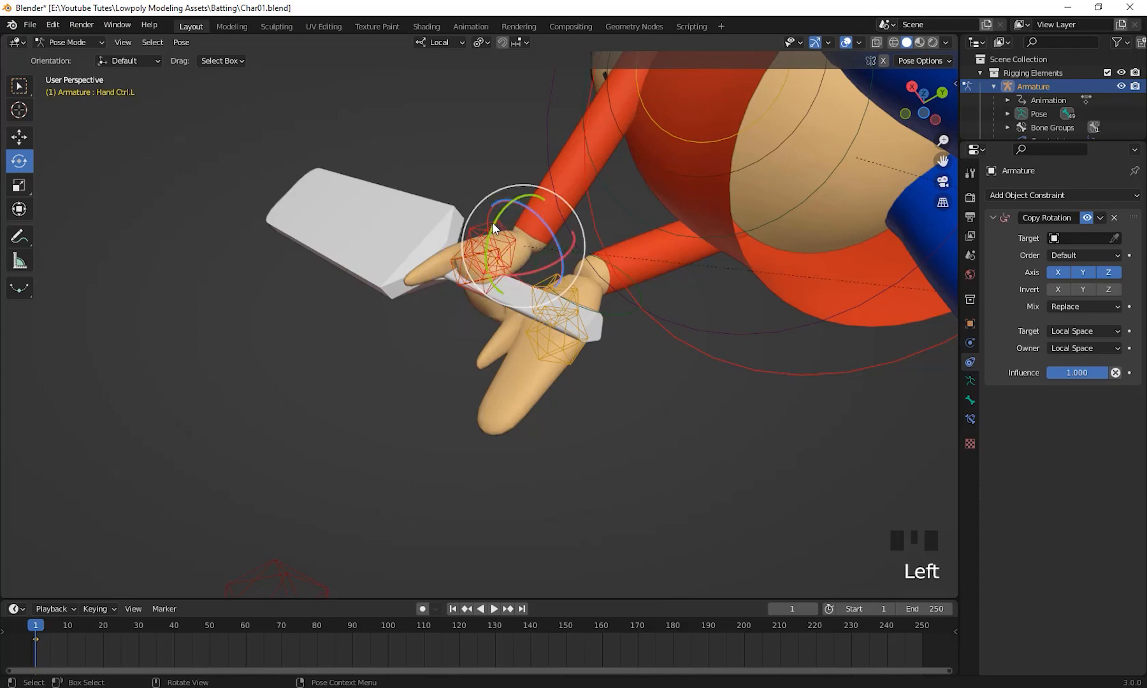
{"action": "left_click_drag", "start_coordinate": [492, 221], "coordinate": [509, 190]}
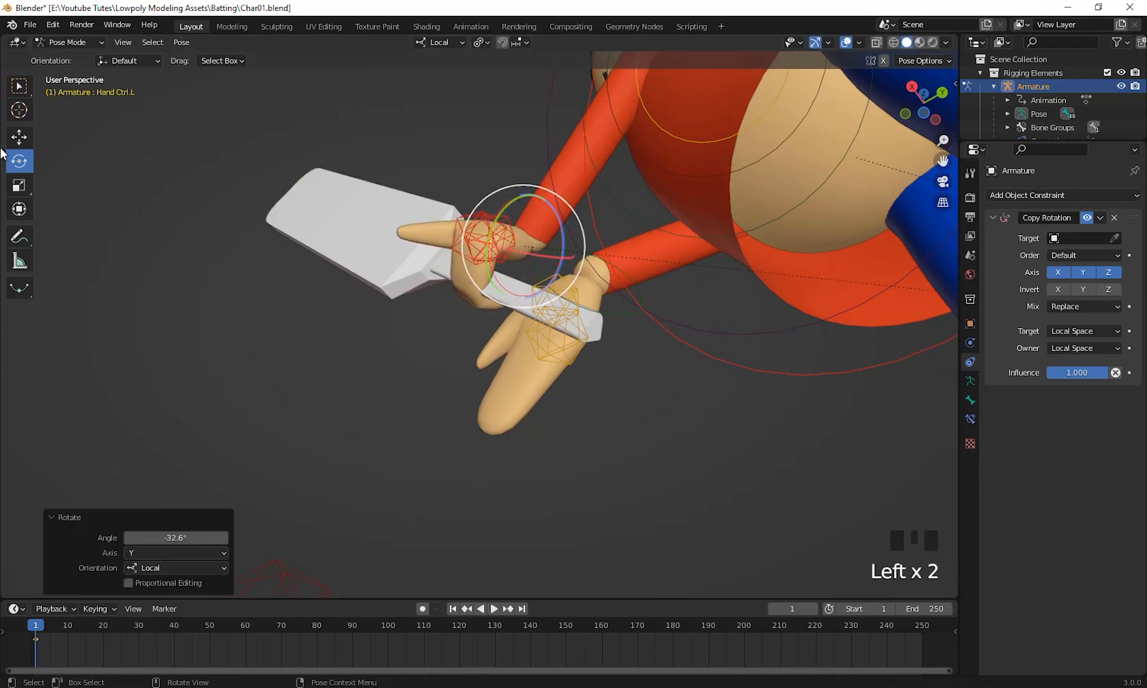
{"action": "left_click_drag", "start_coordinate": [528, 247], "coordinate": [522, 257]}
Step: Rotate the Thumb Ctrl.L bone toward the bat handle, turning it about -16.4° around its local Y axis
{"action": "middle_click_drag", "start_coordinate": [510, 197], "coordinate": [610, 326]}
{"action": "left_click", "coordinate": [480, 328]}
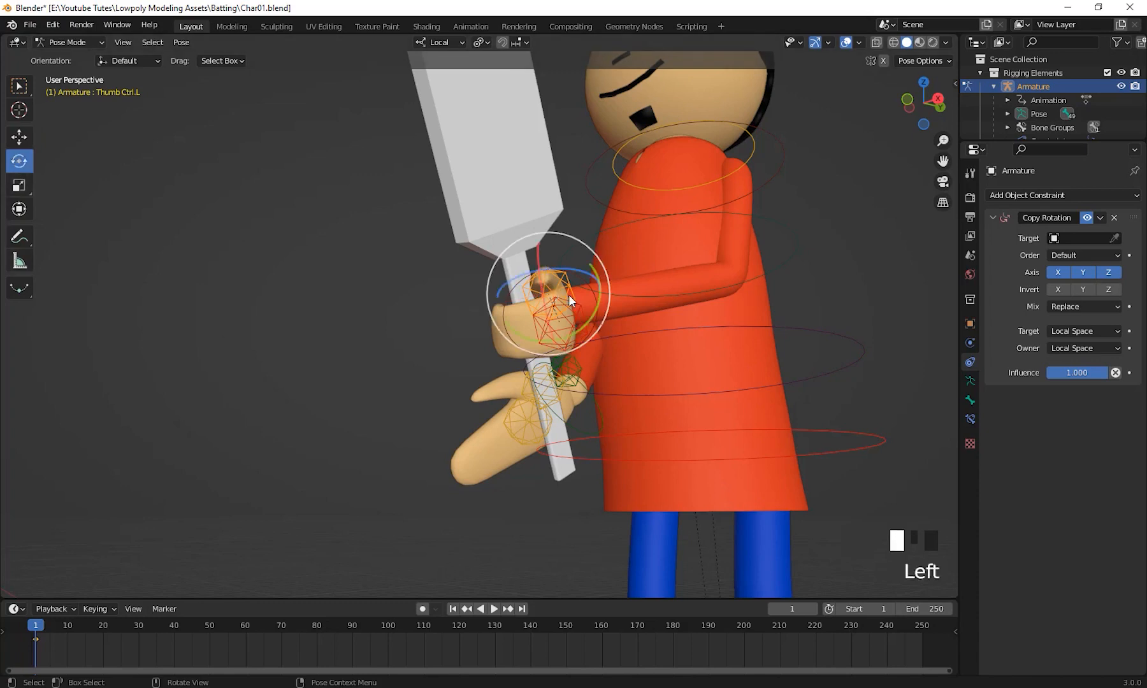
{"action": "left_click_drag", "start_coordinate": [590, 275], "coordinate": [563, 279]}
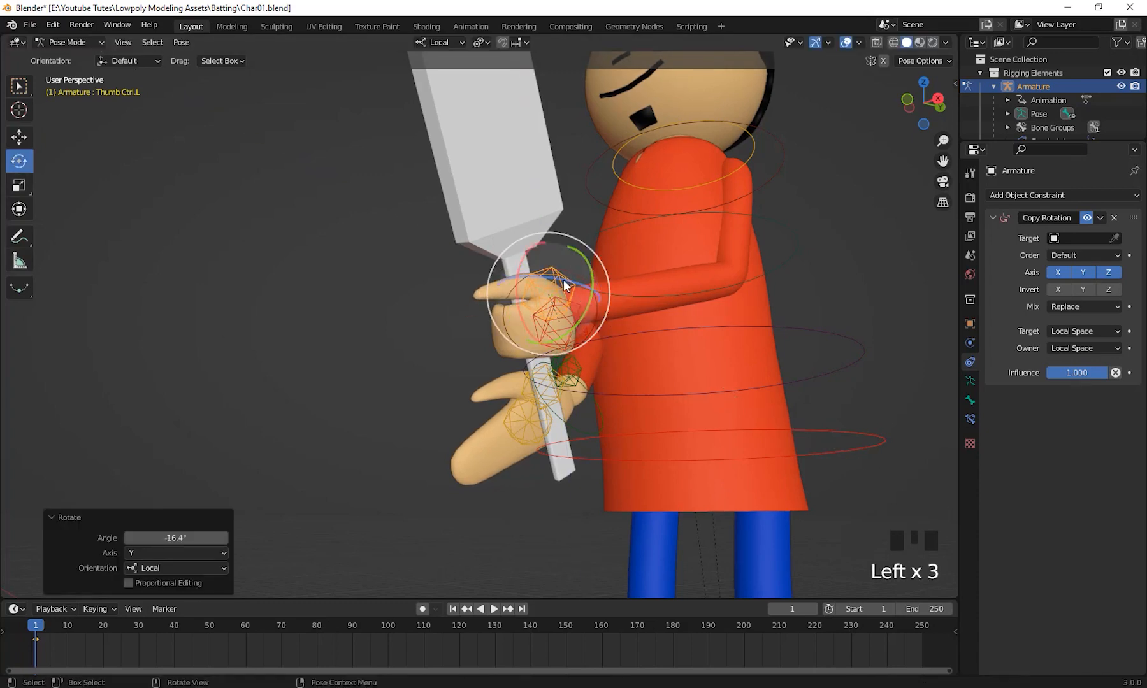
Step: Select the Hand Ctrl.R bone and examine the right hand's grip on the bat handle from the side and above
{"action": "scroll", "coordinate": [677, 428], "scroll_direction": "down", "scroll_amount": 2}
{"action": "middle_click_drag", "start_coordinate": [677, 428], "coordinate": [804, 494]}
{"action": "left_click", "coordinate": [575, 393]}
{"action": "scroll", "coordinate": [693, 452], "scroll_direction": "up", "scroll_amount": 2}
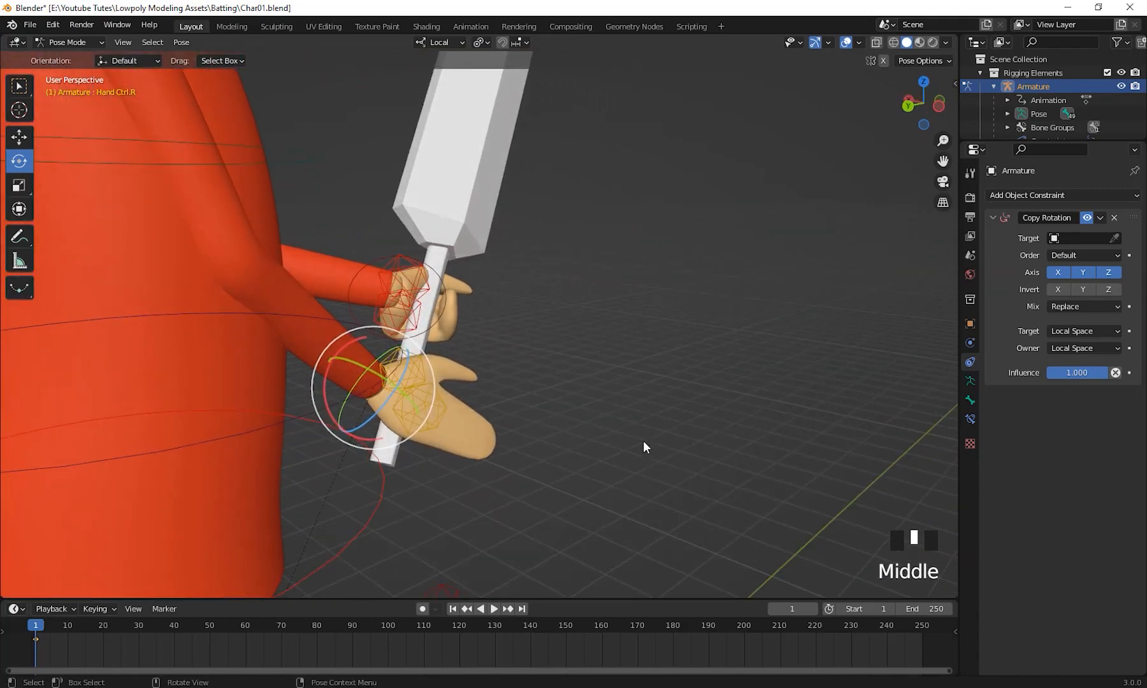
{"action": "middle_click_drag", "start_coordinate": [645, 445], "coordinate": [430, 358]}
Step: Select Hand Ctrl.L, undo a trial rotation, and rotate the bone about 49.5° around its local Y axis
{"action": "left_click", "coordinate": [441, 333]}
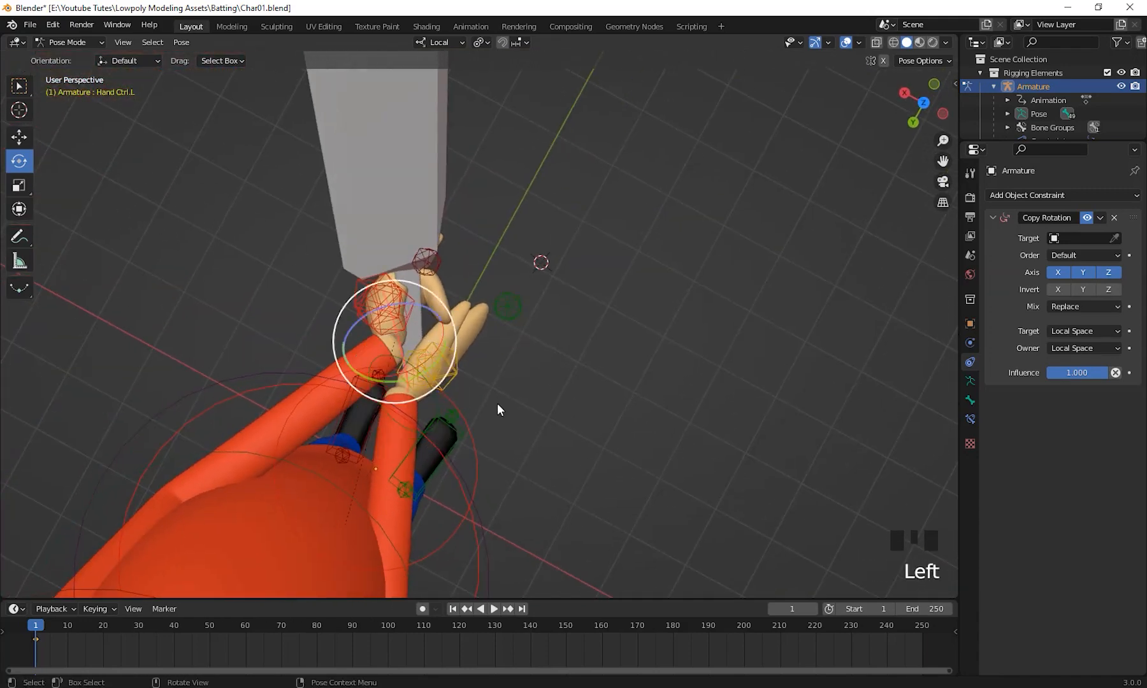
{"action": "middle_click_drag", "start_coordinate": [498, 404], "coordinate": [461, 397]}
{"action": "left_click_drag", "start_coordinate": [432, 366], "coordinate": [412, 374]}
{"action": "key", "text": "ctrl+z"}
{"action": "middle_click_drag", "start_coordinate": [454, 397], "coordinate": [441, 383]}
{"action": "left_click_drag", "start_coordinate": [438, 381], "coordinate": [403, 396]}
{"action": "middle_click_drag", "start_coordinate": [403, 396], "coordinate": [446, 372]}
{"action": "middle_click_drag", "start_coordinate": [246, 310], "coordinate": [472, 413]}
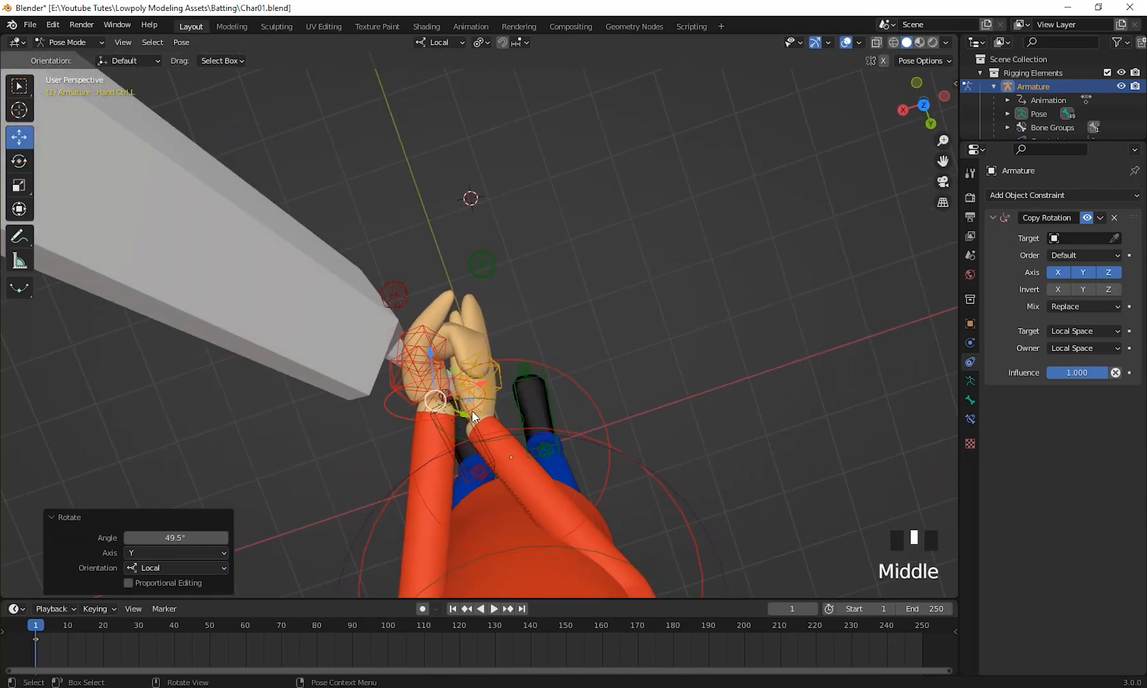
Step: Move the Hand Ctrl.L bone to adjust the left hand's position against the bat handle, checking the placement from above and the front
{"action": "left_click_drag", "start_coordinate": [439, 401], "coordinate": [390, 471]}
{"action": "middle_click_drag", "start_coordinate": [390, 472], "coordinate": [270, 295]}
{"action": "left_click_drag", "start_coordinate": [565, 292], "coordinate": [546, 320]}
{"action": "middle_click_drag", "start_coordinate": [549, 324], "coordinate": [574, 524]}
{"action": "left_click", "coordinate": [522, 382]}
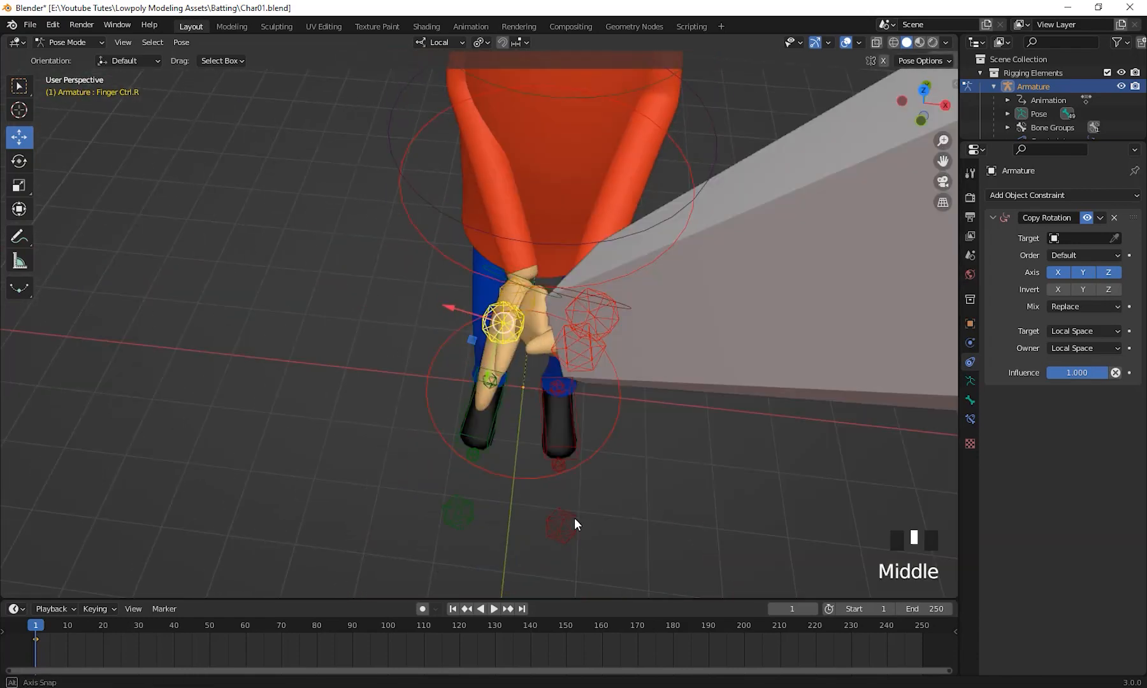
Step: Select the Hand Ctrl.R bone and rotate it in several passes, finishing with 28° around its local Y axis
{"action": "middle_click_drag", "start_coordinate": [571, 384], "coordinate": [502, 408], "text": "shift"}
{"action": "left_click", "coordinate": [484, 367]}
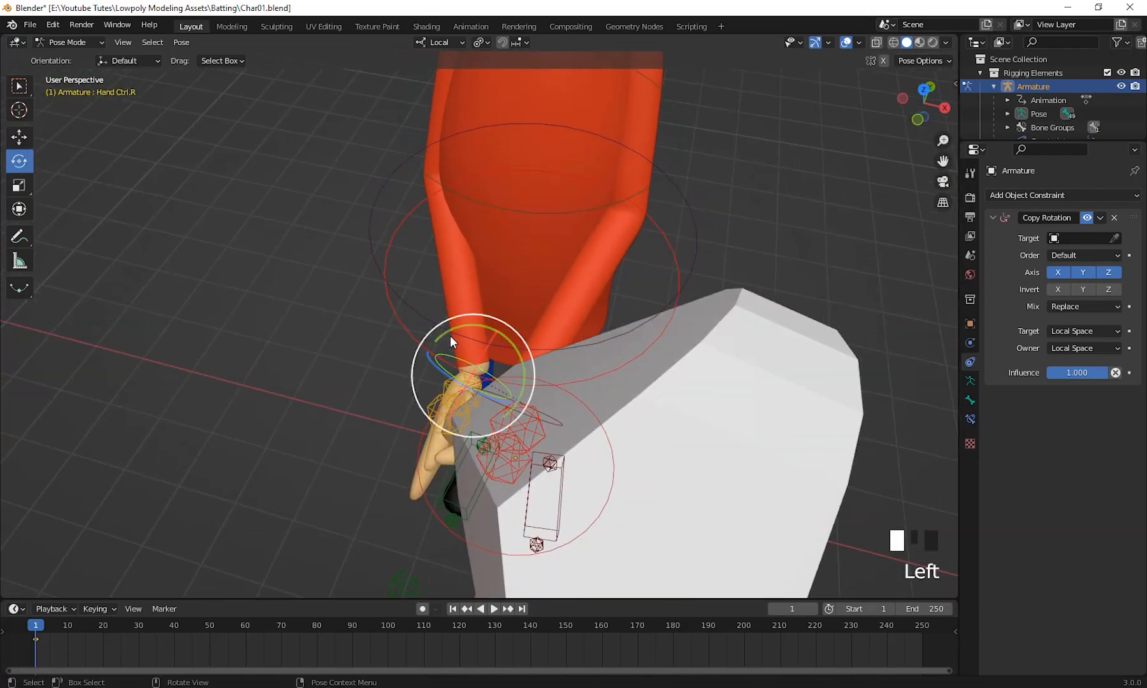
{"action": "left_click_drag", "start_coordinate": [451, 326], "coordinate": [455, 352]}
{"action": "middle_click_drag", "start_coordinate": [455, 351], "coordinate": [560, 260]}
{"action": "left_click_drag", "start_coordinate": [528, 424], "coordinate": [533, 392]}
{"action": "middle_click_drag", "start_coordinate": [525, 429], "coordinate": [385, 502]}
{"action": "left_click_drag", "start_coordinate": [506, 407], "coordinate": [491, 435]}
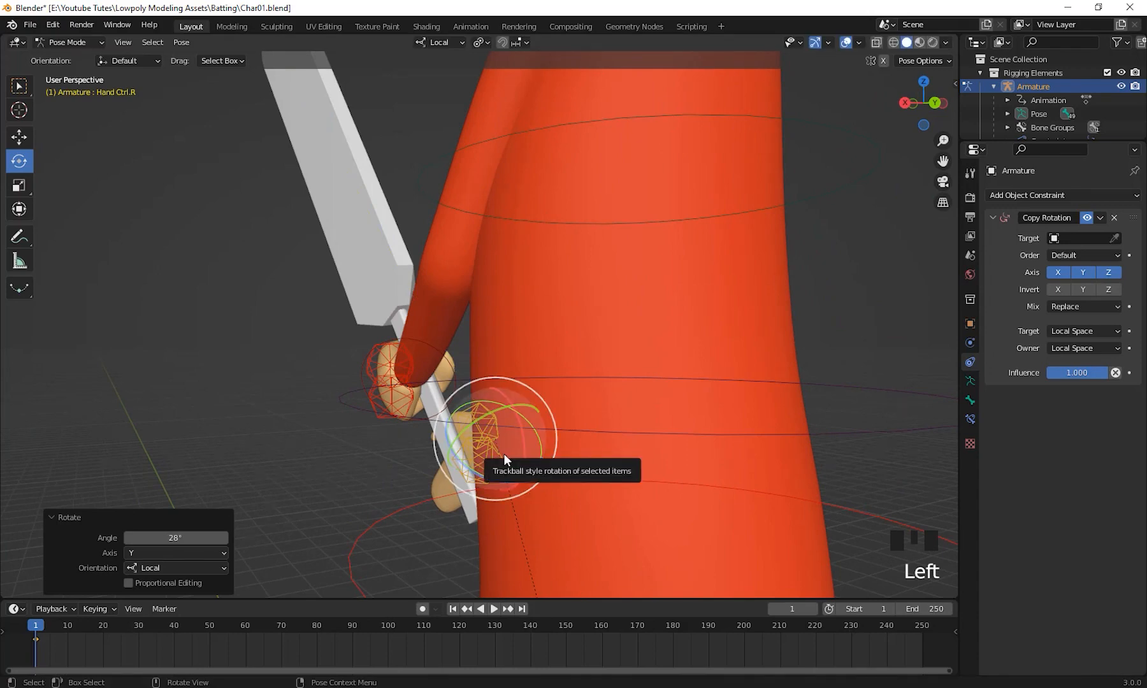
Step: In Object Mode, slide the bat about 0.69 m along its local Z axis so its handle extends farther below the hands
{"action": "middle_click_drag", "start_coordinate": [507, 420], "coordinate": [585, 470]}
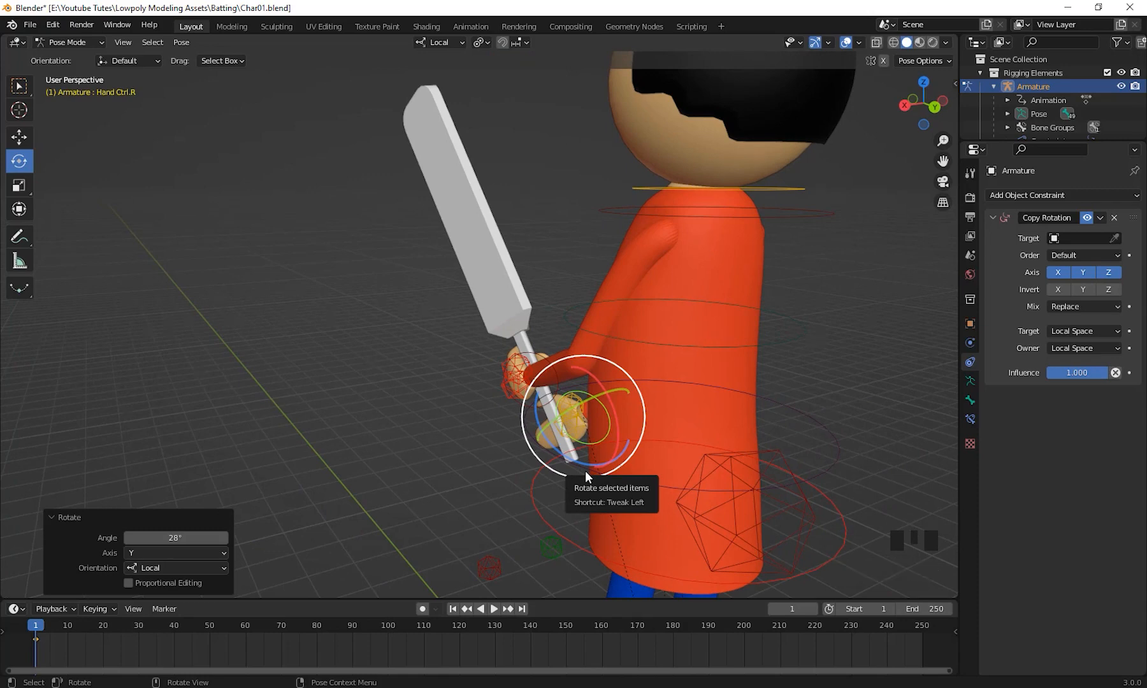
{"action": "middle_click_drag", "start_coordinate": [428, 388], "coordinate": [741, 325], "text": "shift"}
{"action": "scroll", "coordinate": [708, 387], "scroll_direction": "up", "scroll_amount": 2}
{"action": "middle_click_drag", "start_coordinate": [708, 387], "coordinate": [649, 334], "text": "shift"}
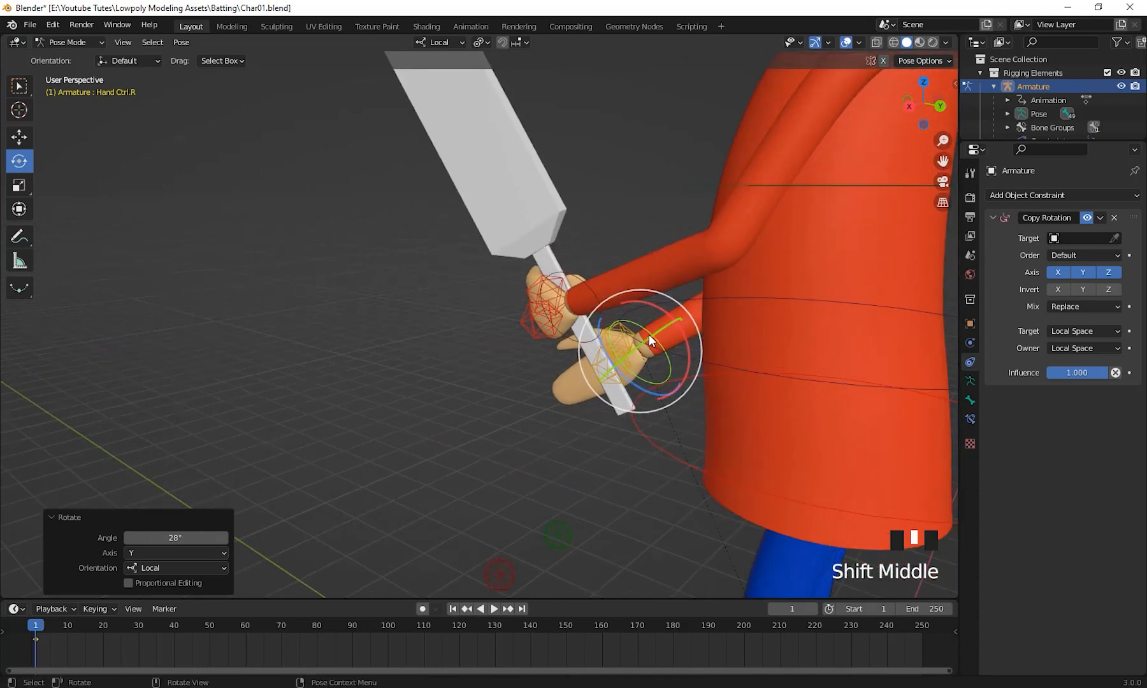
{"action": "scroll", "coordinate": [674, 382], "scroll_direction": "up", "scroll_amount": 2}
{"action": "left_click", "coordinate": [606, 461]}
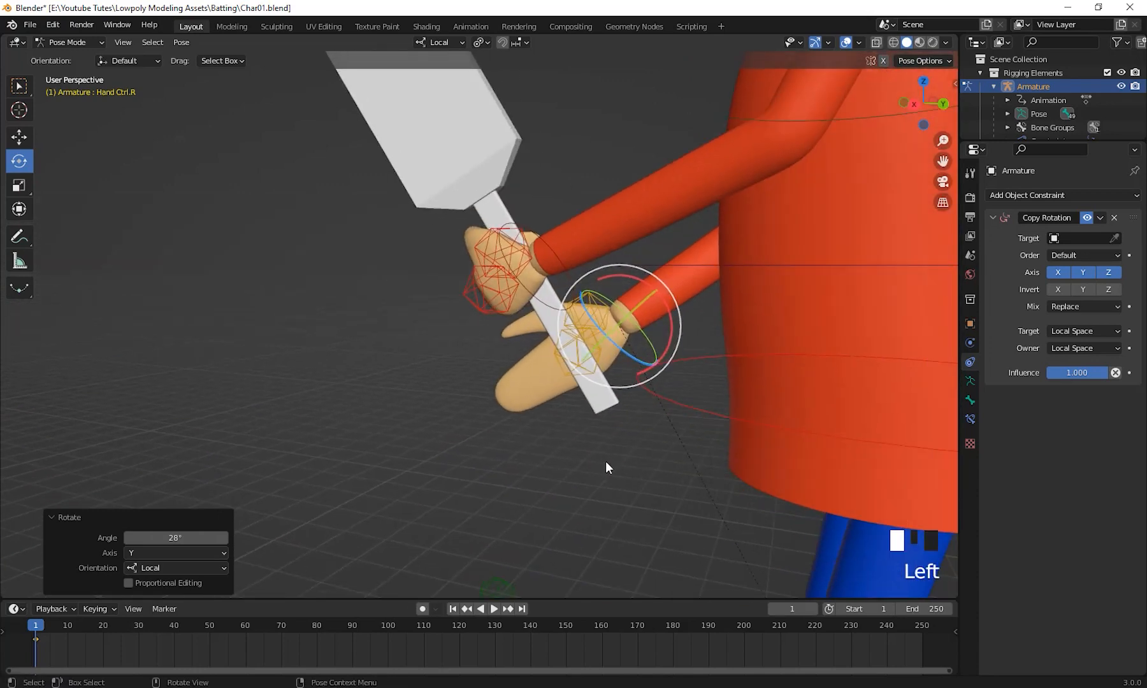
{"action": "left_click", "coordinate": [651, 345]}
{"action": "middle_click_drag", "start_coordinate": [630, 398], "coordinate": [592, 413], "text": "shift"}
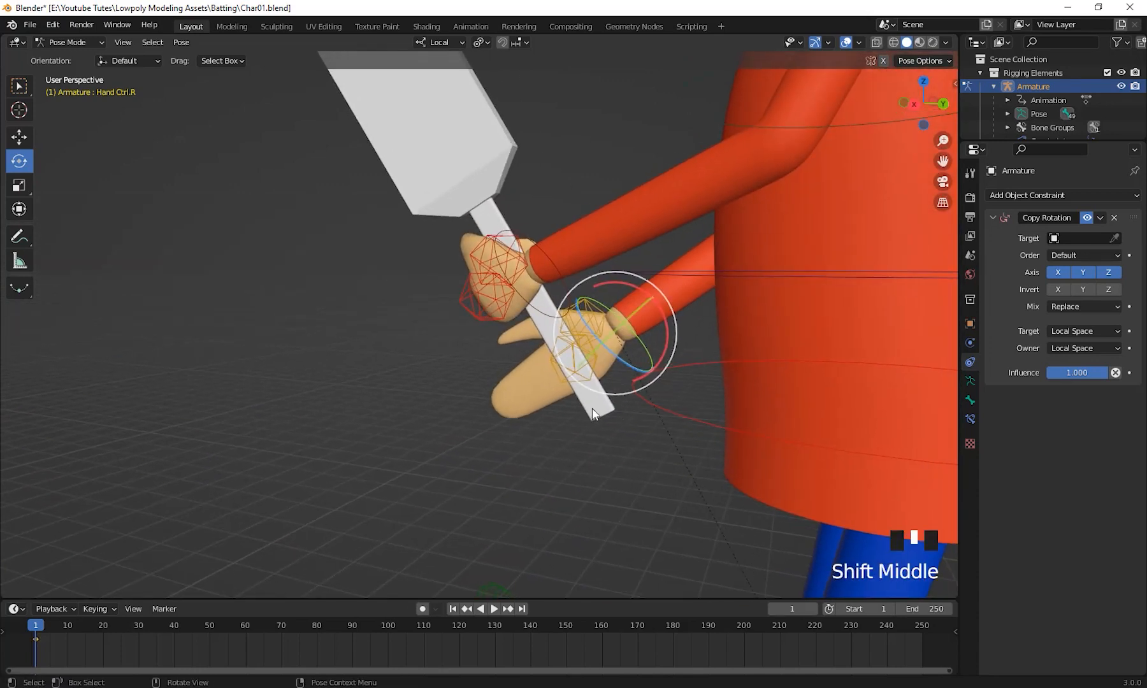
{"action": "left_click", "coordinate": [78, 43]}
{"action": "left_click", "coordinate": [81, 56]}
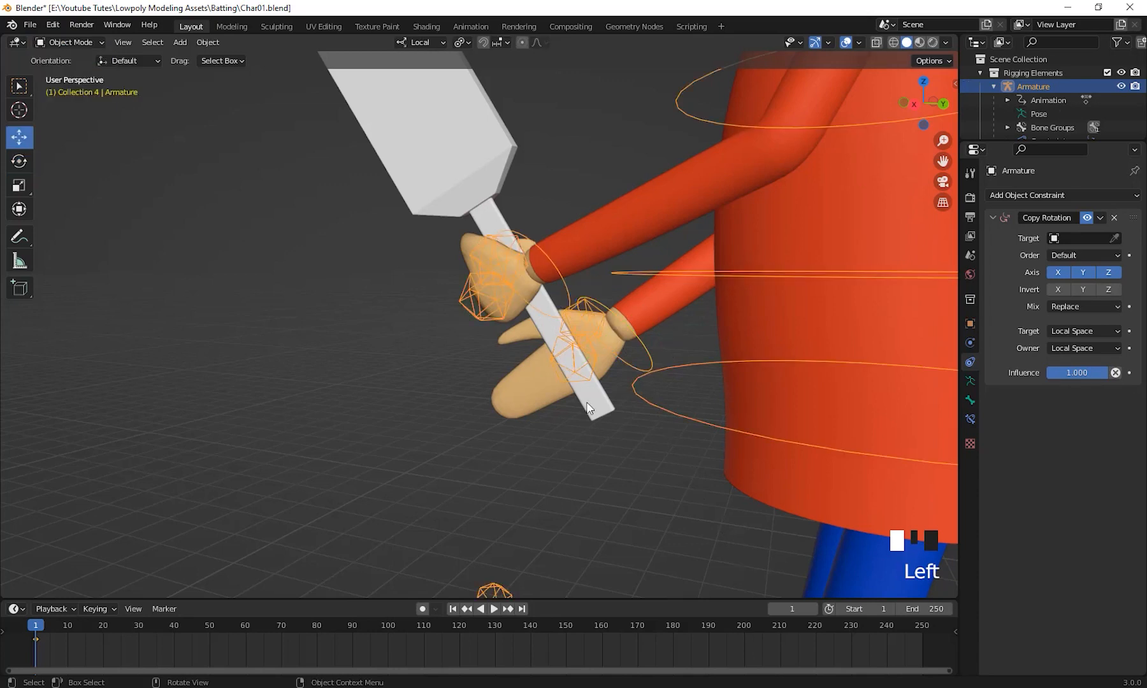
{"action": "left_click", "coordinate": [603, 411]}
{"action": "left_click_drag", "start_coordinate": [551, 329], "coordinate": [598, 413]}
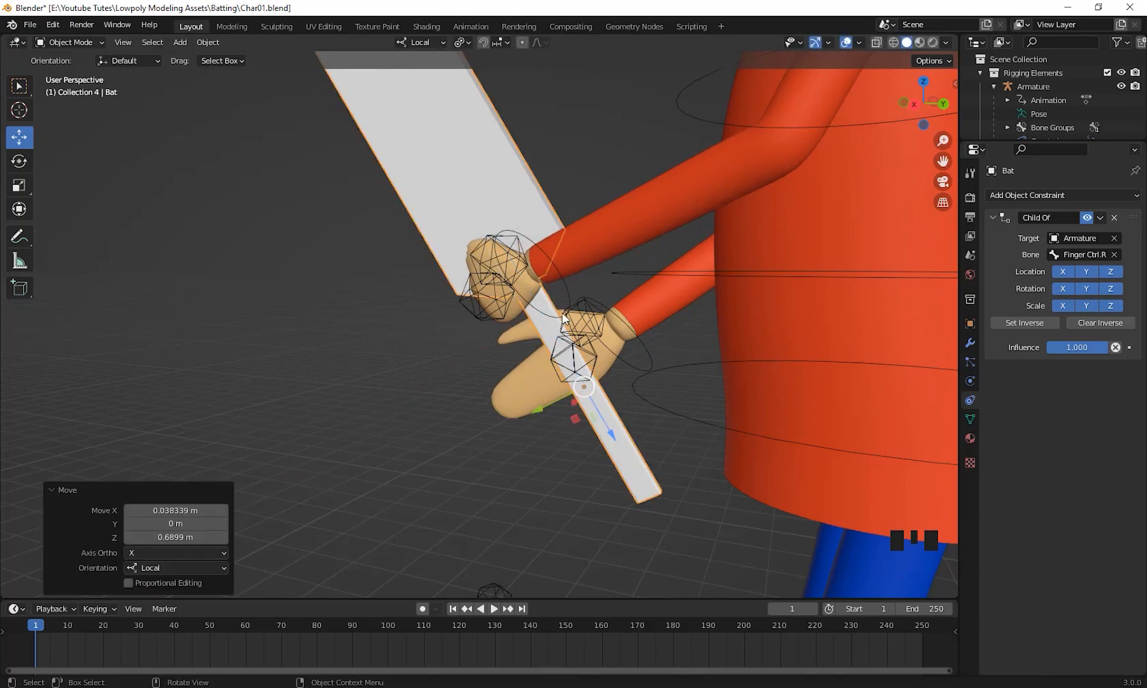
Step: Return the armature to Pose Mode and move the Hand Ctrl.L bone down the handle, below the right hand
{"action": "left_click", "coordinate": [564, 301]}
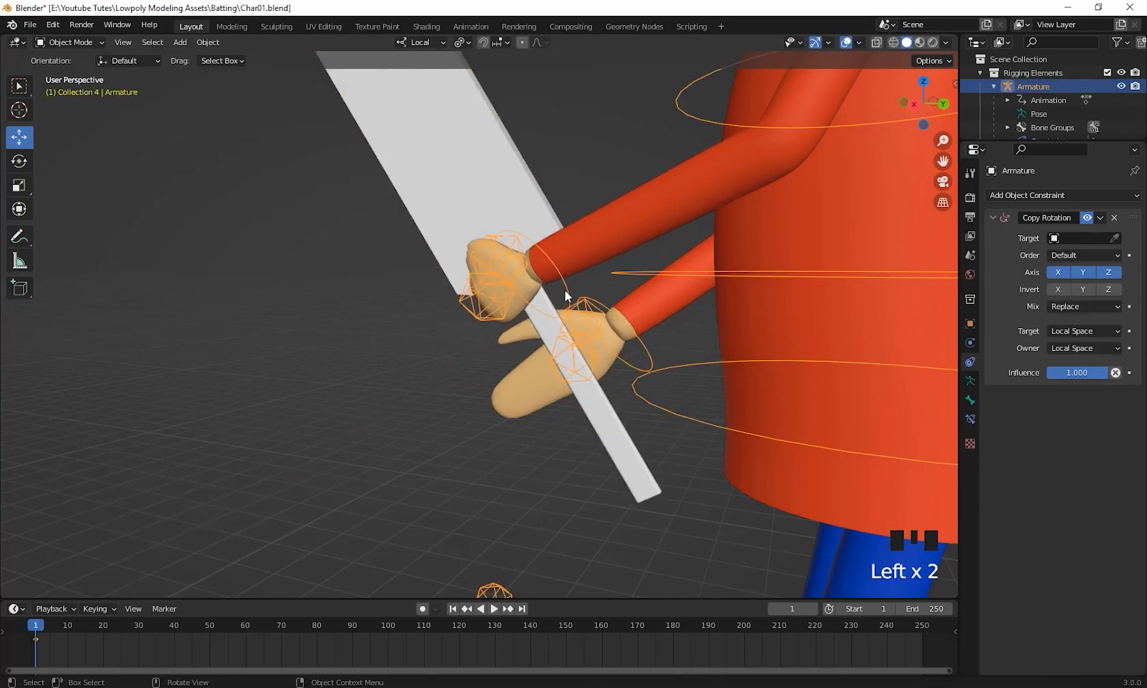
{"action": "left_click", "coordinate": [71, 88]}
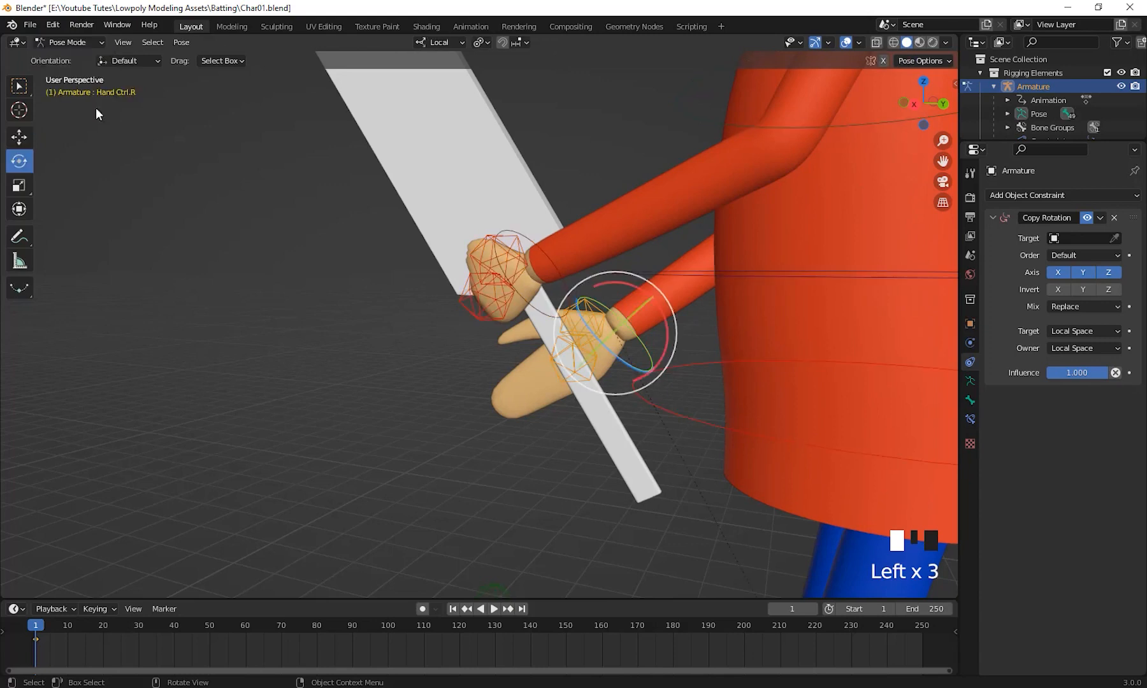
{"action": "left_click", "coordinate": [559, 275]}
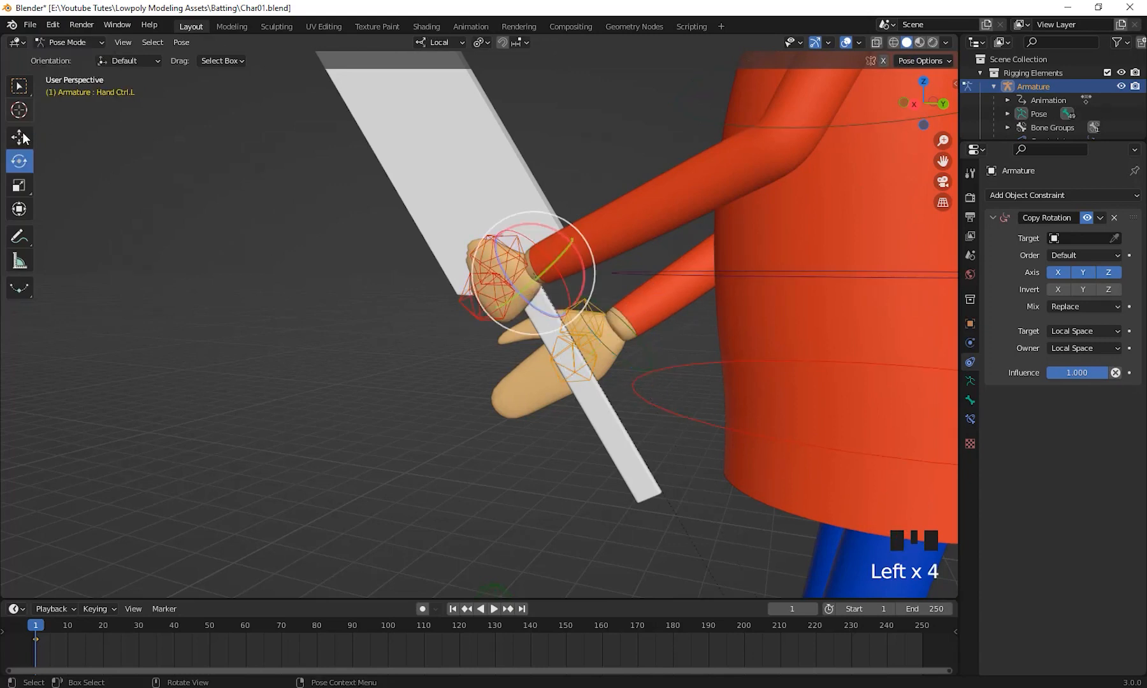
{"action": "left_click_drag", "start_coordinate": [540, 273], "coordinate": [625, 367]}
Step: Move the Hand Ctrl.R bone up the handle above the left hand and rotate it -5.18° in the view plane
{"action": "left_click", "coordinate": [602, 324]}
{"action": "left_click", "coordinate": [624, 387]}
{"action": "left_click", "coordinate": [620, 303]}
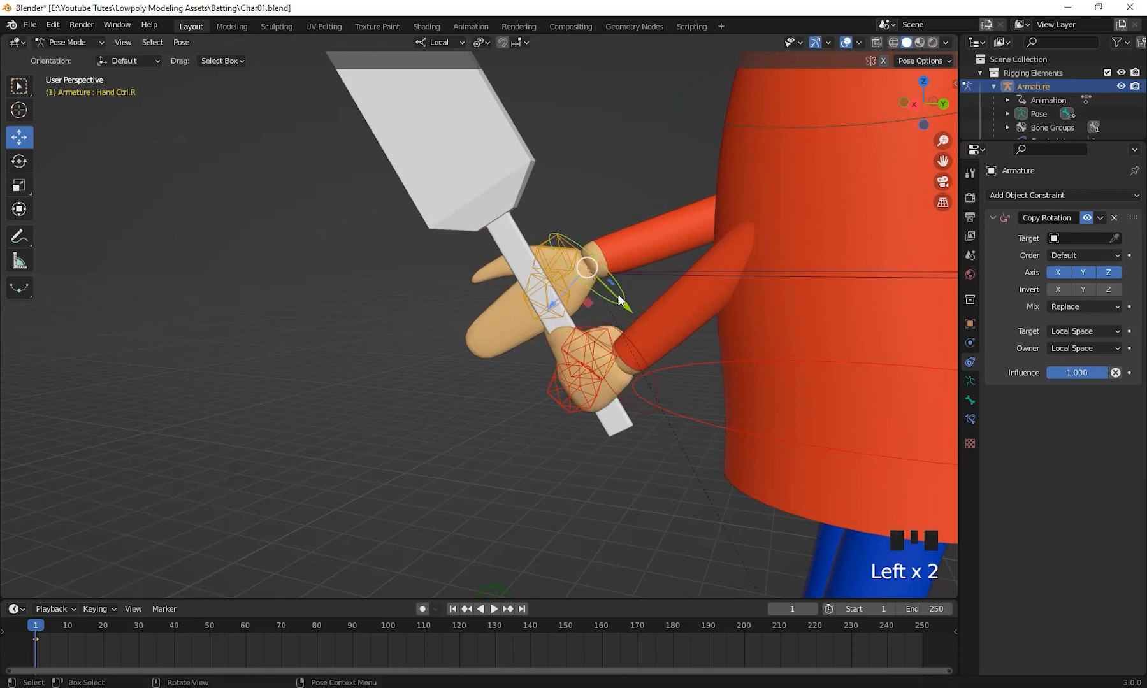
{"action": "key", "text": "r"}
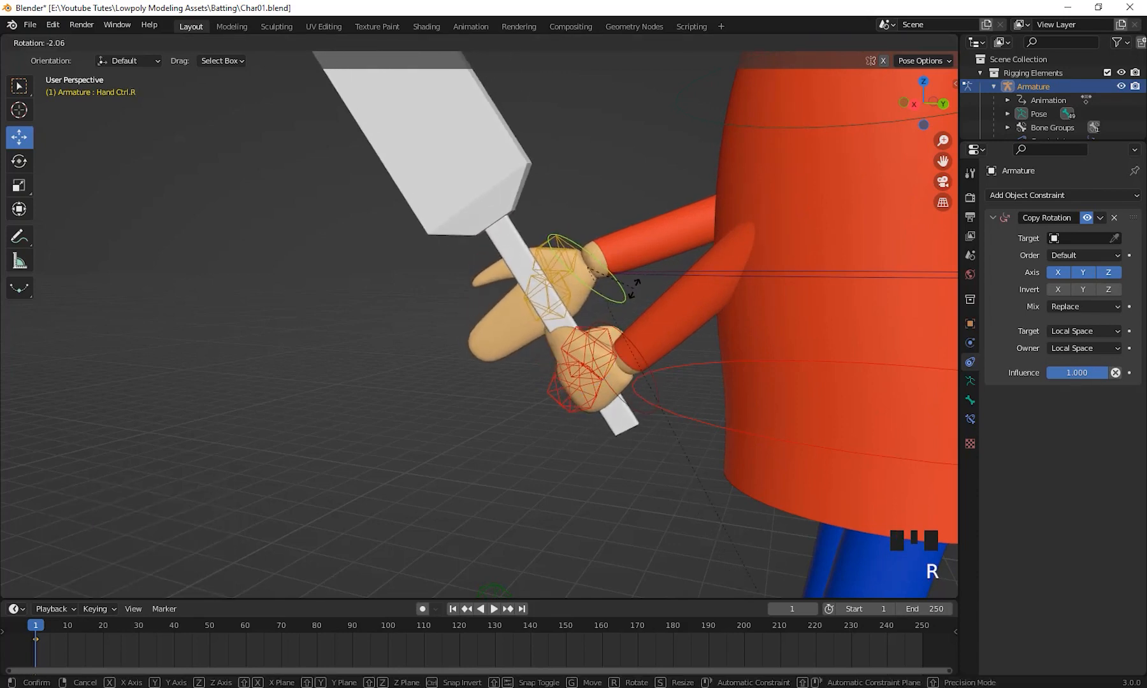
{"action": "left_click", "coordinate": [635, 293]}
Step: Rotate the Finger Ctrl.R bone 81.4° around its local Z axis to curl the right fingers, and select Hand Ctrl.R
{"action": "middle_click_drag", "start_coordinate": [634, 301], "coordinate": [590, 406]}
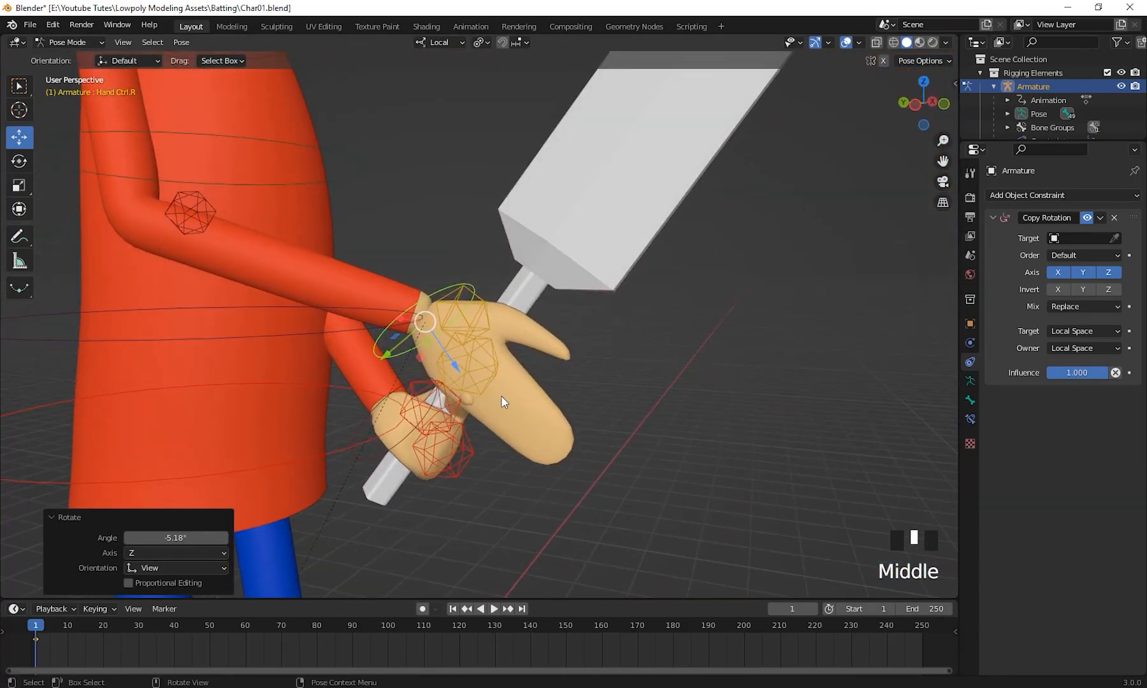
{"action": "middle_click_drag", "start_coordinate": [502, 400], "coordinate": [396, 263]}
{"action": "left_click", "coordinate": [470, 355]}
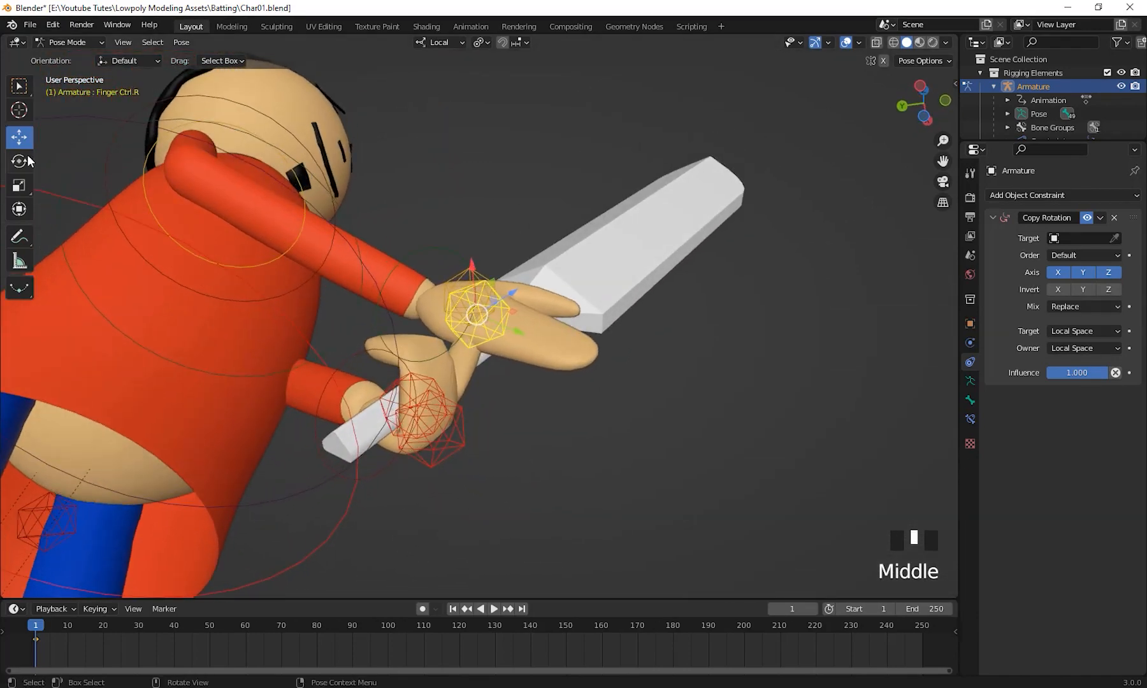
{"action": "middle_click_drag", "start_coordinate": [454, 412], "coordinate": [555, 295]}
{"action": "left_click_drag", "start_coordinate": [527, 324], "coordinate": [530, 362]}
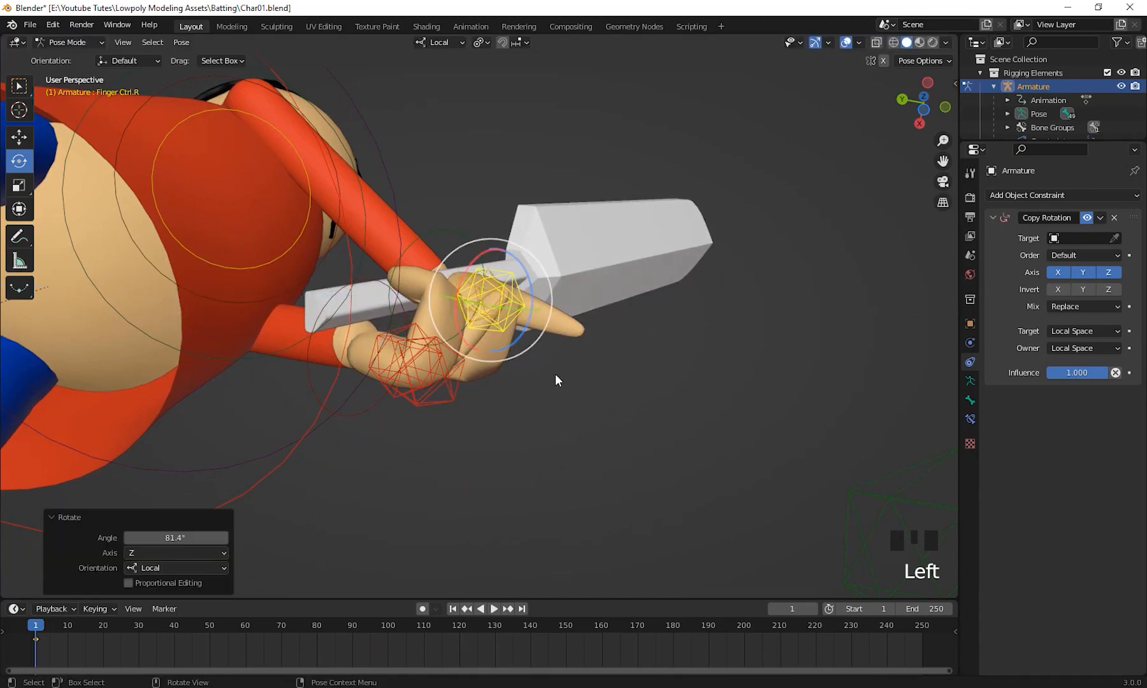
{"action": "middle_click_drag", "start_coordinate": [554, 373], "coordinate": [511, 372]}
{"action": "left_click", "coordinate": [507, 372]}
{"action": "left_click_drag", "start_coordinate": [496, 396], "coordinate": [537, 407]}
{"action": "middle_click_drag", "start_coordinate": [537, 407], "coordinate": [168, 139], "text": "shift"}
{"action": "left_click", "coordinate": [404, 382]}
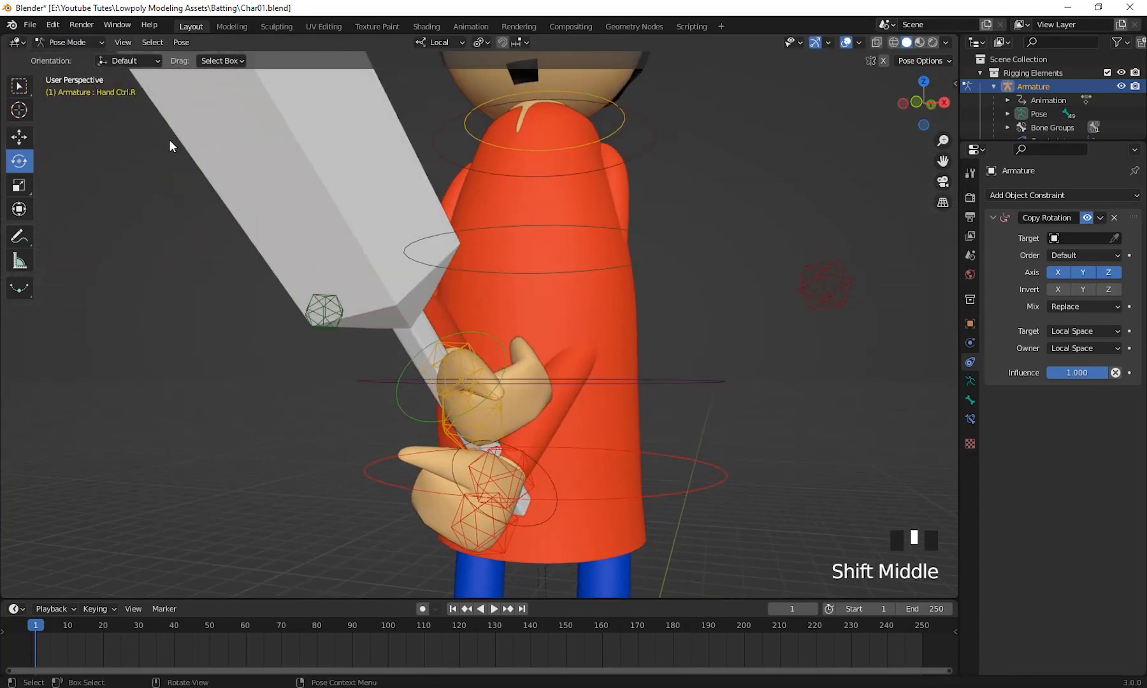
Step: In Object Mode, select the bat and shift its handle into the right hand's grip, checking it from several angles
{"action": "left_click", "coordinate": [70, 42]}
{"action": "left_click", "coordinate": [61, 56]}
{"action": "left_click", "coordinate": [405, 300]}
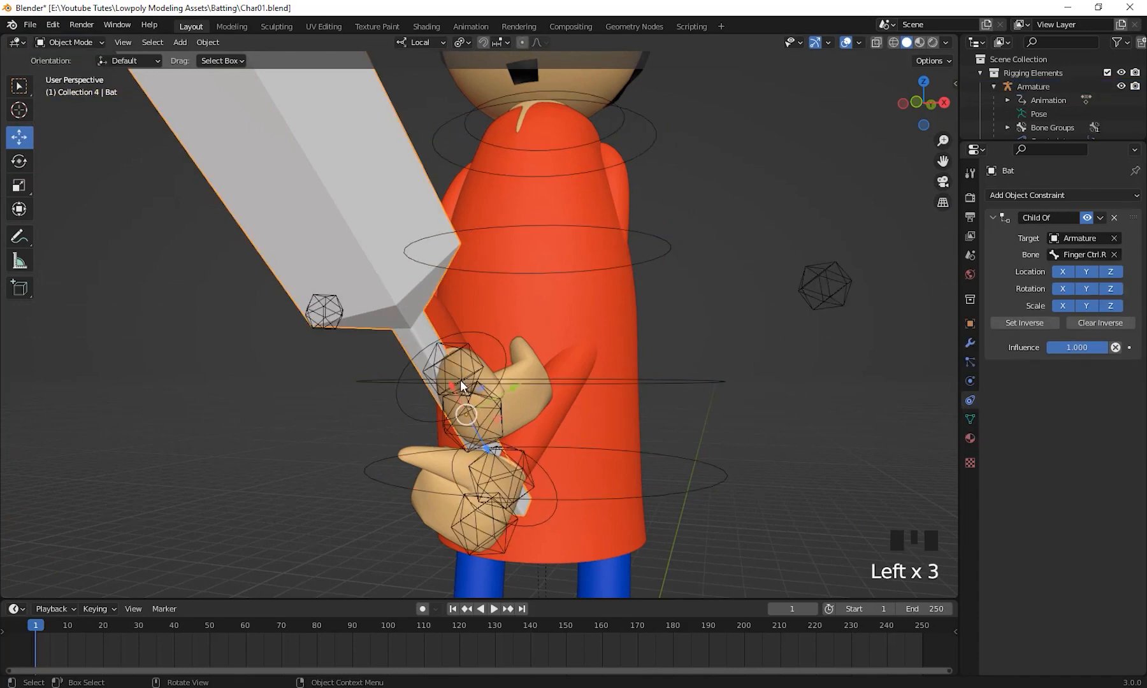
{"action": "left_click_drag", "start_coordinate": [505, 395], "coordinate": [530, 388]}
{"action": "middle_click_drag", "start_coordinate": [530, 387], "coordinate": [301, 571]}
{"action": "scroll", "coordinate": [575, 422], "scroll_direction": "up", "scroll_amount": 2}
{"action": "middle_click_drag", "start_coordinate": [574, 421], "coordinate": [457, 426]}
{"action": "left_click_drag", "start_coordinate": [457, 426], "coordinate": [532, 444]}
{"action": "middle_click_drag", "start_coordinate": [533, 444], "coordinate": [641, 312]}
Step: Back in the armature's Pose Mode, move Hand Ctrl.L about 0.397, 0.200 and 0.036 m in global X, Y and Z onto the handle
{"action": "left_click", "coordinate": [639, 379]}
{"action": "middle_click_drag", "start_coordinate": [639, 379], "coordinate": [535, 325]}
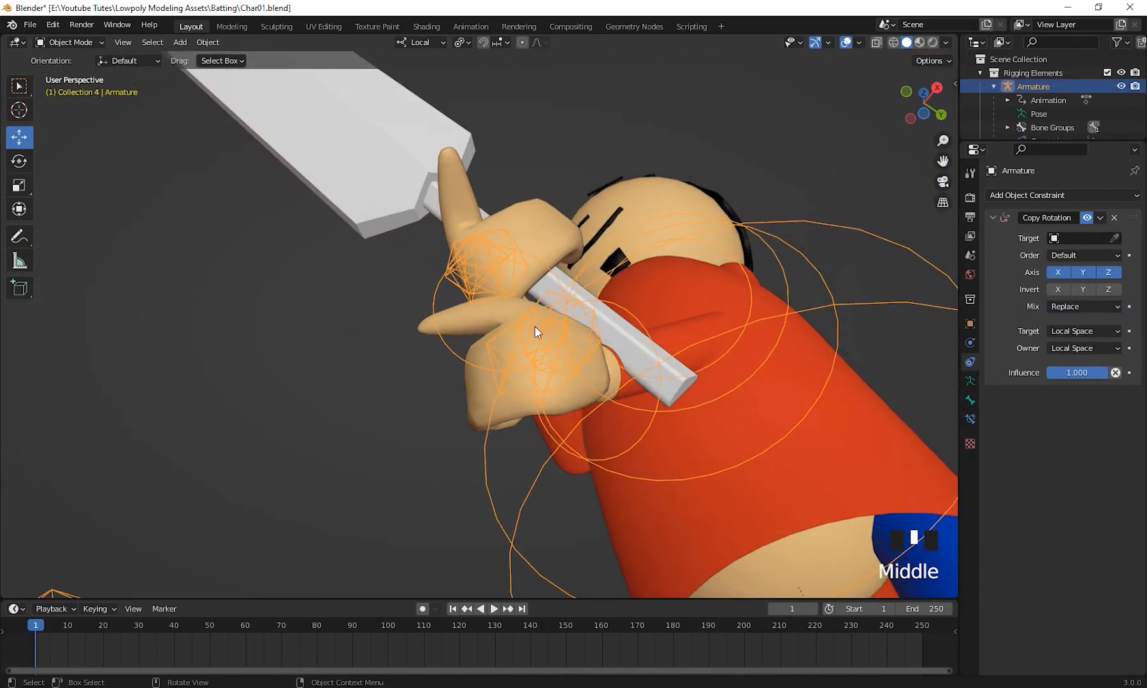
{"action": "left_click", "coordinate": [95, 44]}
{"action": "left_click", "coordinate": [88, 86]}
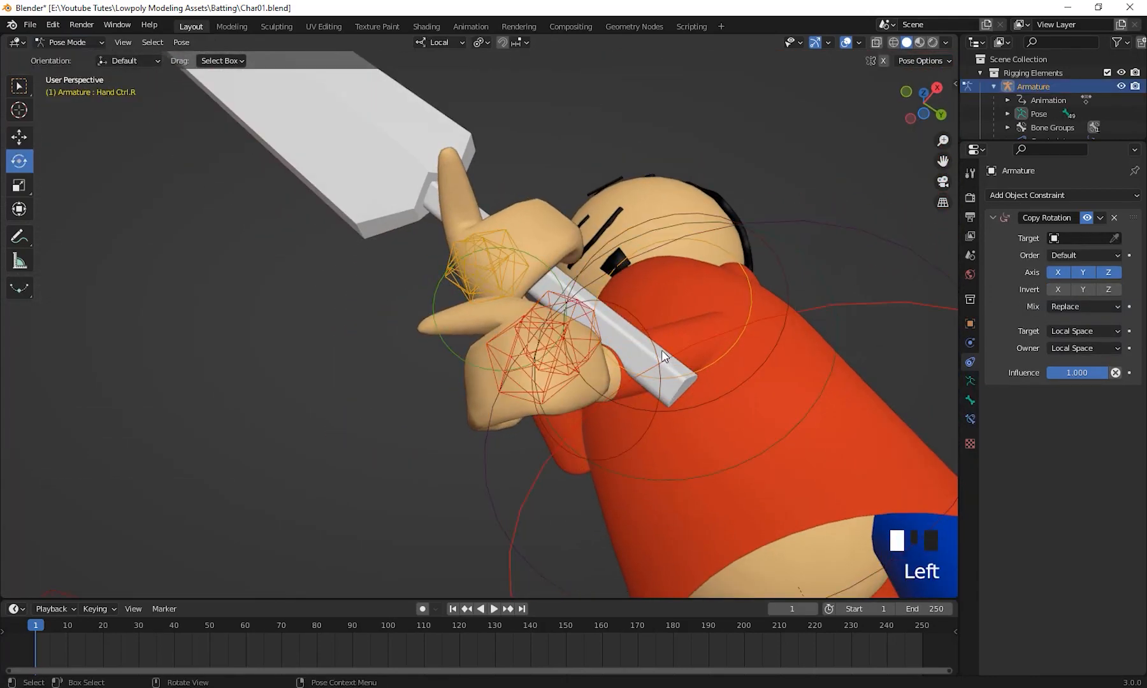
{"action": "left_click", "coordinate": [651, 348]}
{"action": "middle_click_drag", "start_coordinate": [651, 347], "coordinate": [669, 363]}
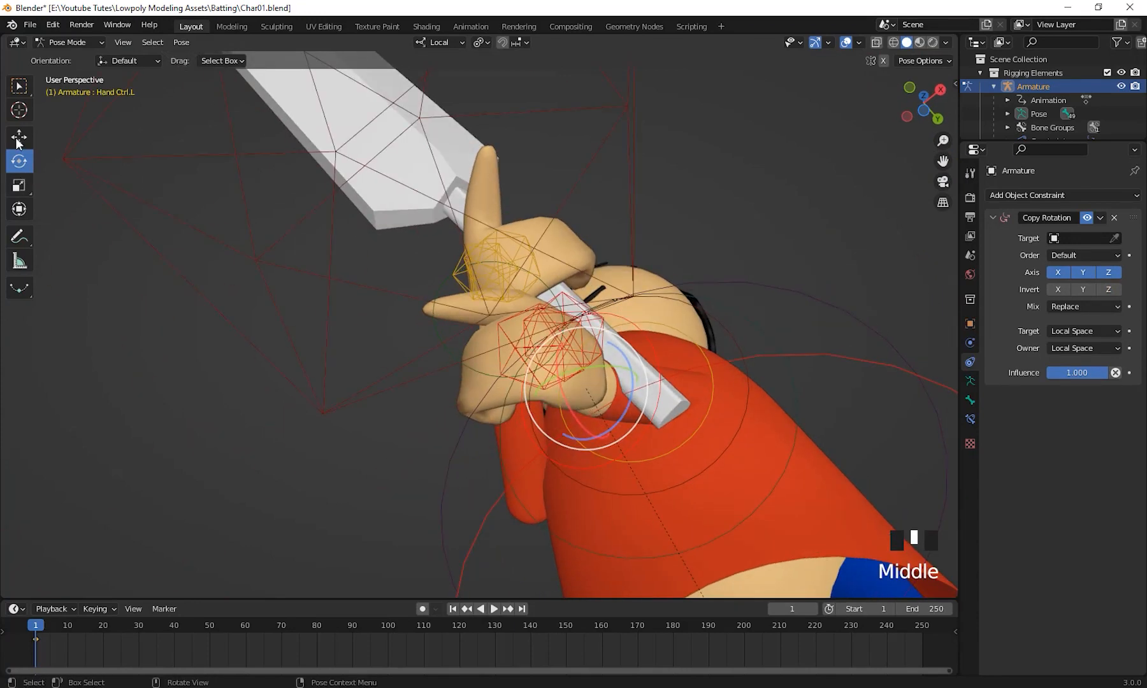
{"action": "left_click_drag", "start_coordinate": [586, 357], "coordinate": [693, 348]}
{"action": "scroll", "coordinate": [693, 348], "scroll_direction": "down", "scroll_amount": 2}
{"action": "middle_click_drag", "start_coordinate": [693, 349], "coordinate": [500, 521]}
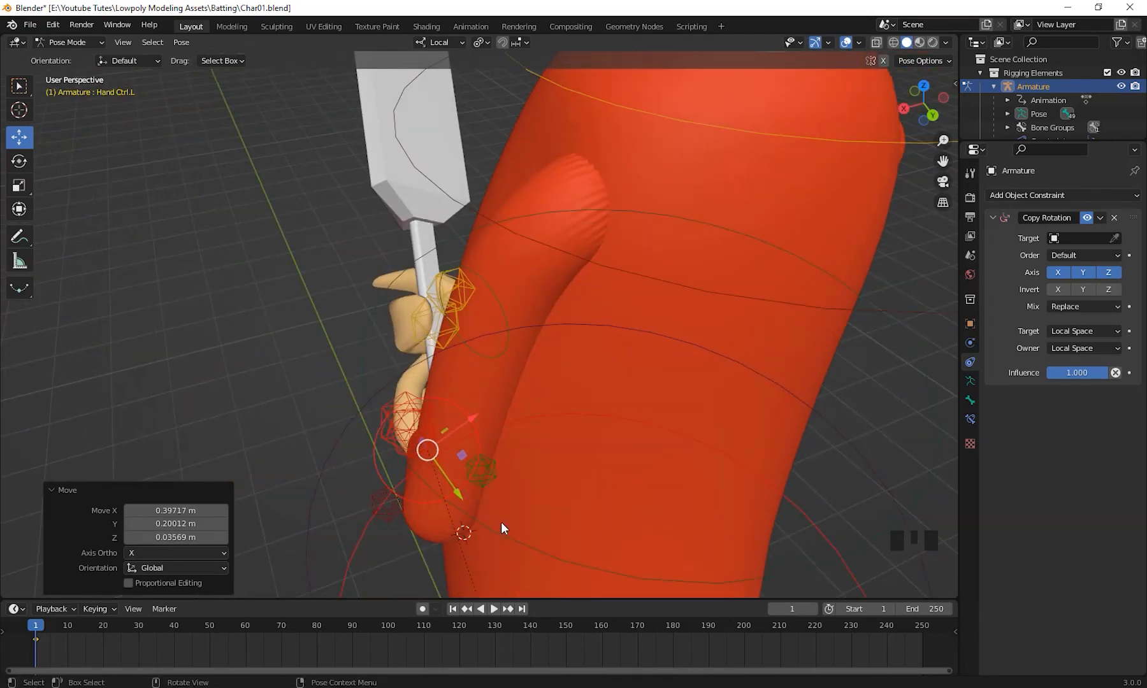
Step: Select the Thumb Ctrl.L bone and rotate it 44.8° in the side view, bringing the left thumb toward the bat handle
{"action": "middle_click_drag", "start_coordinate": [508, 502], "coordinate": [564, 368]}
{"action": "left_click", "coordinate": [535, 391]}
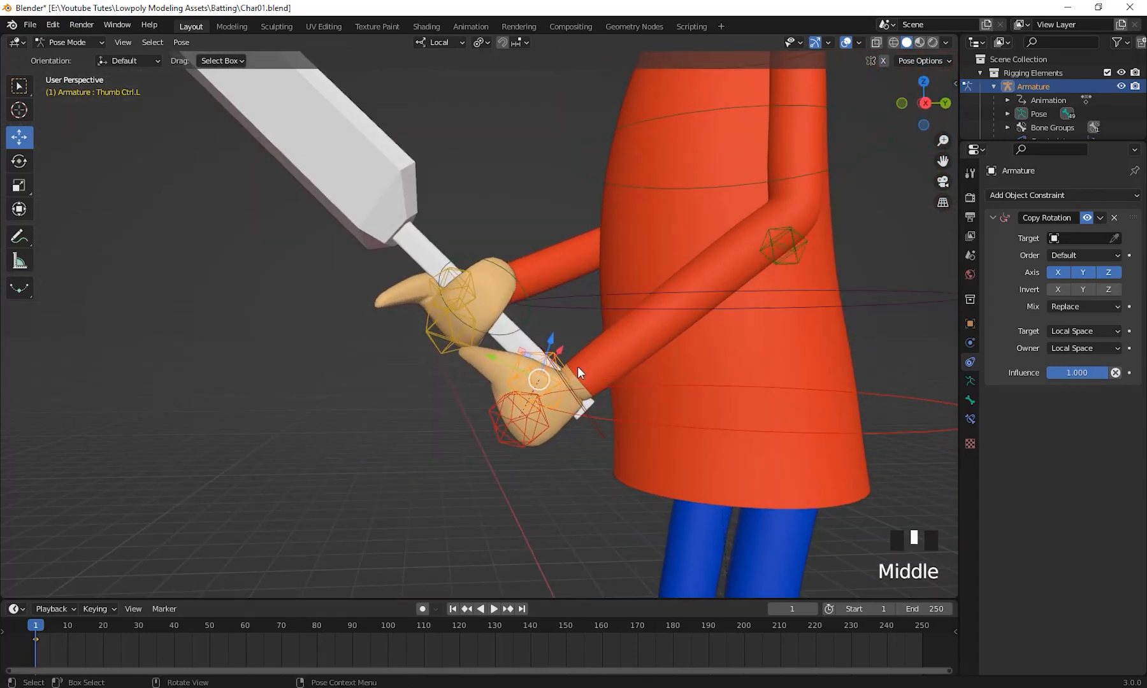
{"action": "key", "text": "r"}
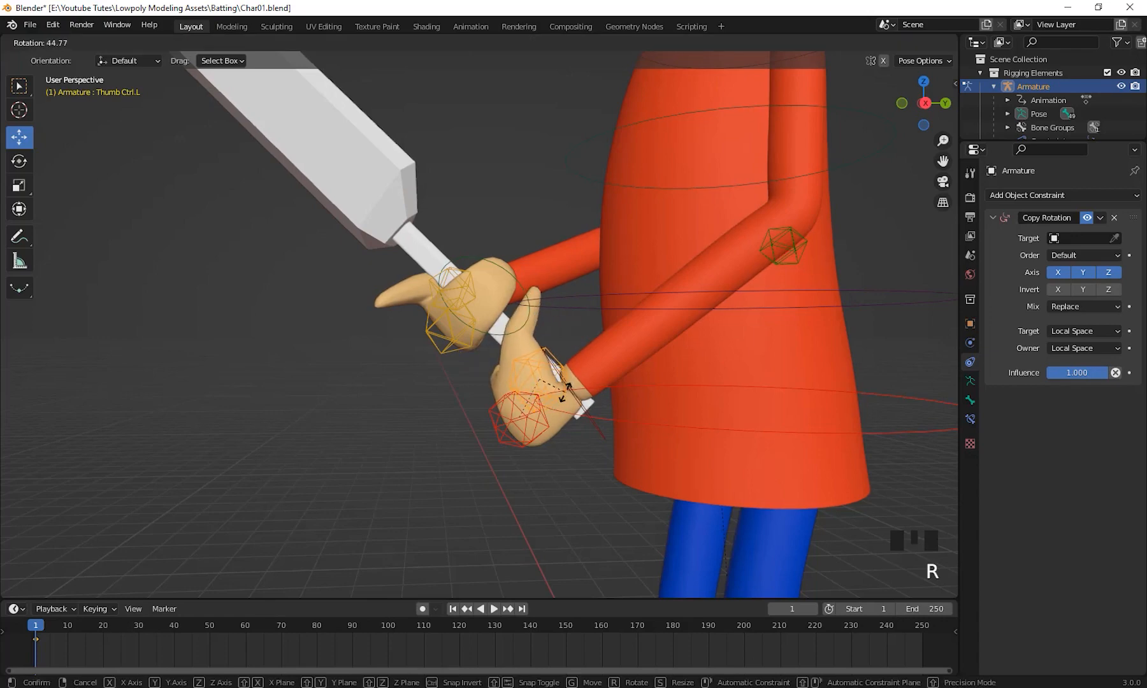
{"action": "left_click", "coordinate": [565, 391]}
{"action": "middle_click_drag", "start_coordinate": [565, 391], "coordinate": [653, 330]}
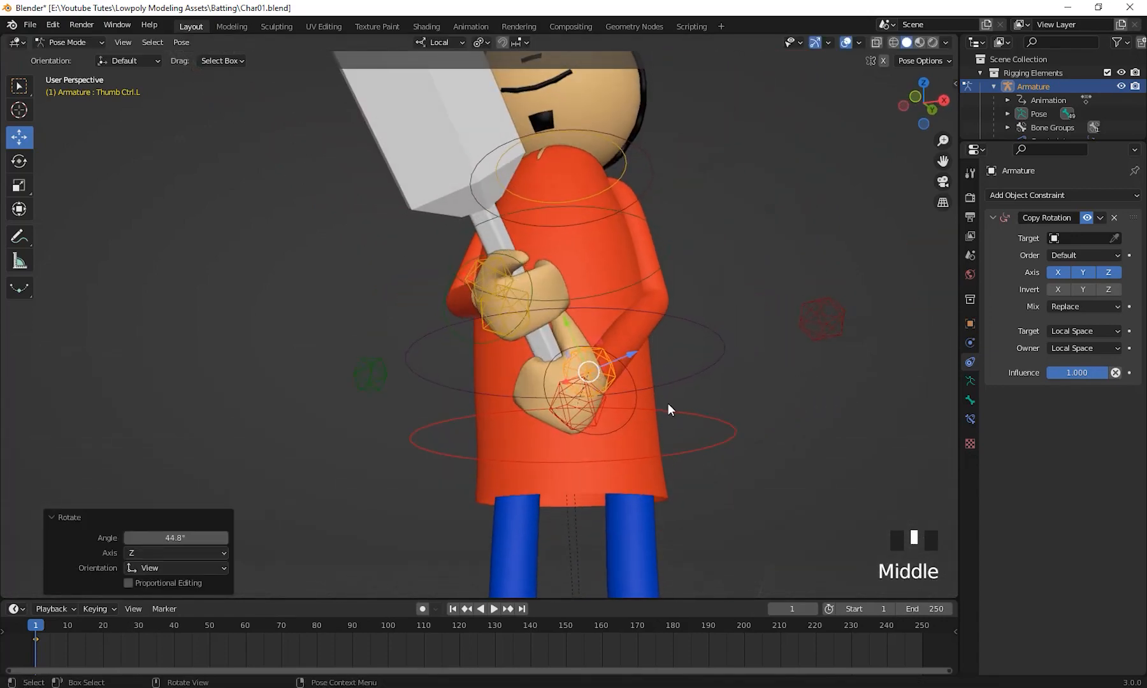
{"action": "key", "text": "r"}
Step: Select the Thumb Ctrl.R bone and rotate it to wrap the right thumb around the bat handle
{"action": "middle_click_drag", "start_coordinate": [682, 394], "coordinate": [454, 191]}
{"action": "left_click", "coordinate": [560, 298]}
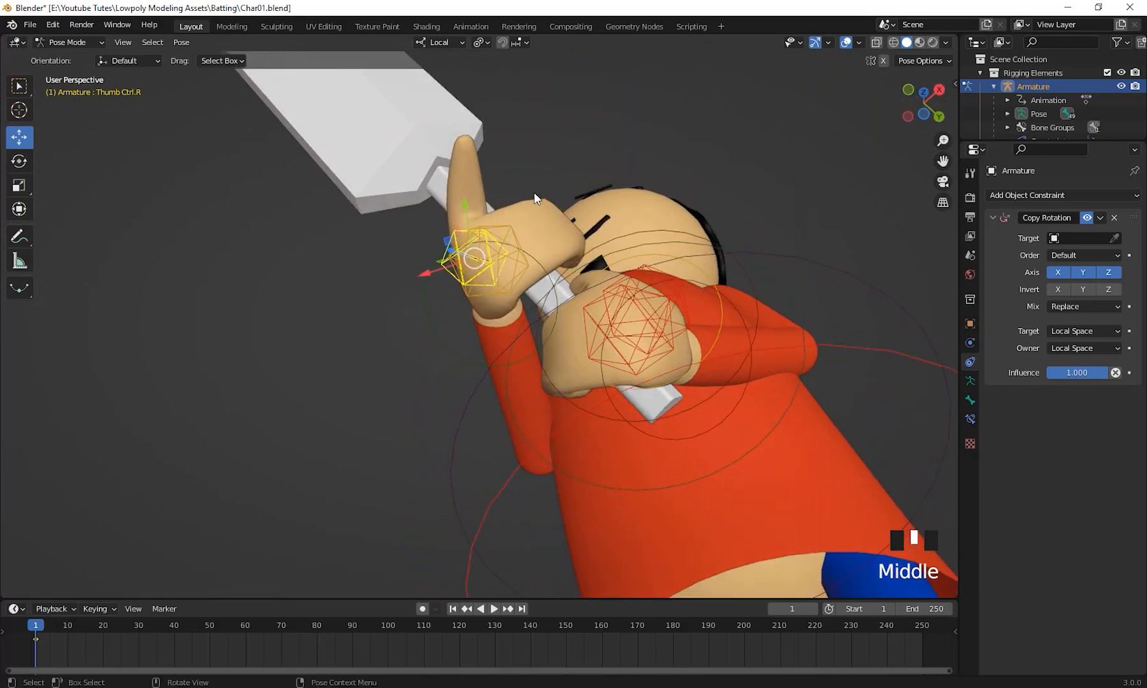
{"action": "key", "text": "r"}
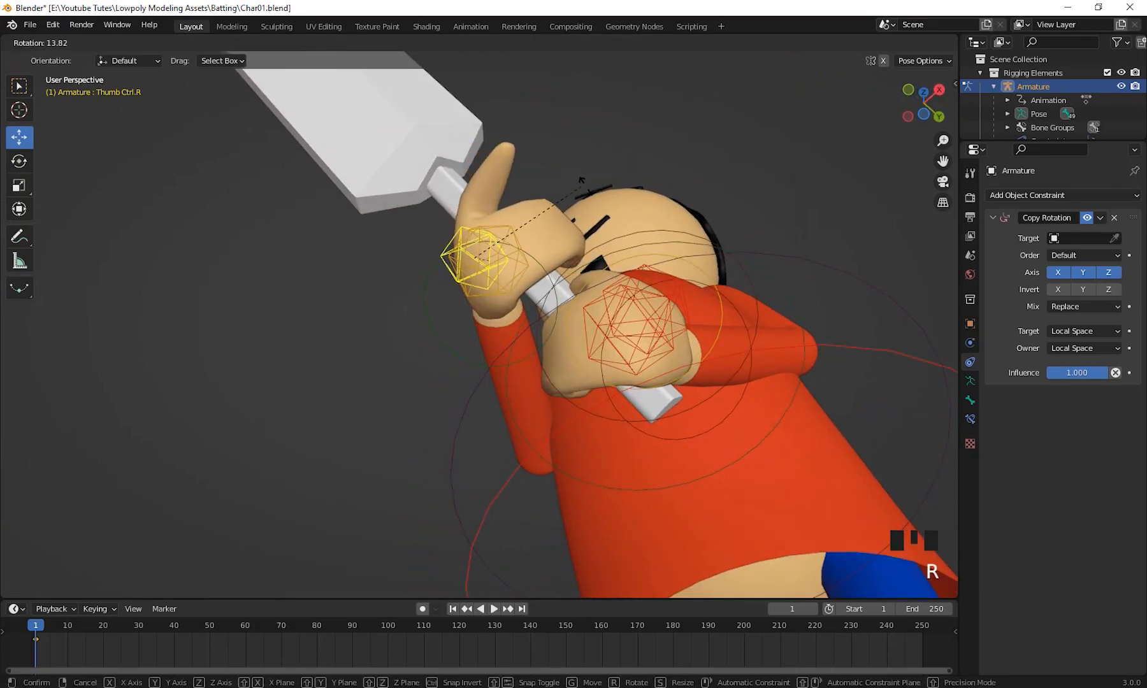
{"action": "left_click", "coordinate": [576, 264]}
{"action": "middle_click_drag", "start_coordinate": [576, 263], "coordinate": [358, 451]}
{"action": "scroll", "coordinate": [440, 387], "scroll_direction": "down", "scroll_amount": 3}
{"action": "middle_click_drag", "start_coordinate": [444, 388], "coordinate": [572, 435], "text": "shift"}
{"action": "left_click", "coordinate": [521, 290]}
Step: Try rotating the bat on its own in Object Mode, and undo the rotation
{"action": "middle_click_drag", "start_coordinate": [521, 291], "coordinate": [604, 278]}
{"action": "scroll", "coordinate": [604, 403], "scroll_direction": "up", "scroll_amount": 3}
{"action": "left_click", "coordinate": [86, 43]}
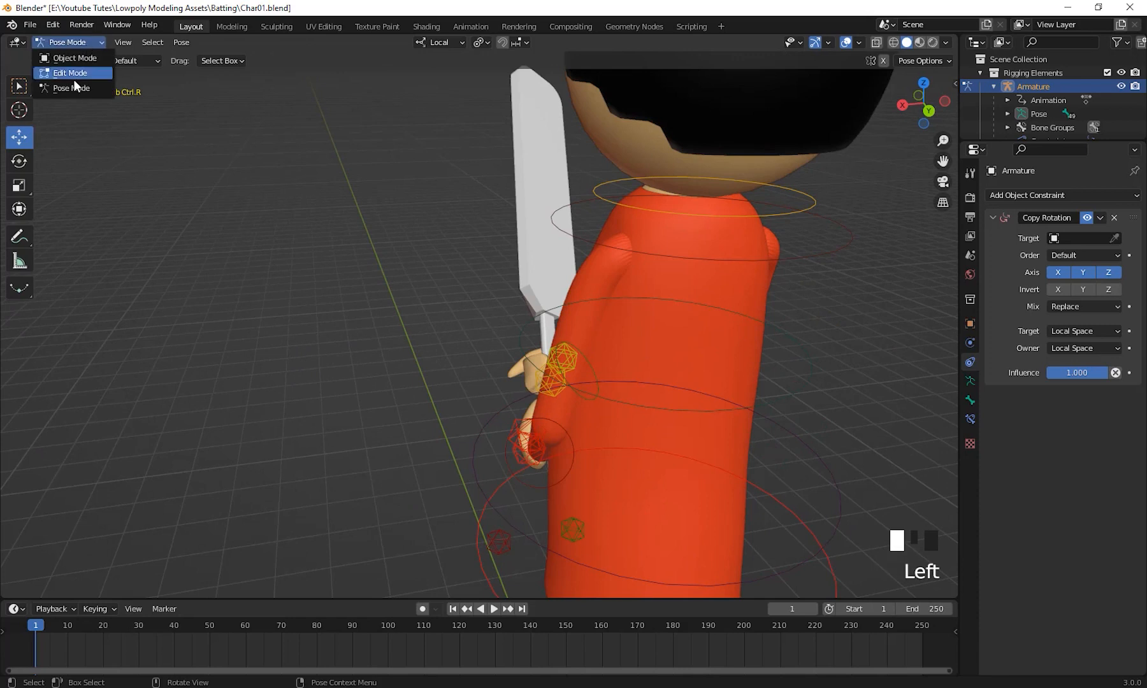
{"action": "left_click", "coordinate": [72, 58]}
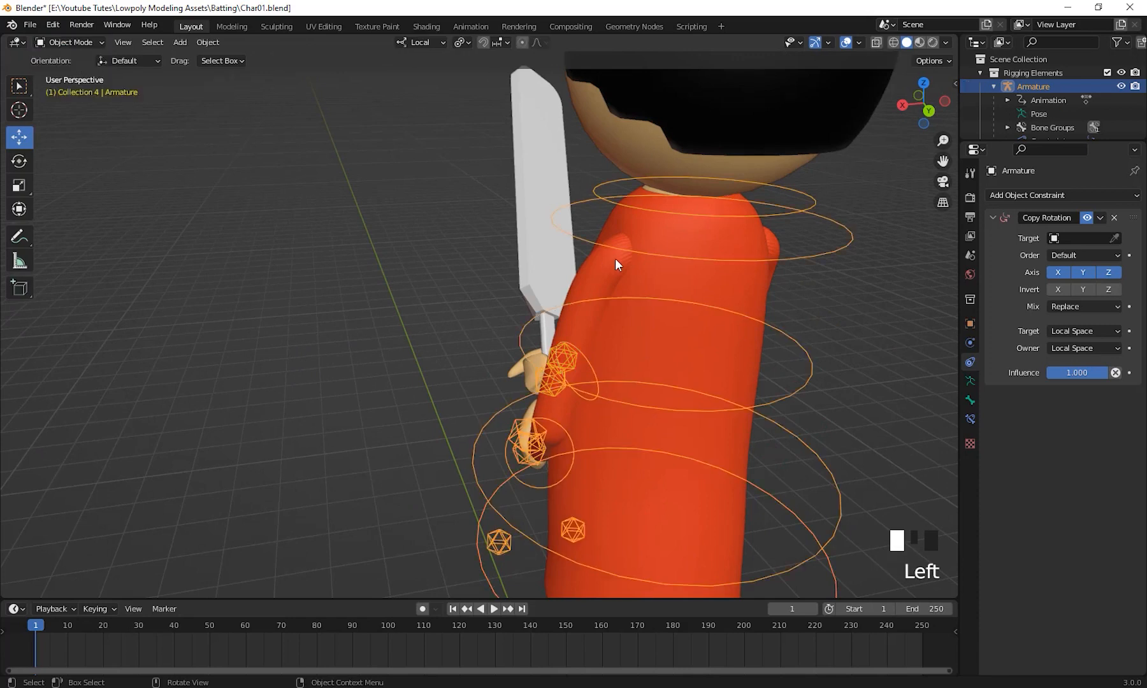
{"action": "left_click", "coordinate": [543, 230]}
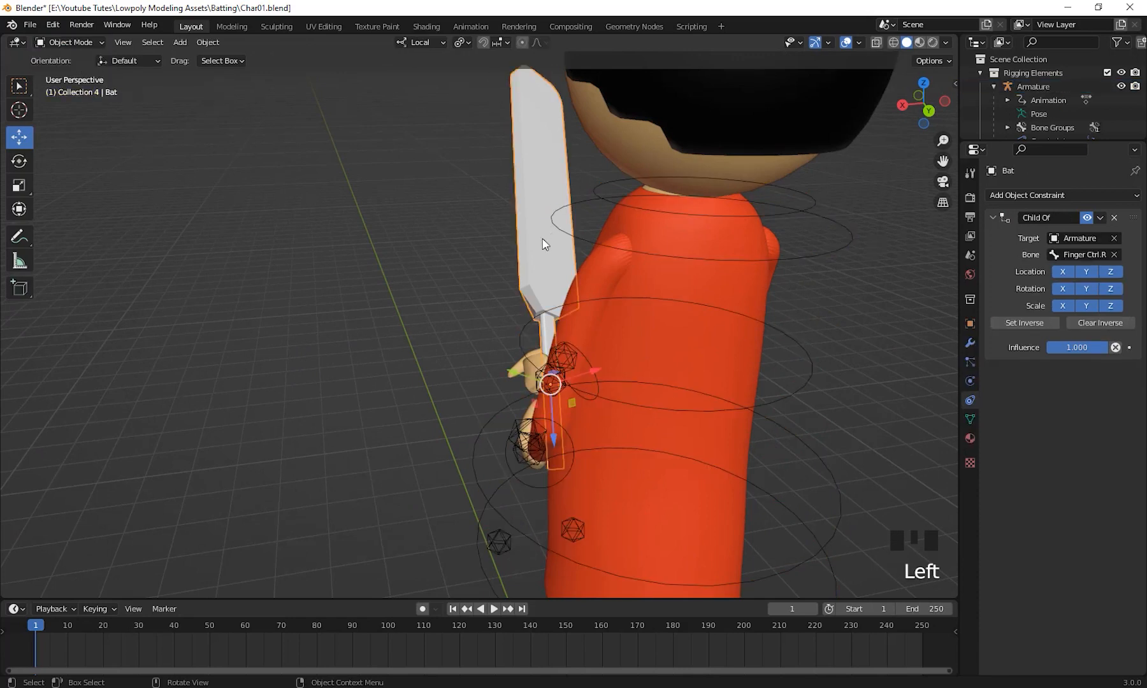
{"action": "left_click", "coordinate": [19, 162]}
{"action": "left_click_drag", "start_coordinate": [570, 381], "coordinate": [506, 386]}
{"action": "key", "text": "ctrl+z"}
{"action": "middle_click_drag", "start_coordinate": [646, 324], "coordinate": [543, 229]}
Step: In the armature's Pose Mode, move the left elbow control outward and Elbow Ctrl.R by about 0.087, -1.918 and -0.825 m in global X, Y and Z
{"action": "left_click", "coordinate": [367, 271]}
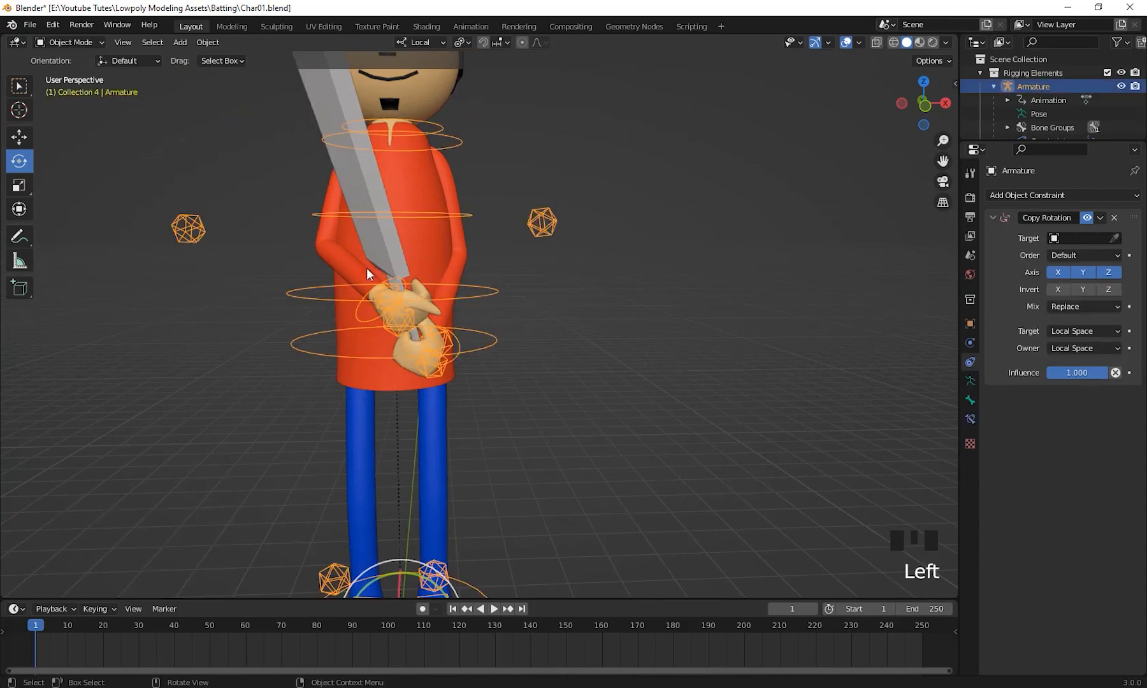
{"action": "left_click_drag", "start_coordinate": [68, 44], "coordinate": [70, 90]}
{"action": "left_click_drag", "start_coordinate": [529, 236], "coordinate": [631, 220]}
{"action": "left_click", "coordinate": [187, 228]}
{"action": "middle_click_drag", "start_coordinate": [183, 317], "coordinate": [310, 330]}
{"action": "scroll", "coordinate": [325, 345], "scroll_direction": "down", "scroll_amount": 4}
{"action": "left_click_drag", "start_coordinate": [310, 330], "coordinate": [433, 354]}
{"action": "middle_click_drag", "start_coordinate": [433, 354], "coordinate": [511, 434]}
{"action": "scroll", "coordinate": [542, 361], "scroll_direction": "up", "scroll_amount": 2, "text": "shift"}
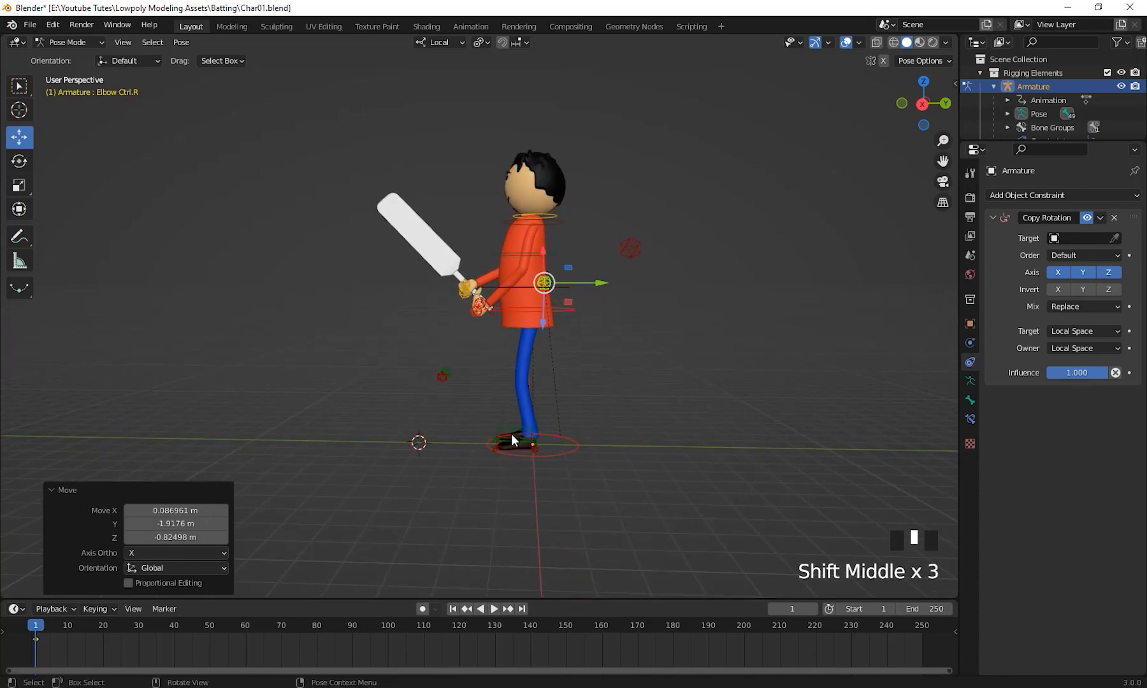
Step: Scrub the timeline to frame 0 and undo the frame change to restore the unkeyed batting pose at frame 1
{"action": "left_click", "coordinate": [43, 628]}
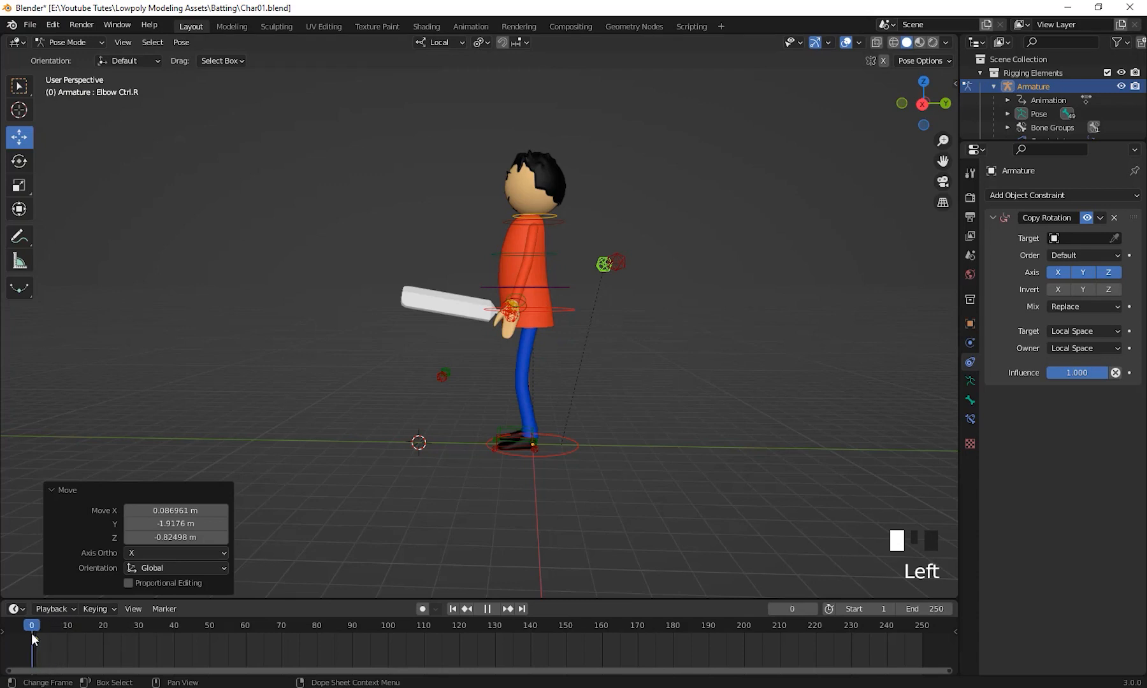
{"action": "left_click_drag", "start_coordinate": [36, 634], "coordinate": [36, 633]}
{"action": "scroll", "coordinate": [584, 372], "scroll_direction": "up", "scroll_amount": 2}
{"action": "middle_click_drag", "start_coordinate": [584, 372], "coordinate": [739, 355], "text": "shift"}
{"action": "key", "text": "ctrl+z"}
{"action": "middle_click_drag", "start_coordinate": [572, 368], "coordinate": [310, 364]}
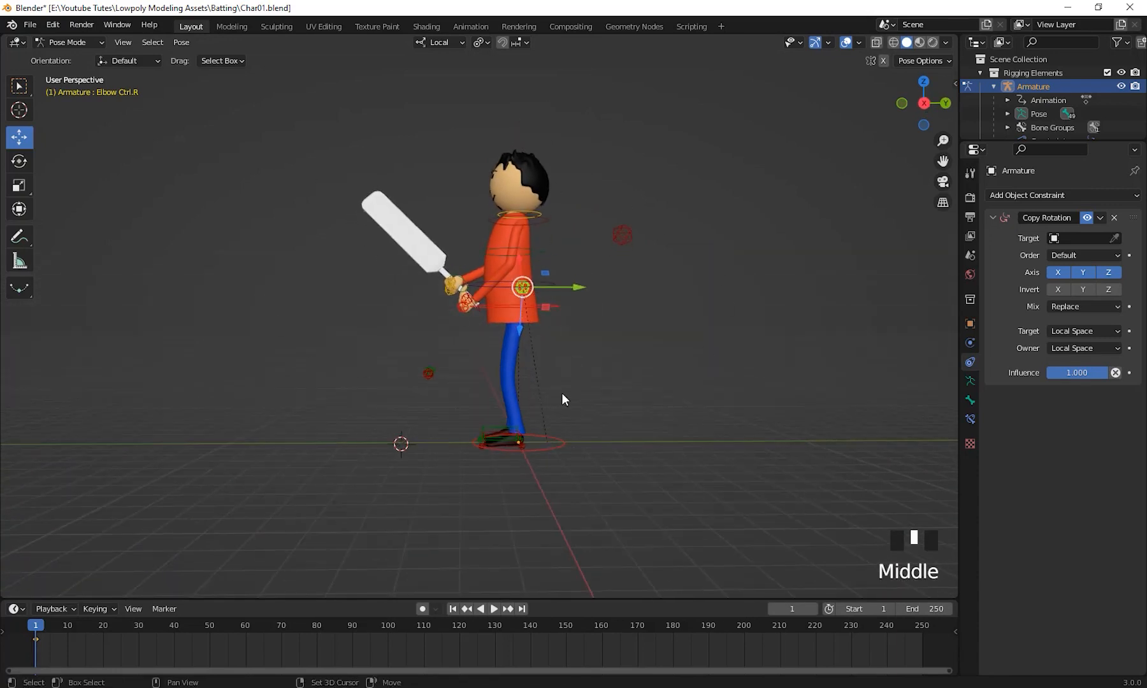
Step: Try deleting the ground ring control's keyframes at frame 1, and undo the deletion and the selection
{"action": "middle_click_drag", "start_coordinate": [562, 394], "coordinate": [552, 435], "text": "shift"}
{"action": "left_click", "coordinate": [547, 425]}
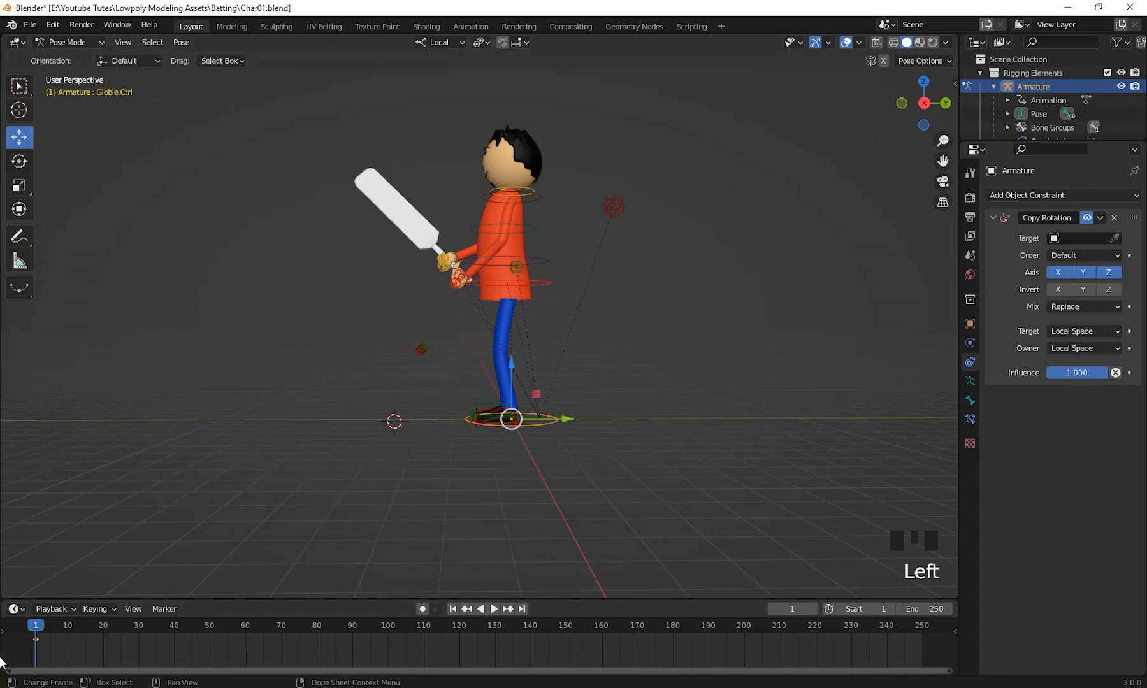
{"action": "right_click", "coordinate": [35, 642]}
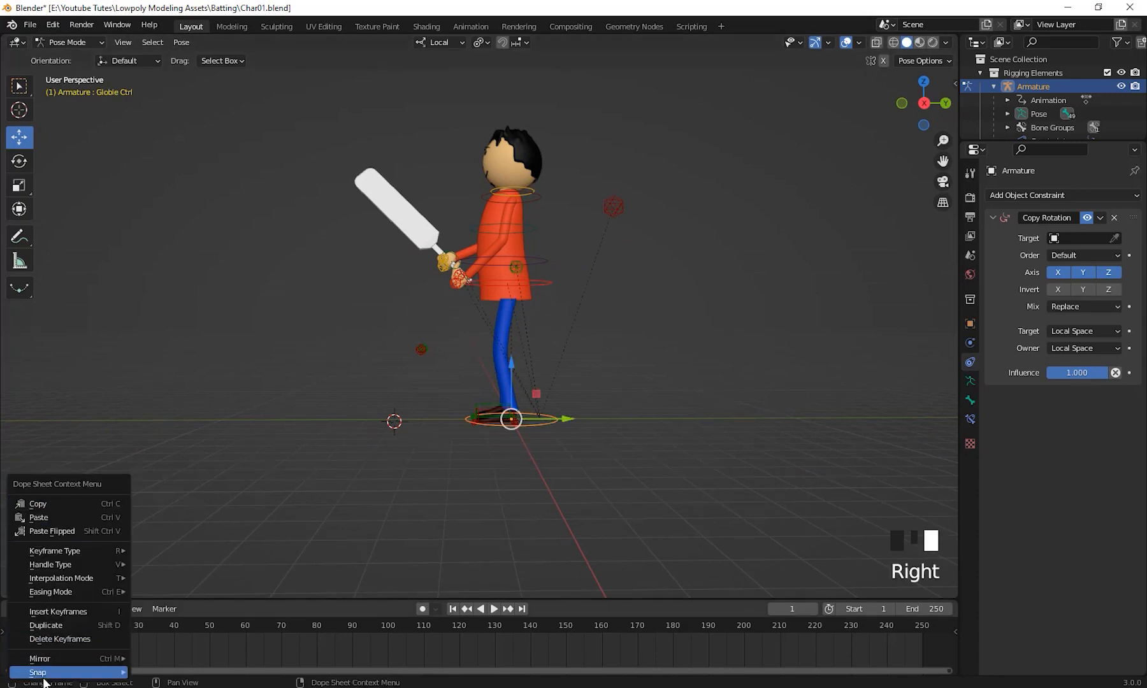
{"action": "left_click", "coordinate": [58, 639]}
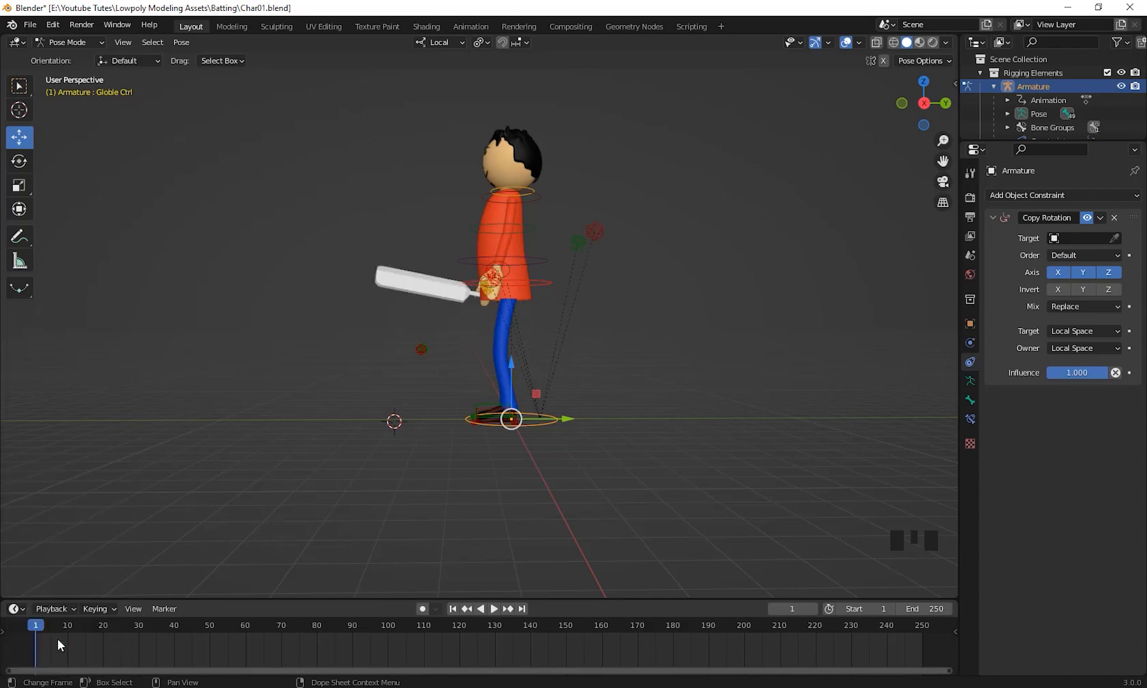
{"action": "key", "text": "ctrl+z"}
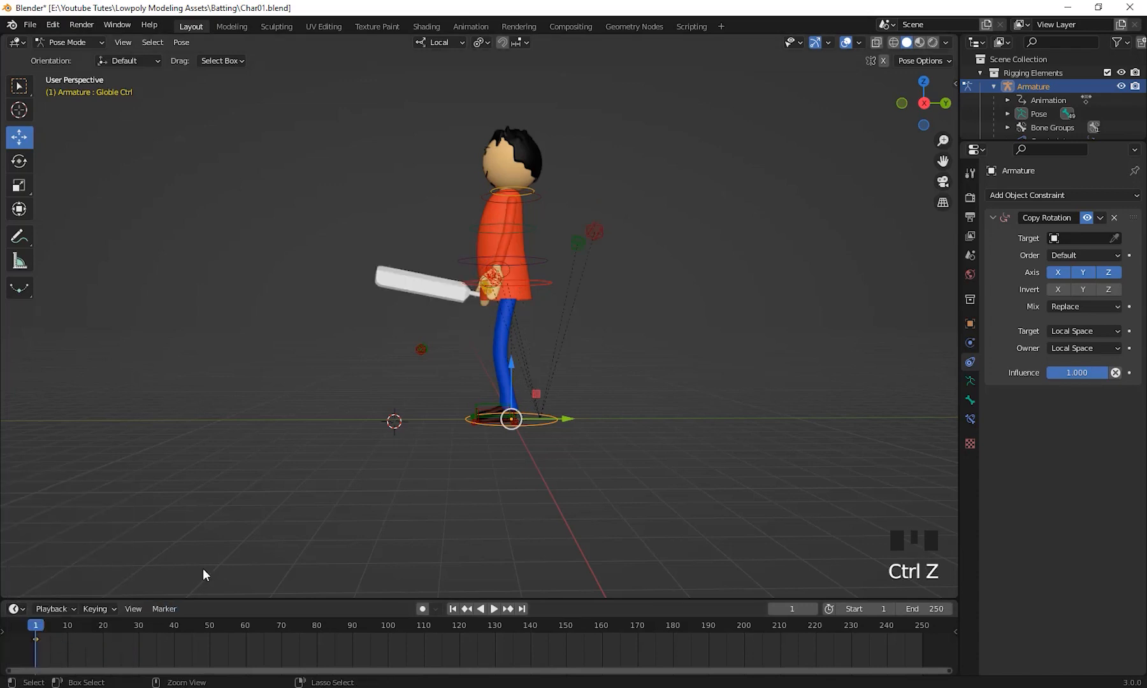
{"action": "key", "text": "ctrl+z"}
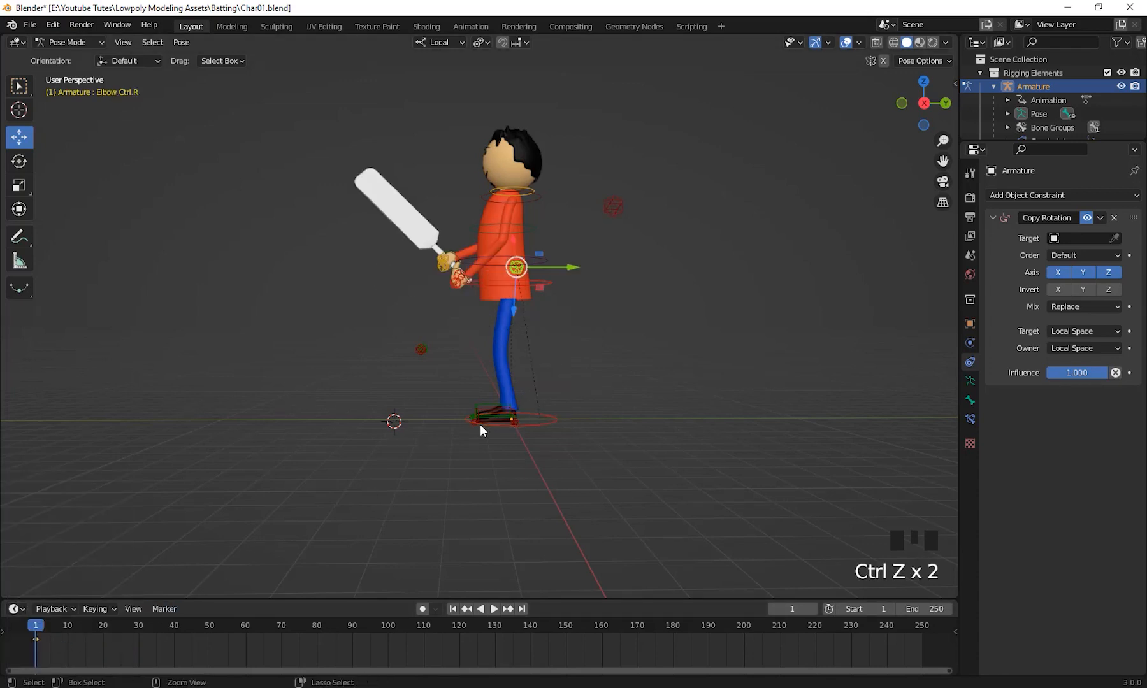
Step: Box-select all of the character's rig controls, insert Location & Rotation keyframes at frame 1, and scrub to check the pose
{"action": "scroll", "coordinate": [674, 426], "scroll_direction": "down", "scroll_amount": 2, "text": "shift"}
{"action": "middle_click_drag", "start_coordinate": [618, 453], "coordinate": [766, 373], "text": "shift"}
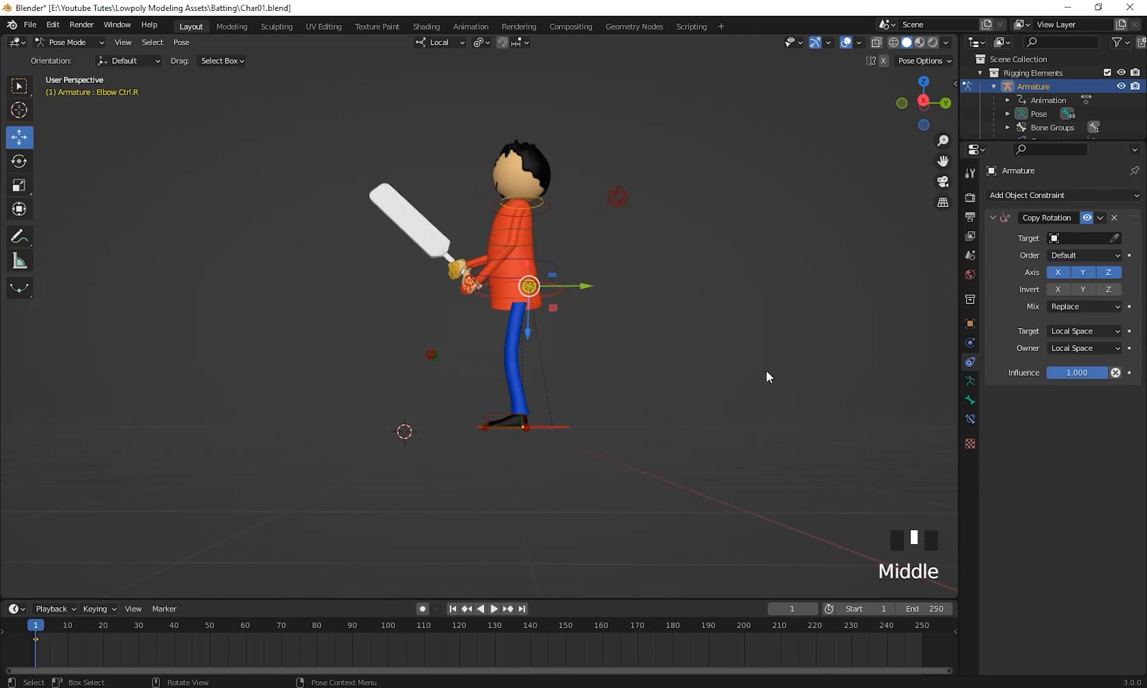
{"action": "left_click_drag", "start_coordinate": [755, 470], "coordinate": [423, 105]}
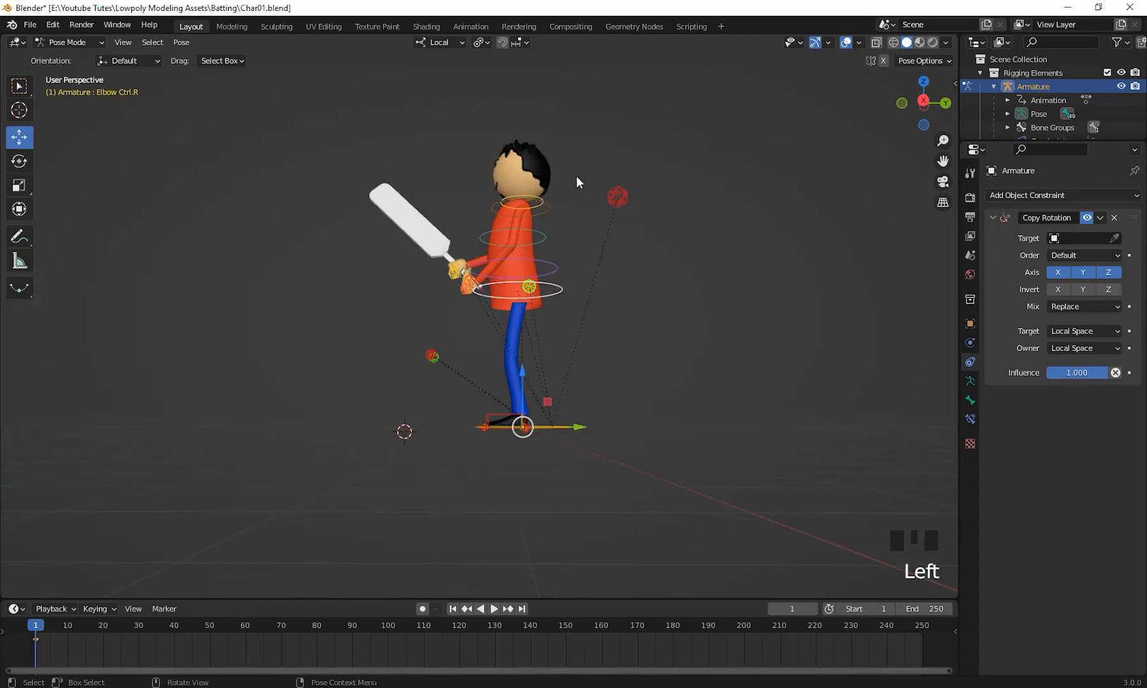
{"action": "middle_click_drag", "start_coordinate": [576, 176], "coordinate": [557, 303]}
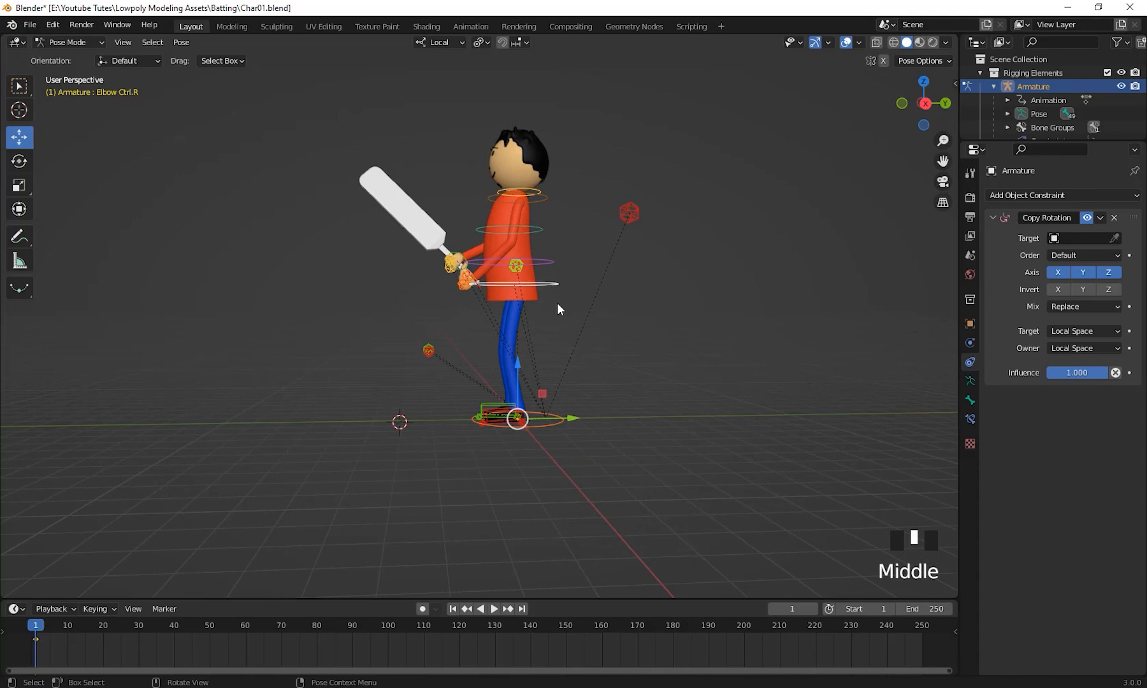
{"action": "key", "text": "i"}
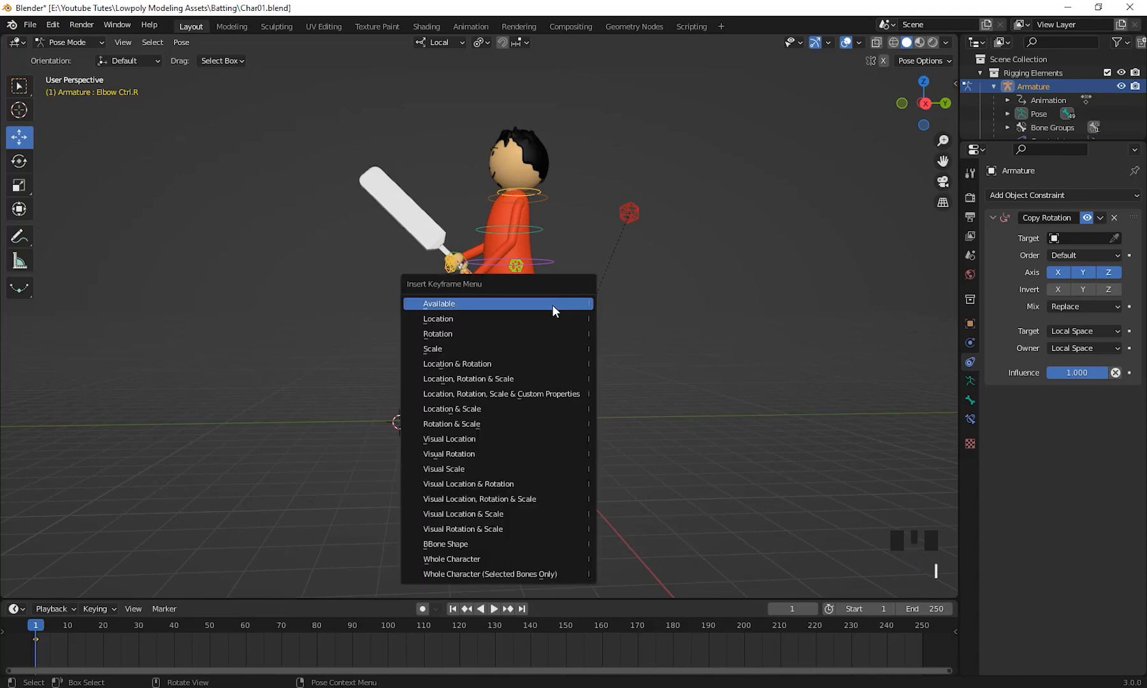
{"action": "left_click", "coordinate": [486, 363]}
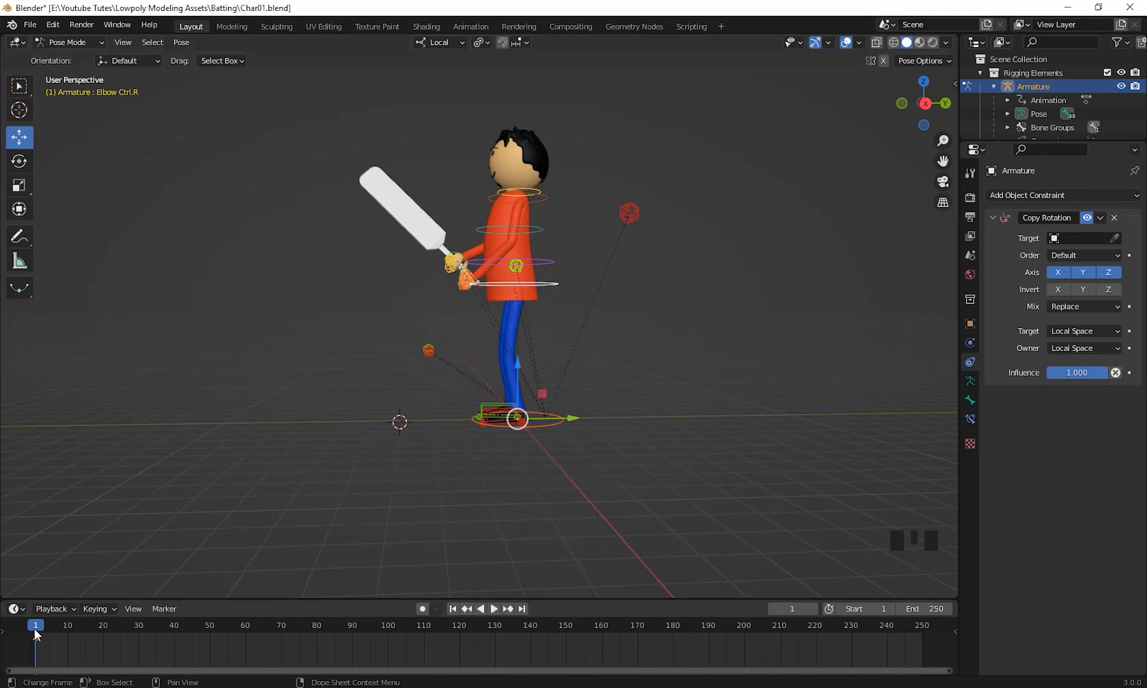
{"action": "left_click_drag", "start_coordinate": [35, 629], "coordinate": [37, 681]}
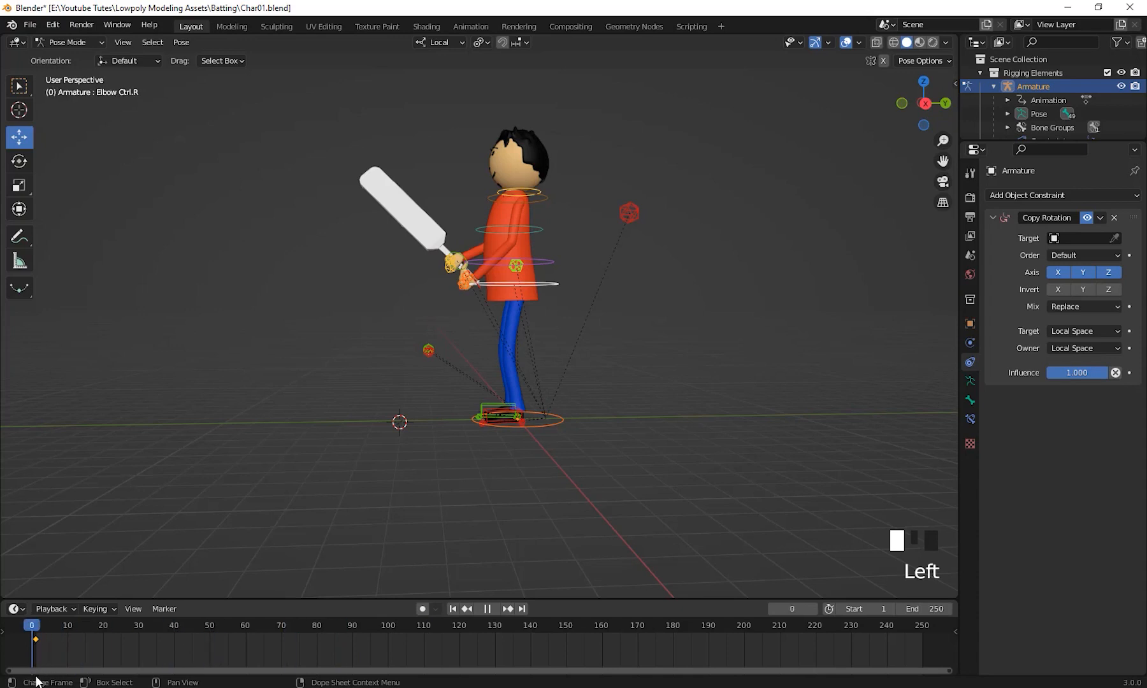
Step: Select only the ground ring control, Globle Ctrl, and delete its keyframes at frame 1
{"action": "left_click", "coordinate": [567, 519]}
{"action": "left_click", "coordinate": [575, 431]}
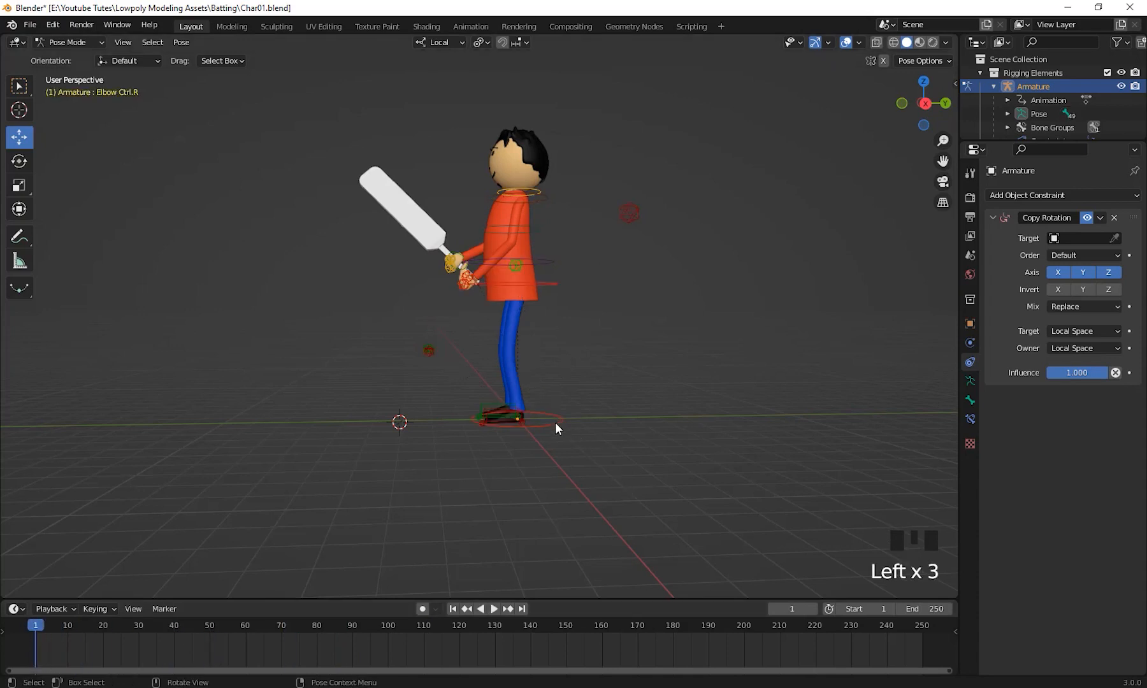
{"action": "left_click", "coordinate": [557, 423]}
{"action": "right_click", "coordinate": [34, 622]}
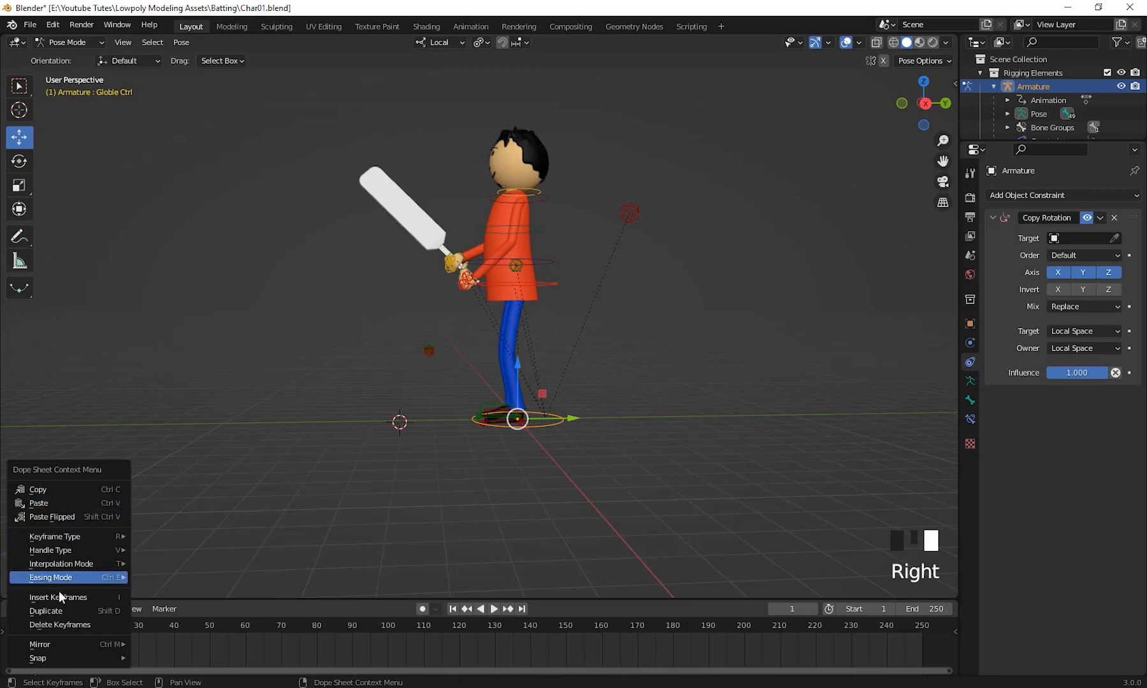
{"action": "left_click", "coordinate": [57, 625]}
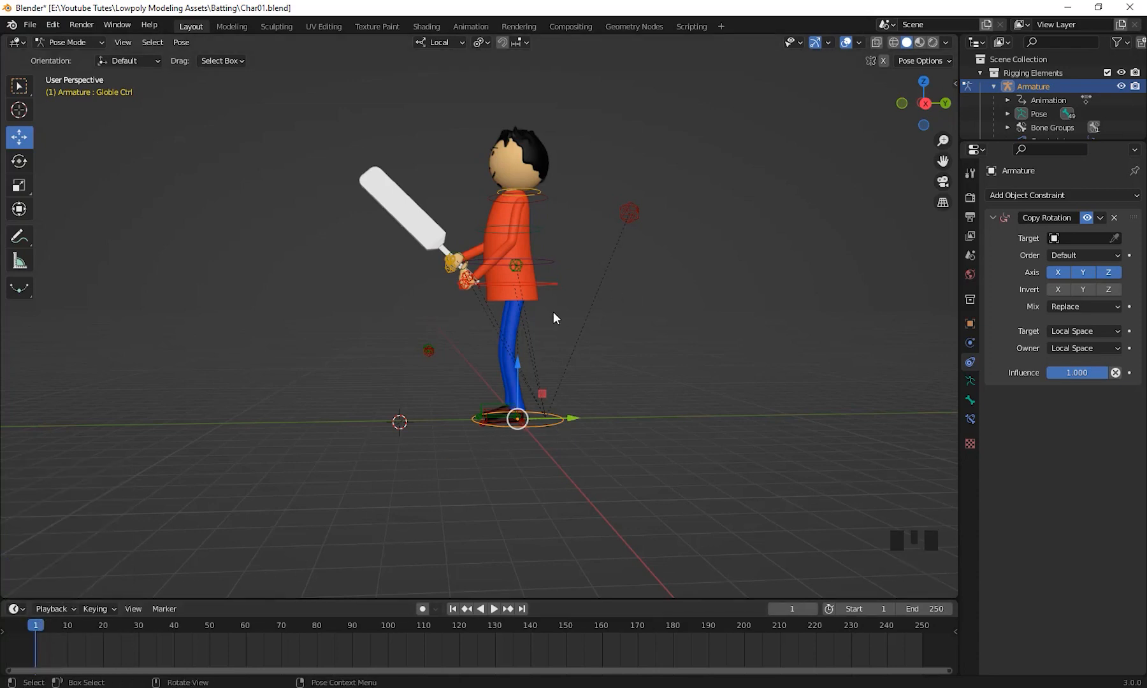
Step: Go to frame 10 and box-select the body, hand, elbow and knee controls, leaving out the feet and the ground ring
{"action": "middle_click_drag", "start_coordinate": [553, 318], "coordinate": [568, 328]}
{"action": "left_click_drag", "start_coordinate": [309, 115], "coordinate": [753, 372]}
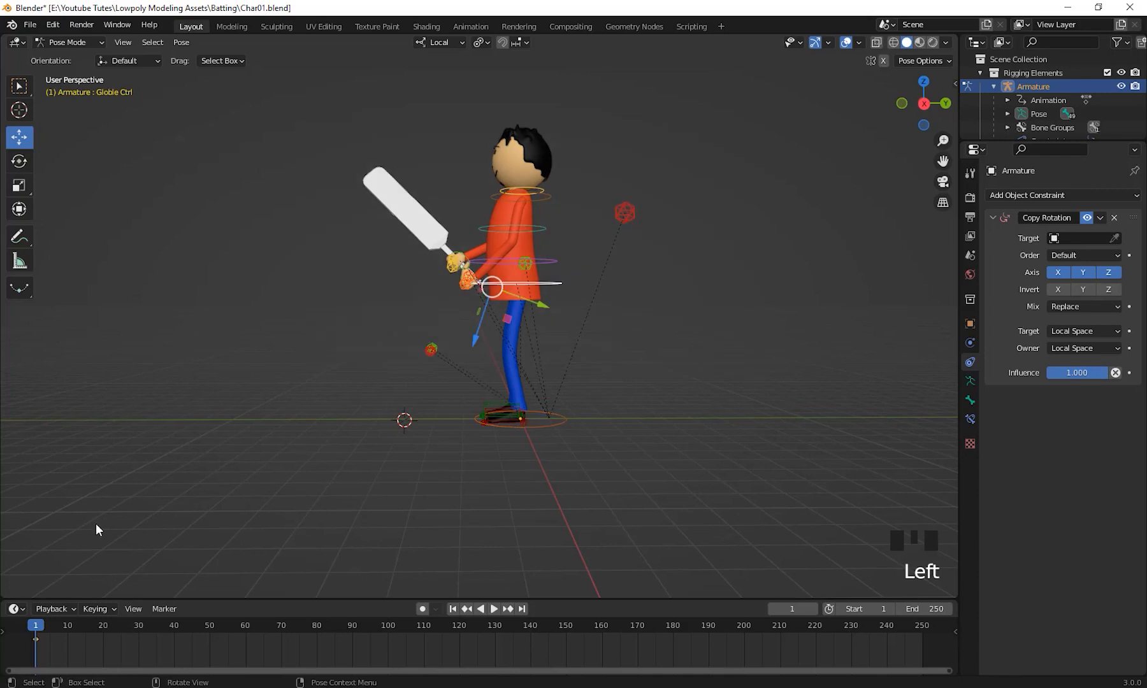
{"action": "left_click_drag", "start_coordinate": [41, 630], "coordinate": [60, 635]}
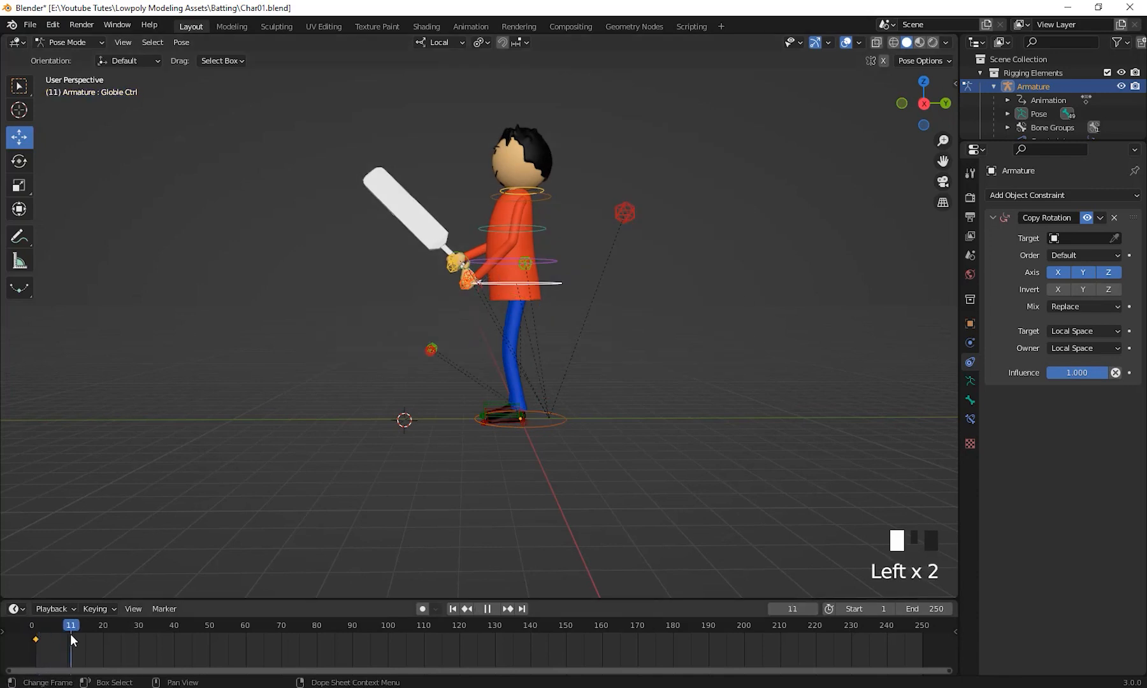
{"action": "scroll", "coordinate": [587, 411], "scroll_direction": "down", "scroll_amount": 2}
{"action": "middle_click_drag", "start_coordinate": [588, 411], "coordinate": [702, 458]}
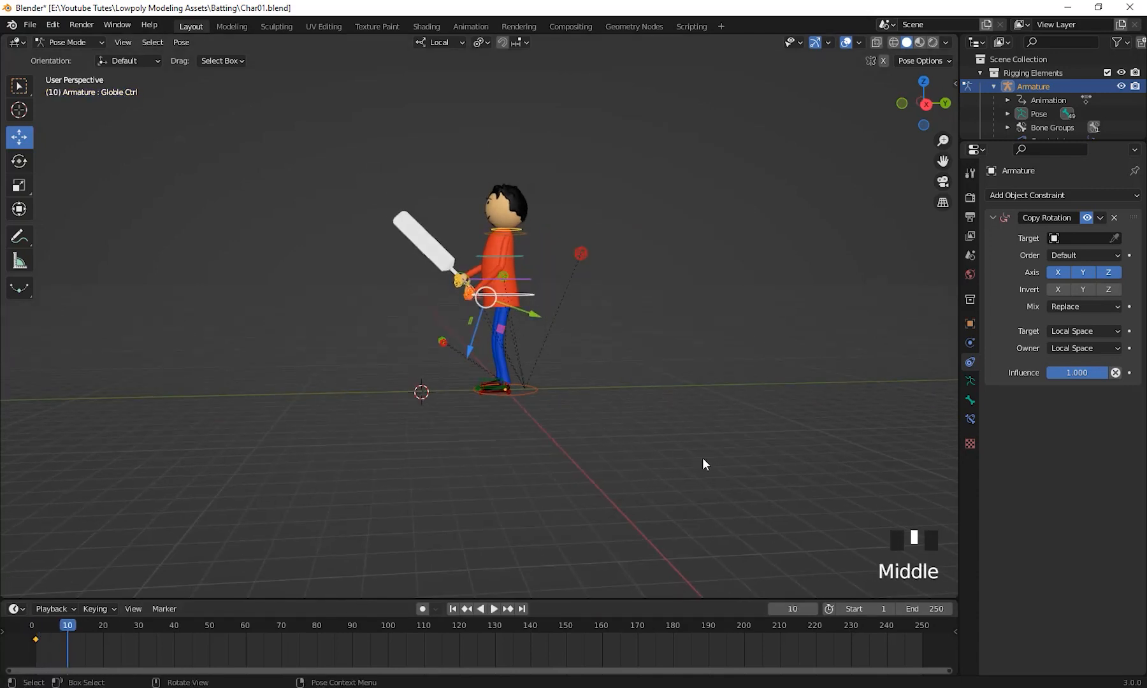
{"action": "left_click_drag", "start_coordinate": [702, 459], "coordinate": [727, 267]}
{"action": "left_click_drag", "start_coordinate": [238, 117], "coordinate": [660, 360]}
{"action": "scroll", "coordinate": [635, 369], "scroll_direction": "up", "scroll_amount": 4}
{"action": "middle_click_drag", "start_coordinate": [635, 369], "coordinate": [534, 348], "text": "shift"}
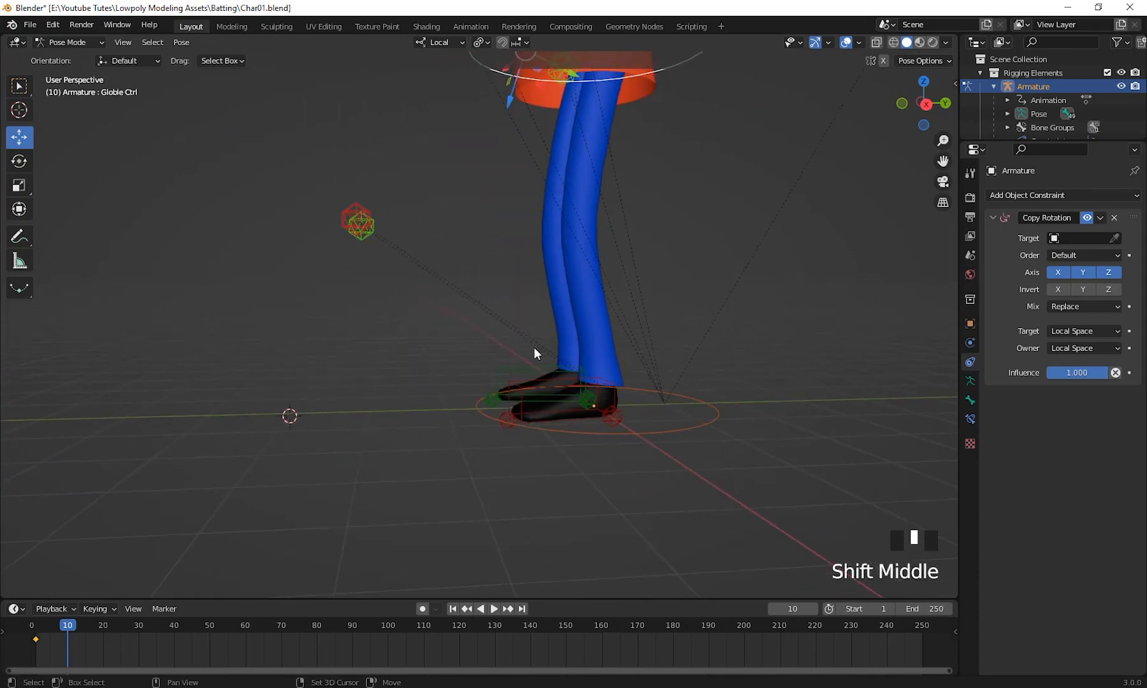
Step: Select HeelUP.R and HeelUP.L together with the toe and heel rotation controls of both feet
{"action": "left_click", "coordinate": [502, 371]}
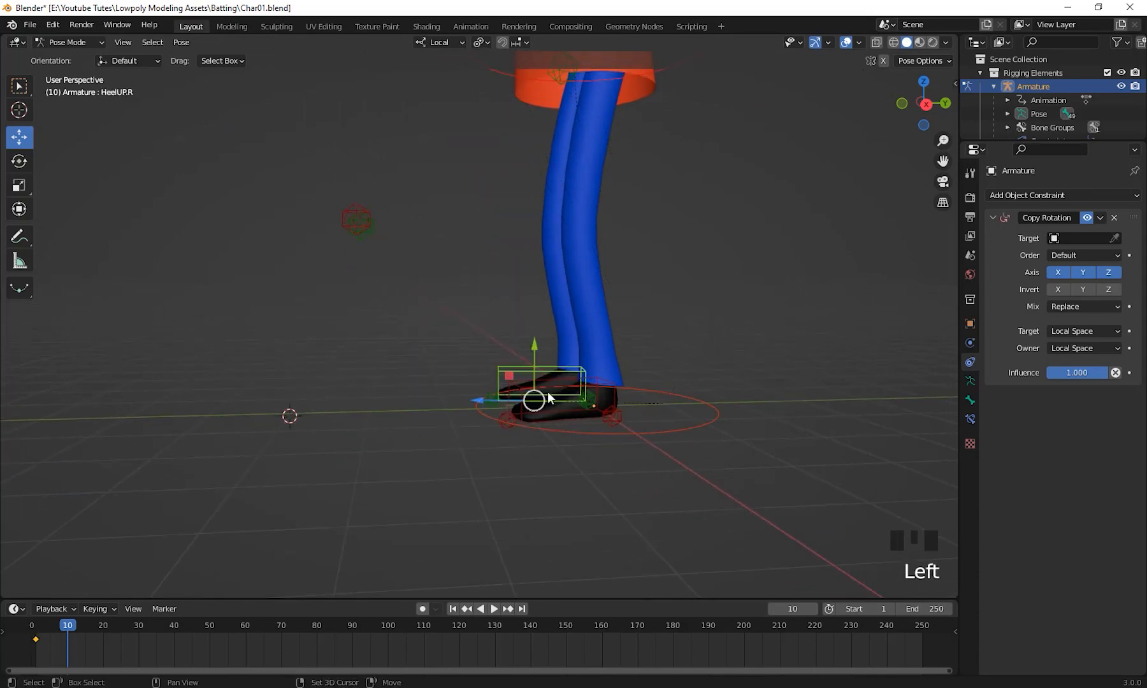
{"action": "left_click", "coordinate": [613, 395], "text": "shift"}
{"action": "scroll", "coordinate": [605, 399], "scroll_direction": "down", "scroll_amount": 2}
{"action": "middle_click_drag", "start_coordinate": [605, 399], "coordinate": [715, 406]}
{"action": "scroll", "coordinate": [529, 426], "scroll_direction": "up", "scroll_amount": 4}
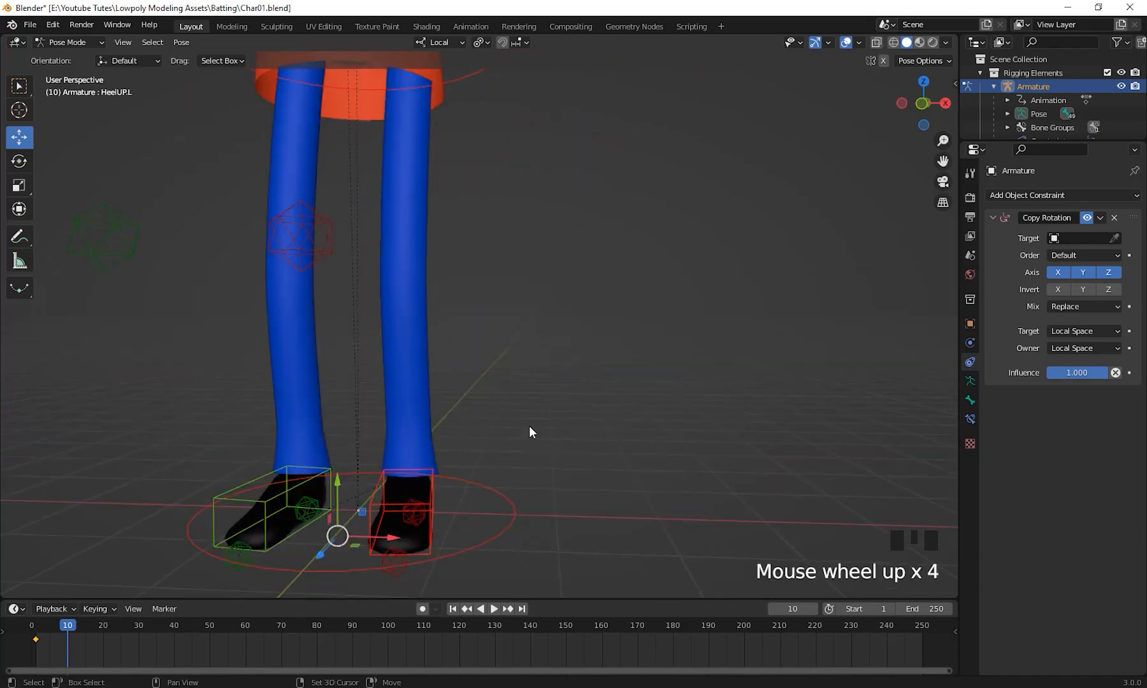
{"action": "middle_click_drag", "start_coordinate": [529, 425], "coordinate": [525, 389]}
{"action": "scroll", "coordinate": [523, 372], "scroll_direction": "down", "scroll_amount": 3}
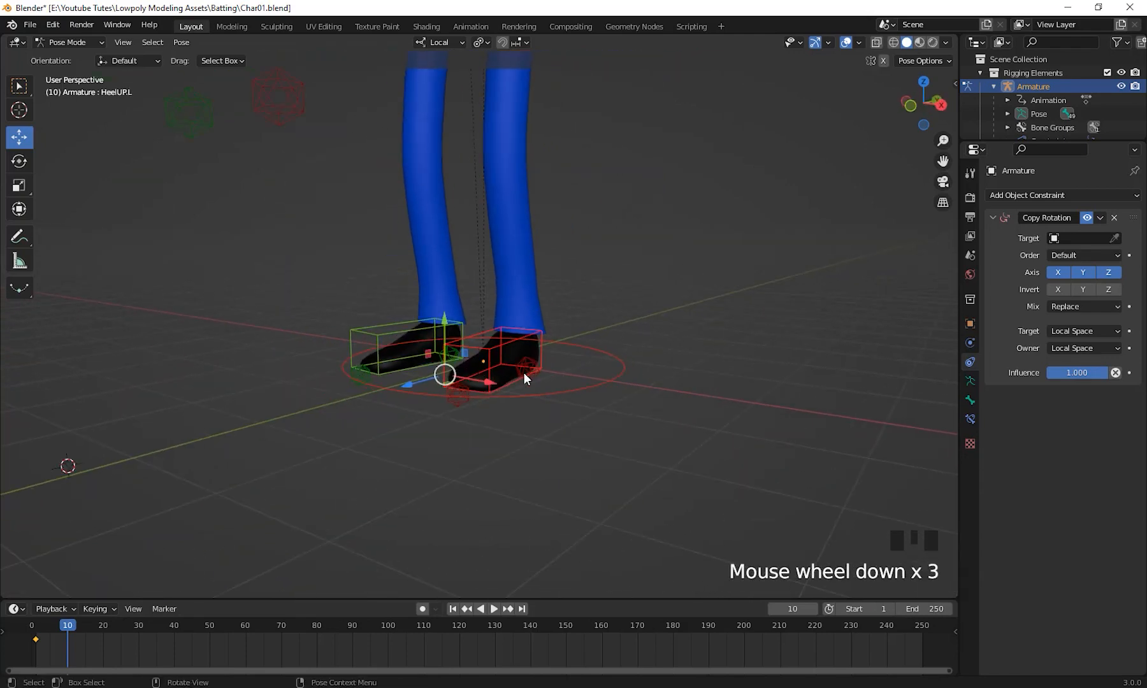
{"action": "left_click", "coordinate": [527, 364], "text": "shift"}
{"action": "left_click", "coordinate": [460, 390], "text": "shift"}
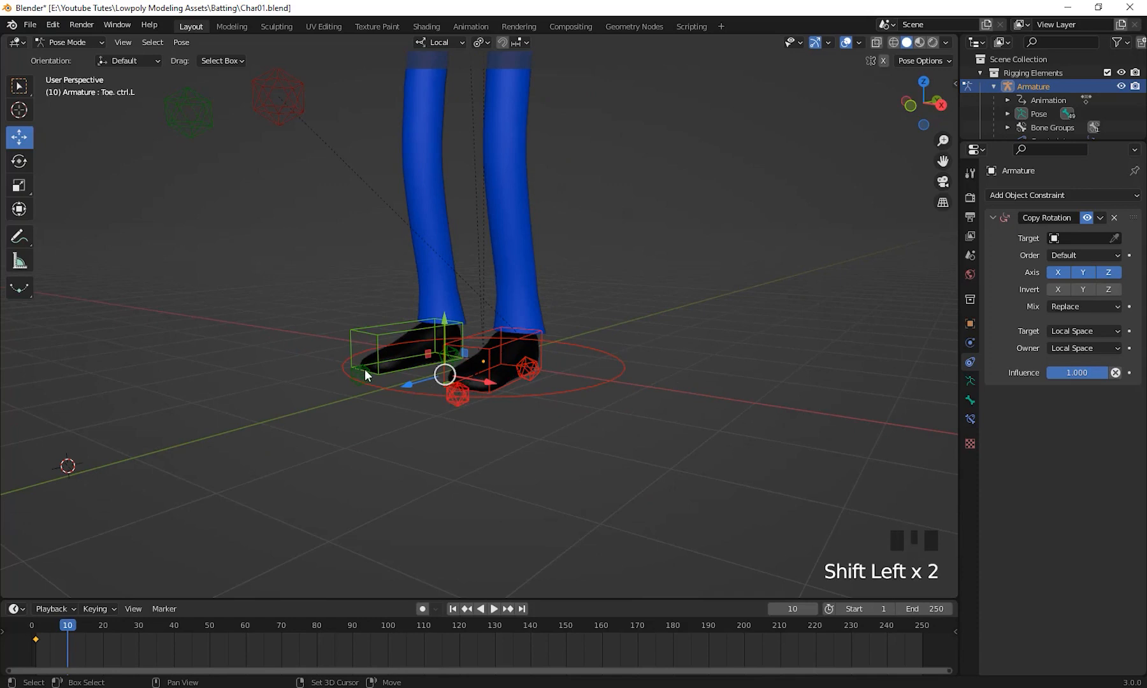
{"action": "left_click", "coordinate": [363, 369], "text": "shift"}
{"action": "left_click", "coordinate": [455, 348], "text": "shift"}
{"action": "scroll", "coordinate": [510, 360], "scroll_direction": "down", "scroll_amount": 3}
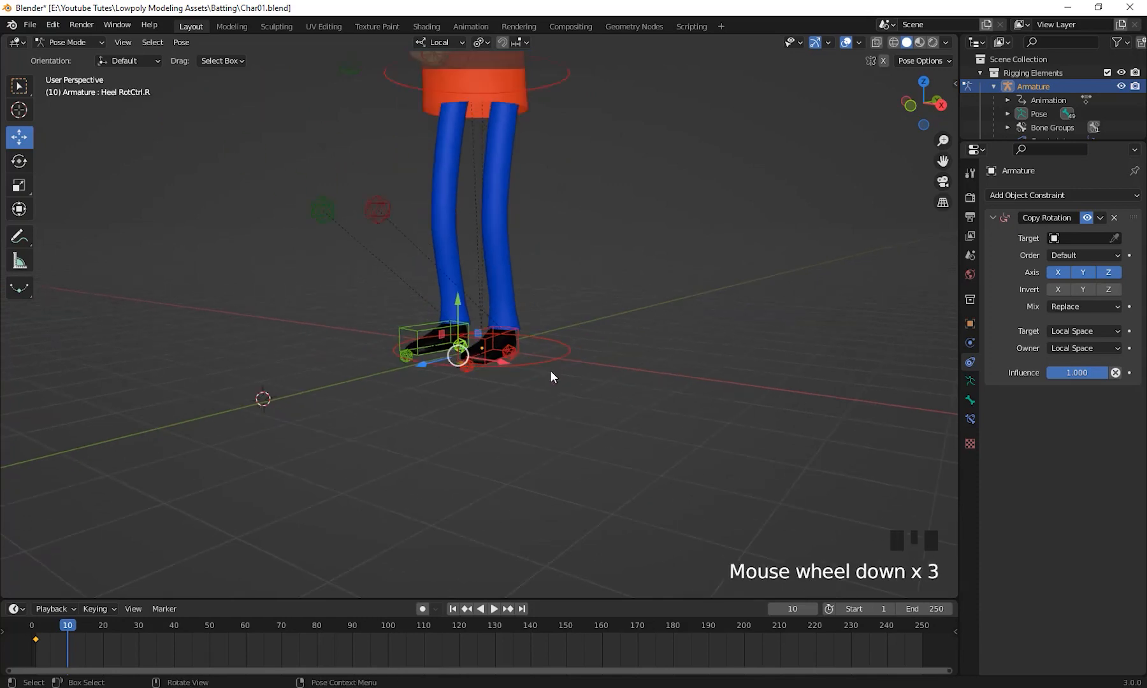
Step: Add the remaining body controls to the foot selection, insert Location & Rotation keyframes at frame 10, and scrub back to check them
{"action": "middle_click_drag", "start_coordinate": [549, 370], "coordinate": [558, 381]}
{"action": "left_click", "coordinate": [600, 359], "text": "ctrl"}
{"action": "middle_click_drag", "start_coordinate": [619, 412], "coordinate": [368, 323], "text": "shift"}
{"action": "scroll", "coordinate": [556, 414], "scroll_direction": "down", "scroll_amount": 2}
{"action": "left_click", "coordinate": [390, 320], "text": "shift"}
{"action": "scroll", "coordinate": [601, 293], "scroll_direction": "down", "scroll_amount": 2}
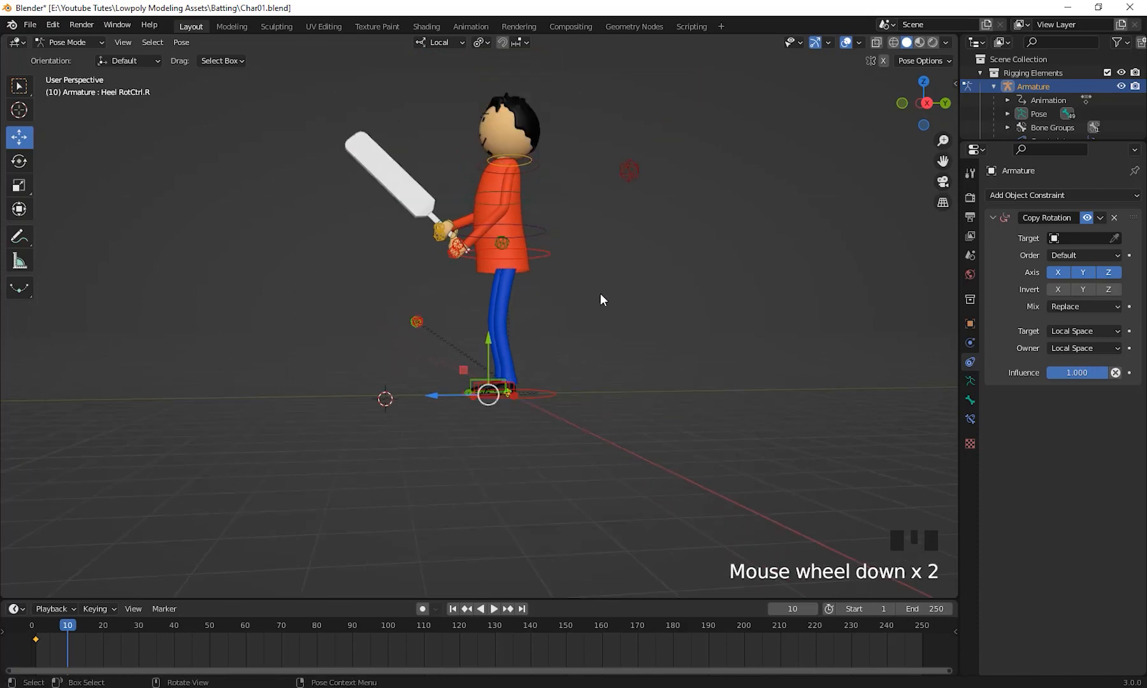
{"action": "middle_click_drag", "start_coordinate": [600, 293], "coordinate": [602, 334], "text": "shift"}
{"action": "left_click_drag", "start_coordinate": [625, 335], "coordinate": [403, 36], "text": "shift"}
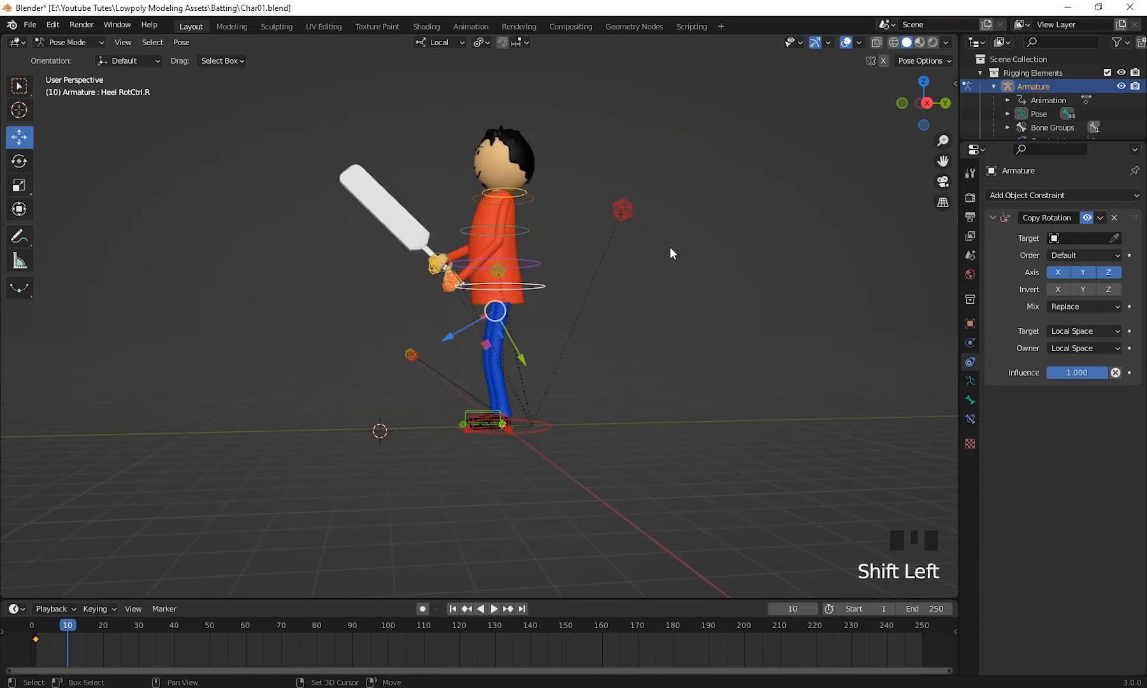
{"action": "left_click", "coordinate": [623, 209], "text": "shift"}
{"action": "middle_click_drag", "start_coordinate": [679, 250], "coordinate": [606, 357]}
{"action": "key", "text": "i"}
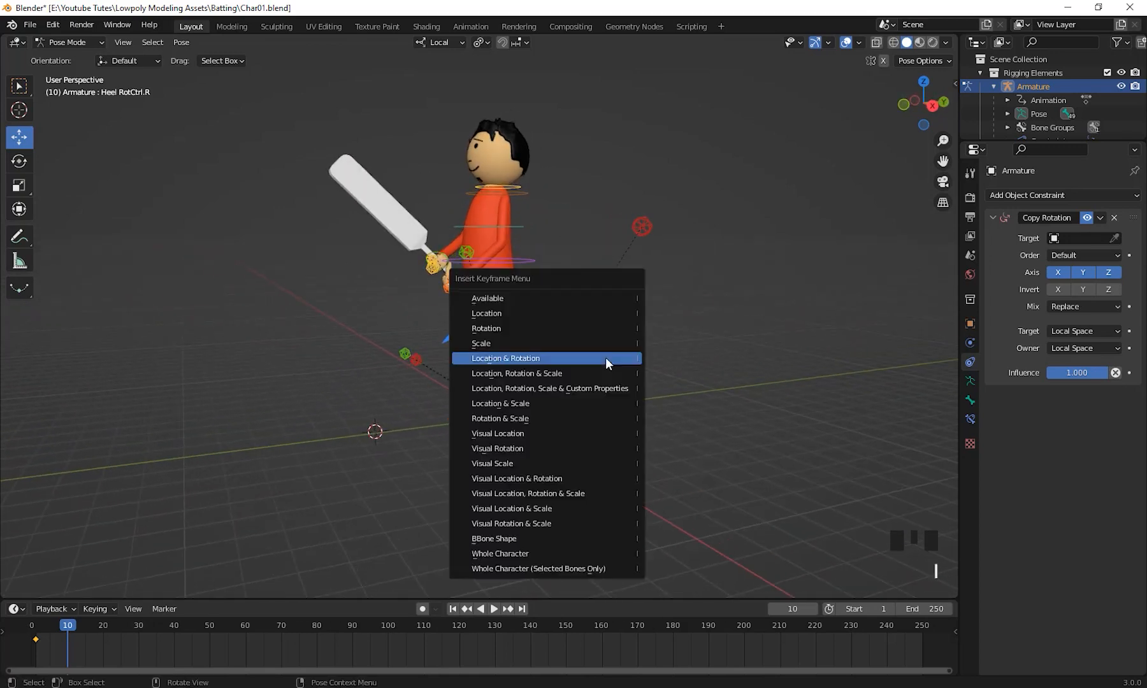
{"action": "left_click", "coordinate": [521, 360]}
{"action": "left_click_drag", "start_coordinate": [54, 637], "coordinate": [20, 638]}
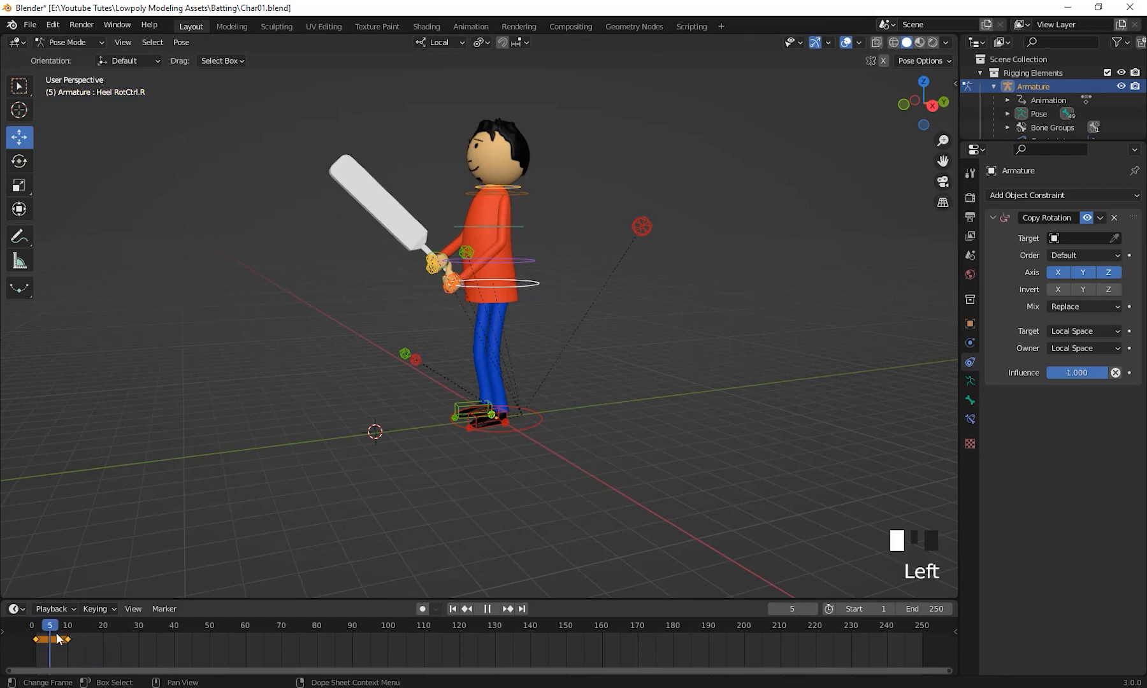
Step: At frame 20, move the left foot control HeelUP.L backward so the feet stand apart in a batting stance
{"action": "left_click_drag", "start_coordinate": [104, 636], "coordinate": [104, 636]}
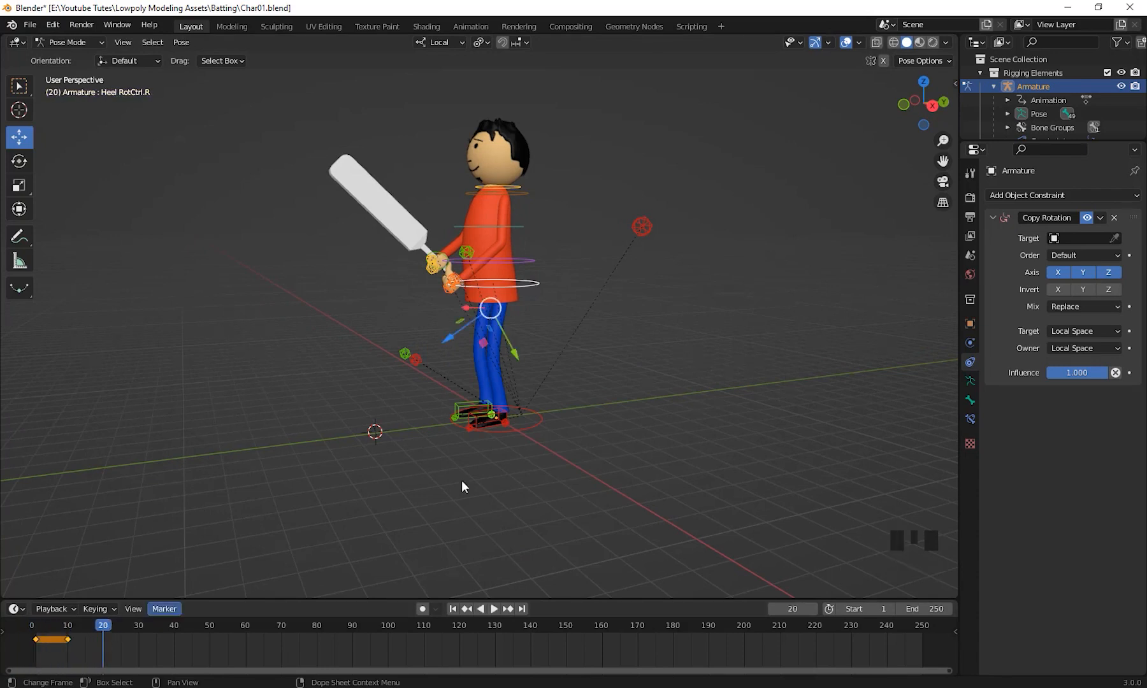
{"action": "middle_click_drag", "start_coordinate": [461, 479], "coordinate": [550, 455]}
{"action": "scroll", "coordinate": [559, 410], "scroll_direction": "up", "scroll_amount": 2}
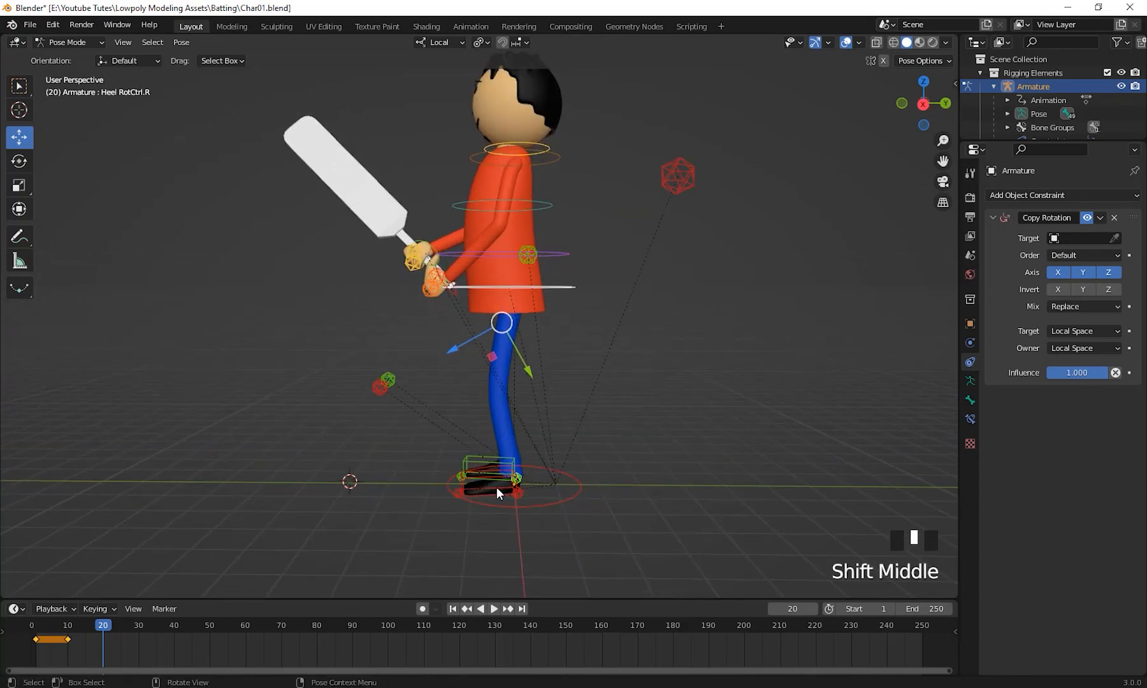
{"action": "scroll", "coordinate": [497, 488], "scroll_direction": "up", "scroll_amount": 2}
{"action": "left_click", "coordinate": [477, 491]}
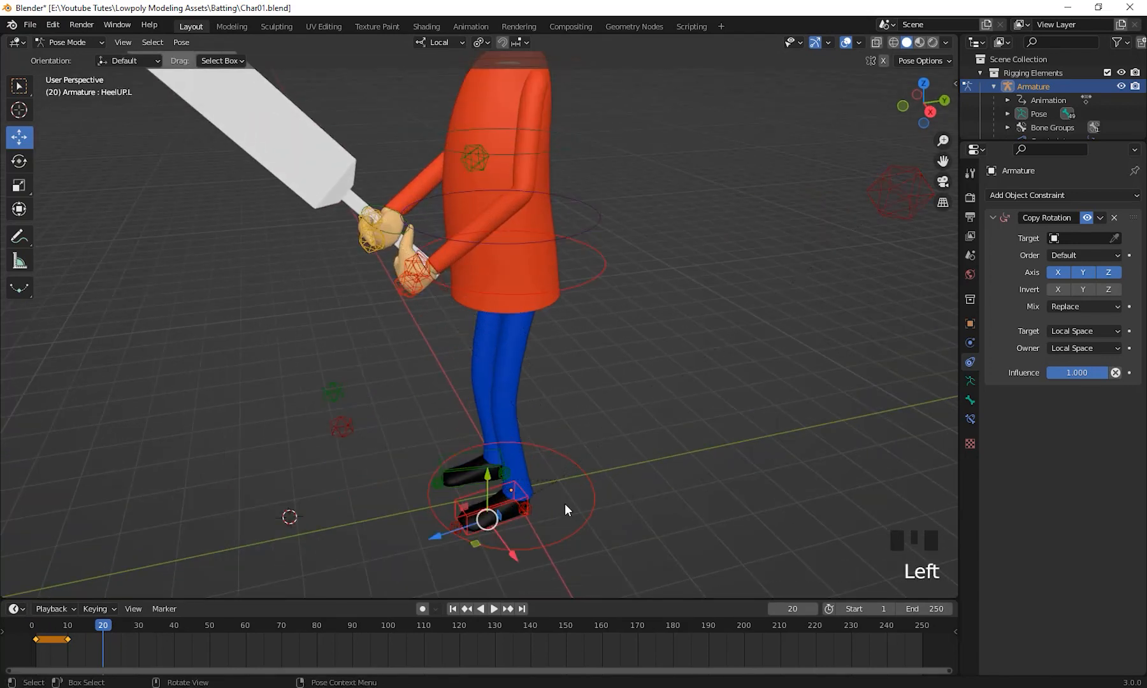
{"action": "middle_click_drag", "start_coordinate": [565, 503], "coordinate": [417, 498], "text": "shift"}
{"action": "left_click", "coordinate": [415, 490]}
{"action": "left_click_drag", "start_coordinate": [415, 490], "coordinate": [408, 456]}
{"action": "left_click", "coordinate": [458, 440]}
Step: Move Hip Ctrl by about -0.018, 0.174 and -0.140 m in global X, Y and Z, and rotate it about -29.7° to lean the torso forward
{"action": "left_click", "coordinate": [592, 204]}
{"action": "middle_click_drag", "start_coordinate": [593, 204], "coordinate": [569, 262]}
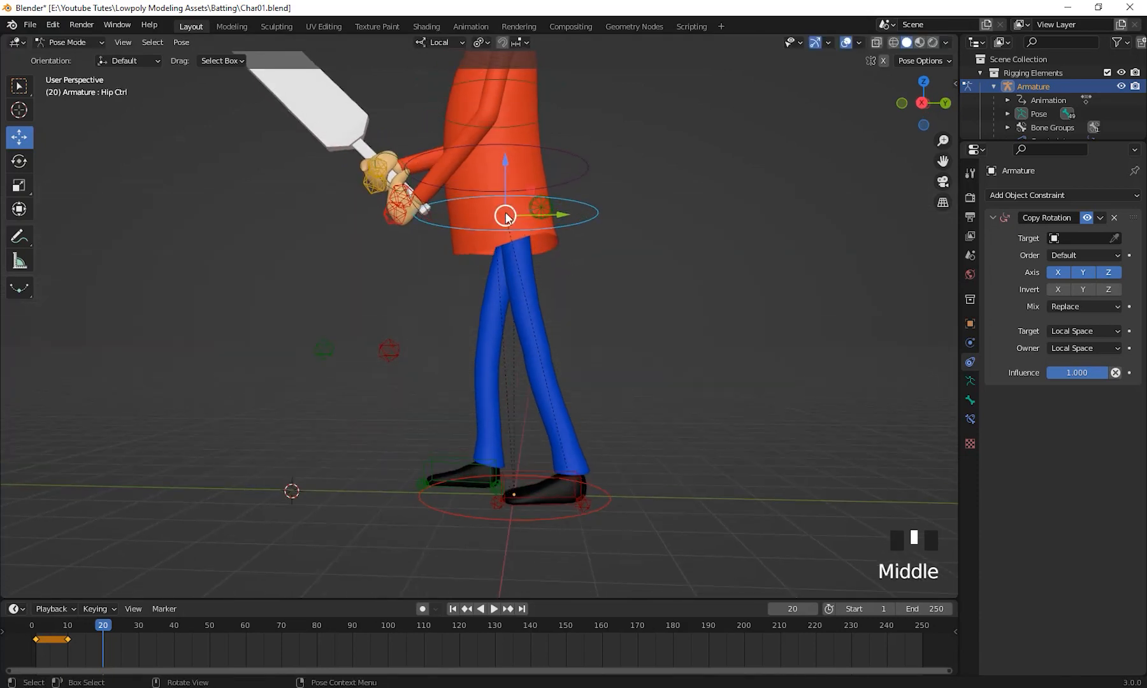
{"action": "left_click_drag", "start_coordinate": [504, 215], "coordinate": [518, 225]}
{"action": "middle_click_drag", "start_coordinate": [540, 259], "coordinate": [613, 380], "text": "shift"}
{"action": "key", "text": "r"}
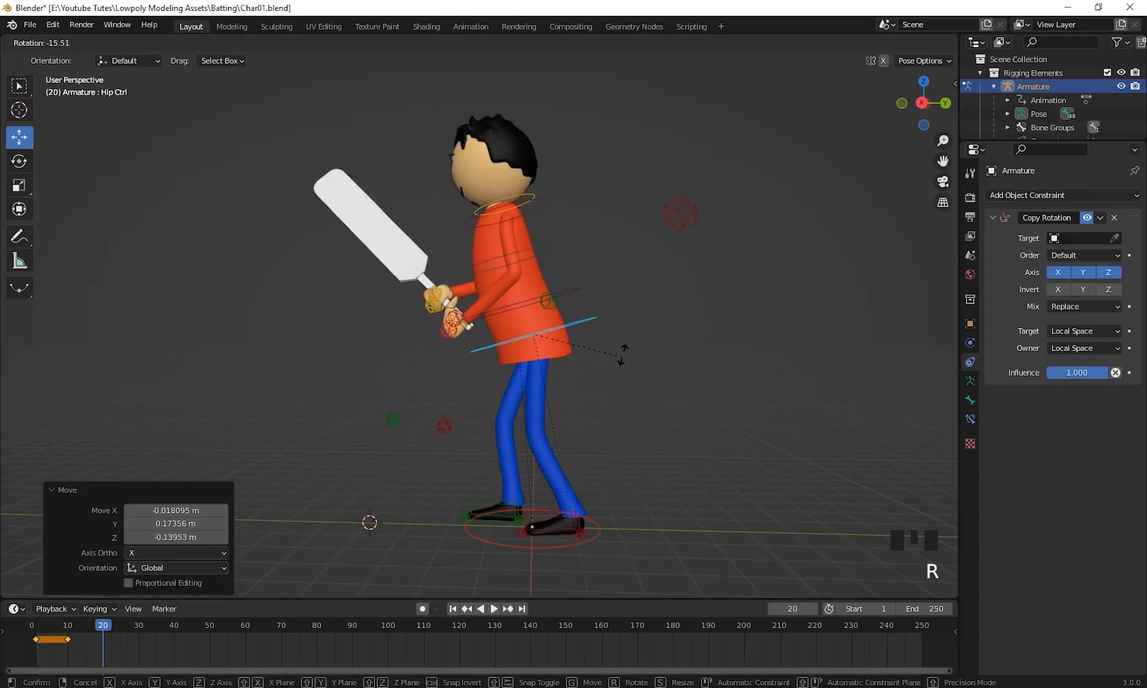
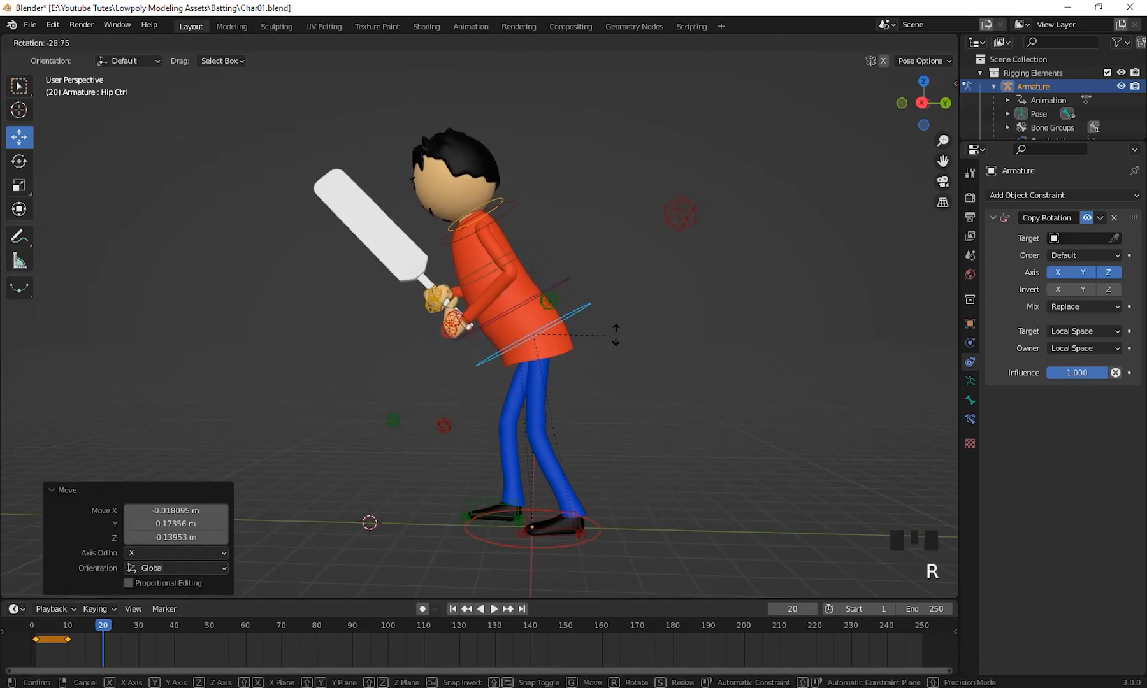
{"action": "left_click", "coordinate": [615, 334]}
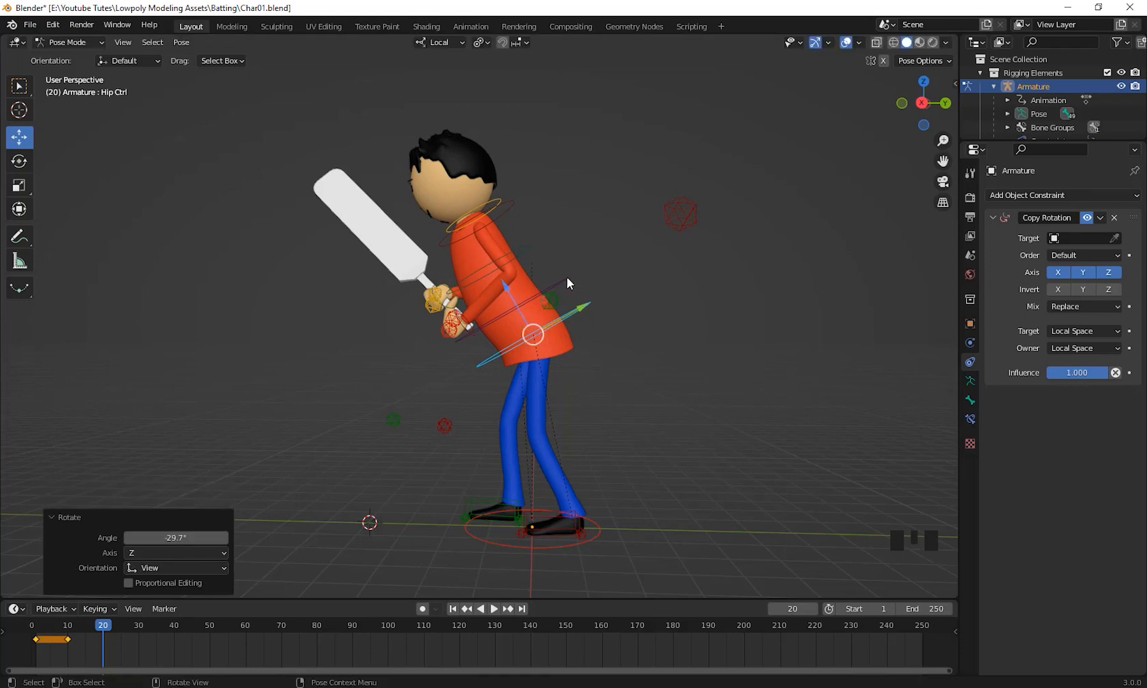
{"action": "scroll", "coordinate": [496, 324], "scroll_direction": "up", "scroll_amount": 2}
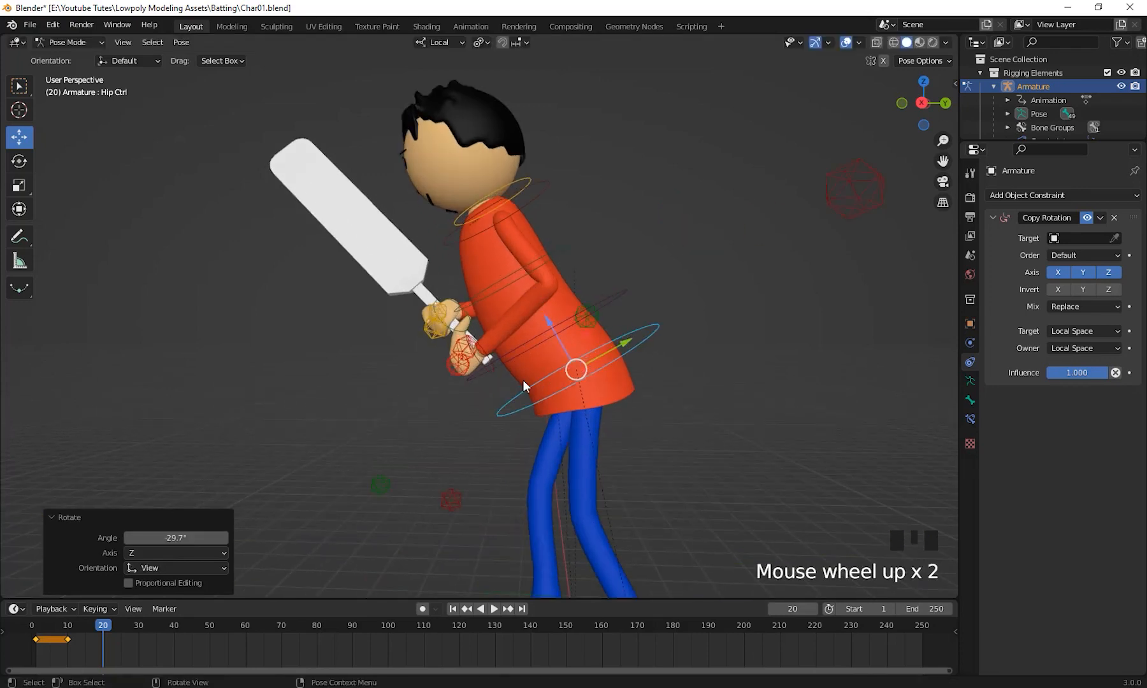
Step: Select Hand Ctrl.R and Hand Ctrl.L and move them by about 0.034, -0.261 and -0.486 m in global X, Y and Z
{"action": "middle_click_drag", "start_coordinate": [522, 379], "coordinate": [480, 330], "text": "shift"}
{"action": "left_click", "coordinate": [481, 296]}
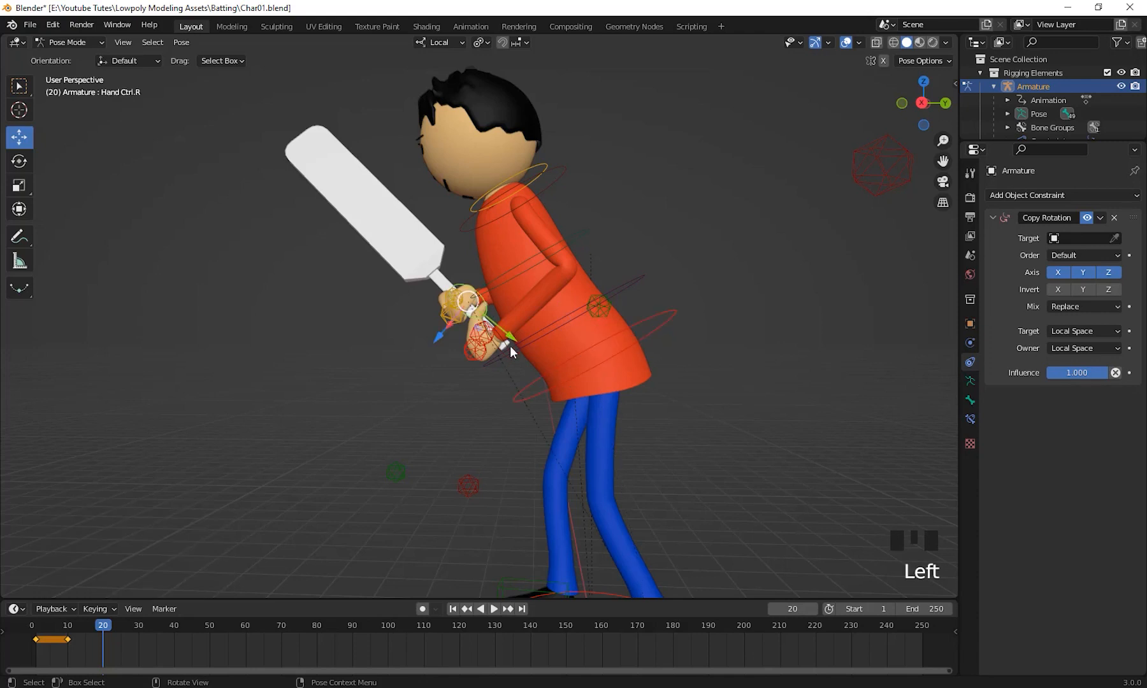
{"action": "scroll", "coordinate": [509, 348], "scroll_direction": "up", "scroll_amount": 2}
{"action": "left_click", "coordinate": [512, 353], "text": "shift"}
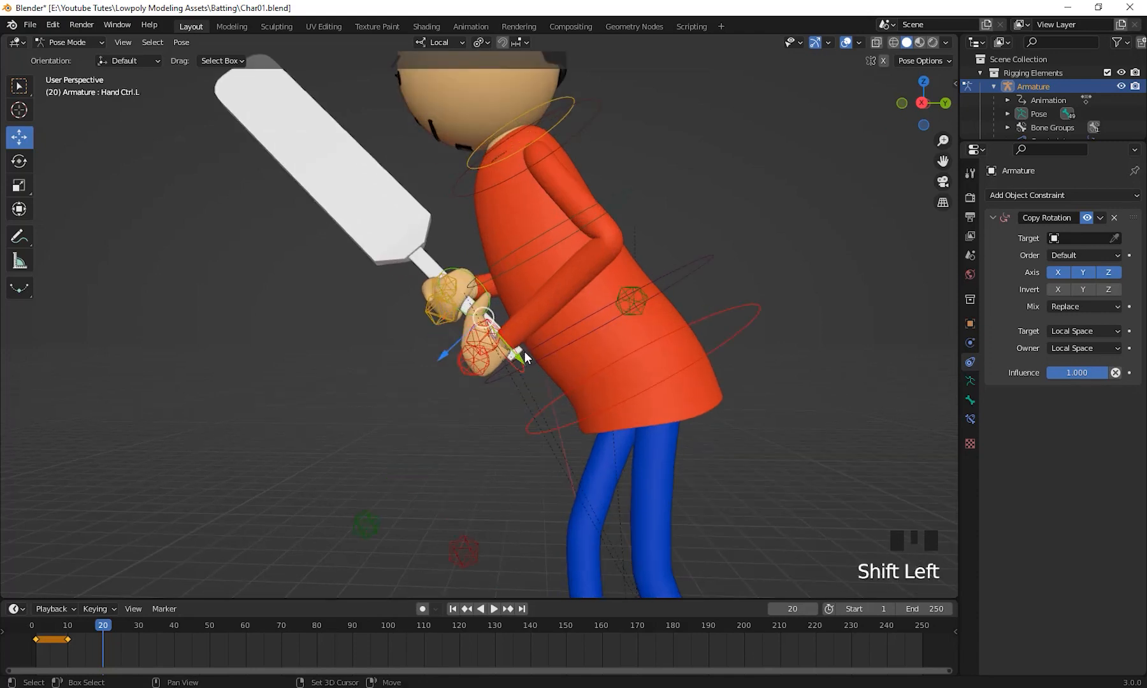
{"action": "middle_click_drag", "start_coordinate": [524, 351], "coordinate": [517, 354]}
{"action": "left_click_drag", "start_coordinate": [487, 334], "coordinate": [467, 362]}
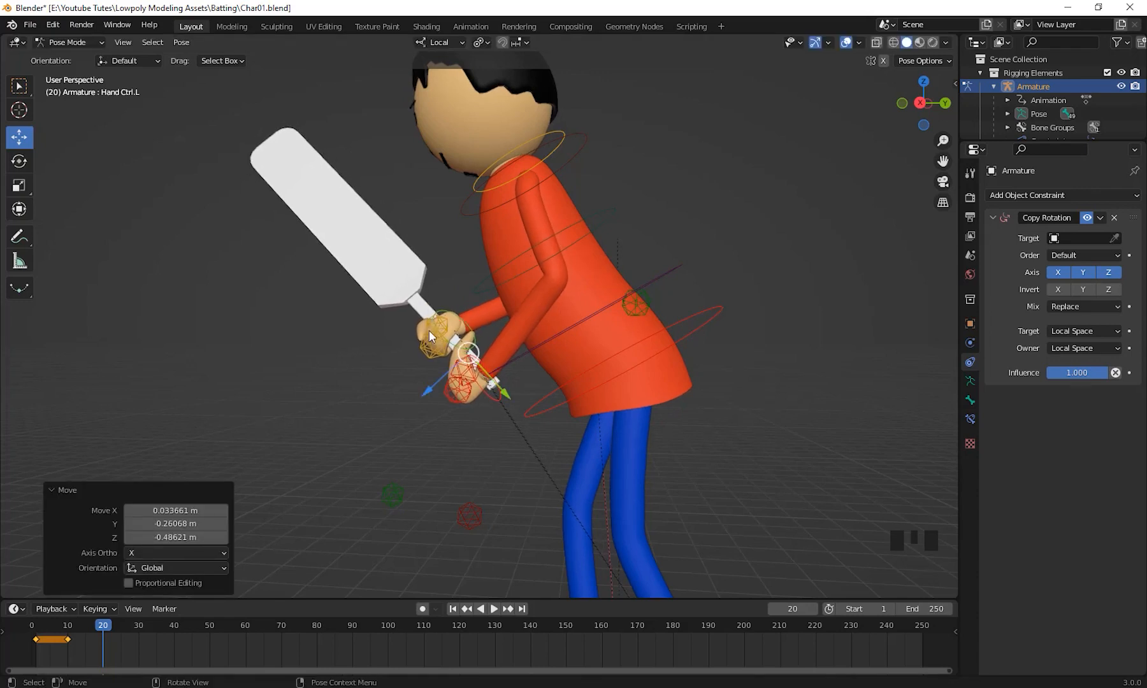
Step: Rotate chest Ctrl by about -15° in the view plane to bend the upper body forward
{"action": "left_click", "coordinate": [589, 215]}
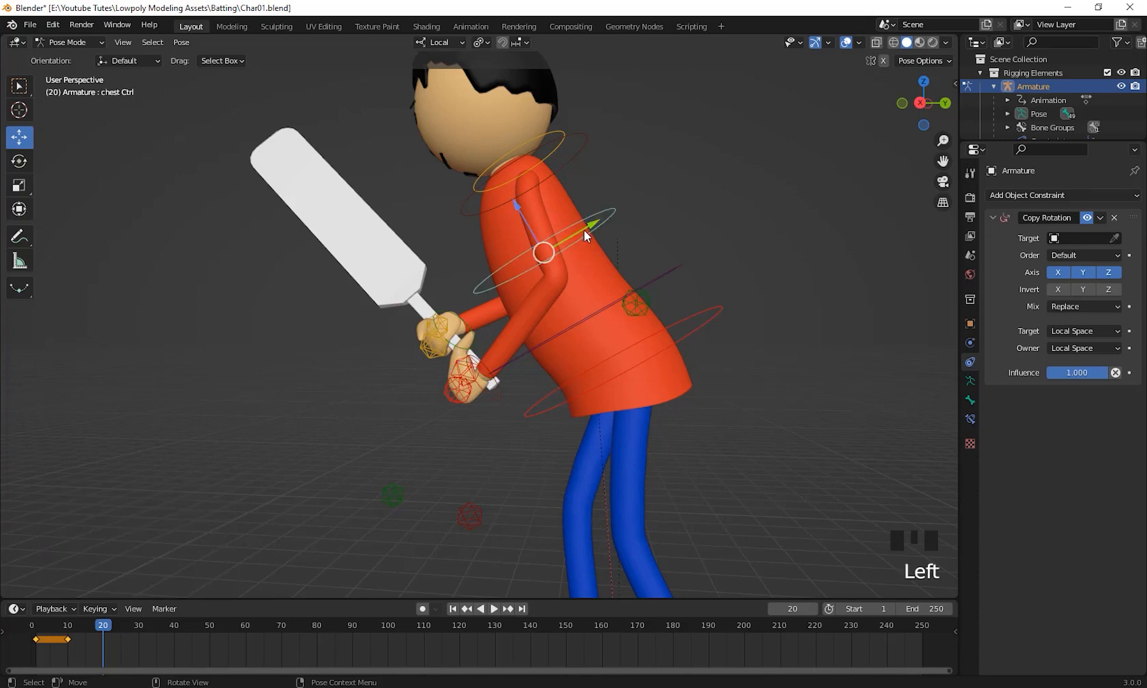
{"action": "middle_click_drag", "start_coordinate": [730, 311], "coordinate": [732, 305], "text": "shift"}
{"action": "middle_click_drag", "start_coordinate": [732, 305], "coordinate": [721, 324]}
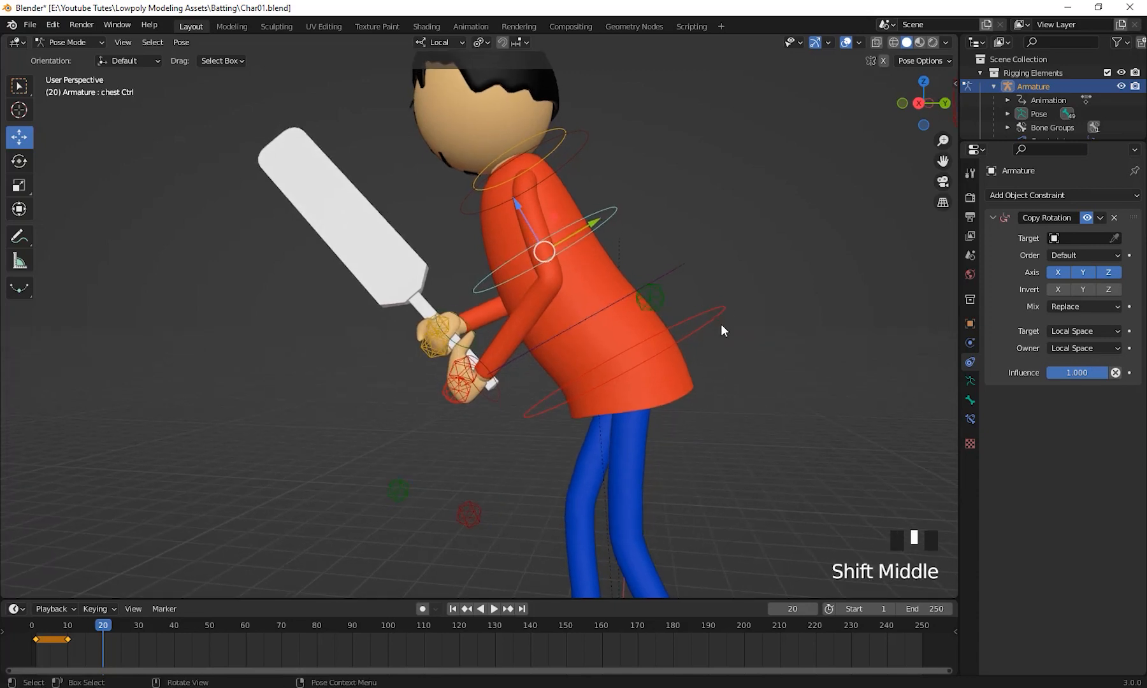
{"action": "key", "text": "r"}
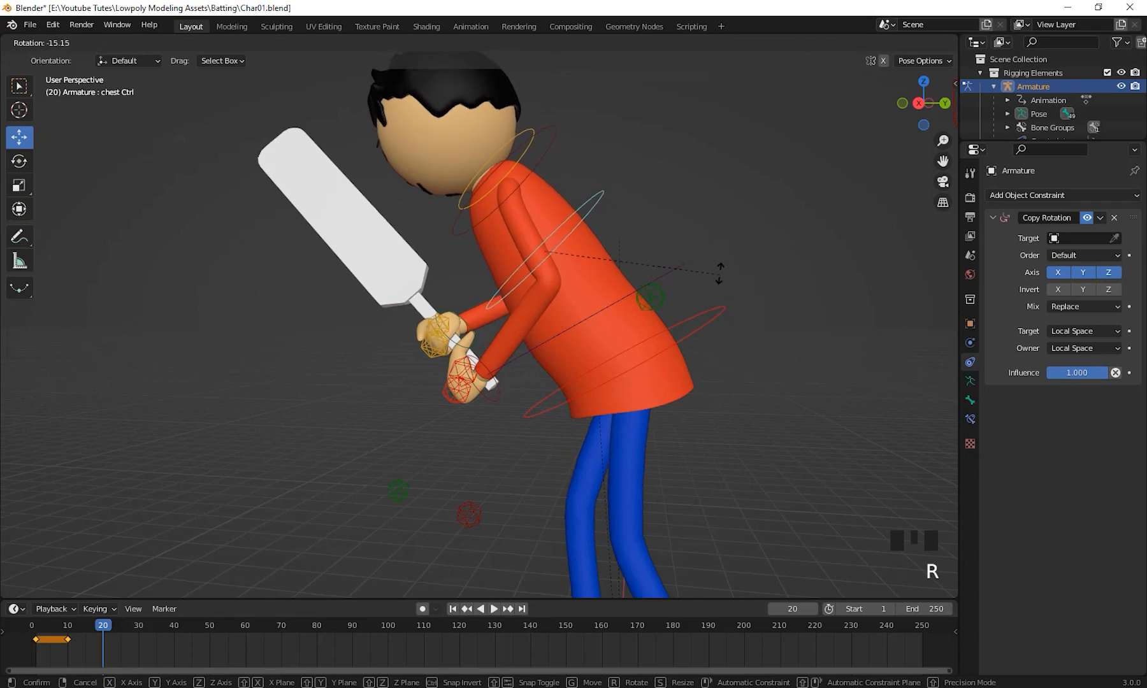
{"action": "left_click", "coordinate": [719, 268]}
Step: Rotate Head Ctrl by about 31.2° in the view plane to raise the head
{"action": "left_click", "coordinate": [529, 134]}
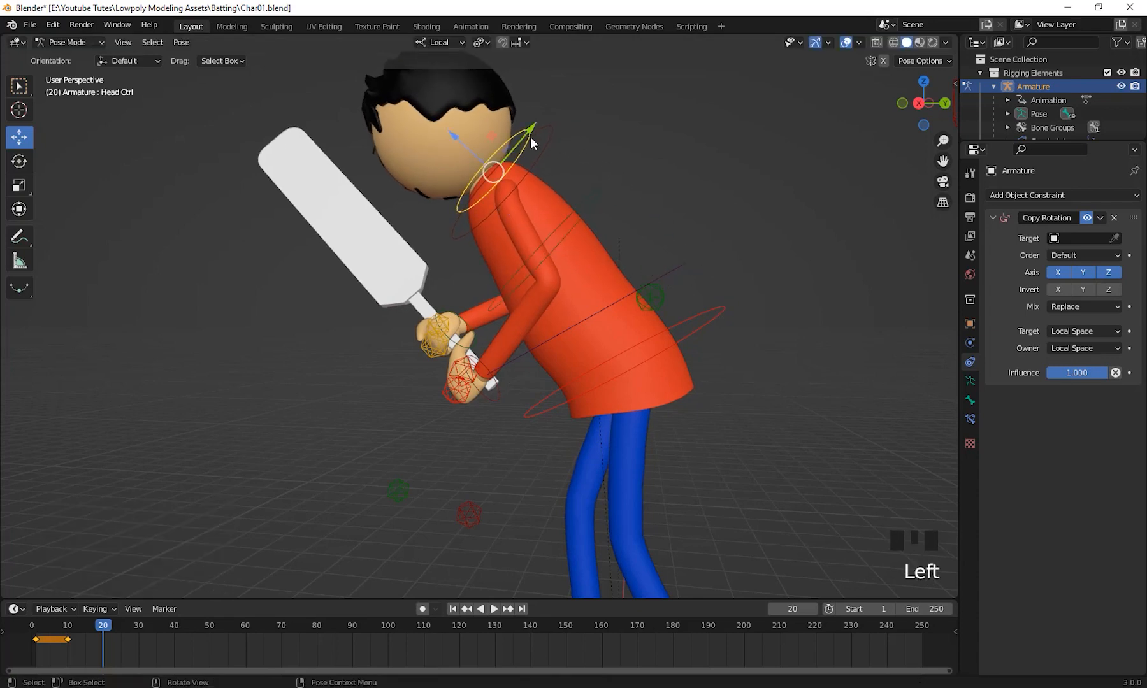
{"action": "key", "text": "r"}
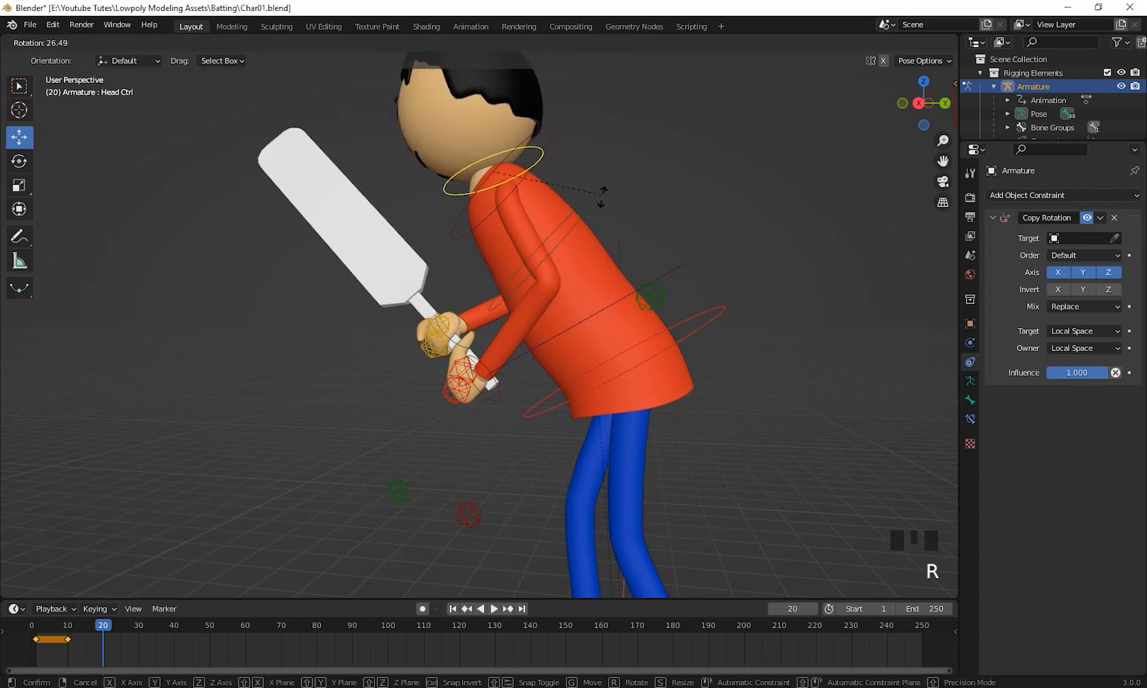
{"action": "left_click", "coordinate": [601, 202]}
{"action": "scroll", "coordinate": [597, 223], "scroll_direction": "down", "scroll_amount": 2}
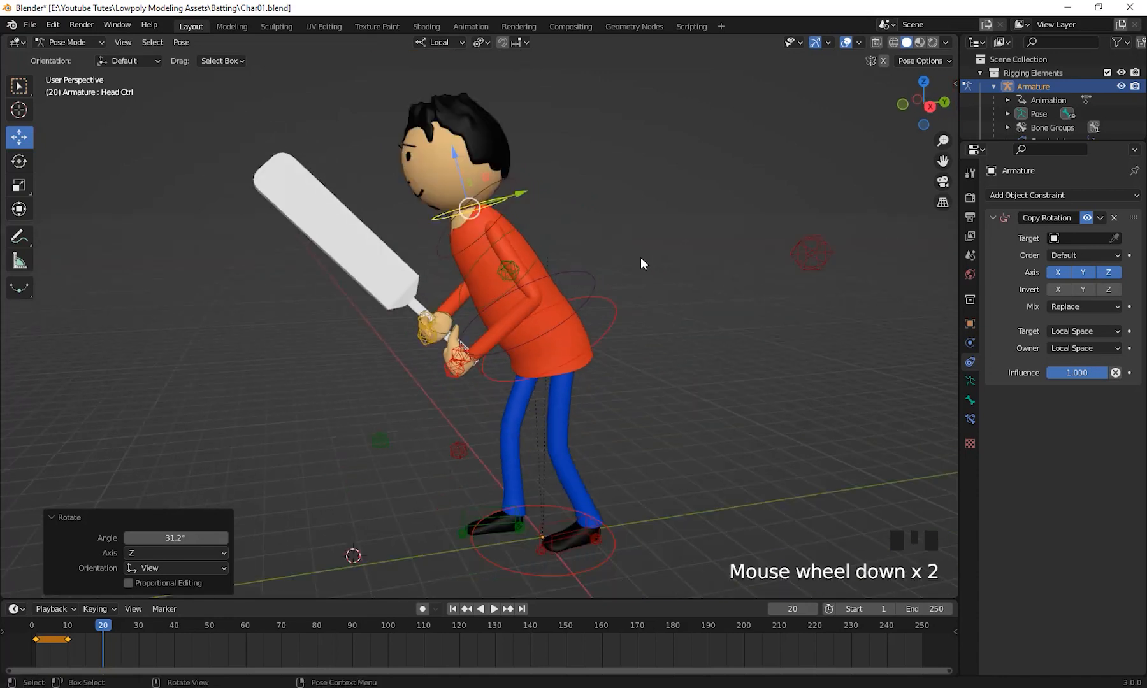
{"action": "middle_click_drag", "start_coordinate": [640, 261], "coordinate": [648, 303], "text": "shift"}
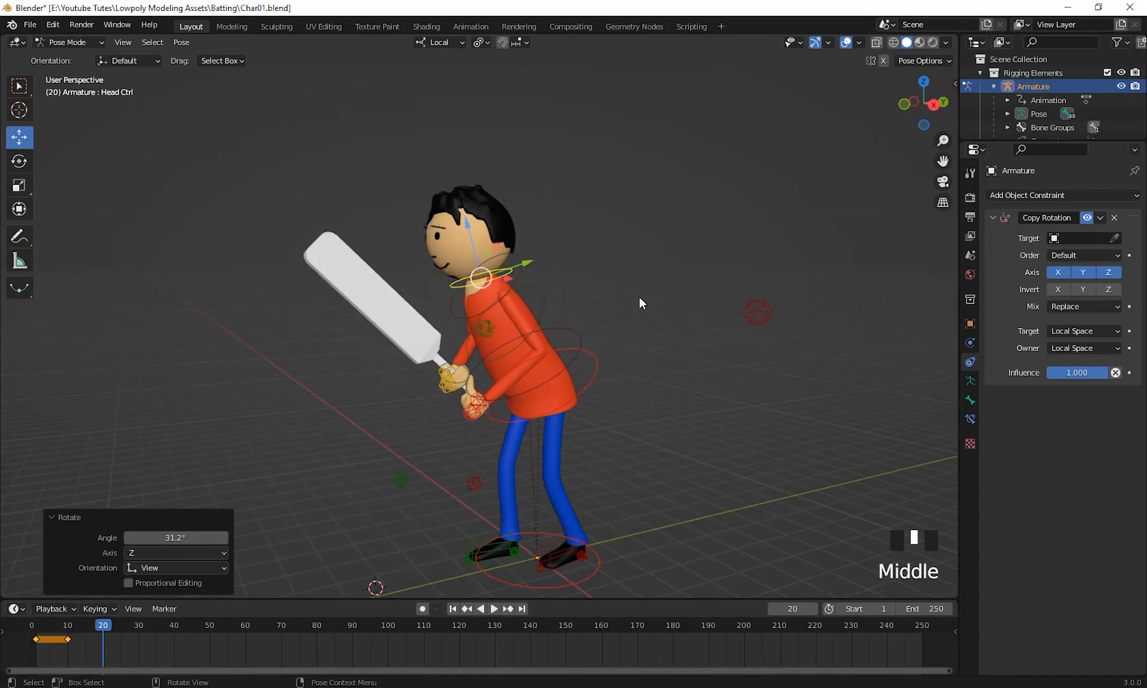
Step: Turn Head Ctrl with the Rotate tool, including about 8.22° around local X and a trackball rotation of about 10.3° and -3.44°
{"action": "left_click", "coordinate": [15, 163]}
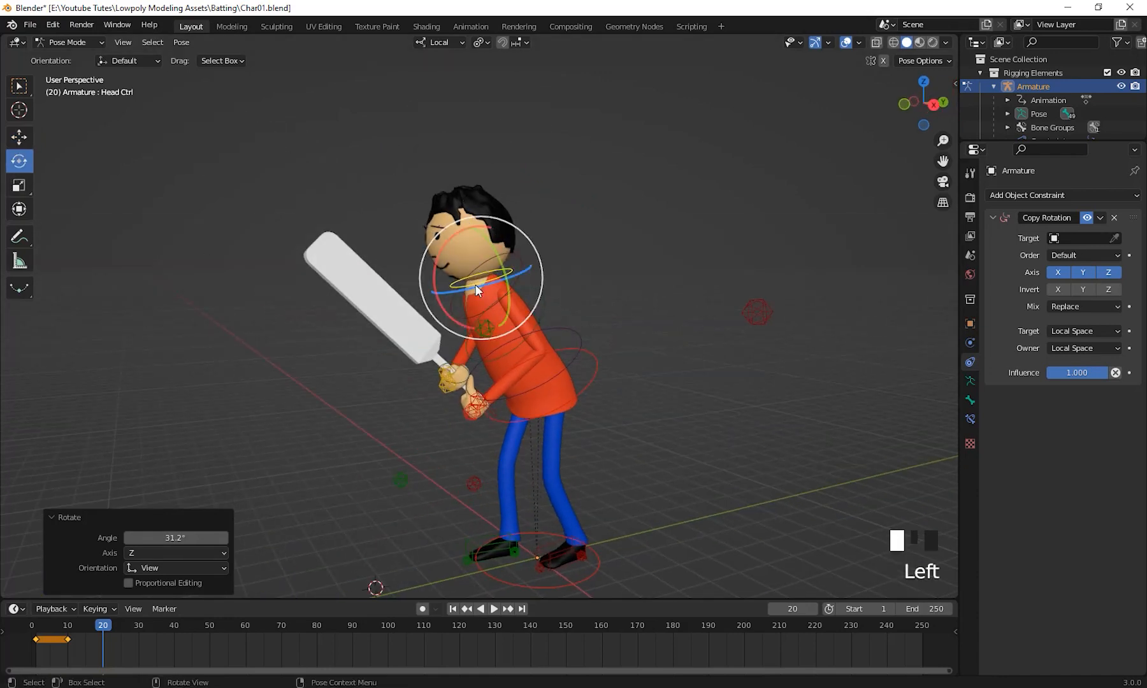
{"action": "left_click_drag", "start_coordinate": [490, 275], "coordinate": [481, 229]}
{"action": "left_click_drag", "start_coordinate": [455, 272], "coordinate": [461, 272]}
{"action": "scroll", "coordinate": [566, 381], "scroll_direction": "down", "scroll_amount": 2}
{"action": "middle_click_drag", "start_coordinate": [612, 383], "coordinate": [491, 388]}
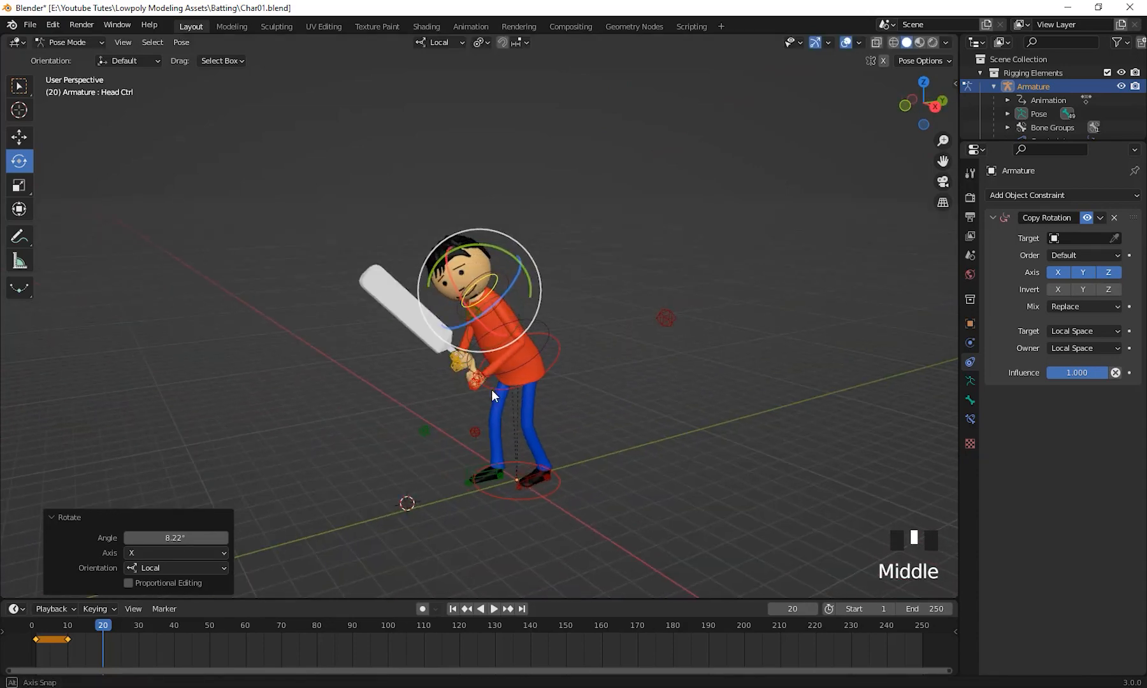
{"action": "left_click_drag", "start_coordinate": [488, 265], "coordinate": [504, 271]}
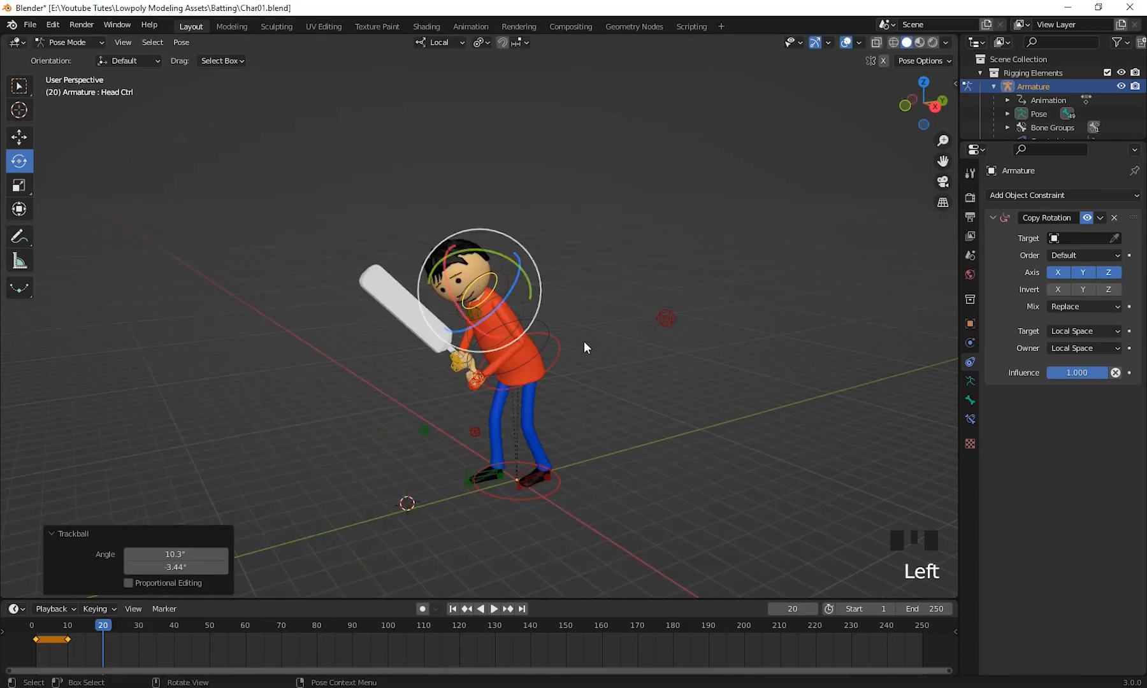
{"action": "scroll", "coordinate": [580, 357], "scroll_direction": "up", "scroll_amount": 2}
{"action": "middle_click_drag", "start_coordinate": [574, 368], "coordinate": [500, 238]}
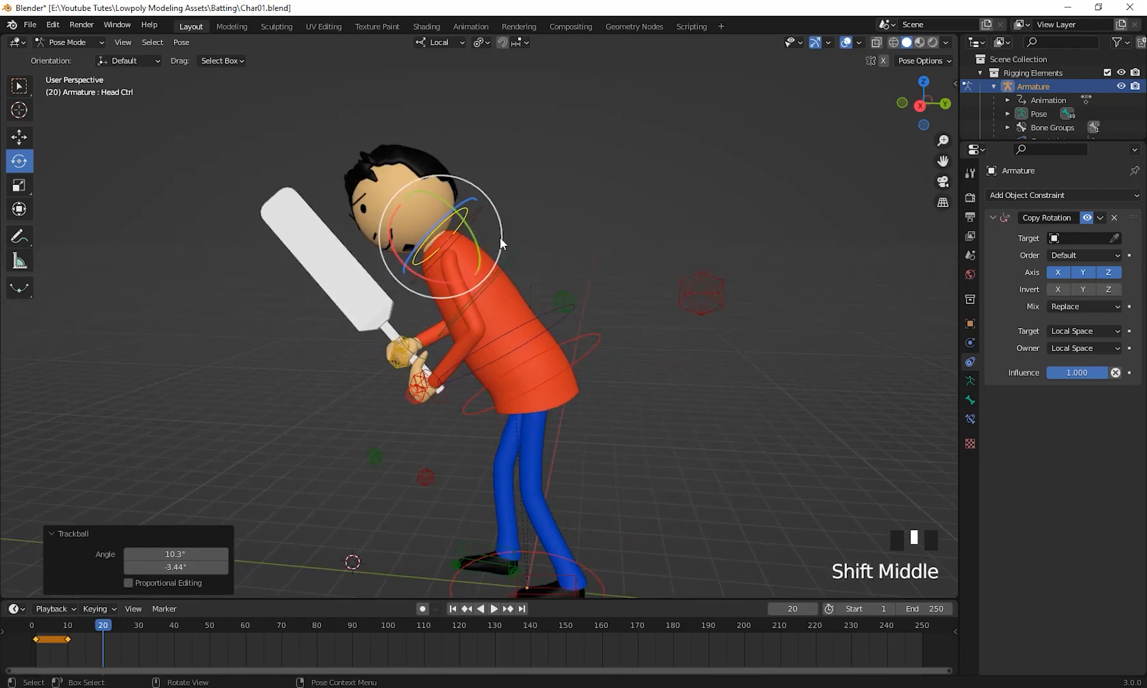
Step: Rotate ABS Ctrl by about -18.4° in the view plane to bend the waist further forward
{"action": "left_click", "coordinate": [494, 205]}
{"action": "left_click_drag", "start_coordinate": [494, 239], "coordinate": [515, 288]}
{"action": "left_click", "coordinate": [554, 321]}
{"action": "scroll", "coordinate": [528, 353], "scroll_direction": "down", "scroll_amount": 2}
{"action": "middle_click_drag", "start_coordinate": [529, 353], "coordinate": [475, 352], "text": "shift"}
{"action": "scroll", "coordinate": [481, 381], "scroll_direction": "up", "scroll_amount": 3}
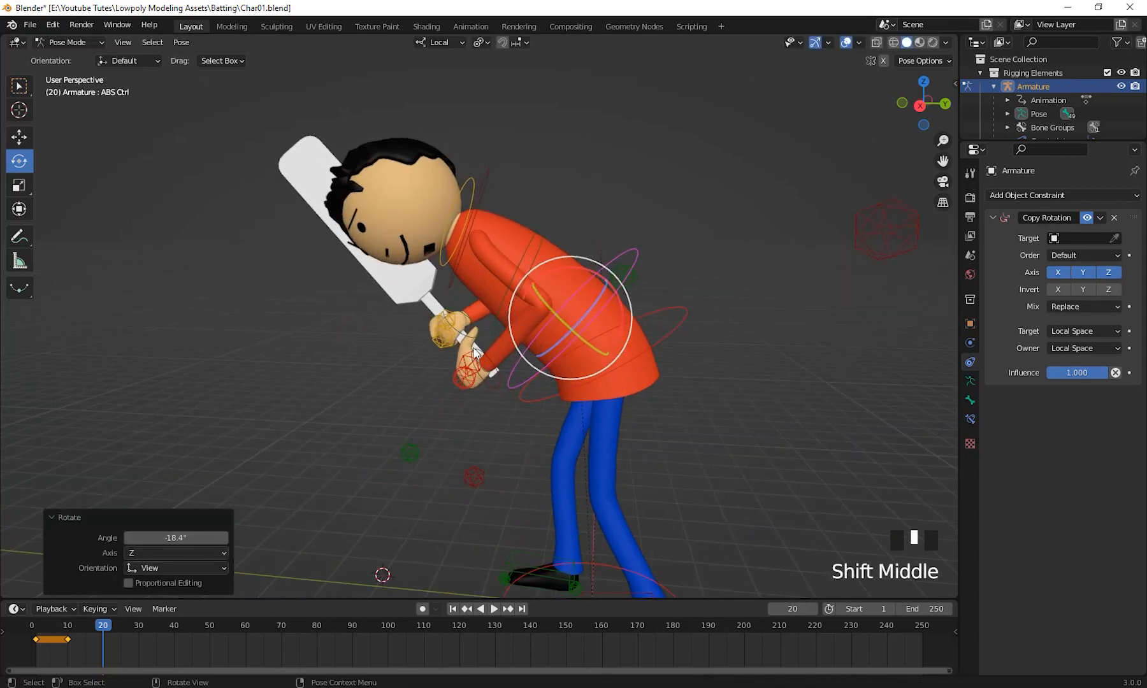
Step: Try to rotate both hand controls around a local axis and undo the rotation
{"action": "left_click", "coordinate": [462, 338]}
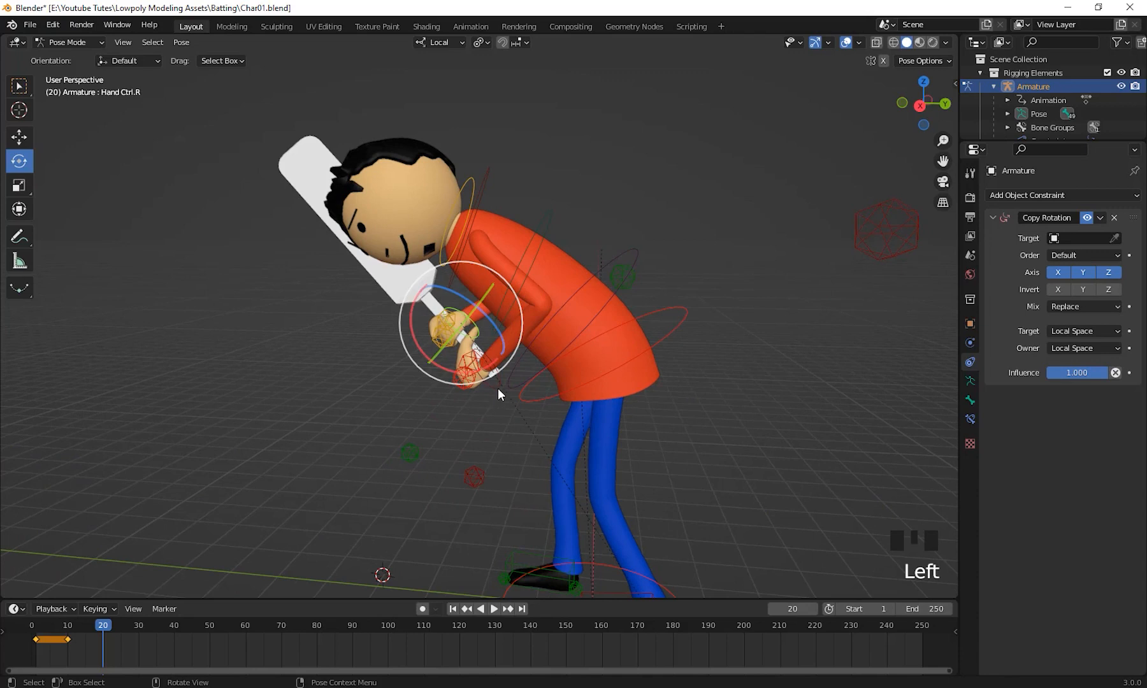
{"action": "left_click", "coordinate": [497, 385], "text": "shift"}
{"action": "left_click", "coordinate": [469, 297]}
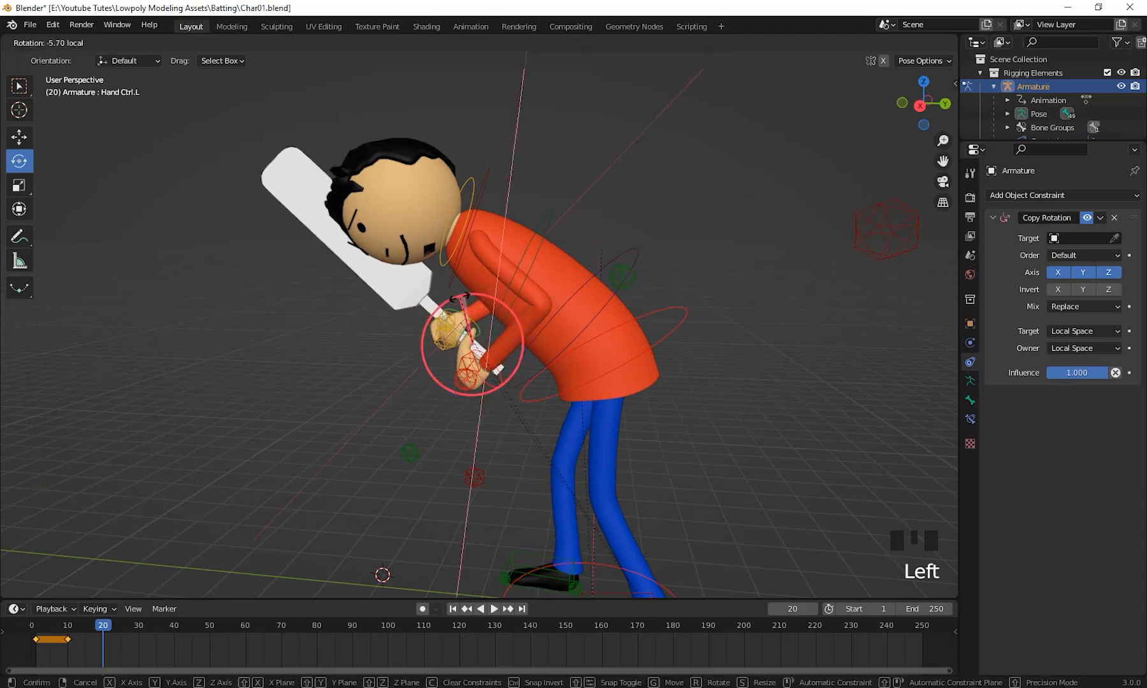
{"action": "key", "text": "ctrl+z"}
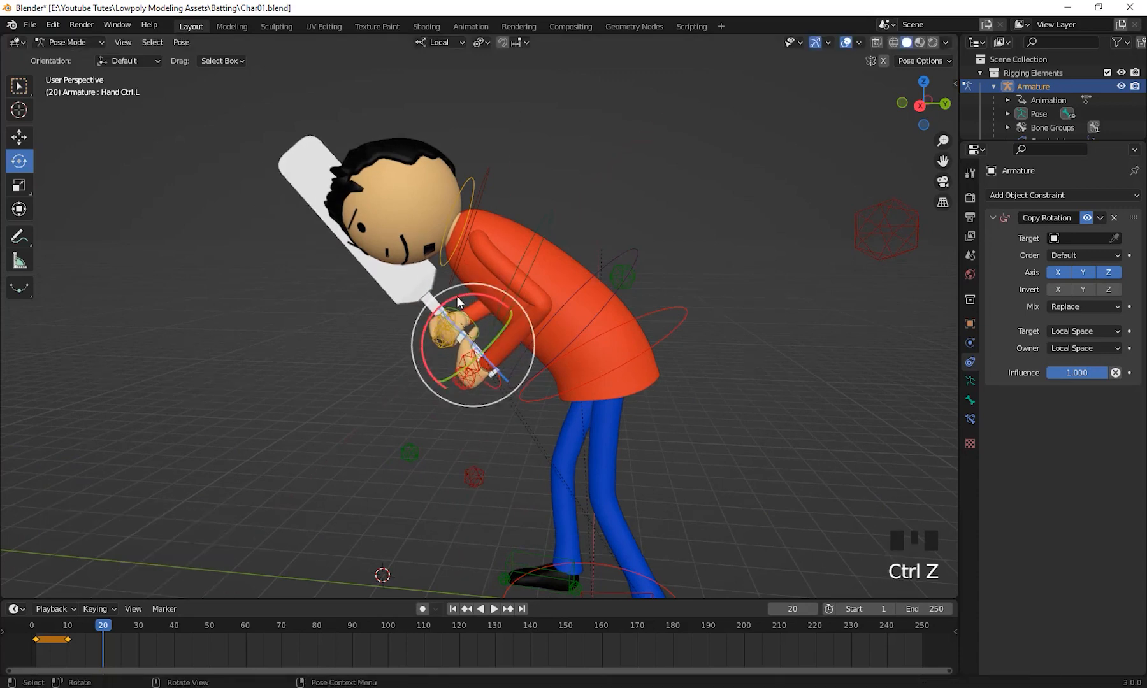
Step: Set the transform orientation to Global, try rotating the selected hand controls, and undo that rotation
{"action": "left_click", "coordinate": [443, 37]}
{"action": "left_click", "coordinate": [429, 86]}
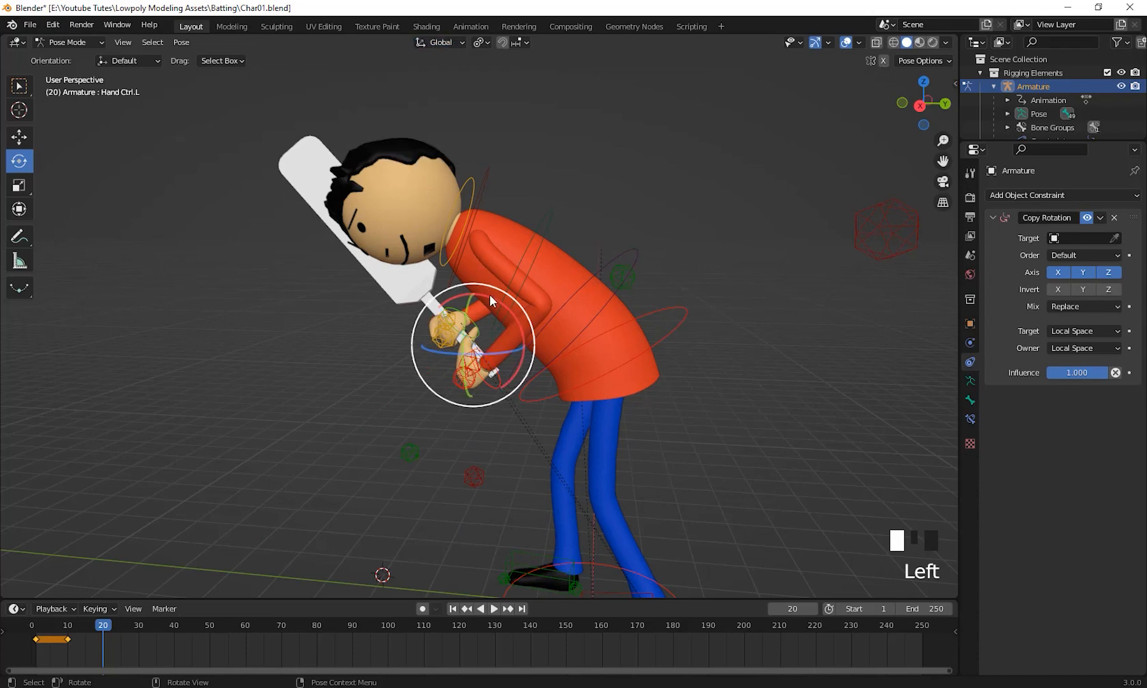
{"action": "left_click", "coordinate": [489, 295]}
{"action": "key", "text": "ctrl+z"}
{"action": "mouse_move", "coordinate": [483, 292]}
{"action": "middle_mouse_down"}
{"action": "mouse_move", "coordinate": [612, 301]}
{"action": "mouse_move", "coordinate": [521, 301]}
{"action": "mouse_move", "coordinate": [549, 303]}
{"action": "mouse_move", "coordinate": [527, 330]}
{"action": "mouse_move", "coordinate": [471, 351]}
{"action": "mouse_move", "coordinate": [497, 286]}
{"action": "middle_mouse_up"}
{"action": "scroll", "coordinate": [547, 334], "scroll_direction": "down", "scroll_amount": 1}
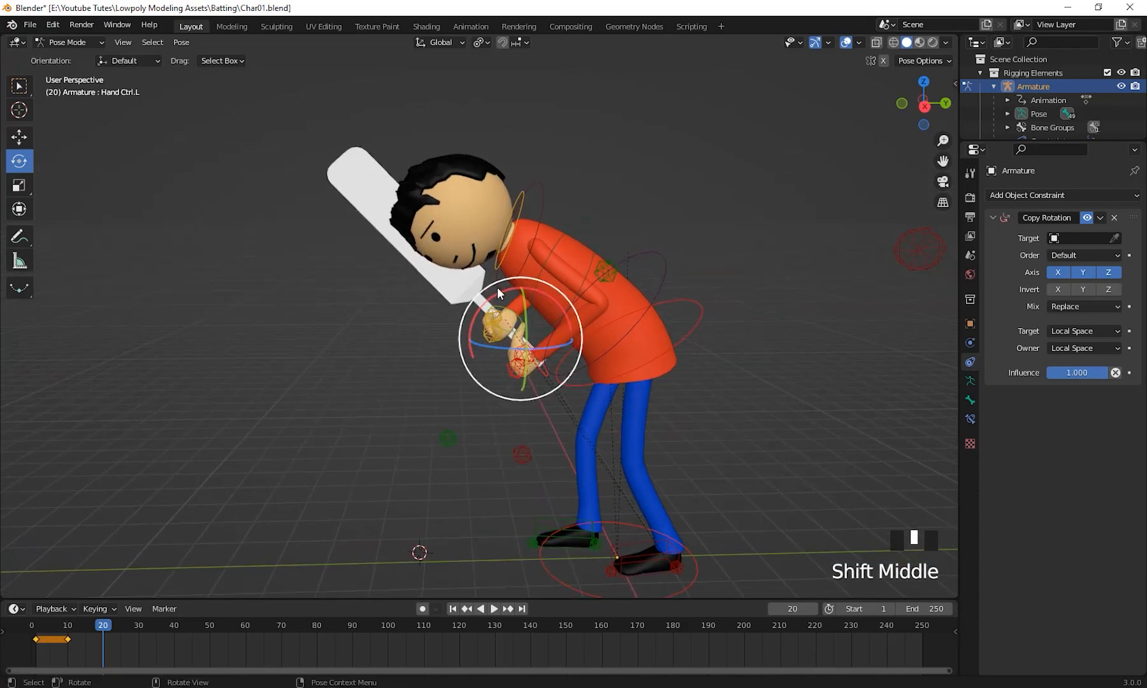
{"action": "middle_click_drag", "start_coordinate": [694, 220], "coordinate": [722, 225], "text": "shift"}
Step: Select only Hand Ctrl.R and move it by about 0.115, -0.310 and -0.744 m in global X, Y and Z
{"action": "left_click", "coordinate": [514, 312]}
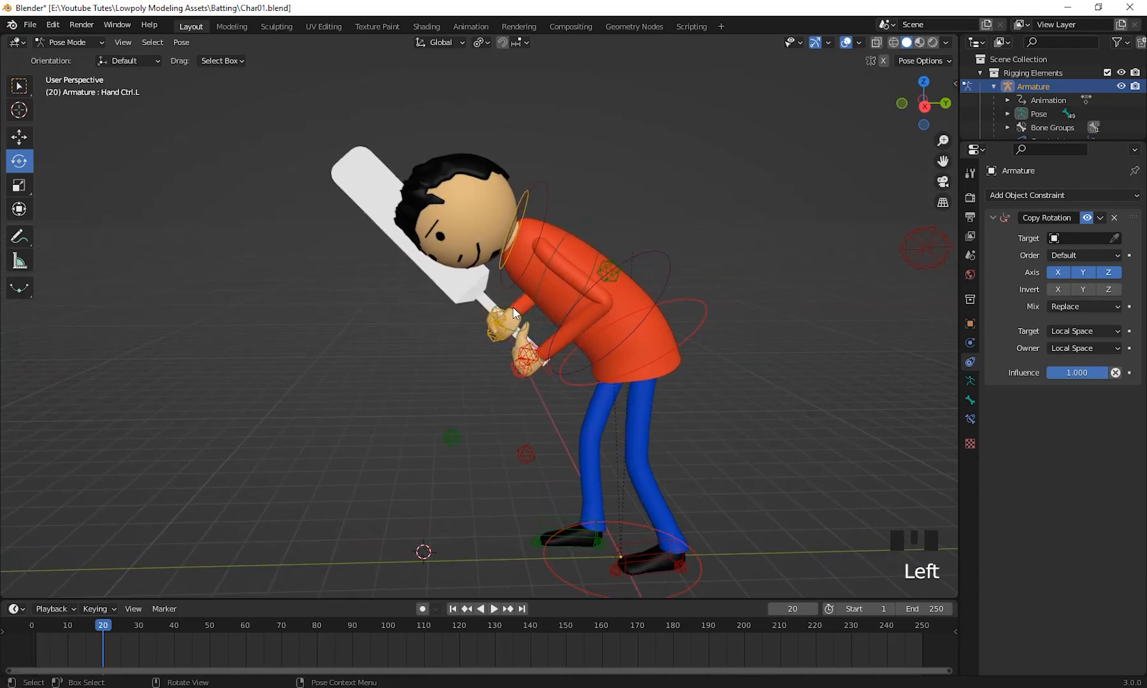
{"action": "left_click", "coordinate": [516, 312]}
{"action": "left_click", "coordinate": [19, 136]}
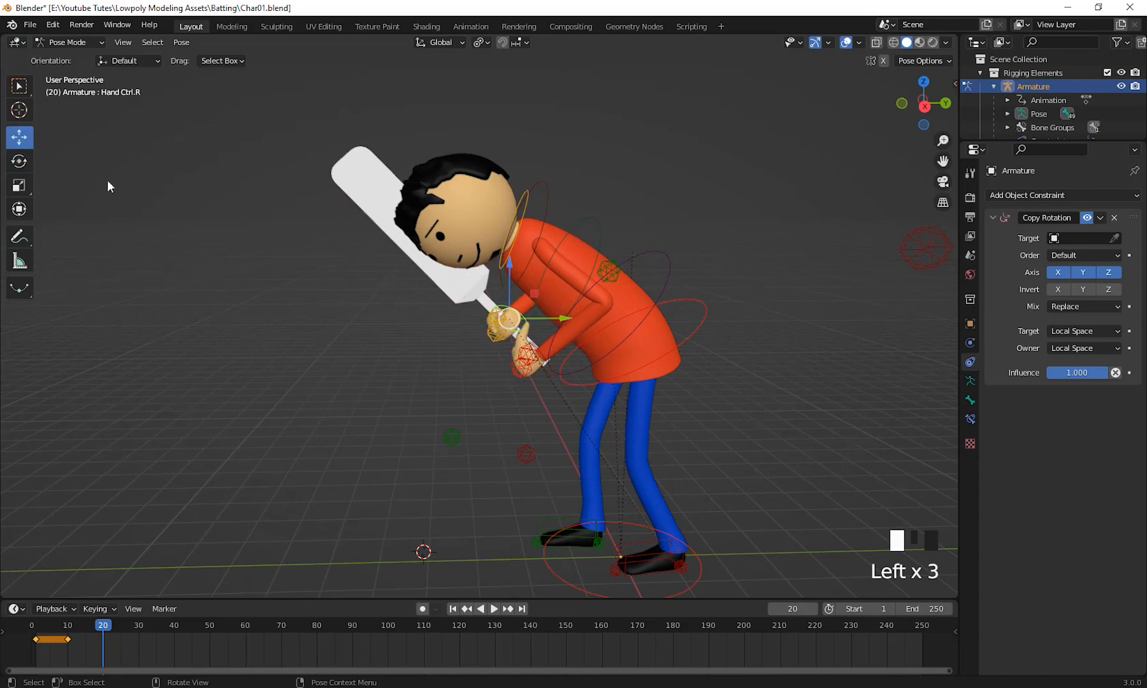
{"action": "middle_click_drag", "start_coordinate": [446, 281], "coordinate": [503, 310]}
{"action": "left_click_drag", "start_coordinate": [523, 319], "coordinate": [498, 365]}
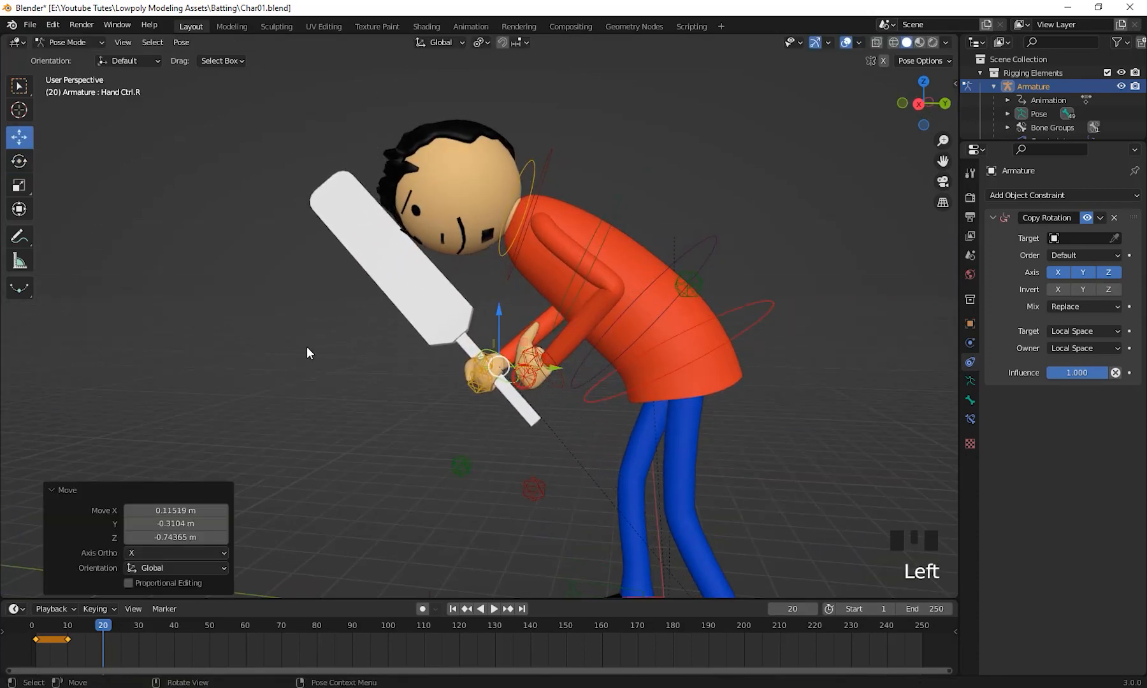
Step: Rotate Hand Ctrl.R by about 55° around the global X axis to swing the bat down to roughly horizontal
{"action": "middle_click_drag", "start_coordinate": [306, 353], "coordinate": [268, 331]}
{"action": "left_click", "coordinate": [19, 160]}
{"action": "left_click", "coordinate": [525, 321]}
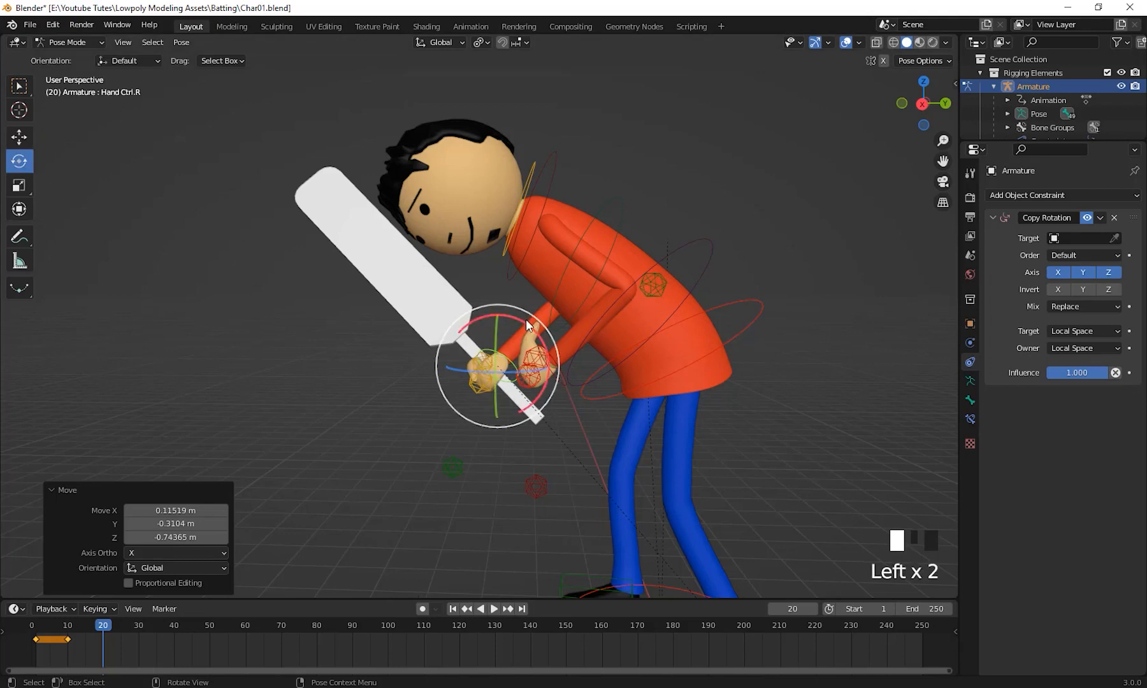
{"action": "left_click_drag", "start_coordinate": [526, 319], "coordinate": [471, 314]}
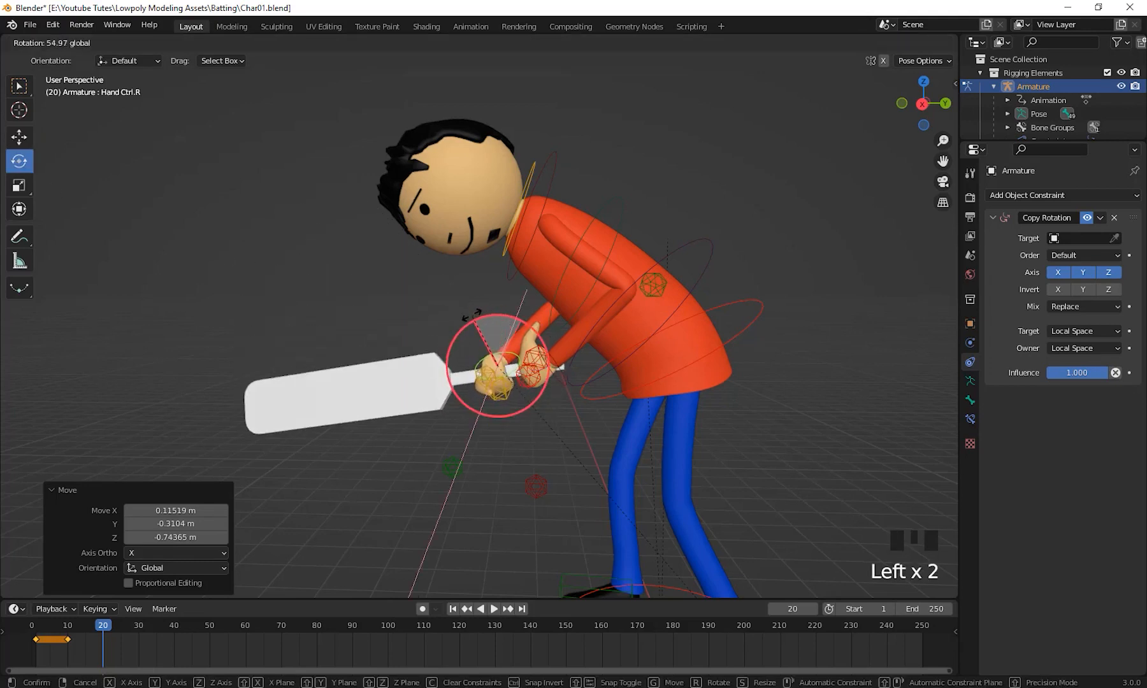
{"action": "left_click_drag", "start_coordinate": [472, 315], "coordinate": [472, 321]}
Step: Refine the rotation of the hand controls, finishing with Hand Ctrl.R, so the bat points down toward the ground in front of the feet
{"action": "scroll", "coordinate": [568, 374], "scroll_direction": "up", "scroll_amount": 3}
{"action": "middle_click_drag", "start_coordinate": [570, 350], "coordinate": [545, 324], "text": "shift"}
{"action": "left_click", "coordinate": [544, 325]}
{"action": "left_click_drag", "start_coordinate": [551, 292], "coordinate": [475, 286]}
{"action": "left_click_drag", "start_coordinate": [520, 353], "coordinate": [536, 274]}
{"action": "scroll", "coordinate": [535, 274], "scroll_direction": "down", "scroll_amount": 2}
{"action": "middle_click_drag", "start_coordinate": [536, 274], "coordinate": [513, 362], "text": "shift"}
{"action": "scroll", "coordinate": [529, 363], "scroll_direction": "up", "scroll_amount": 2}
{"action": "left_click", "coordinate": [511, 343]}
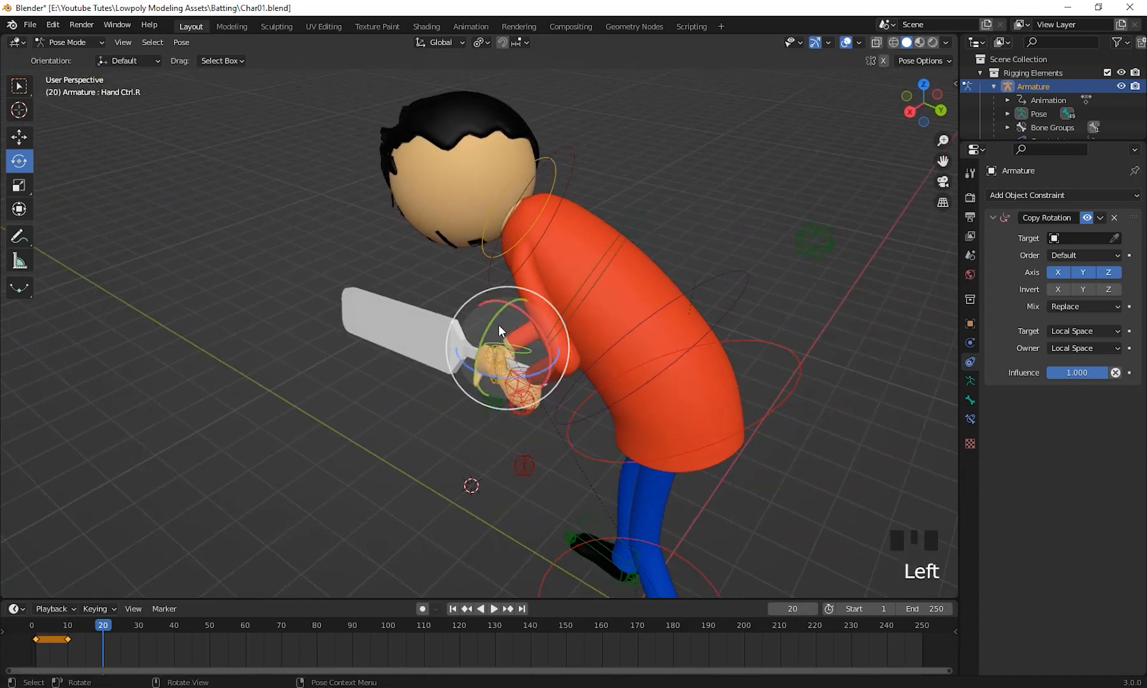
{"action": "mouse_move", "coordinate": [498, 324]}
{"action": "left_mouse_down"}
{"action": "mouse_move", "coordinate": [488, 318]}
{"action": "mouse_move", "coordinate": [520, 321]}
{"action": "mouse_move", "coordinate": [518, 312]}
{"action": "mouse_move", "coordinate": [512, 321]}
{"action": "left_mouse_up"}
Step: Move the right elbow control Elbow Ctrl.R roughly 3.5 m forward and down toward the hands
{"action": "middle_click_drag", "start_coordinate": [569, 359], "coordinate": [892, 352], "text": "shift"}
{"action": "middle_click_drag", "start_coordinate": [444, 369], "coordinate": [593, 367], "text": "shift"}
{"action": "scroll", "coordinate": [529, 369], "scroll_direction": "up", "scroll_amount": 2}
{"action": "scroll", "coordinate": [546, 378], "scroll_direction": "down", "scroll_amount": 3}
{"action": "left_click", "coordinate": [593, 366]}
{"action": "middle_click_drag", "start_coordinate": [669, 368], "coordinate": [511, 340]}
{"action": "key", "text": "g"}
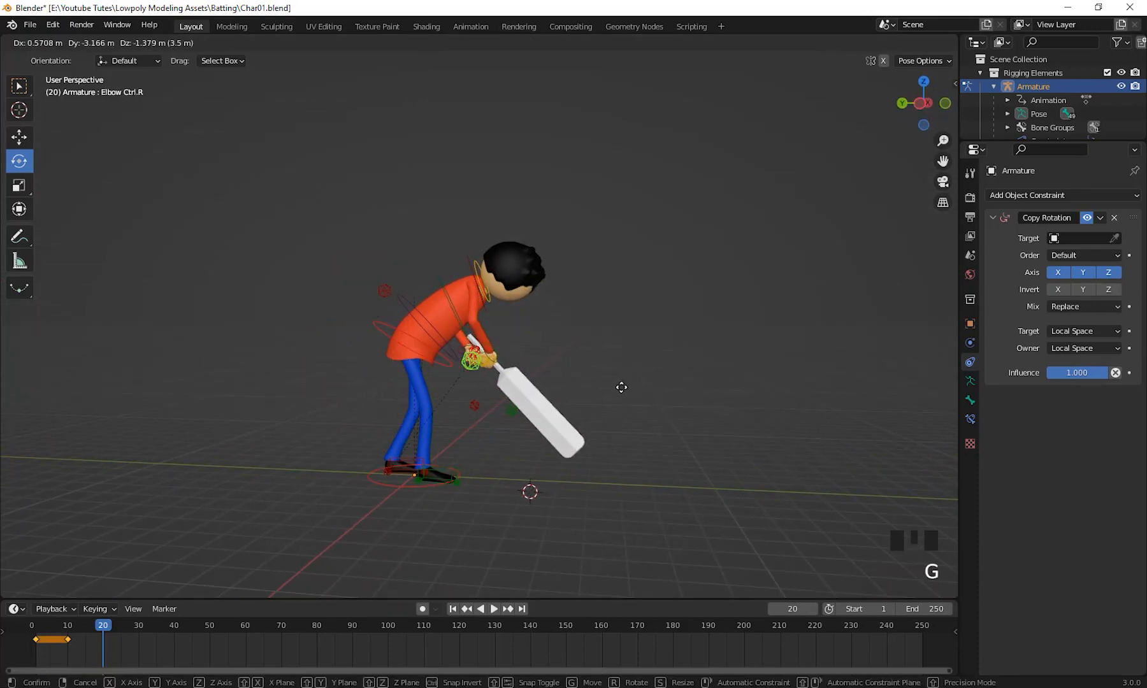
{"action": "left_click", "coordinate": [635, 388]}
Step: Move Hand Ctrl.L toward the bat handle, finishing with a move of about -0.040, 0.006 and -0.158 m in global X, Y and Z
{"action": "middle_click_drag", "start_coordinate": [634, 387], "coordinate": [503, 380]}
{"action": "left_click", "coordinate": [490, 389]}
{"action": "key", "text": "g"}
{"action": "left_click", "coordinate": [512, 365]}
{"action": "key", "text": "g"}
{"action": "left_click", "coordinate": [597, 403]}
{"action": "key", "text": "f"}
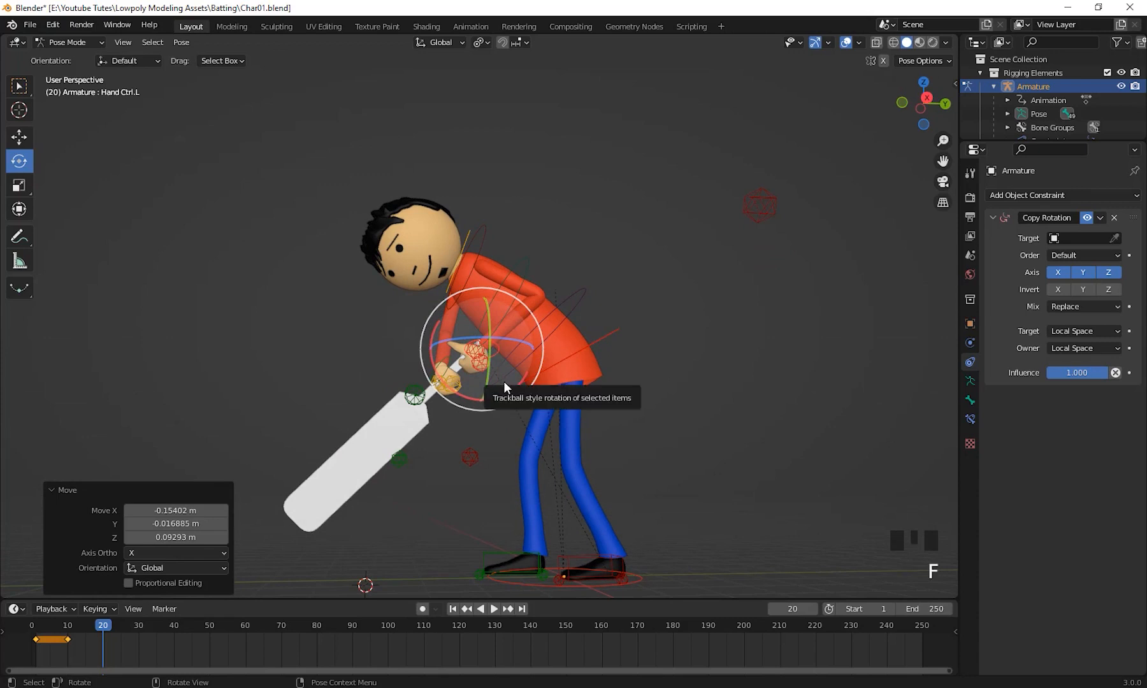
{"action": "key", "text": "g"}
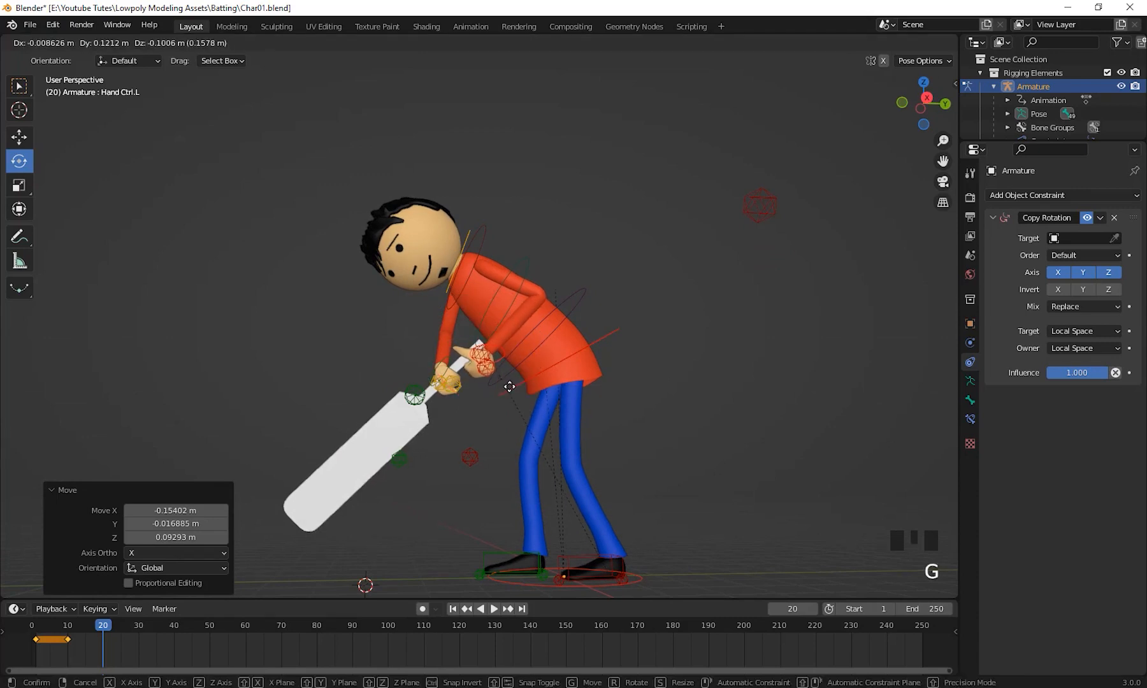
{"action": "left_click", "coordinate": [505, 387]}
Step: Rotate Hand Ctrl.L by about -67.5° in the view plane to turn the left hand around the bat handle
{"action": "middle_click_drag", "start_coordinate": [554, 377], "coordinate": [533, 352]}
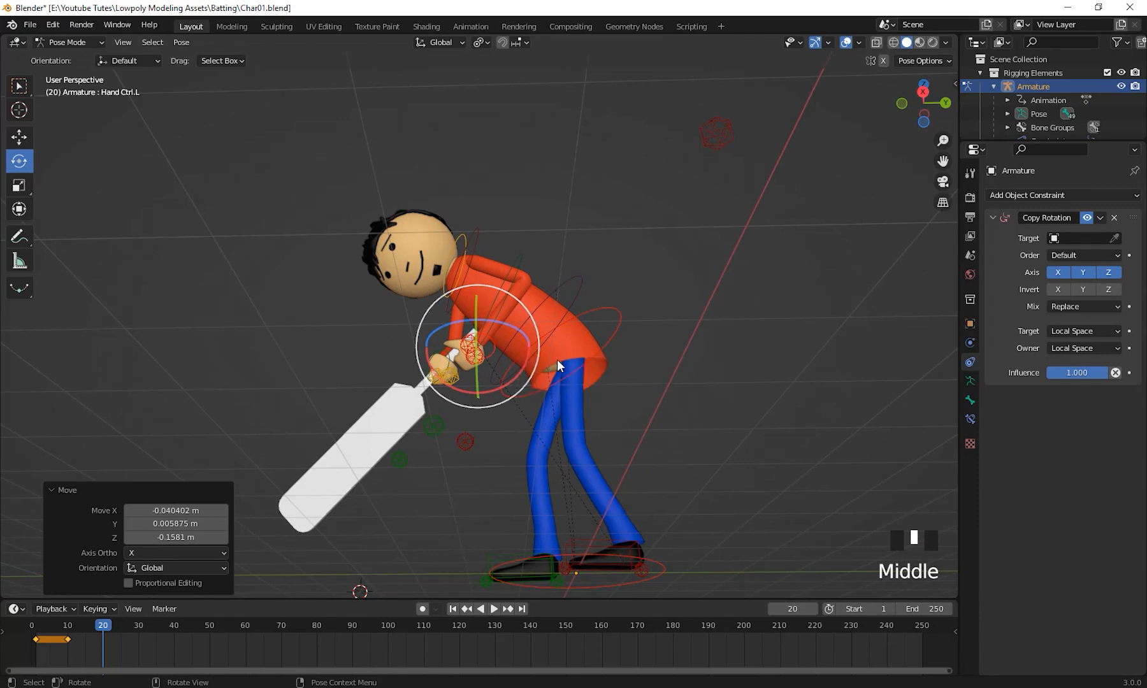
{"action": "key", "text": "r"}
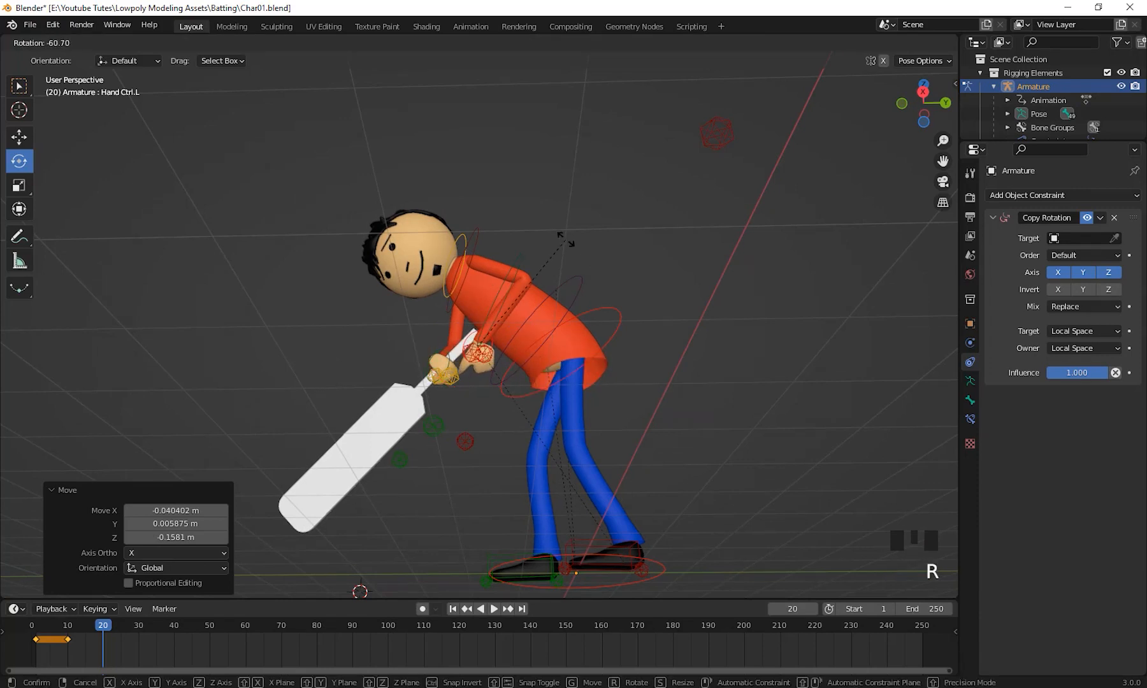
{"action": "left_click", "coordinate": [557, 237]}
Step: Move Hand Ctrl.L by about 0.168, -0.044 and 0.339 m in global X, Y and Z, and shift it forward onto the handle
{"action": "middle_click_drag", "start_coordinate": [544, 319], "coordinate": [706, 380]}
{"action": "key", "text": "g"}
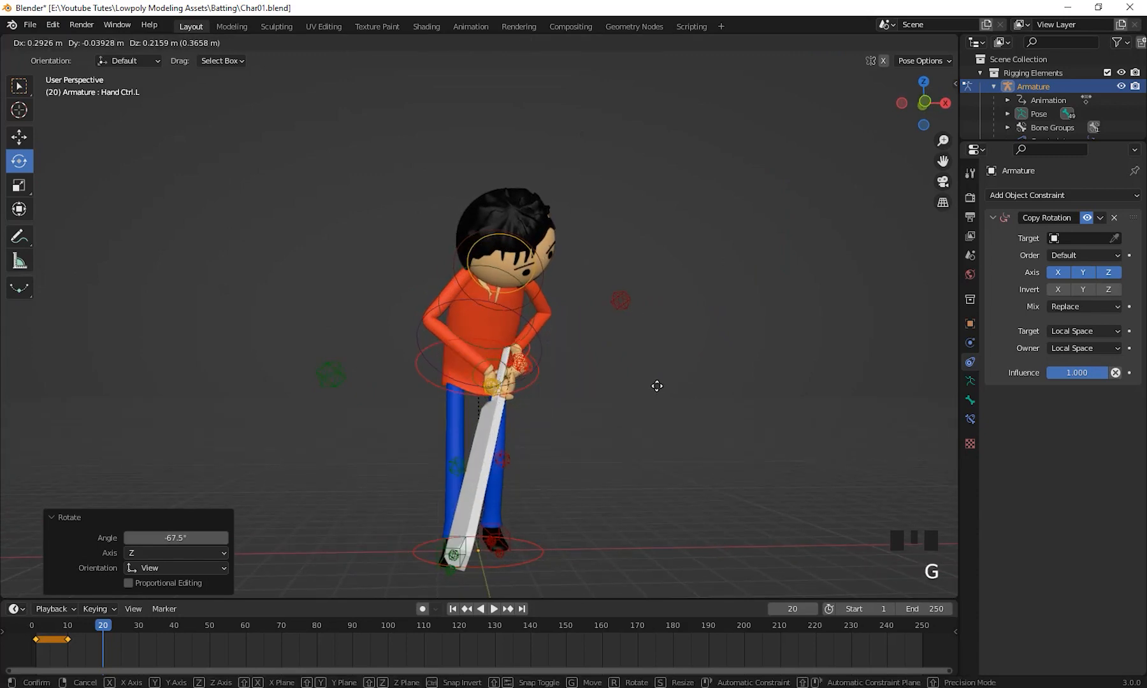
{"action": "left_click", "coordinate": [653, 386]}
{"action": "middle_click_drag", "start_coordinate": [653, 385], "coordinate": [516, 388]}
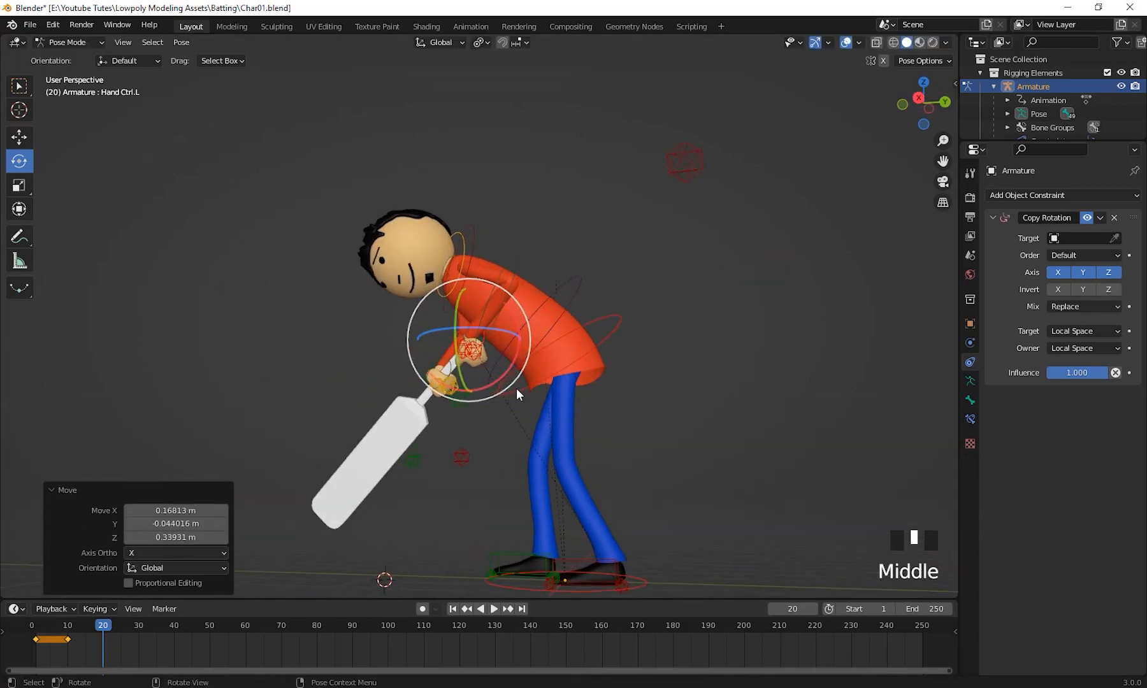
{"action": "scroll", "coordinate": [516, 388], "scroll_direction": "up", "scroll_amount": 3}
{"action": "key", "text": "g"}
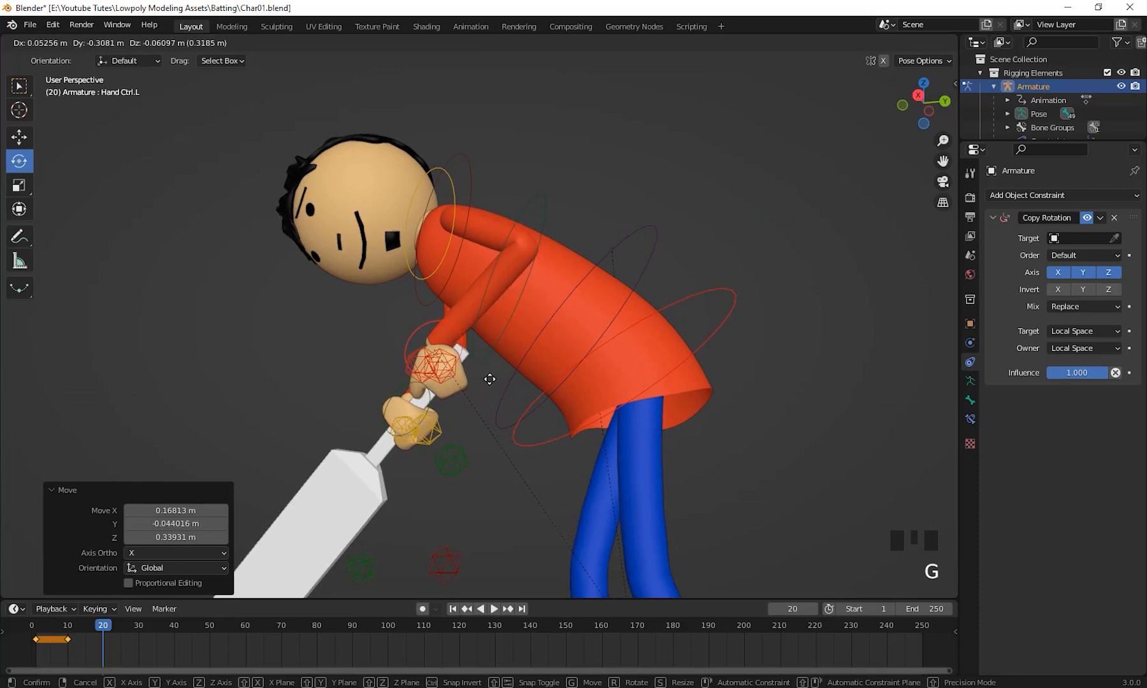
{"action": "left_click", "coordinate": [487, 386]}
Step: Rotate the head control Head Ctrl to lift the bowed face up and turn it away from the ground
{"action": "scroll", "coordinate": [474, 400], "scroll_direction": "down", "scroll_amount": 2}
{"action": "middle_click_drag", "start_coordinate": [475, 401], "coordinate": [471, 279]}
{"action": "scroll", "coordinate": [472, 413], "scroll_direction": "down", "scroll_amount": 1}
{"action": "left_click", "coordinate": [544, 339]}
{"action": "middle_click_drag", "start_coordinate": [544, 336], "coordinate": [472, 257]}
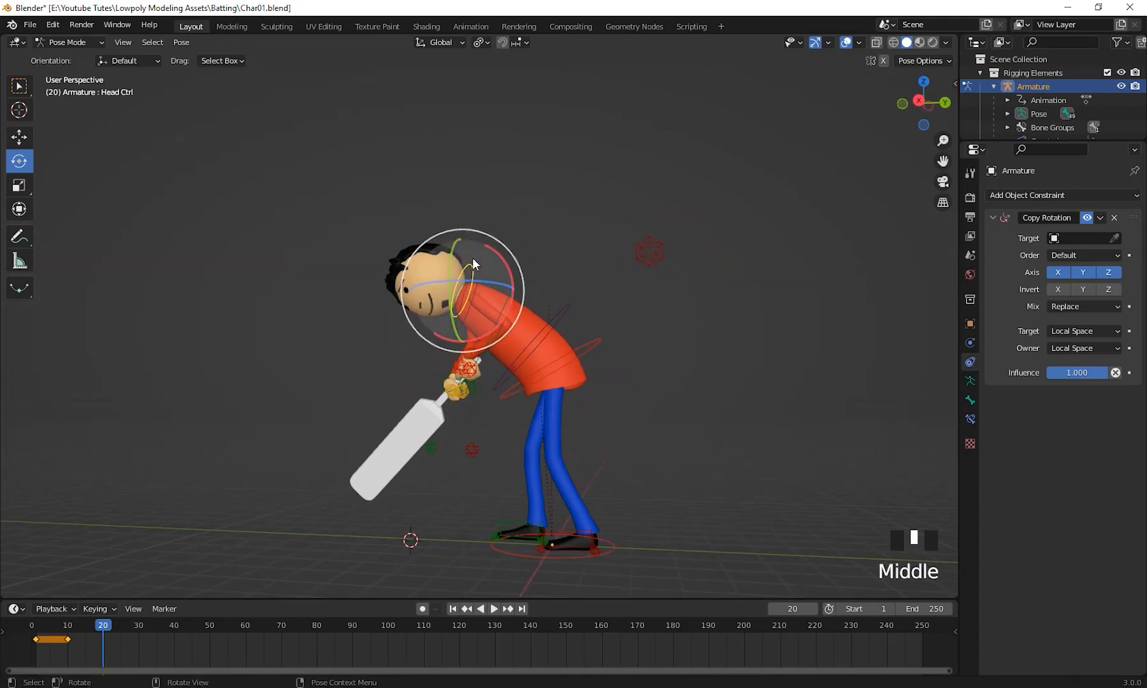
{"action": "left_click_drag", "start_coordinate": [472, 257], "coordinate": [485, 392]}
{"action": "scroll", "coordinate": [484, 392], "scroll_direction": "down", "scroll_amount": 2}
{"action": "middle_click_drag", "start_coordinate": [485, 392], "coordinate": [719, 286]}
{"action": "scroll", "coordinate": [556, 396], "scroll_direction": "up", "scroll_amount": 2}
Step: Move the left elbow control Elbow Ctrl.L inward and down toward the body to adjust the left arm's bend
{"action": "left_click", "coordinate": [719, 288]}
{"action": "middle_click_drag", "start_coordinate": [611, 357], "coordinate": [694, 348]}
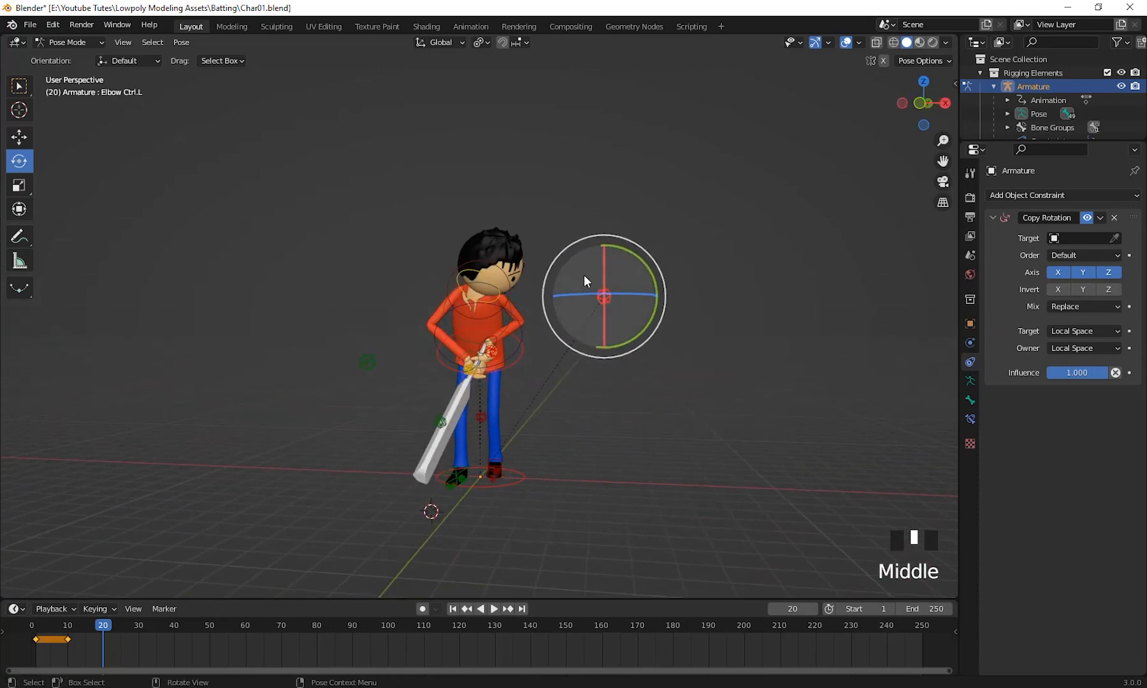
{"action": "key", "text": "g"}
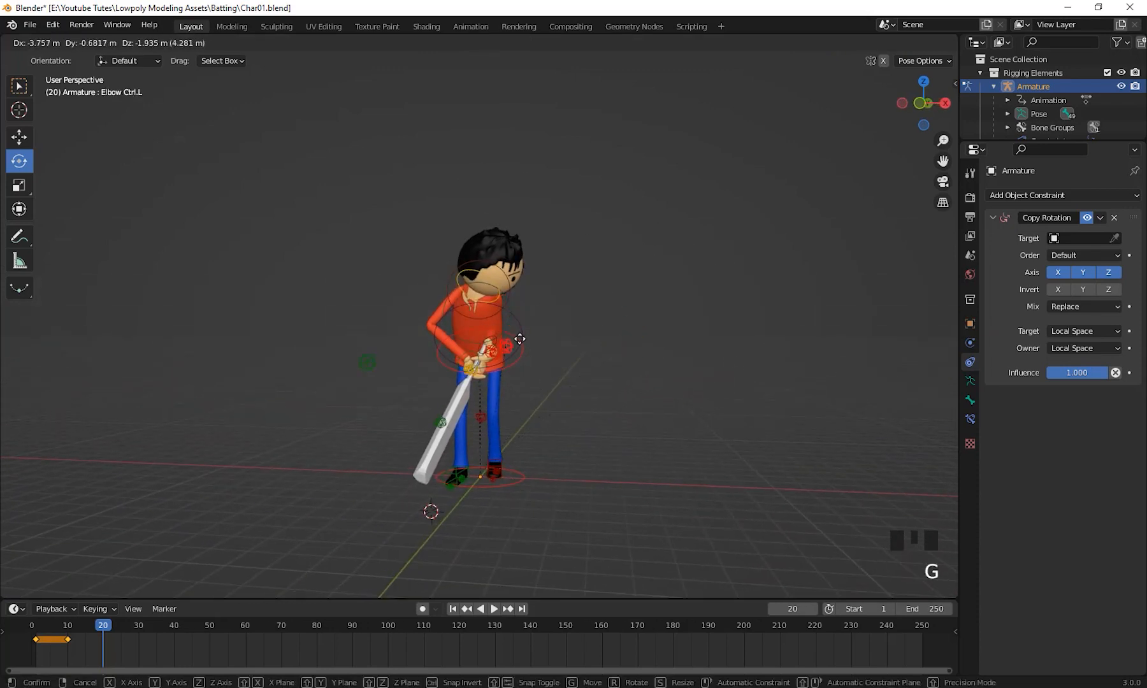
{"action": "left_click", "coordinate": [565, 350]}
Step: Move Hand Ctrl.R by about -0.141, -0.018 and -0.729 m in global X, Y and Z, and rotate it -8.73° in the view plane
{"action": "middle_click_drag", "start_coordinate": [565, 351], "coordinate": [512, 342]}
{"action": "scroll", "coordinate": [481, 361], "scroll_direction": "up", "scroll_amount": 3}
{"action": "left_click", "coordinate": [458, 365]}
{"action": "key", "text": "g"}
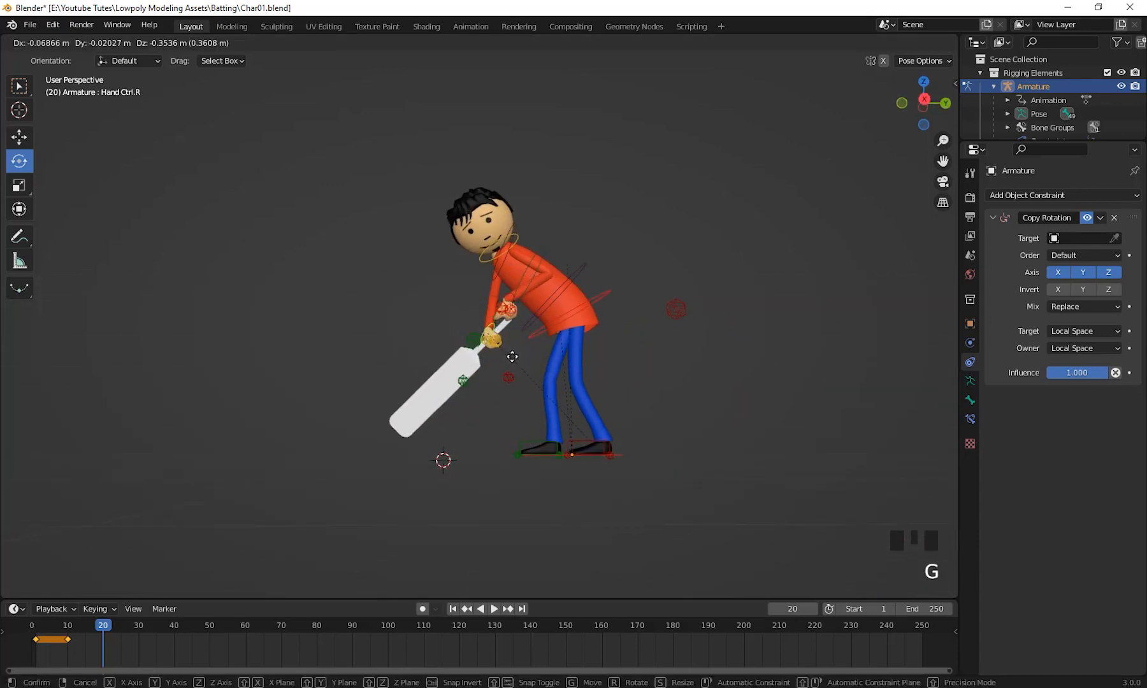
{"action": "left_click", "coordinate": [512, 364]}
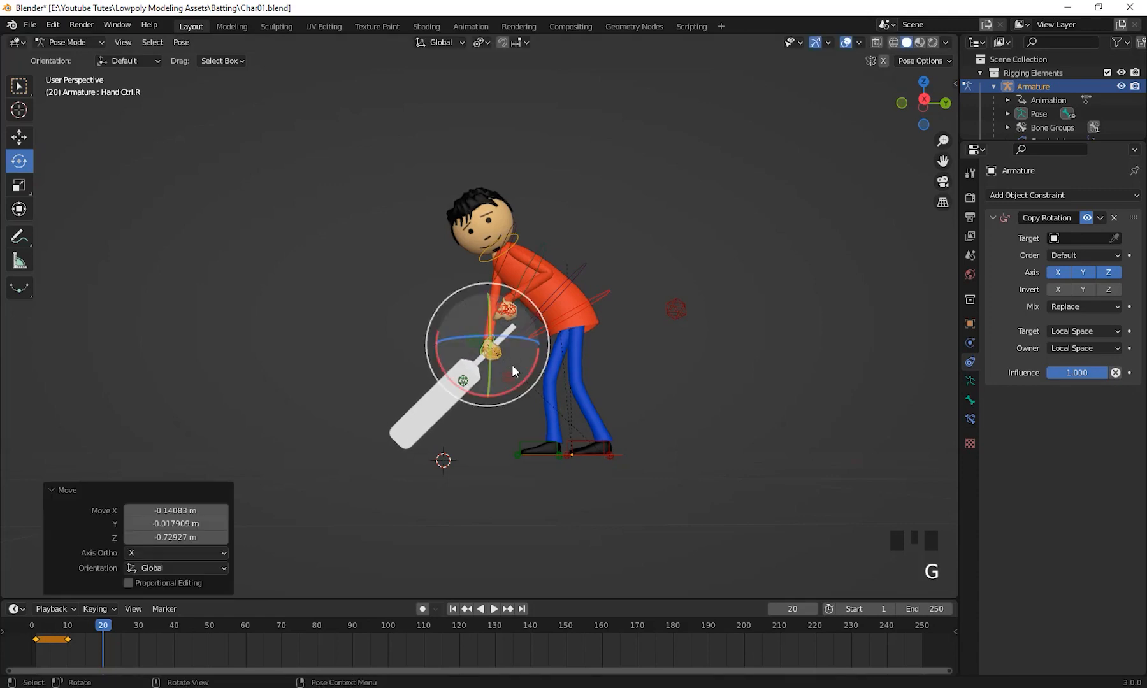
{"action": "key", "text": "r"}
{"action": "left_click", "coordinate": [586, 361]}
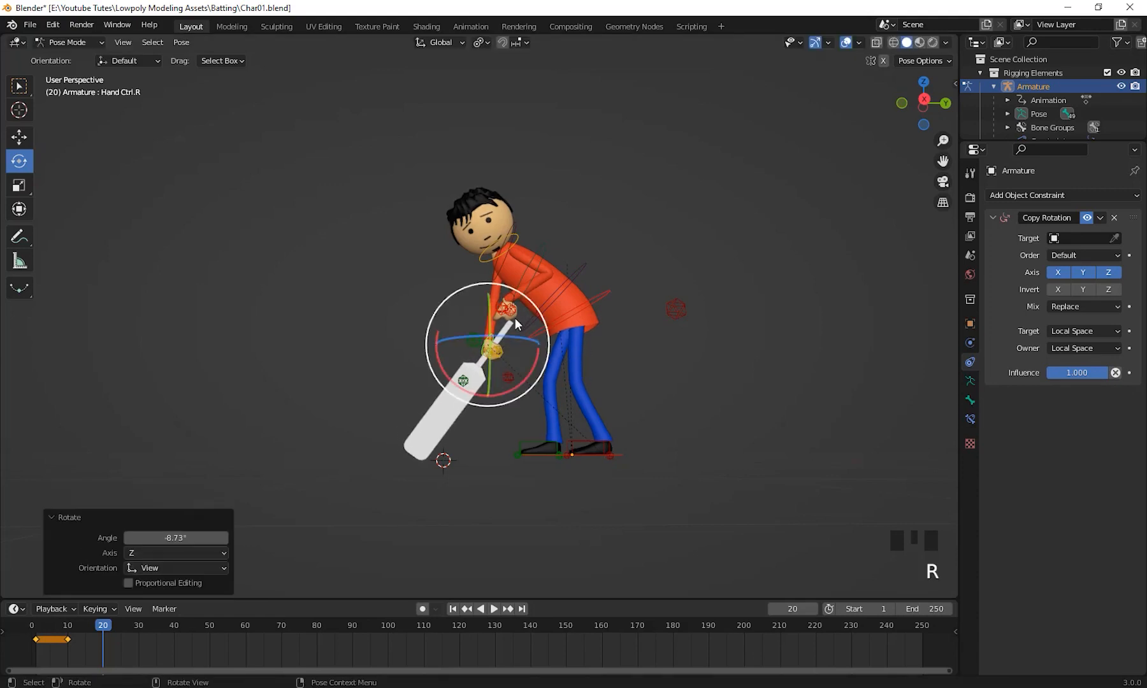
Step: Move Hand Ctrl.L by about -0.125, -0.128 and -0.629 m in global X, Y and Z onto the bat handle
{"action": "left_click", "coordinate": [673, 309]}
{"action": "left_click", "coordinate": [504, 293]}
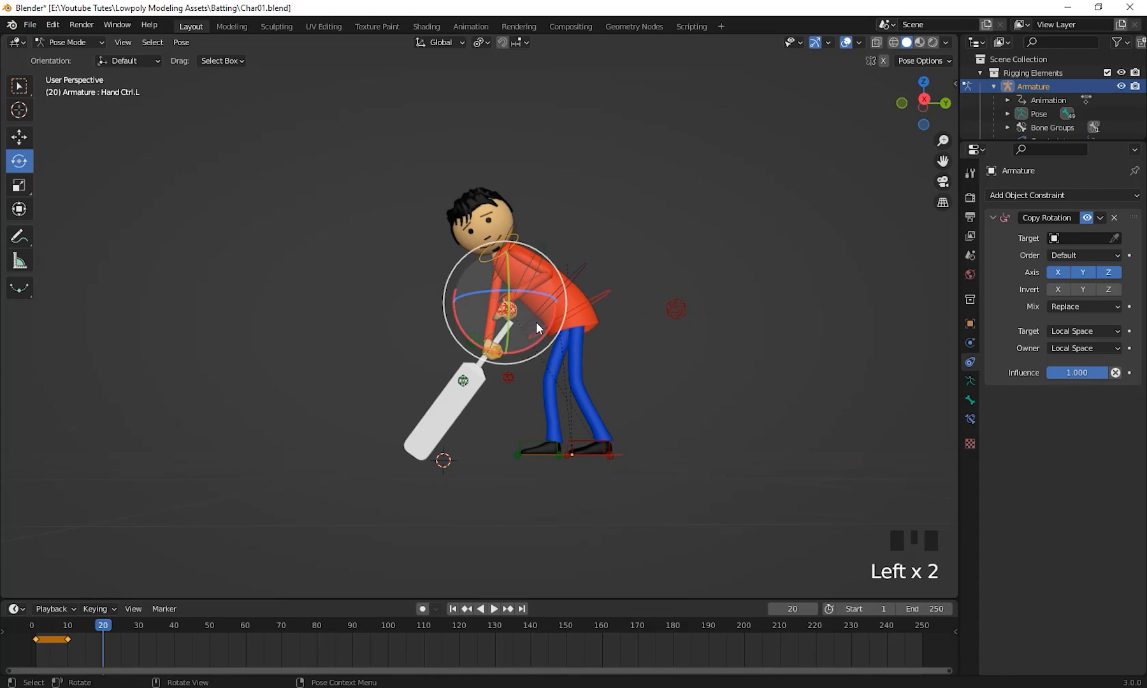
{"action": "key", "text": "g"}
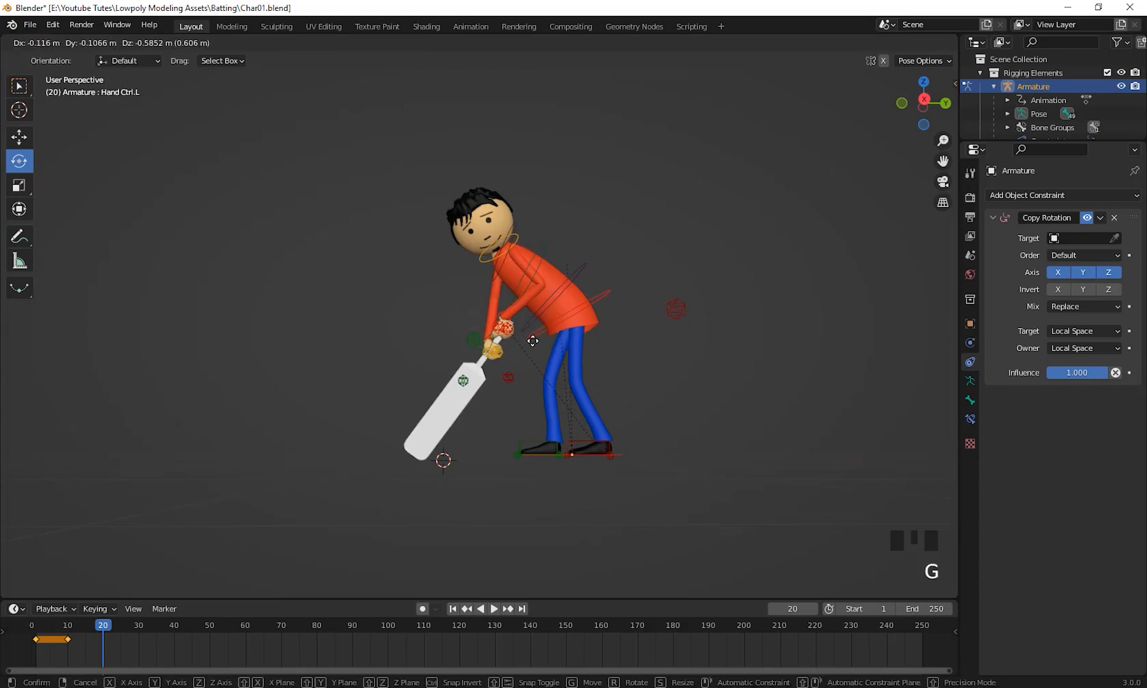
{"action": "left_click", "coordinate": [532, 343]}
{"action": "scroll", "coordinate": [529, 348], "scroll_direction": "down", "scroll_amount": 2}
{"action": "middle_click_drag", "start_coordinate": [529, 348], "coordinate": [516, 306]}
{"action": "scroll", "coordinate": [528, 351], "scroll_direction": "up", "scroll_amount": 2}
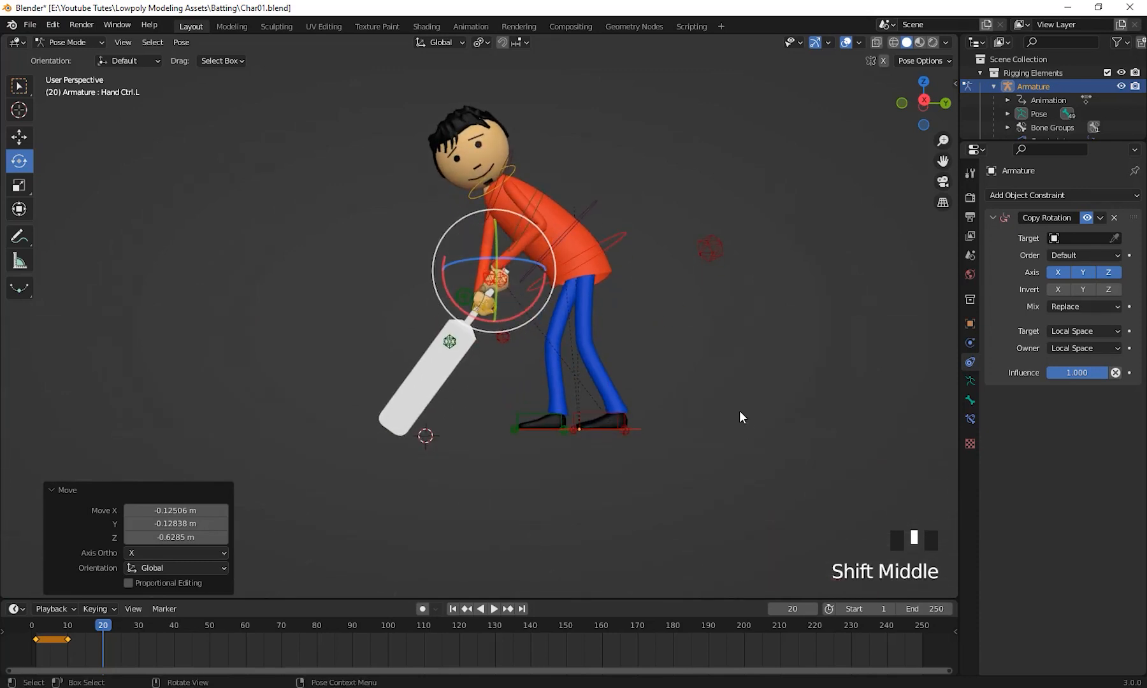
Step: Adjust Hand Ctrl.R beneath the left hand, finishing with a move of about 0.053, 0.016 and -0.037 m in global X, Y and Z
{"action": "left_click", "coordinate": [484, 294]}
{"action": "left_click", "coordinate": [485, 294]}
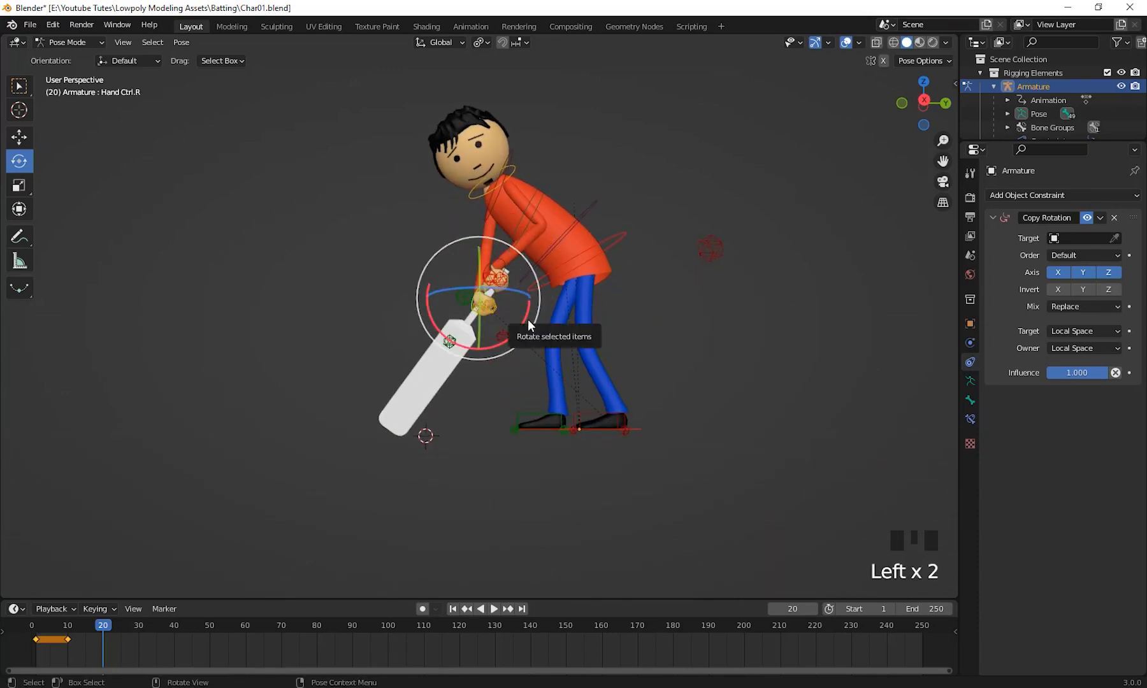
{"action": "key", "text": "g"}
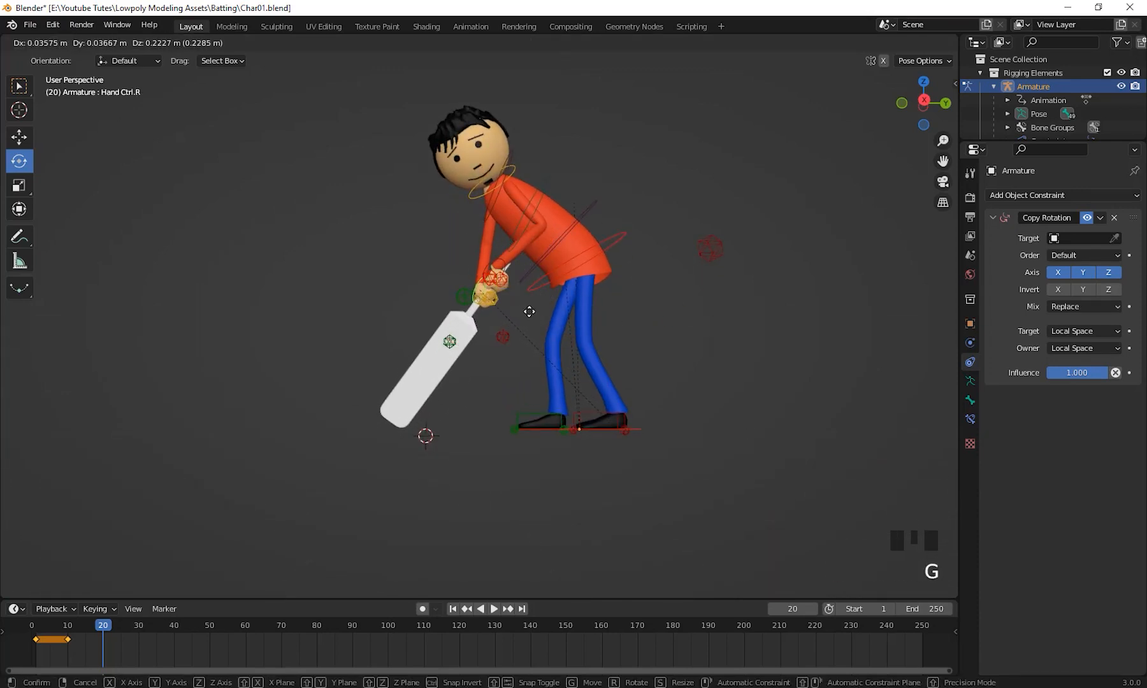
{"action": "left_click", "coordinate": [532, 348]}
{"action": "middle_click_drag", "start_coordinate": [532, 342], "coordinate": [397, 461]}
{"action": "key", "text": "g"}
{"action": "left_click", "coordinate": [644, 358]}
{"action": "scroll", "coordinate": [525, 360], "scroll_direction": "down", "scroll_amount": 1}
{"action": "scroll", "coordinate": [595, 349], "scroll_direction": "up", "scroll_amount": 1}
{"action": "scroll", "coordinate": [502, 427], "scroll_direction": "down", "scroll_amount": 2}
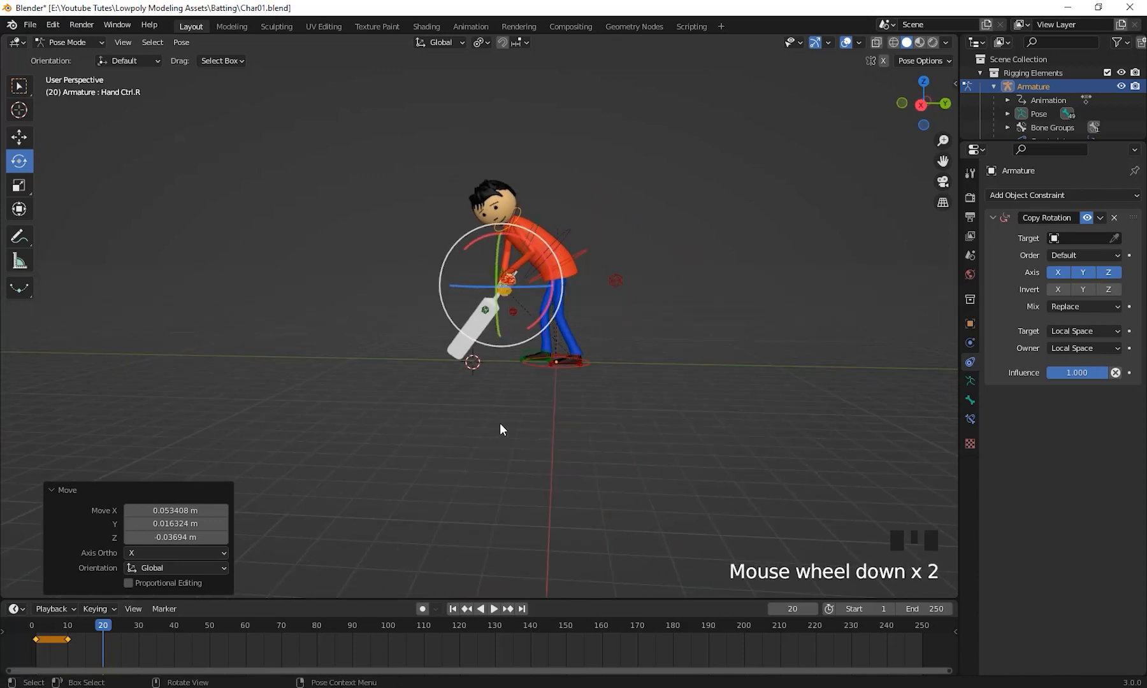
Step: Select all the rig's control bones except the root circle and insert a Location & Rotation keyframe at frame 20
{"action": "middle_click_drag", "start_coordinate": [502, 428], "coordinate": [519, 405]}
{"action": "left_click", "coordinate": [549, 355]}
{"action": "scroll", "coordinate": [749, 456], "scroll_direction": "up", "scroll_amount": 4}
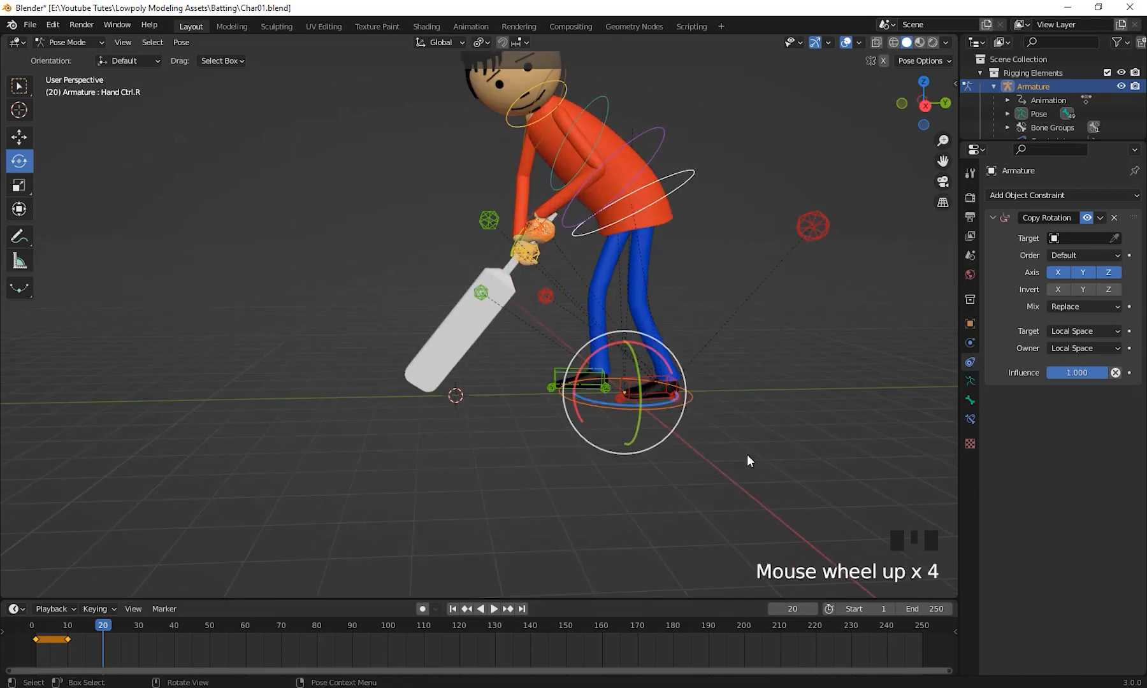
{"action": "middle_click_drag", "start_coordinate": [701, 494], "coordinate": [652, 471], "text": "shift"}
{"action": "scroll", "coordinate": [622, 476], "scroll_direction": "up", "scroll_amount": 4}
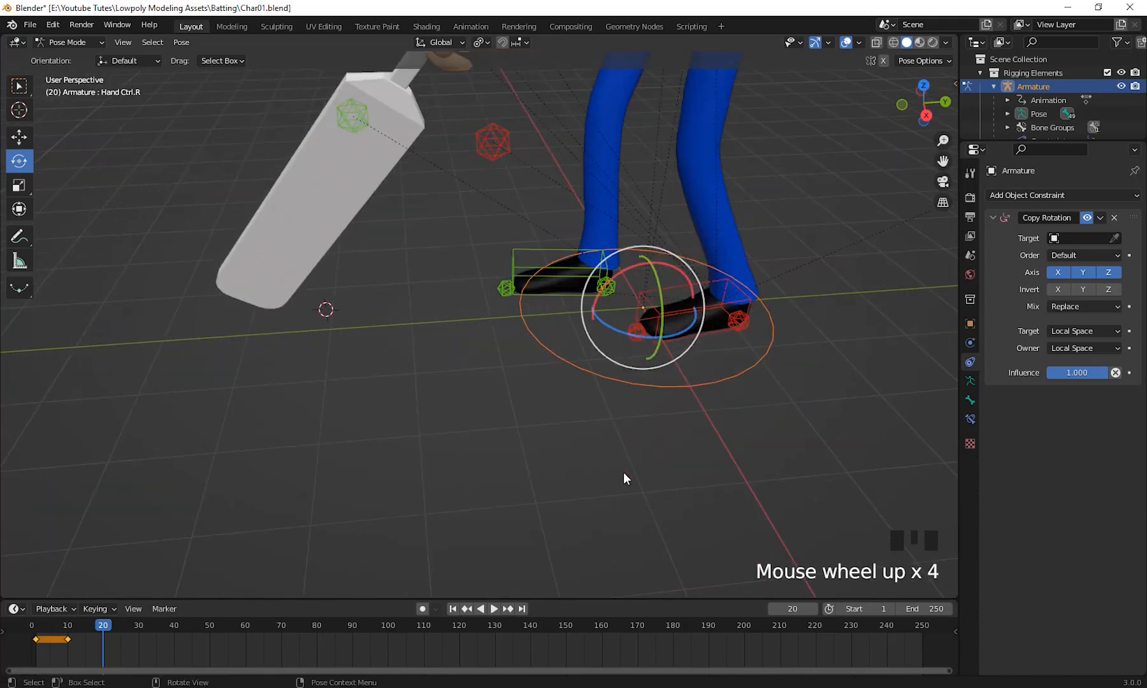
{"action": "left_click_drag", "start_coordinate": [625, 477], "coordinate": [553, 376], "text": "ctrl"}
{"action": "scroll", "coordinate": [593, 416], "scroll_direction": "down", "scroll_amount": 4}
{"action": "mouse_move", "coordinate": [593, 415]}
{"action": "middle_mouse_down"}
{"action": "mouse_move", "coordinate": [571, 384]}
{"action": "mouse_move", "coordinate": [589, 453]}
{"action": "mouse_move", "coordinate": [598, 431]}
{"action": "middle_mouse_up"}
{"action": "key", "text": "i"}
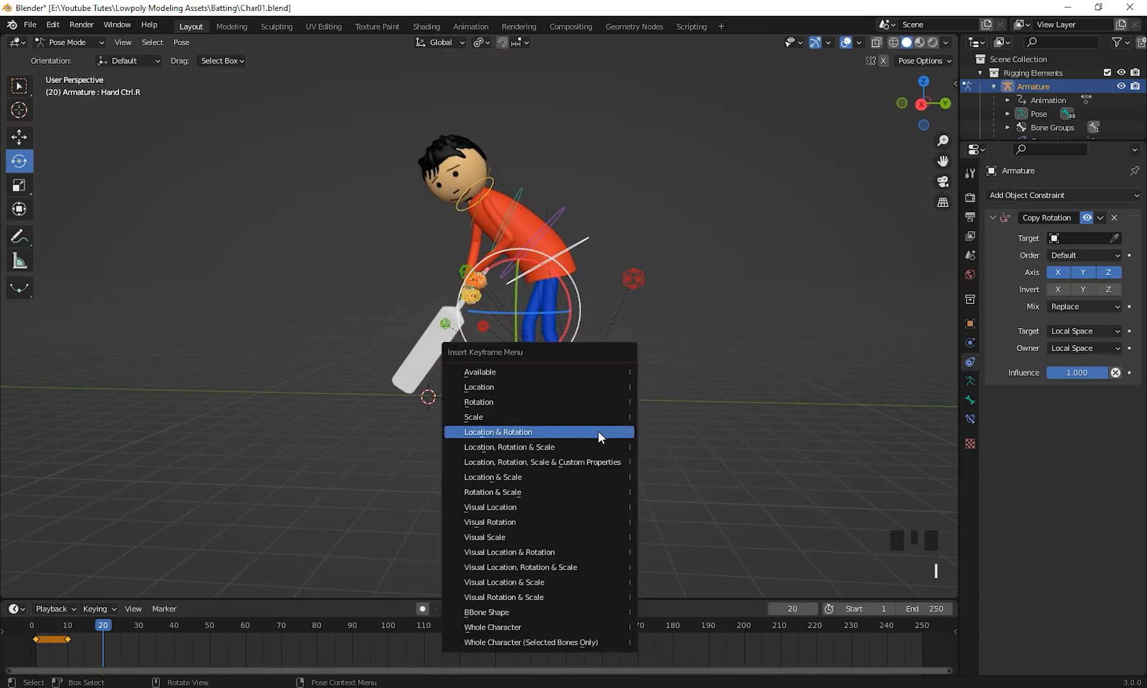
{"action": "left_click", "coordinate": [598, 431]}
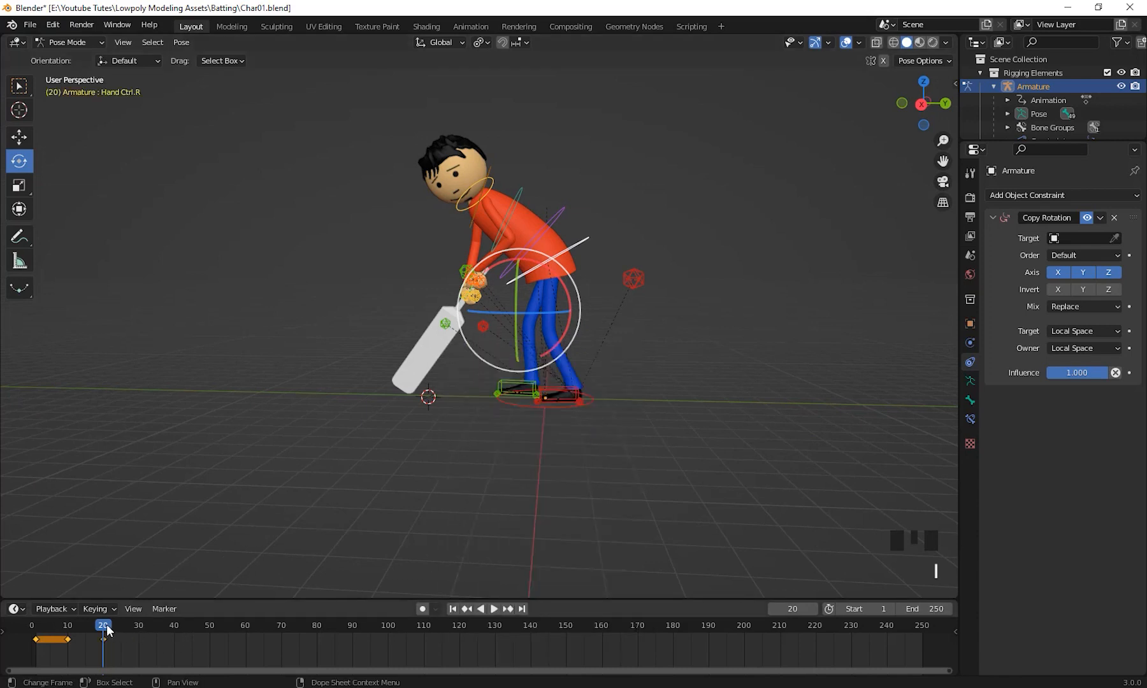
Step: Try pasting the copied keyframes at frame 27, and undo the paste
{"action": "left_click_drag", "start_coordinate": [107, 625], "coordinate": [95, 648]}
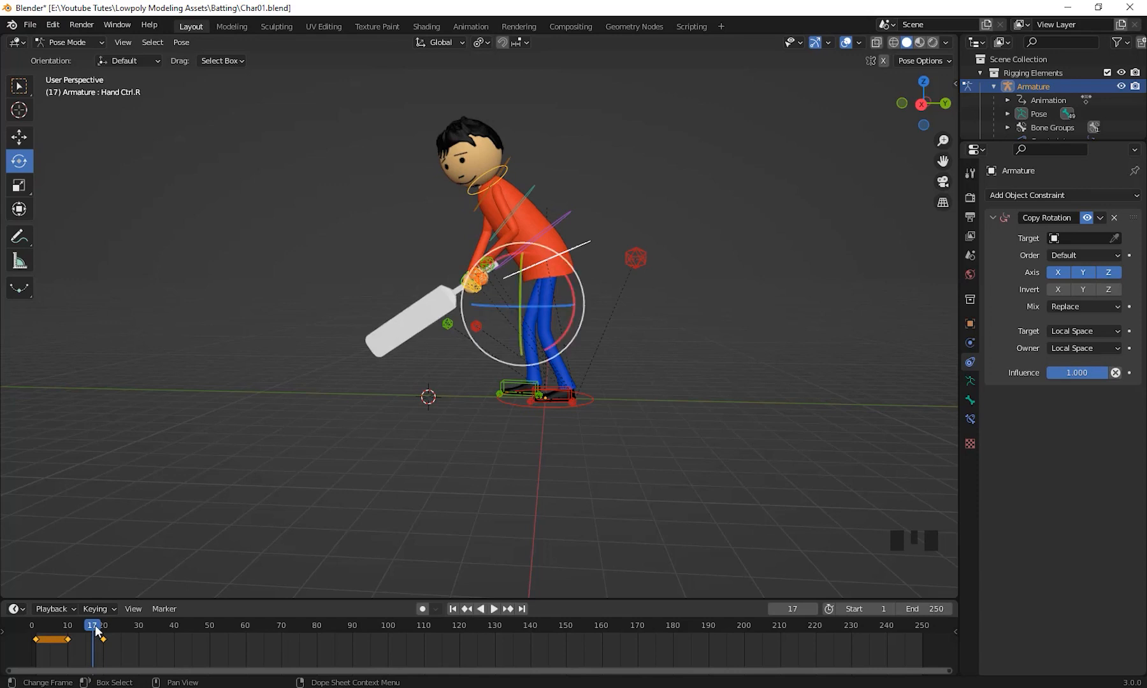
{"action": "right_click", "coordinate": [96, 629]}
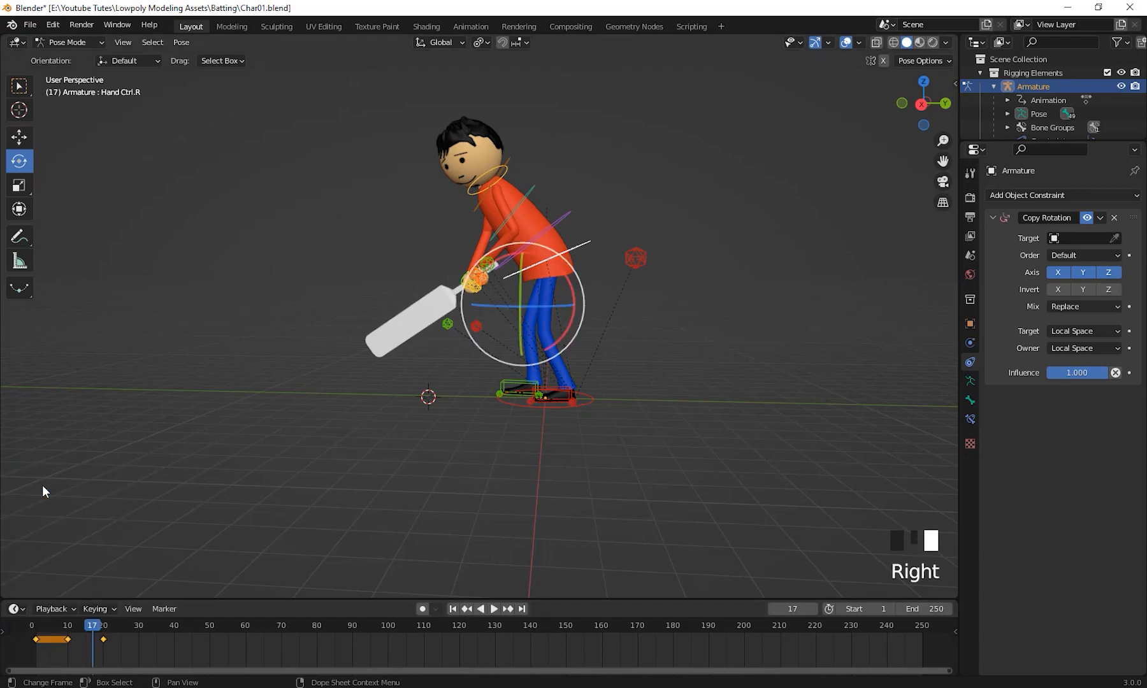
{"action": "left_click_drag", "start_coordinate": [95, 631], "coordinate": [128, 630]}
{"action": "right_click", "coordinate": [128, 625]}
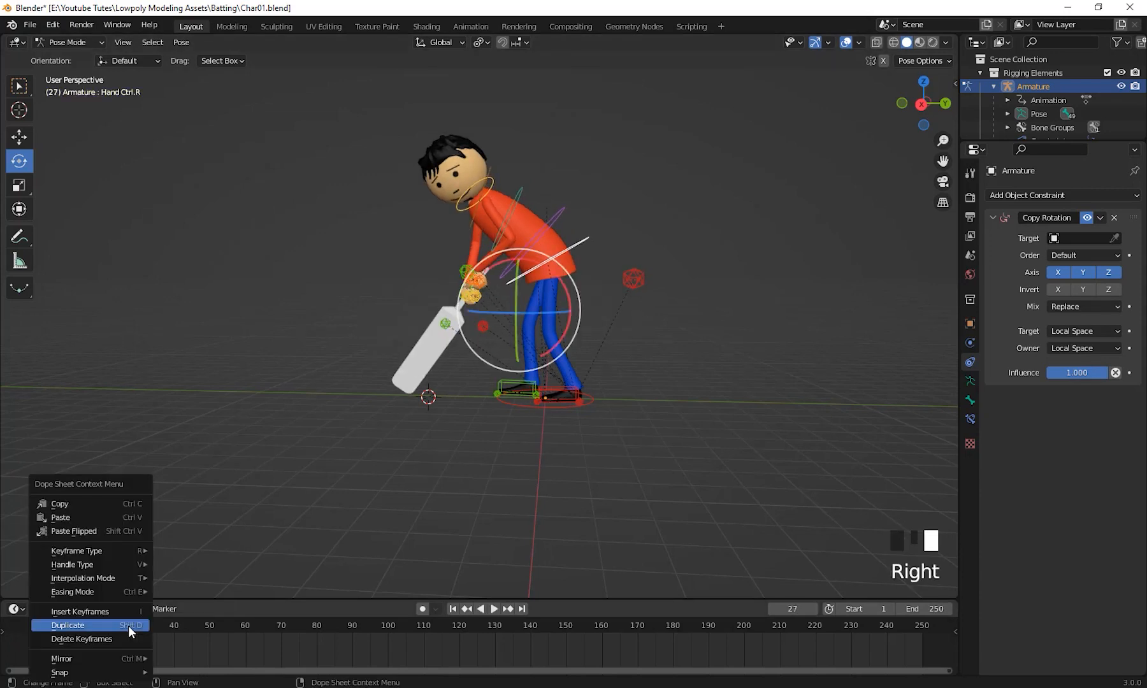
{"action": "left_click", "coordinate": [90, 518]}
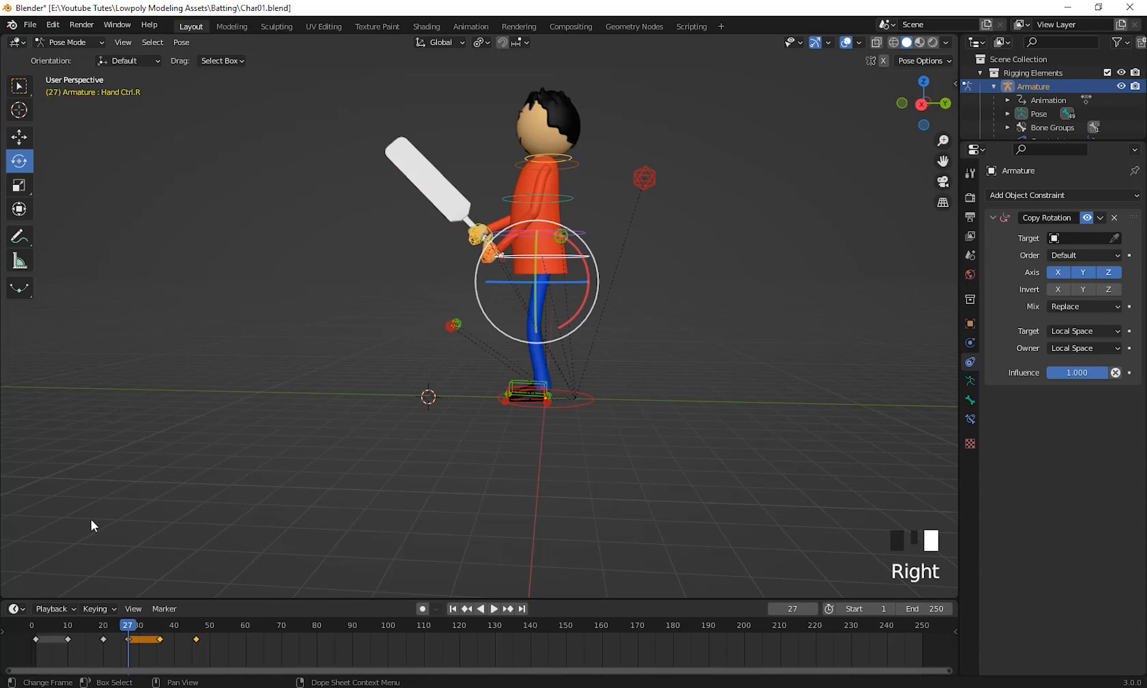
{"action": "key", "text": "ctrl+z"}
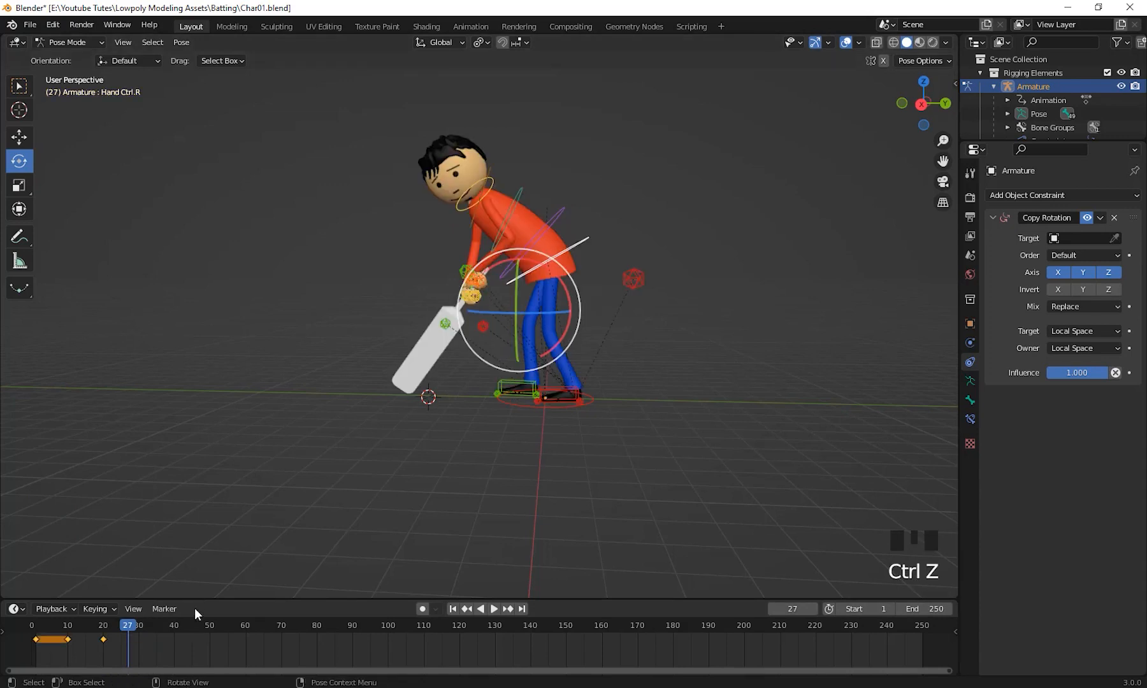
Step: Try to copy the in-between pose's keyframes at frame 16 and paste them at frame 26
{"action": "left_click", "coordinate": [147, 641]}
{"action": "left_click_drag", "start_coordinate": [135, 637], "coordinate": [93, 626]}
{"action": "right_click", "coordinate": [91, 623]}
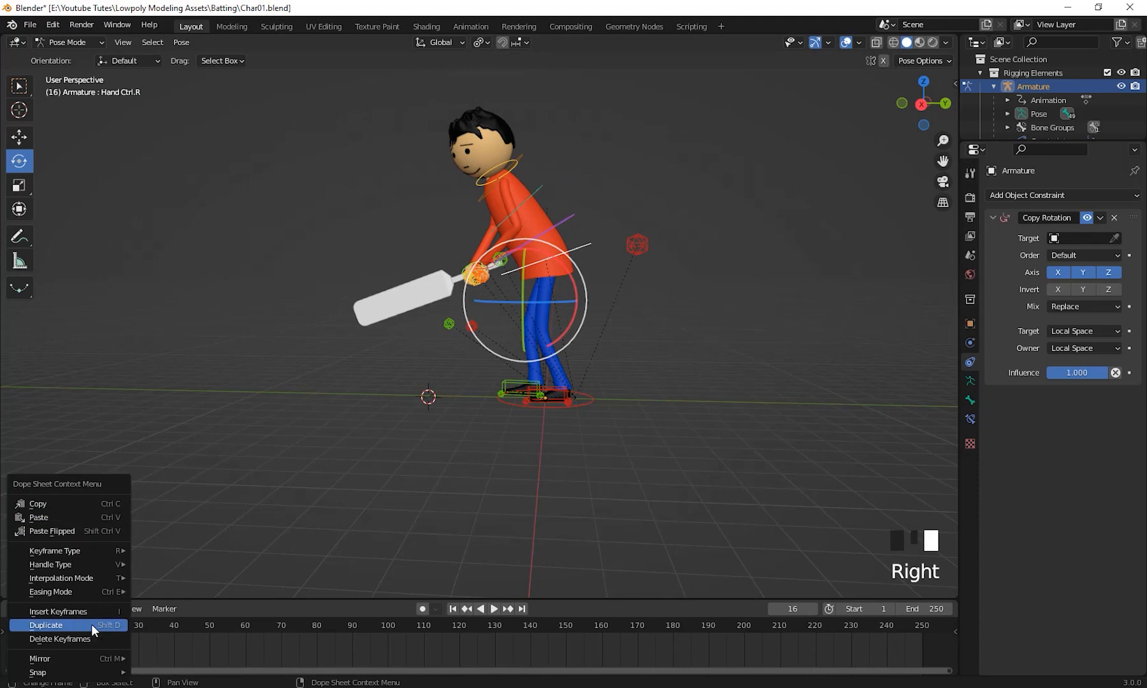
{"action": "left_click", "coordinate": [49, 504]}
{"action": "left_click_drag", "start_coordinate": [90, 627], "coordinate": [123, 636]}
{"action": "right_click", "coordinate": [124, 636]}
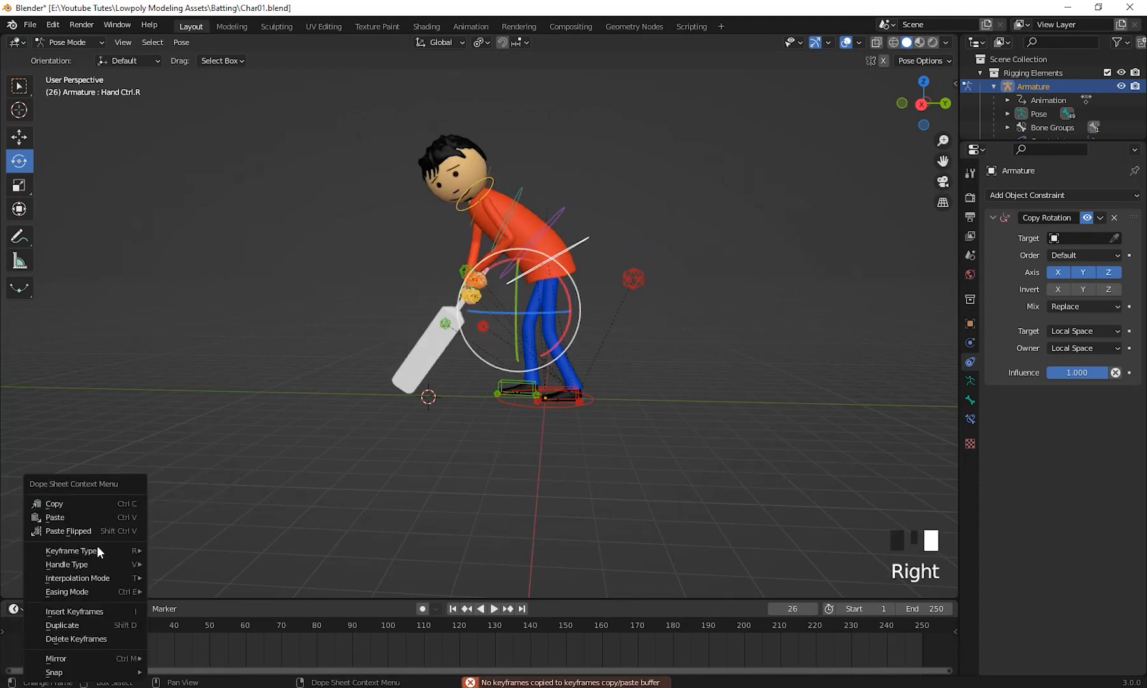
{"action": "left_click", "coordinate": [78, 517]}
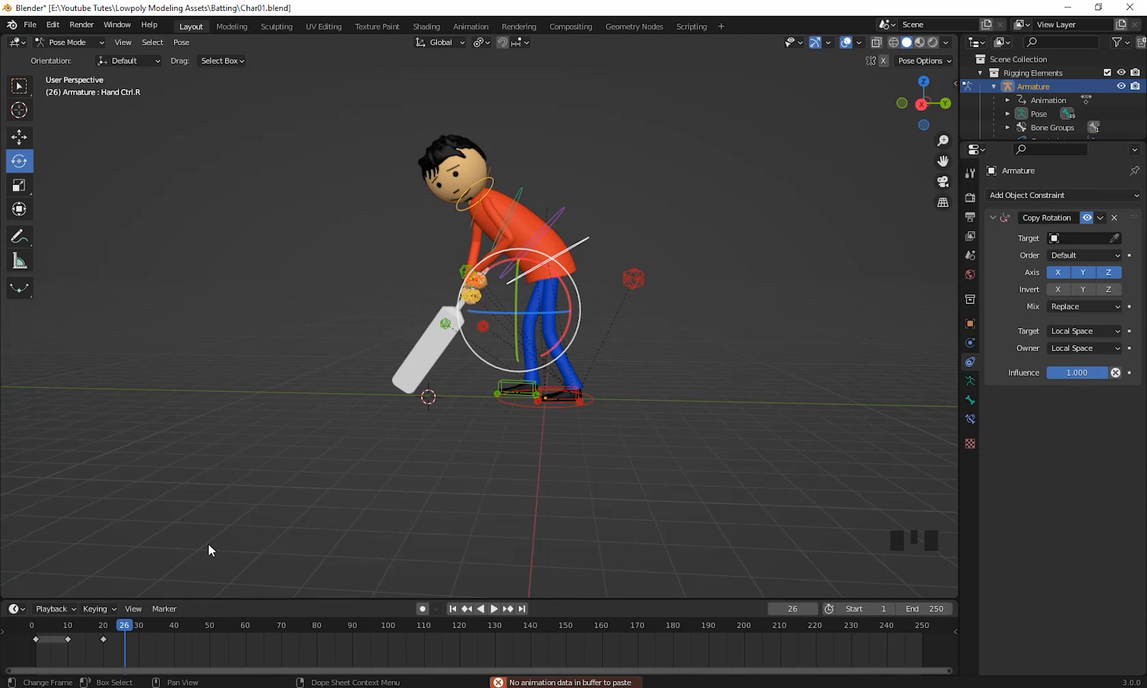
Step: Set the current frame to 16 and select all the rig's control bones except the root circle
{"action": "left_click_drag", "start_coordinate": [125, 628], "coordinate": [92, 665]}
{"action": "left_click", "coordinate": [103, 640]}
{"action": "left_click_drag", "start_coordinate": [96, 664], "coordinate": [90, 636]}
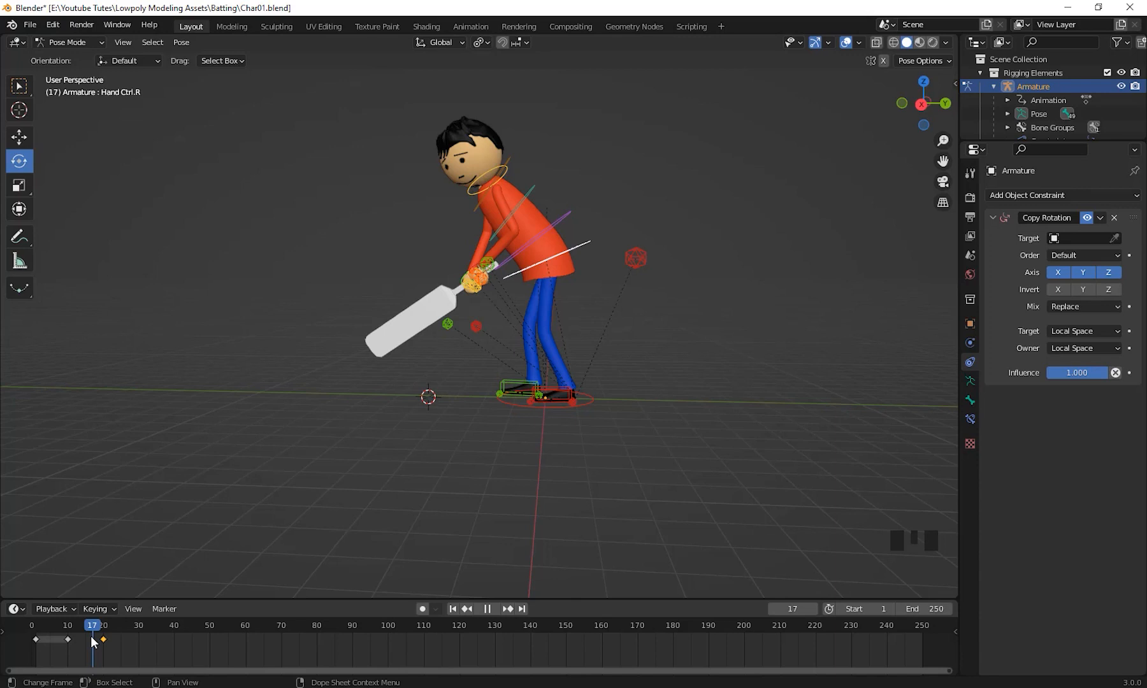
{"action": "left_click_drag", "start_coordinate": [90, 636], "coordinate": [116, 641]}
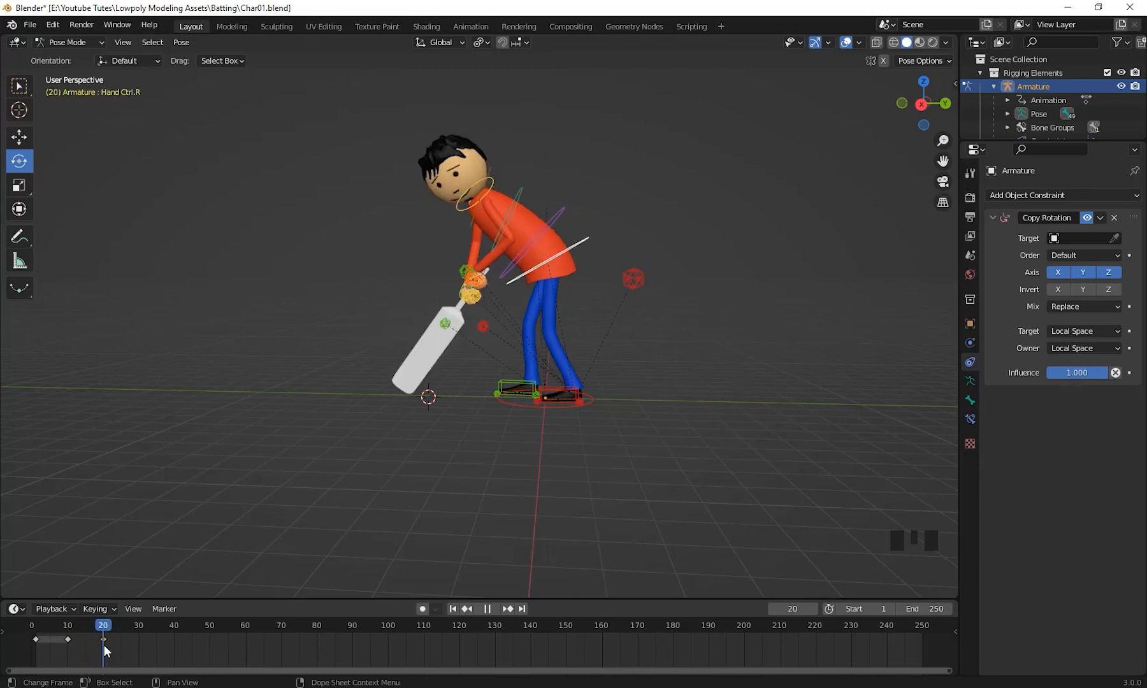
{"action": "mouse_move", "coordinate": [96, 654]}
{"action": "left_mouse_down"}
{"action": "mouse_move", "coordinate": [70, 659]}
{"action": "mouse_move", "coordinate": [111, 660]}
{"action": "mouse_move", "coordinate": [91, 667]}
{"action": "left_mouse_up"}
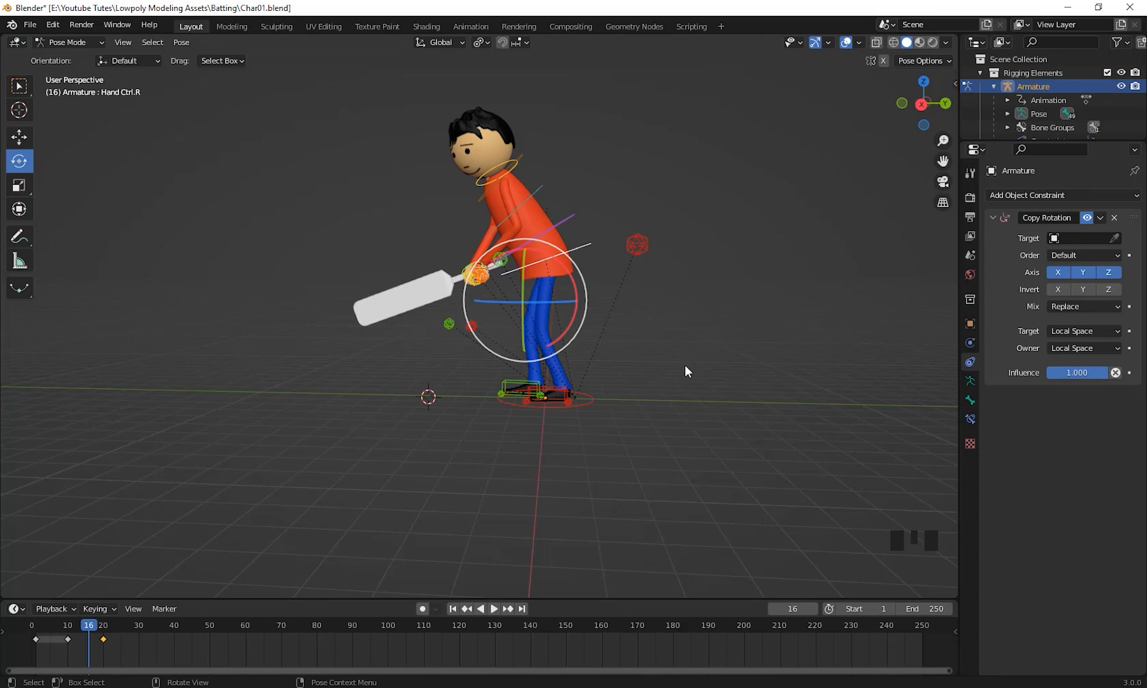
{"action": "mouse_move", "coordinate": [264, 117]}
{"action": "left_mouse_down"}
{"action": "mouse_move", "coordinate": [395, 182]}
{"action": "mouse_move", "coordinate": [752, 478]}
{"action": "left_mouse_up"}
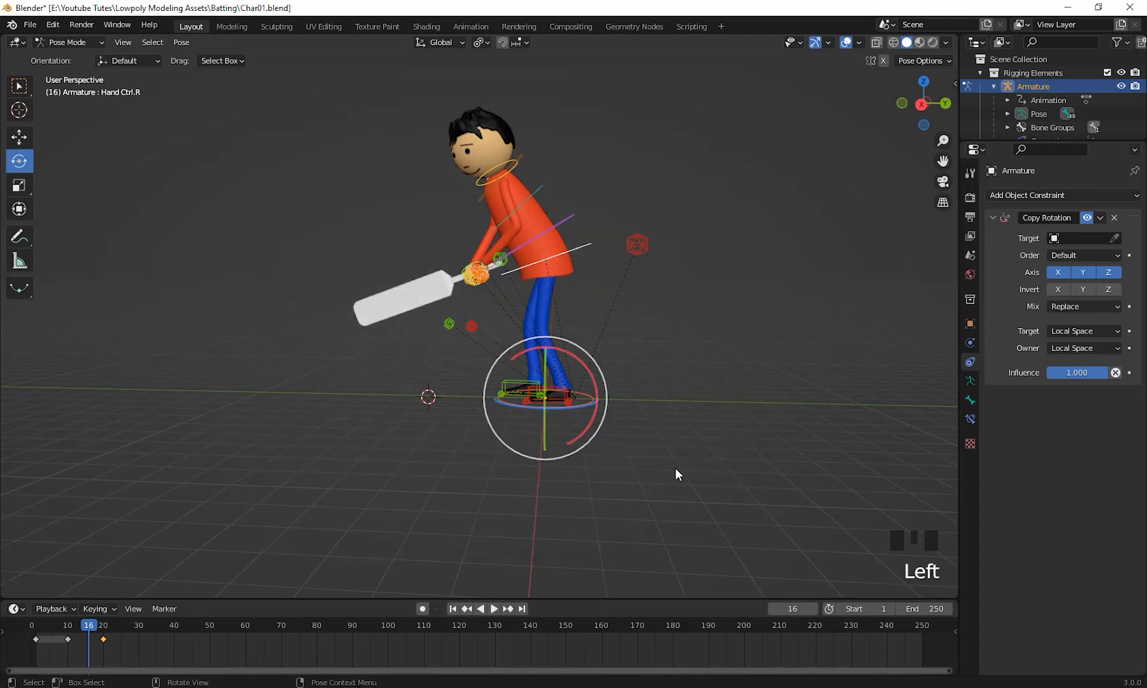
{"action": "left_click_drag", "start_coordinate": [678, 486], "coordinate": [581, 385], "text": "ctrl"}
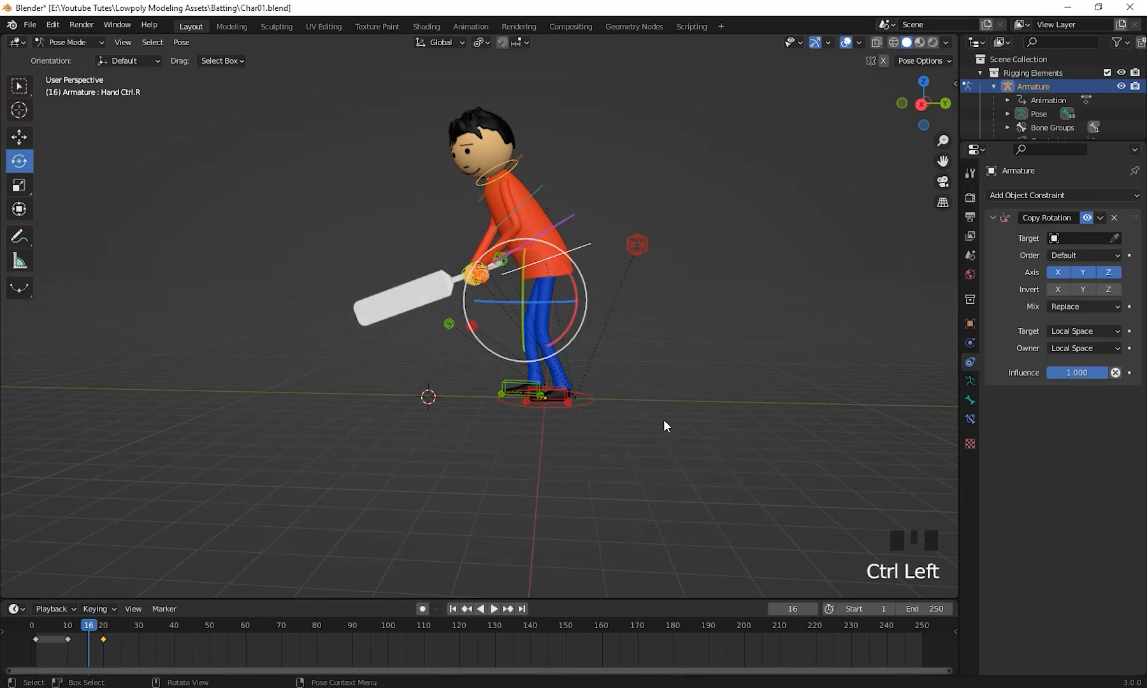
{"action": "middle_click_drag", "start_coordinate": [665, 418], "coordinate": [669, 414]}
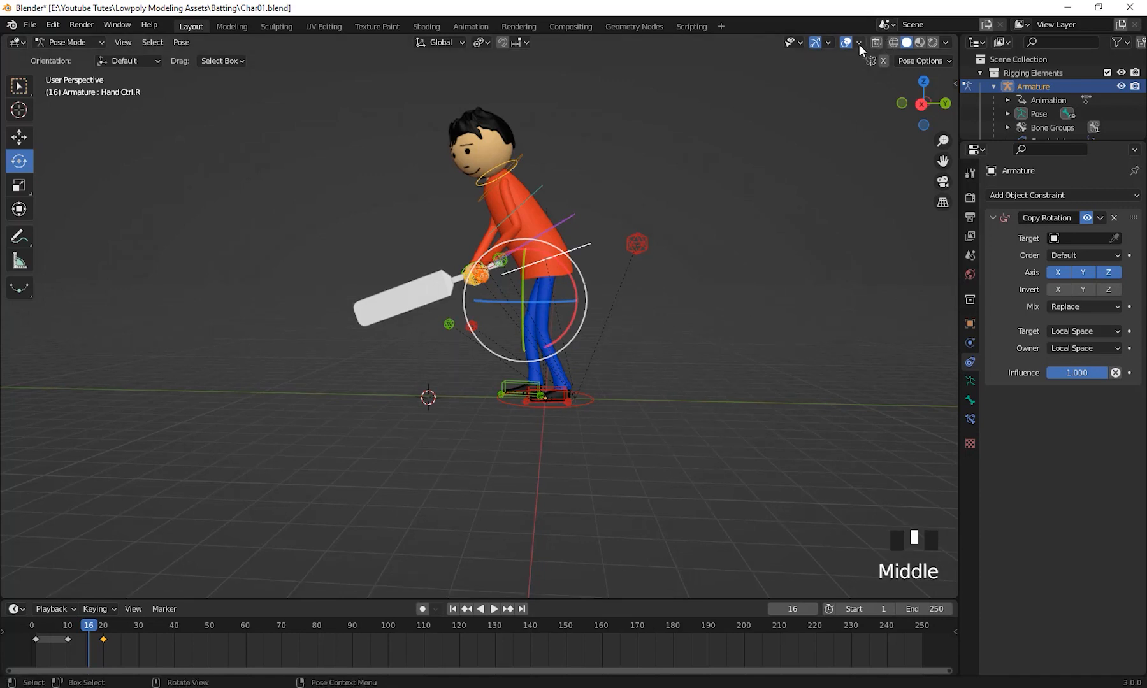
Step: Turn off the Relationship Lines overlay in the viewport
{"action": "left_click", "coordinate": [859, 43]}
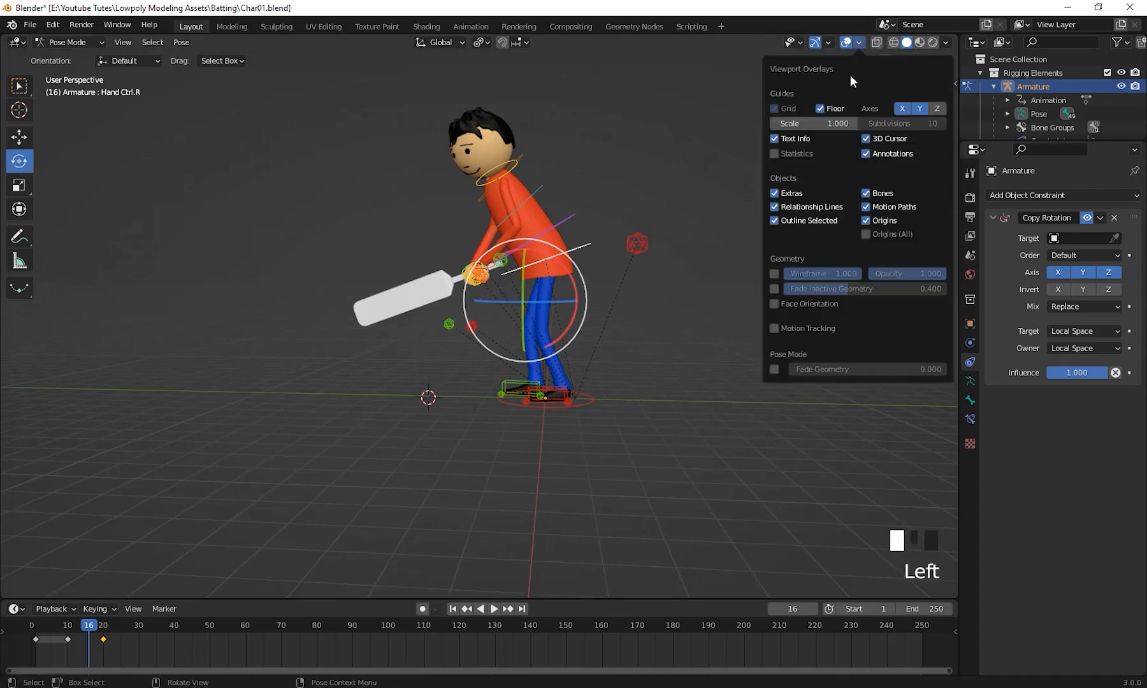
{"action": "left_click", "coordinate": [774, 206]}
{"action": "middle_click_drag", "start_coordinate": [577, 383], "coordinate": [541, 411]}
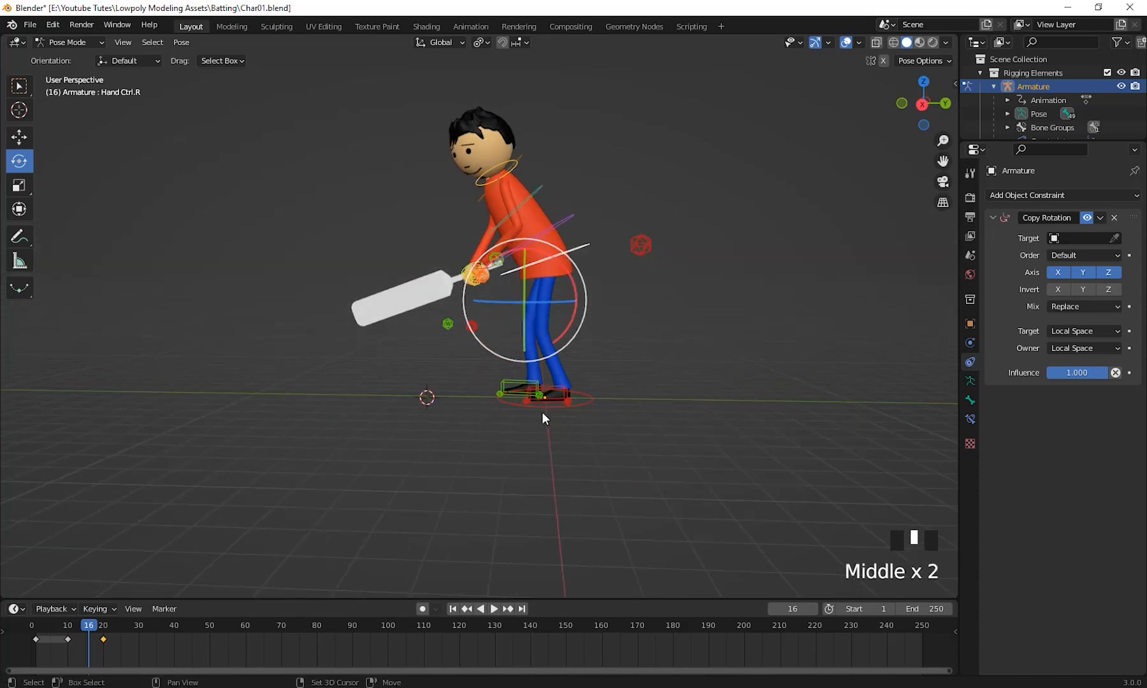
Step: Insert a Location & Rotation keyframe for the selected control bones at frame 16
{"action": "scroll", "coordinate": [513, 458], "scroll_direction": "up", "scroll_amount": 1}
{"action": "middle_click_drag", "start_coordinate": [512, 458], "coordinate": [623, 431], "text": "shift"}
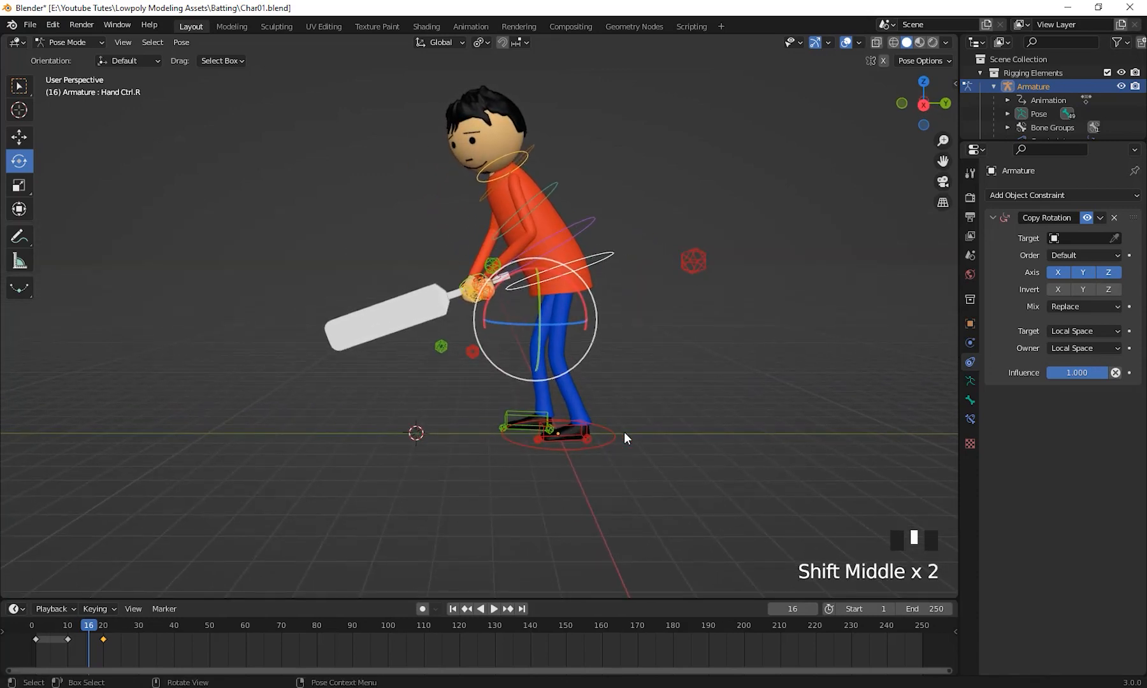
{"action": "key", "text": "i"}
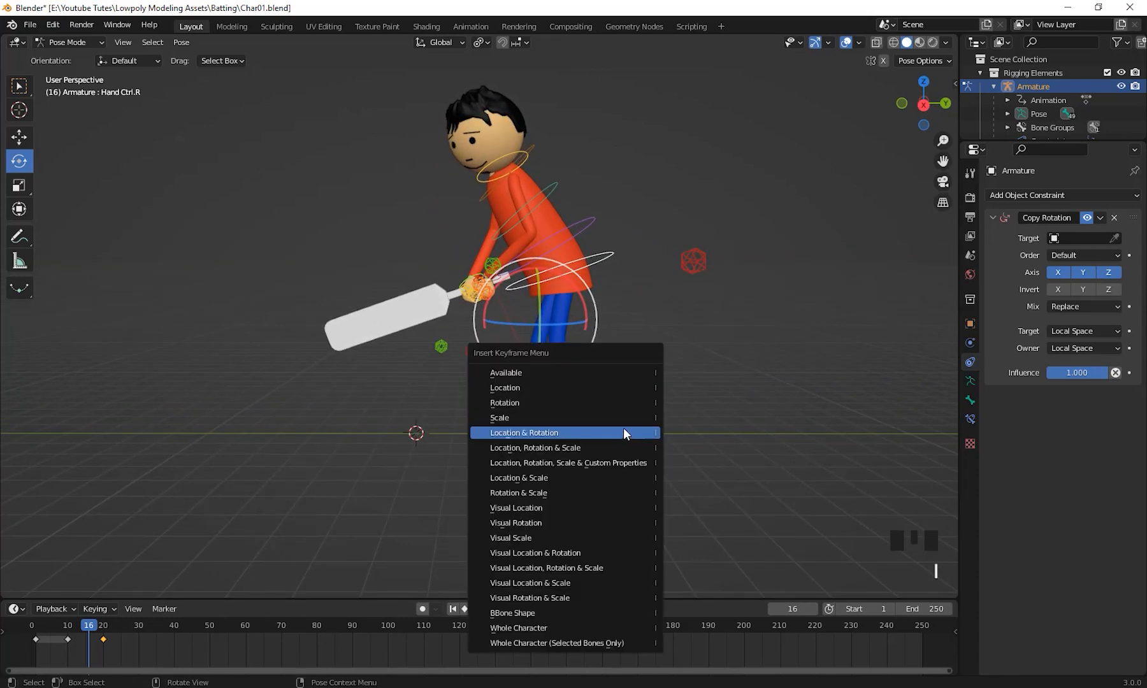
{"action": "left_click", "coordinate": [546, 436]}
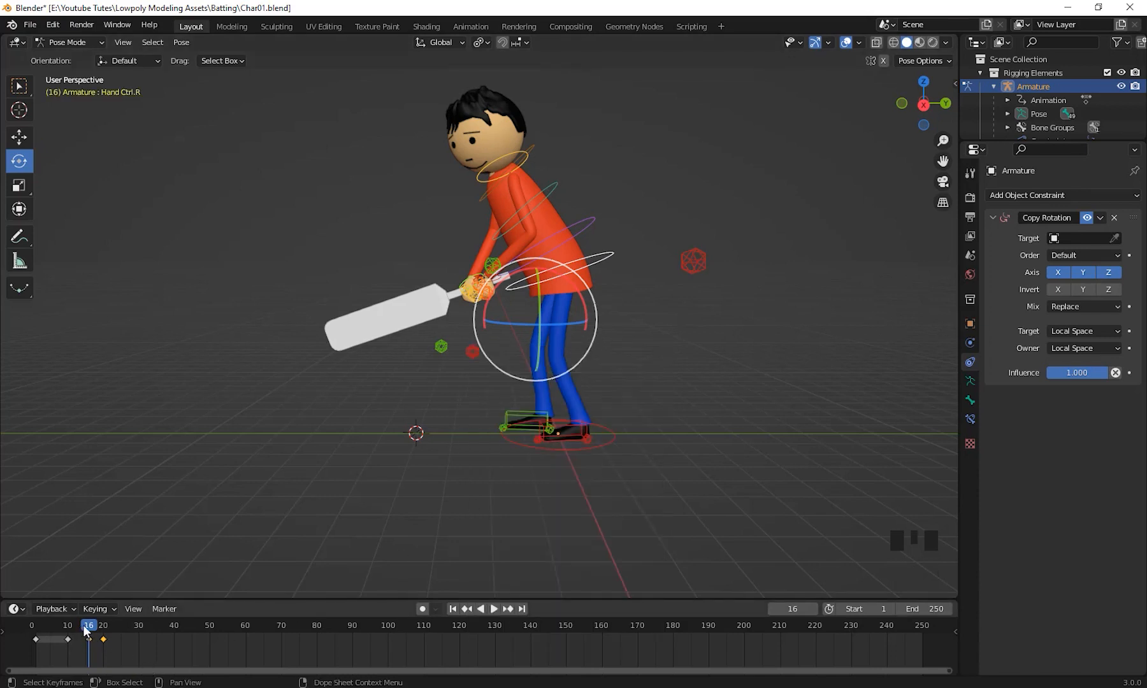
Step: At frame 18, raise the left heel control about 0.13 m and insert a Location & Rotation keyframe for it
{"action": "left_click_drag", "start_coordinate": [88, 628], "coordinate": [96, 664]}
{"action": "left_click", "coordinate": [569, 428]}
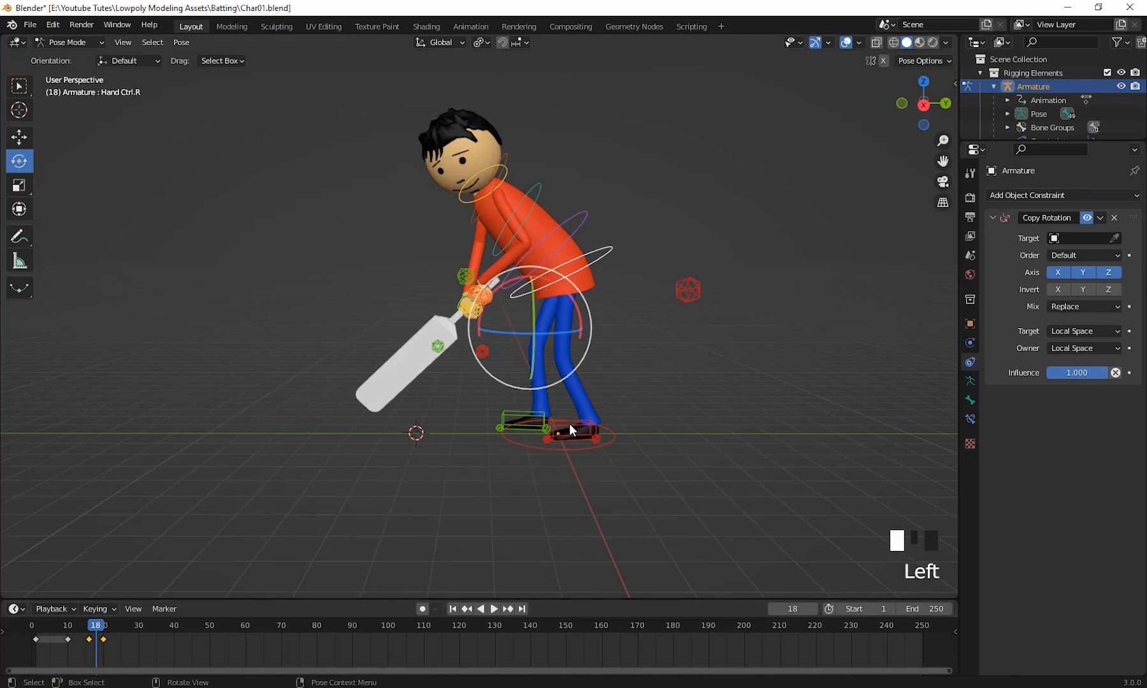
{"action": "middle_click_drag", "start_coordinate": [569, 423], "coordinate": [599, 475]}
{"action": "middle_click_drag", "start_coordinate": [304, 293], "coordinate": [300, 386]}
{"action": "key", "text": "g"}
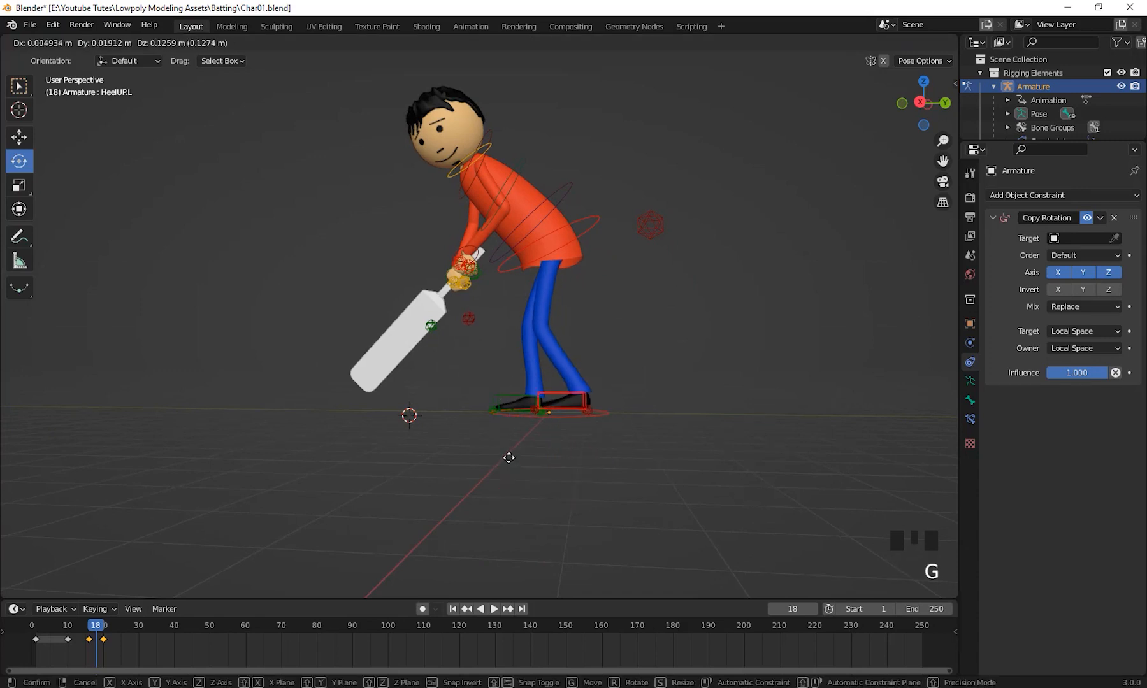
{"action": "left_click", "coordinate": [509, 458]}
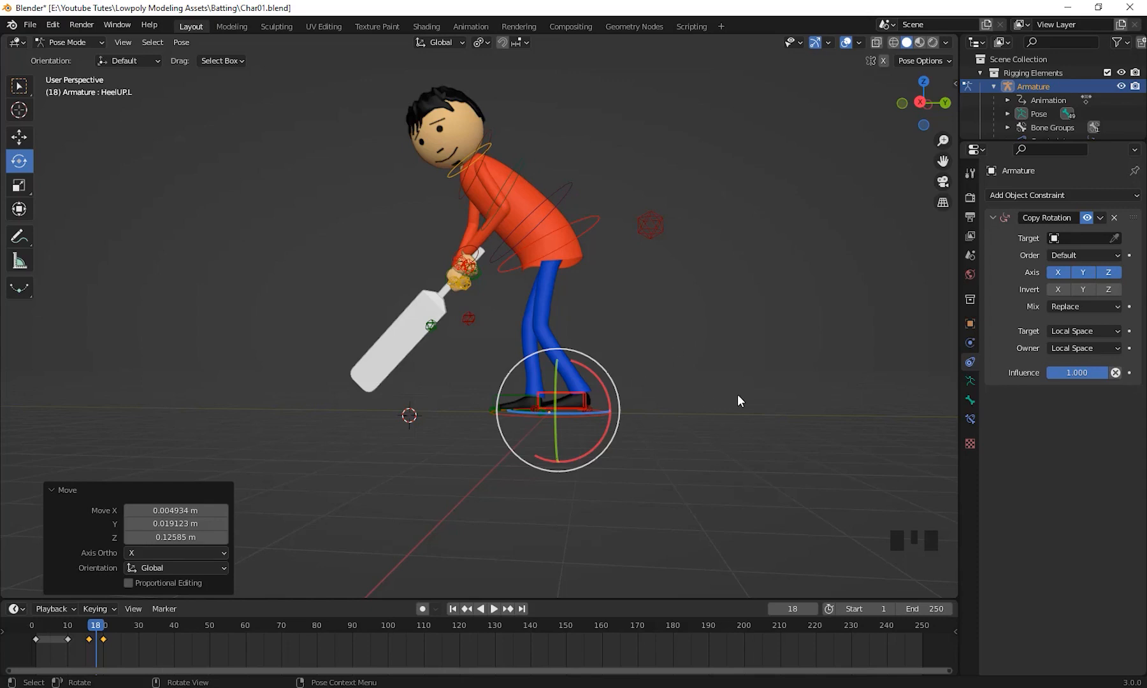
{"action": "key", "text": "i"}
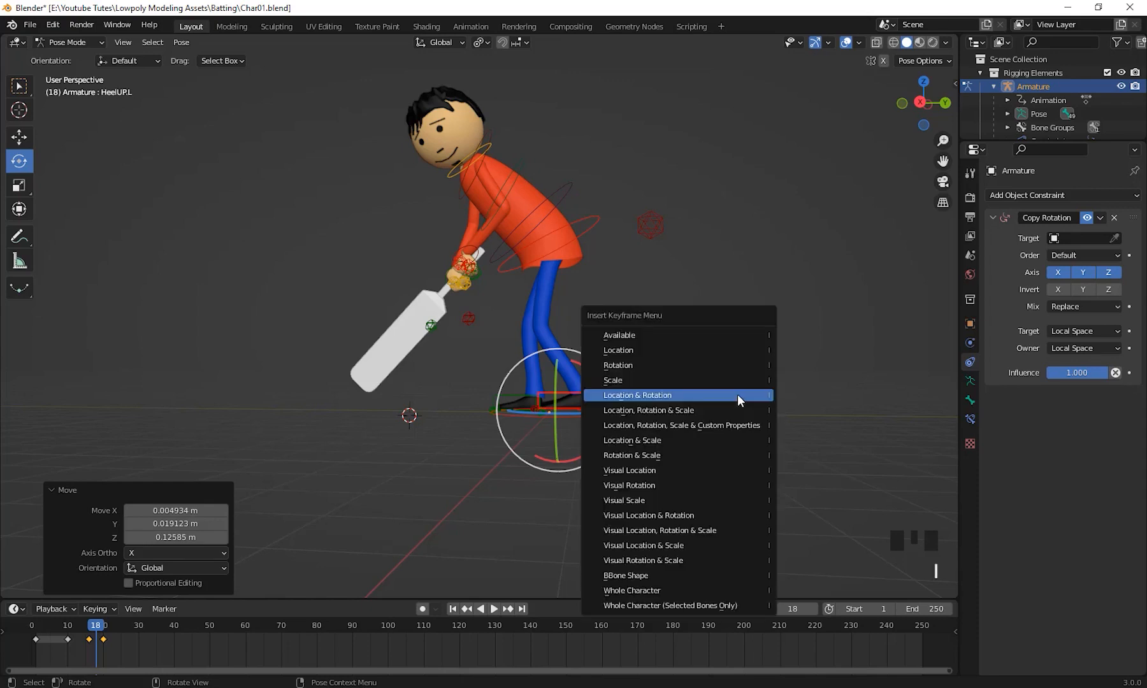
{"action": "left_click", "coordinate": [700, 392]}
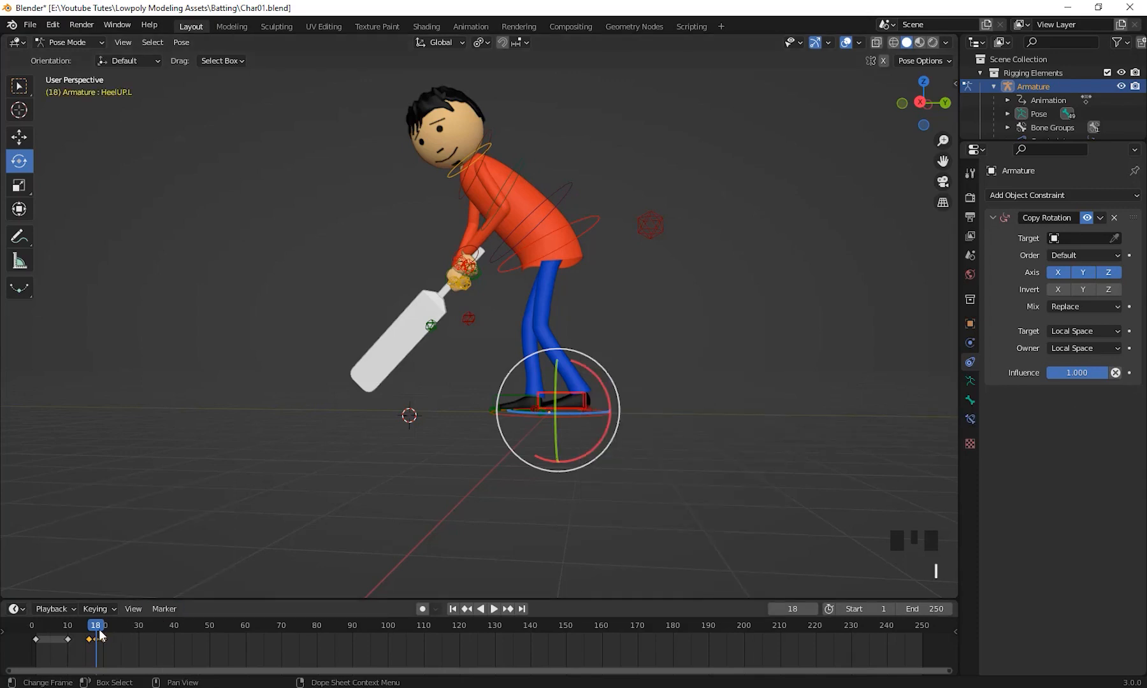
Step: Return to frame 16 and select the upper-body, head and hand control bones together
{"action": "mouse_move", "coordinate": [100, 634]}
{"action": "left_mouse_down"}
{"action": "mouse_move", "coordinate": [72, 637]}
{"action": "mouse_move", "coordinate": [128, 643]}
{"action": "mouse_move", "coordinate": [41, 653]}
{"action": "mouse_move", "coordinate": [109, 647]}
{"action": "mouse_move", "coordinate": [87, 653]}
{"action": "mouse_move", "coordinate": [92, 643]}
{"action": "left_mouse_up"}
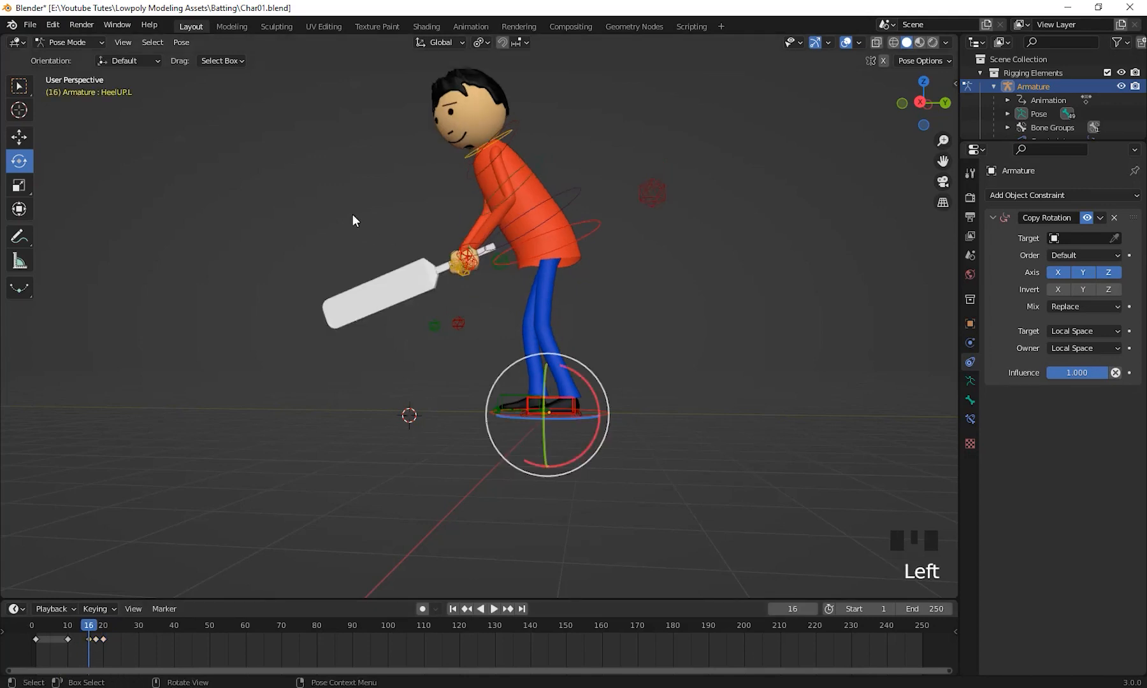
{"action": "left_click_drag", "start_coordinate": [280, 84], "coordinate": [730, 344]}
{"action": "middle_click_drag", "start_coordinate": [519, 158], "coordinate": [573, 330]}
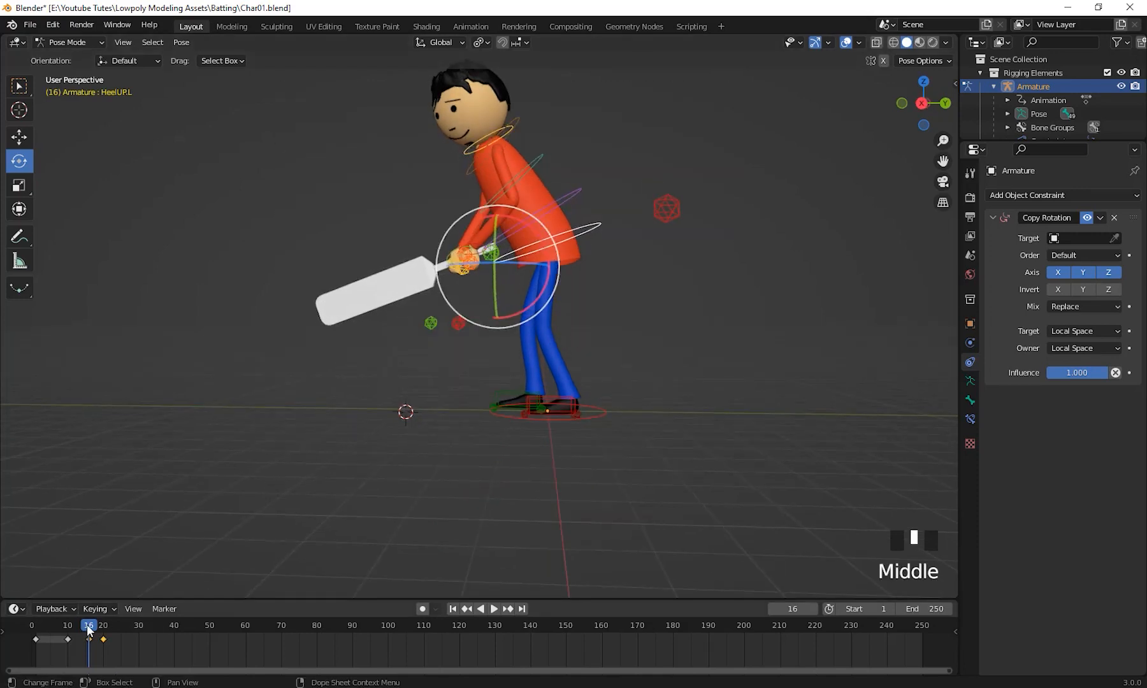
{"action": "left_click_drag", "start_coordinate": [88, 631], "coordinate": [90, 631]}
{"action": "scroll", "coordinate": [469, 301], "scroll_direction": "down", "scroll_amount": 2}
{"action": "middle_click_drag", "start_coordinate": [469, 301], "coordinate": [337, 110]}
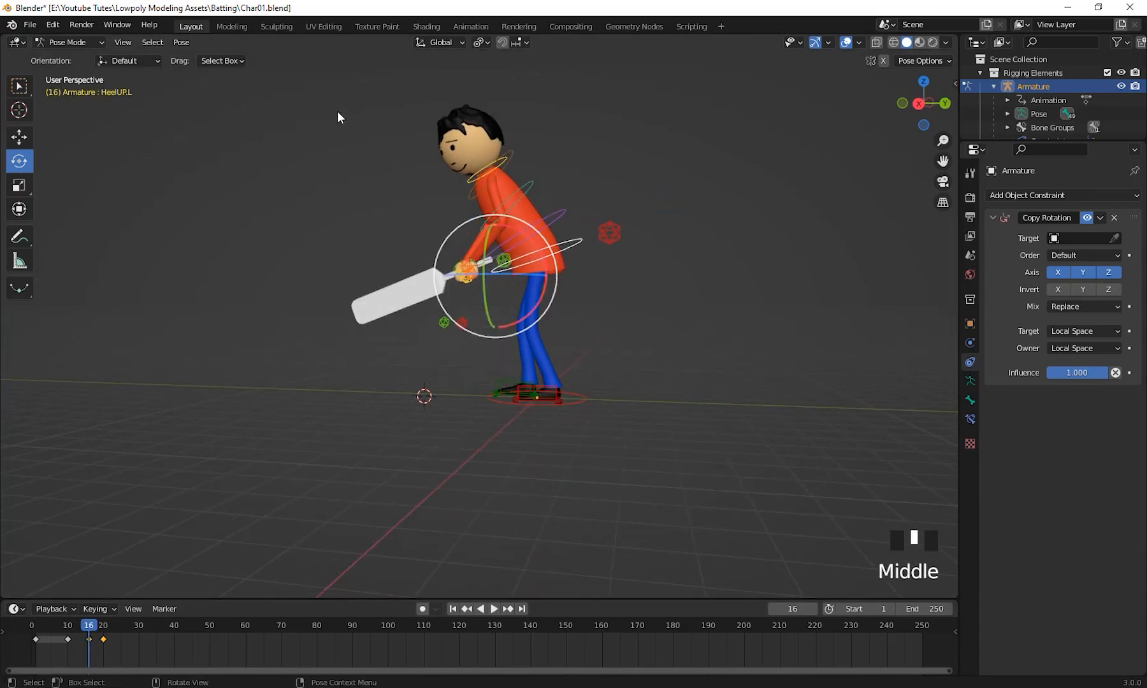
{"action": "left_click_drag", "start_coordinate": [325, 90], "coordinate": [726, 367]}
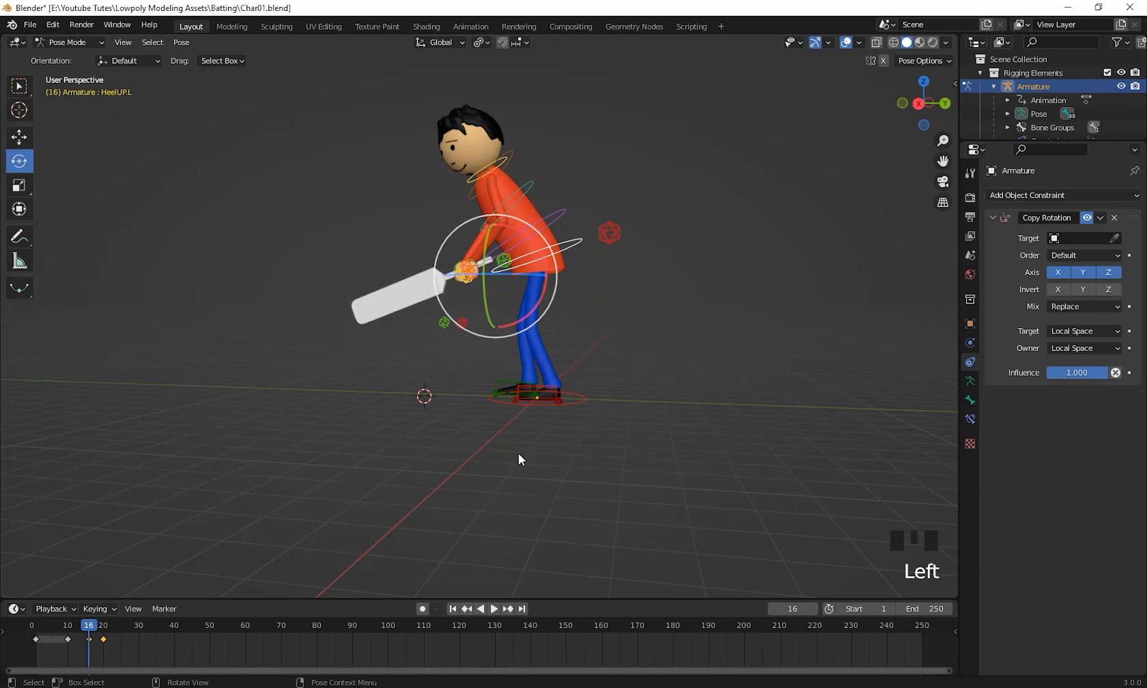
Step: Copy the selected bones' keyframes at frames 16 and 20 and paste them starting at frame 25
{"action": "right_click", "coordinate": [97, 633]}
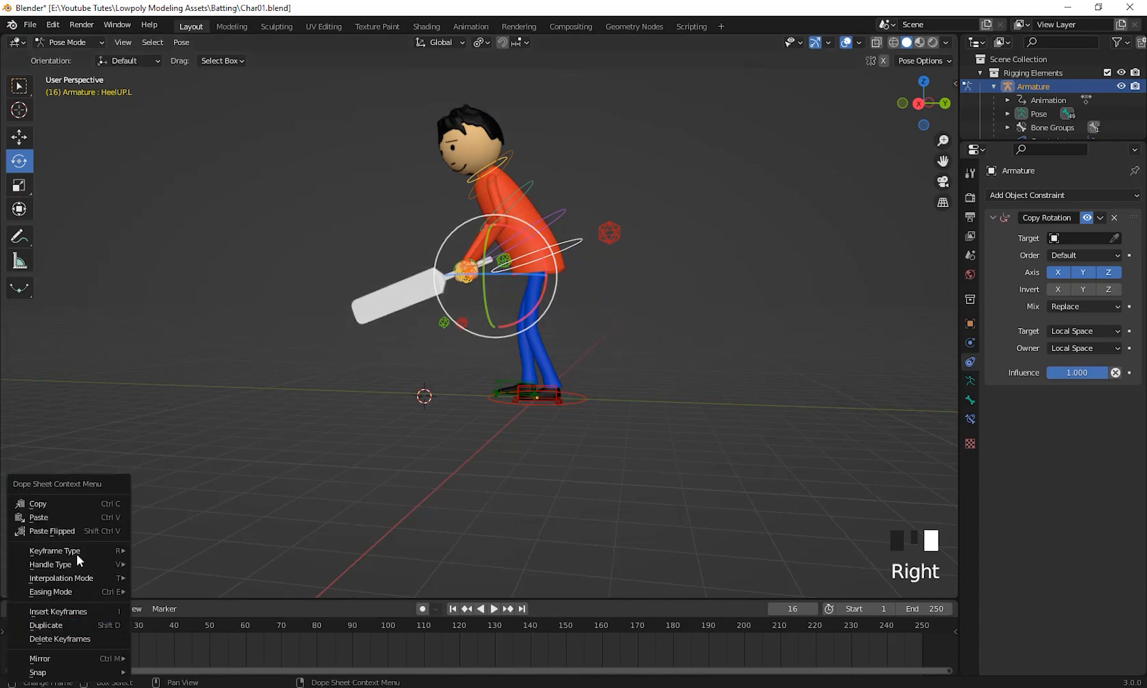
{"action": "left_click", "coordinate": [69, 506]}
{"action": "left_click_drag", "start_coordinate": [89, 624], "coordinate": [121, 637]}
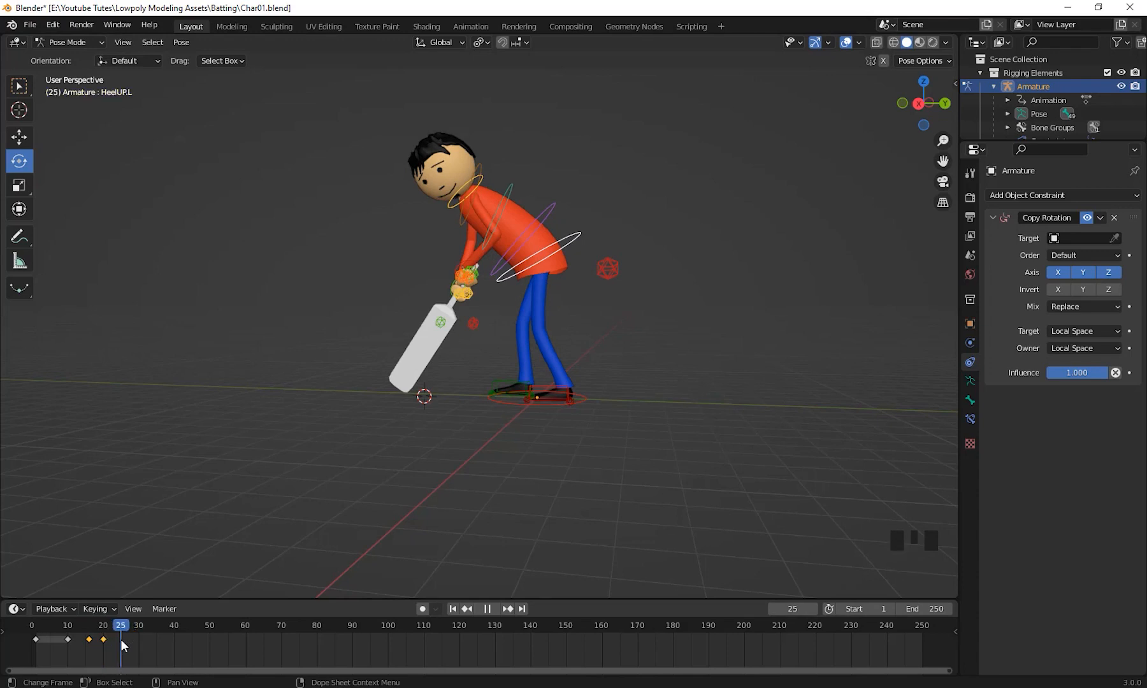
{"action": "right_click", "coordinate": [119, 639]}
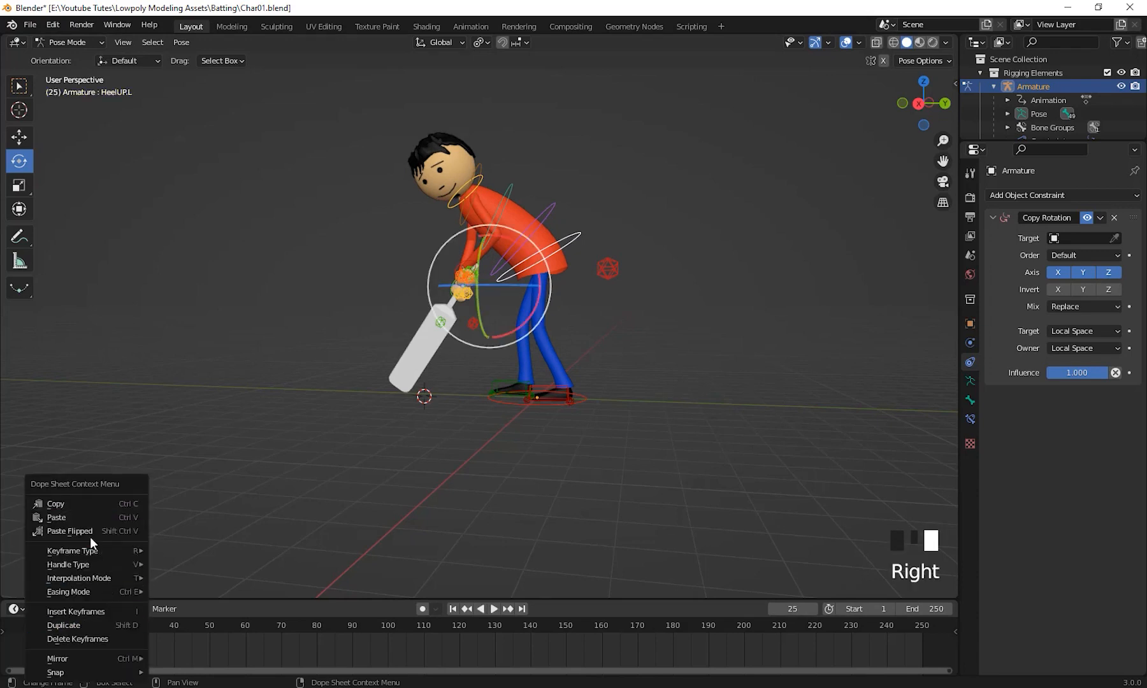
{"action": "left_click", "coordinate": [86, 515]}
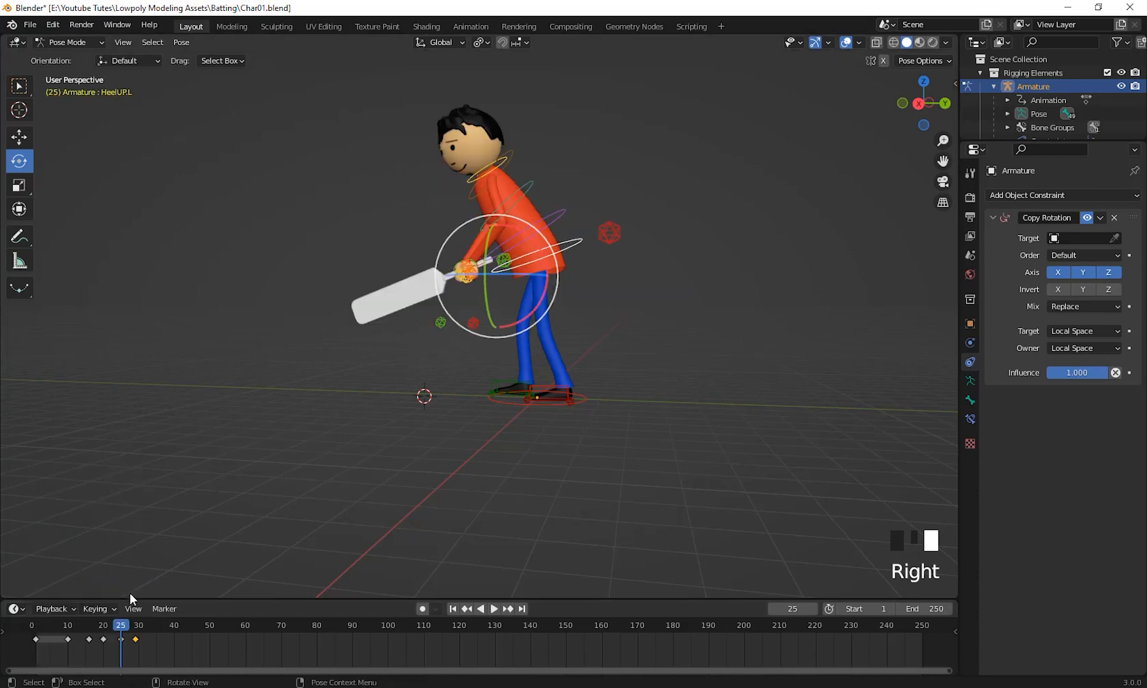
Step: Try to copy the bent-down pose's keyframe at frame 20 and paste it at frame 35, and undo the paste
{"action": "key", "text": "Left"}
{"action": "key", "text": "Left"}
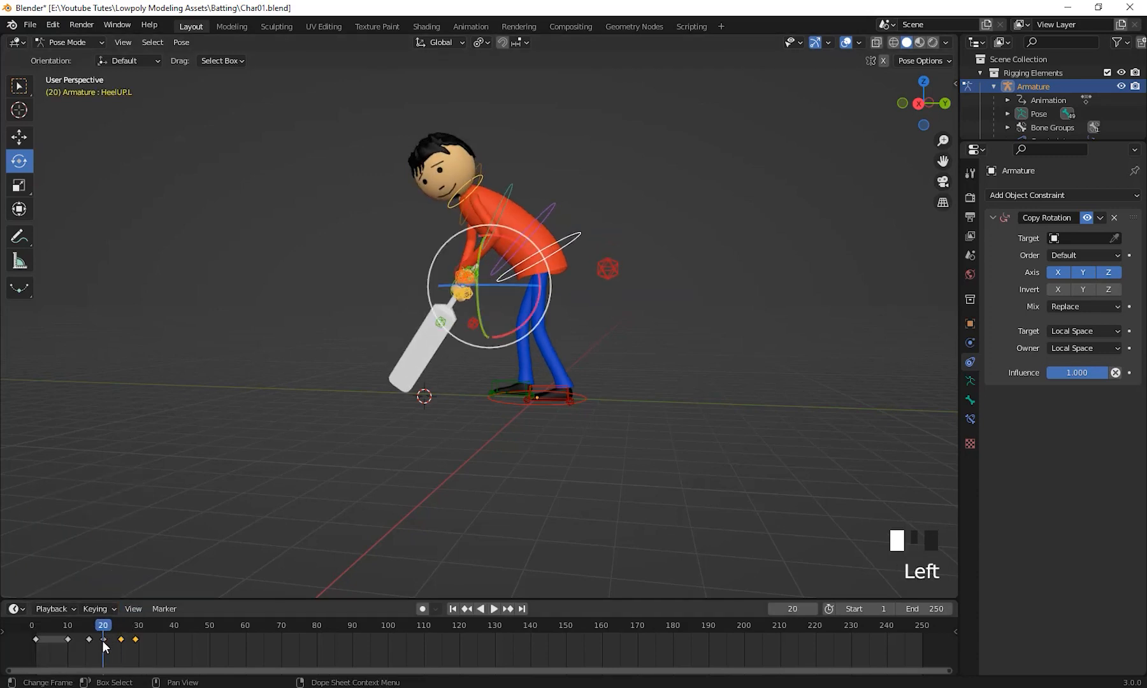
{"action": "right_click", "coordinate": [102, 640]}
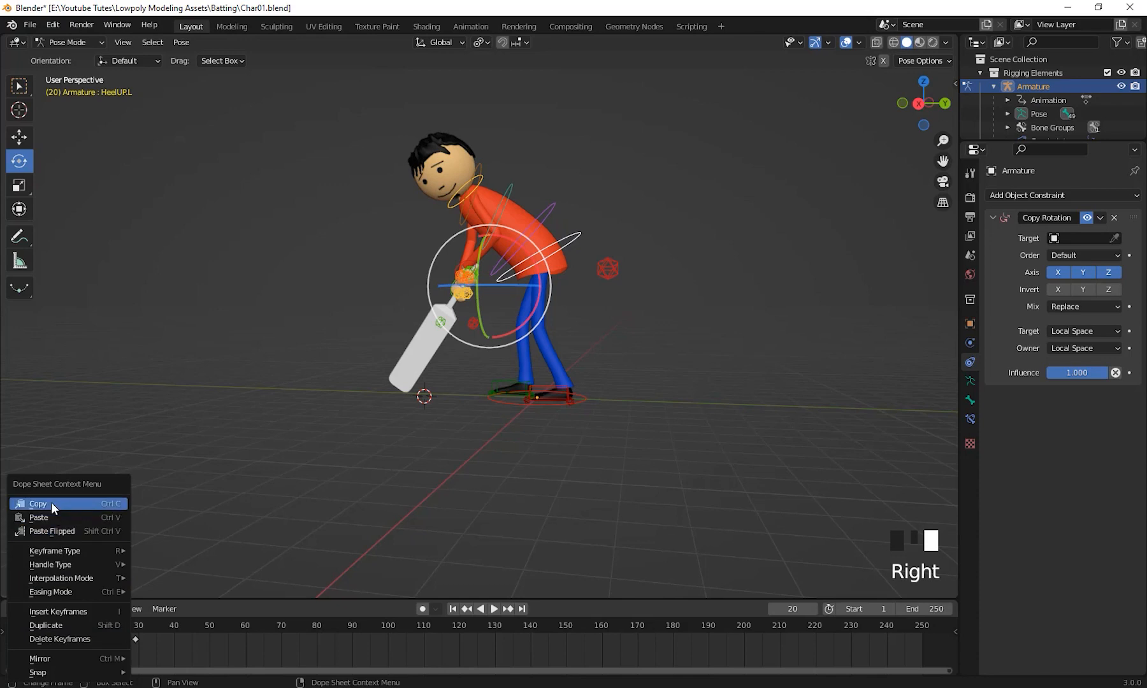
{"action": "left_click_drag", "start_coordinate": [103, 626], "coordinate": [143, 633]}
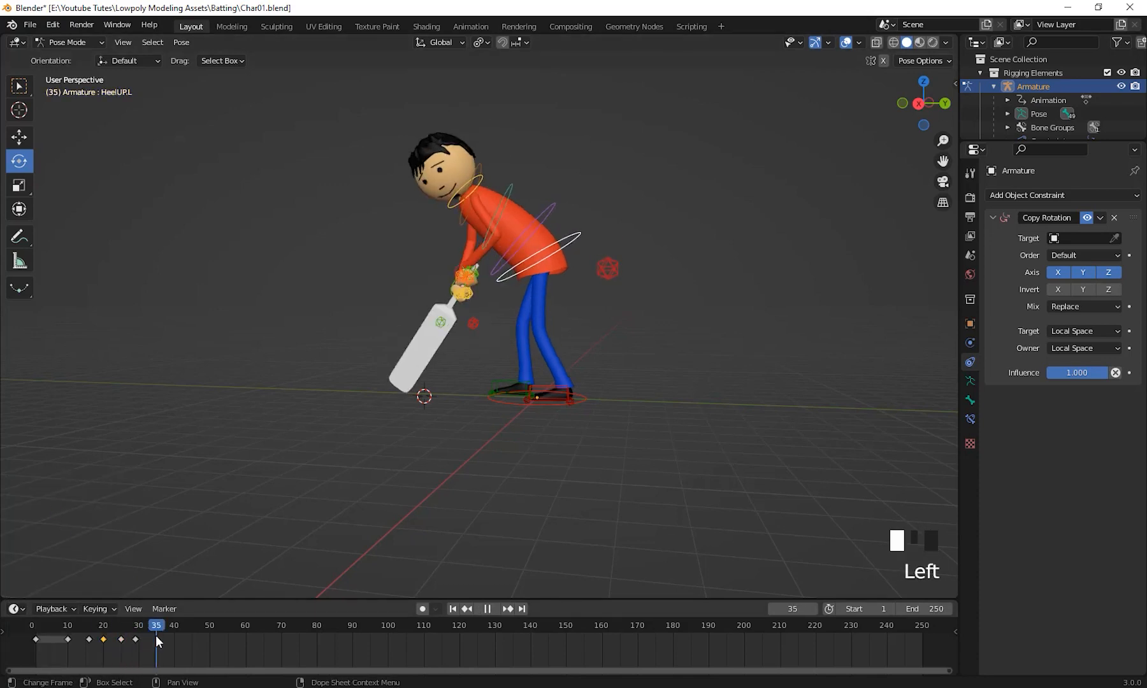
{"action": "right_click", "coordinate": [156, 636]}
{"action": "left_click", "coordinate": [95, 511]}
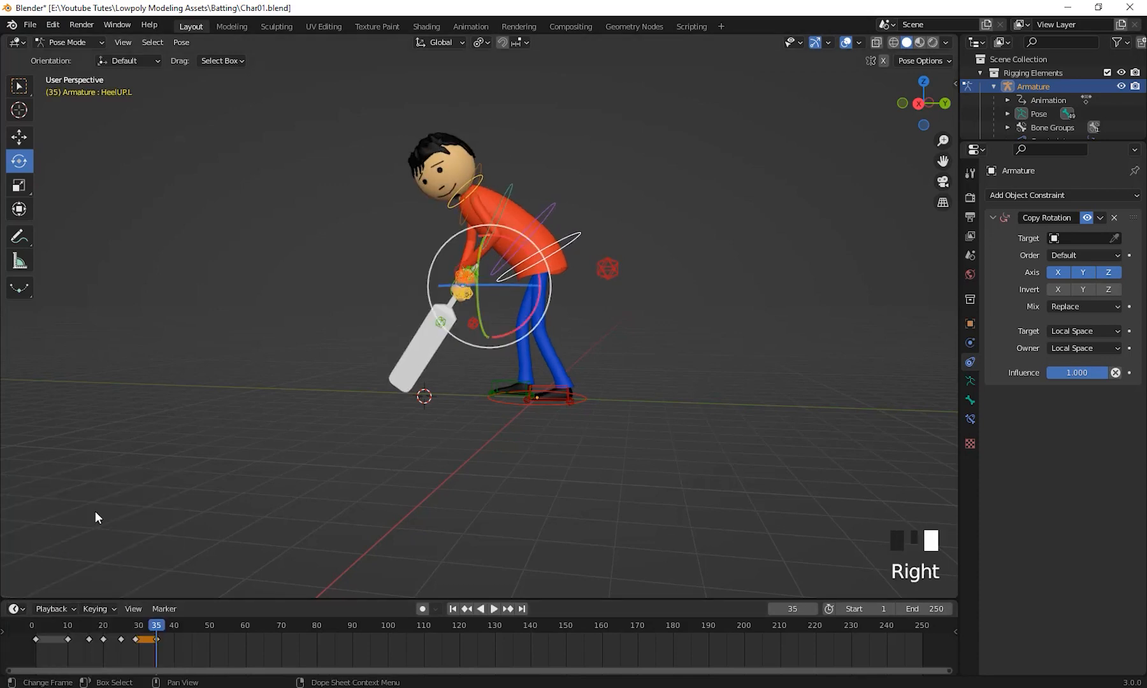
{"action": "key", "text": "ctrl+z"}
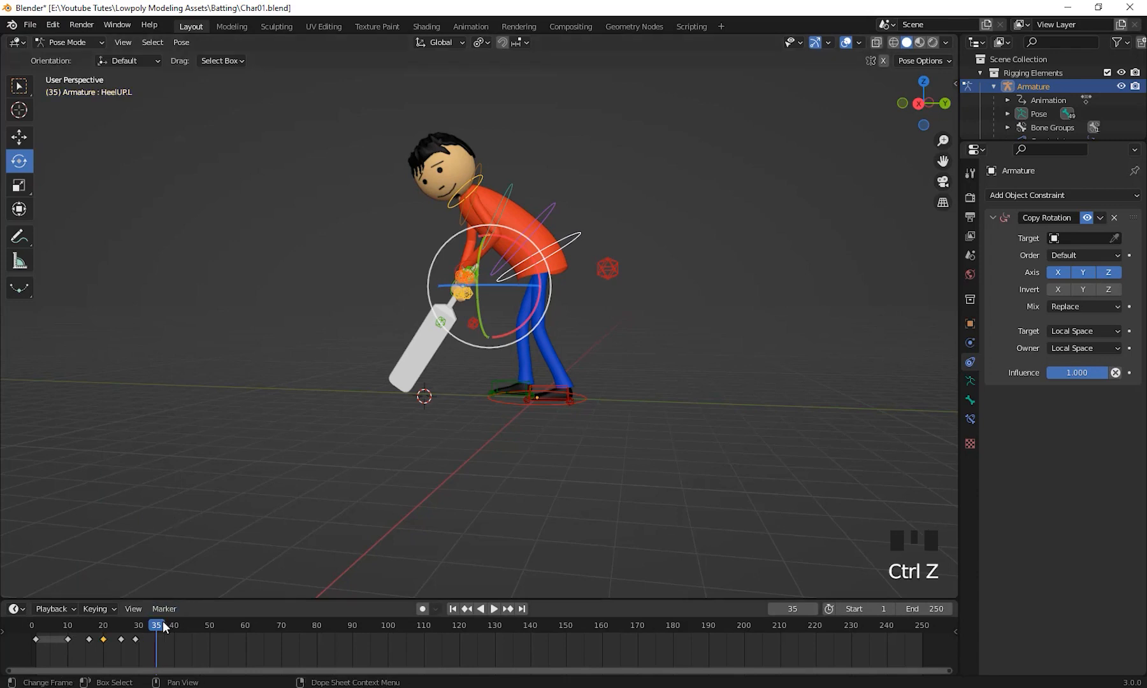
Step: Copy only the raised-bat pose's keyframe at frame 25 and paste it at frame 35
{"action": "left_click_drag", "start_coordinate": [162, 624], "coordinate": [119, 656]}
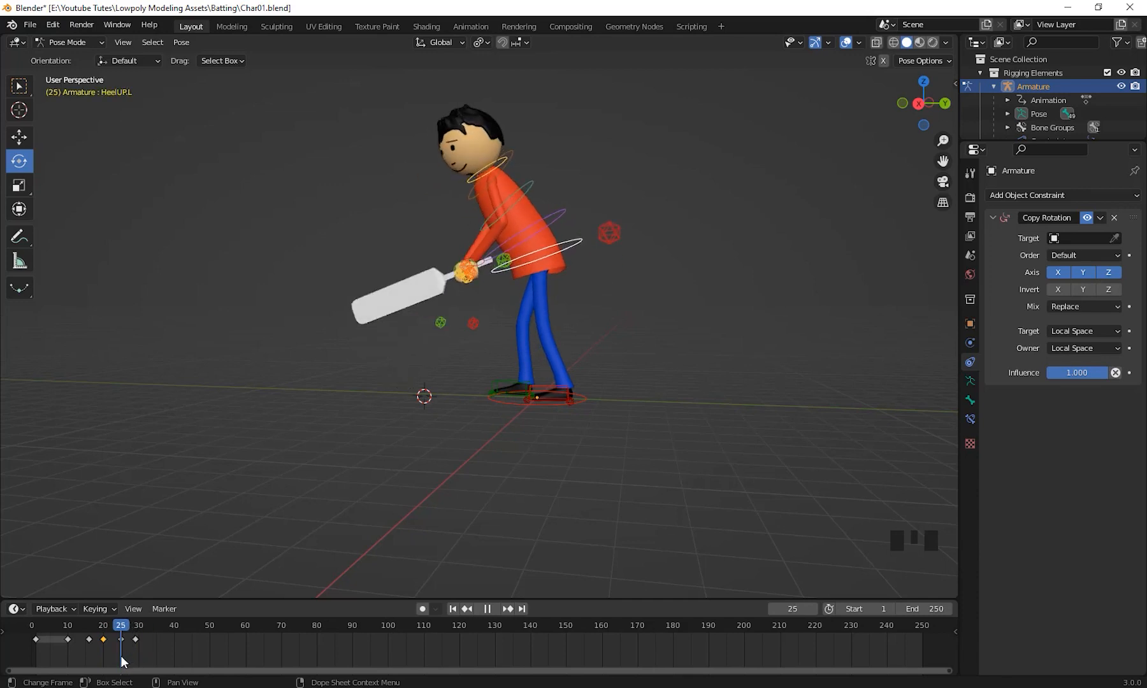
{"action": "left_click", "coordinate": [120, 637]}
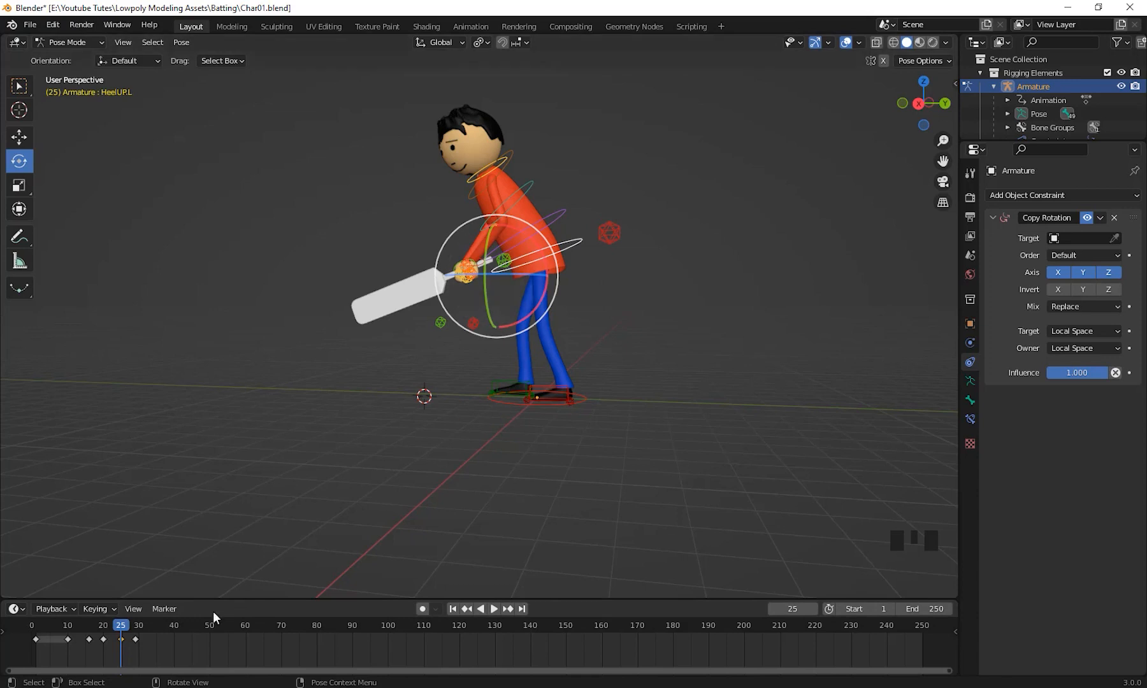
{"action": "right_click", "coordinate": [121, 629]}
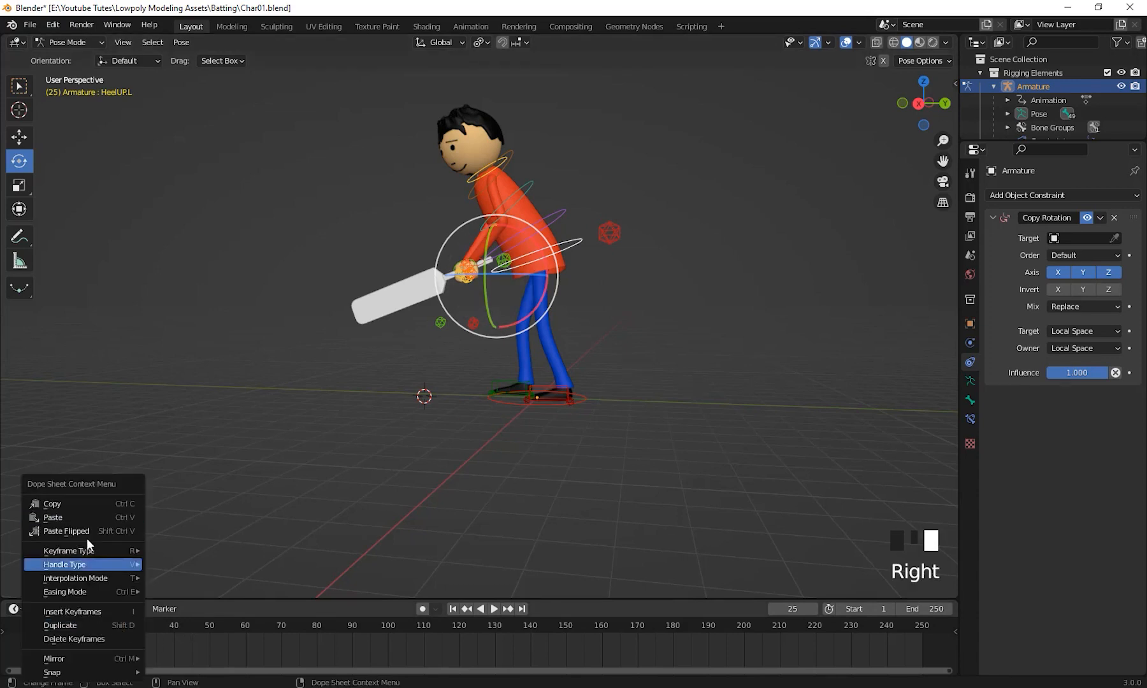
{"action": "left_click", "coordinate": [80, 503]}
{"action": "left_click_drag", "start_coordinate": [116, 623], "coordinate": [158, 636]}
{"action": "middle_click_drag", "start_coordinate": [553, 414], "coordinate": [526, 458]}
{"action": "middle_click_drag", "start_coordinate": [554, 328], "coordinate": [545, 326], "text": "shift"}
{"action": "middle_click_drag", "start_coordinate": [545, 413], "coordinate": [544, 363]}
{"action": "scroll", "coordinate": [553, 398], "scroll_direction": "up", "scroll_amount": 1}
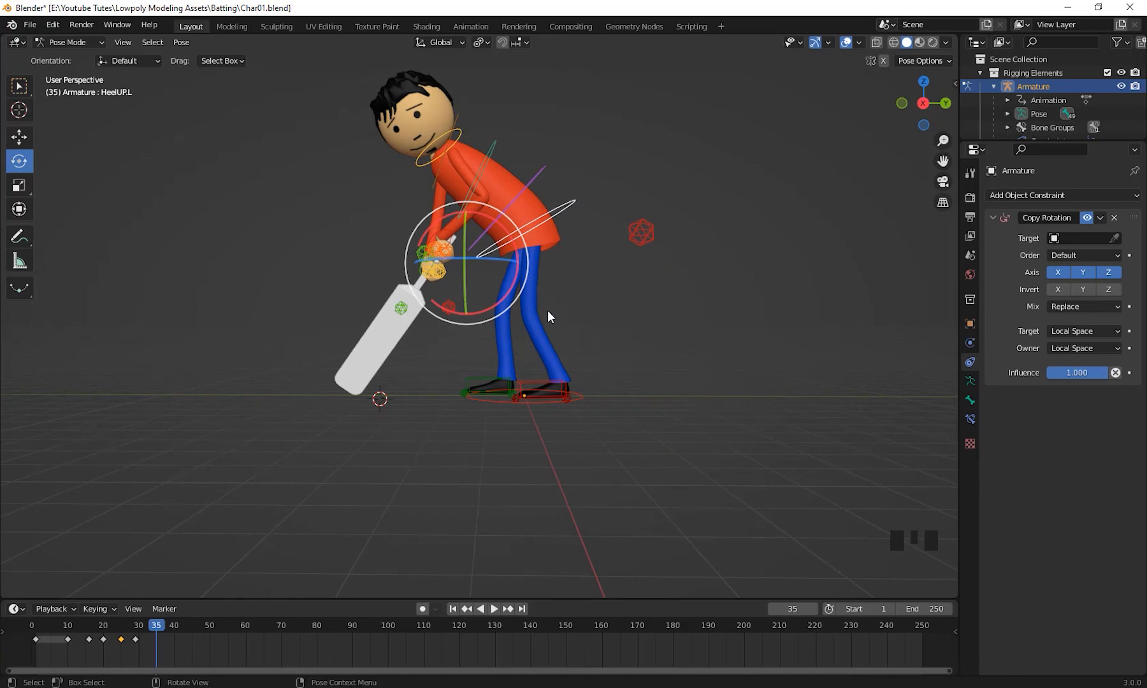
{"action": "right_click", "coordinate": [158, 625]}
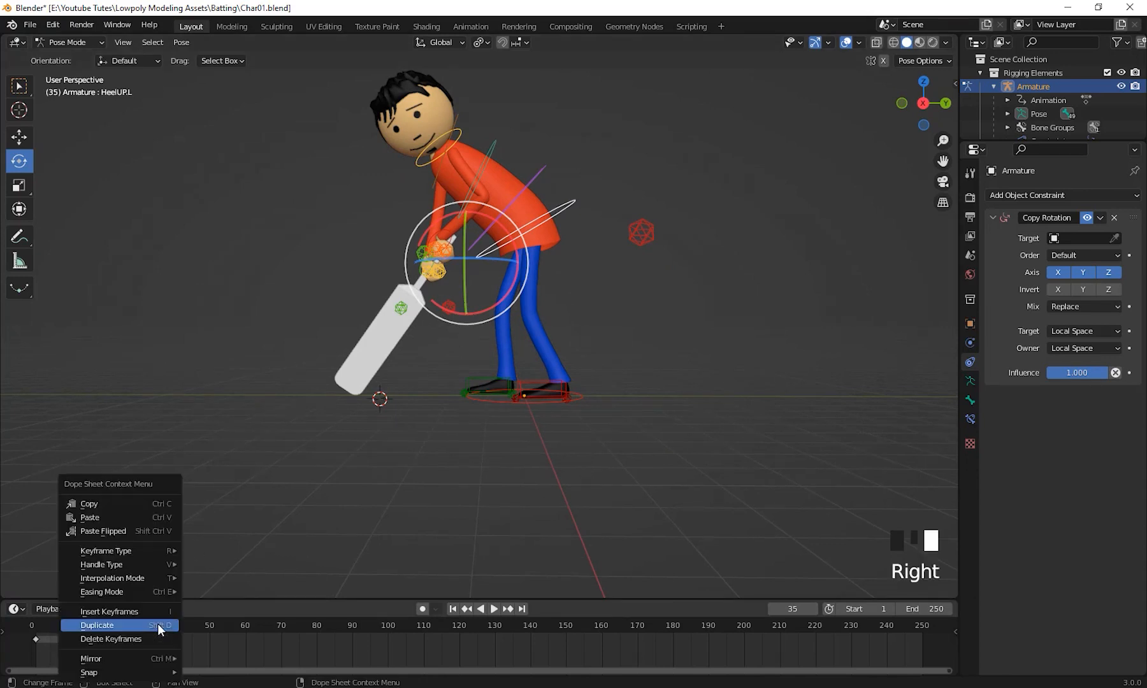
{"action": "left_click", "coordinate": [135, 517]}
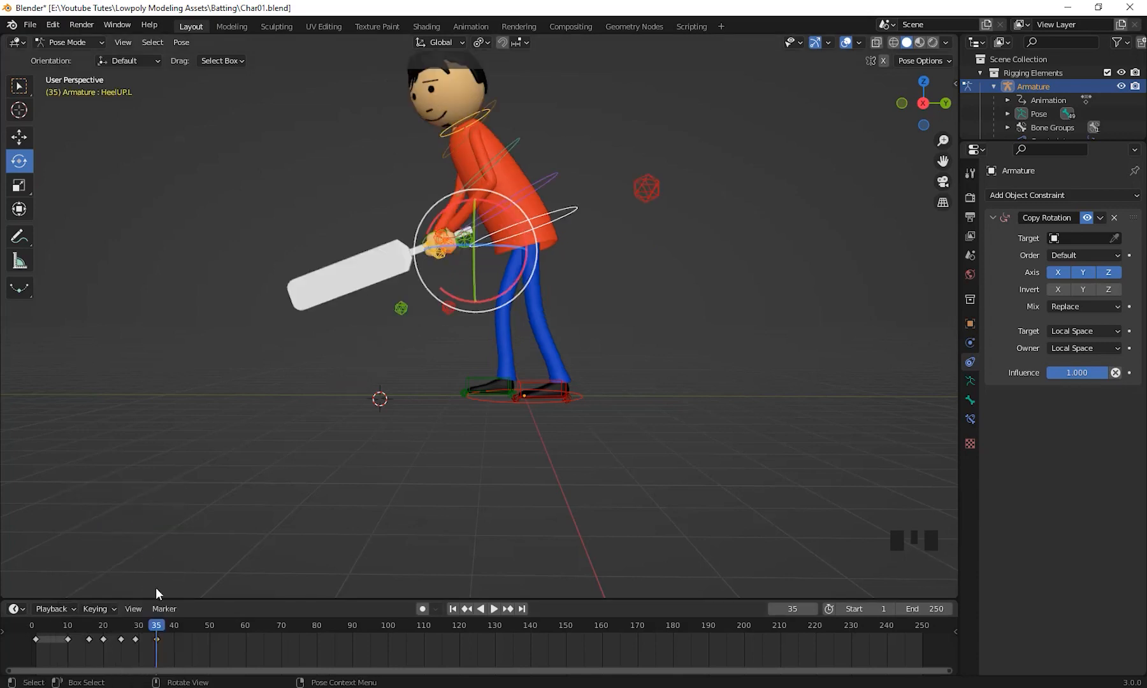
Step: Play the batting animation from frame 1, stop it and scrub back to frame 20 to check the motion
{"action": "left_click_drag", "start_coordinate": [156, 637], "coordinate": [33, 669]}
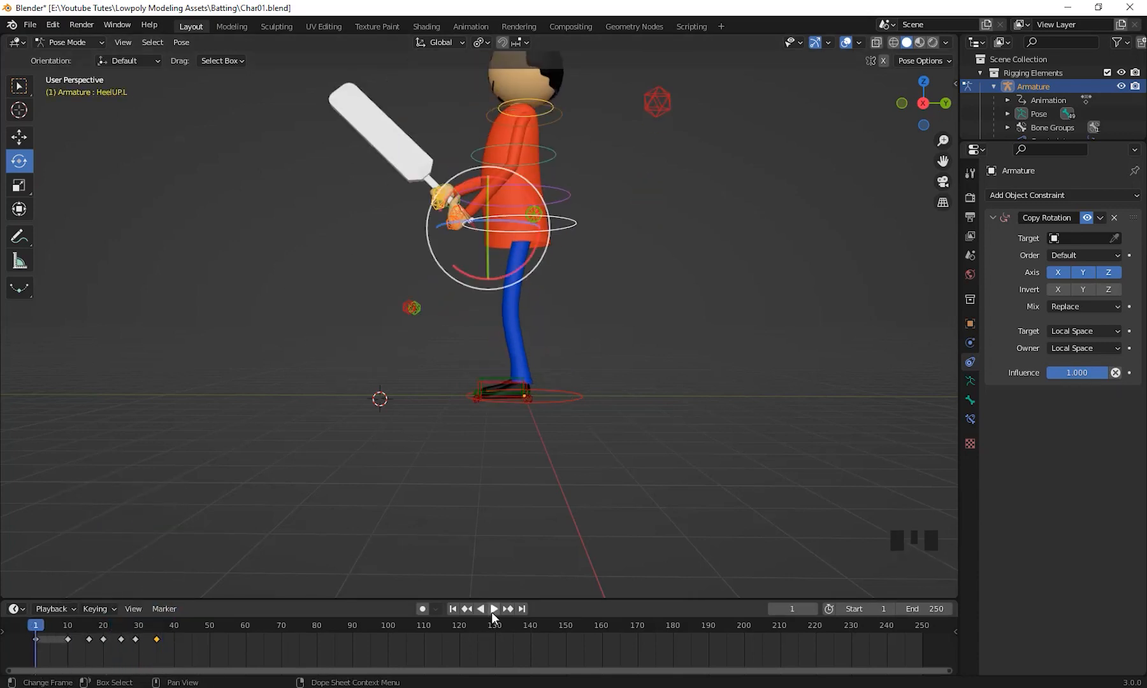
{"action": "left_click", "coordinate": [491, 611]}
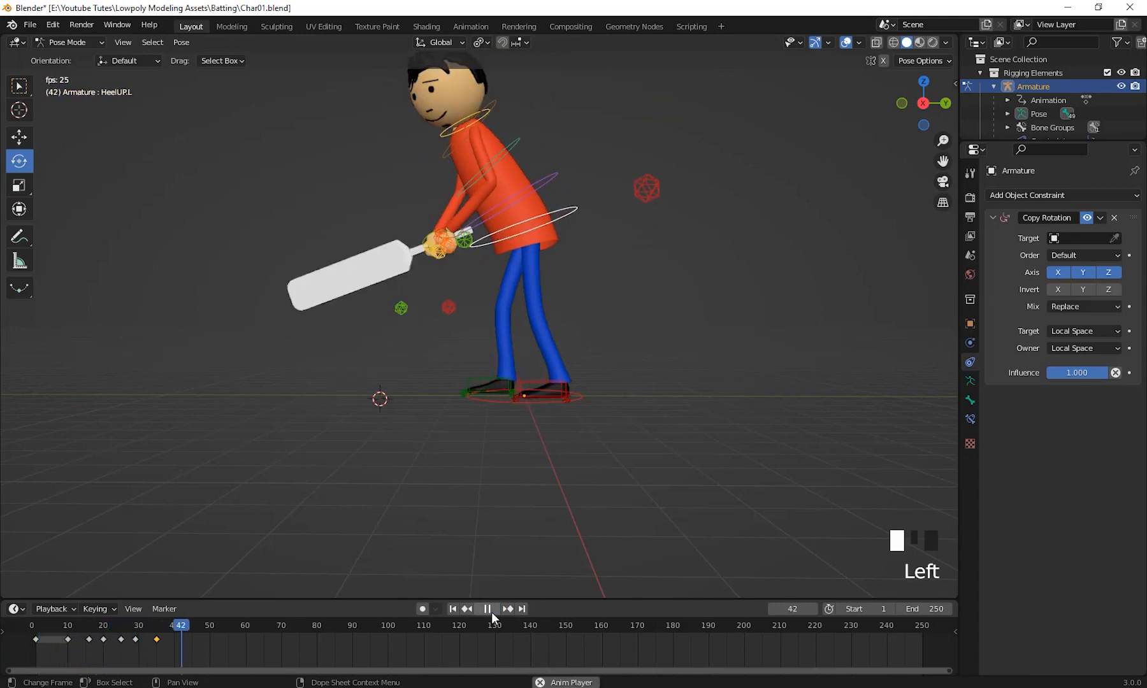
{"action": "left_click", "coordinate": [492, 611]}
{"action": "left_click_drag", "start_coordinate": [205, 629], "coordinate": [104, 681]}
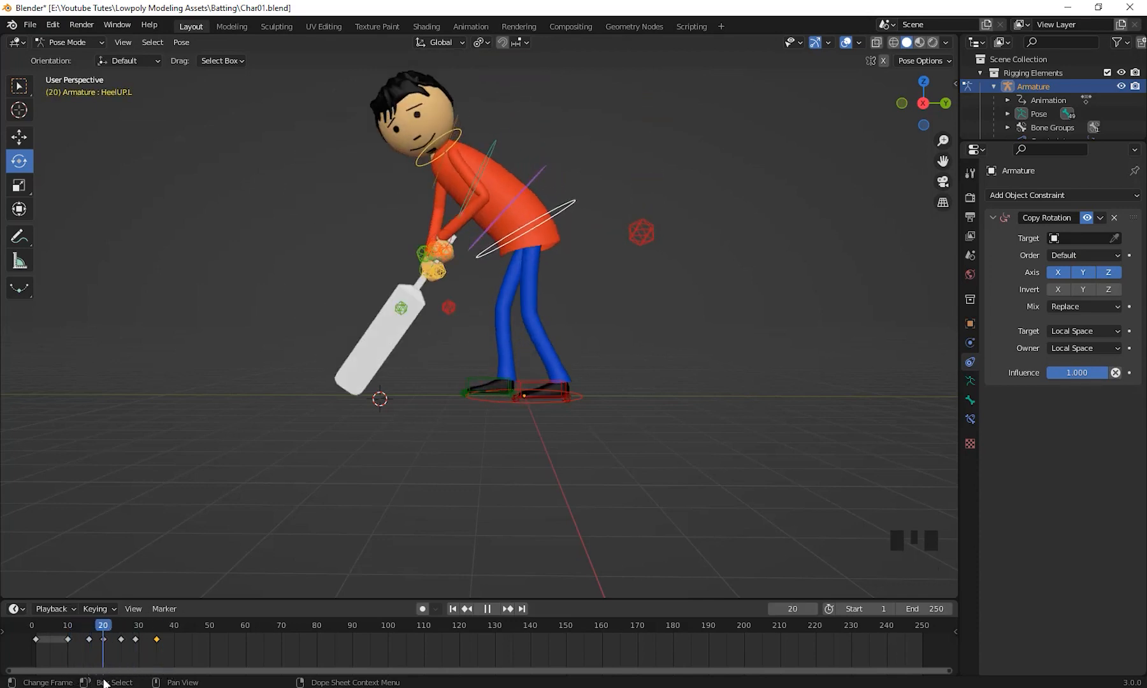
Step: Select the keyframes from frame 16 onward and scale their timing from frame 16 so the last one lands at frame 60
{"action": "left_click_drag", "start_coordinate": [196, 655], "coordinate": [89, 627]}
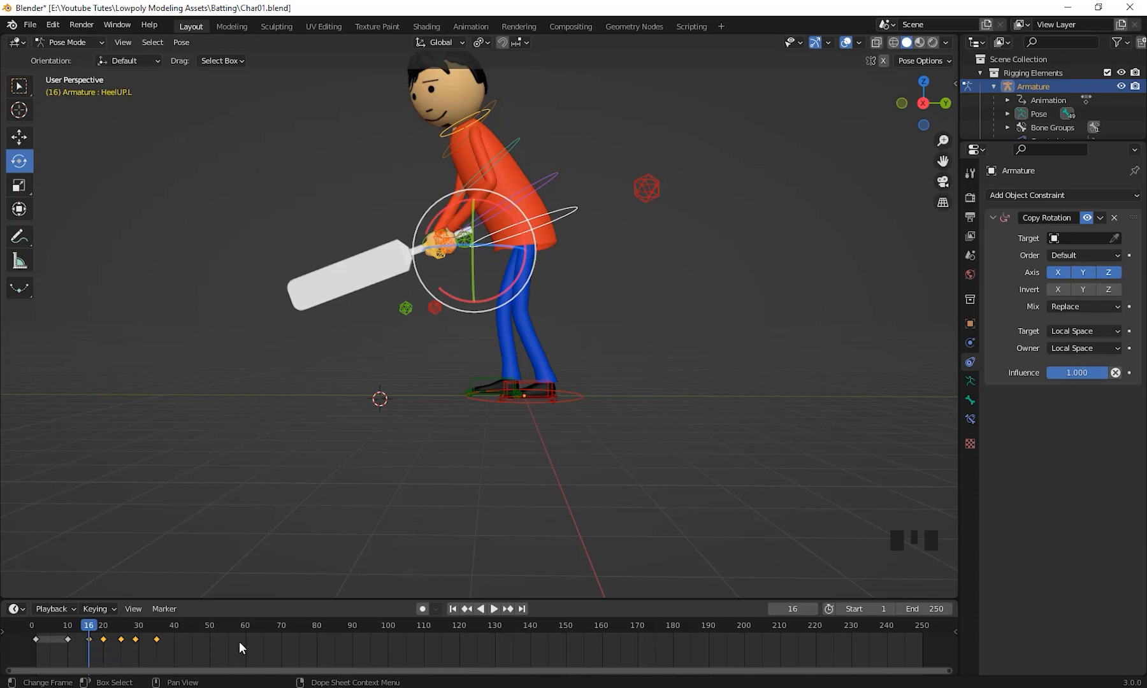
{"action": "key", "text": "s"}
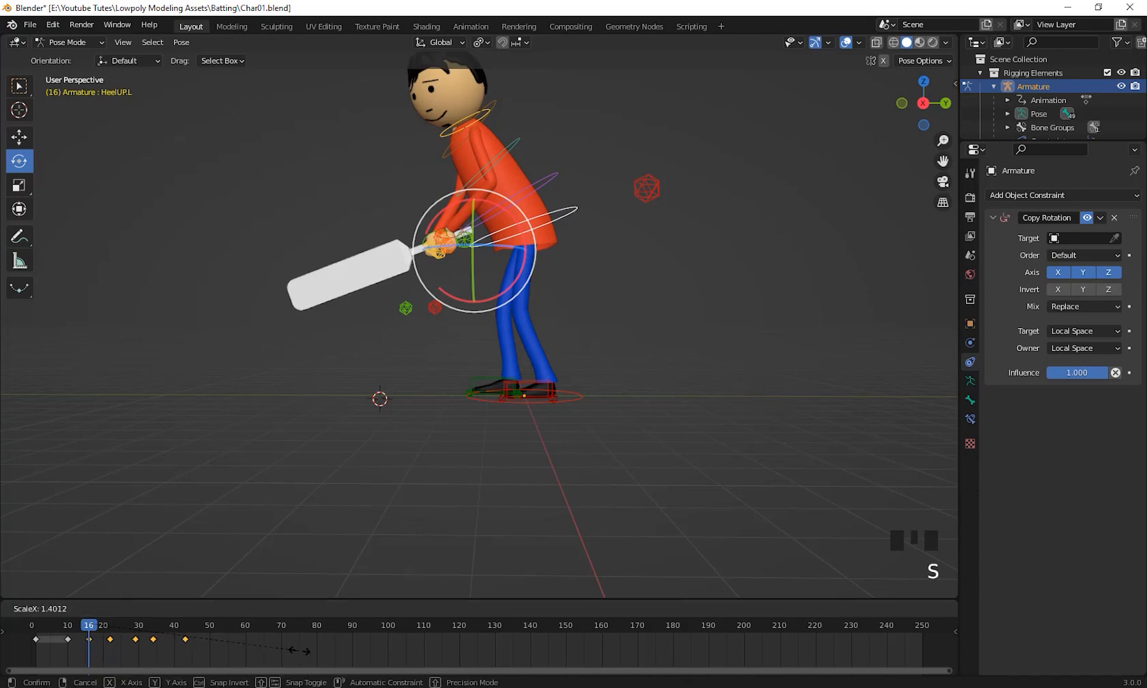
{"action": "left_click", "coordinate": [438, 653]}
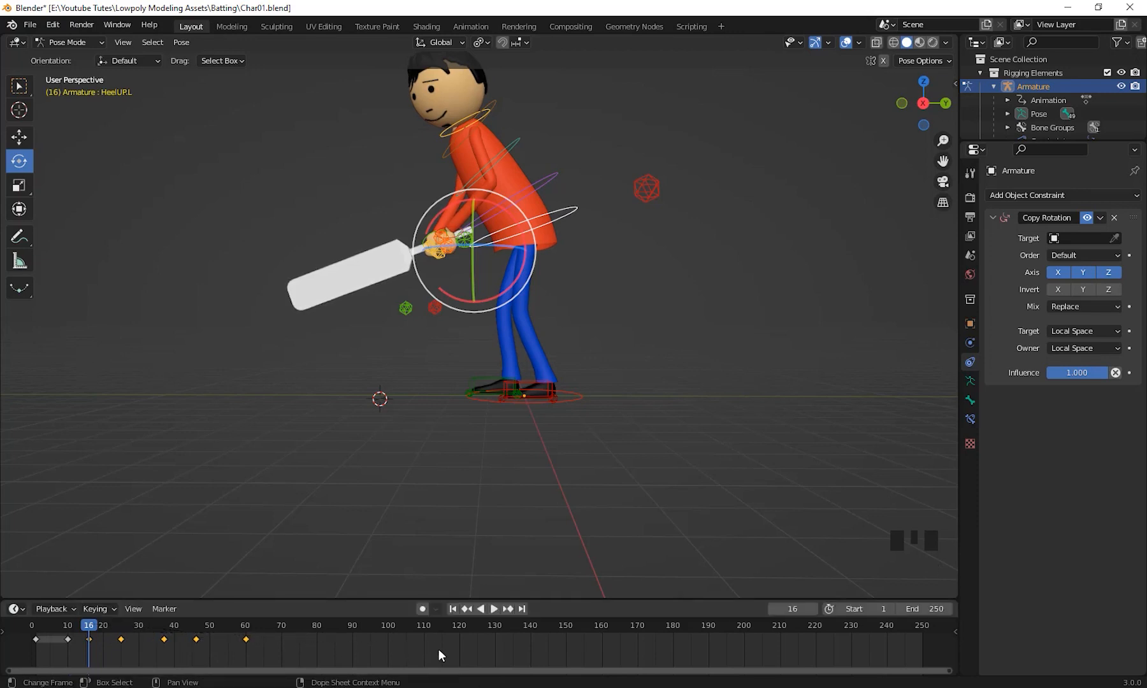
Step: Play the retimed animation repeatedly from frame 1 to review its speed, and return to the first frame
{"action": "left_click_drag", "start_coordinate": [95, 634], "coordinate": [37, 642]}
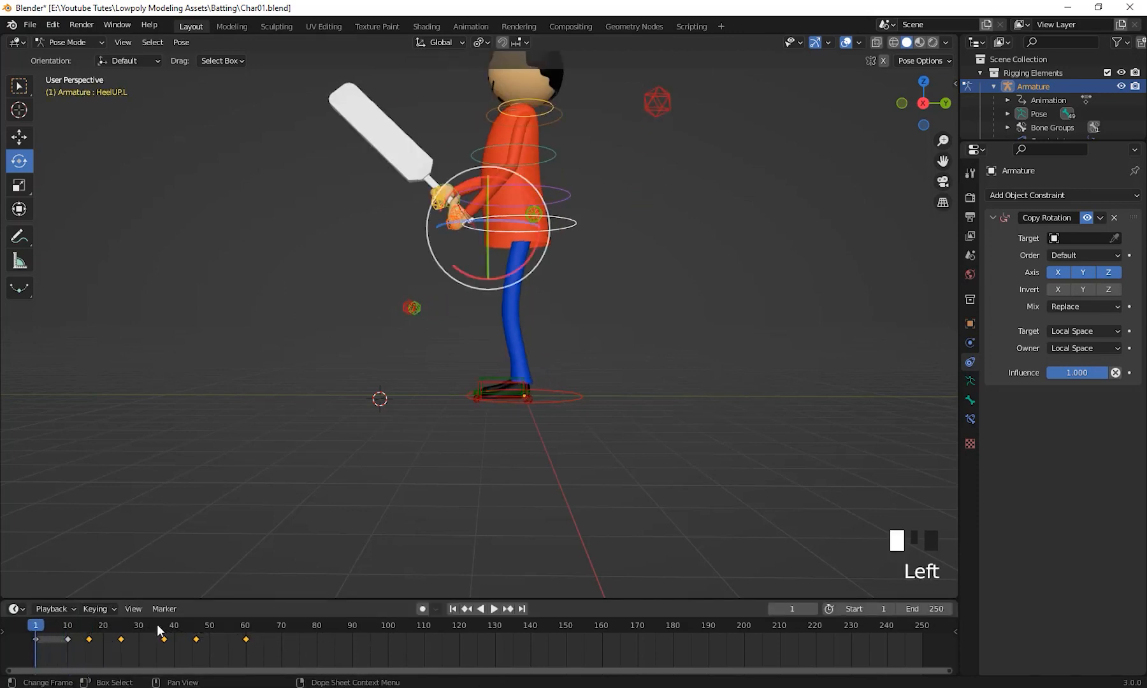
{"action": "left_click", "coordinate": [489, 609]}
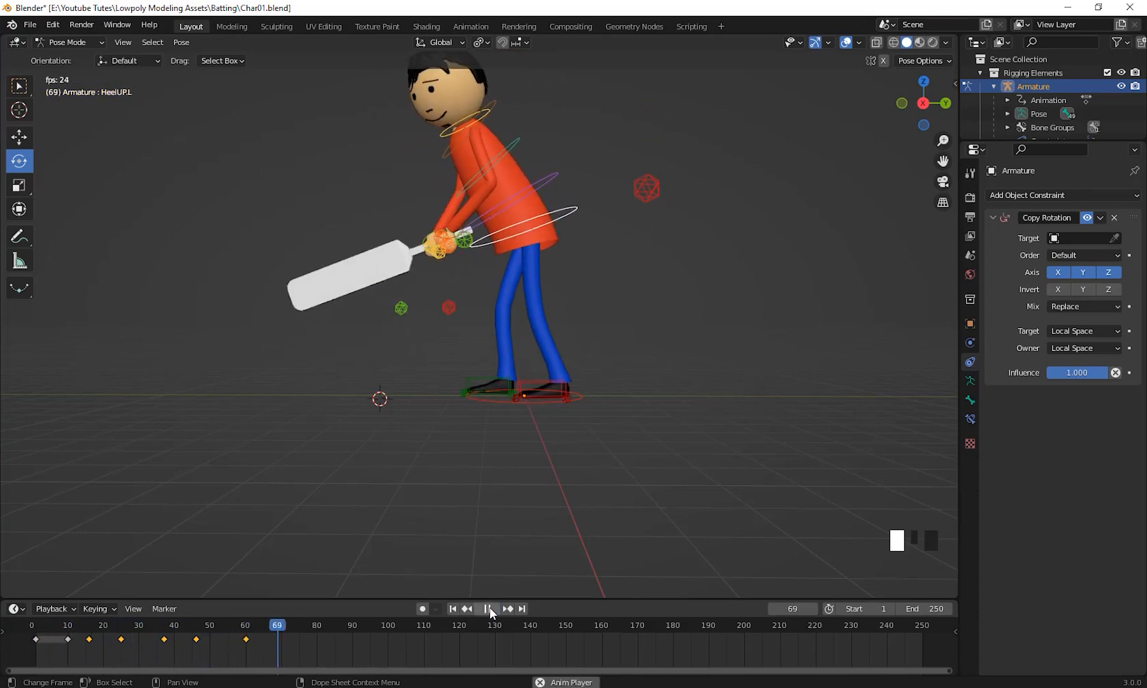
{"action": "left_click", "coordinate": [489, 609]}
{"action": "key", "text": "space"}
{"action": "key", "text": "space"}
{"action": "left_click", "coordinate": [494, 609]}
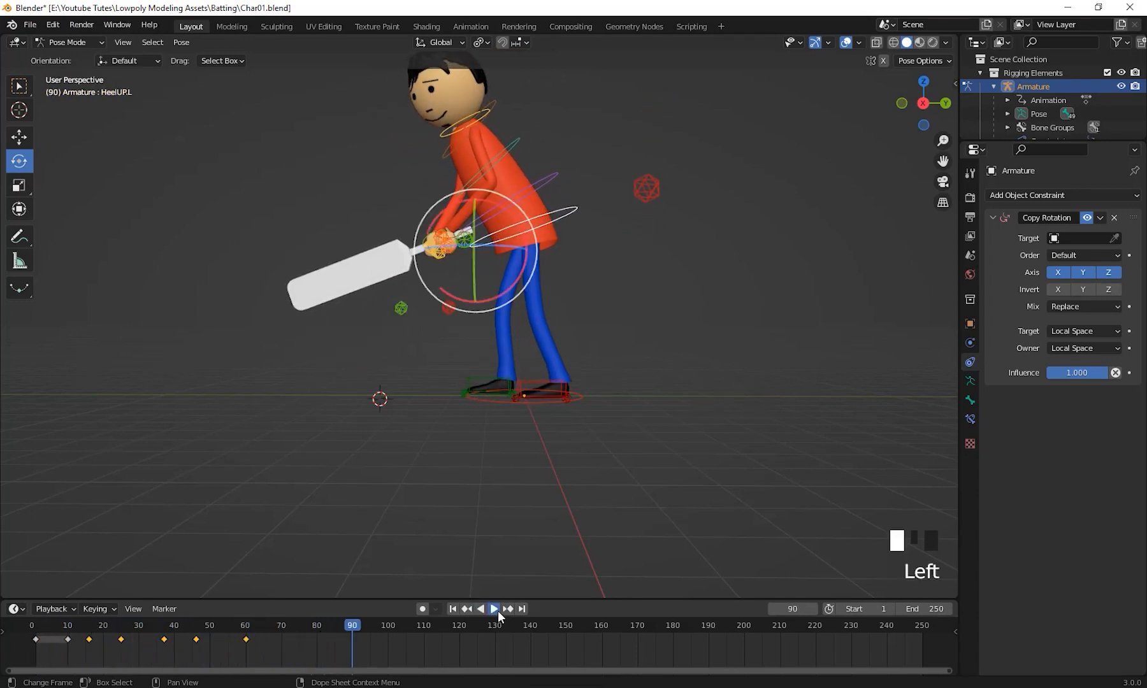
{"action": "left_click", "coordinate": [453, 607]}
{"action": "left_click", "coordinate": [490, 609]}
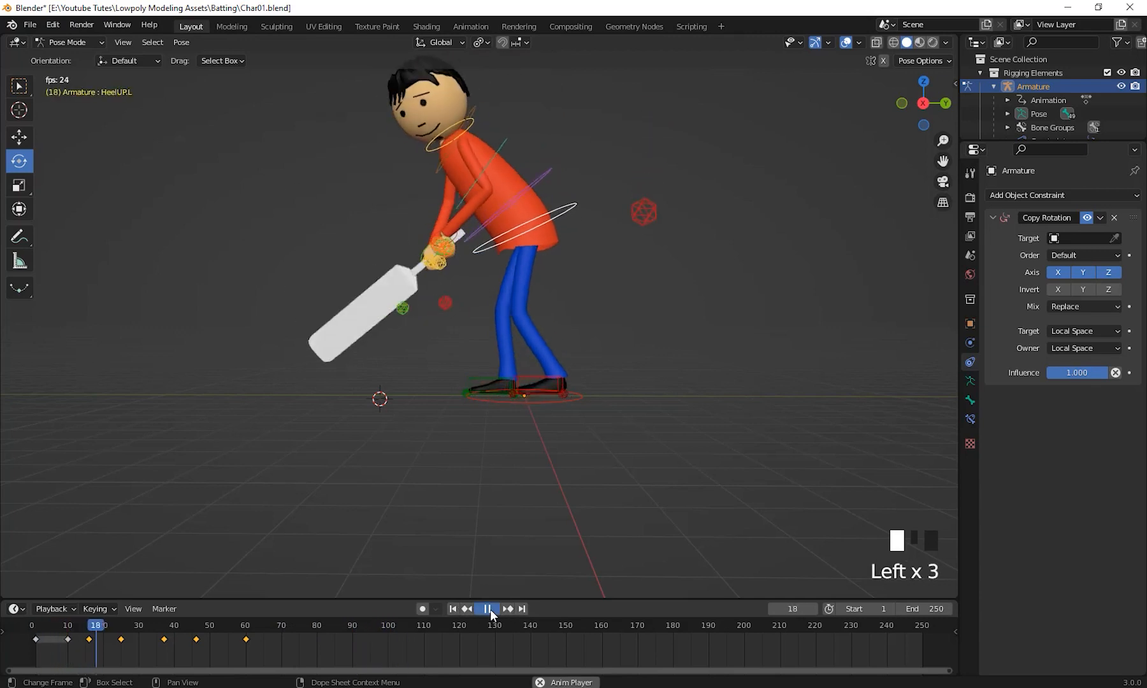
{"action": "left_click", "coordinate": [452, 609]}
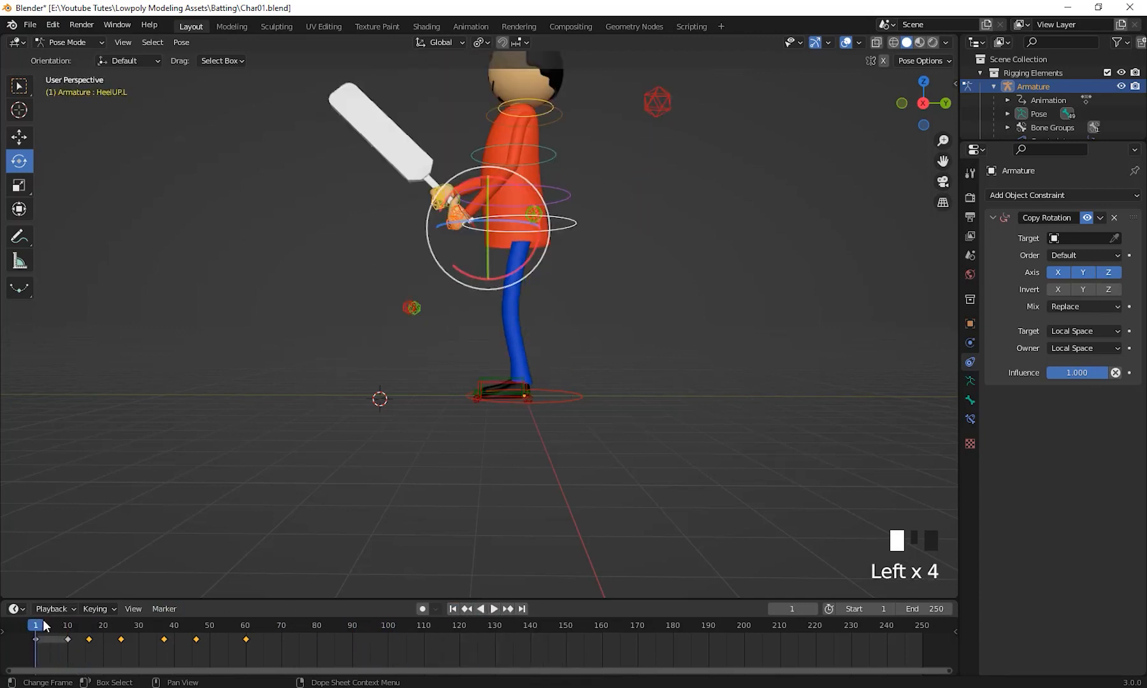
Step: Move the last three keyframes earlier so they land at frames 33, 42 and 52
{"action": "left_click_drag", "start_coordinate": [44, 626], "coordinate": [145, 633]}
{"action": "left_click_drag", "start_coordinate": [287, 654], "coordinate": [249, 646]}
{"action": "mouse_move", "coordinate": [229, 654]}
{"action": "left_mouse_down"}
{"action": "mouse_move", "coordinate": [99, 657]}
{"action": "mouse_move", "coordinate": [239, 655]}
{"action": "mouse_move", "coordinate": [177, 660]}
{"action": "mouse_move", "coordinate": [218, 641]}
{"action": "left_mouse_up"}
{"action": "left_click", "coordinate": [231, 639]}
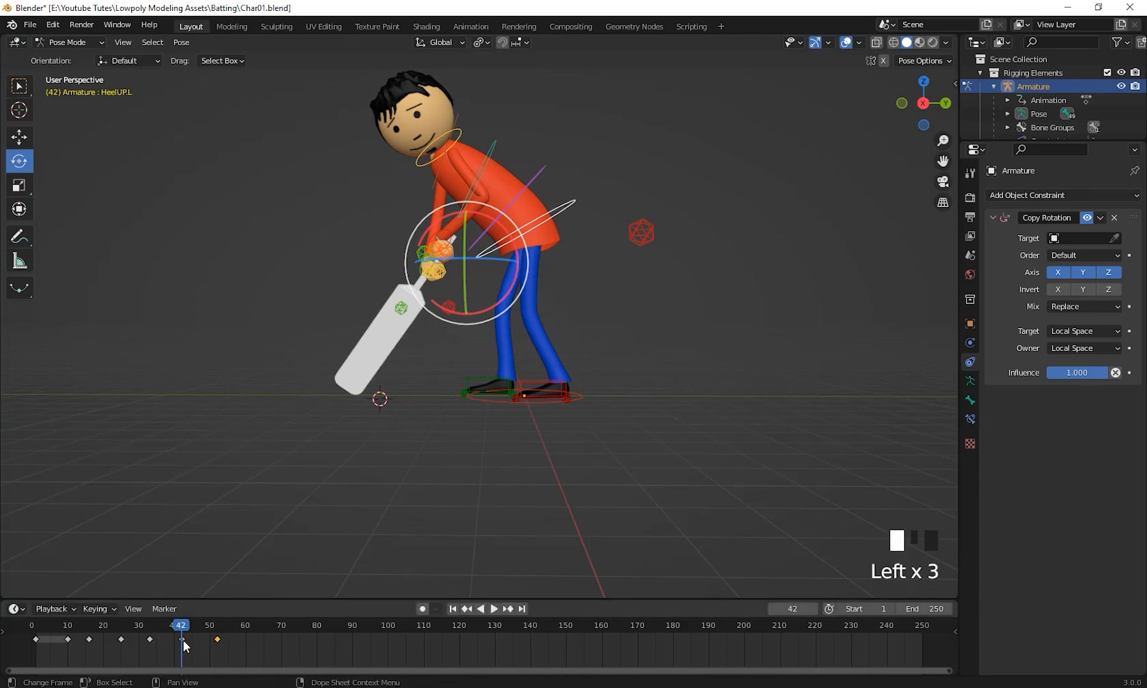
Step: Copy only the lowered-bat pose's keyframe at frame 42 and move the playhead to frame 60
{"action": "scroll", "coordinate": [316, 219], "scroll_direction": "down", "scroll_amount": 2}
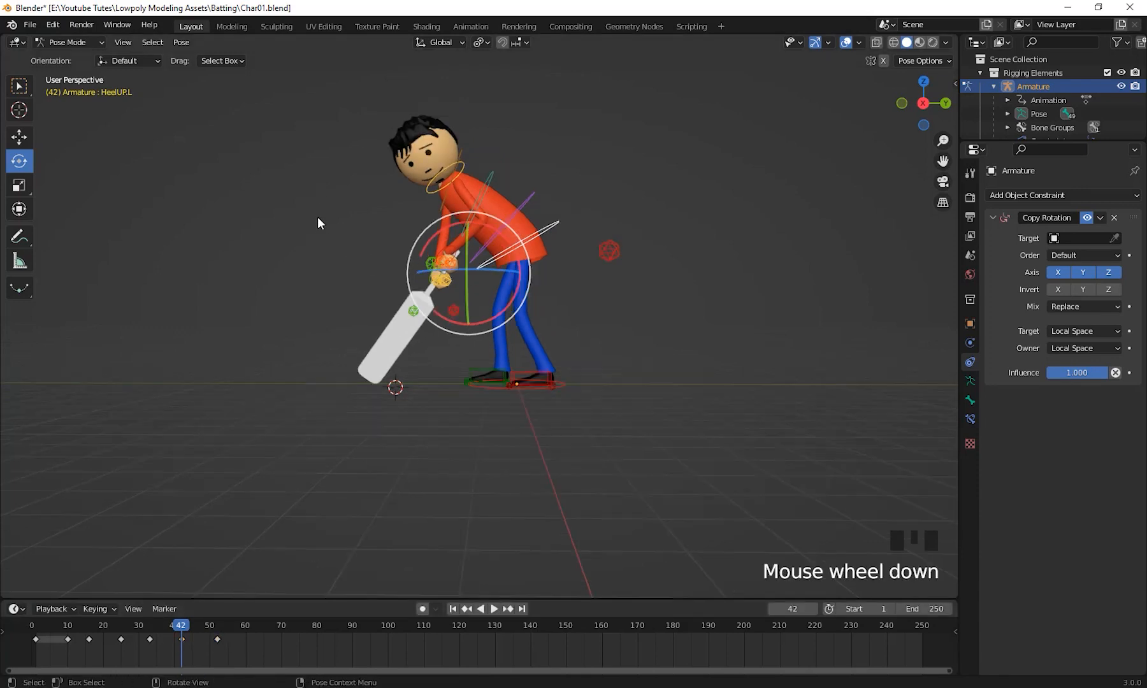
{"action": "left_click", "coordinate": [300, 110]}
{"action": "left_click_drag", "start_coordinate": [299, 110], "coordinate": [707, 337]}
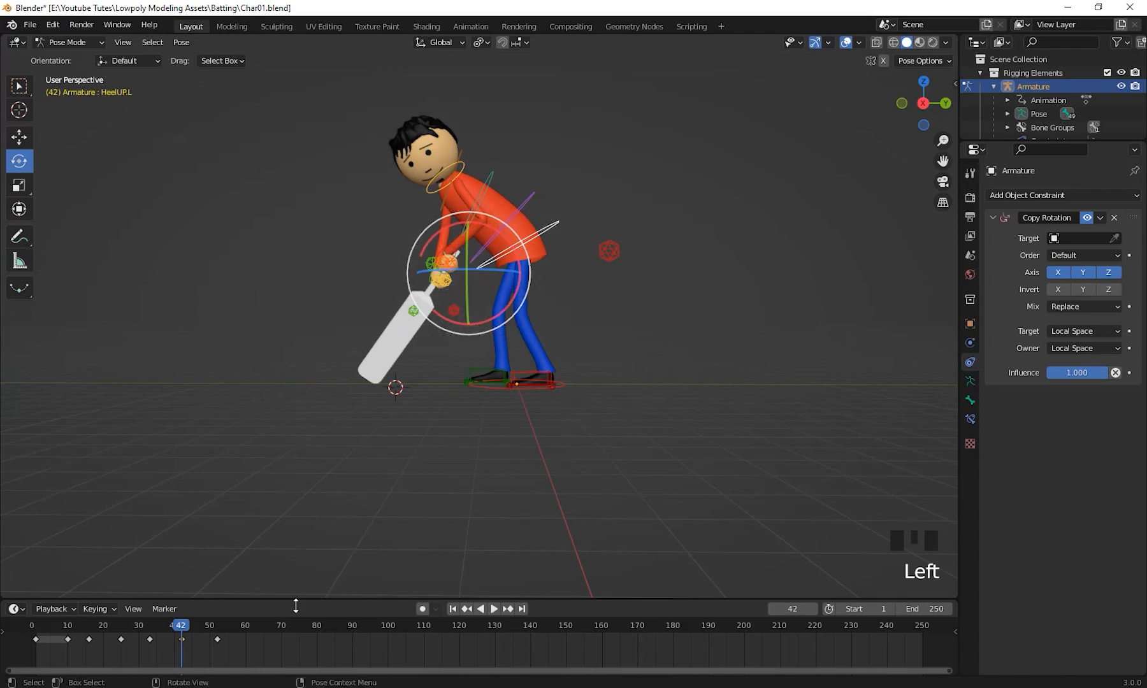
{"action": "right_click", "coordinate": [181, 626]}
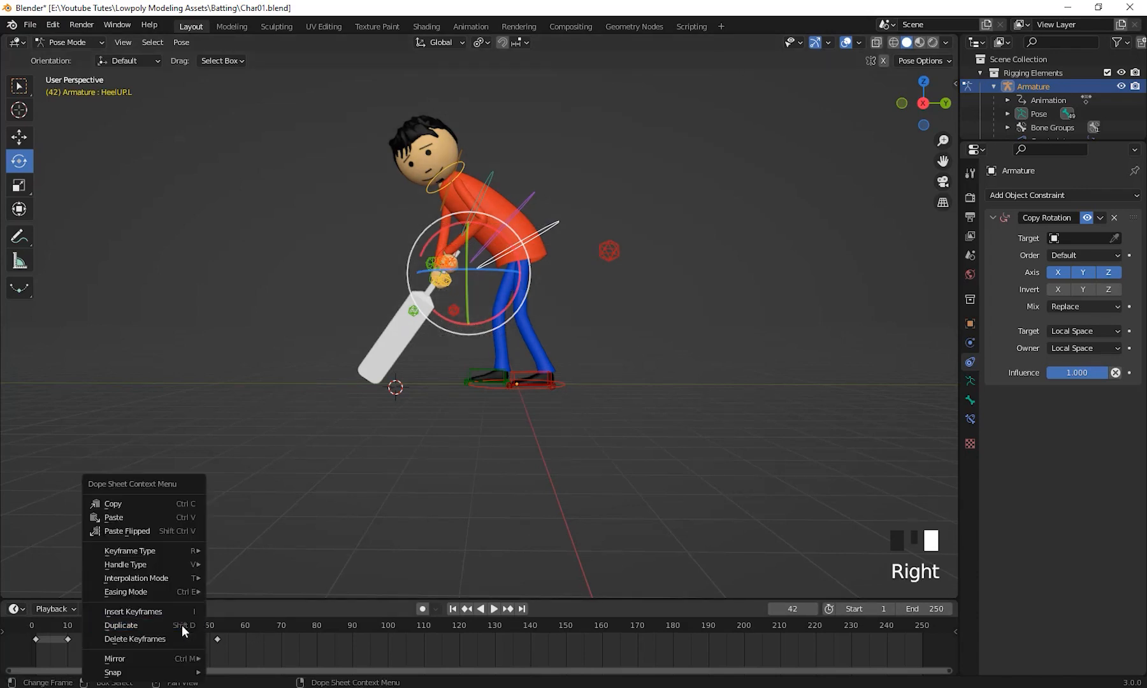
{"action": "left_click", "coordinate": [135, 502]}
{"action": "left_click_drag", "start_coordinate": [180, 624], "coordinate": [243, 637]}
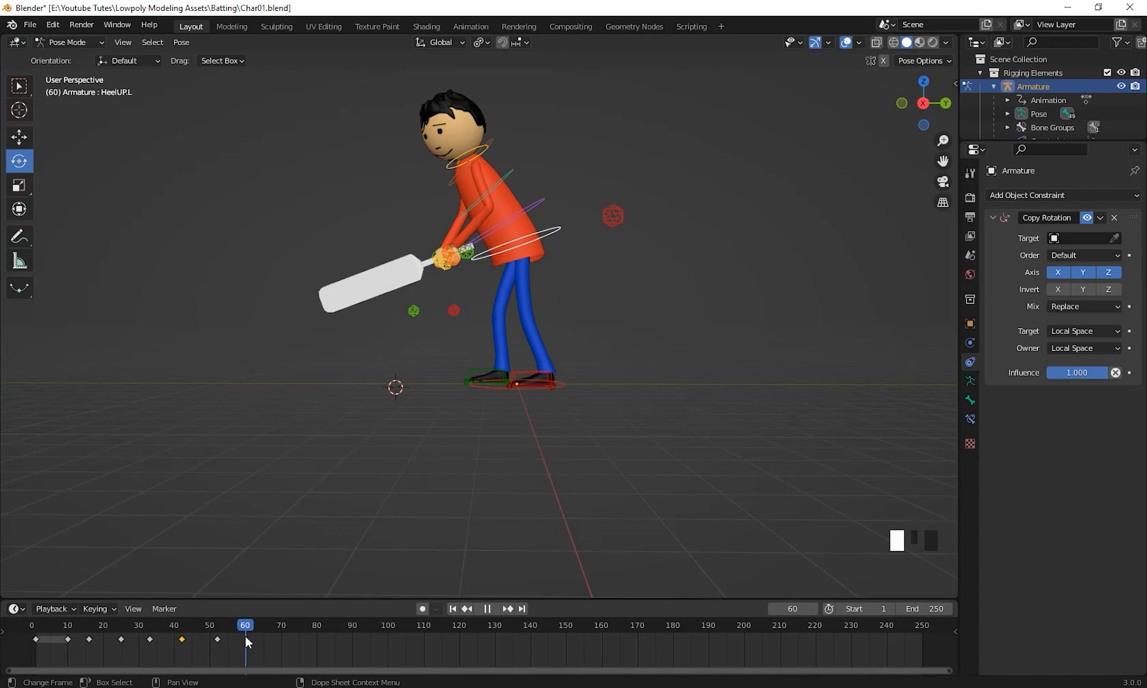
{"action": "key", "text": "space"}
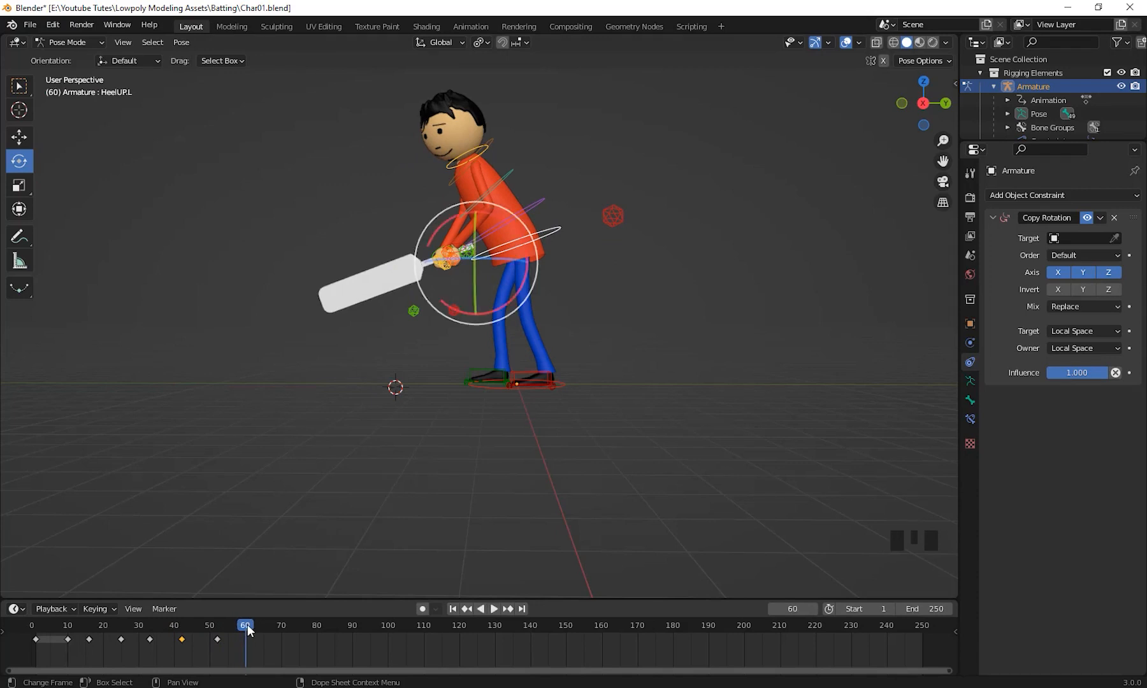
Step: Paste the copied pose keyframe at frame 60
{"action": "right_click", "coordinate": [248, 624]}
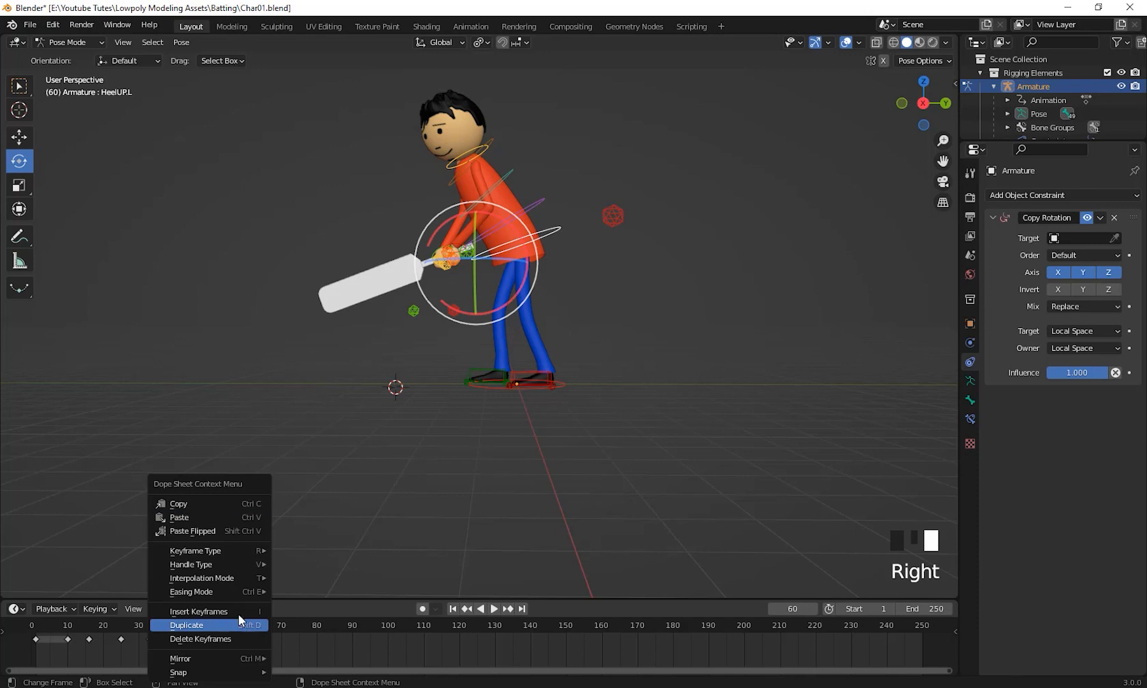
{"action": "left_click", "coordinate": [192, 517]}
Step: Copy the keyframes of all the character's controls at frame 10 and paste them at frame 75
{"action": "left_click_drag", "start_coordinate": [249, 631], "coordinate": [71, 685]}
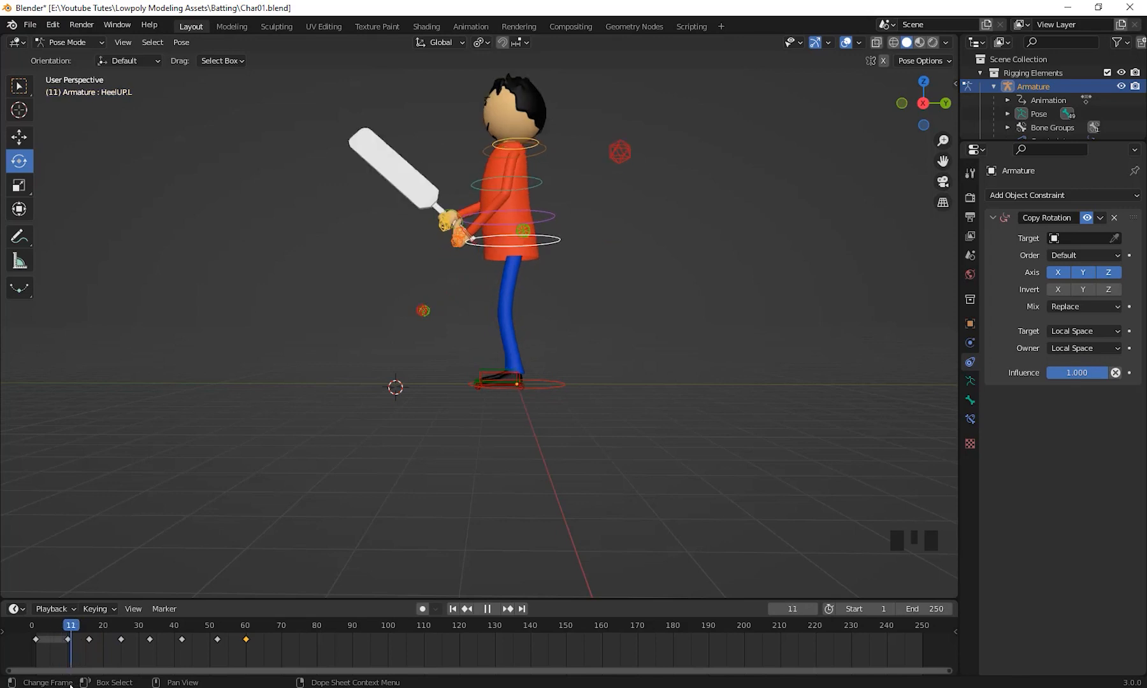
{"action": "left_click_drag", "start_coordinate": [69, 685], "coordinate": [66, 685]}
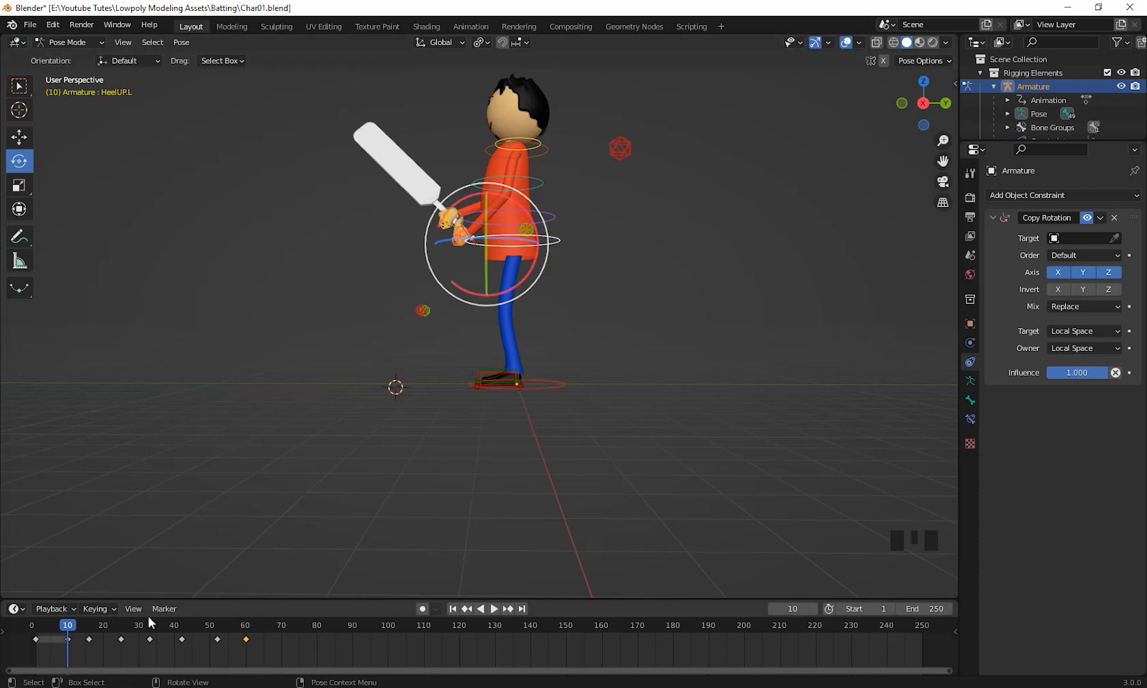
{"action": "left_click_drag", "start_coordinate": [289, 92], "coordinate": [737, 350]}
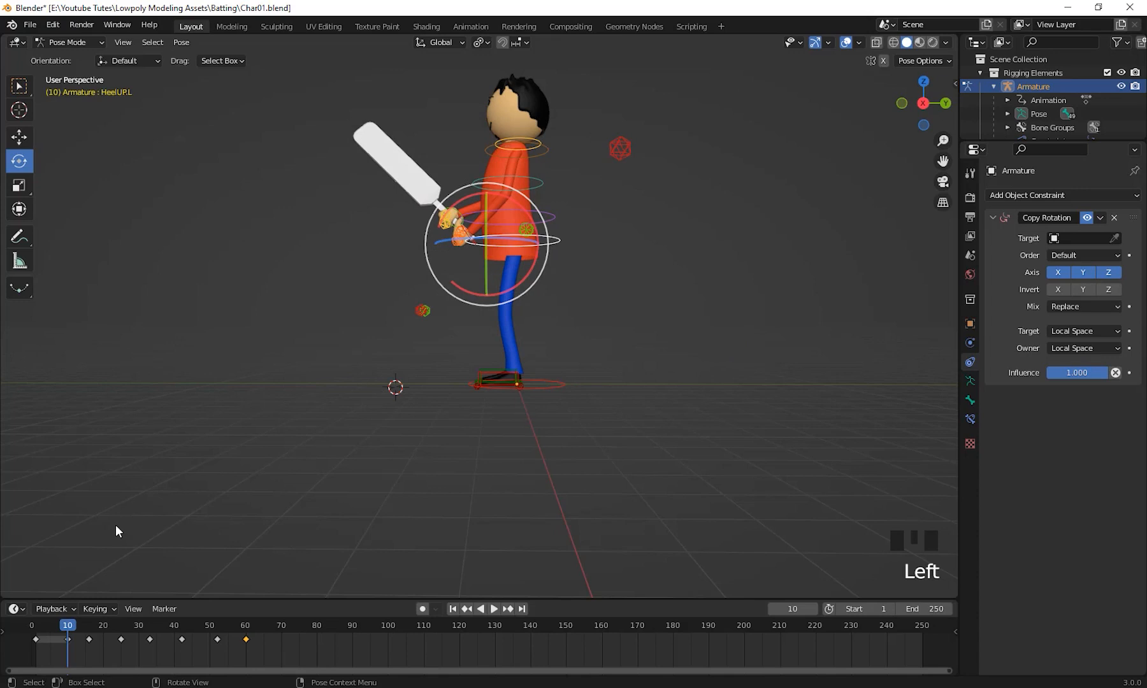
{"action": "right_click", "coordinate": [69, 630]}
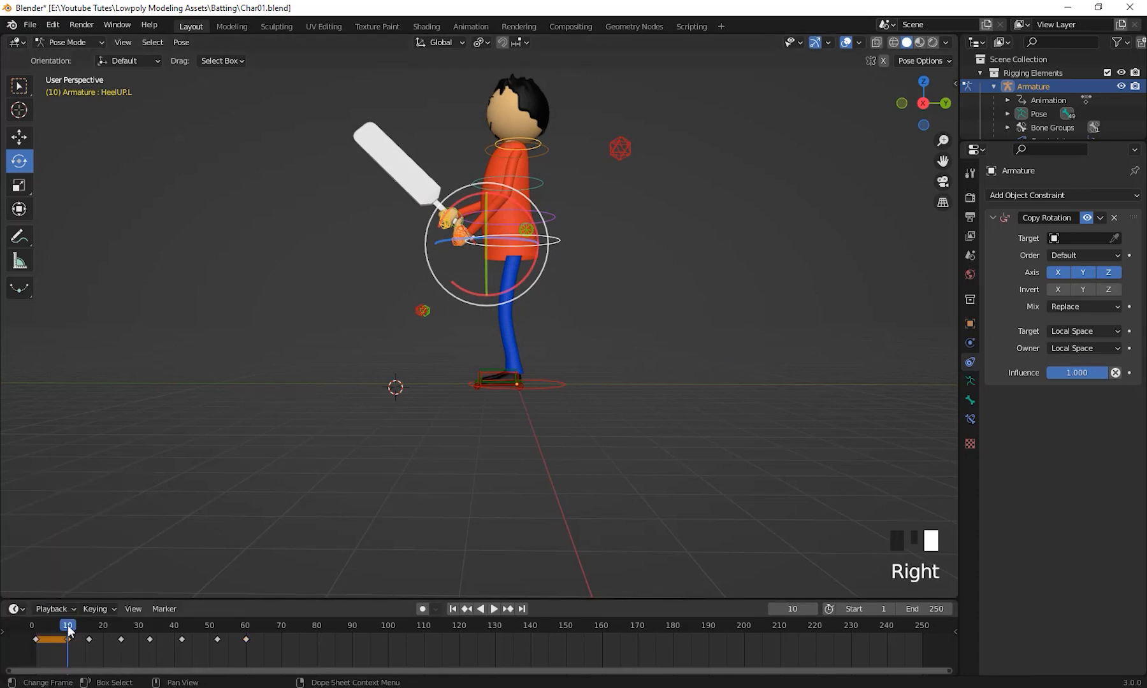
{"action": "left_click_drag", "start_coordinate": [77, 631], "coordinate": [304, 641]}
{"action": "right_click", "coordinate": [301, 625]}
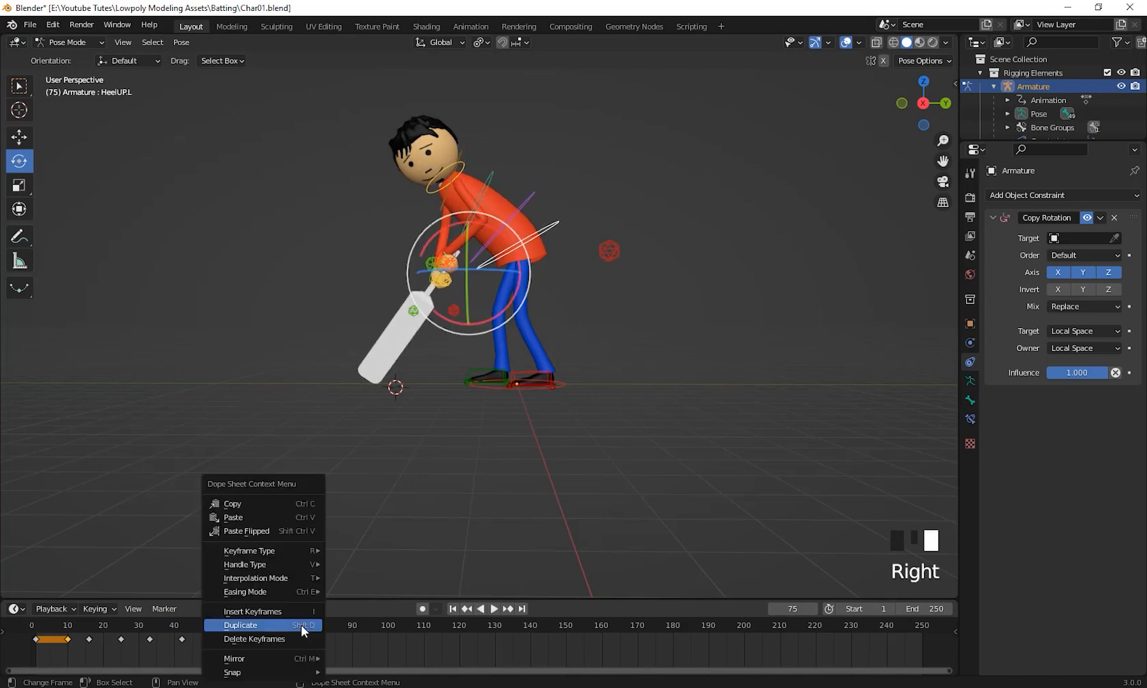
{"action": "left_click", "coordinate": [258, 517]}
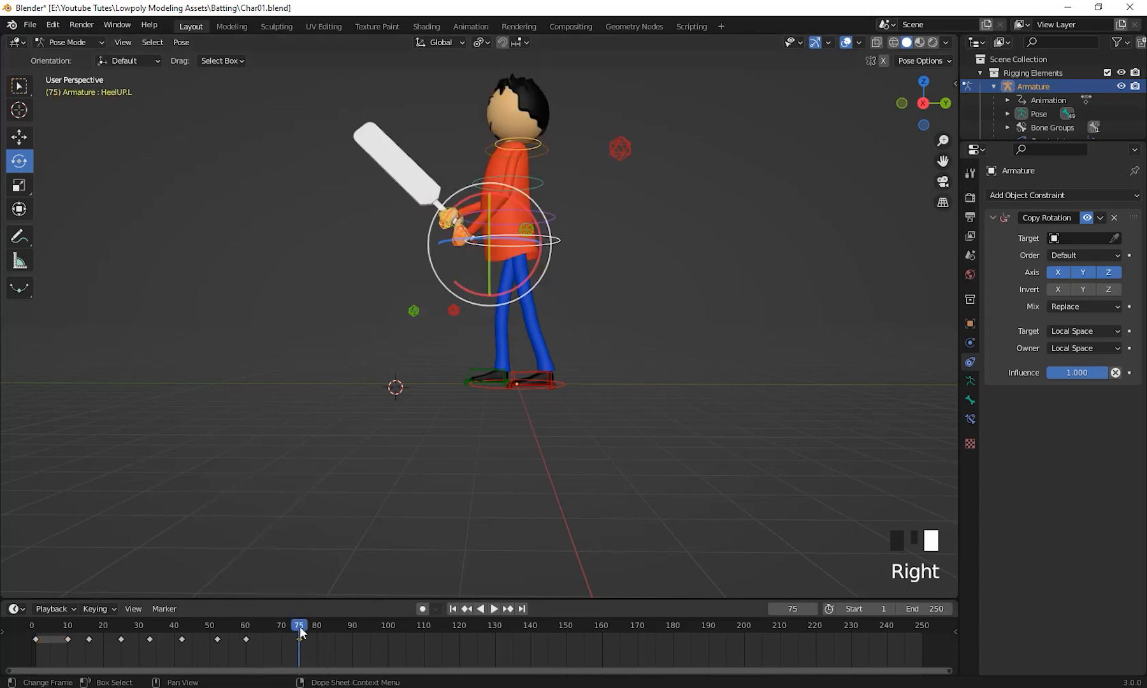
Step: Try to reuse the head control's frame 60 keyframe by copying it and pasting it at frame 75
{"action": "left_click_drag", "start_coordinate": [300, 626], "coordinate": [246, 646]}
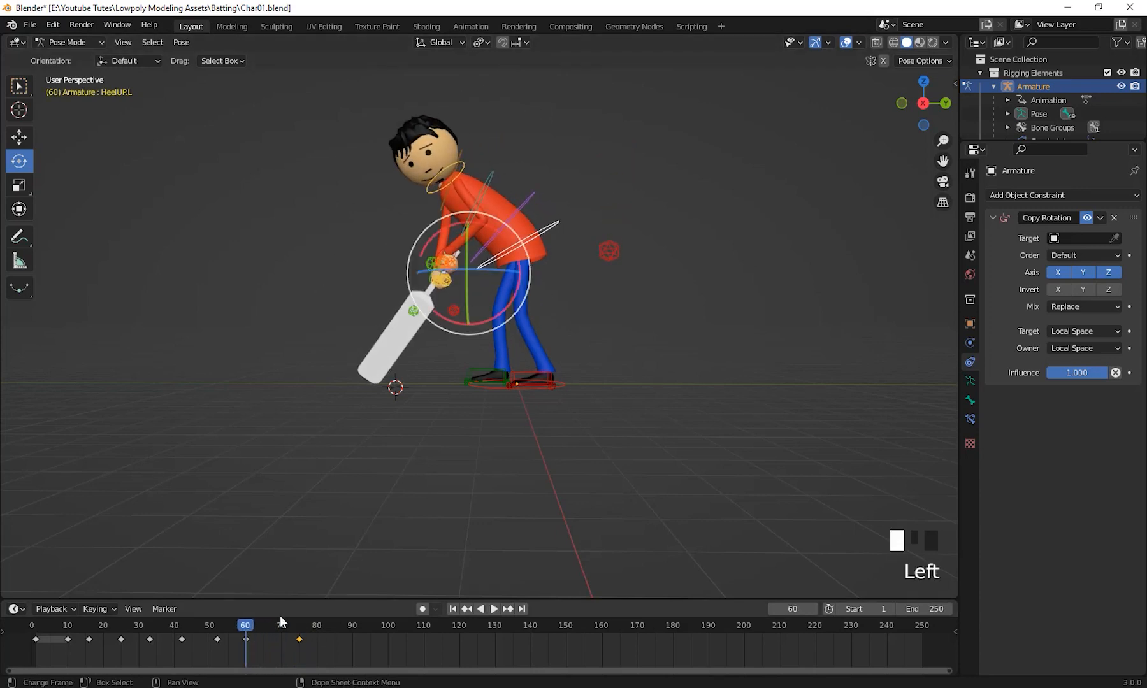
{"action": "left_click", "coordinate": [463, 163]}
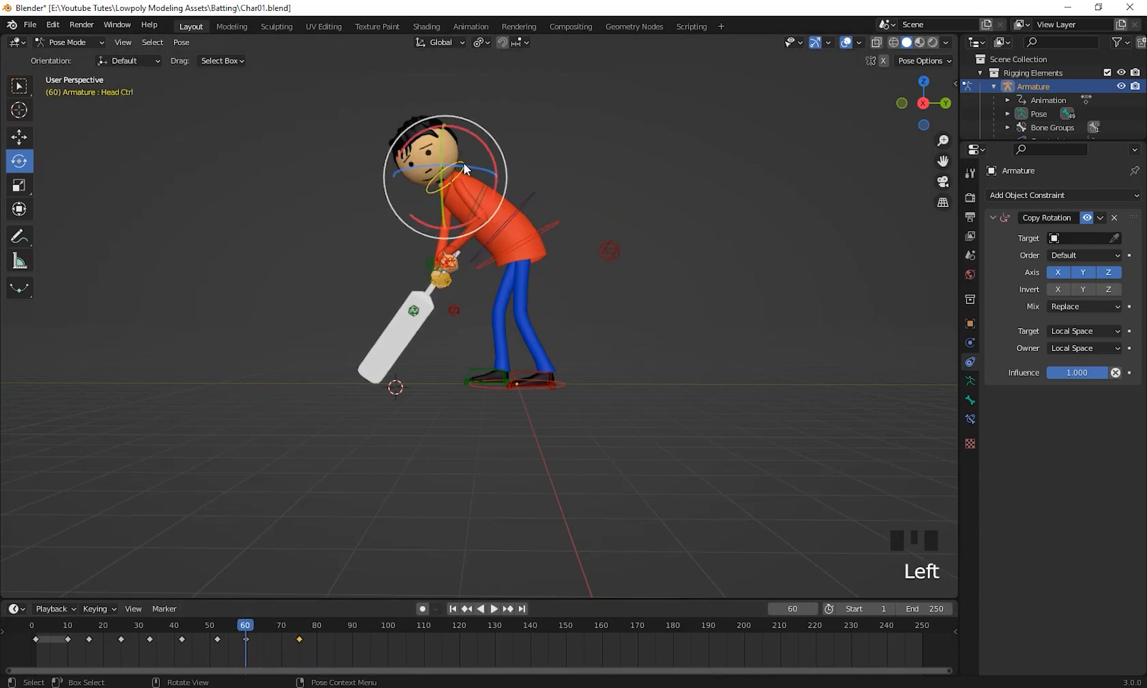
{"action": "right_click", "coordinate": [244, 627]}
{"action": "left_click", "coordinate": [343, 626]}
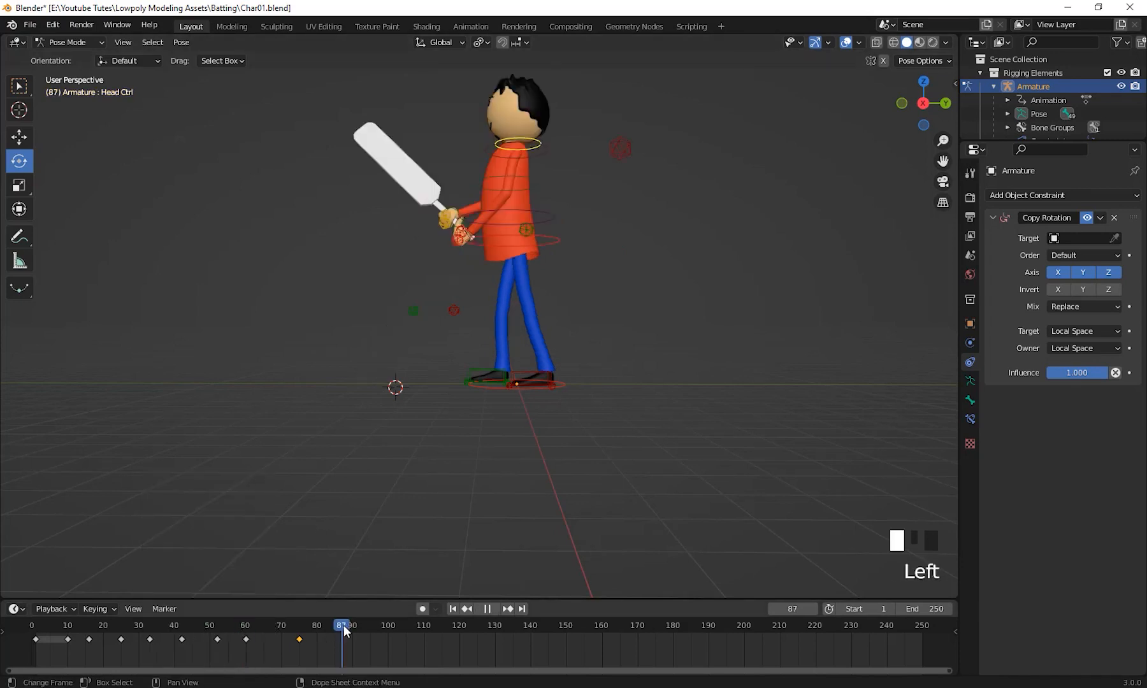
{"action": "left_click", "coordinate": [245, 640]}
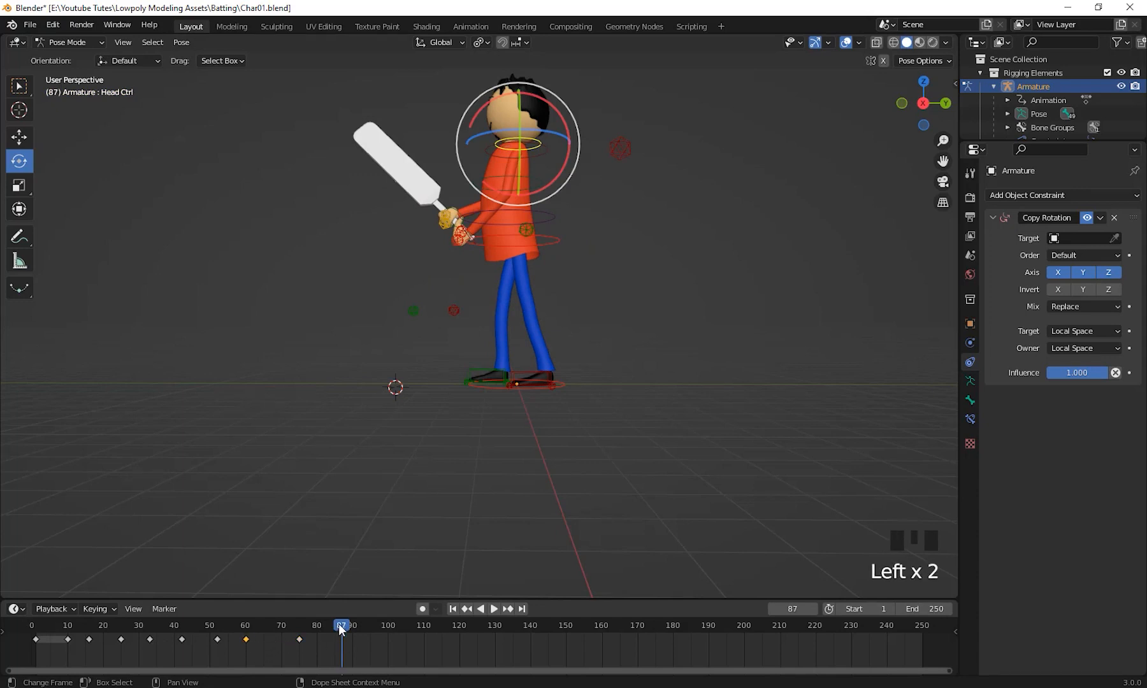
{"action": "left_click_drag", "start_coordinate": [339, 623], "coordinate": [245, 651]}
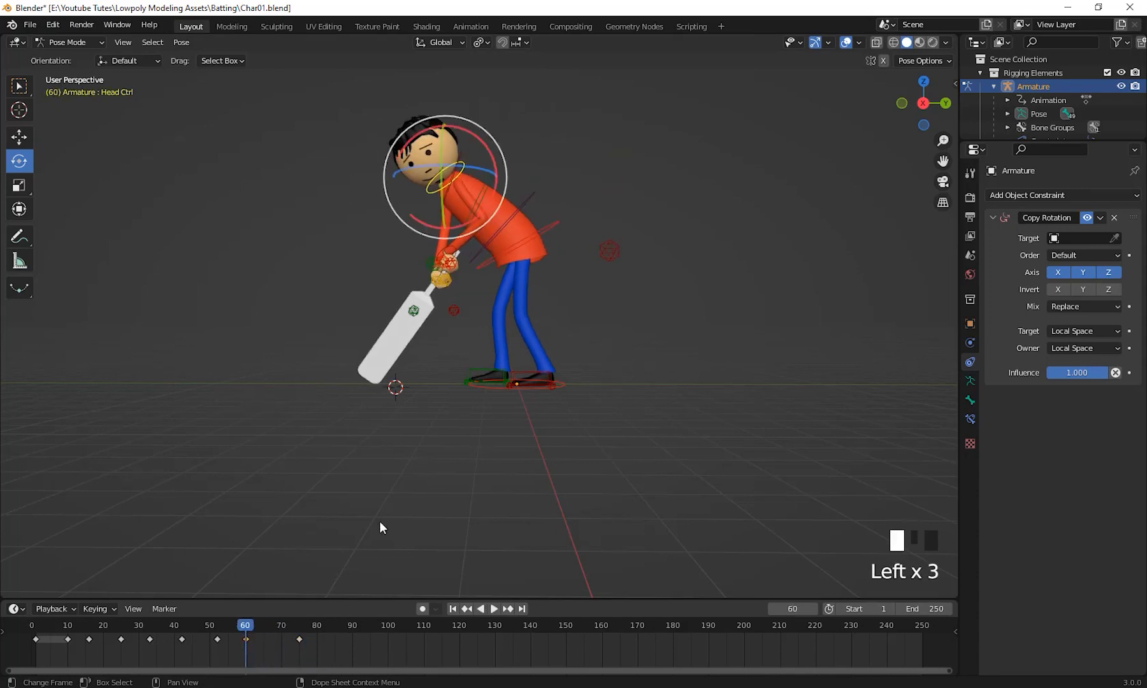
{"action": "left_click", "coordinate": [459, 171]}
{"action": "left_click", "coordinate": [553, 160]}
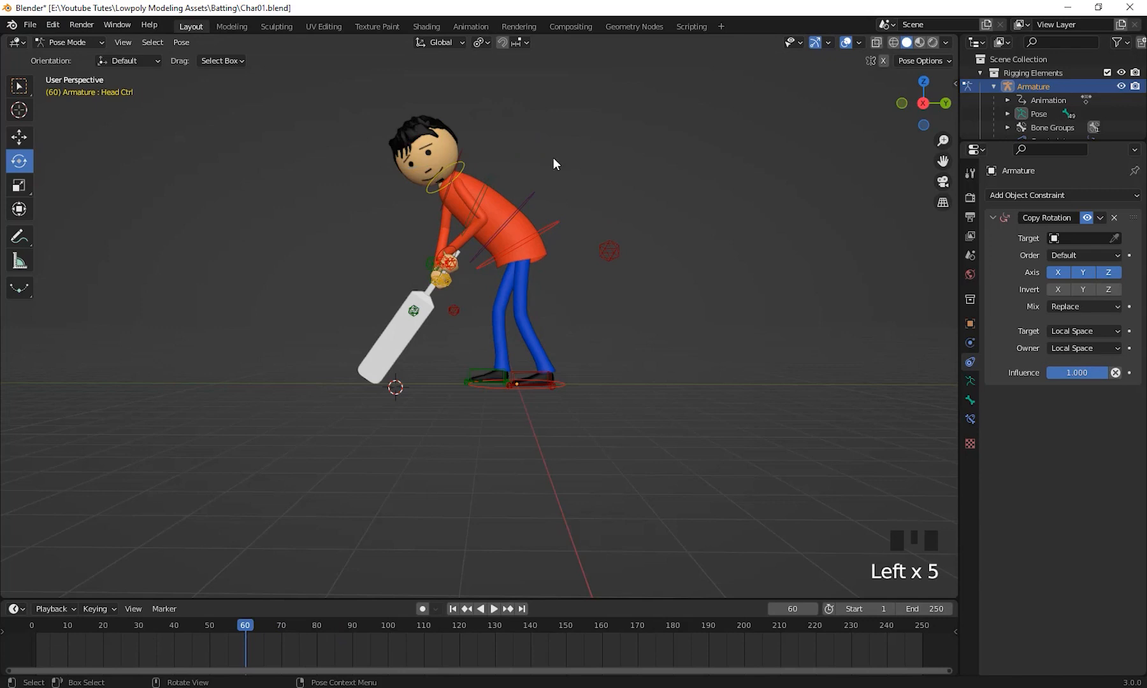
{"action": "left_click", "coordinate": [463, 167]}
{"action": "right_click", "coordinate": [244, 626]}
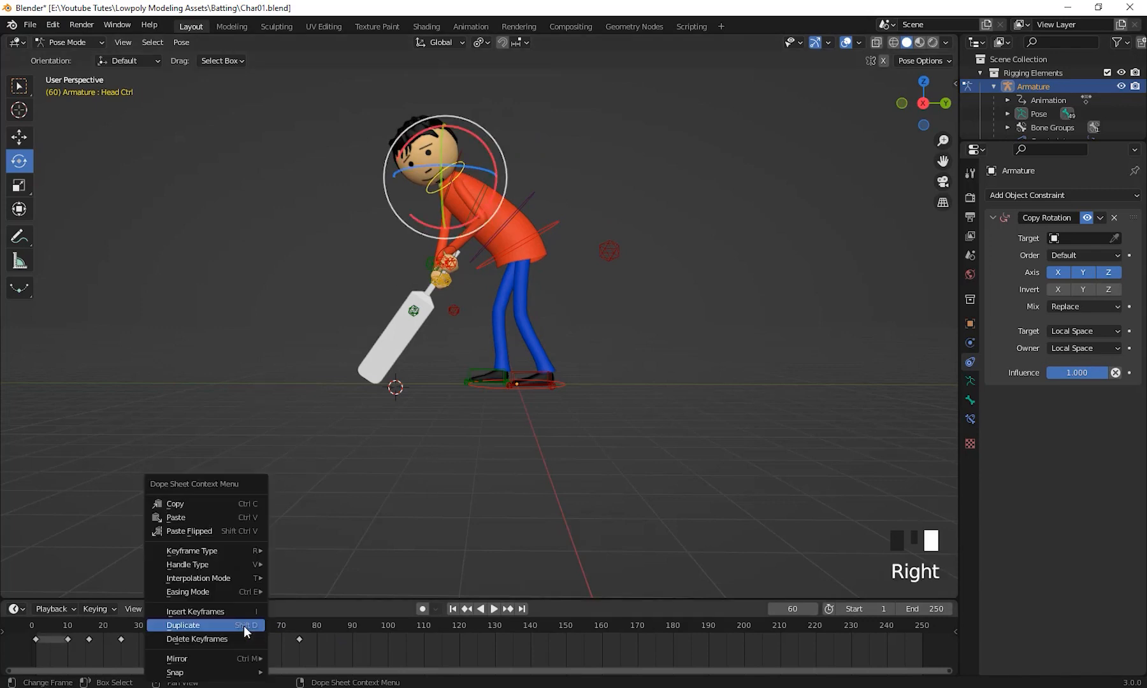
{"action": "left_click", "coordinate": [206, 502]}
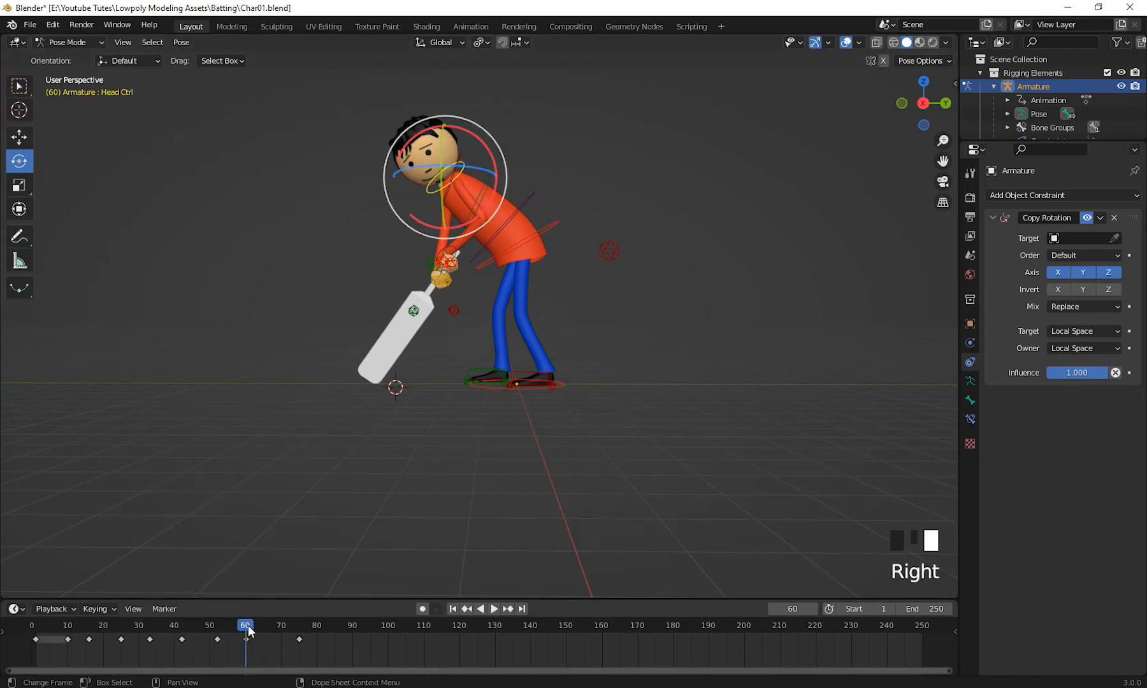
{"action": "left_click_drag", "start_coordinate": [254, 631], "coordinate": [299, 640]}
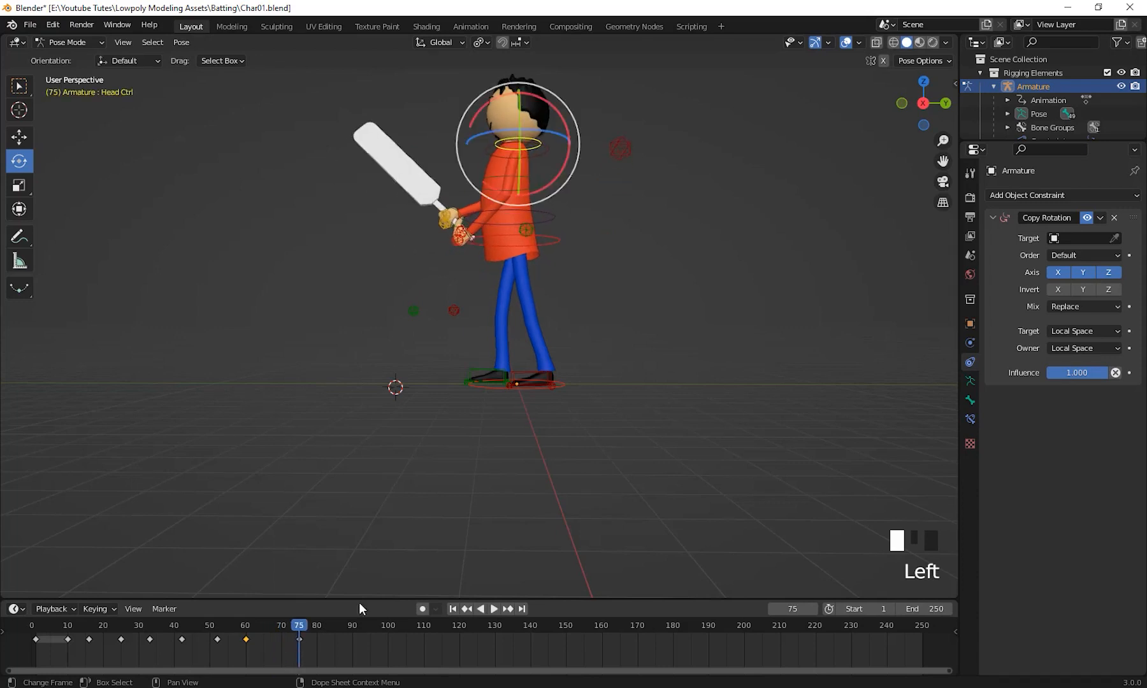
{"action": "right_click", "coordinate": [304, 626]}
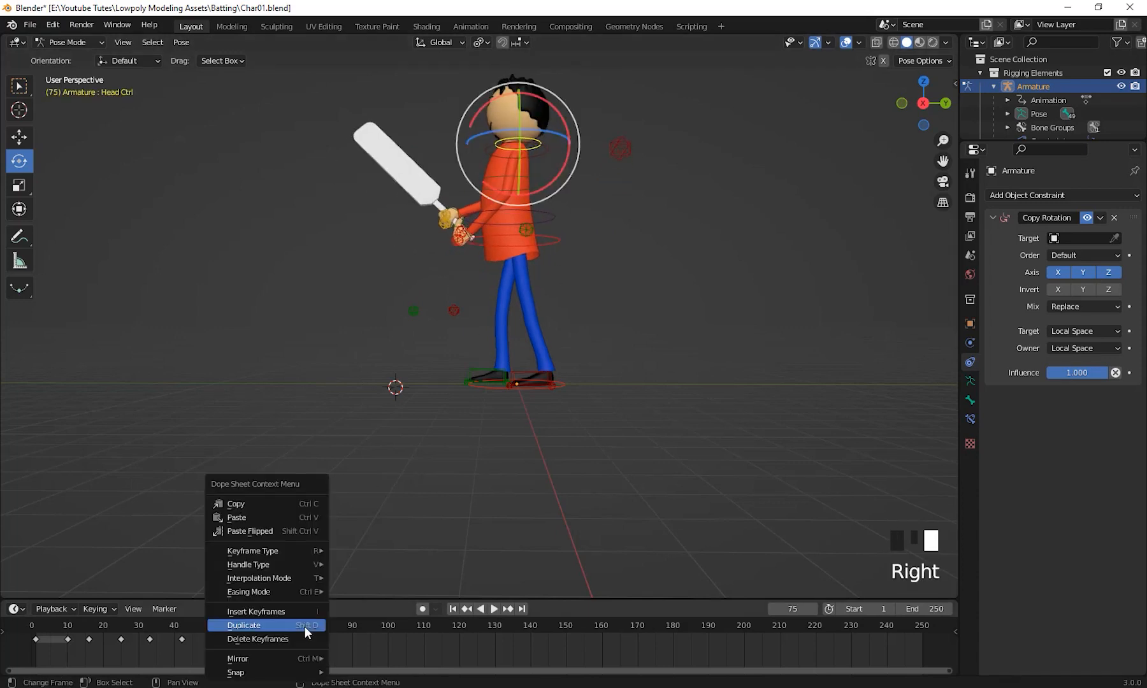
{"action": "left_click", "coordinate": [252, 516]}
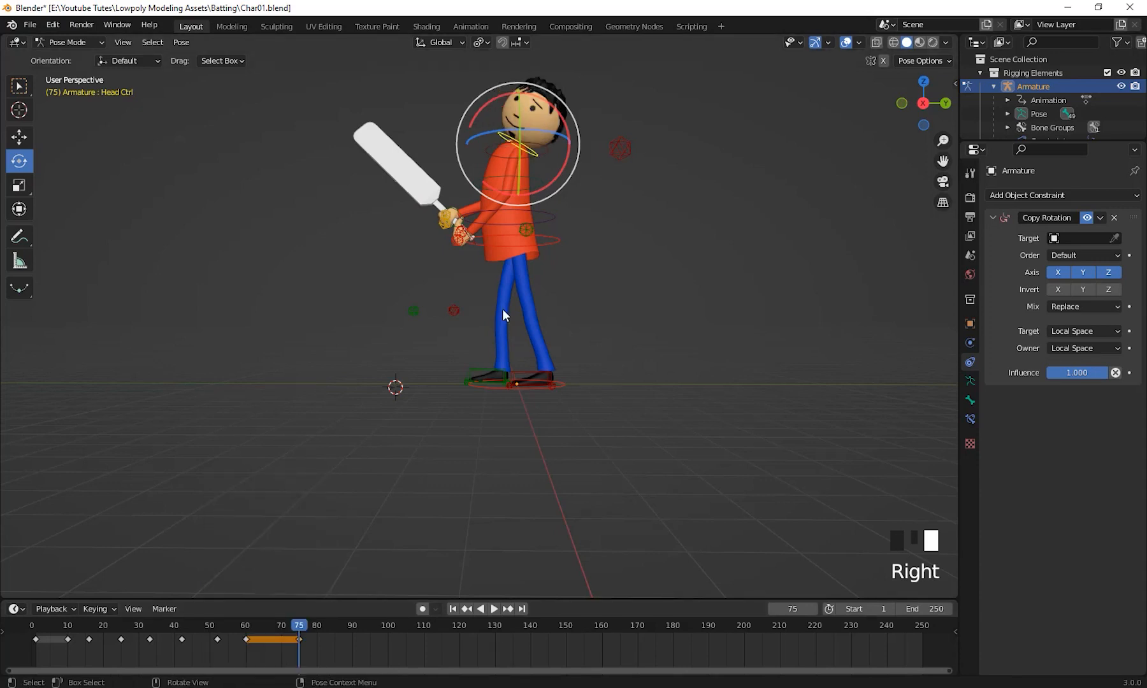
Step: Try to correct the head's direction at frame 75 with free rotations, and undo them together with the pasted head keyframe
{"action": "left_click_drag", "start_coordinate": [569, 168], "coordinate": [579, 121]}
{"action": "left_click_drag", "start_coordinate": [492, 116], "coordinate": [505, 92]}
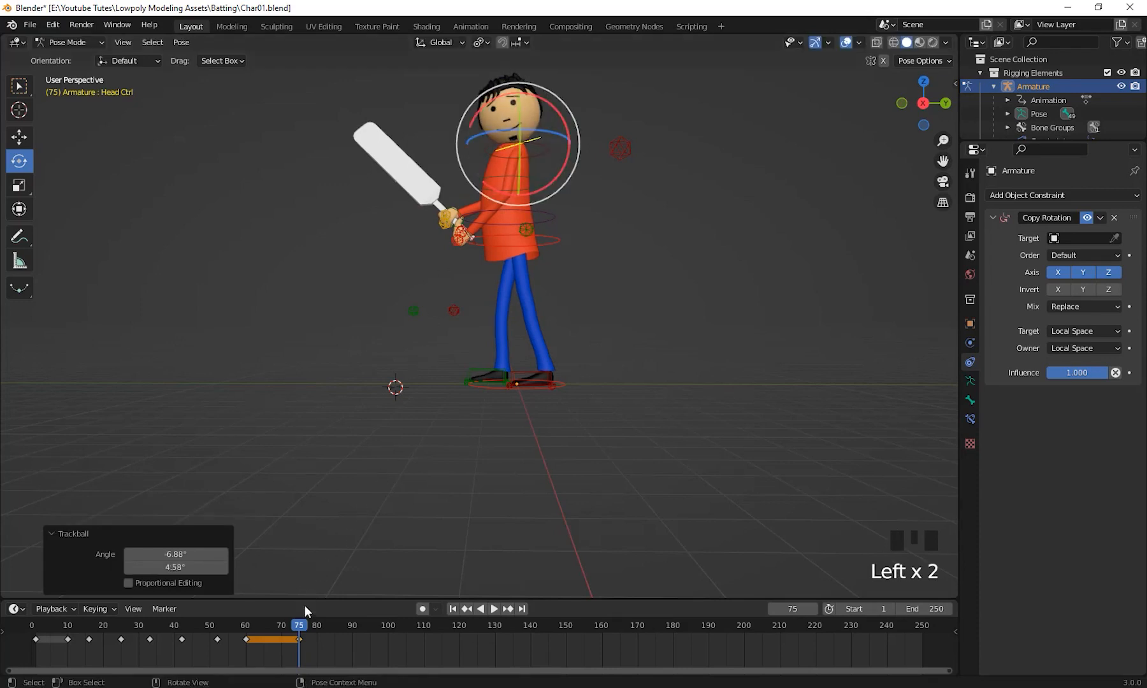
{"action": "left_click_drag", "start_coordinate": [300, 623], "coordinate": [267, 635]}
{"action": "key", "text": "ctrl+z"}
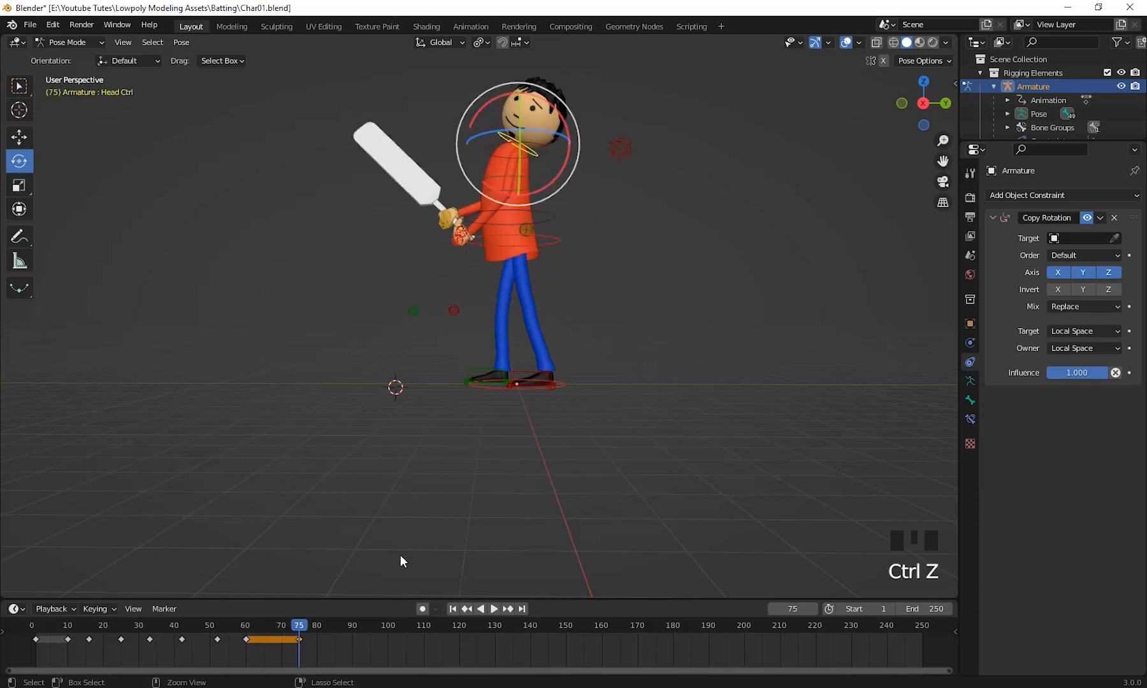
{"action": "key", "text": "ctrl+z"}
{"action": "key", "text": "ctrl+z"}
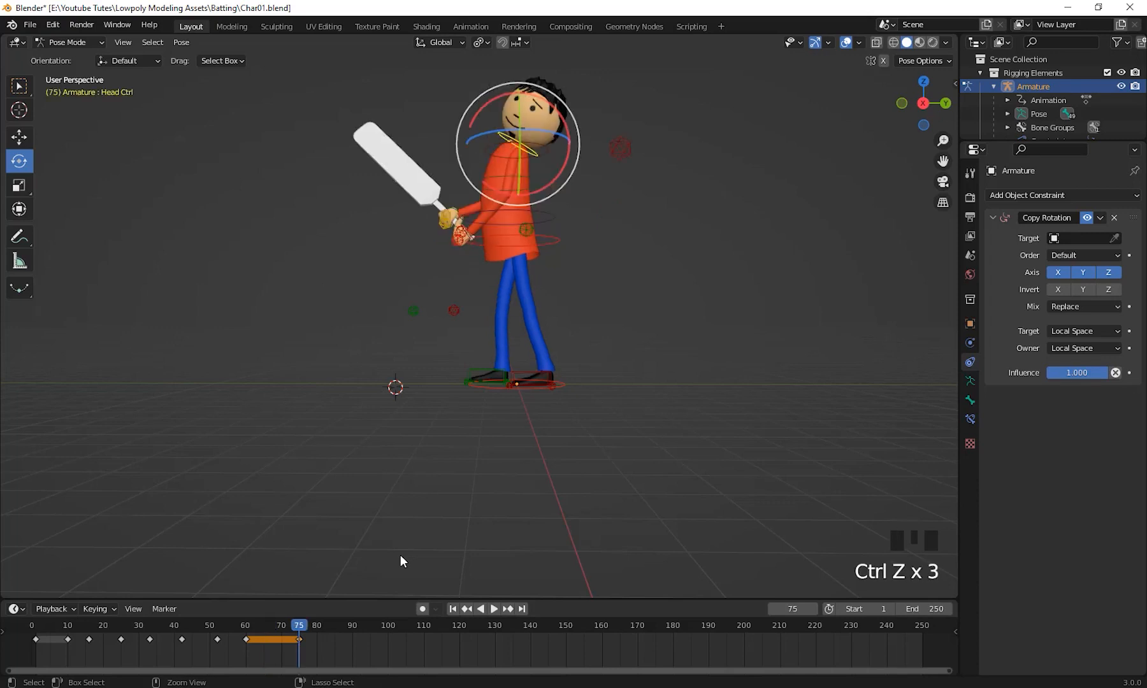
{"action": "key", "text": "ctrl+z"}
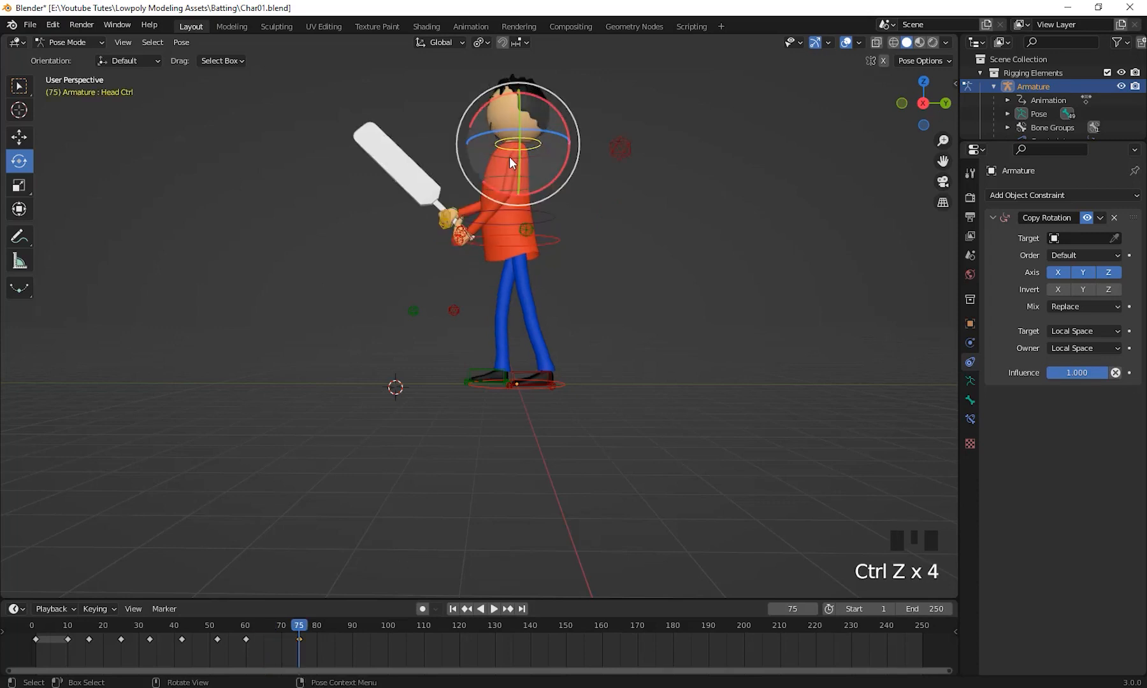
Step: Turn the head control toward the front at frame 75, rotating it 25.9° and 8.43° about Z and tilting it -10.6° about Y
{"action": "left_click_drag", "start_coordinate": [537, 132], "coordinate": [556, 121]}
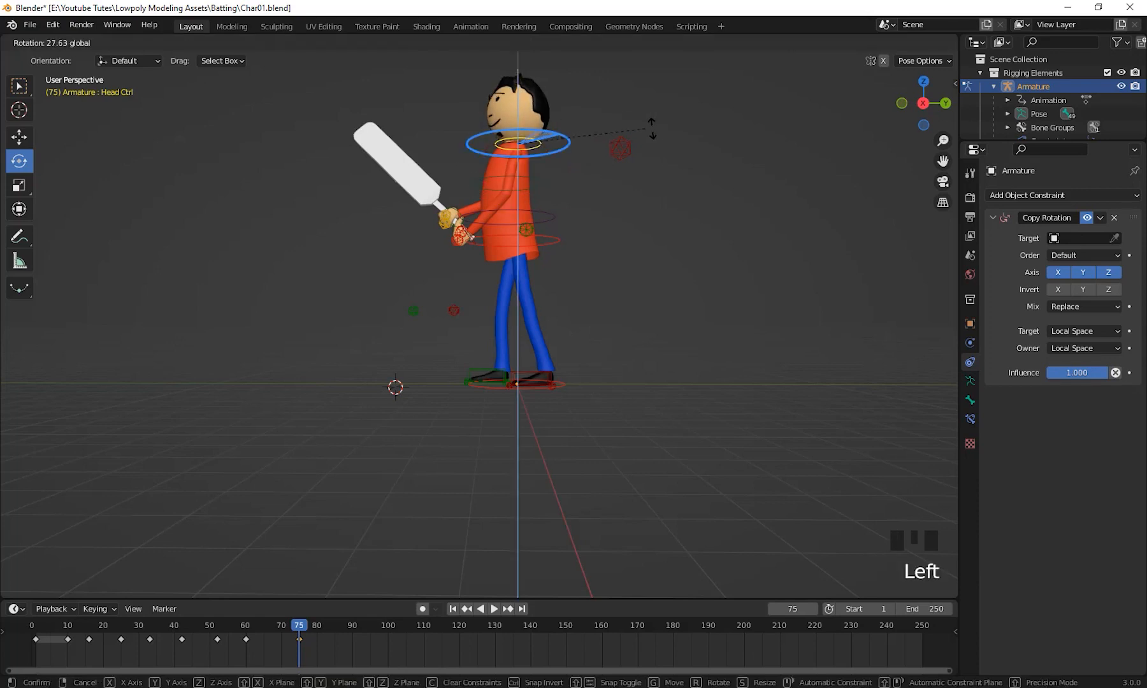
{"action": "left_click_drag", "start_coordinate": [953, 81], "coordinate": [924, 80]}
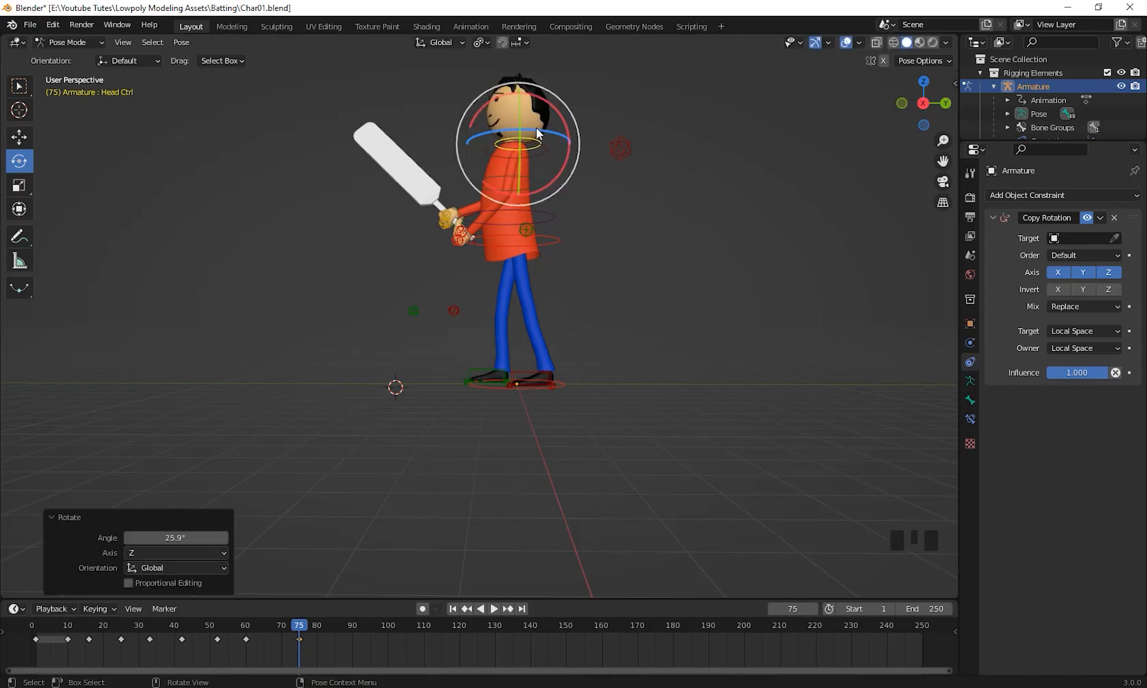
{"action": "left_click_drag", "start_coordinate": [543, 131], "coordinate": [675, 98]}
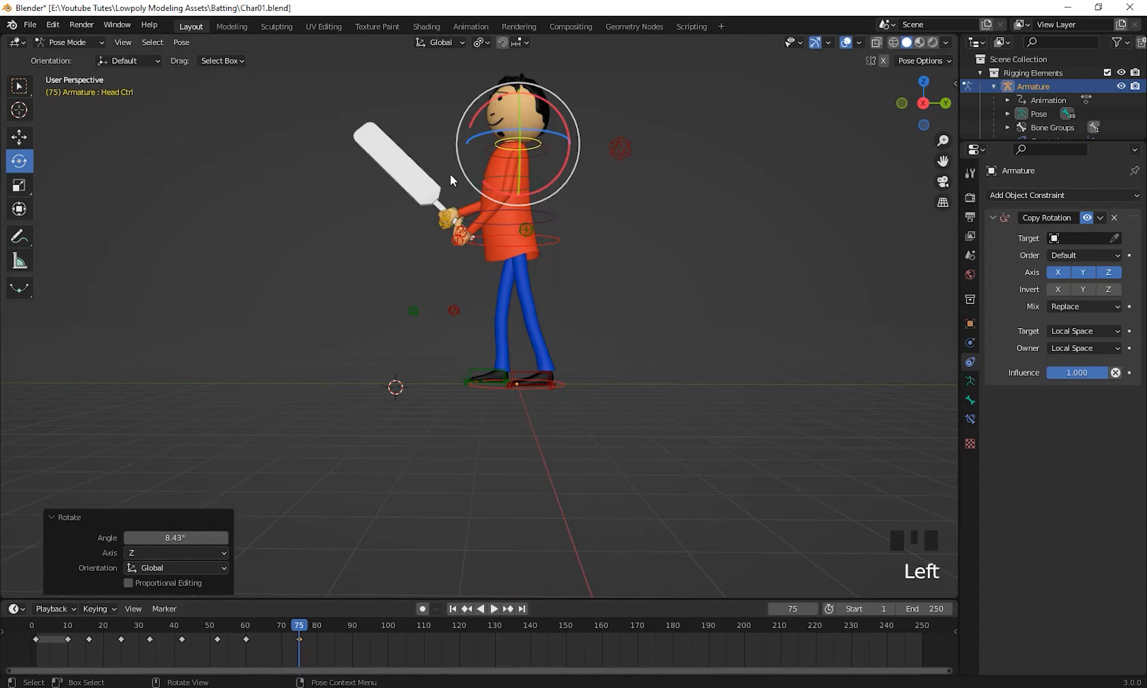
{"action": "left_click_drag", "start_coordinate": [468, 140], "coordinate": [469, 194]}
{"action": "left_click_drag", "start_coordinate": [519, 128], "coordinate": [518, 129]}
{"action": "middle_click_drag", "start_coordinate": [560, 226], "coordinate": [664, 262]}
{"action": "left_click_drag", "start_coordinate": [536, 113], "coordinate": [530, 103]}
Step: Insert a Location & Rotation keyframe for the head control at frame 75
{"action": "middle_click_drag", "start_coordinate": [631, 239], "coordinate": [502, 274]}
{"action": "scroll", "coordinate": [508, 274], "scroll_direction": "down", "scroll_amount": 1}
{"action": "middle_click", "coordinate": [486, 310]}
{"action": "middle_click", "coordinate": [593, 293]}
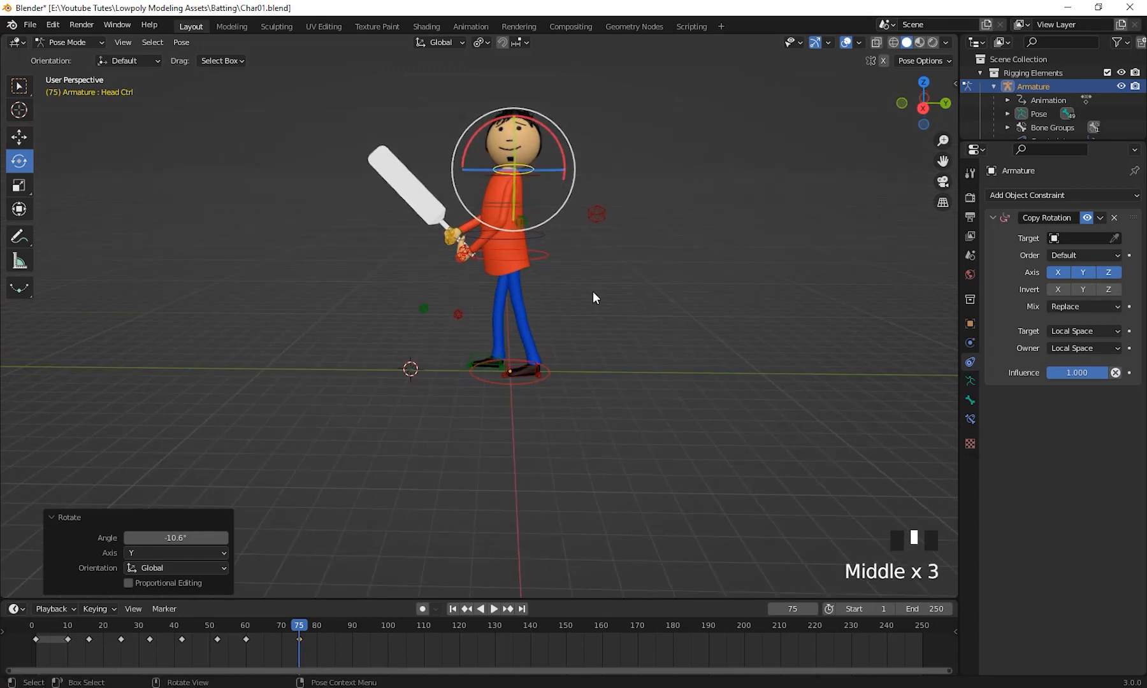
{"action": "middle_click", "coordinate": [598, 289]}
{"action": "key", "text": "i"}
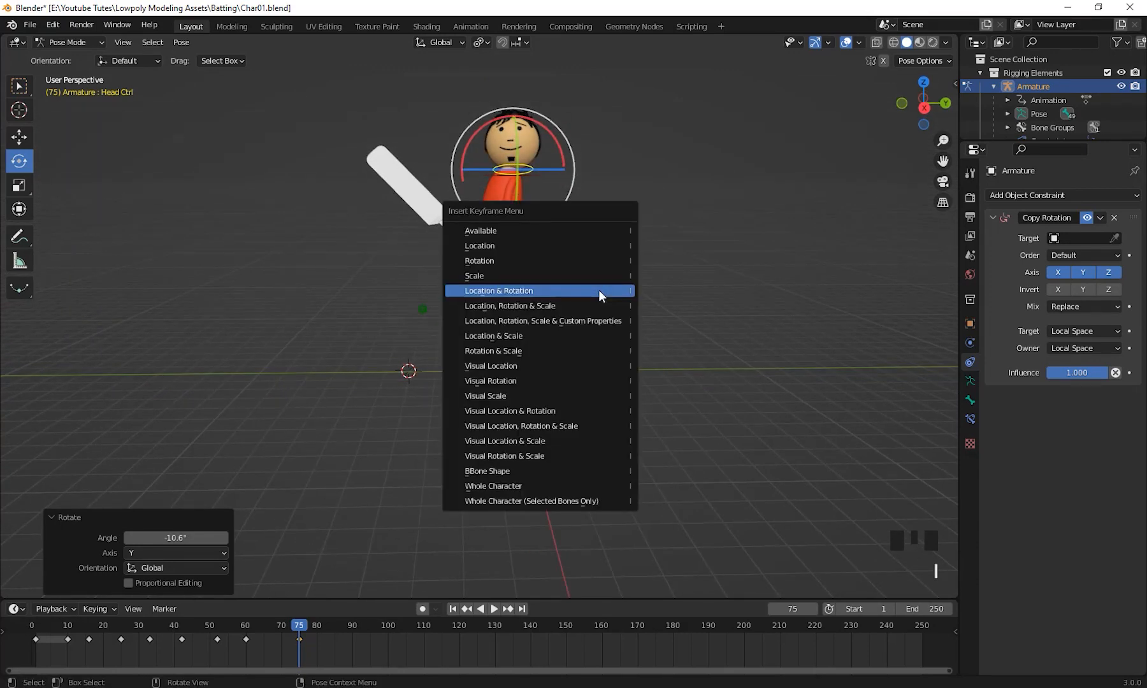
{"action": "left_click", "coordinate": [598, 290]}
{"action": "mouse_move", "coordinate": [296, 625]}
{"action": "left_mouse_down"}
{"action": "mouse_move", "coordinate": [245, 644]}
{"action": "mouse_move", "coordinate": [315, 643]}
{"action": "mouse_move", "coordinate": [242, 648]}
{"action": "mouse_move", "coordinate": [299, 647]}
{"action": "left_mouse_up"}
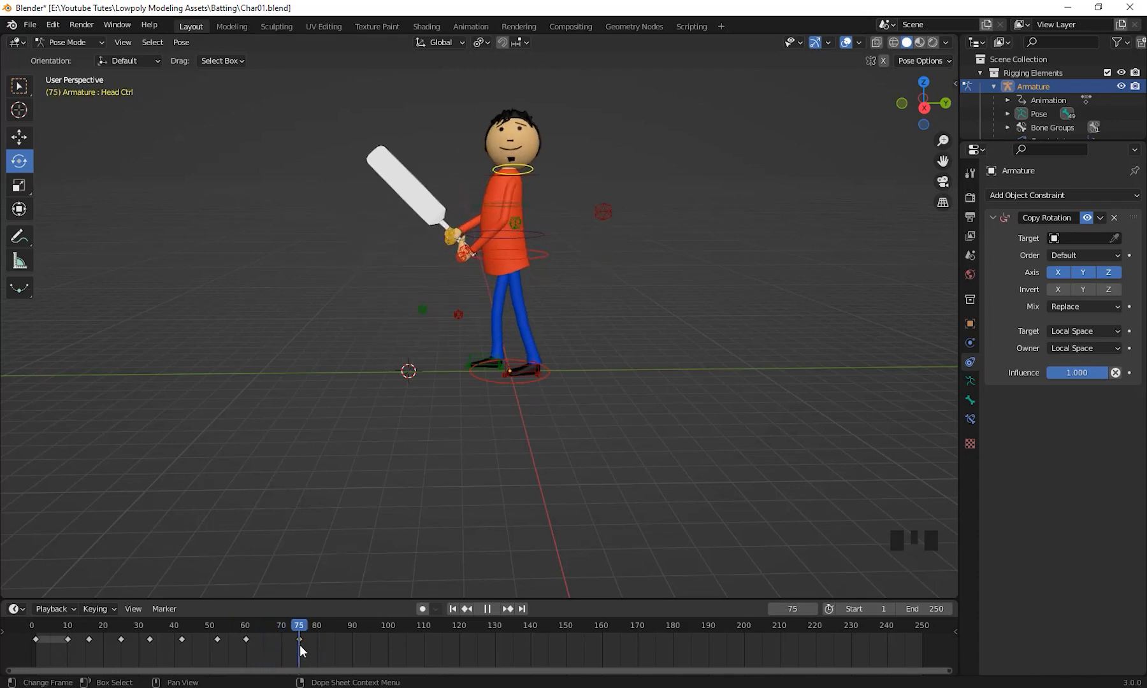
Step: Raise the bat-holding hand control, Hand Ctrl.R, about 1.58 m along Z at frame 75
{"action": "middle_click_drag", "start_coordinate": [510, 440], "coordinate": [455, 303]}
{"action": "scroll", "coordinate": [610, 358], "scroll_direction": "up", "scroll_amount": 2}
{"action": "left_click", "coordinate": [458, 299]}
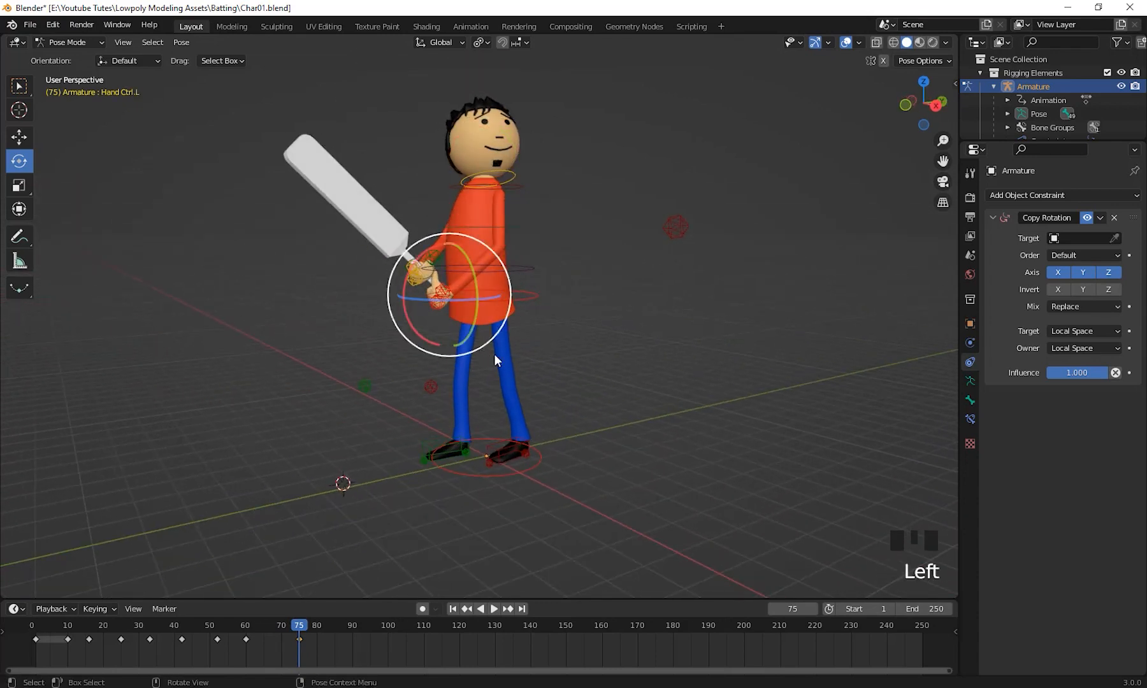
{"action": "scroll", "coordinate": [624, 350], "scroll_direction": "up", "scroll_amount": 1}
{"action": "middle_click_drag", "start_coordinate": [494, 353], "coordinate": [666, 376]}
{"action": "left_click", "coordinate": [392, 340]}
{"action": "left_click", "coordinate": [421, 291]}
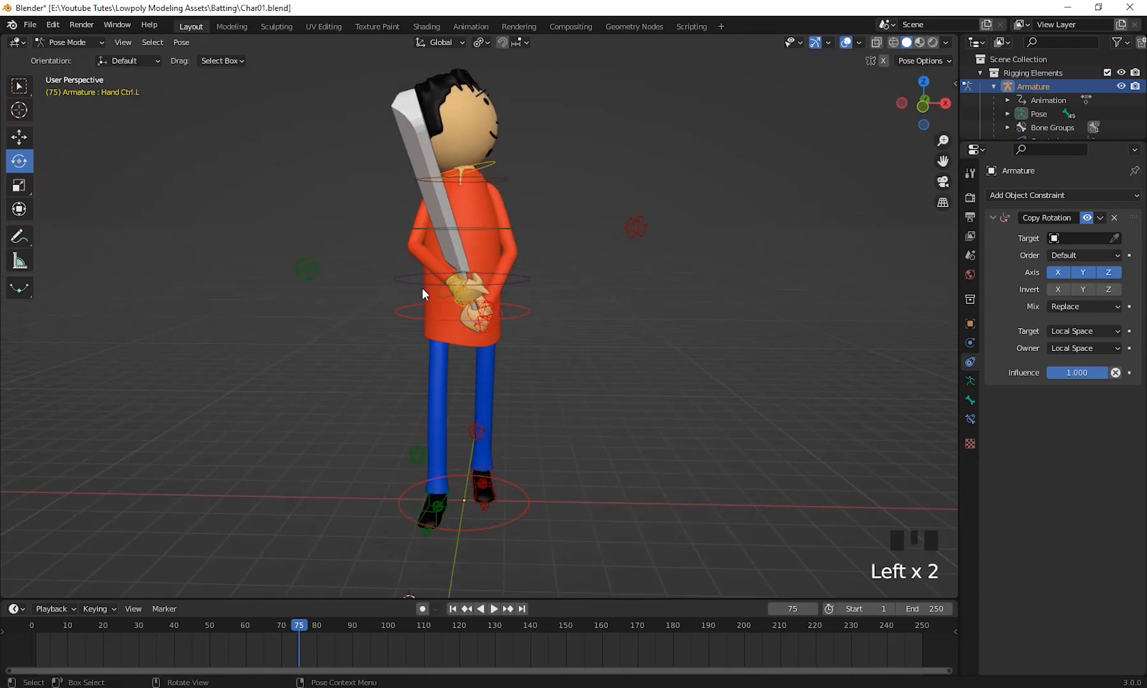
{"action": "left_click", "coordinate": [437, 293]}
{"action": "middle_click_drag", "start_coordinate": [535, 325], "coordinate": [445, 335]}
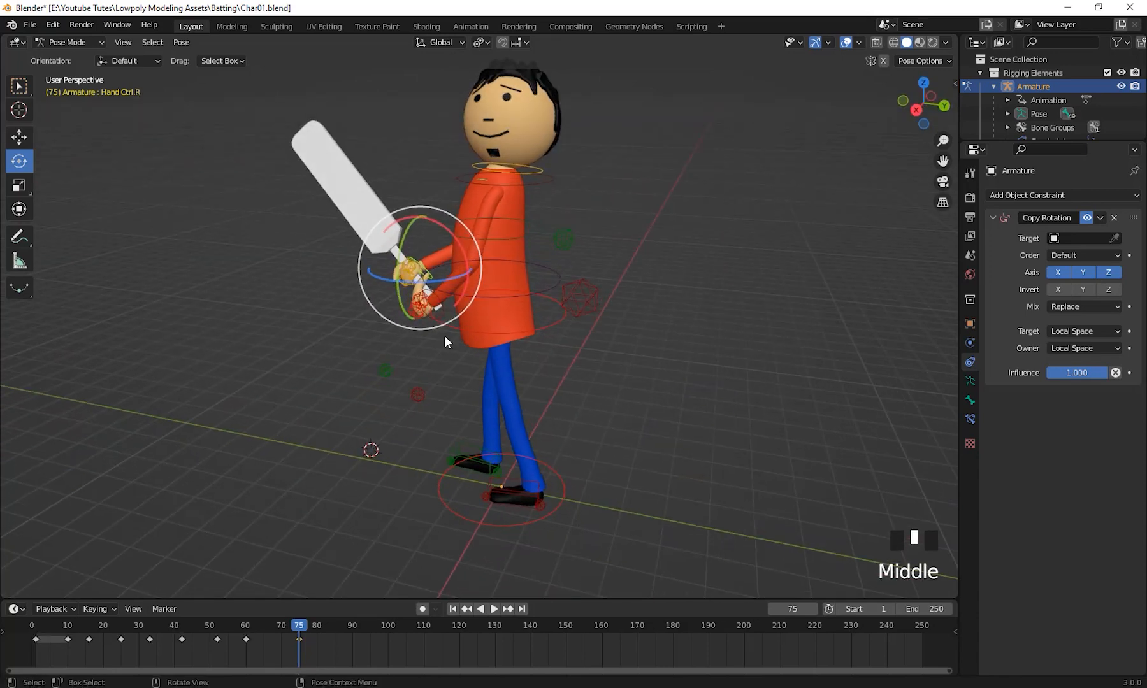
{"action": "middle_click_drag", "start_coordinate": [119, 241], "coordinate": [357, 332]}
{"action": "key", "text": "g"}
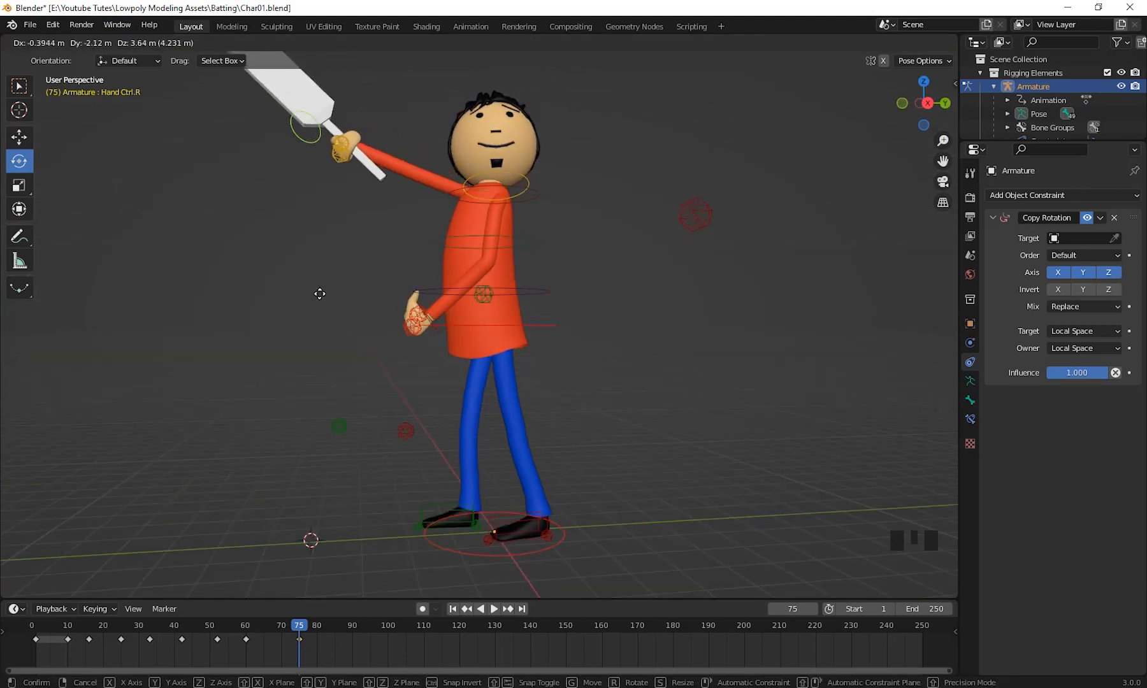
{"action": "left_click", "coordinate": [391, 357]}
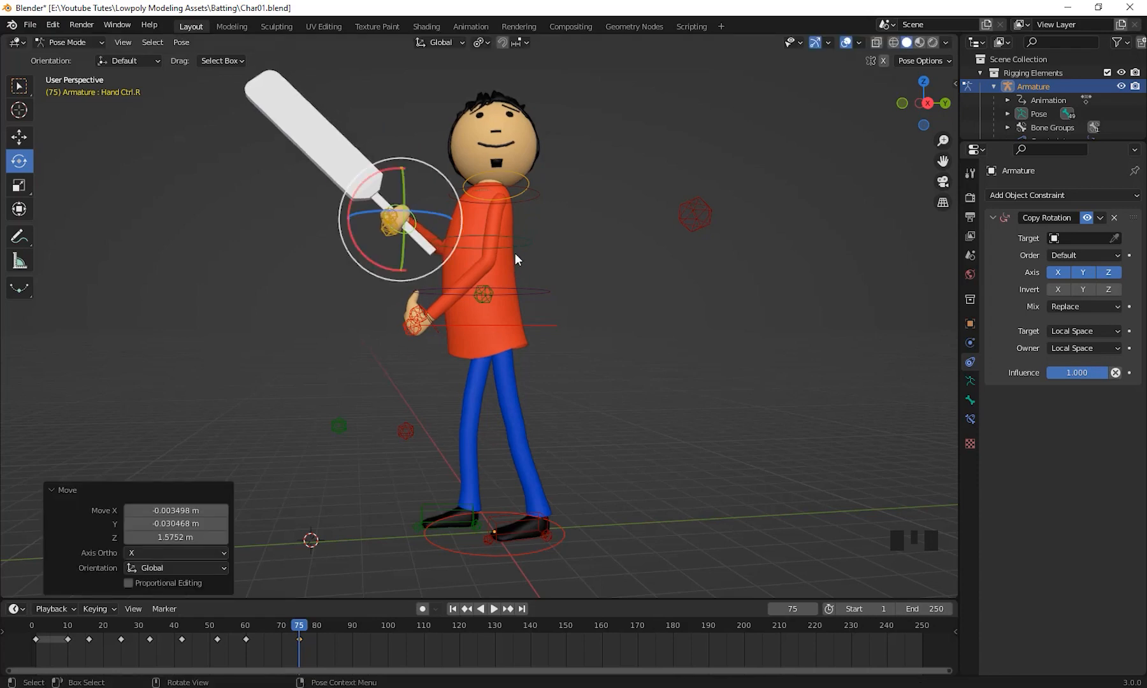
Step: Rotate Hand Ctrl.R about -69.5° around X and move it about -2.42 m in X, 0.54 m in Y and 1.54 m in Z
{"action": "left_click_drag", "start_coordinate": [454, 236], "coordinate": [439, 170]}
{"action": "middle_click_drag", "start_coordinate": [439, 171], "coordinate": [572, 290]}
{"action": "key", "text": "g"}
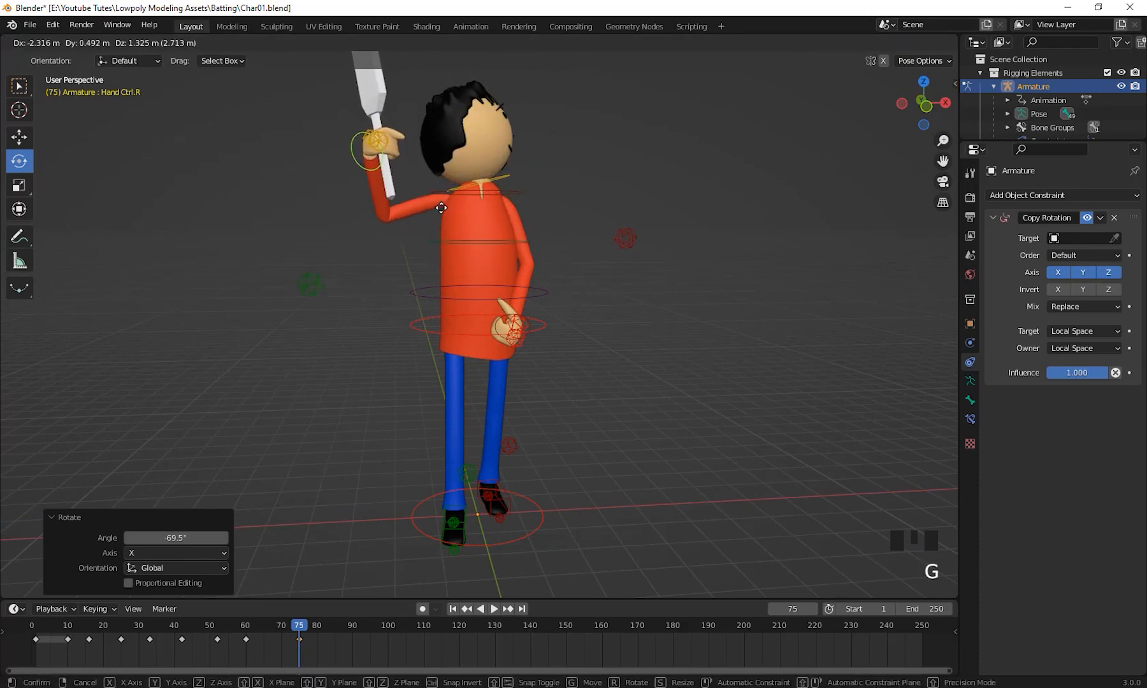
{"action": "left_click", "coordinate": [440, 205]}
{"action": "middle_click_drag", "start_coordinate": [577, 277], "coordinate": [404, 400]}
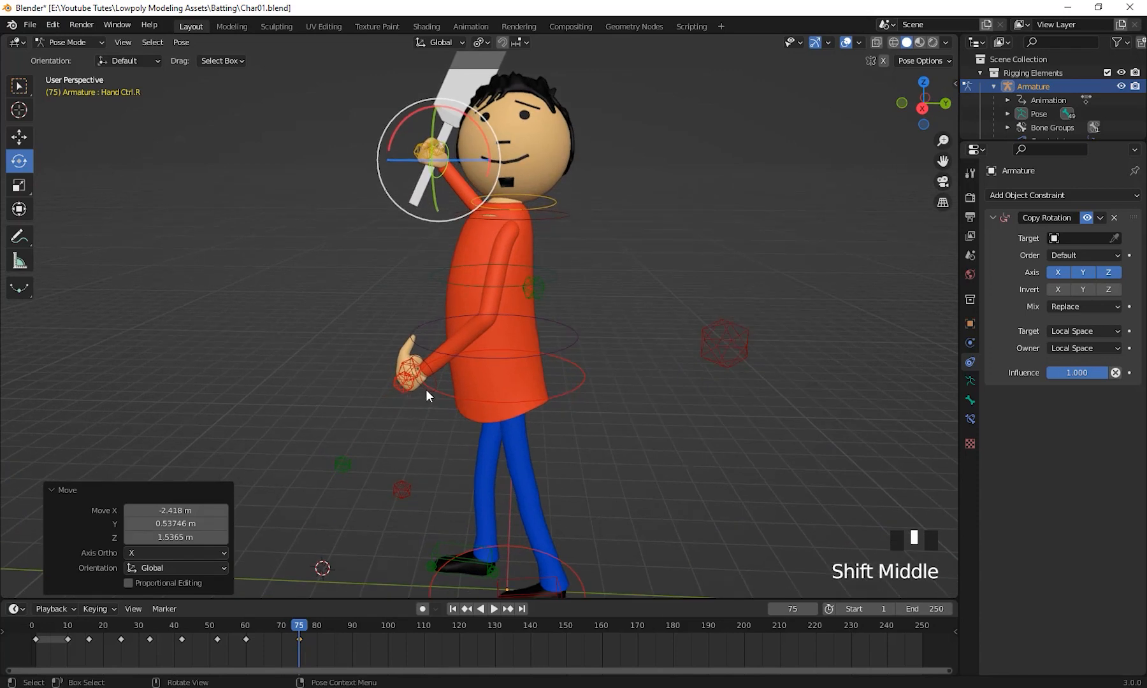
Step: Bring Hand Ctrl.L to the bat handle, moving it about (-1.18, -0.81, 3.24) m plus about (-1.26, 0.56, 0.05) m
{"action": "left_click", "coordinate": [426, 390]}
{"action": "scroll", "coordinate": [422, 392], "scroll_direction": "down", "scroll_amount": 2}
{"action": "middle_click_drag", "start_coordinate": [422, 391], "coordinate": [464, 415]}
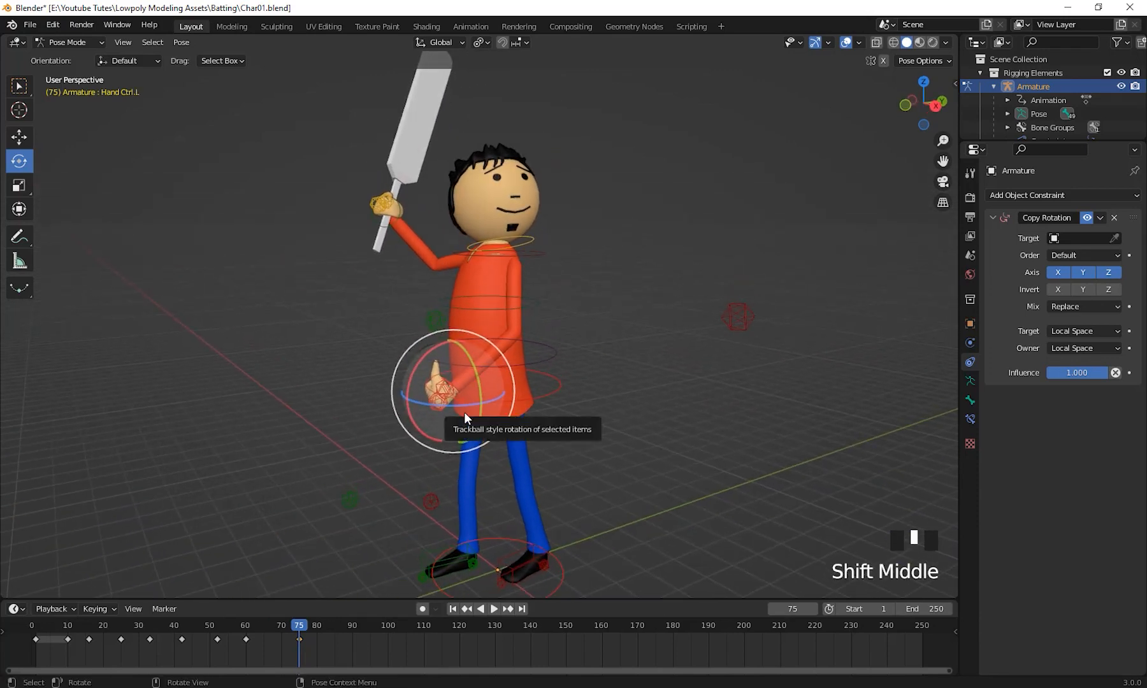
{"action": "key", "text": "g"}
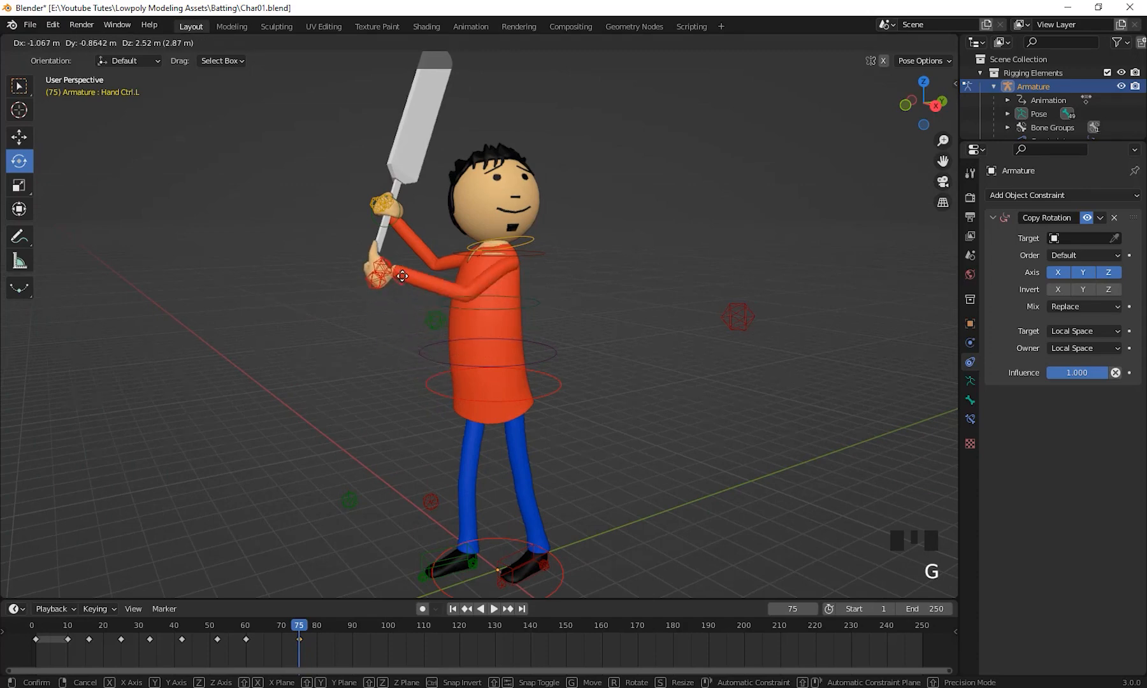
{"action": "left_click", "coordinate": [405, 262]}
{"action": "middle_click_drag", "start_coordinate": [407, 270], "coordinate": [539, 277]}
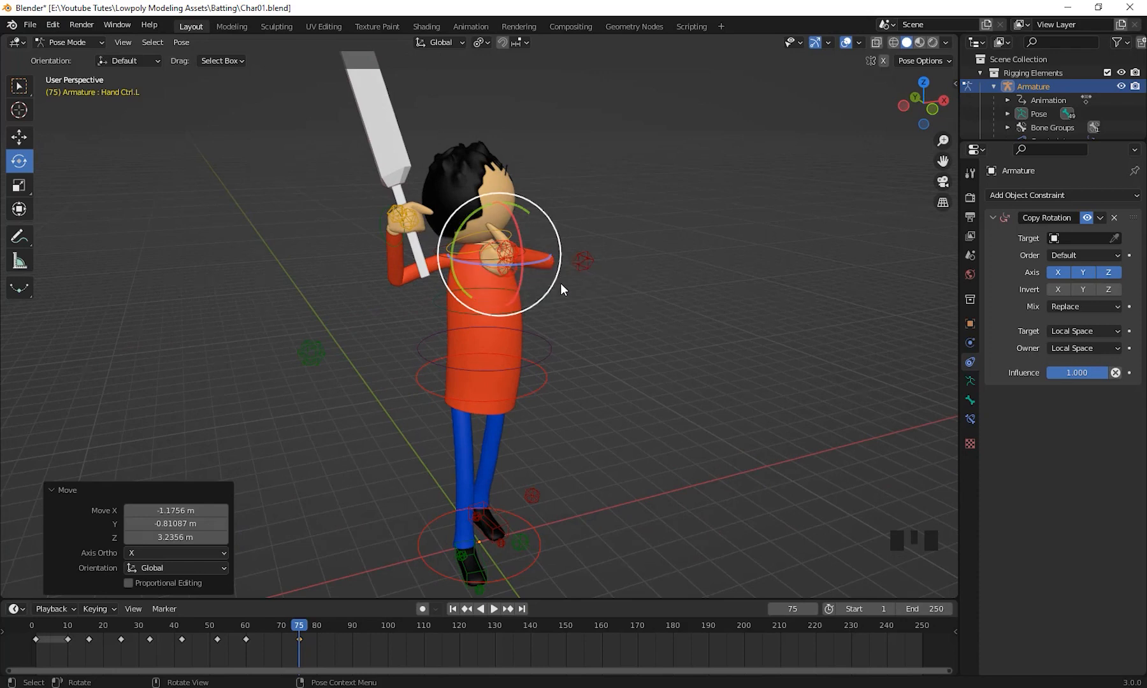
{"action": "key", "text": "g"}
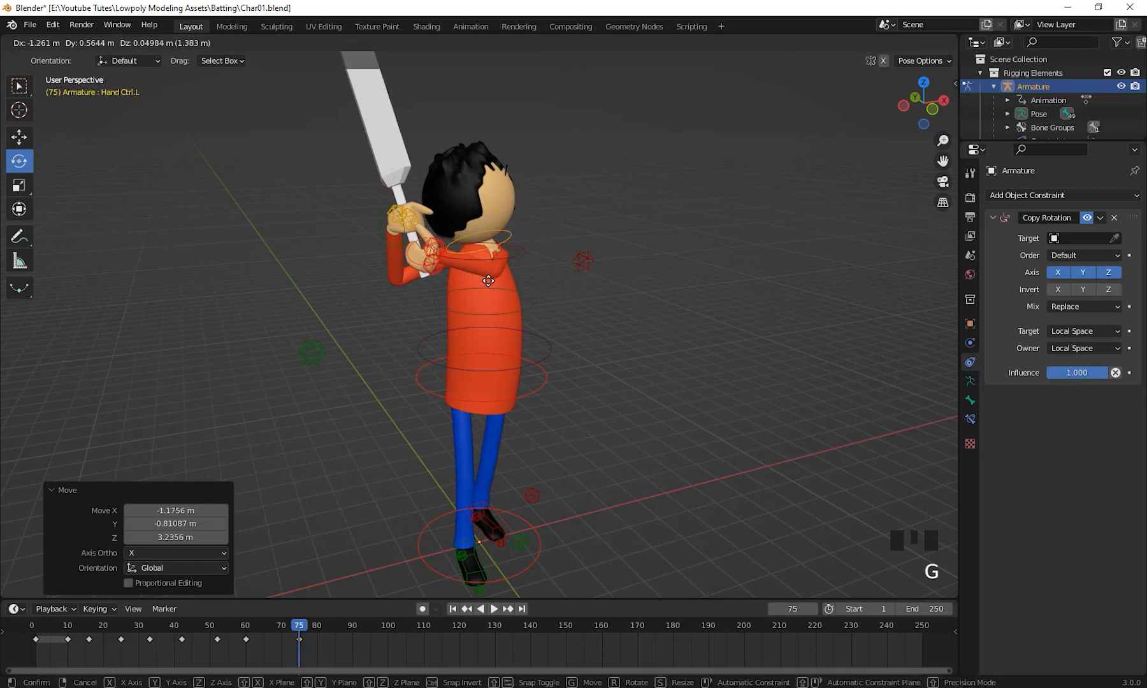
{"action": "left_click", "coordinate": [487, 279]}
Step: Move the left elbow control about 1.45 m in X, -0.09 m in Y and -0.32 m in Z at frame 75
{"action": "left_click_drag", "start_coordinate": [606, 277], "coordinate": [555, 231]}
{"action": "middle_click_drag", "start_coordinate": [577, 331], "coordinate": [540, 259]}
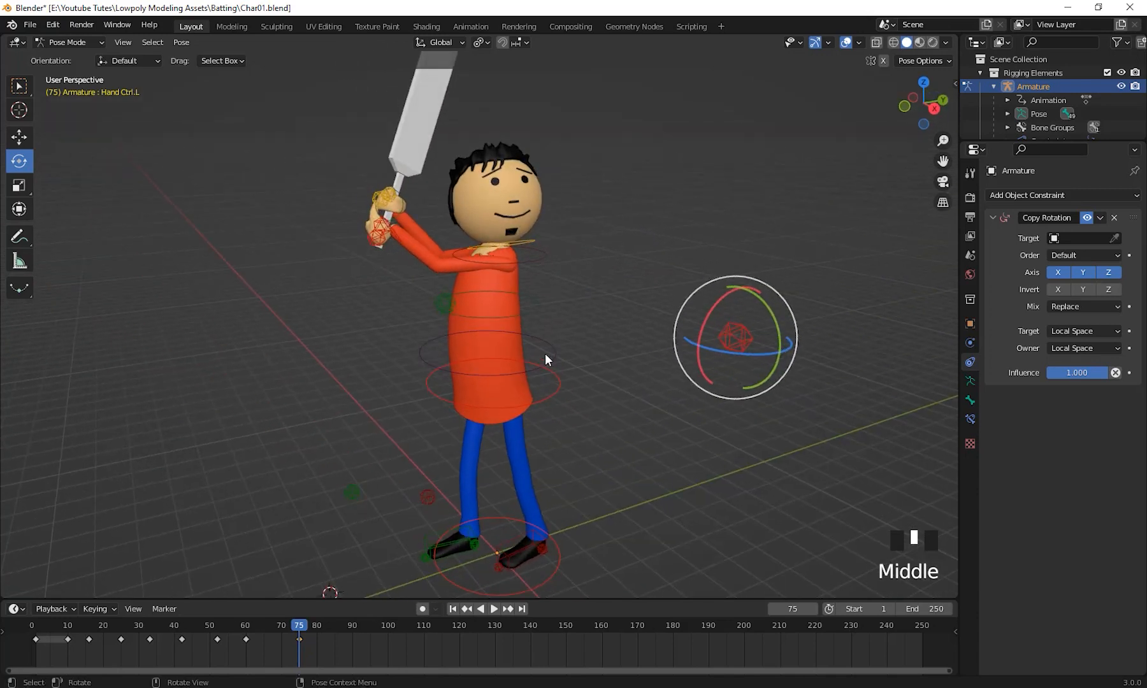
{"action": "left_click", "coordinate": [536, 317]}
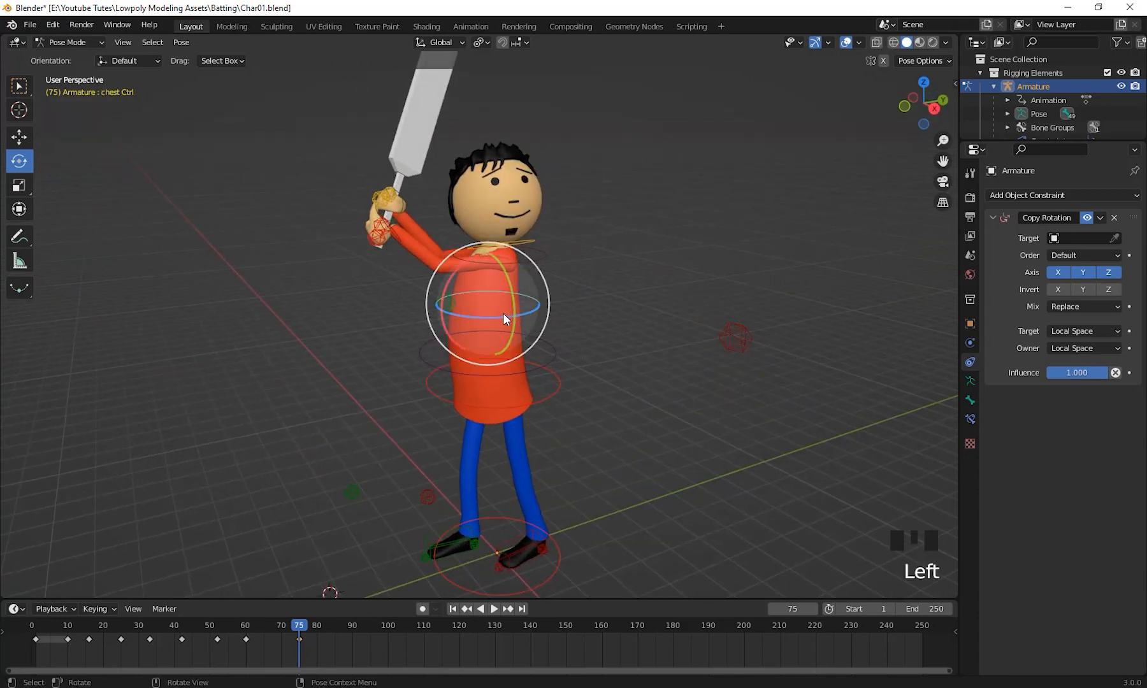
{"action": "mouse_move", "coordinate": [503, 318]}
{"action": "left_mouse_down"}
{"action": "mouse_move", "coordinate": [491, 318]}
{"action": "mouse_move", "coordinate": [501, 319]}
{"action": "left_mouse_up"}
{"action": "middle_click_drag", "start_coordinate": [528, 369], "coordinate": [665, 317]}
{"action": "left_click", "coordinate": [615, 274]}
{"action": "key", "text": "g"}
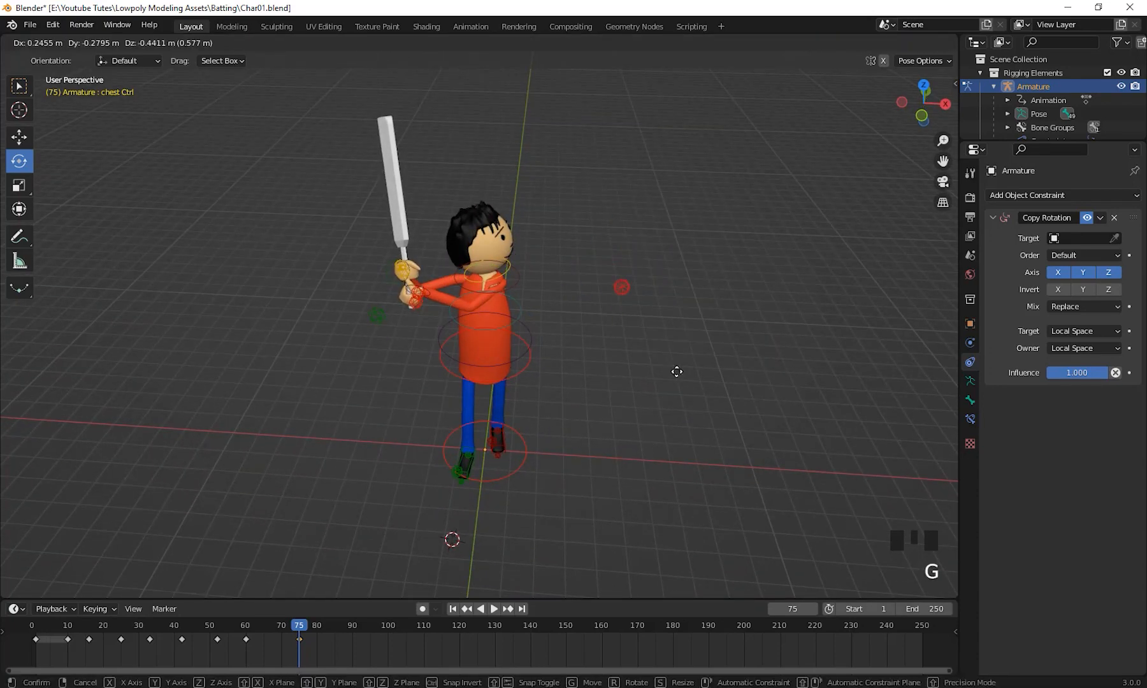
{"action": "left_click", "coordinate": [699, 334]}
Step: Rotate Hand Ctrl.L to fit its grip on the bat handle, including about -8.98° around X
{"action": "middle_click_drag", "start_coordinate": [711, 357], "coordinate": [548, 335]}
{"action": "scroll", "coordinate": [550, 395], "scroll_direction": "up", "scroll_amount": 3}
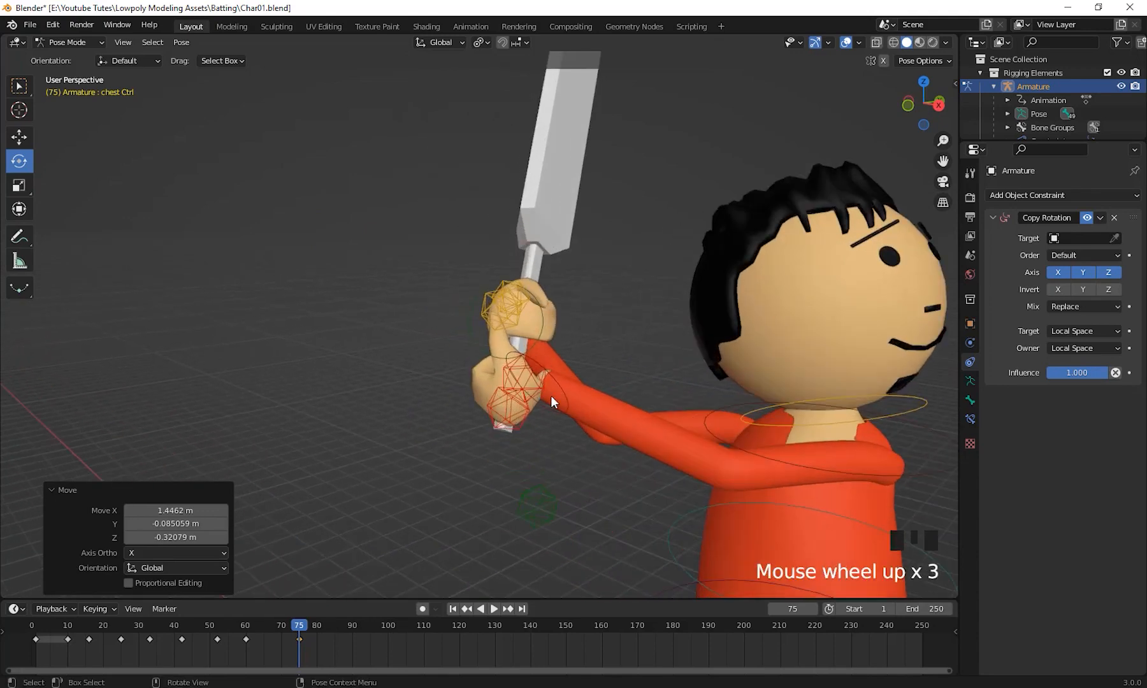
{"action": "middle_click_drag", "start_coordinate": [550, 395], "coordinate": [541, 410], "text": "shift"}
{"action": "left_click", "coordinate": [551, 400]}
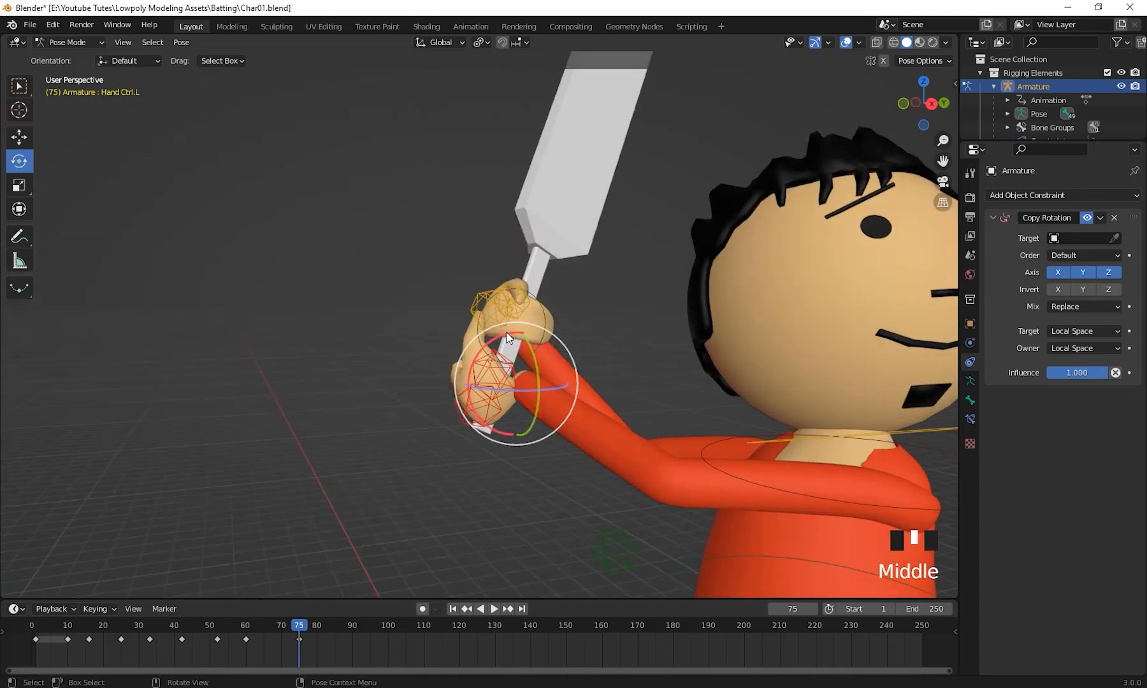
{"action": "left_click_drag", "start_coordinate": [469, 398], "coordinate": [472, 360]}
{"action": "middle_click_drag", "start_coordinate": [558, 441], "coordinate": [634, 440]}
{"action": "left_click_drag", "start_coordinate": [483, 368], "coordinate": [500, 320]}
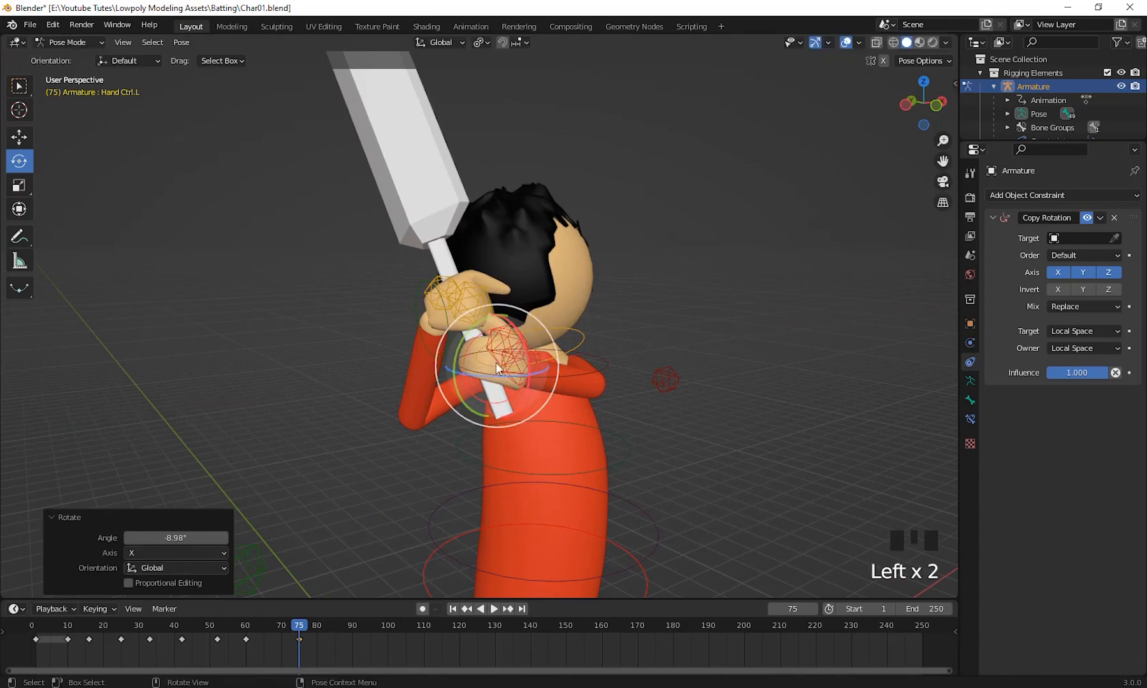
Step: Shift Hand Ctrl.L along the bat handle about 0.02 m in X, -0.03 m in Y and -0.16 m in Z
{"action": "middle_click_drag", "start_coordinate": [501, 320], "coordinate": [511, 404]}
{"action": "key", "text": "g"}
{"action": "left_click", "coordinate": [417, 391]}
Step: Rotate Back Ctrl about -1.24° around Z at frame 75 and clear the selection
{"action": "scroll", "coordinate": [612, 406], "scroll_direction": "down", "scroll_amount": 2}
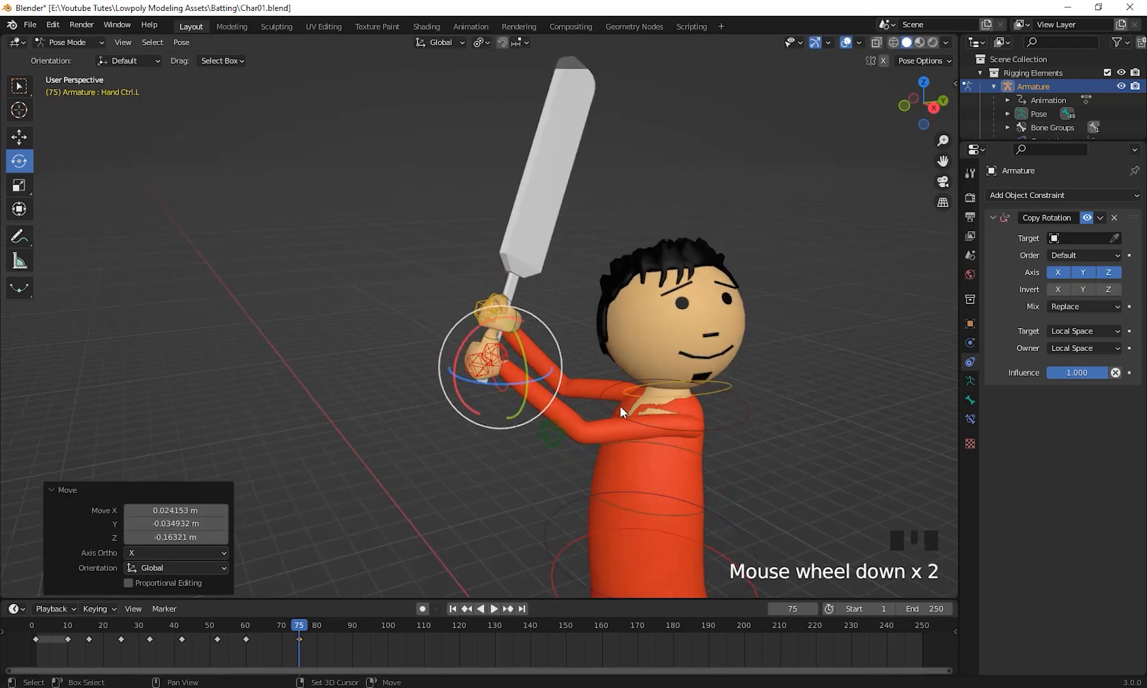
{"action": "middle_click_drag", "start_coordinate": [688, 414], "coordinate": [621, 344], "text": "shift"}
{"action": "mouse_move", "coordinate": [621, 344]}
{"action": "middle_mouse_down"}
{"action": "mouse_move", "coordinate": [634, 342]}
{"action": "mouse_move", "coordinate": [607, 348]}
{"action": "middle_mouse_up"}
{"action": "left_click", "coordinate": [642, 306]}
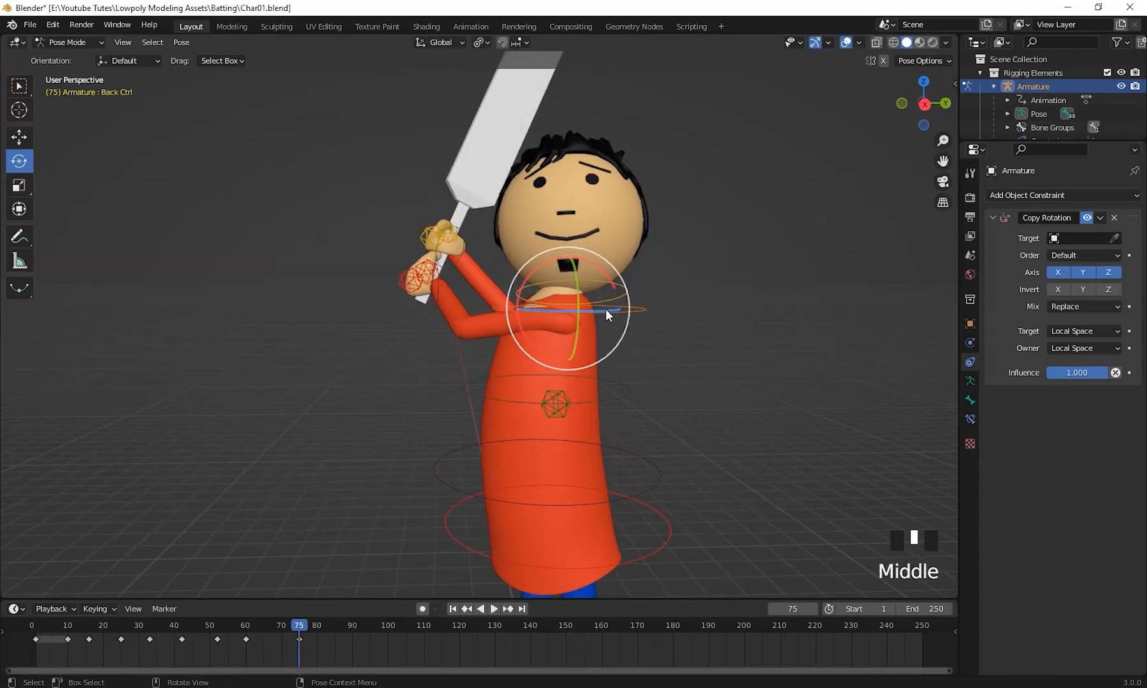
{"action": "mouse_move", "coordinate": [606, 308]}
{"action": "left_mouse_down"}
{"action": "mouse_move", "coordinate": [578, 307]}
{"action": "mouse_move", "coordinate": [612, 309]}
{"action": "left_mouse_up"}
{"action": "scroll", "coordinate": [622, 359], "scroll_direction": "down", "scroll_amount": 2}
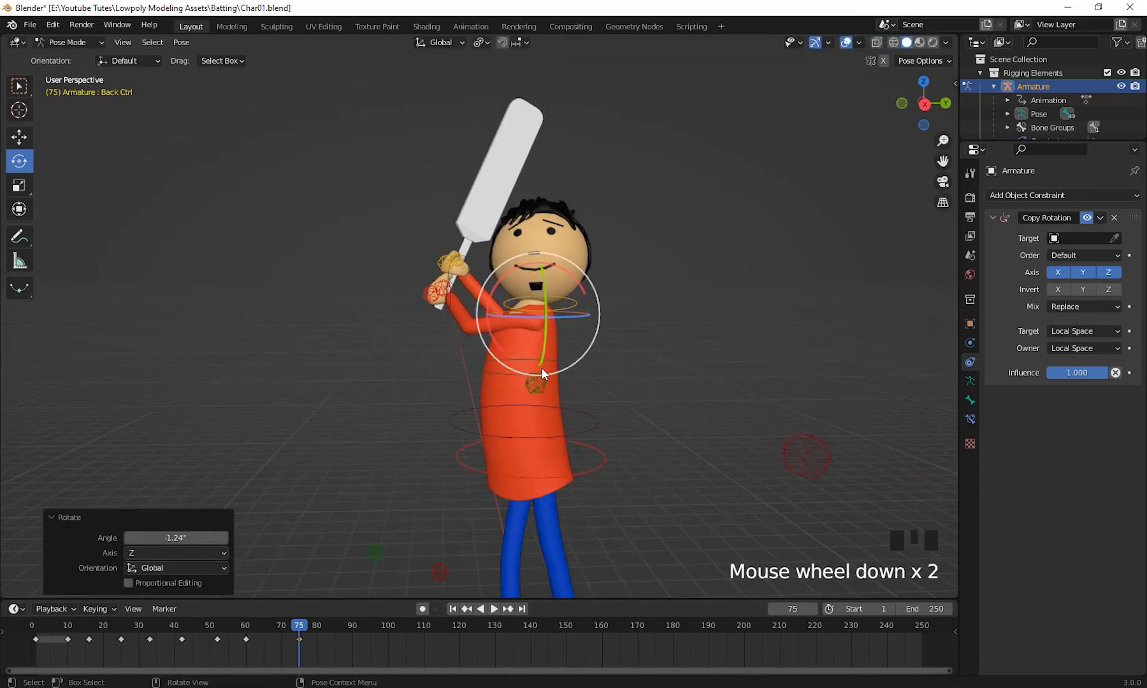
{"action": "left_click", "coordinate": [568, 366]}
{"action": "left_click", "coordinate": [635, 374]}
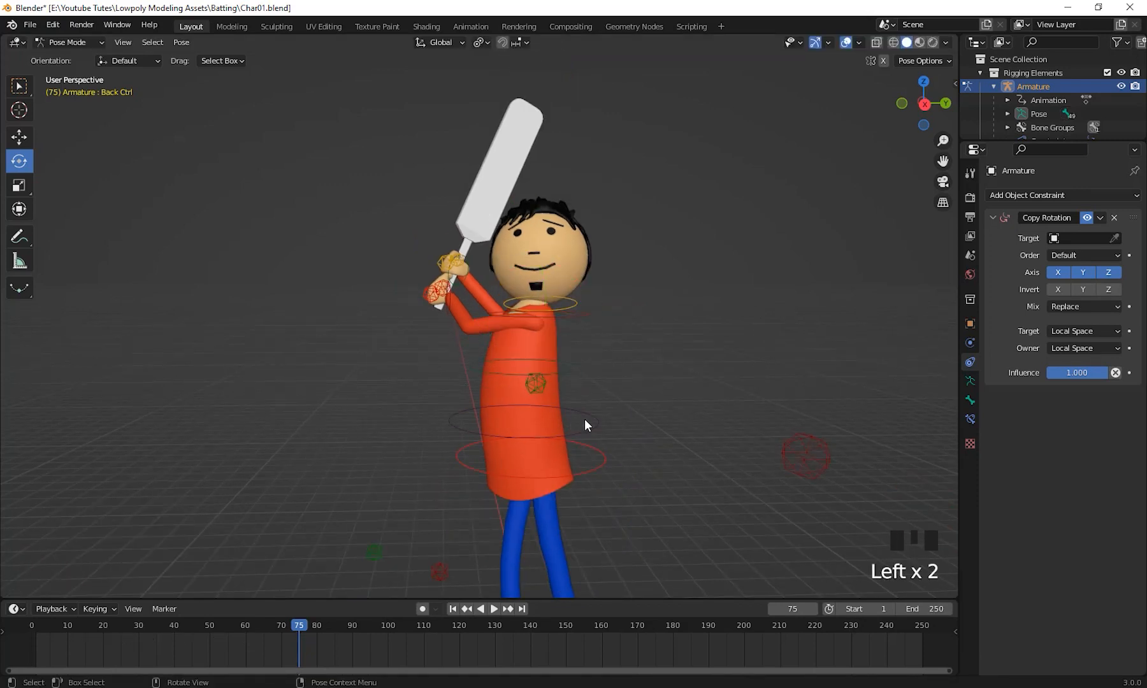
Step: Rotate Hip Ctrl slightly at frame 75, undoing the first attempt and adjusting it again
{"action": "left_click", "coordinate": [602, 464]}
{"action": "middle_click_drag", "start_coordinate": [640, 455], "coordinate": [541, 387]}
{"action": "left_click_drag", "start_coordinate": [542, 388], "coordinate": [558, 382]}
{"action": "key", "text": "ctrl+z"}
{"action": "middle_click_drag", "start_coordinate": [558, 382], "coordinate": [535, 375]}
{"action": "left_click_drag", "start_coordinate": [535, 377], "coordinate": [550, 376]}
{"action": "middle_click_drag", "start_coordinate": [551, 376], "coordinate": [525, 369]}
{"action": "scroll", "coordinate": [540, 424], "scroll_direction": "down", "scroll_amount": 2}
{"action": "scroll", "coordinate": [540, 424], "scroll_direction": "up", "scroll_amount": 2}
Step: Select all upper-body controls and insert a Location & Rotation keyframe at frame 75
{"action": "left_click_drag", "start_coordinate": [312, 121], "coordinate": [696, 394]}
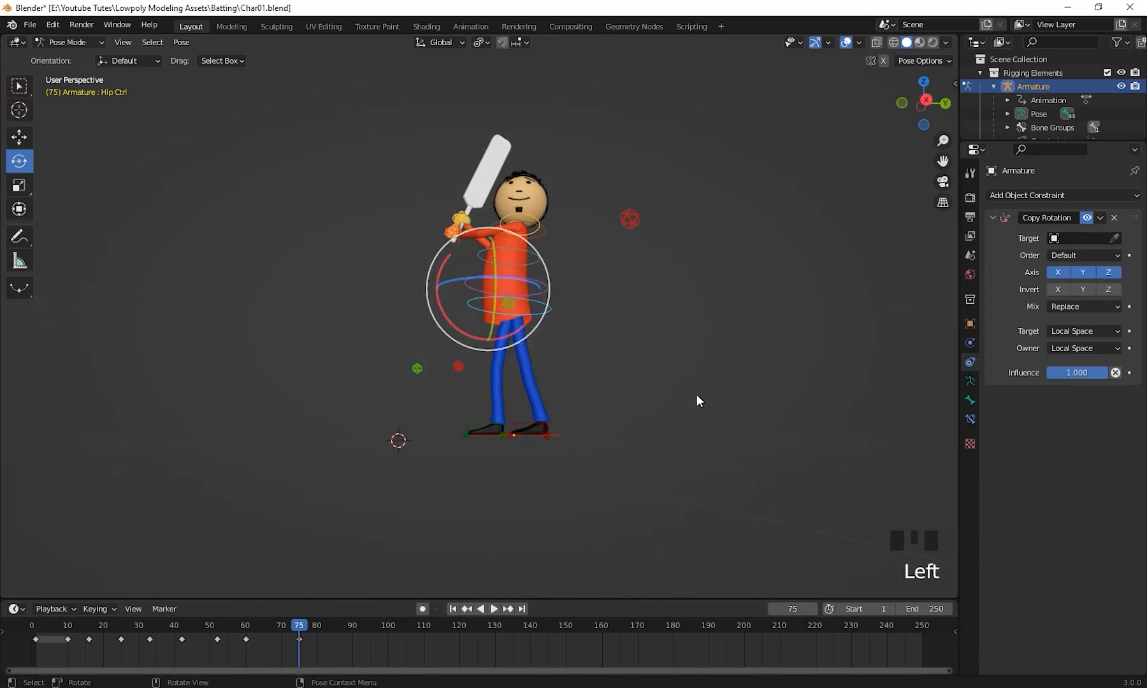
{"action": "mouse_move", "coordinate": [644, 382]}
{"action": "middle_mouse_down"}
{"action": "mouse_move", "coordinate": [655, 413]}
{"action": "mouse_move", "coordinate": [652, 395]}
{"action": "middle_mouse_up"}
{"action": "key", "text": "i"}
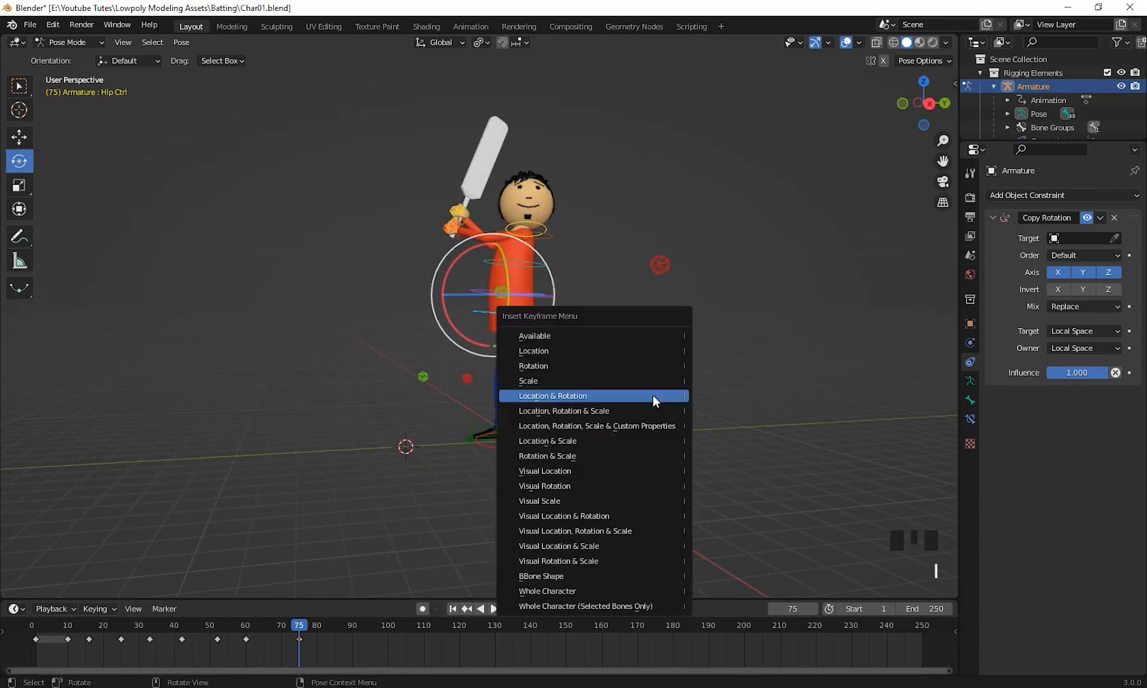
{"action": "left_click", "coordinate": [642, 393]}
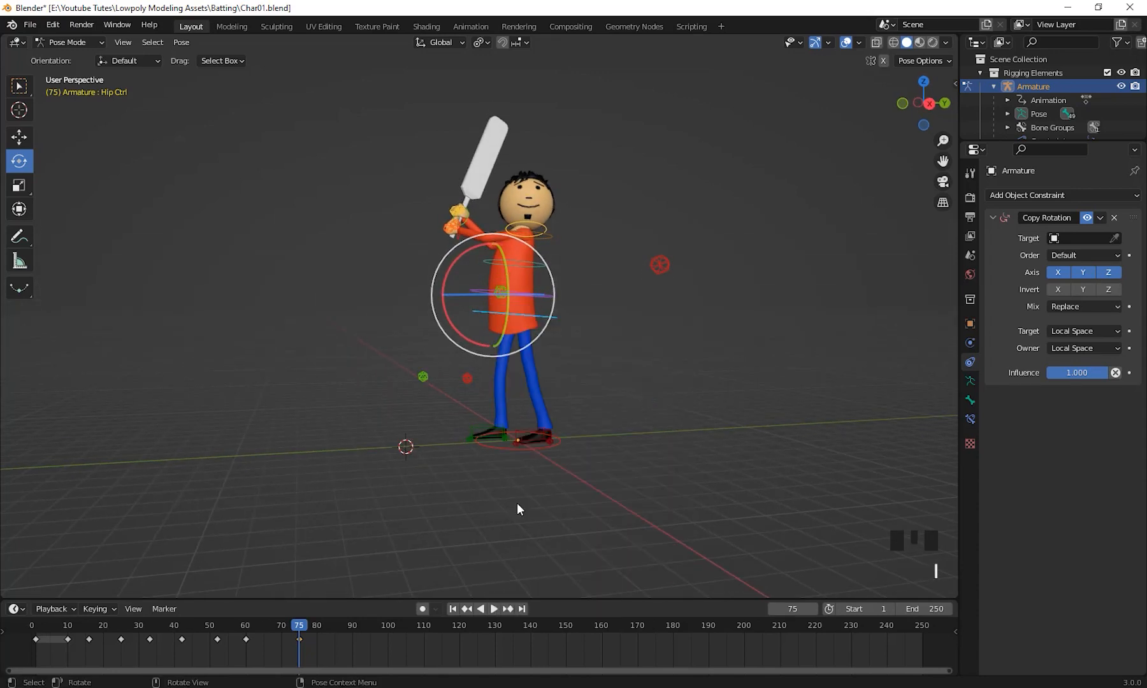
Step: At frame 67, move Elbow Ctrl.L about 6.79 m in X, 1.19 m in Y and 4.93 m in Z, and keyframe it
{"action": "left_click", "coordinate": [301, 630]}
{"action": "left_click_drag", "start_coordinate": [302, 630], "coordinate": [273, 637]}
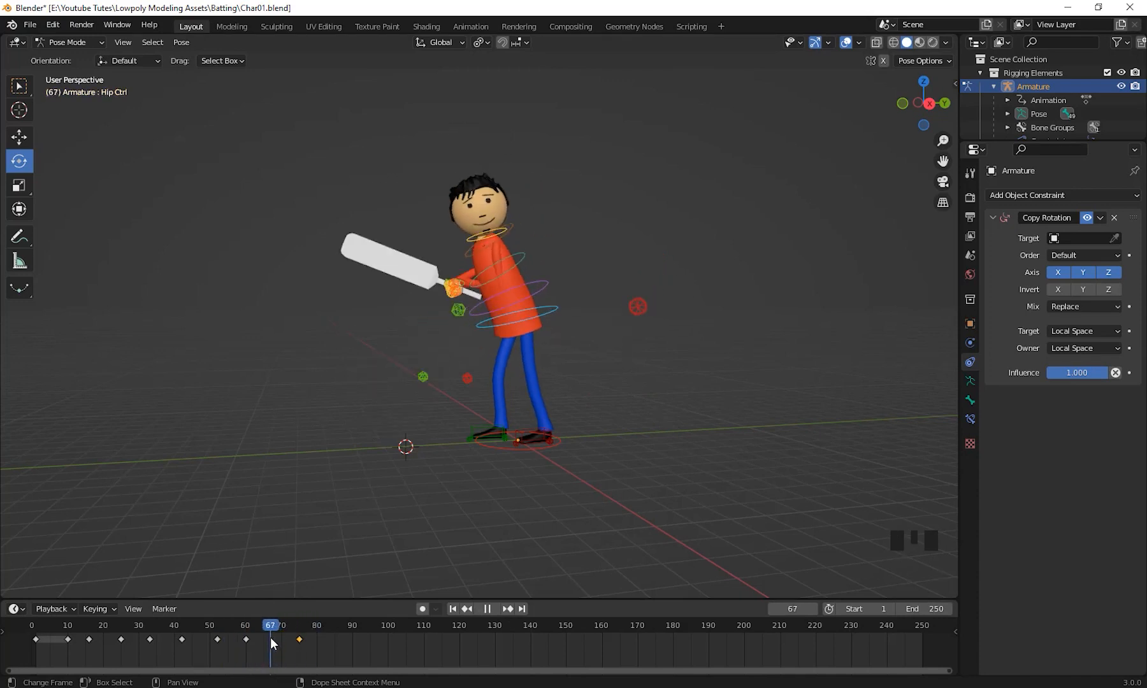
{"action": "left_click", "coordinate": [637, 307]}
{"action": "middle_click_drag", "start_coordinate": [611, 344], "coordinate": [671, 449]}
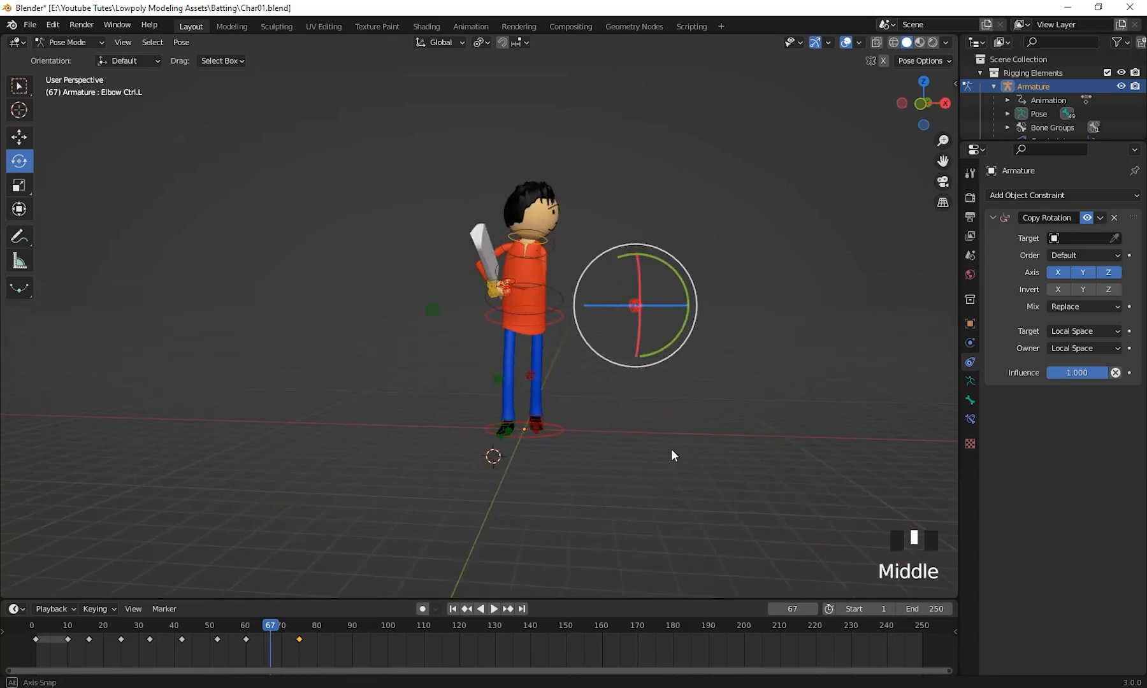
{"action": "key", "text": "g"}
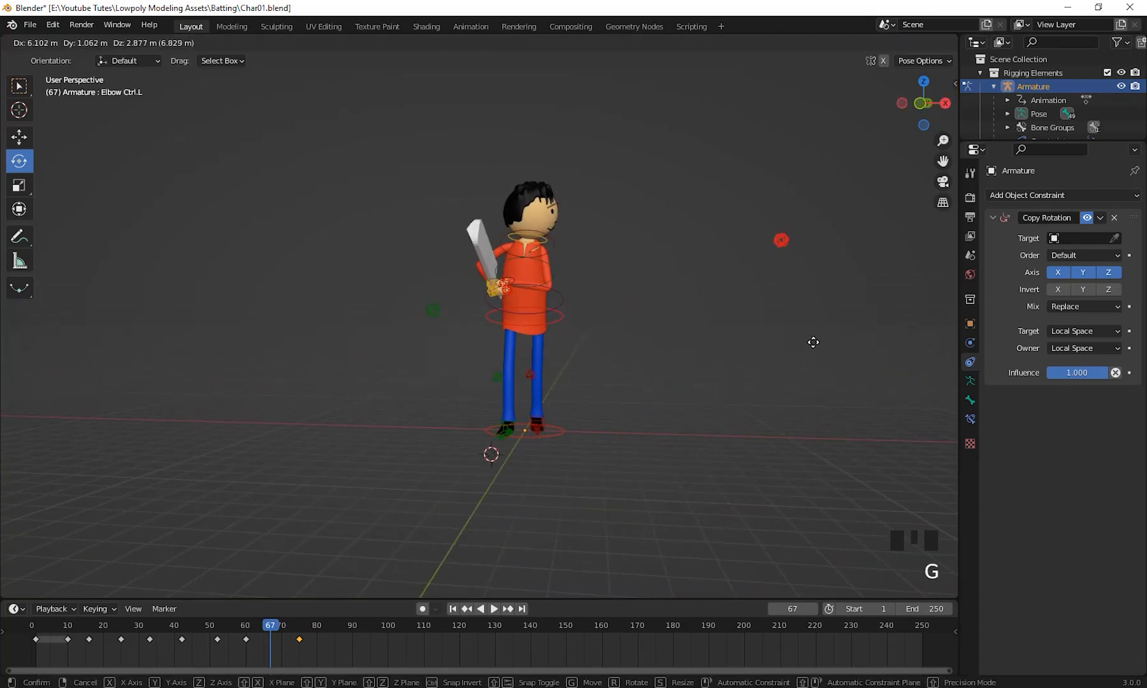
{"action": "left_click", "coordinate": [826, 301]}
{"action": "scroll", "coordinate": [761, 374], "scroll_direction": "down", "scroll_amount": 2}
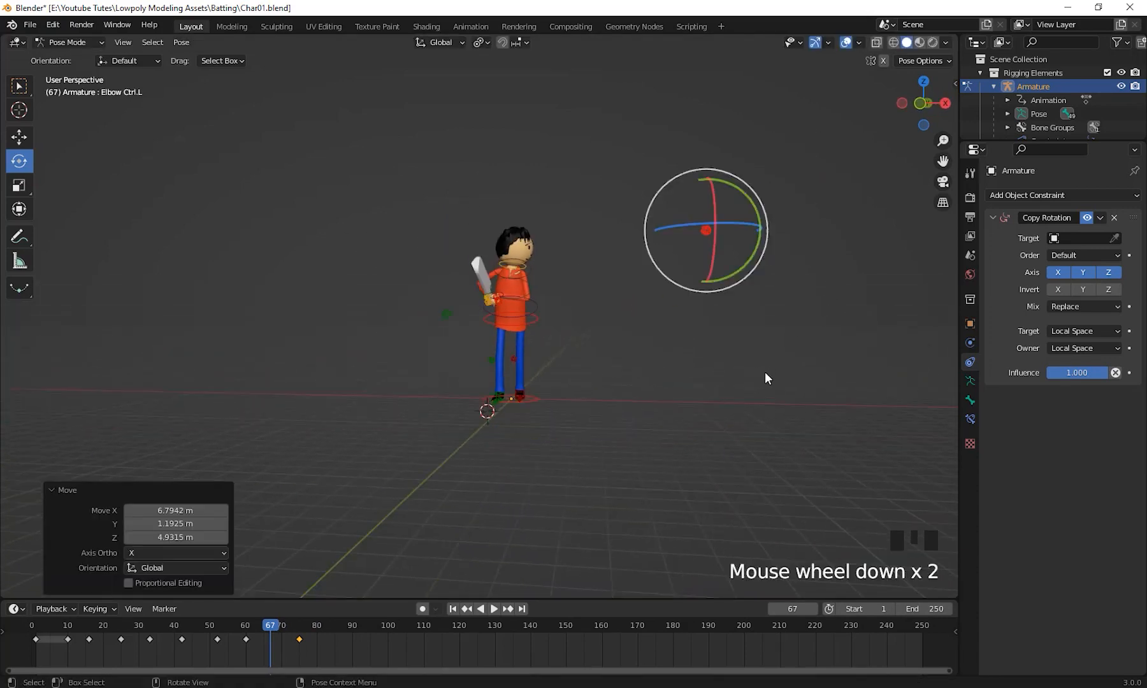
{"action": "middle_click_drag", "start_coordinate": [761, 374], "coordinate": [628, 386]}
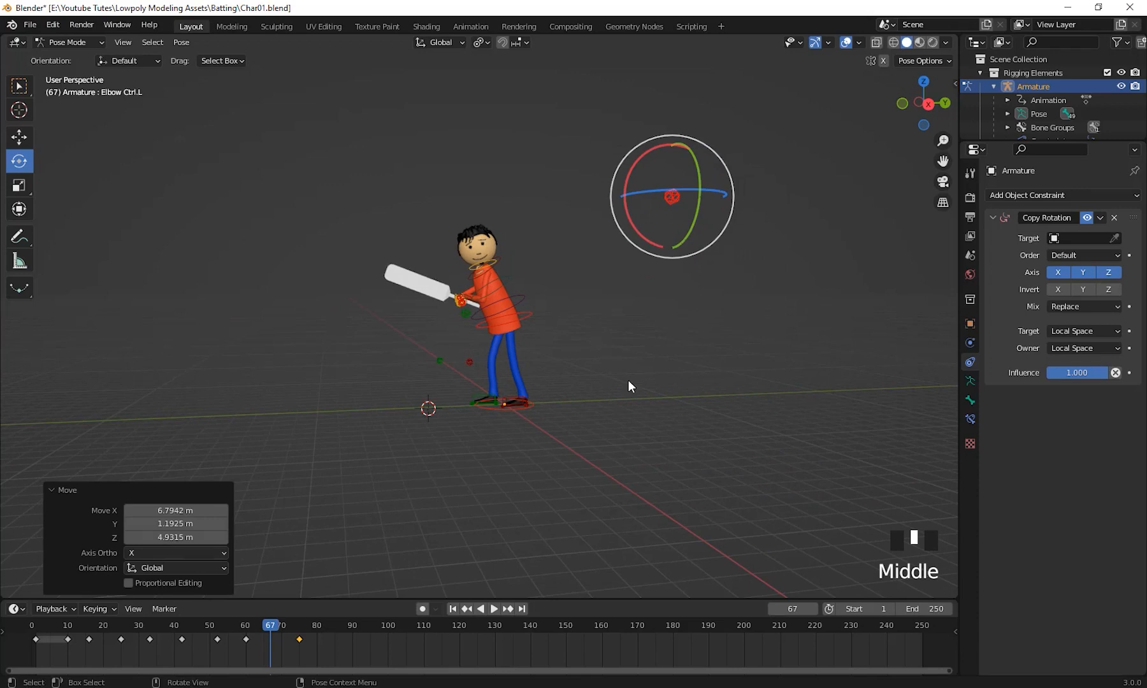
{"action": "key", "text": "i"}
{"action": "left_click", "coordinate": [527, 381]}
{"action": "middle_click_drag", "start_coordinate": [525, 376], "coordinate": [589, 401]}
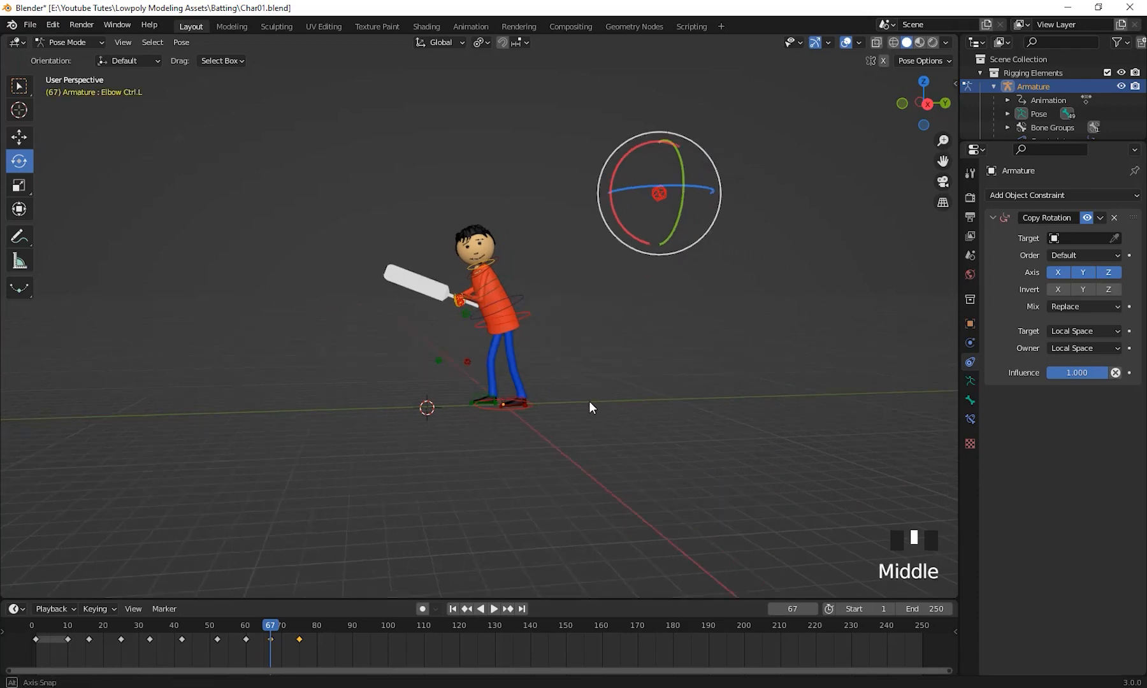
Step: Scrub the swing from frame 67 to 78 and examine the raised-bat pose from several sides
{"action": "left_click", "coordinate": [267, 627]}
{"action": "left_click_drag", "start_coordinate": [267, 627], "coordinate": [309, 646]}
{"action": "middle_click_drag", "start_coordinate": [473, 336], "coordinate": [601, 335]}
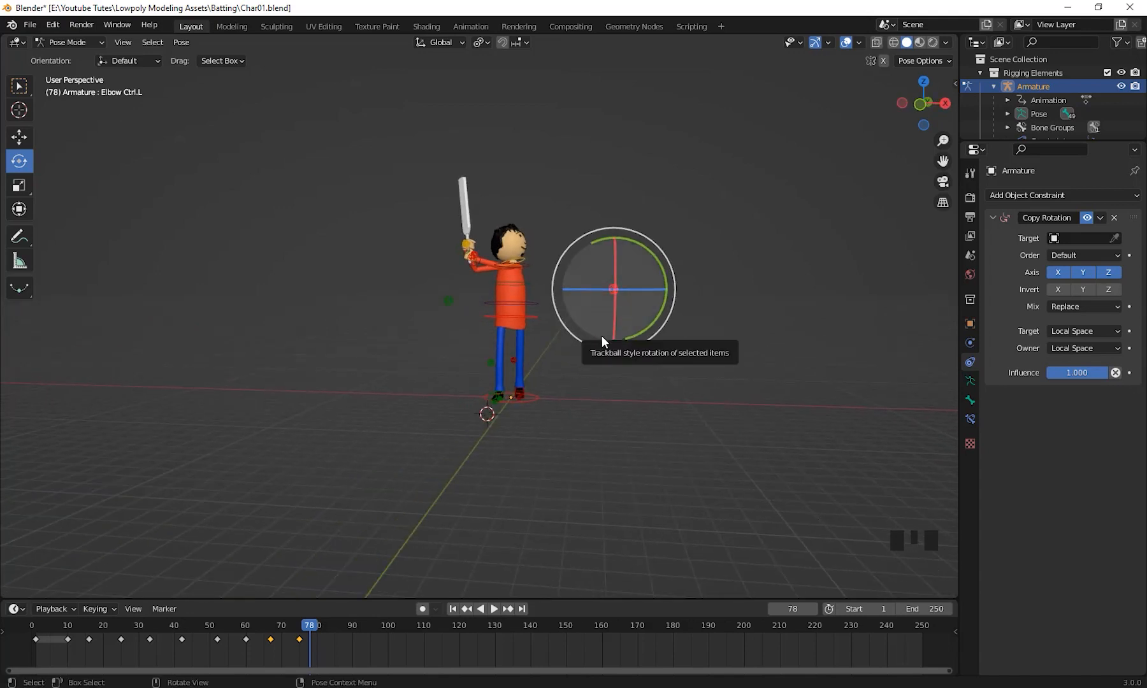
{"action": "middle_click_drag", "start_coordinate": [602, 335], "coordinate": [880, 333]}
{"action": "scroll", "coordinate": [444, 410], "scroll_direction": "up", "scroll_amount": 2}
{"action": "middle_click_drag", "start_coordinate": [445, 410], "coordinate": [549, 408]}
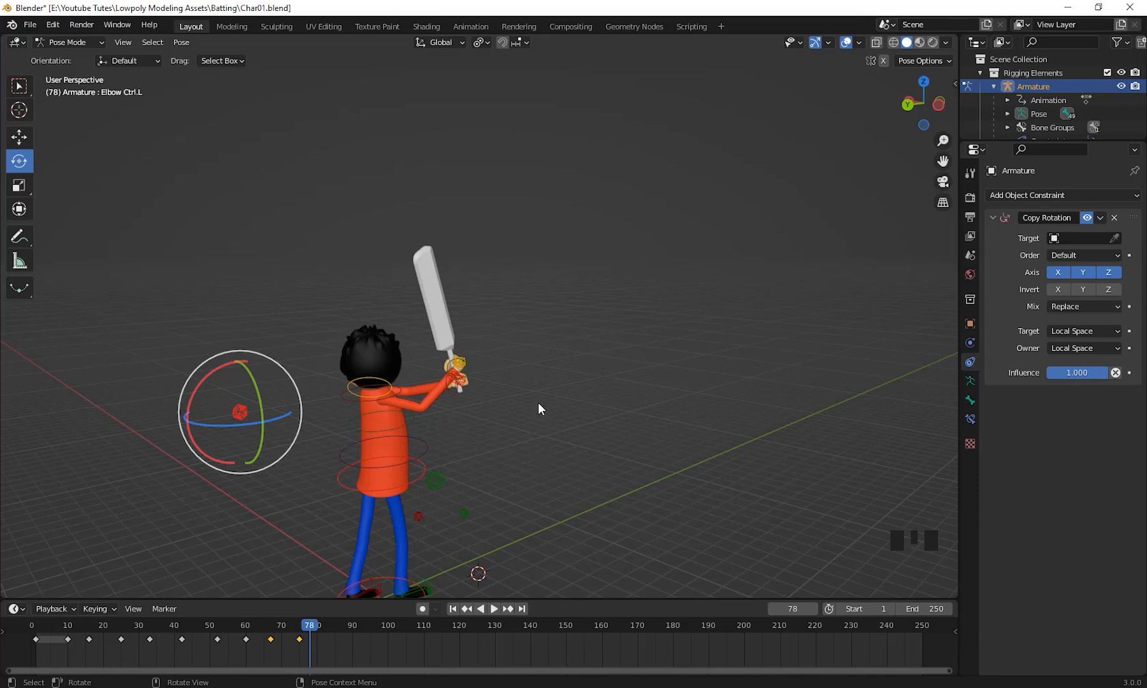
{"action": "middle_click_drag", "start_coordinate": [538, 404], "coordinate": [305, 641]}
Step: Copy the frame 75 keyframes of all body controls and paste them at frame 80
{"action": "mouse_move", "coordinate": [305, 641]}
{"action": "left_mouse_down"}
{"action": "mouse_move", "coordinate": [249, 655]}
{"action": "mouse_move", "coordinate": [330, 654]}
{"action": "mouse_move", "coordinate": [300, 666]}
{"action": "mouse_move", "coordinate": [311, 659]}
{"action": "mouse_move", "coordinate": [299, 662]}
{"action": "mouse_move", "coordinate": [297, 633]}
{"action": "left_mouse_up"}
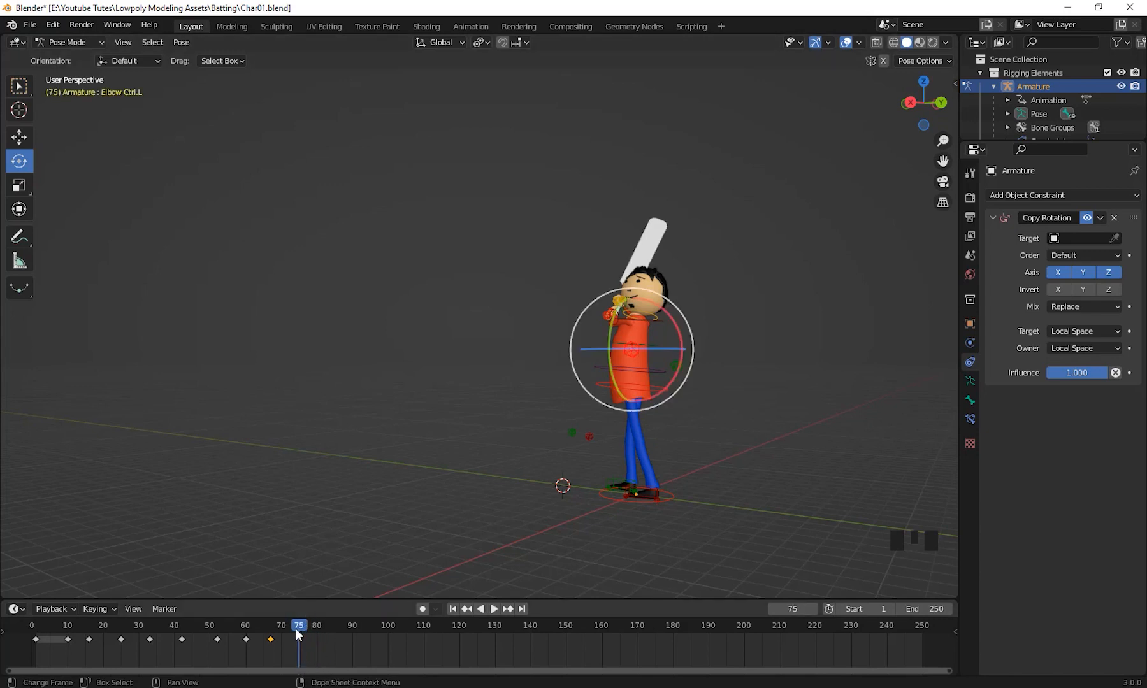
{"action": "left_click", "coordinate": [299, 642]}
{"action": "left_click_drag", "start_coordinate": [432, 120], "coordinate": [776, 463]}
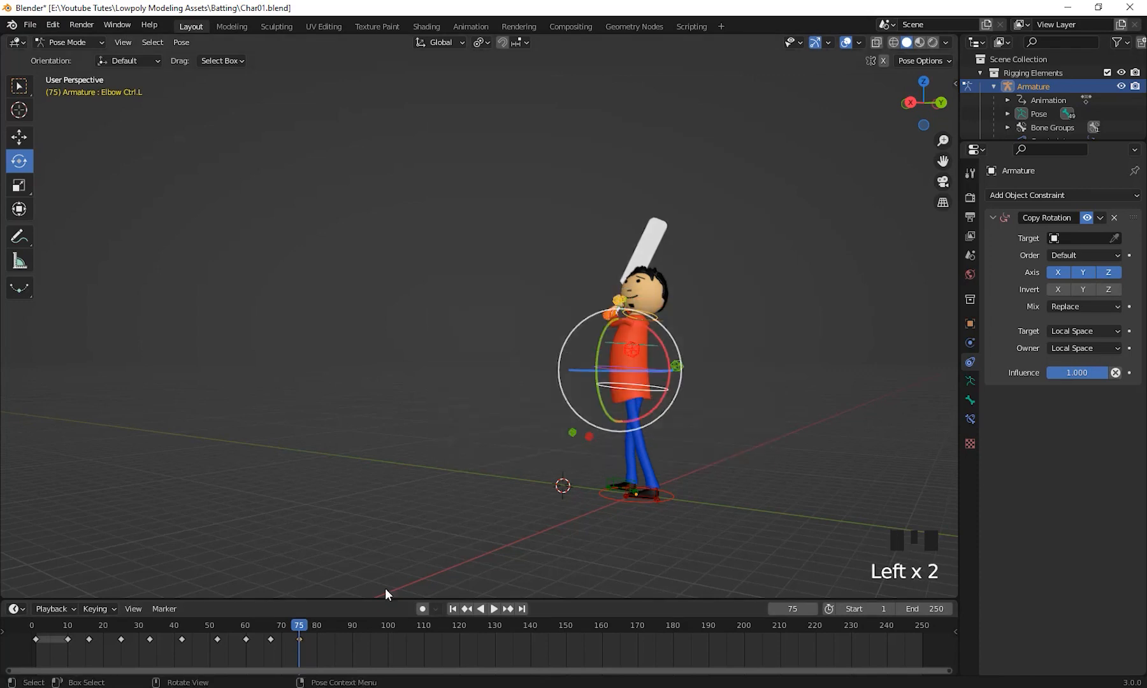
{"action": "right_click", "coordinate": [302, 630]}
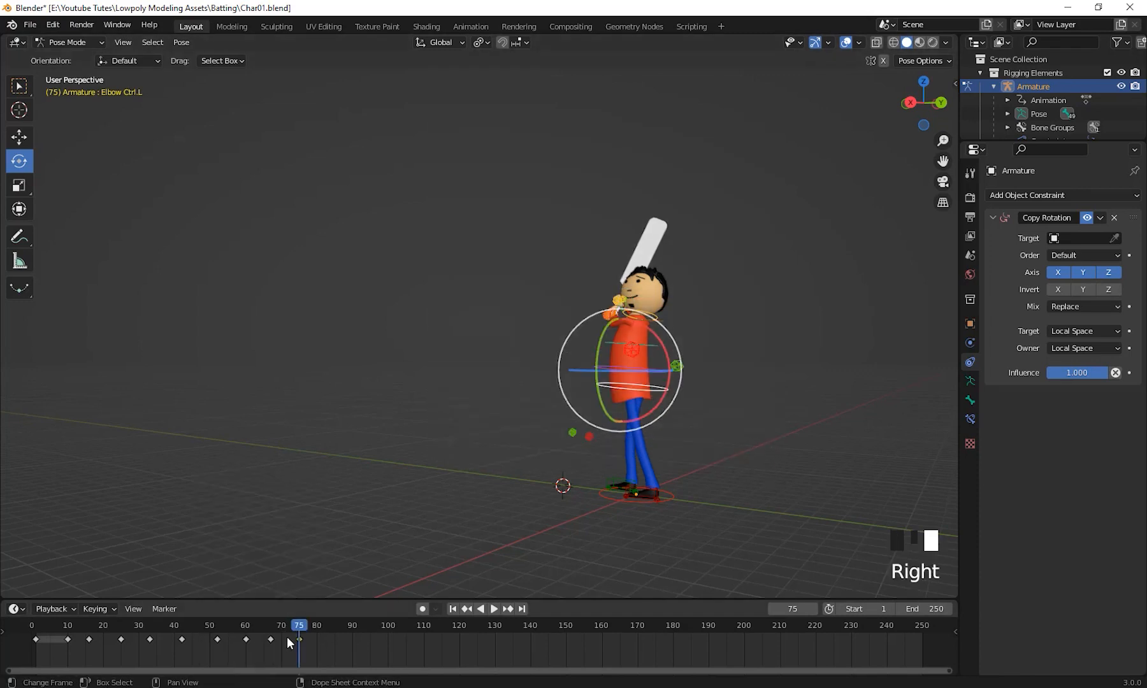
{"action": "left_click", "coordinate": [315, 626]}
{"action": "right_click", "coordinate": [316, 627]}
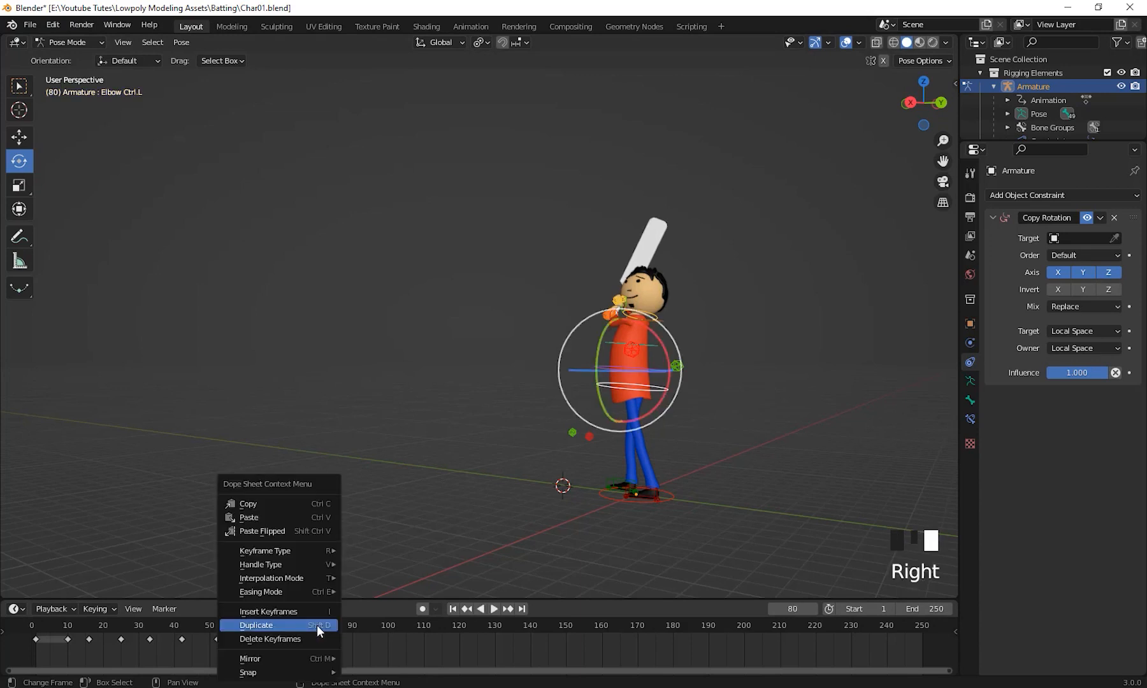
{"action": "left_click", "coordinate": [265, 518]}
Step: Copy the frame 67 keyframe of the selected body controls and paste it at frame 85
{"action": "left_click_drag", "start_coordinate": [312, 624], "coordinate": [271, 642]}
{"action": "left_click", "coordinate": [271, 639]}
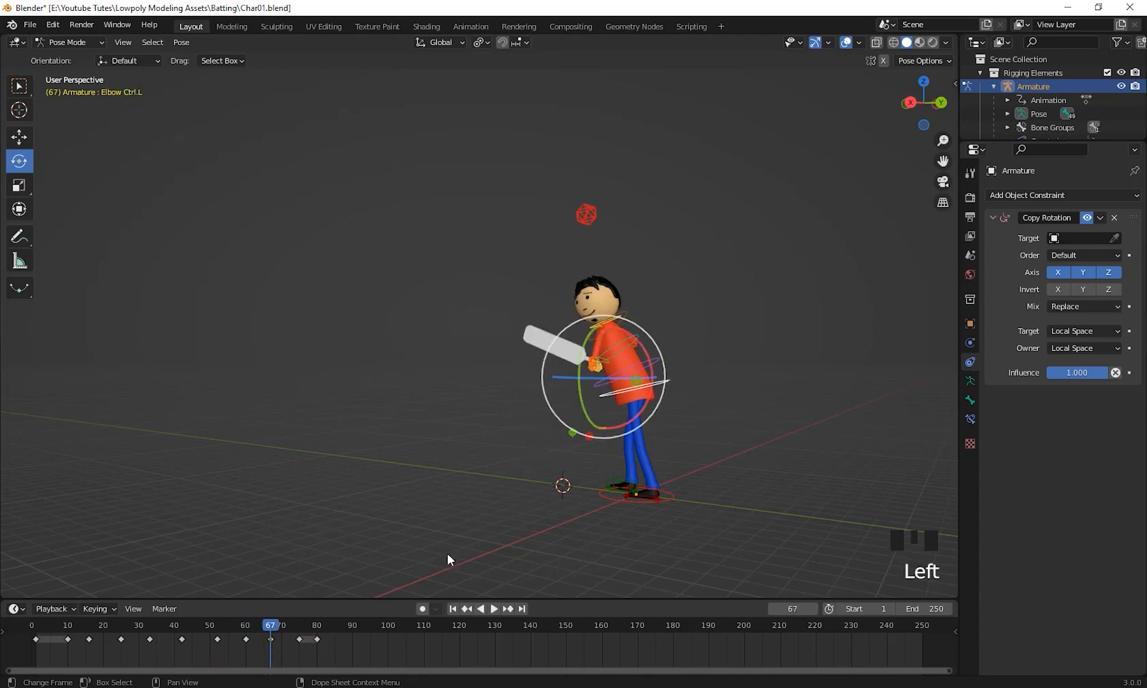
{"action": "middle_click_drag", "start_coordinate": [631, 401], "coordinate": [392, 280]}
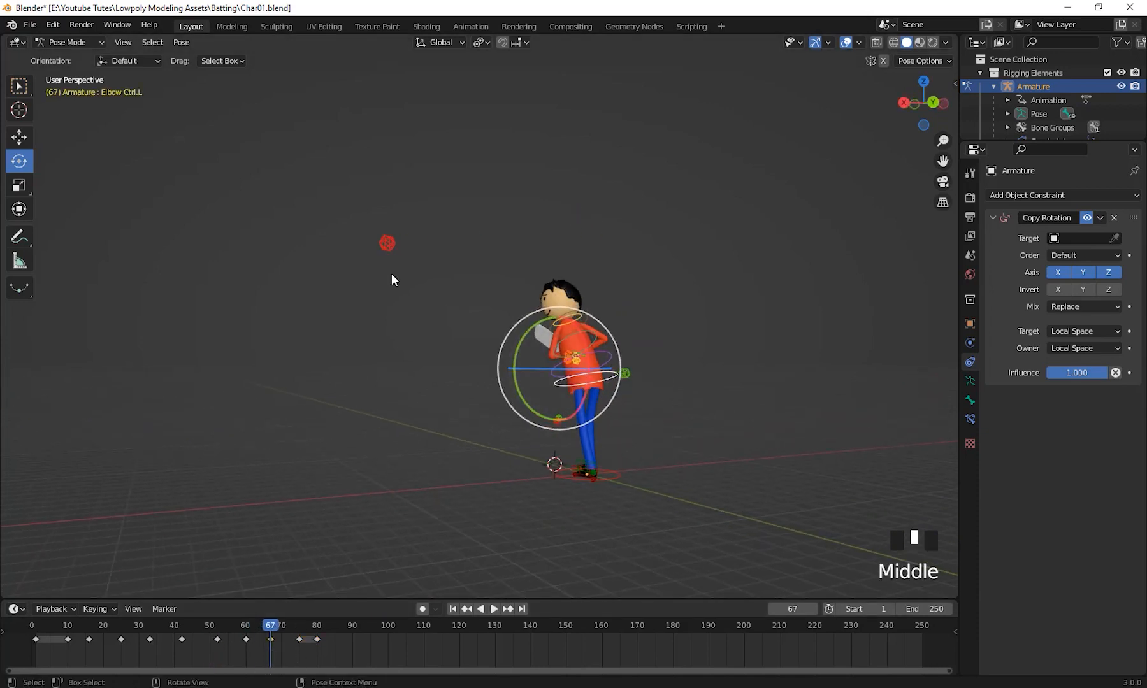
{"action": "left_click_drag", "start_coordinate": [301, 156], "coordinate": [718, 448]}
{"action": "right_click", "coordinate": [273, 622]}
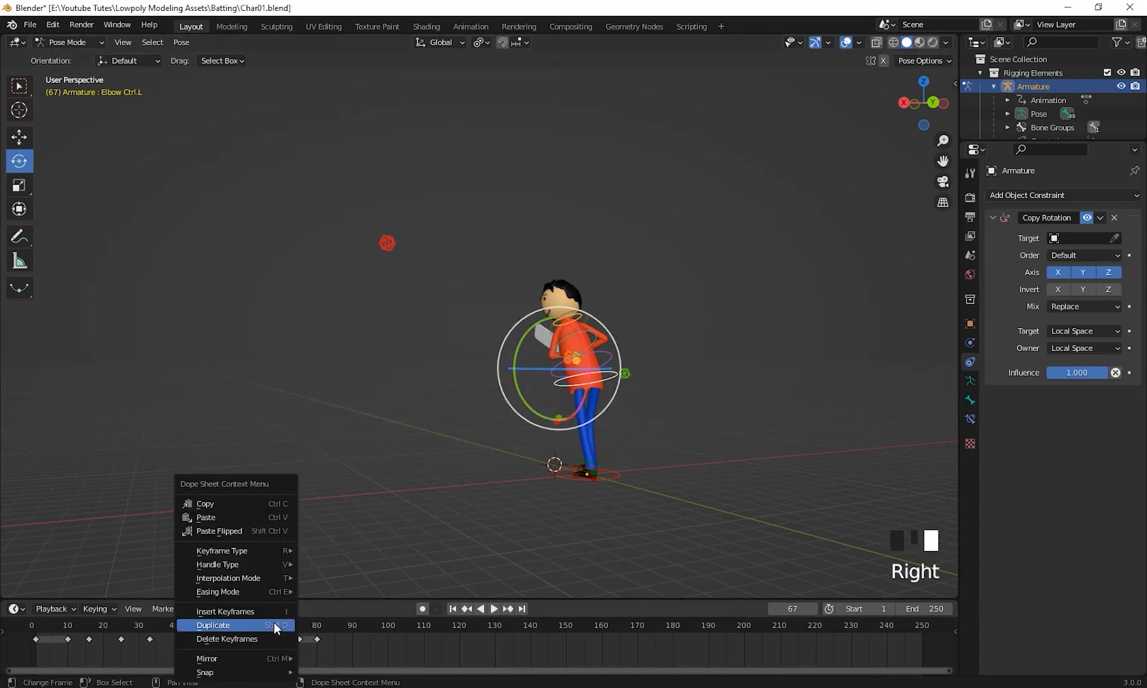
{"action": "left_click", "coordinate": [206, 513]}
{"action": "left_click_drag", "start_coordinate": [269, 627], "coordinate": [333, 636]}
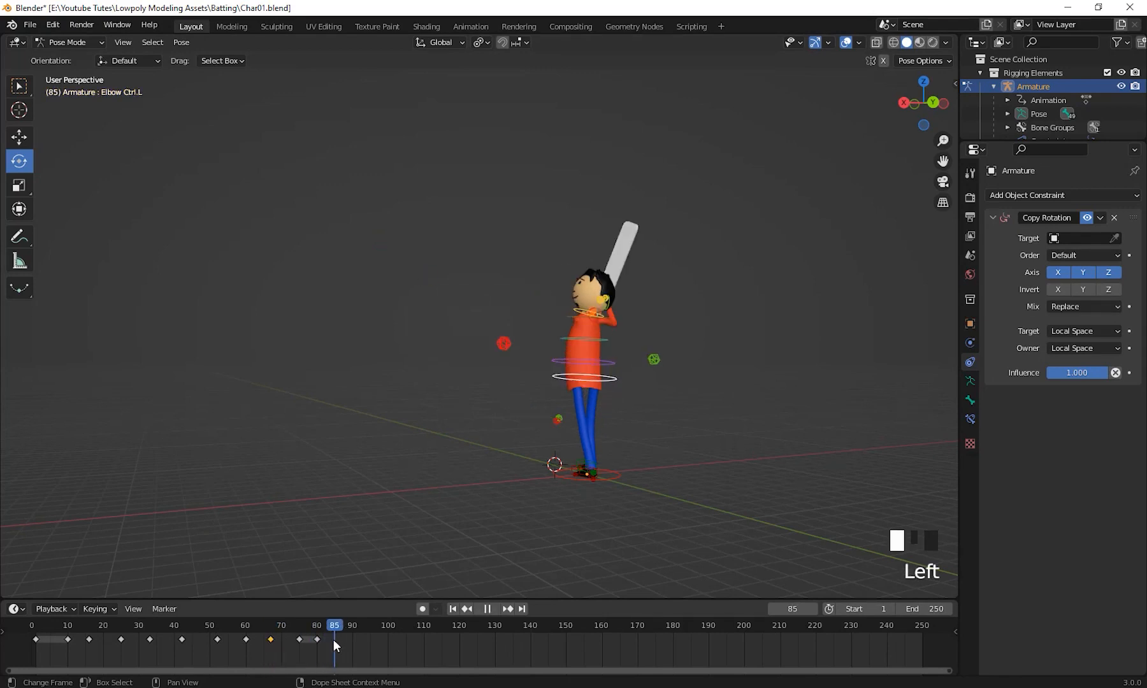
{"action": "key", "text": "Escape"}
{"action": "right_click", "coordinate": [334, 626]}
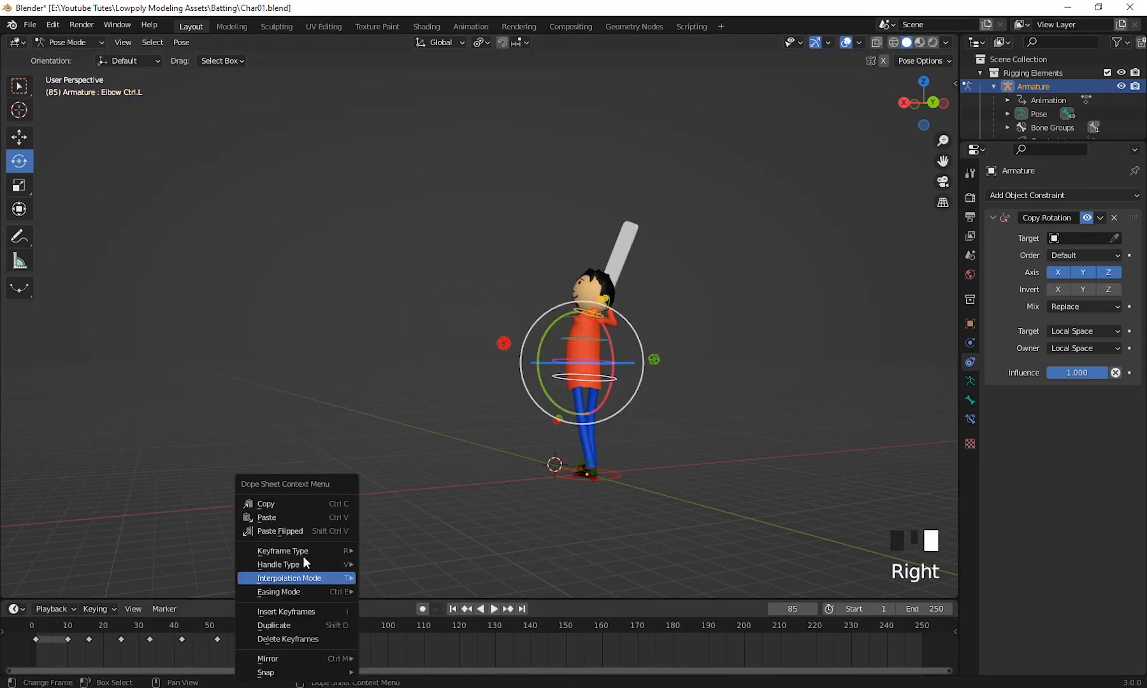
{"action": "left_click", "coordinate": [283, 516]}
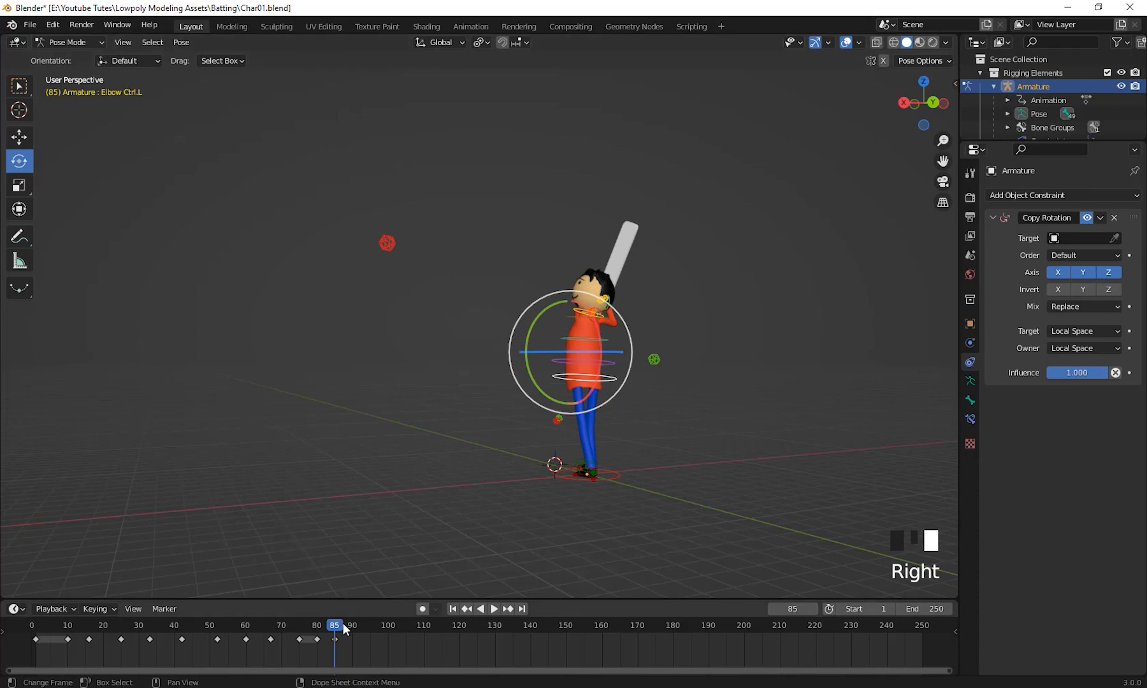
Step: Scrub back to frame 76 and undo the keyframe paste at frame 85
{"action": "left_click_drag", "start_coordinate": [330, 625], "coordinate": [302, 635]}
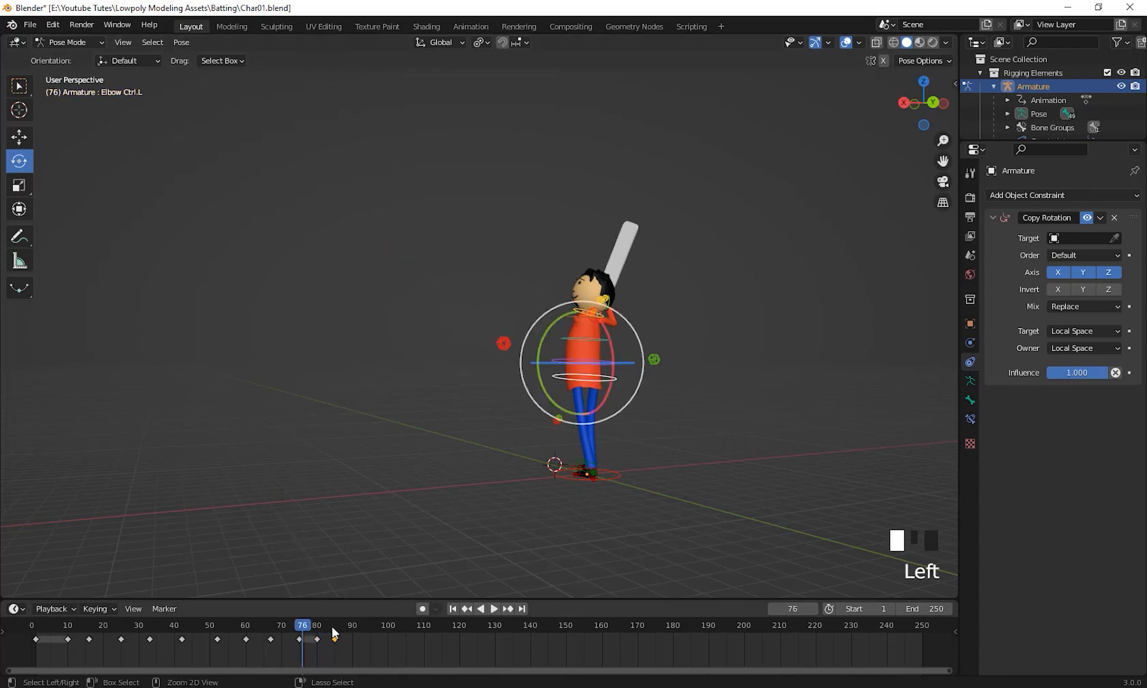
{"action": "key", "text": "ctrl+z"}
{"action": "key", "text": "ctrl+z"}
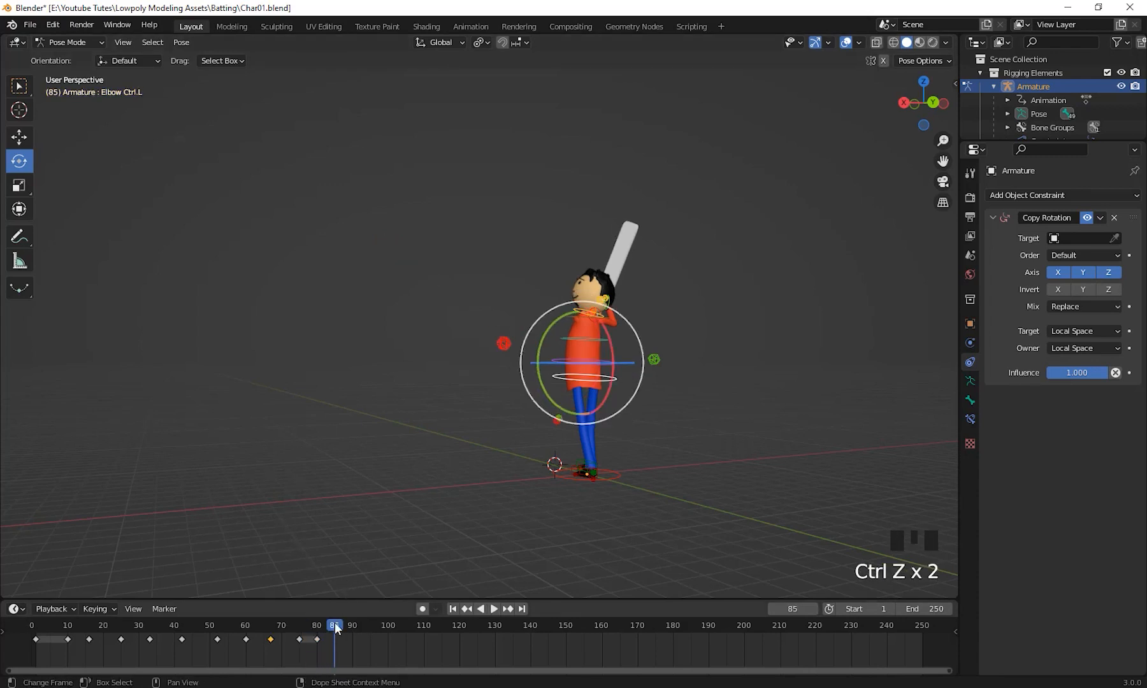
Step: Select the body controls at frame 67, copy their keyframes and paste them at frame 85
{"action": "left_click_drag", "start_coordinate": [332, 630], "coordinate": [270, 640]}
{"action": "middle_click_drag", "start_coordinate": [469, 459], "coordinate": [504, 481]}
{"action": "scroll", "coordinate": [554, 435], "scroll_direction": "up", "scroll_amount": 2}
{"action": "mouse_move", "coordinate": [283, 627]}
{"action": "left_mouse_down"}
{"action": "mouse_move", "coordinate": [320, 636]}
{"action": "mouse_move", "coordinate": [242, 646]}
{"action": "mouse_move", "coordinate": [268, 644]}
{"action": "left_mouse_up"}
{"action": "middle_click_drag", "start_coordinate": [732, 373], "coordinate": [632, 352]}
{"action": "middle_click_drag", "start_coordinate": [622, 454], "coordinate": [690, 389], "text": "shift"}
{"action": "left_click_drag", "start_coordinate": [692, 390], "coordinate": [690, 388]}
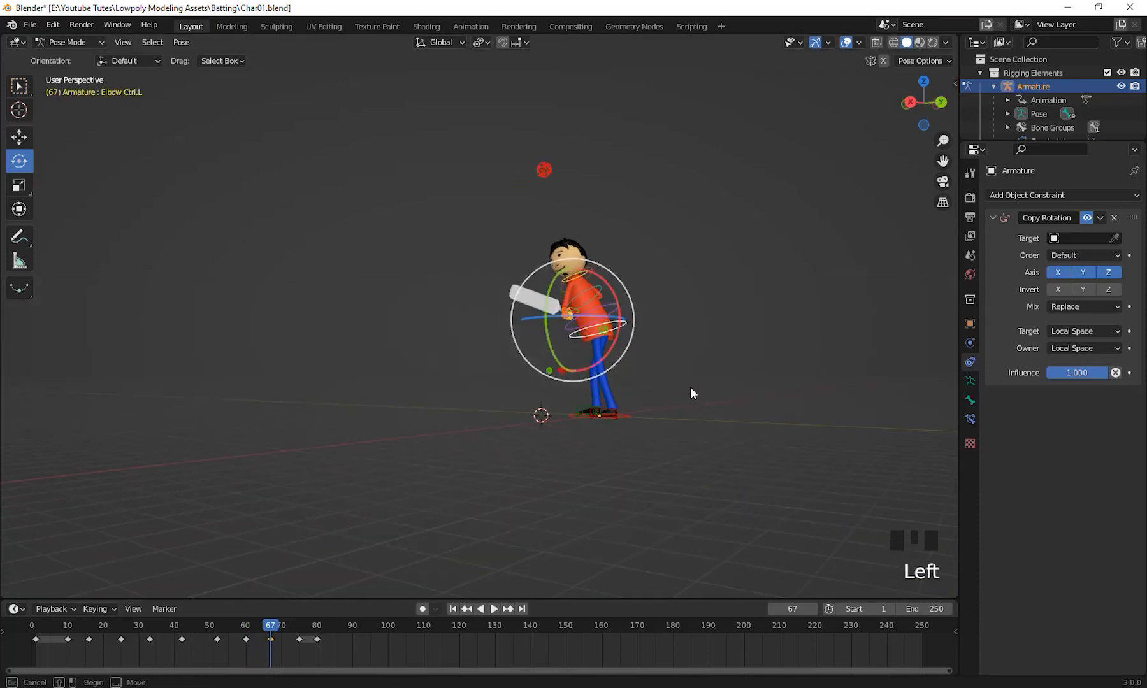
{"action": "left_click_drag", "start_coordinate": [421, 114], "coordinate": [733, 384]}
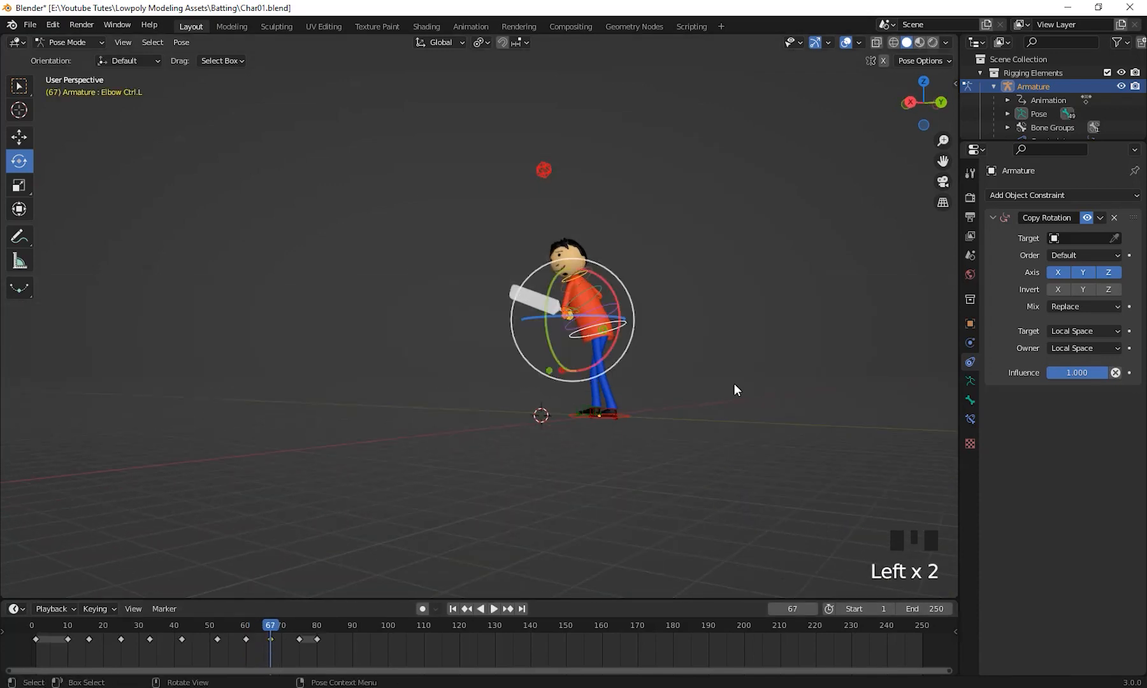
{"action": "middle_click_drag", "start_coordinate": [734, 390], "coordinate": [327, 589]}
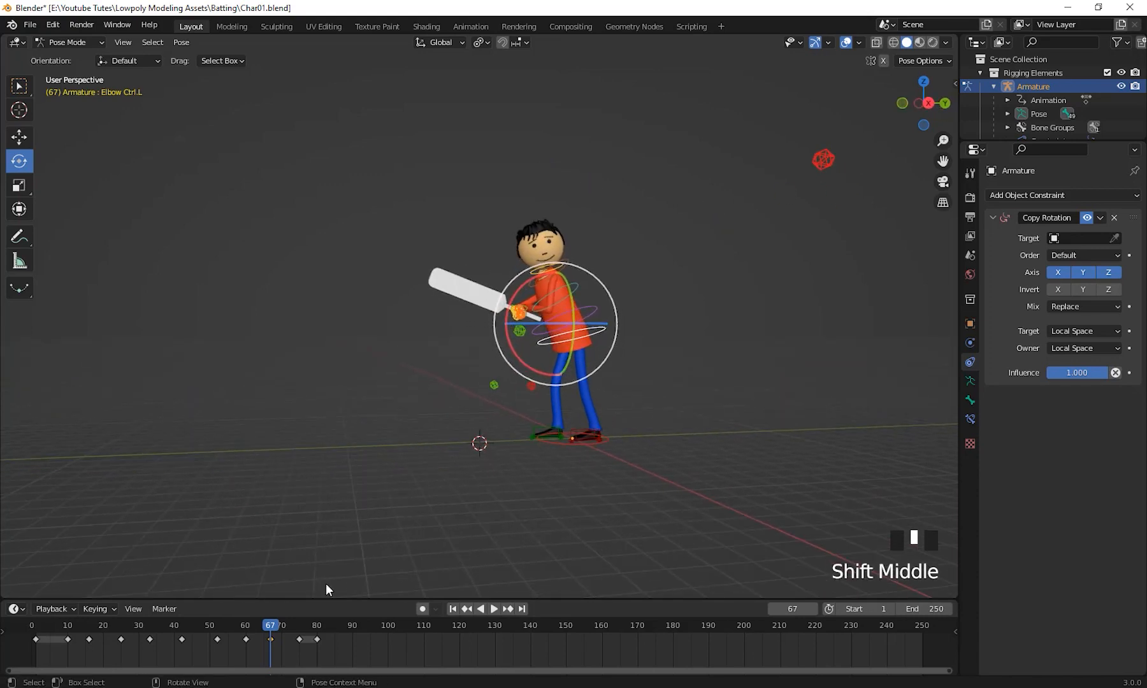
{"action": "right_click_drag", "start_coordinate": [271, 625], "coordinate": [227, 498]}
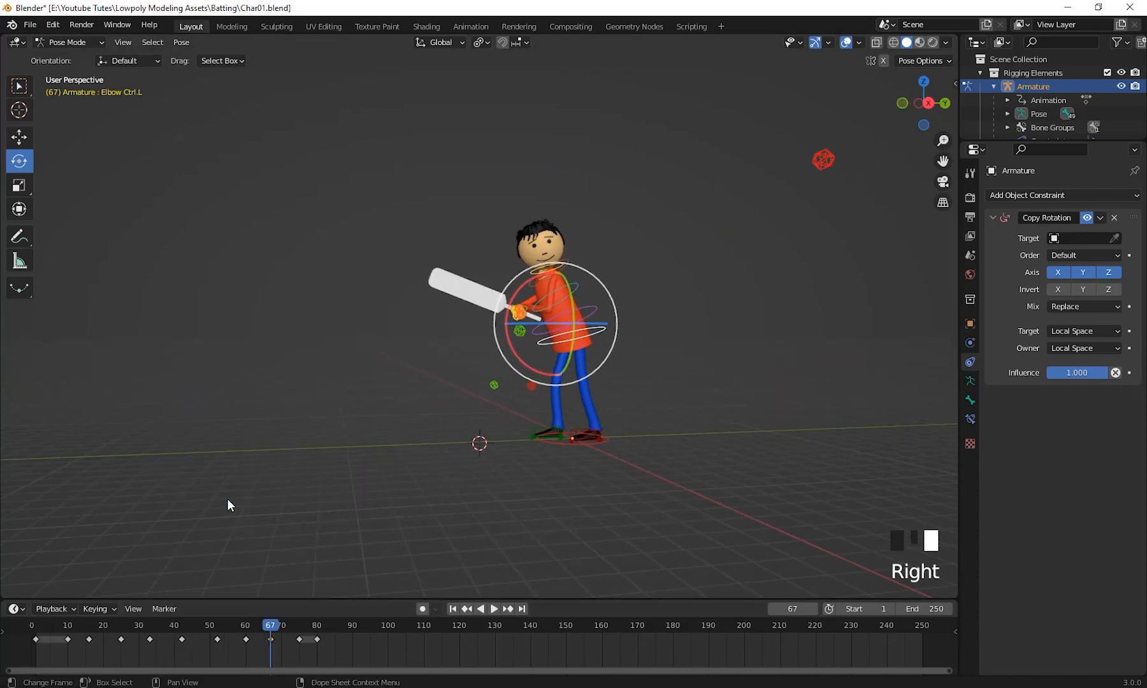
{"action": "left_click_drag", "start_coordinate": [275, 627], "coordinate": [336, 642]}
{"action": "right_click", "coordinate": [335, 642]}
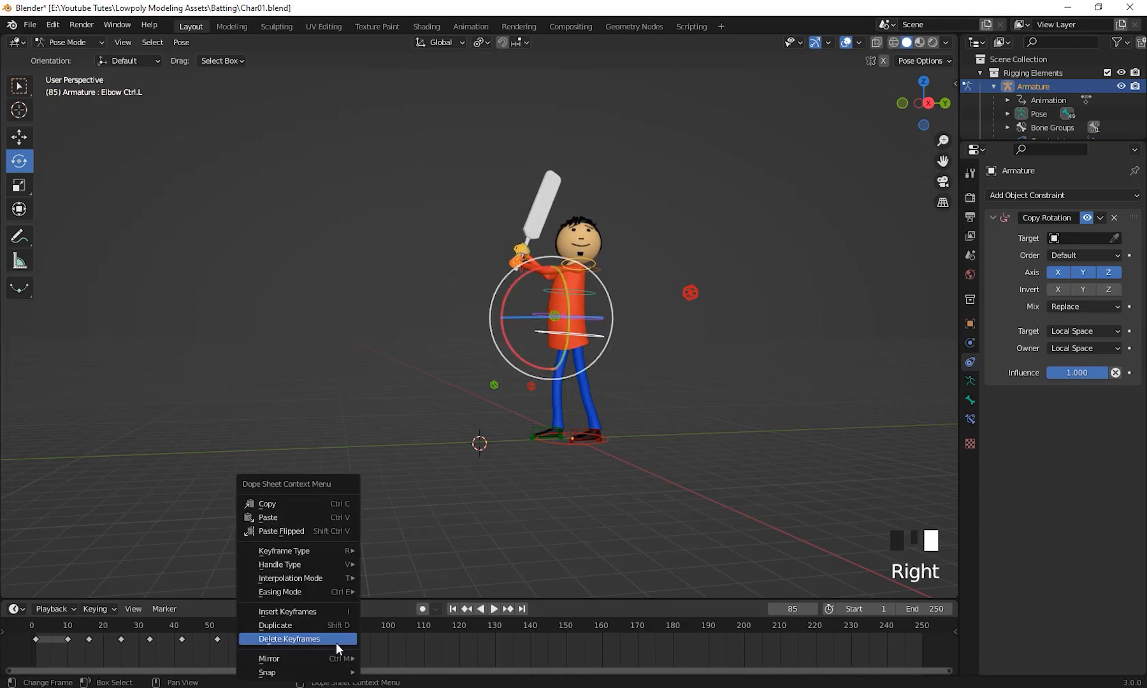
{"action": "left_click", "coordinate": [287, 515]}
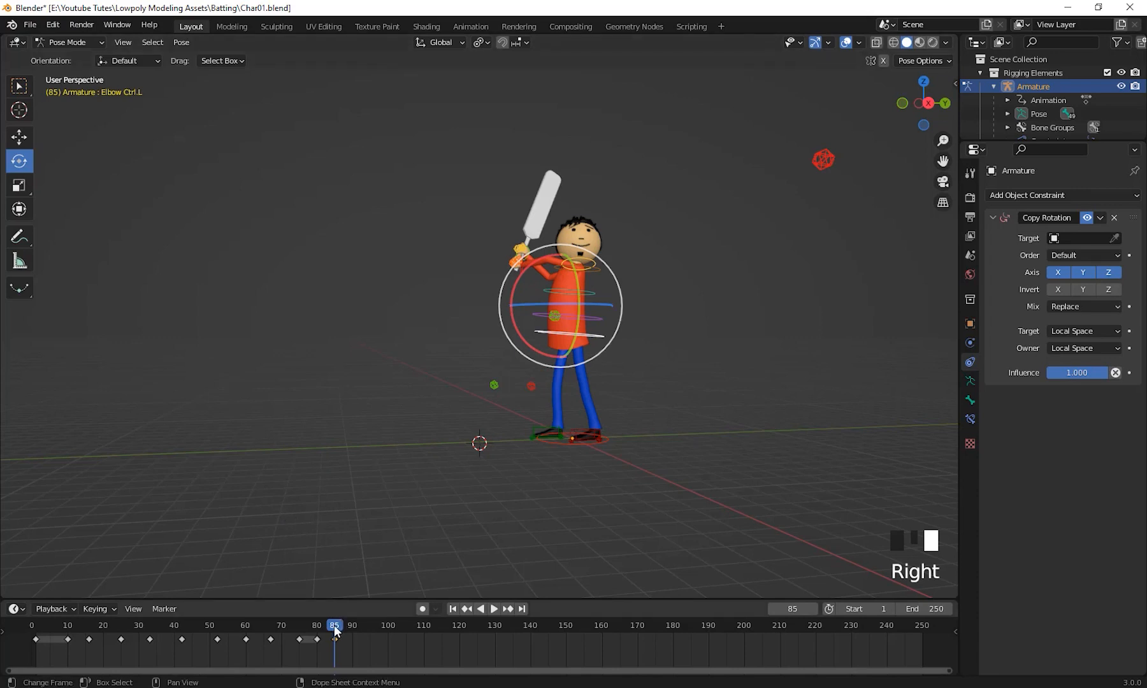
Step: Scrub back from frame 85 and undo the repeated keyframe paste
{"action": "left_click_drag", "start_coordinate": [335, 629], "coordinate": [259, 636]}
{"action": "key", "text": "ctrl+z"}
{"action": "key", "text": "ctrl+z"}
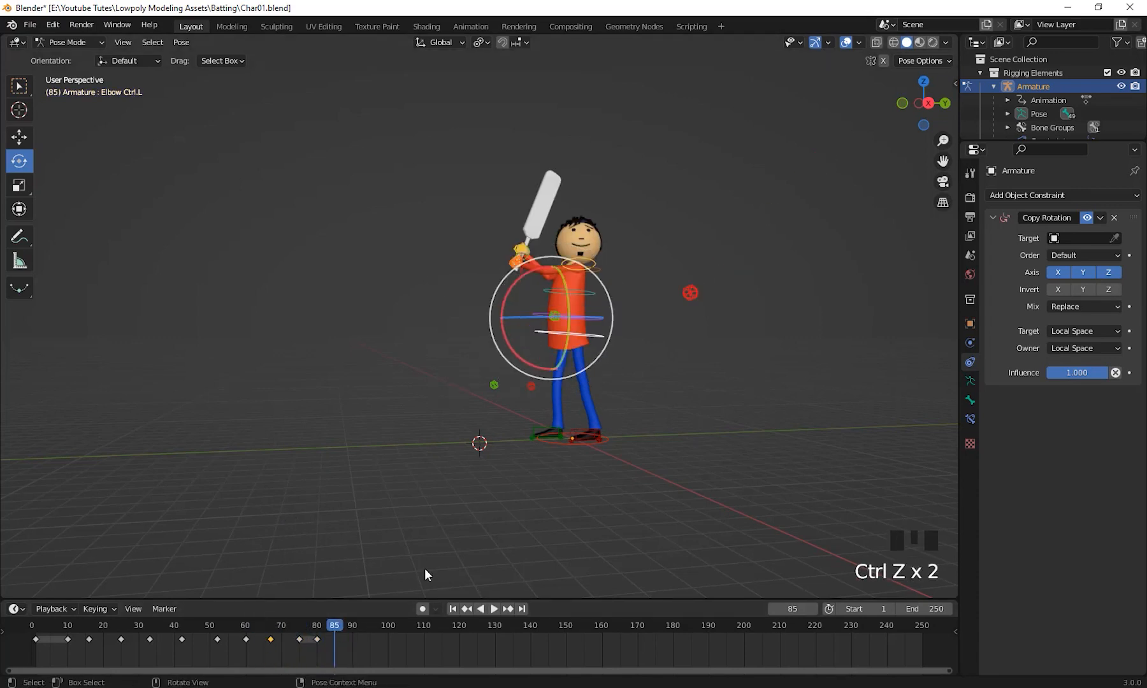
Step: Reselect the body controls at frame 67, try their copied keyframes at frame 85 once more, and undo the paste
{"action": "middle_click_drag", "start_coordinate": [425, 574], "coordinate": [518, 518]}
{"action": "left_click", "coordinate": [270, 645]}
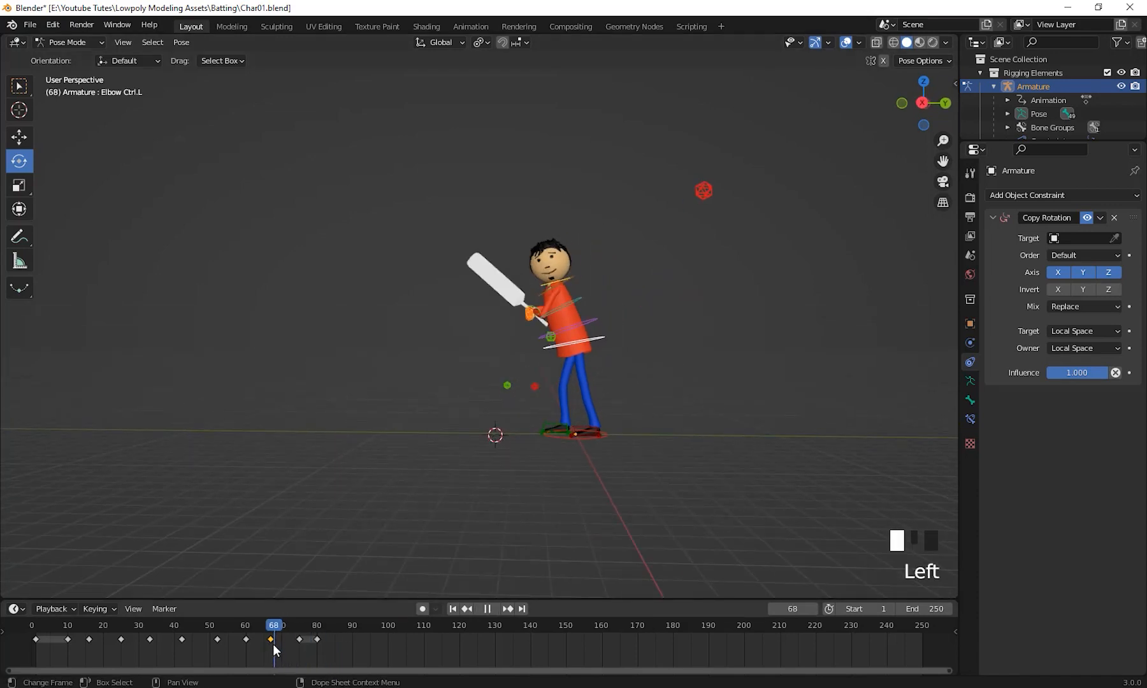
{"action": "left_click", "coordinate": [713, 382]}
{"action": "left_click_drag", "start_coordinate": [314, 100], "coordinate": [789, 400]}
{"action": "middle_click_drag", "start_coordinate": [600, 462], "coordinate": [592, 468]}
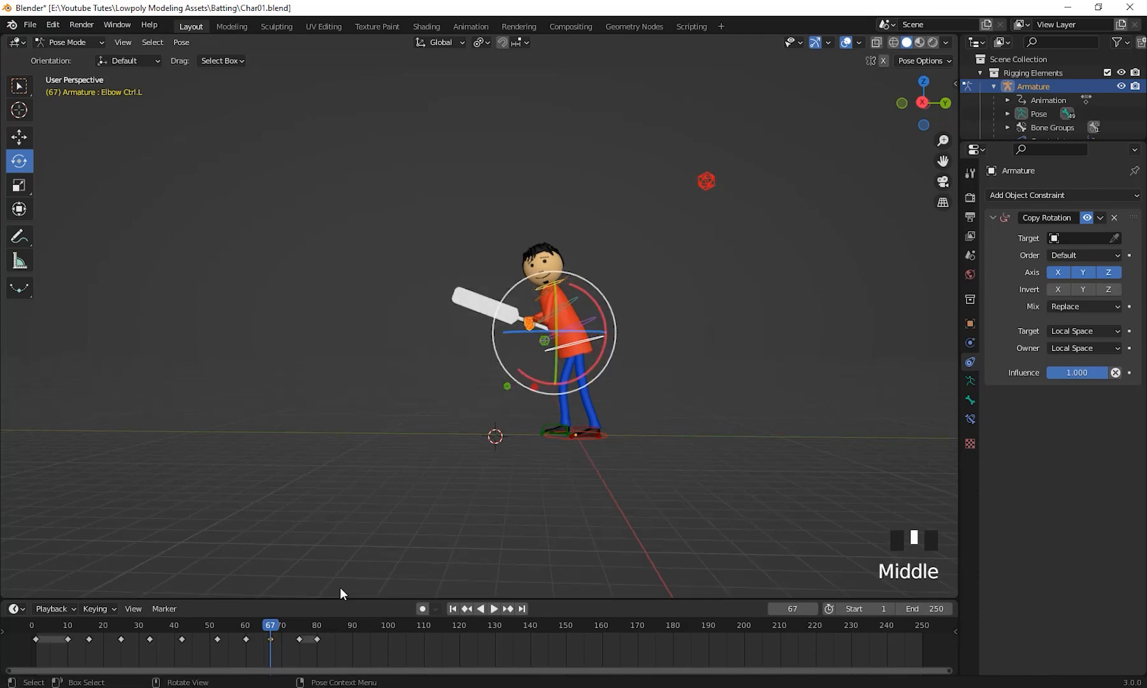
{"action": "right_click", "coordinate": [273, 625]}
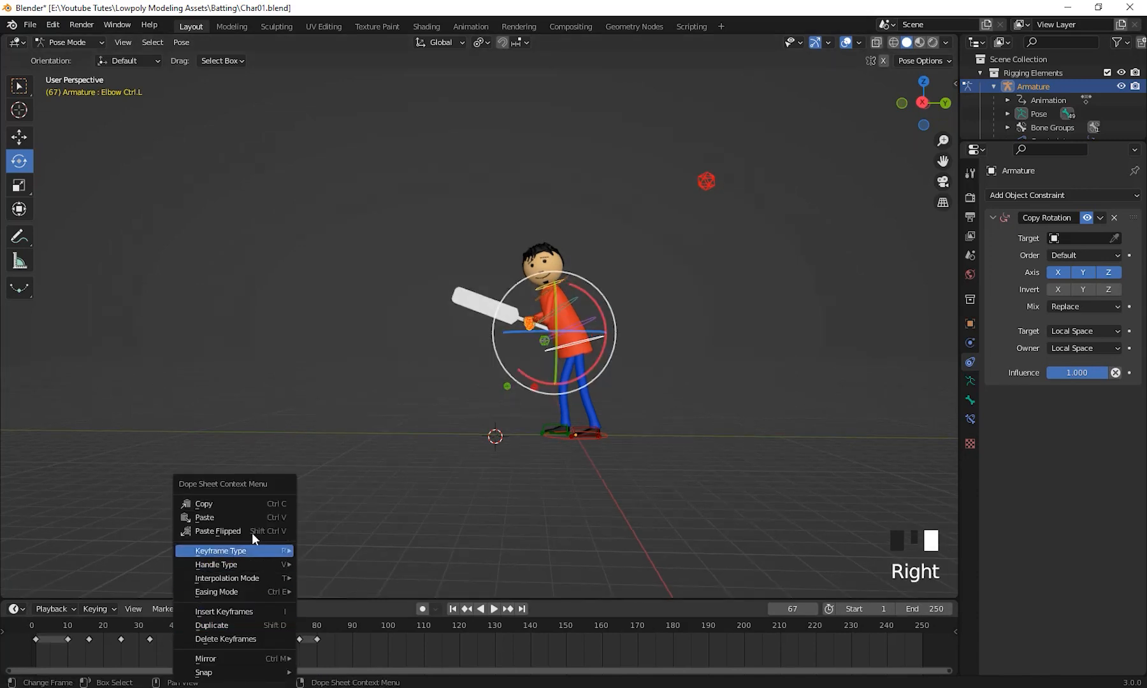
{"action": "left_click", "coordinate": [236, 504]}
{"action": "left_click_drag", "start_coordinate": [274, 639], "coordinate": [335, 649]}
{"action": "right_click", "coordinate": [299, 639]}
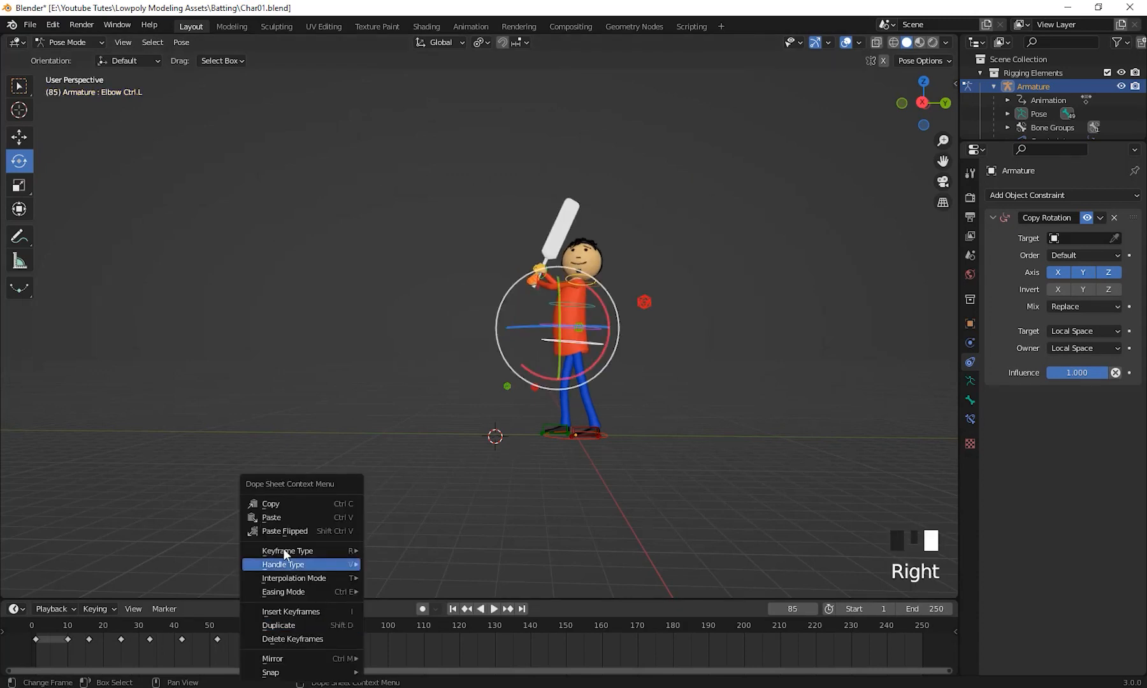
{"action": "left_click", "coordinate": [279, 517]}
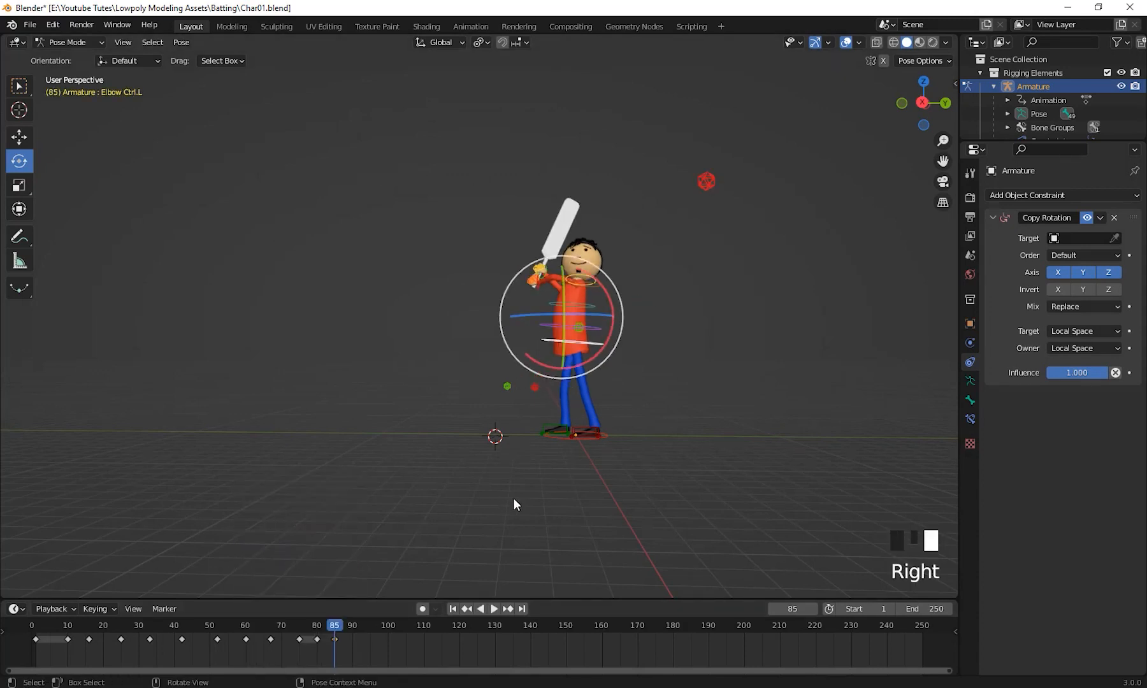
{"action": "key", "text": "ctrl+z"}
{"action": "key", "text": "ctrl+z"}
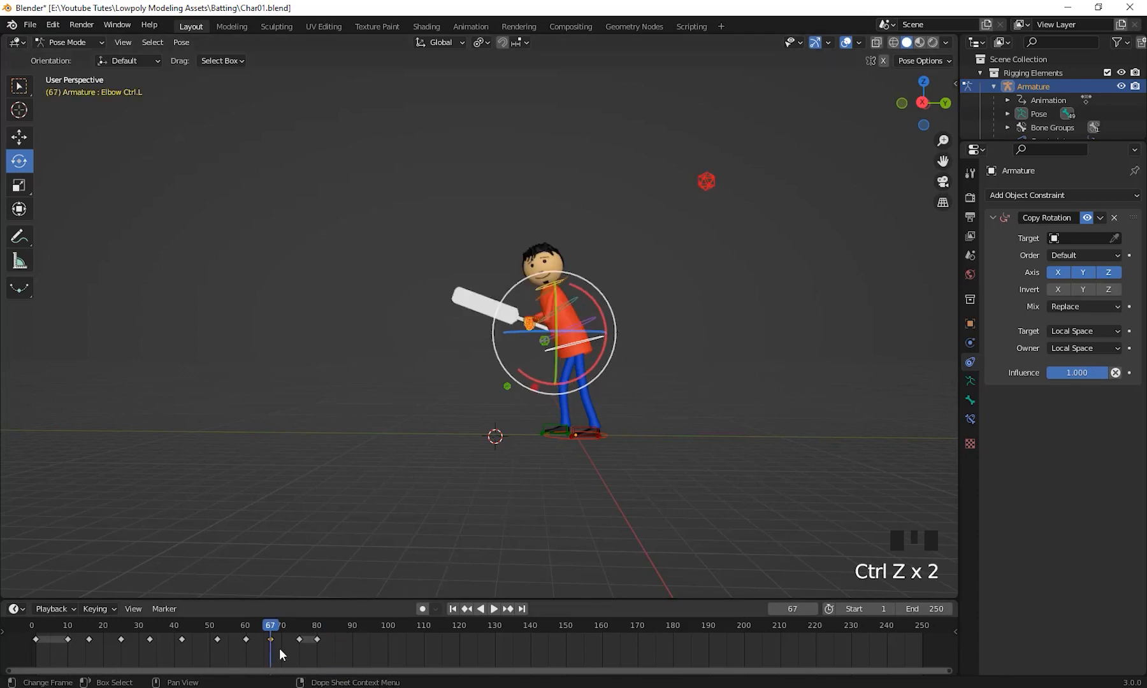
Step: Copy the frame 60 keyframes of the selected body controls and paste them at frame 85
{"action": "left_click_drag", "start_coordinate": [271, 631], "coordinate": [245, 639]}
{"action": "left_click", "coordinate": [245, 639]}
{"action": "right_click", "coordinate": [245, 639]}
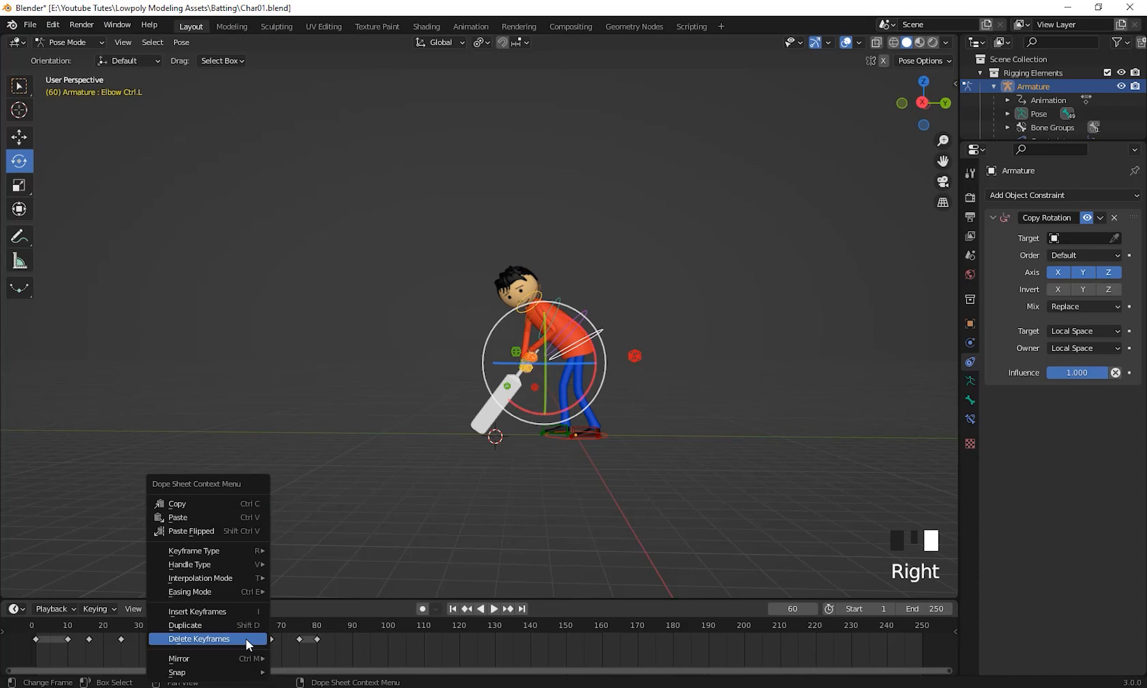
{"action": "left_click", "coordinate": [194, 503]}
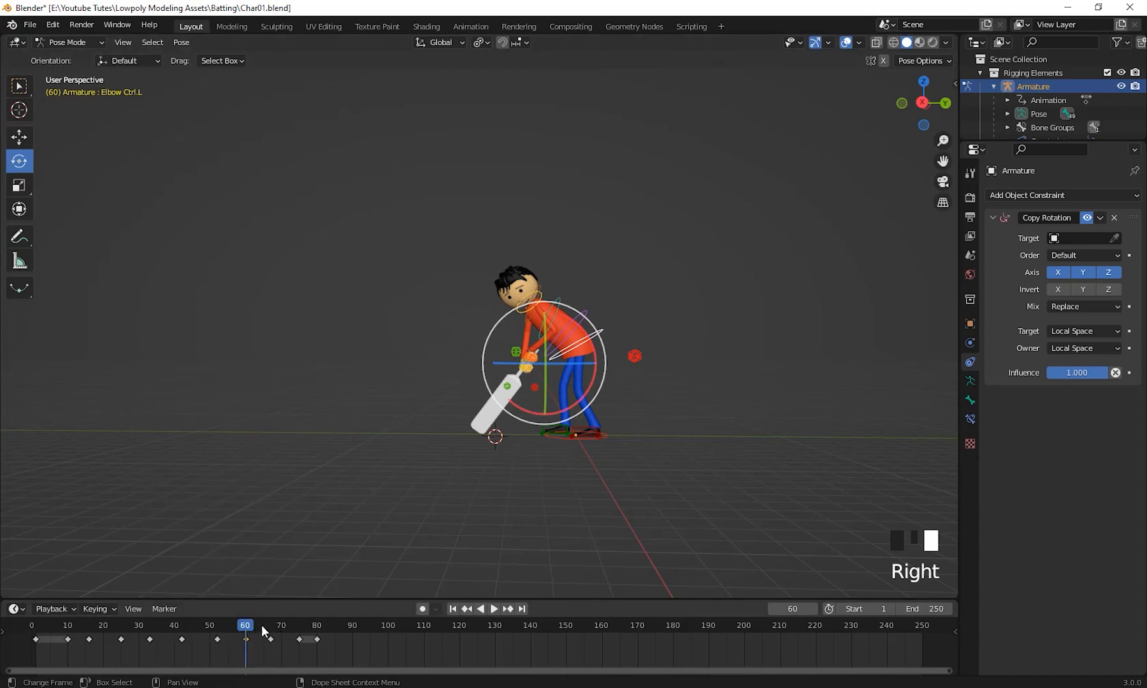
{"action": "left_click_drag", "start_coordinate": [262, 626], "coordinate": [335, 644]}
{"action": "right_click", "coordinate": [335, 644]}
{"action": "mouse_move", "coordinate": [338, 628]}
{"action": "left_mouse_down"}
{"action": "mouse_move", "coordinate": [183, 636]}
{"action": "mouse_move", "coordinate": [335, 649]}
{"action": "left_mouse_up"}
Step: At frame 85, select Hand Ctrl.L and Hand Ctrl.R and move both about 1.13 m along global X
{"action": "middle_click_drag", "start_coordinate": [688, 424], "coordinate": [765, 441]}
{"action": "scroll", "coordinate": [666, 444], "scroll_direction": "up", "scroll_amount": 1}
{"action": "scroll", "coordinate": [665, 446], "scroll_direction": "up", "scroll_amount": 1}
{"action": "middle_click_drag", "start_coordinate": [653, 461], "coordinate": [651, 484], "text": "shift"}
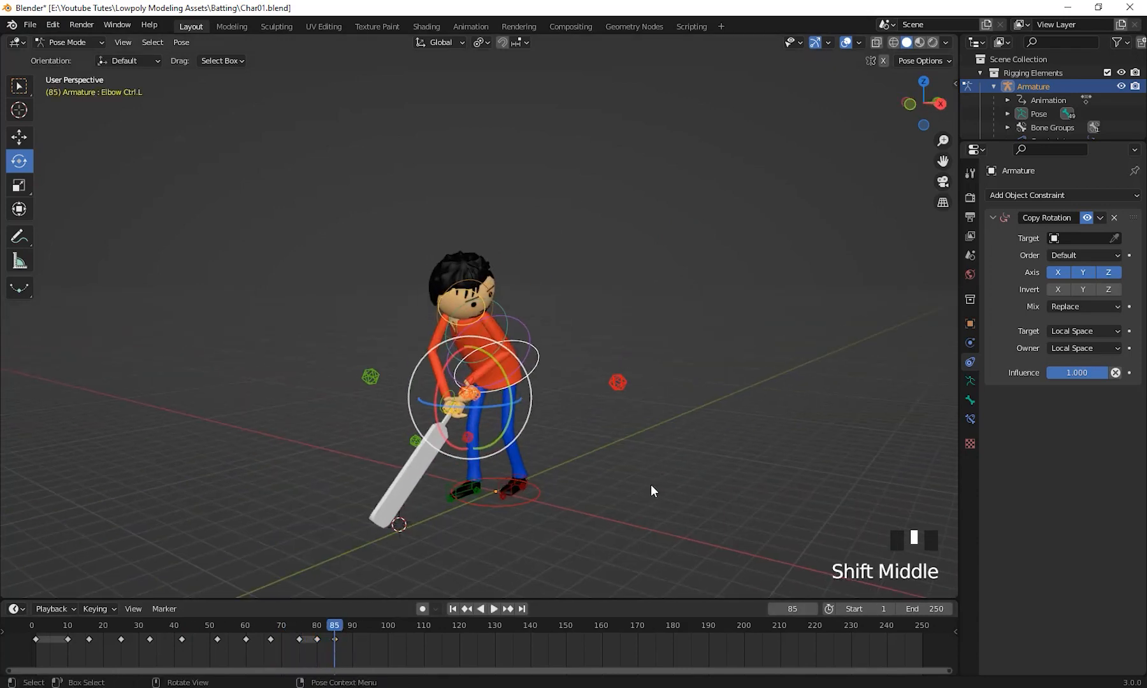
{"action": "scroll", "coordinate": [612, 485], "scroll_direction": "up", "scroll_amount": 2}
{"action": "middle_click_drag", "start_coordinate": [529, 488], "coordinate": [561, 438], "text": "shift"}
{"action": "middle_click_drag", "start_coordinate": [631, 431], "coordinate": [697, 423]}
{"action": "left_click", "coordinate": [697, 423]}
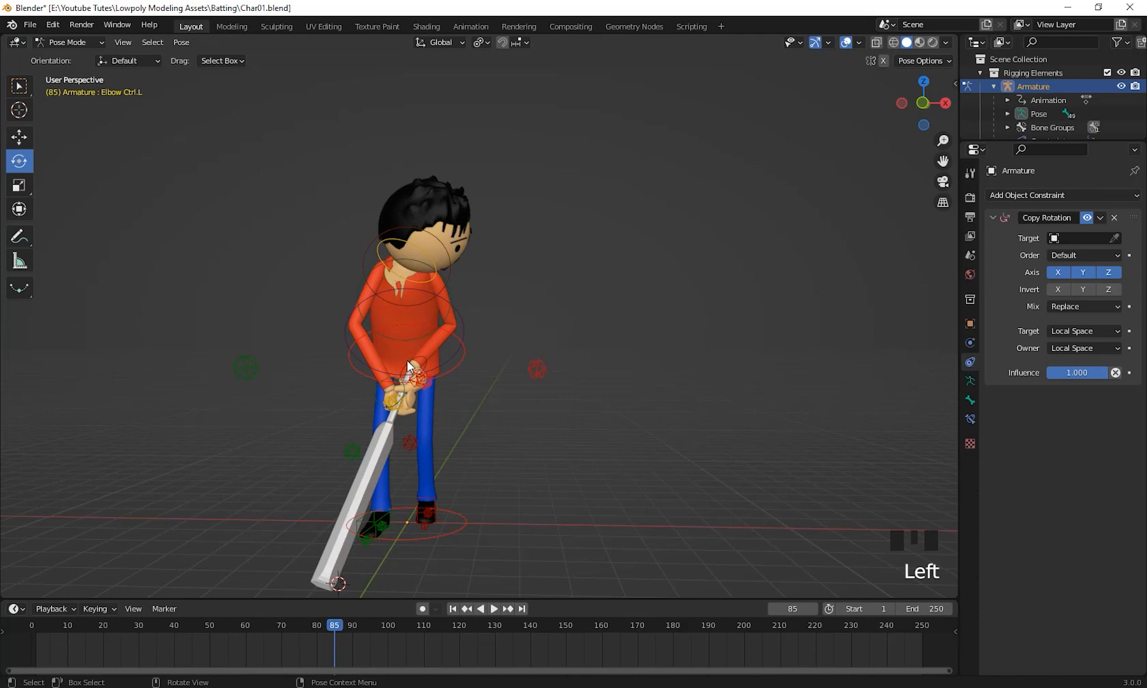
{"action": "left_click", "coordinate": [407, 361]}
{"action": "left_click", "coordinate": [20, 135]}
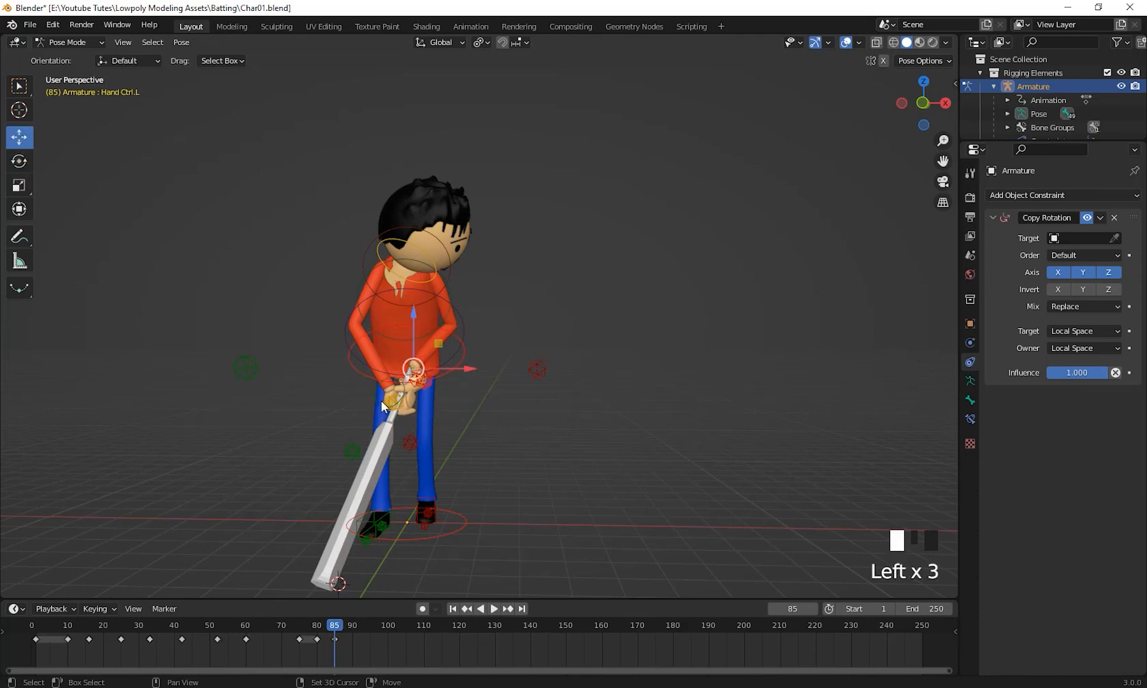
{"action": "left_click", "coordinate": [418, 380], "text": "shift"}
{"action": "left_click_drag", "start_coordinate": [456, 380], "coordinate": [517, 362]}
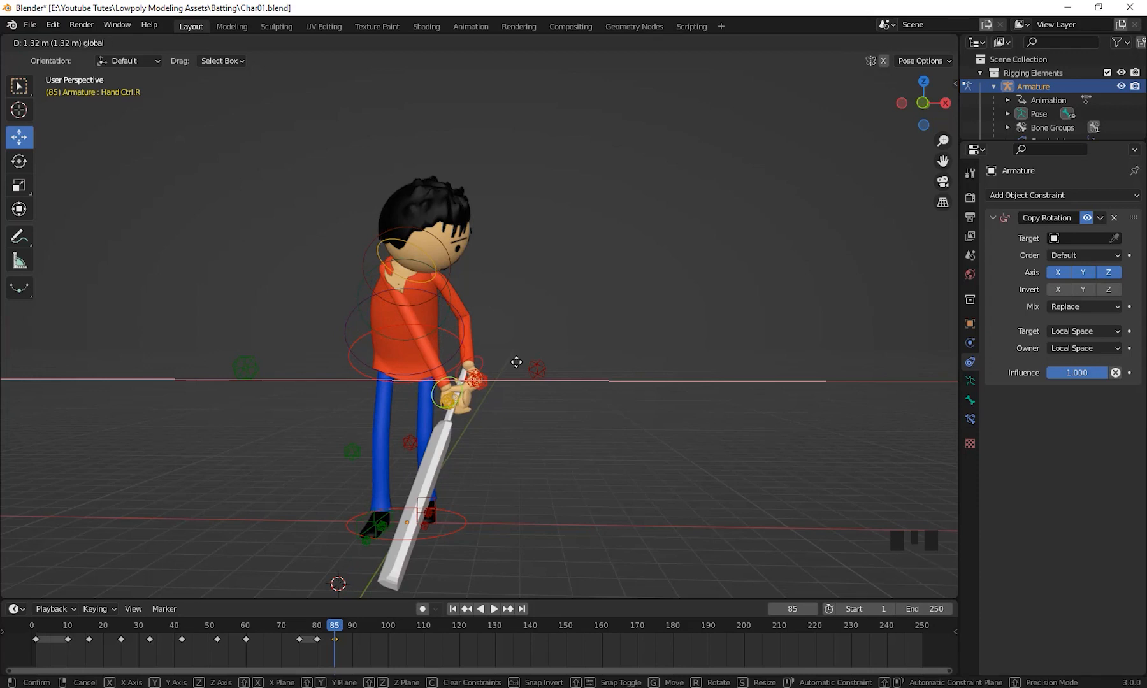
{"action": "left_click_drag", "start_coordinate": [516, 362], "coordinate": [506, 363]}
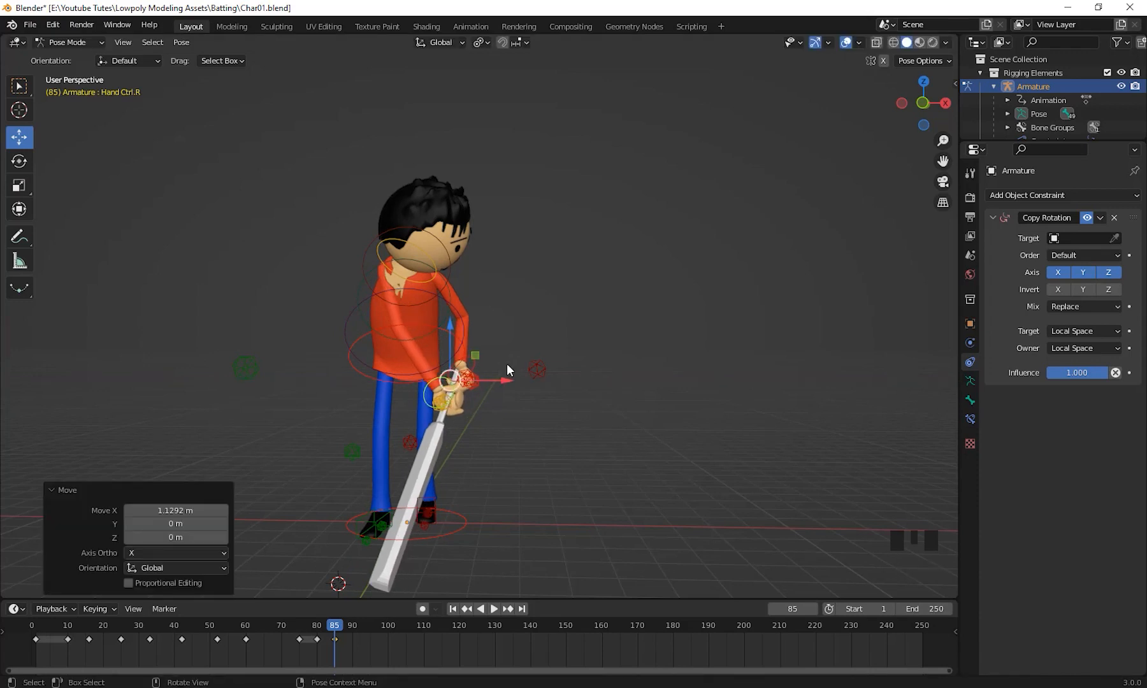
Step: Rotate Hip Ctrl about 21.7° around the global Z axis at frame 85
{"action": "middle_click_drag", "start_coordinate": [507, 363], "coordinate": [480, 369], "text": "shift"}
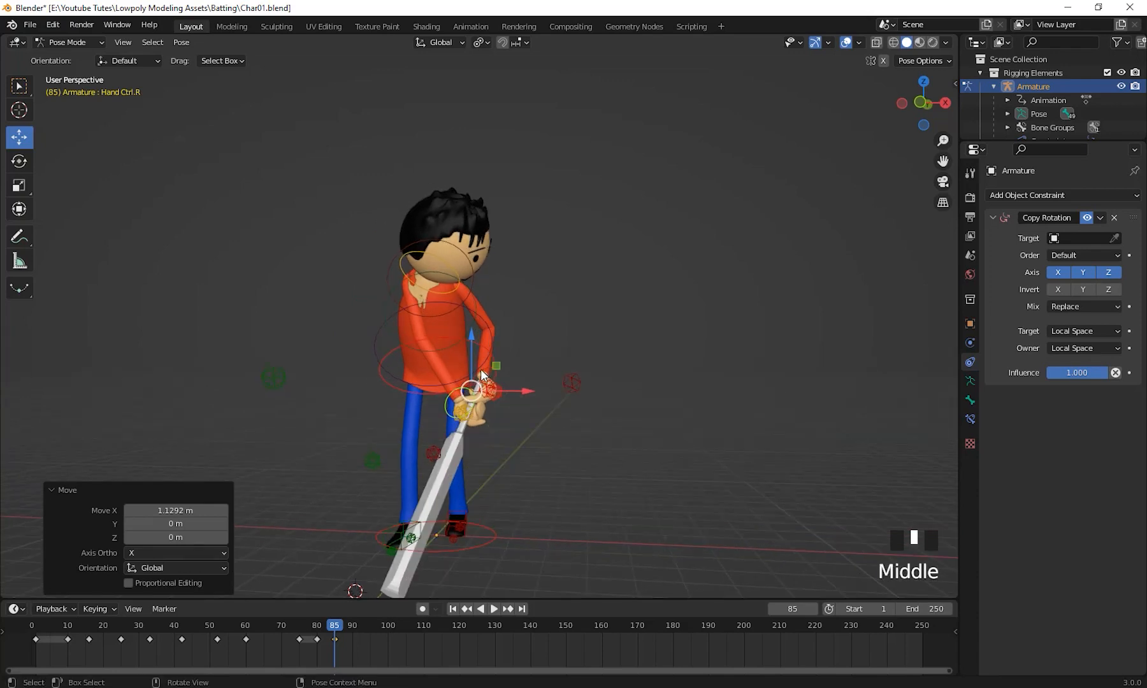
{"action": "left_click", "coordinate": [397, 390]}
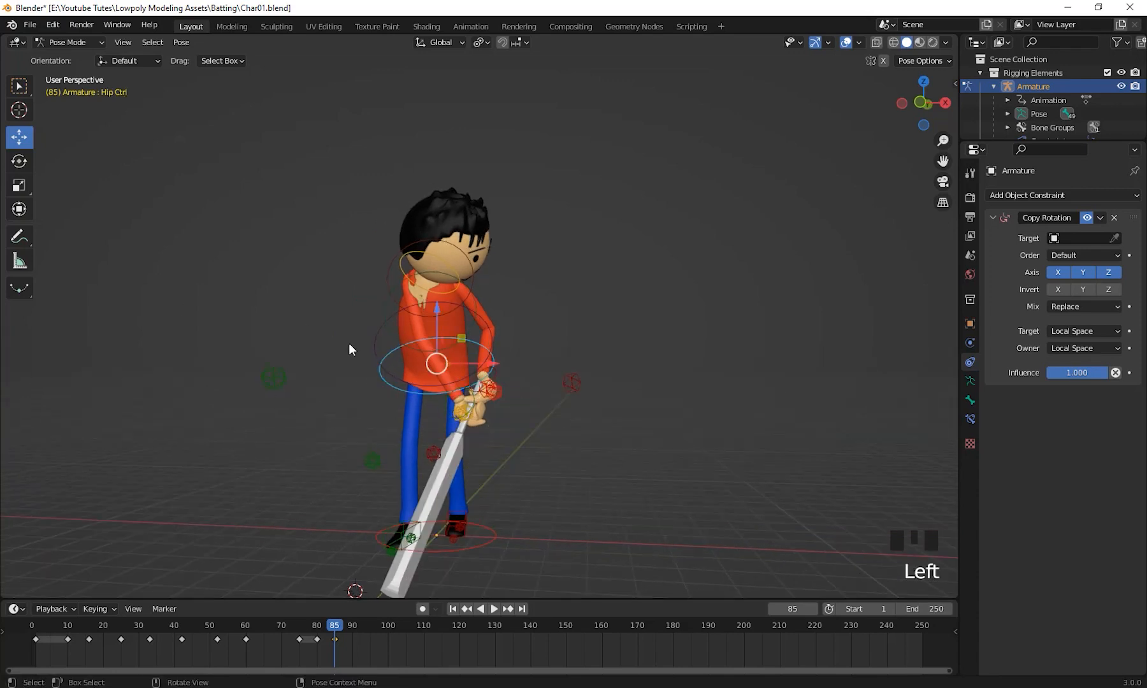
{"action": "left_click", "coordinate": [21, 164]}
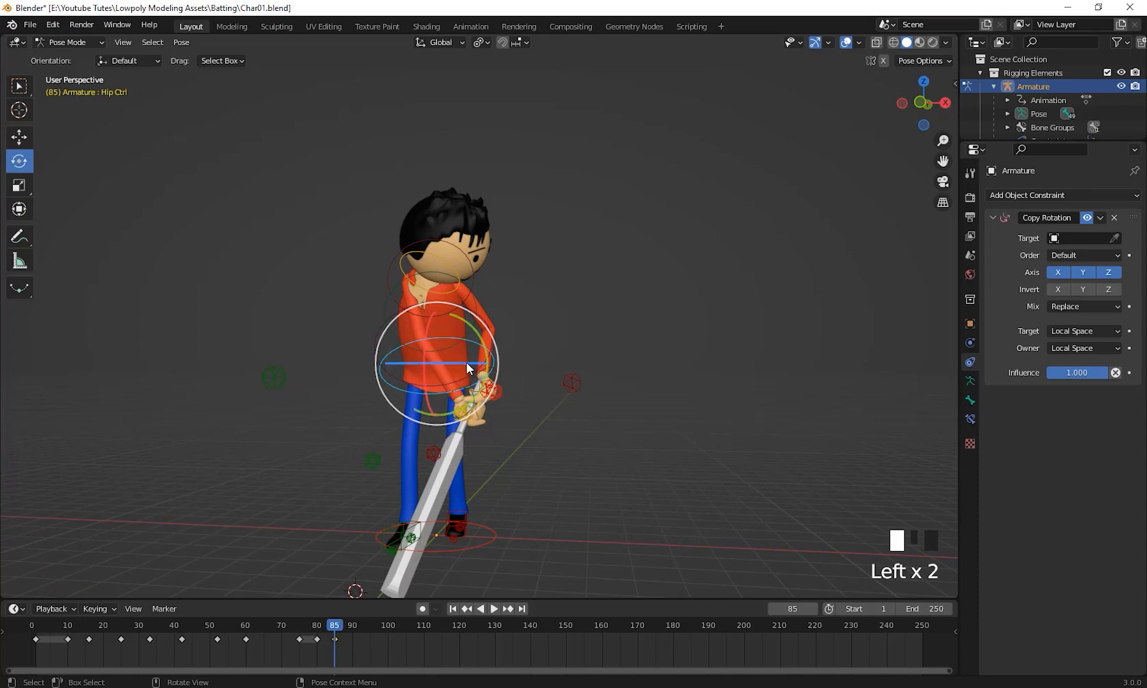
{"action": "left_click_drag", "start_coordinate": [474, 361], "coordinate": [507, 387]}
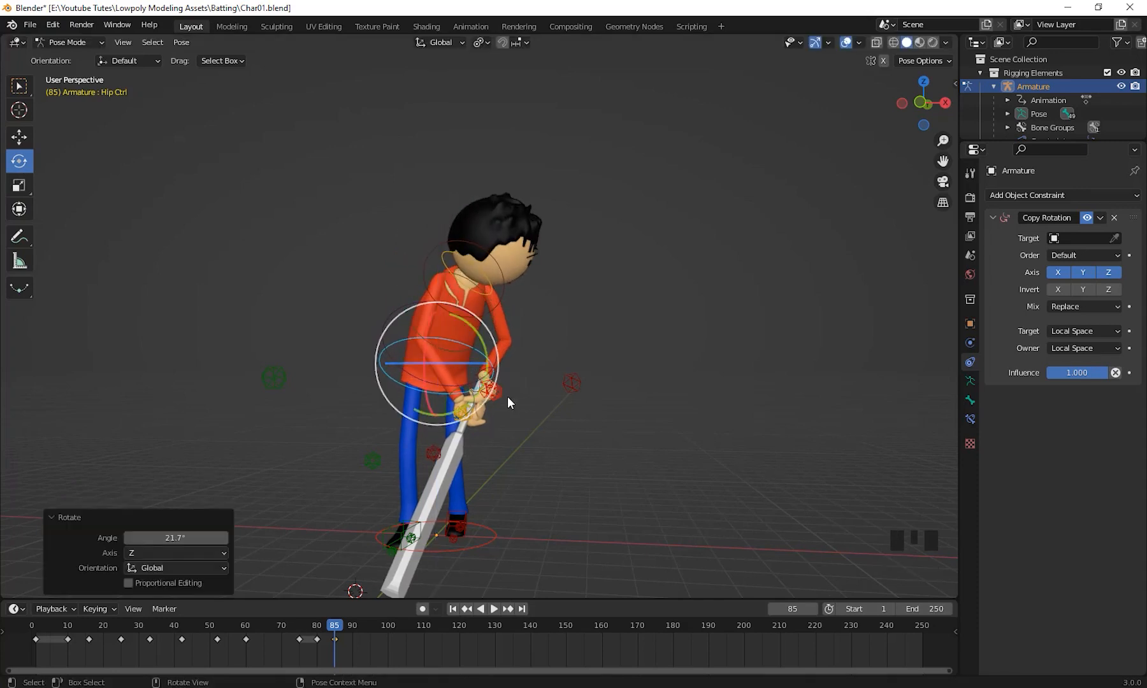
Step: Select all the body controls and insert a keyframe for the adjusted pose at frame 85
{"action": "middle_click_drag", "start_coordinate": [382, 573], "coordinate": [611, 483]}
{"action": "scroll", "coordinate": [611, 484], "scroll_direction": "down", "scroll_amount": 2}
{"action": "scroll", "coordinate": [610, 483], "scroll_direction": "down", "scroll_amount": 2}
{"action": "middle_click_drag", "start_coordinate": [578, 434], "coordinate": [595, 445], "text": "shift"}
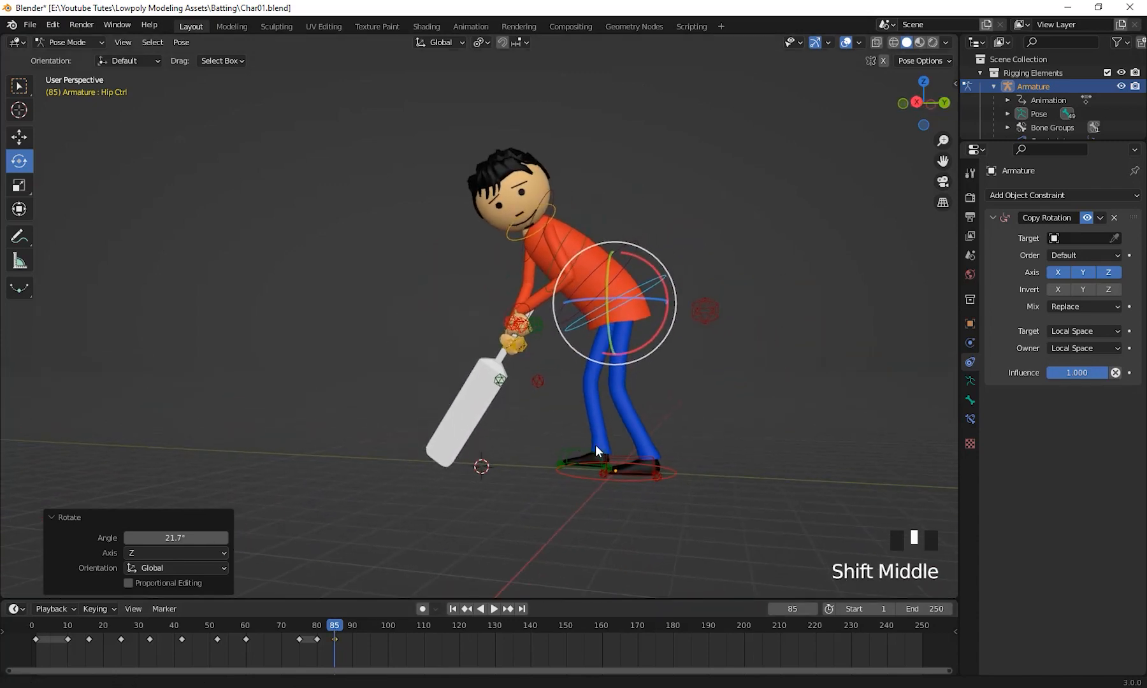
{"action": "left_click_drag", "start_coordinate": [317, 117], "coordinate": [777, 436]}
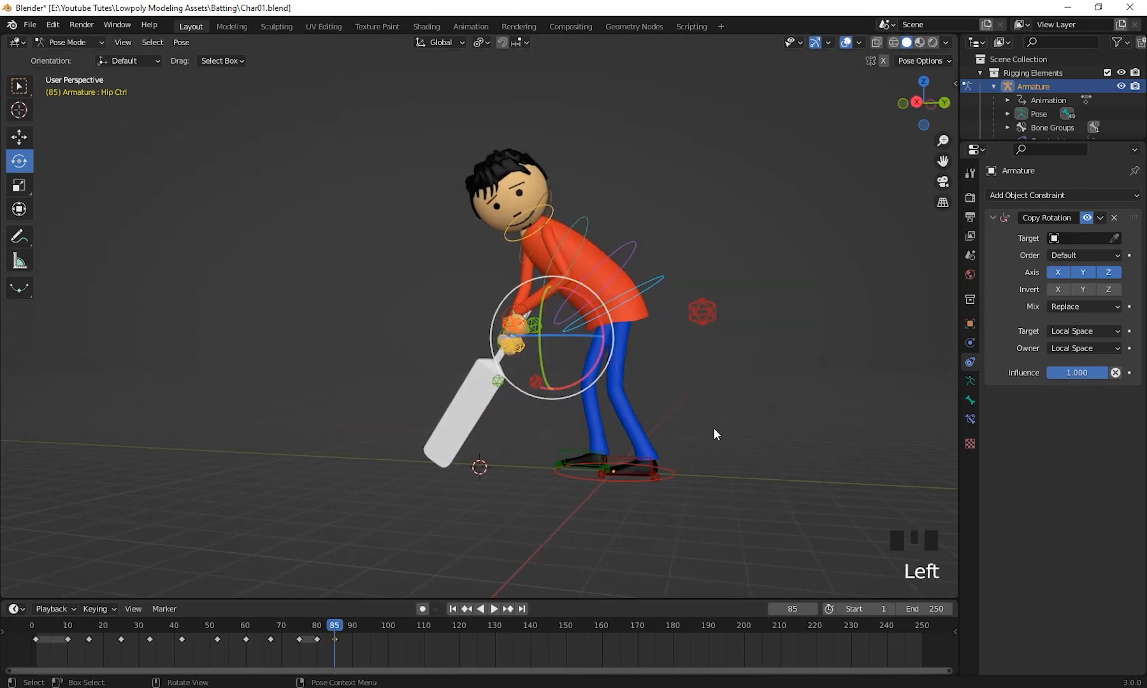
{"action": "middle_click_drag", "start_coordinate": [713, 427], "coordinate": [712, 421]}
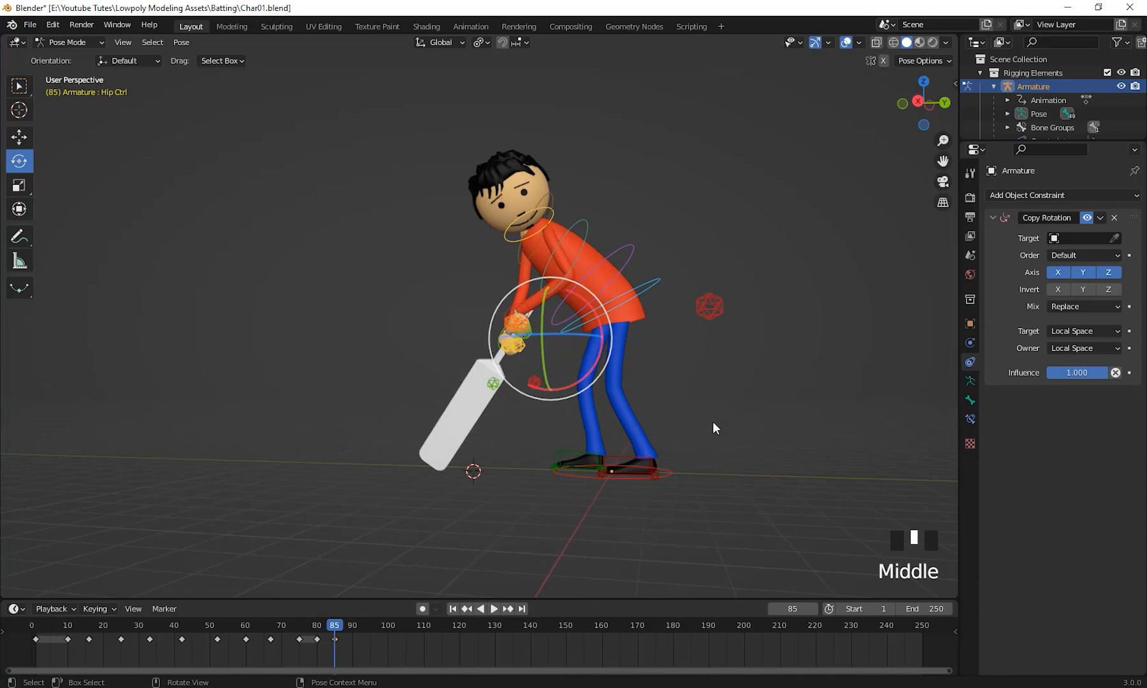
{"action": "key", "text": "i"}
{"action": "left_click", "coordinate": [624, 423]}
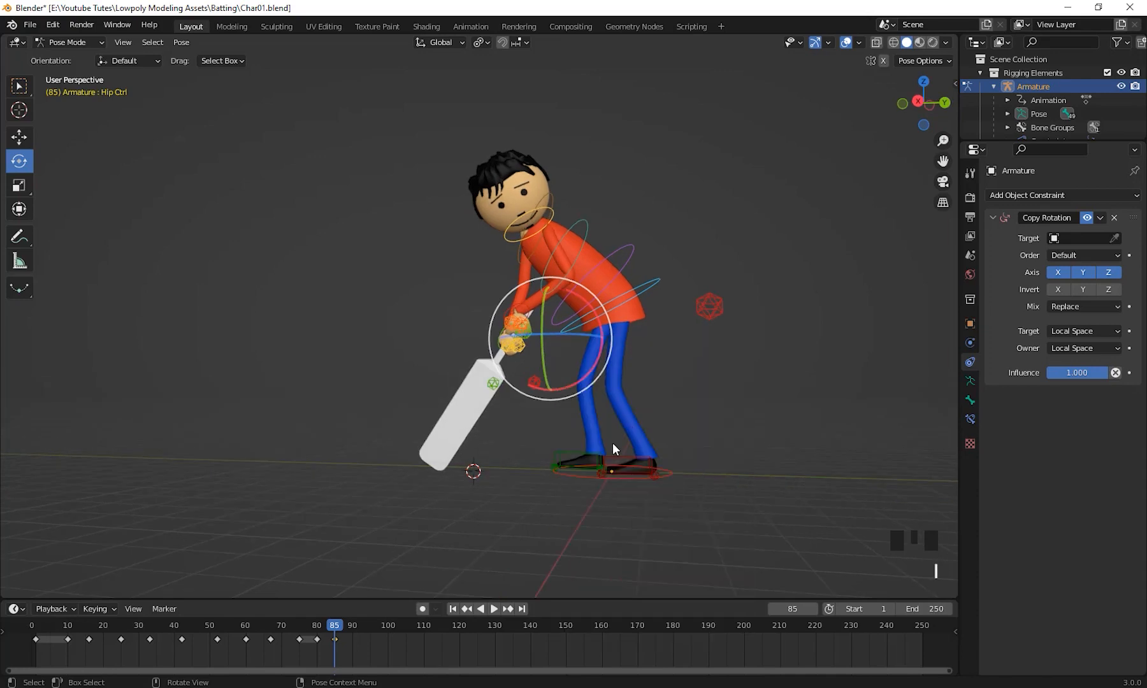
Step: Go to frame 88, select Hand Ctrl.R and set the transform orientation to Local
{"action": "mouse_move", "coordinate": [330, 630]}
{"action": "left_mouse_down"}
{"action": "mouse_move", "coordinate": [302, 631]}
{"action": "mouse_move", "coordinate": [410, 628]}
{"action": "mouse_move", "coordinate": [262, 629]}
{"action": "mouse_move", "coordinate": [345, 626]}
{"action": "mouse_move", "coordinate": [335, 629]}
{"action": "left_mouse_up"}
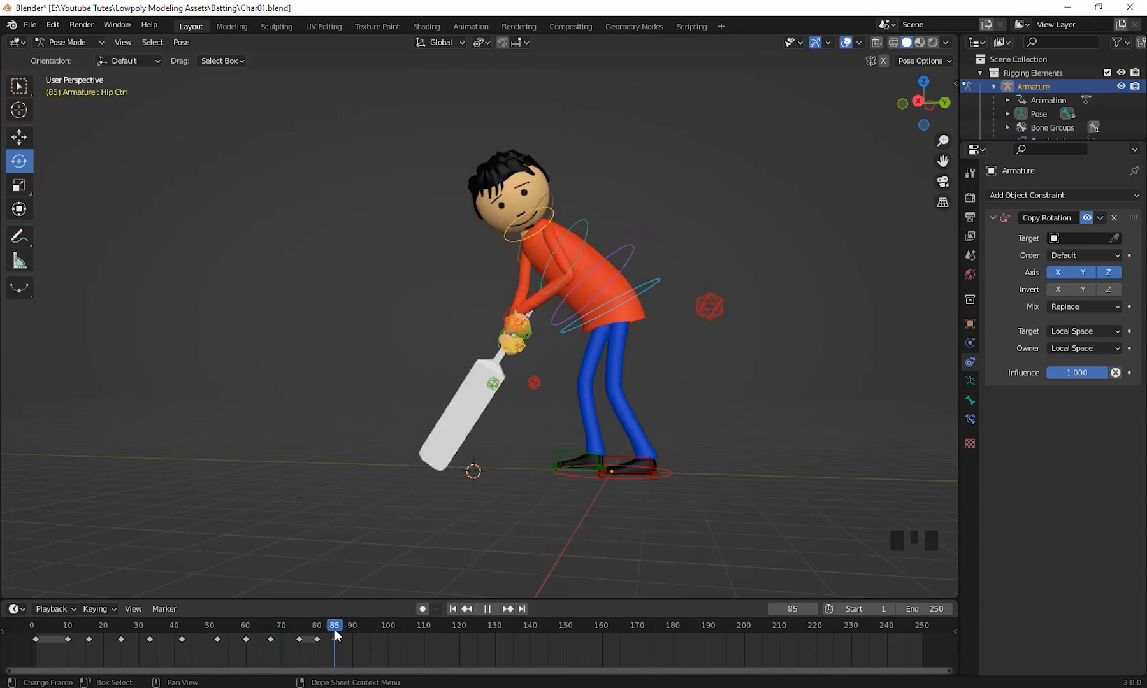
{"action": "middle_click_drag", "start_coordinate": [446, 573], "coordinate": [552, 464]}
{"action": "scroll", "coordinate": [589, 468], "scroll_direction": "up", "scroll_amount": 2}
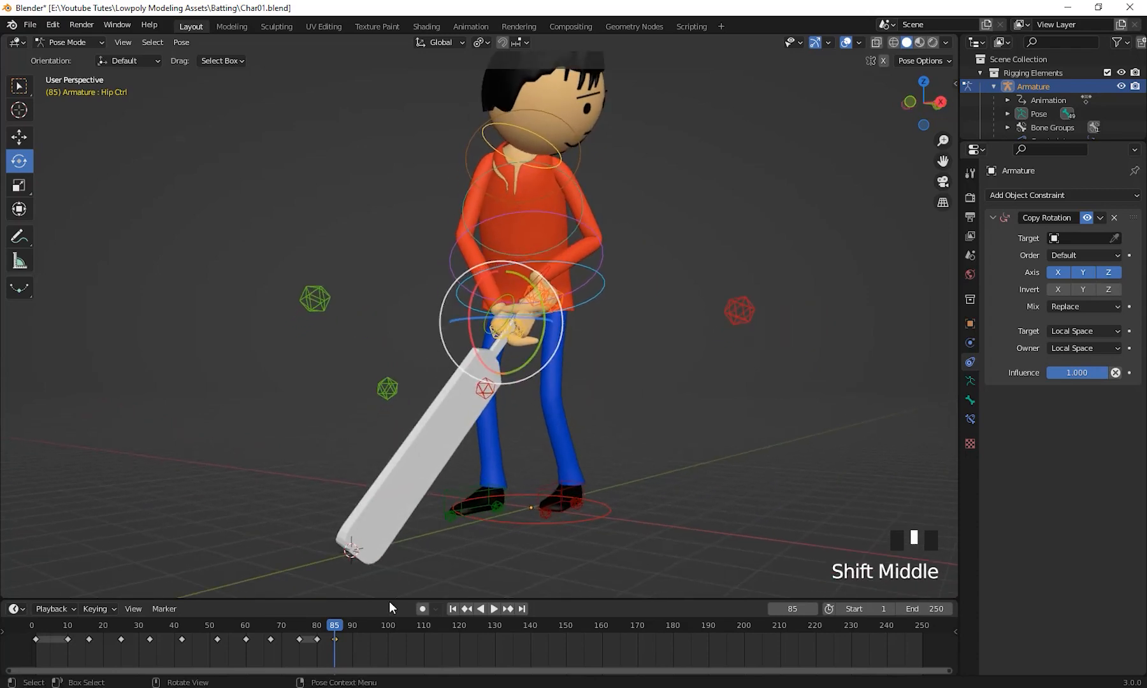
{"action": "left_click_drag", "start_coordinate": [336, 628], "coordinate": [344, 628]}
{"action": "middle_click_drag", "start_coordinate": [483, 554], "coordinate": [609, 481]}
{"action": "left_click", "coordinate": [558, 387]}
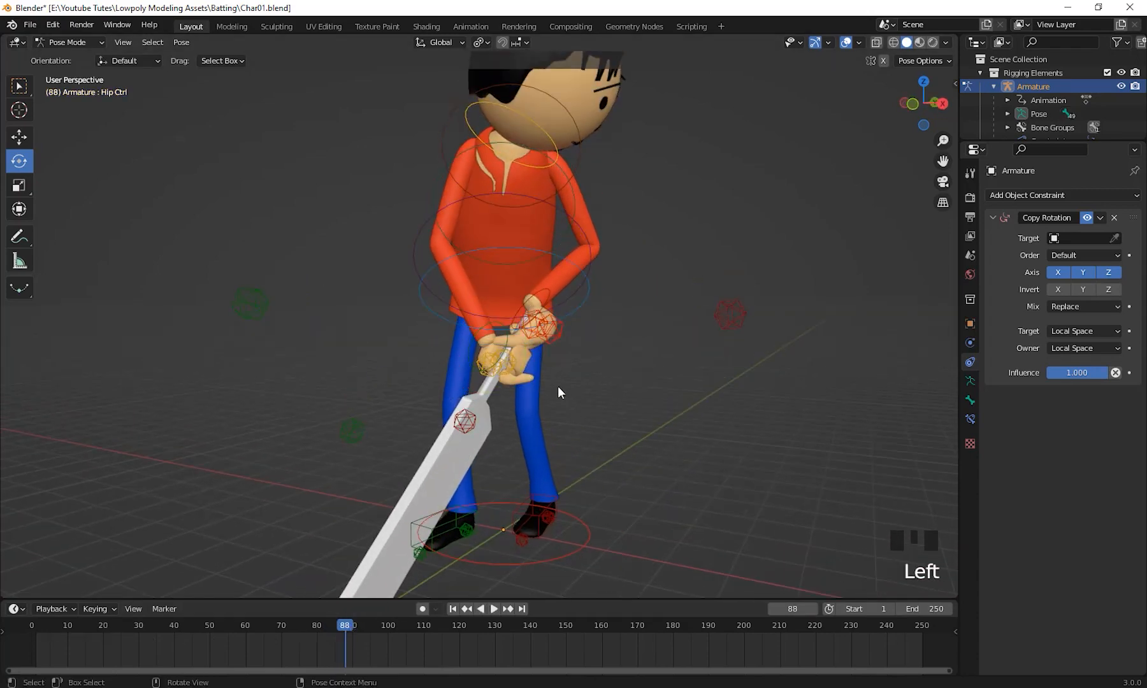
{"action": "left_click", "coordinate": [500, 322]}
{"action": "middle_click_drag", "start_coordinate": [501, 322], "coordinate": [520, 384]}
{"action": "left_click_drag", "start_coordinate": [513, 385], "coordinate": [518, 383]}
{"action": "middle_click_drag", "start_coordinate": [517, 382], "coordinate": [610, 388]}
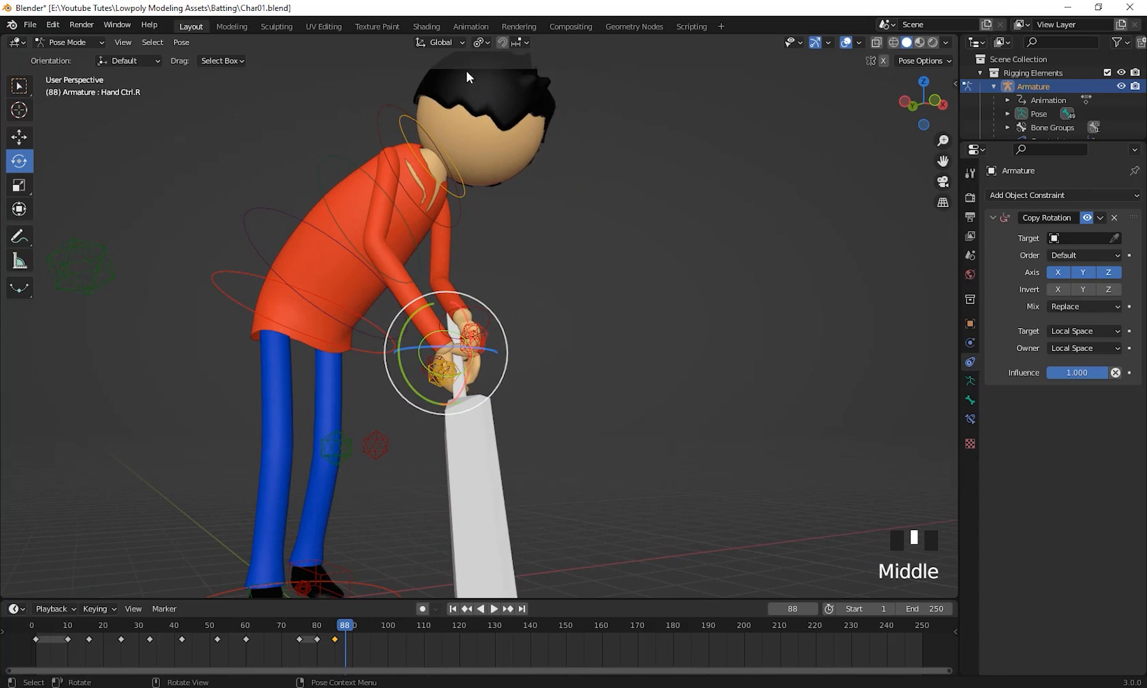
{"action": "left_click", "coordinate": [440, 42]}
{"action": "left_click", "coordinate": [412, 99]}
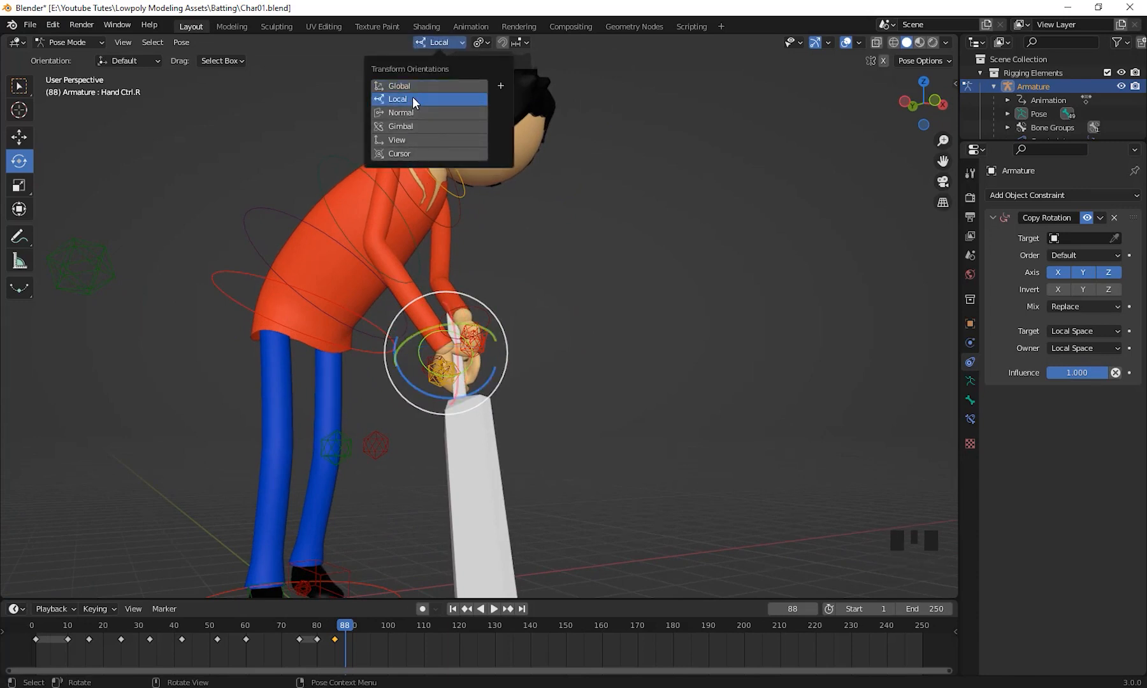
Step: Rotate Hand Ctrl.R about -45.4° around its local Z axis and about -17.6° around its local X axis
{"action": "middle_click_drag", "start_coordinate": [646, 376], "coordinate": [434, 378]}
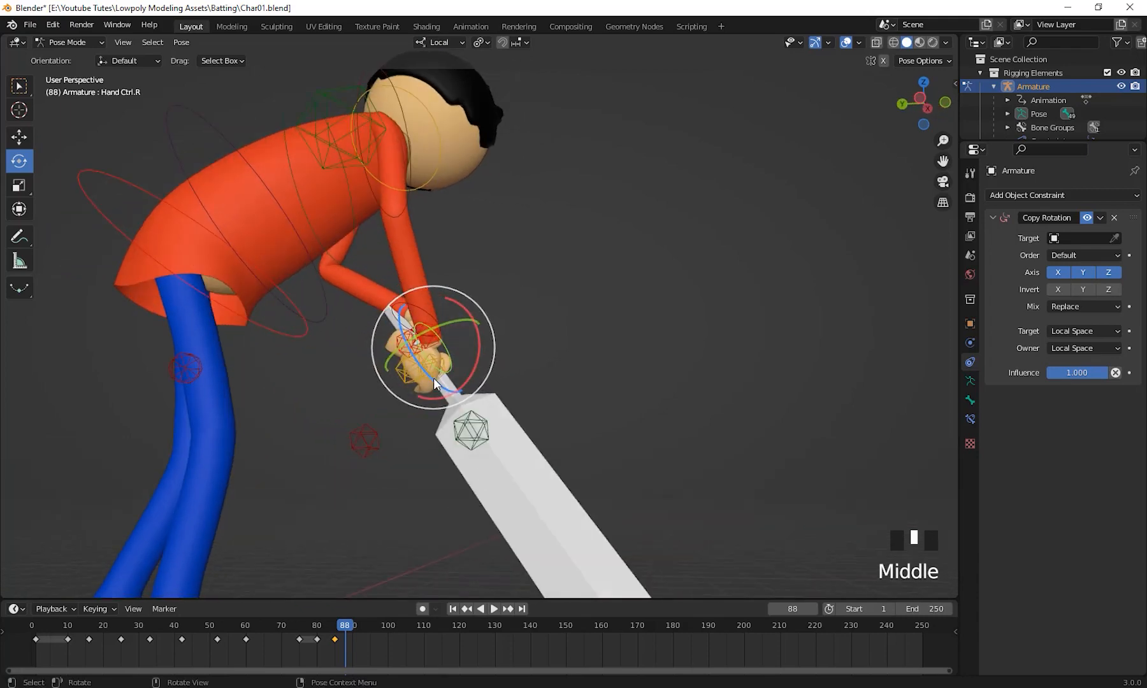
{"action": "left_click_drag", "start_coordinate": [434, 378], "coordinate": [637, 475]}
{"action": "middle_click_drag", "start_coordinate": [637, 475], "coordinate": [471, 408]}
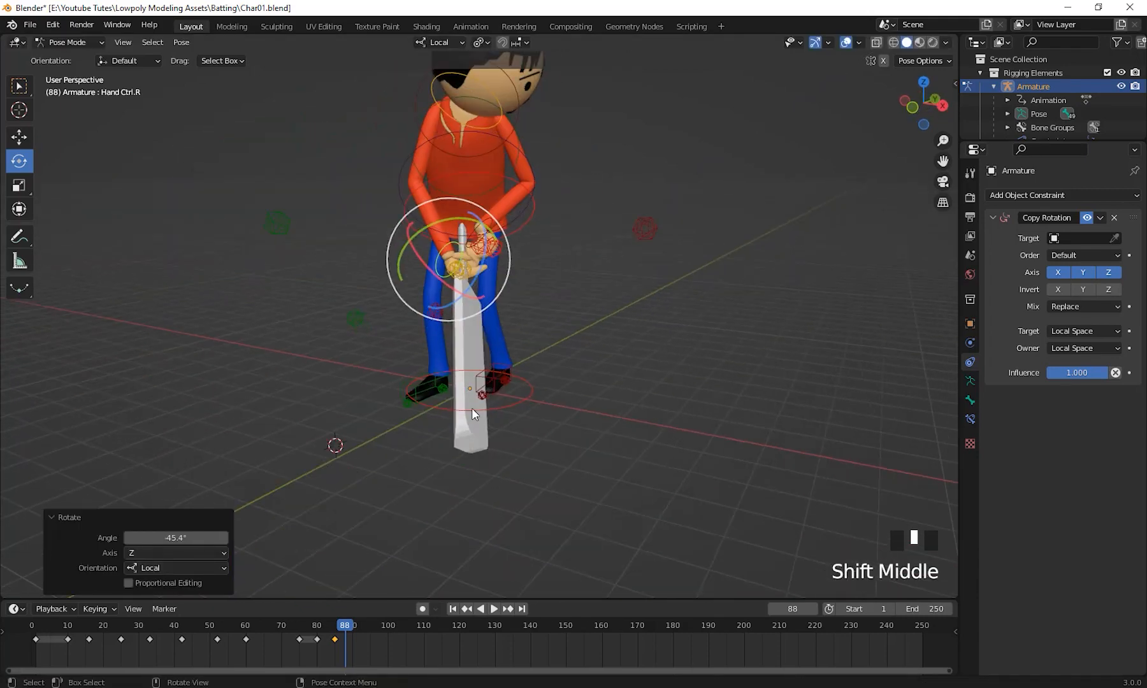
{"action": "left_click_drag", "start_coordinate": [440, 224], "coordinate": [441, 265]}
{"action": "middle_click_drag", "start_coordinate": [532, 351], "coordinate": [430, 359]}
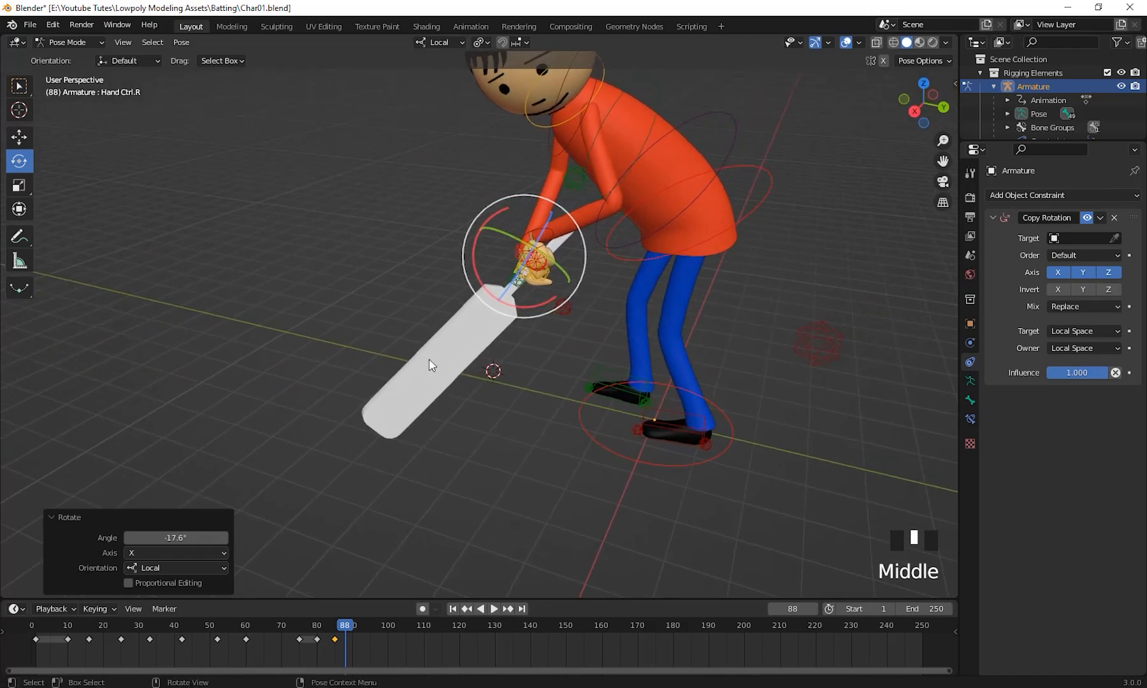
{"action": "middle_click_drag", "start_coordinate": [564, 362], "coordinate": [539, 432], "text": "shift"}
{"action": "scroll", "coordinate": [551, 390], "scroll_direction": "up", "scroll_amount": 2}
Step: Move Hand Ctrl.L onto the bat handle, finishing with a shift of about -0.31 m X, -0.28 m Y and -0.06 m Z
{"action": "left_click", "coordinate": [545, 388]}
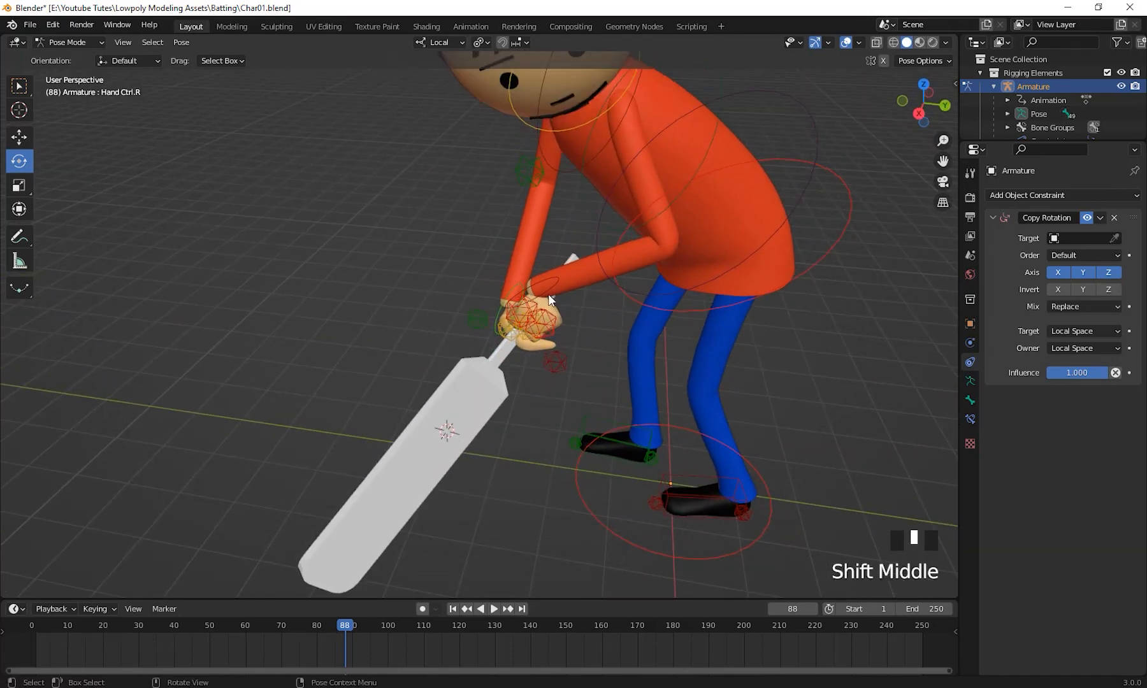
{"action": "left_click", "coordinate": [537, 278]}
{"action": "middle_click_drag", "start_coordinate": [537, 280], "coordinate": [538, 344]}
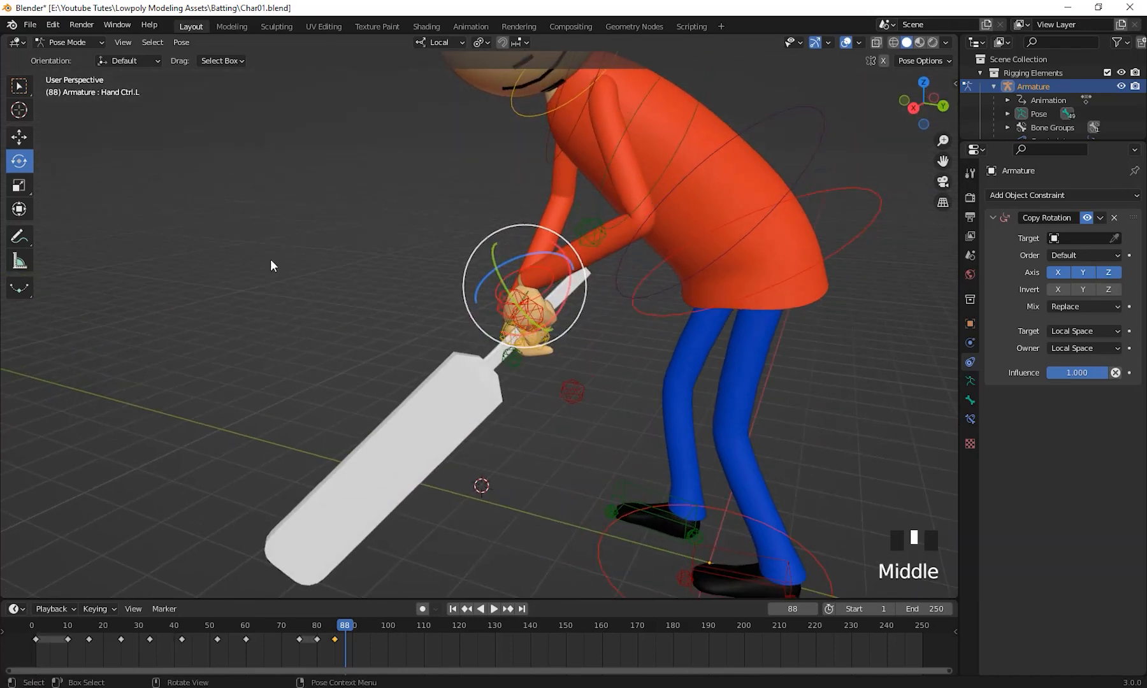
{"action": "left_click", "coordinate": [18, 137]}
{"action": "left_click_drag", "start_coordinate": [518, 285], "coordinate": [558, 270]}
{"action": "middle_click_drag", "start_coordinate": [583, 333], "coordinate": [696, 340]}
{"action": "left_click_drag", "start_coordinate": [518, 245], "coordinate": [498, 253]}
{"action": "mouse_move", "coordinate": [542, 274]}
{"action": "middle_mouse_down"}
{"action": "mouse_move", "coordinate": [569, 282]}
{"action": "mouse_move", "coordinate": [546, 268]}
{"action": "middle_mouse_up"}
{"action": "middle_click_drag", "start_coordinate": [553, 314], "coordinate": [443, 243], "text": "shift"}
{"action": "scroll", "coordinate": [535, 373], "scroll_direction": "down", "scroll_amount": 2}
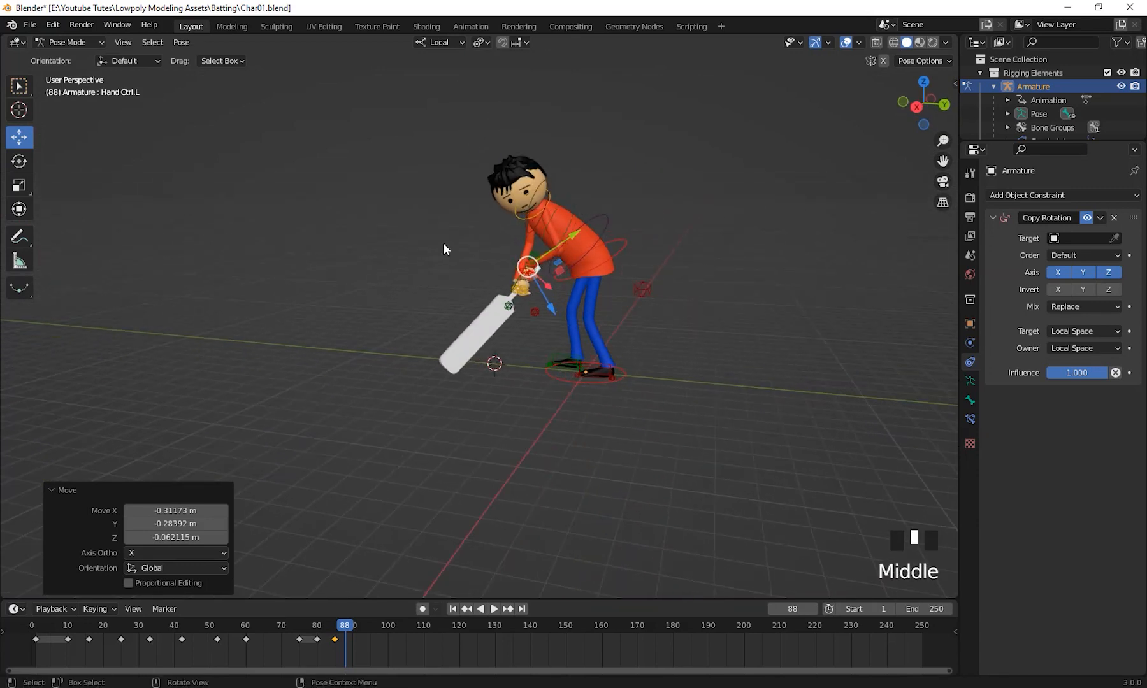
Step: Select all the upper-body and hand controls and insert a Location & Rotation keyframe at frame 88
{"action": "left_click_drag", "start_coordinate": [361, 138], "coordinate": [709, 326]}
{"action": "middle_click_drag", "start_coordinate": [711, 332], "coordinate": [675, 336]}
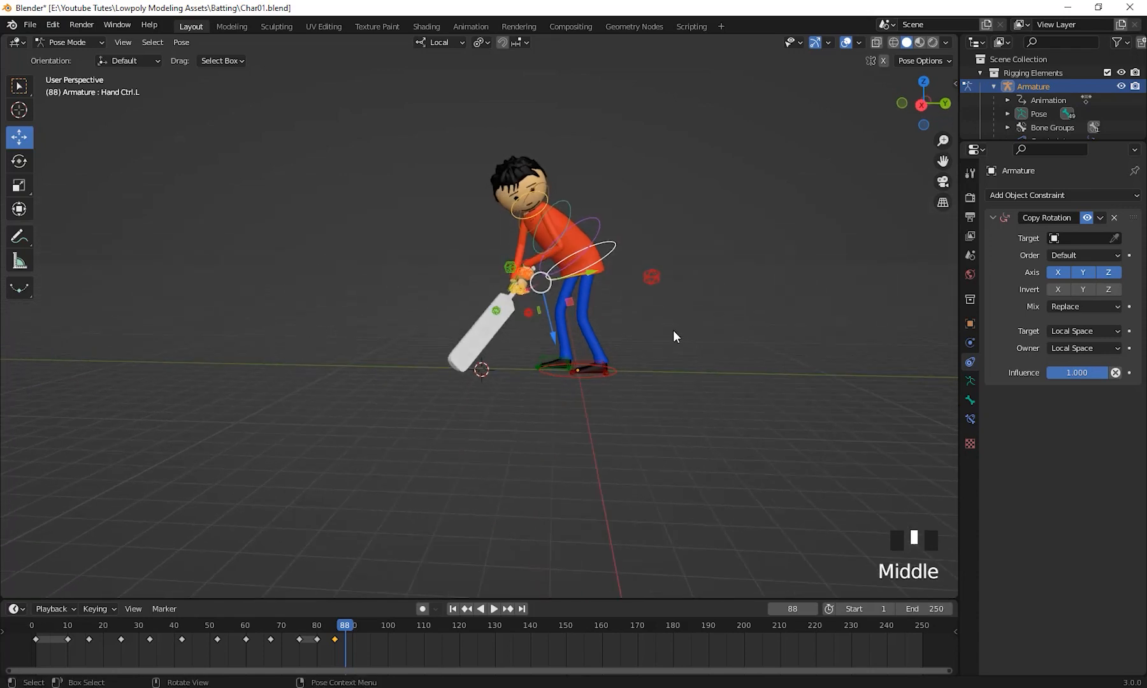
{"action": "key", "text": "i"}
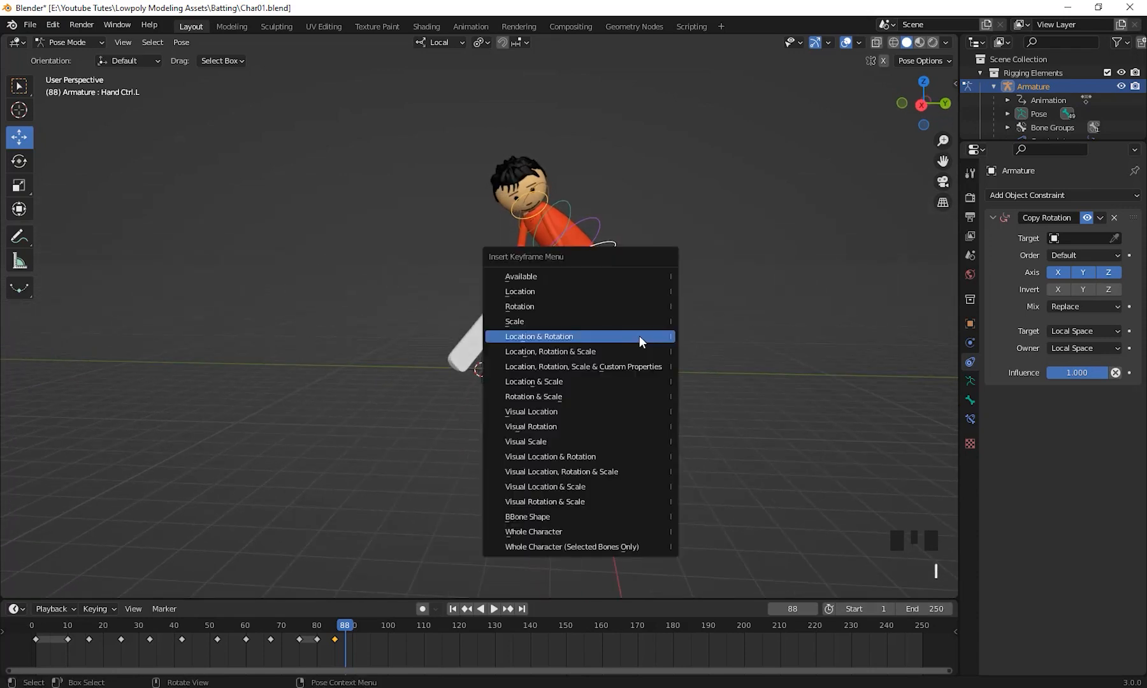
{"action": "left_click", "coordinate": [604, 335]}
{"action": "middle_click", "coordinate": [422, 583]}
{"action": "mouse_move", "coordinate": [350, 631]}
{"action": "left_mouse_down"}
{"action": "mouse_move", "coordinate": [293, 633]}
{"action": "mouse_move", "coordinate": [412, 635]}
{"action": "mouse_move", "coordinate": [322, 647]}
{"action": "mouse_move", "coordinate": [344, 645]}
{"action": "left_mouse_up"}
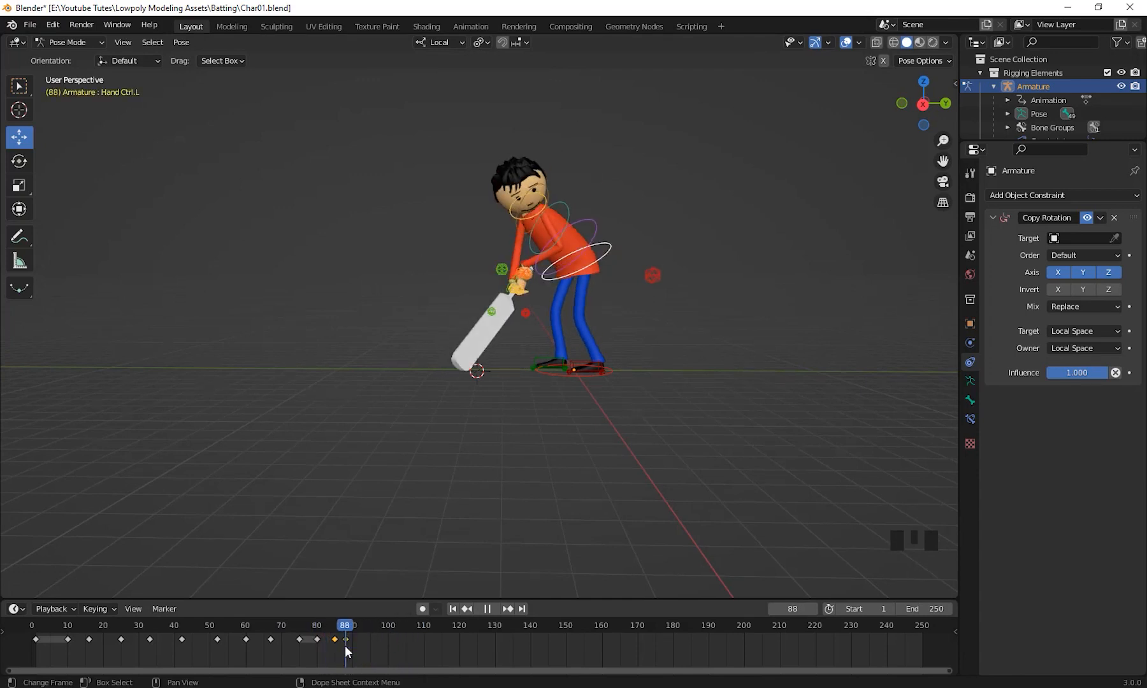
Step: Rotate ABS Ctrl about 10.5° around its local Z axis at frame 88
{"action": "scroll", "coordinate": [631, 366], "scroll_direction": "up", "scroll_amount": 2}
{"action": "middle_click_drag", "start_coordinate": [650, 368], "coordinate": [592, 284], "text": "shift"}
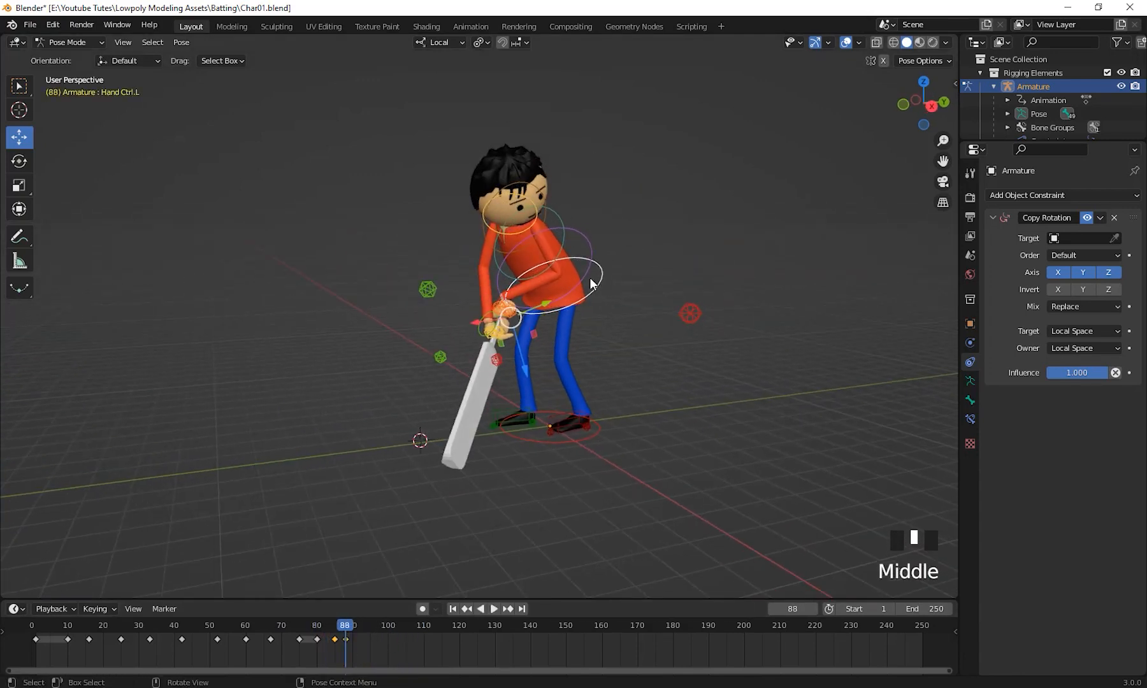
{"action": "left_click", "coordinate": [572, 283]}
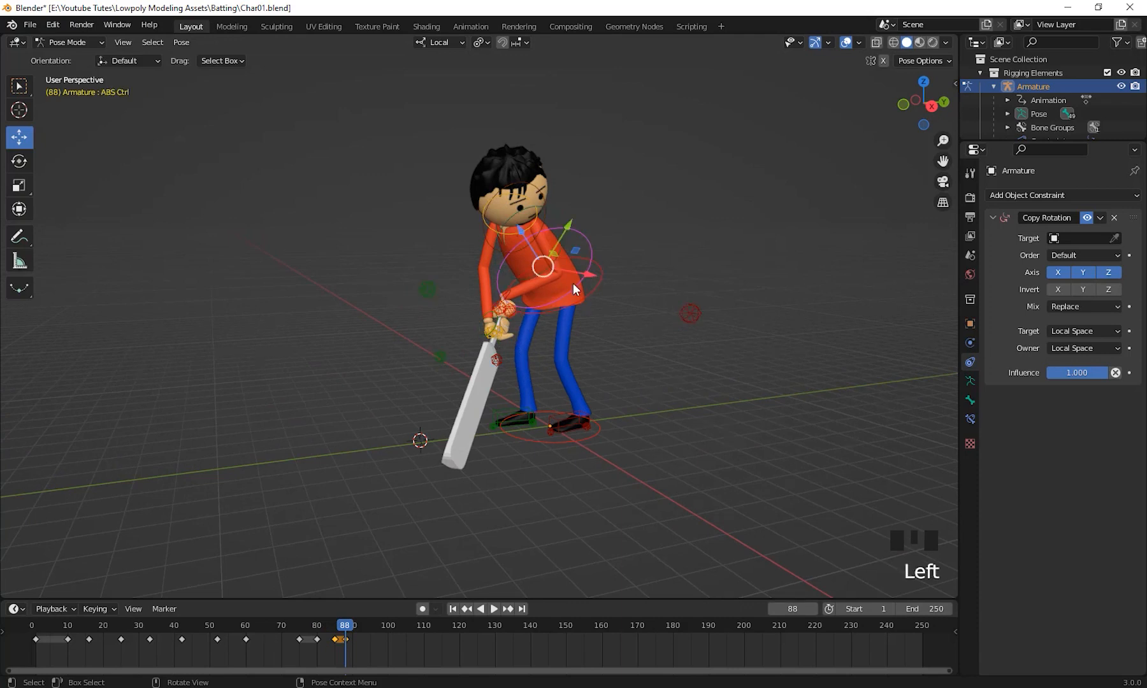
{"action": "left_click", "coordinate": [19, 162]}
{"action": "left_click_drag", "start_coordinate": [571, 287], "coordinate": [583, 280]}
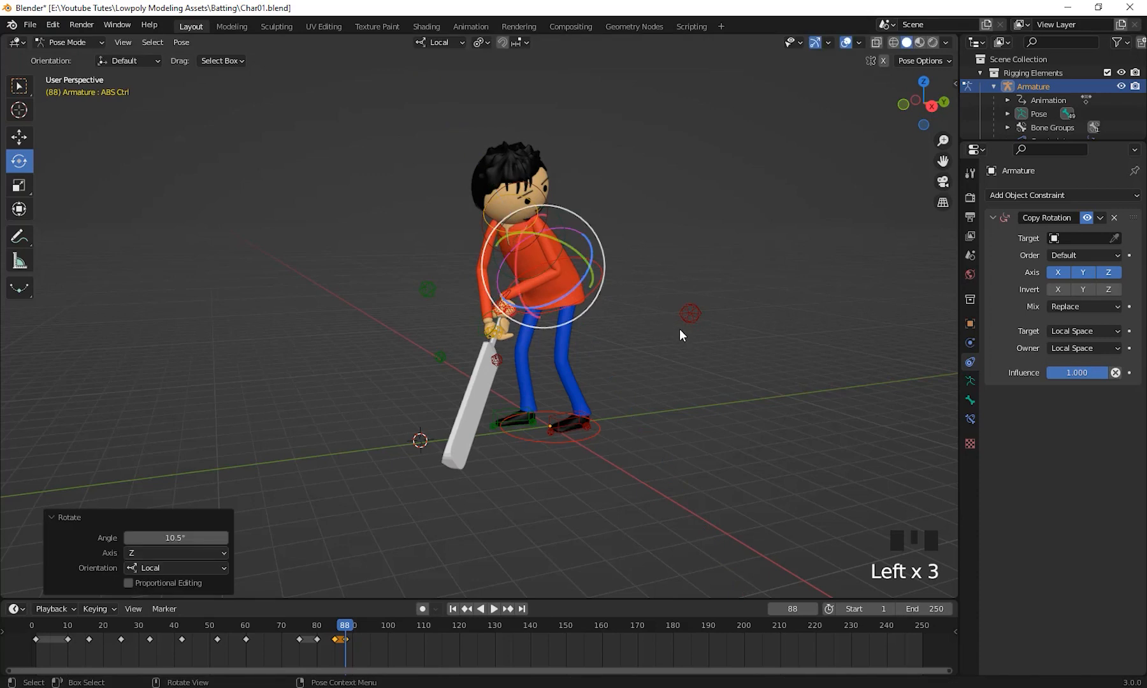
{"action": "mouse_move", "coordinate": [679, 328]}
{"action": "middle_mouse_down"}
{"action": "mouse_move", "coordinate": [618, 327]}
{"action": "mouse_move", "coordinate": [669, 344]}
{"action": "middle_mouse_up"}
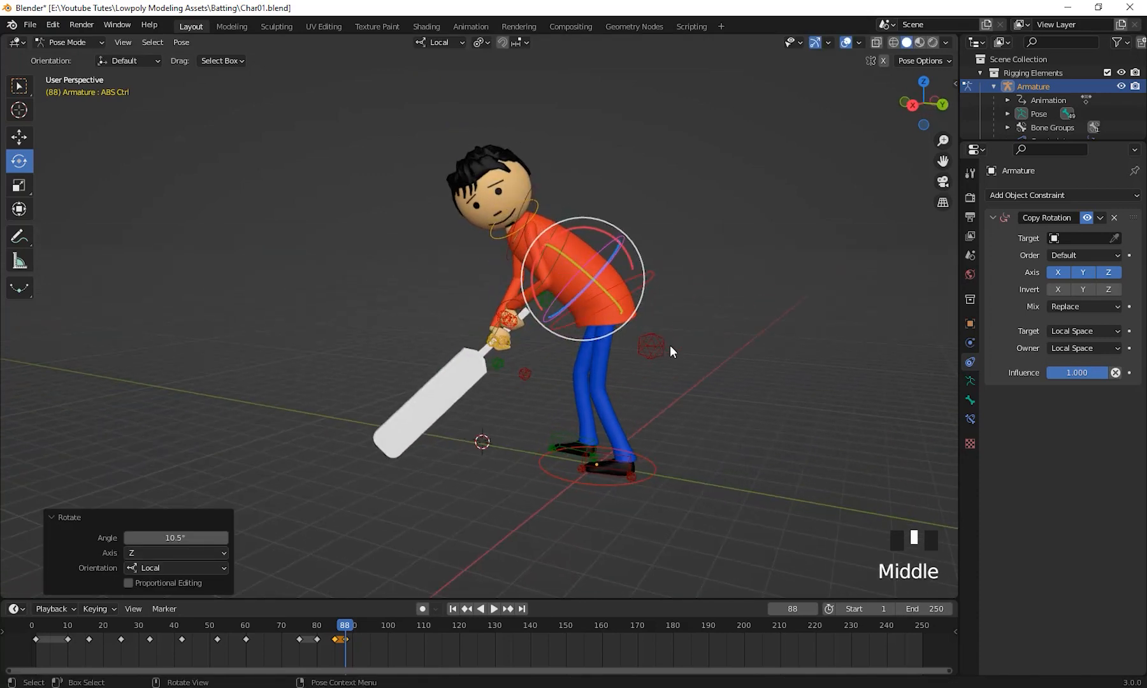
Step: Select the body controls again and key the twisted torso pose at frame 88 with Location & Rotation
{"action": "scroll", "coordinate": [646, 332], "scroll_direction": "down", "scroll_amount": 2}
{"action": "left_click_drag", "start_coordinate": [317, 127], "coordinate": [688, 396]}
{"action": "middle_click", "coordinate": [623, 381]}
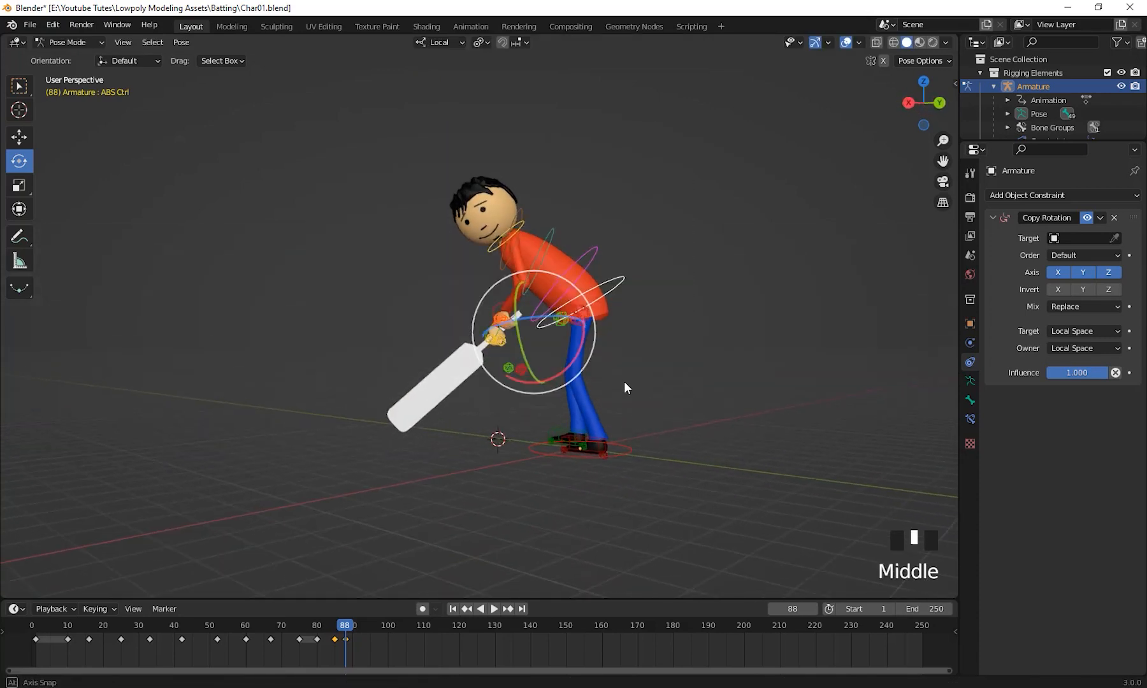
{"action": "key", "text": "i"}
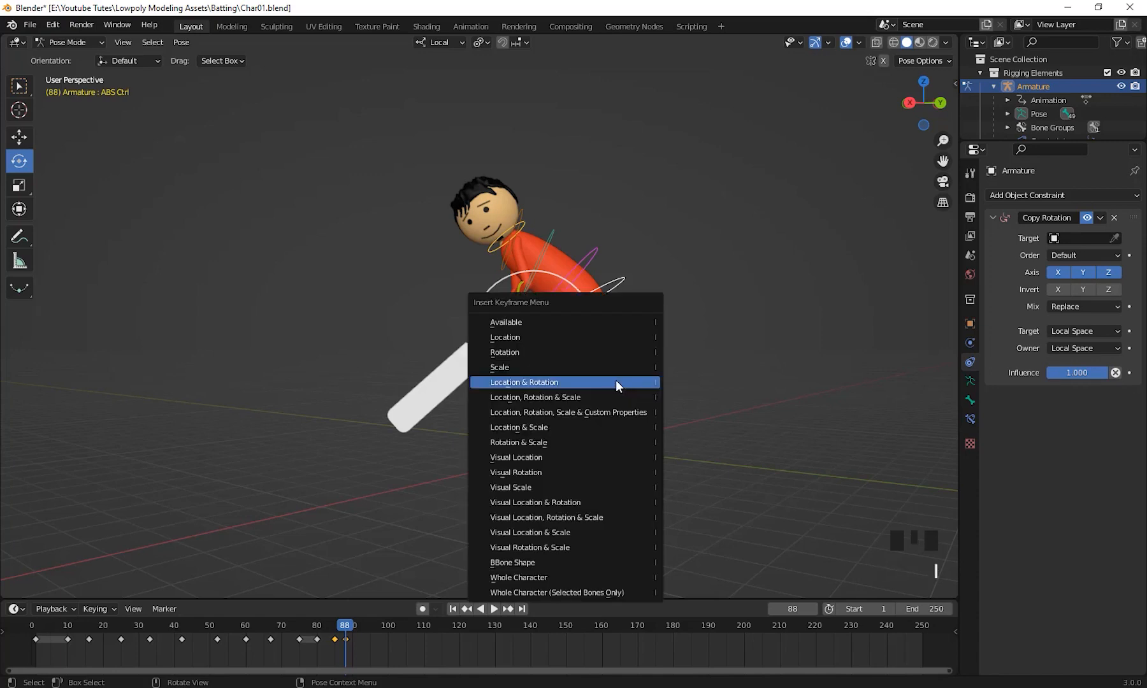
{"action": "left_click", "coordinate": [554, 381]}
Step: Select the body controls, copy their keyframes from frame 33 and paste them at frame 95
{"action": "left_click_drag", "start_coordinate": [347, 627], "coordinate": [272, 683]}
{"action": "middle_click_drag", "start_coordinate": [484, 421], "coordinate": [591, 406]}
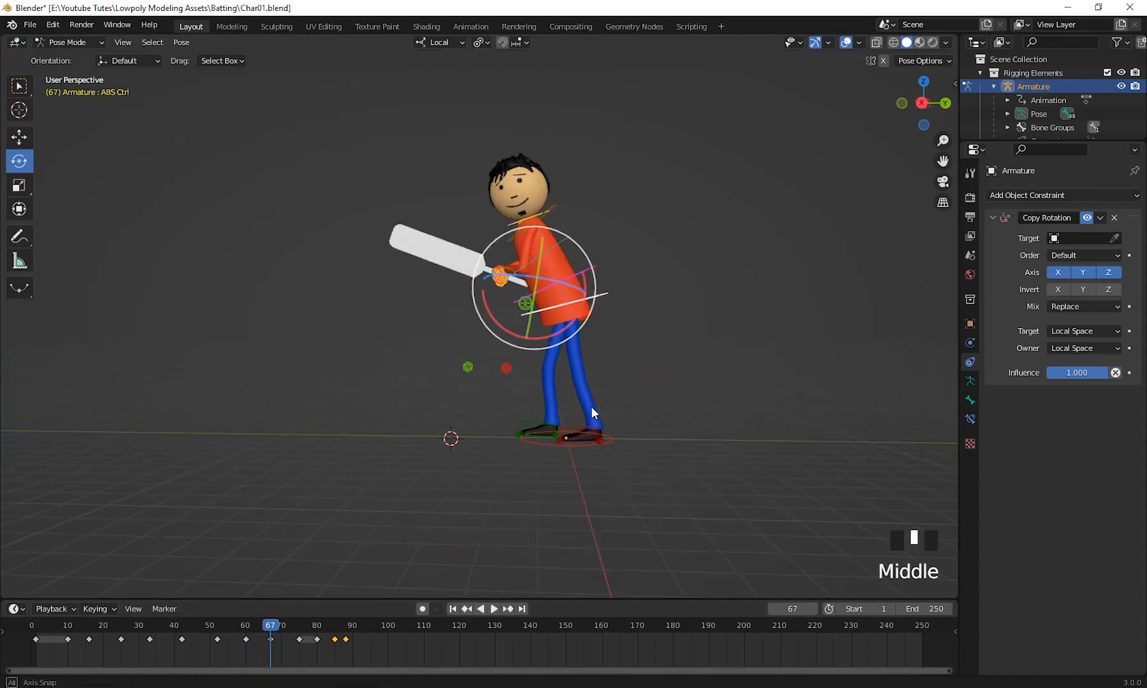
{"action": "left_click_drag", "start_coordinate": [215, 82], "coordinate": [682, 385]}
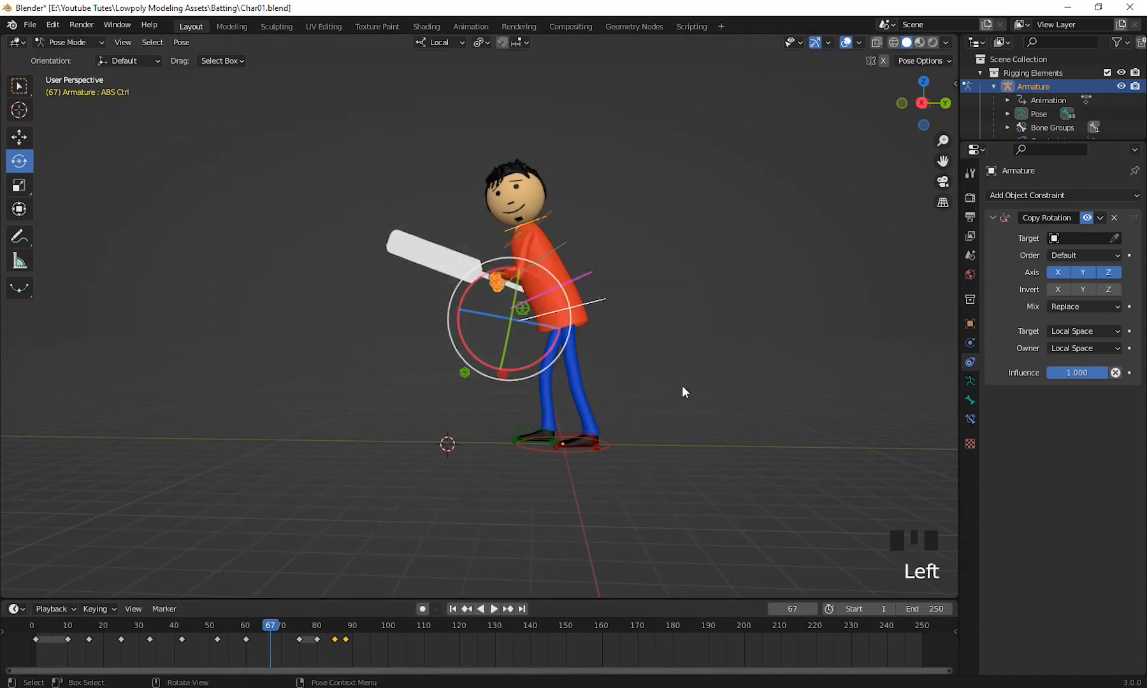
{"action": "middle_click_drag", "start_coordinate": [681, 385], "coordinate": [607, 395], "text": "shift"}
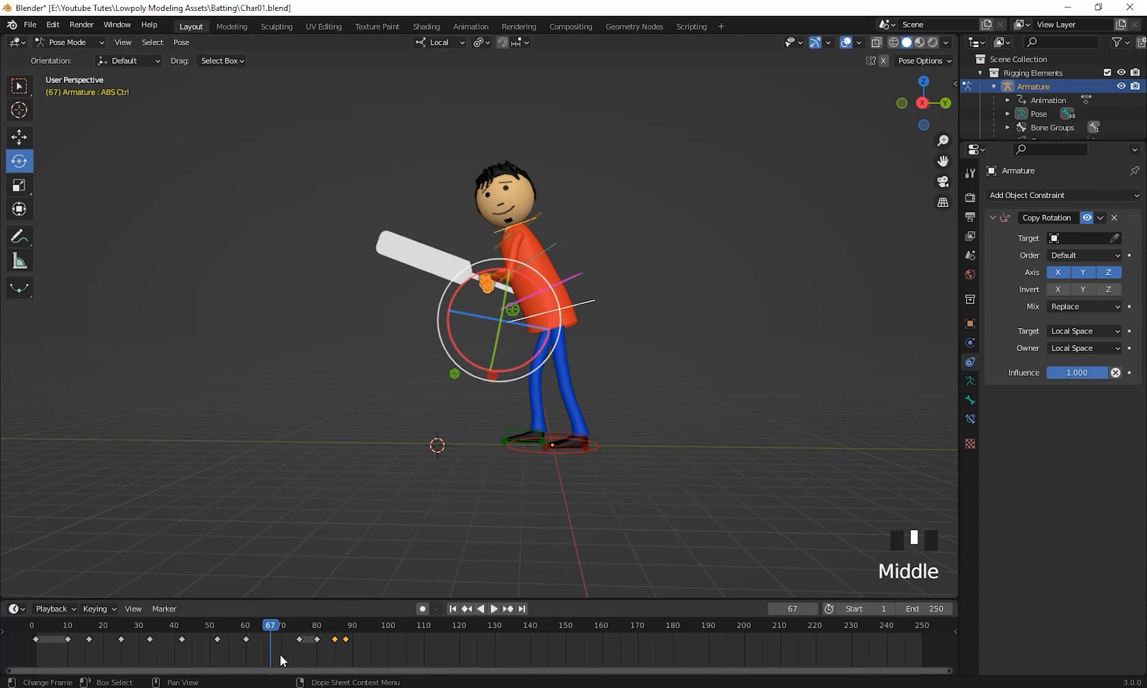
{"action": "left_click_drag", "start_coordinate": [274, 626], "coordinate": [148, 657]}
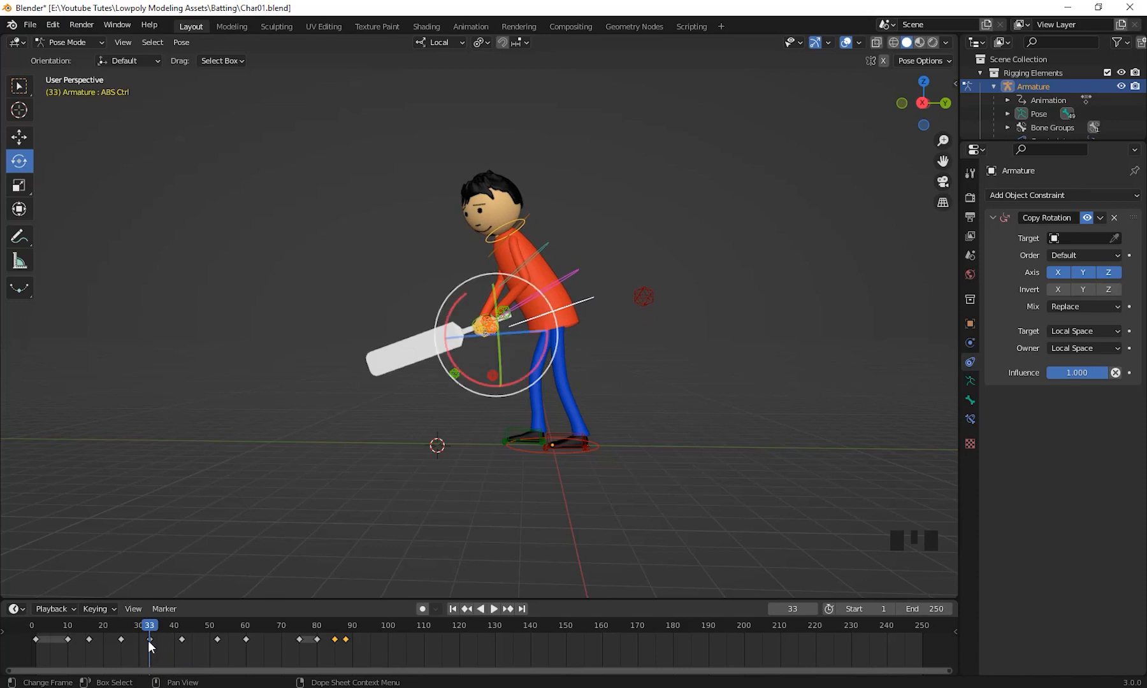
{"action": "left_click", "coordinate": [148, 637]}
{"action": "right_click", "coordinate": [154, 628]}
{"action": "left_click", "coordinate": [83, 507]}
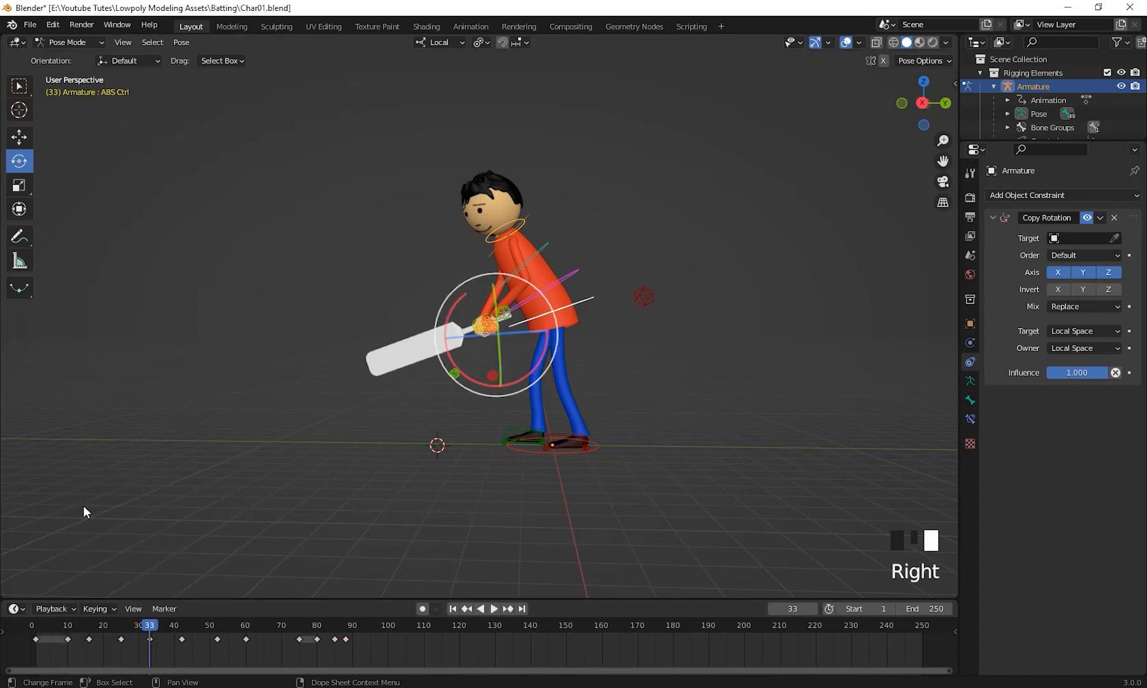
{"action": "left_click_drag", "start_coordinate": [150, 628], "coordinate": [369, 650]}
{"action": "right_click", "coordinate": [370, 631]}
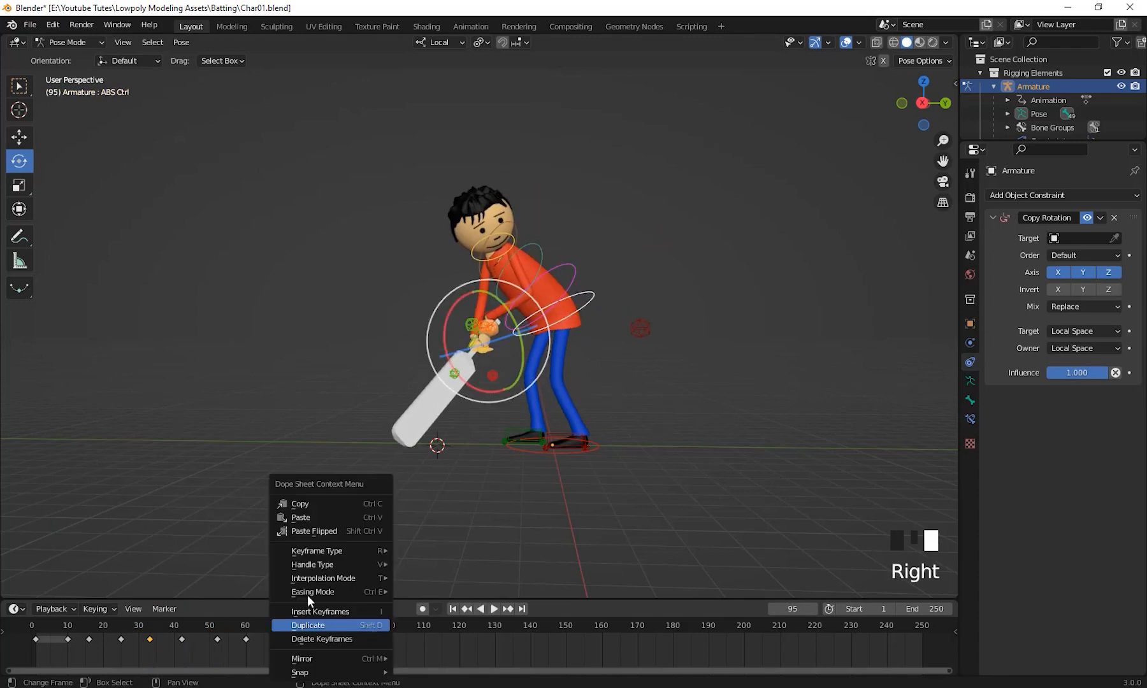
{"action": "left_click", "coordinate": [306, 518]}
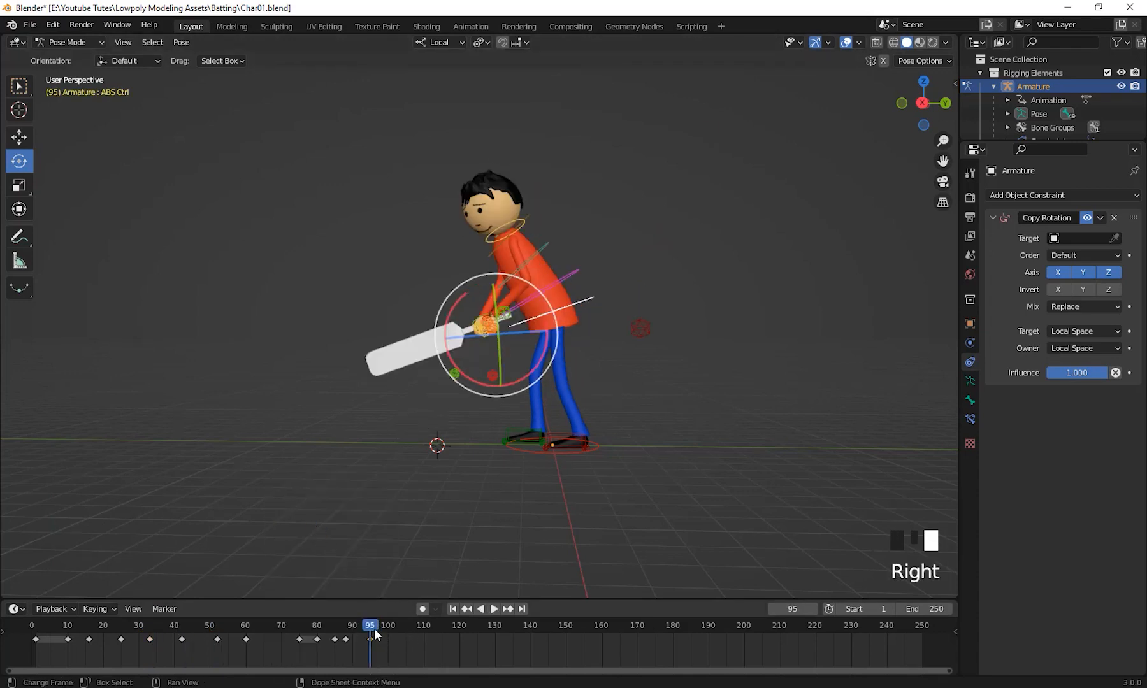
Step: Go to frame 10, reselect all the body controls and copy their upright-stance keyframes there
{"action": "left_click_drag", "start_coordinate": [372, 631], "coordinate": [67, 674]}
{"action": "key", "text": "space"}
{"action": "left_click", "coordinate": [67, 639]}
{"action": "right_click", "coordinate": [67, 639]}
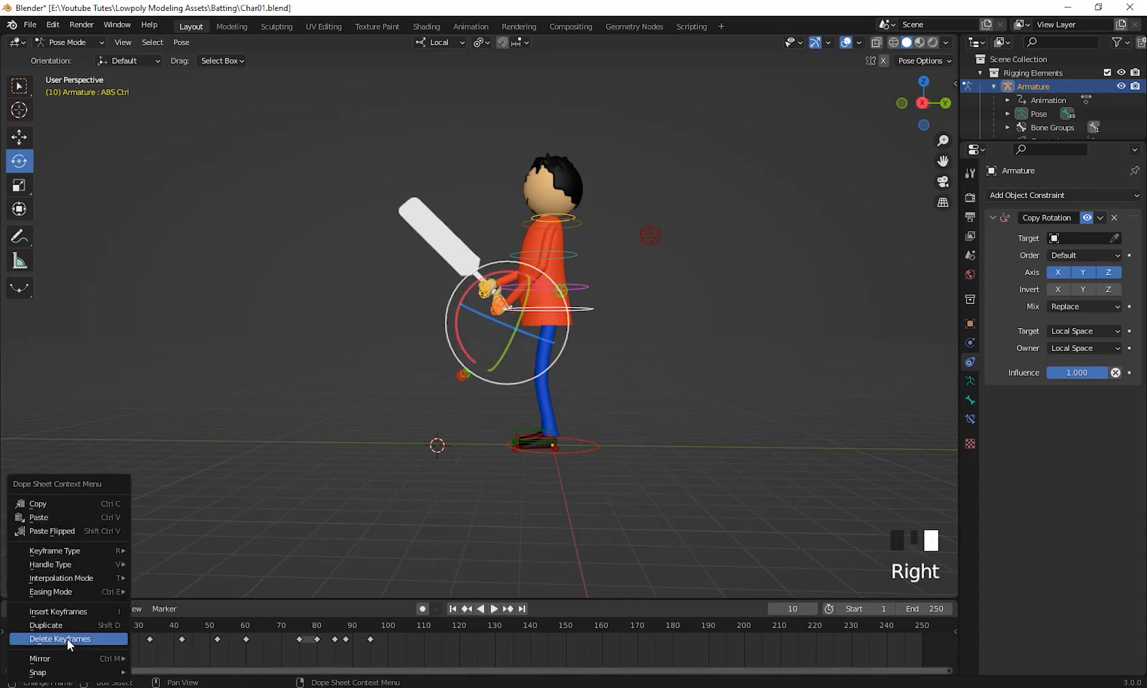
{"action": "left_click", "coordinate": [57, 497]}
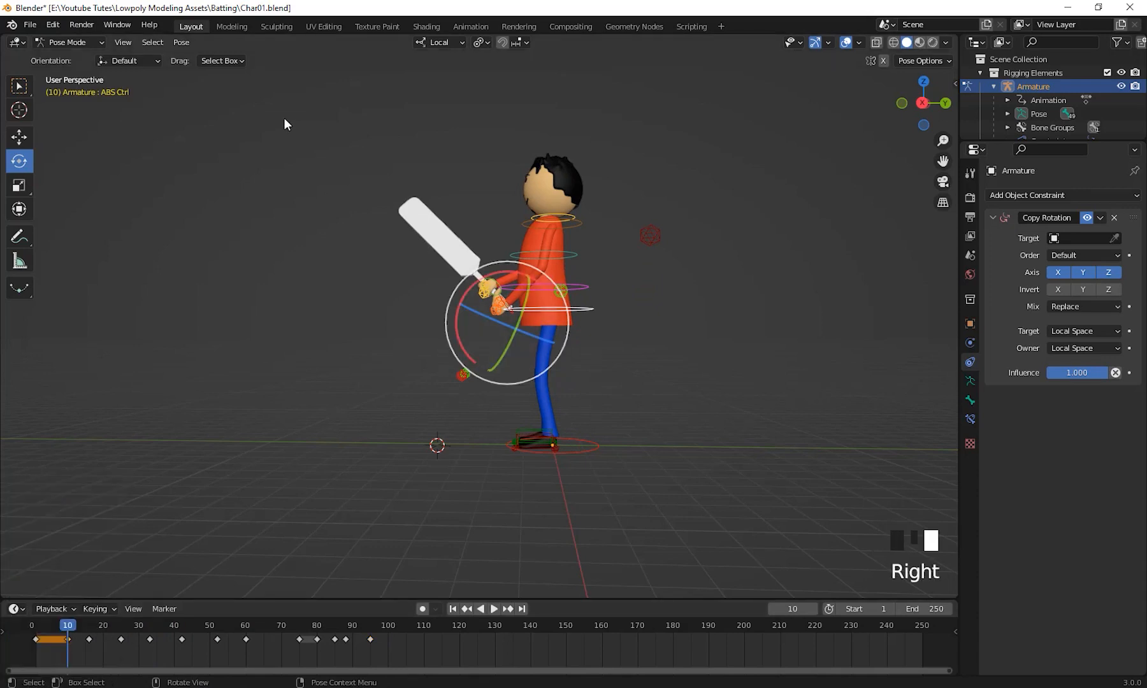
{"action": "left_click_drag", "start_coordinate": [283, 117], "coordinate": [786, 381]}
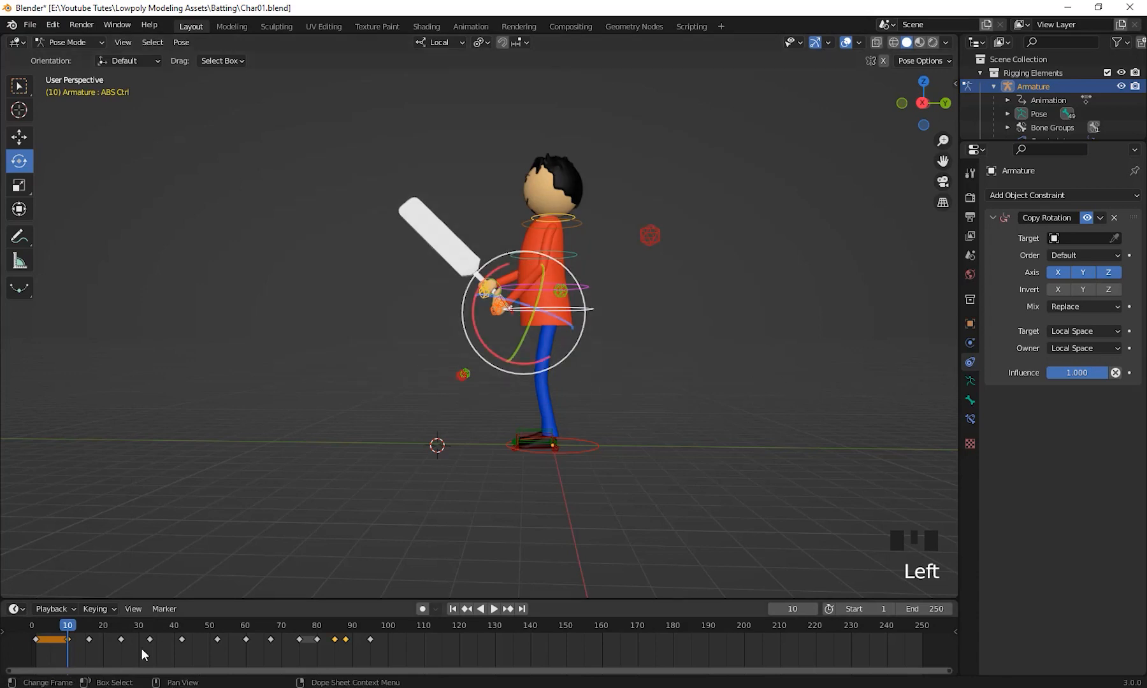
{"action": "left_click_drag", "start_coordinate": [353, 114], "coordinate": [768, 417]}
{"action": "left_click", "coordinate": [66, 637]}
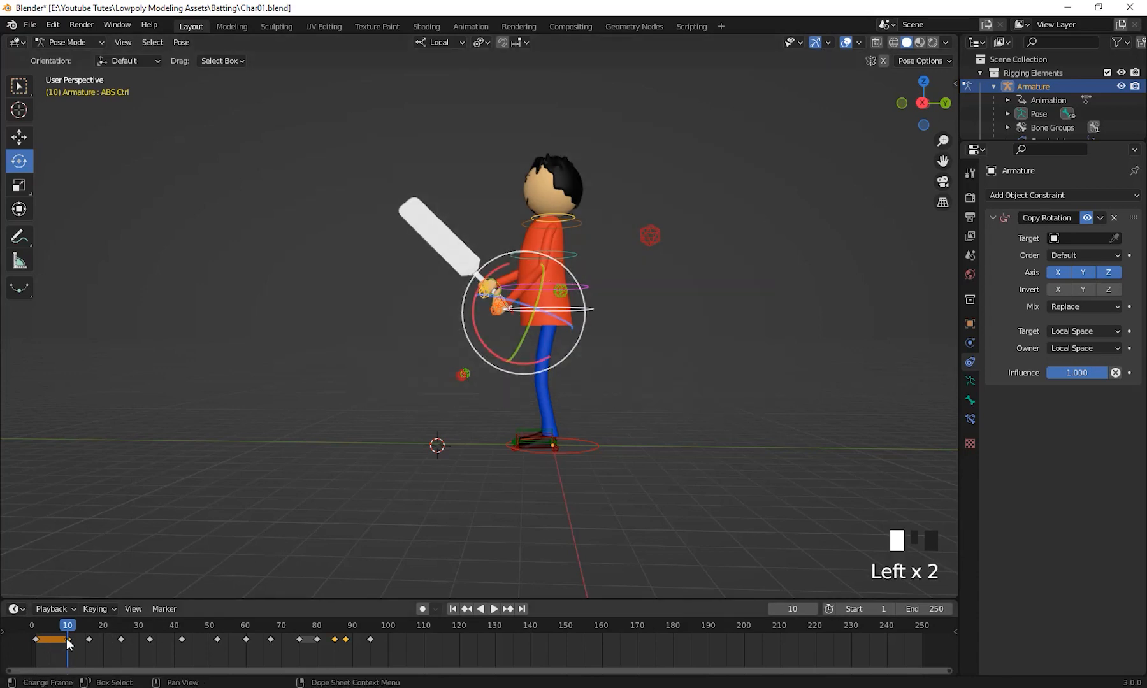
{"action": "right_click", "coordinate": [69, 626]}
{"action": "left_click", "coordinate": [49, 515]}
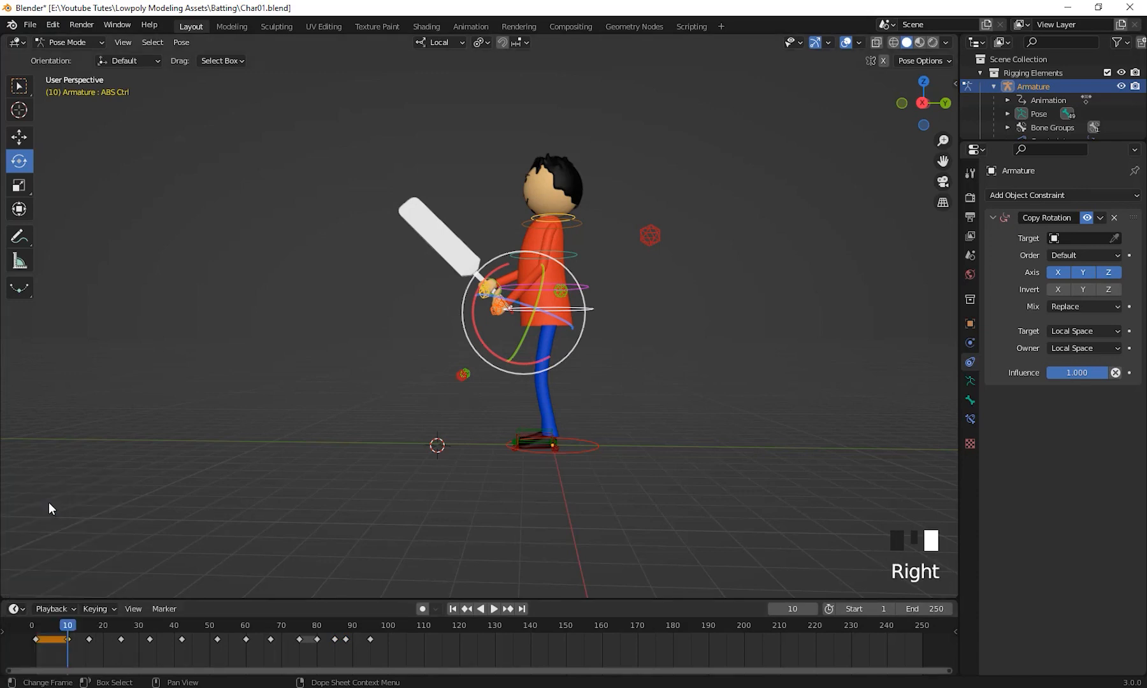
Step: Paste the copied upright-stance keyframes at frame 100
{"action": "key", "text": "space"}
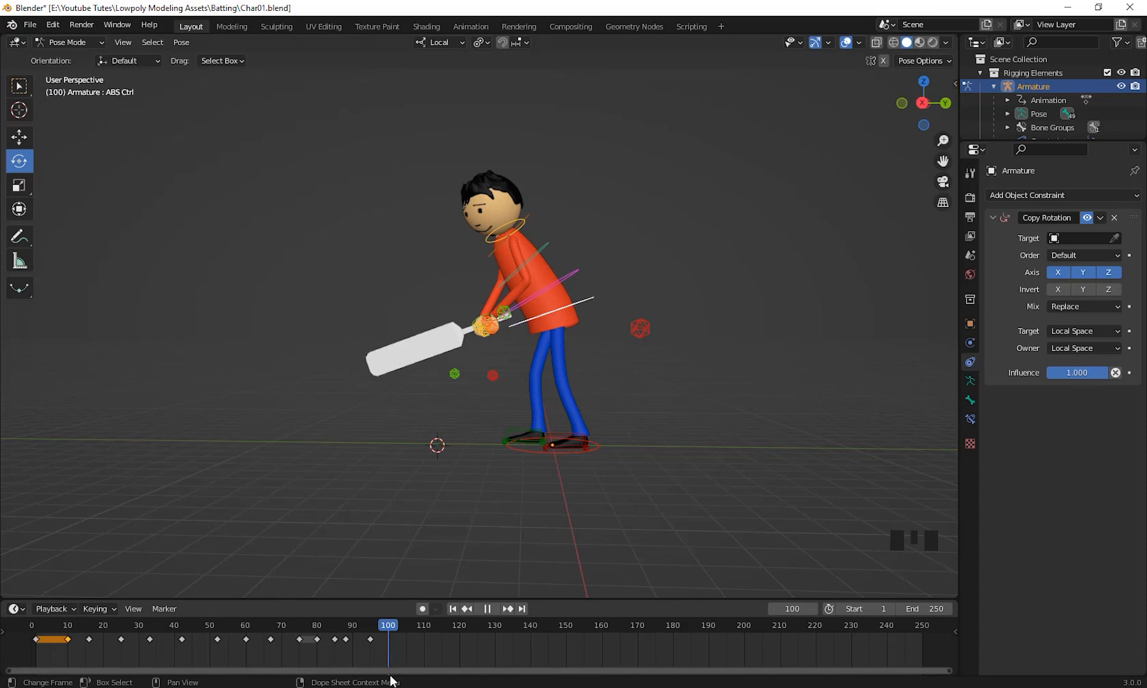
{"action": "key", "text": "space"}
{"action": "right_click", "coordinate": [388, 627]}
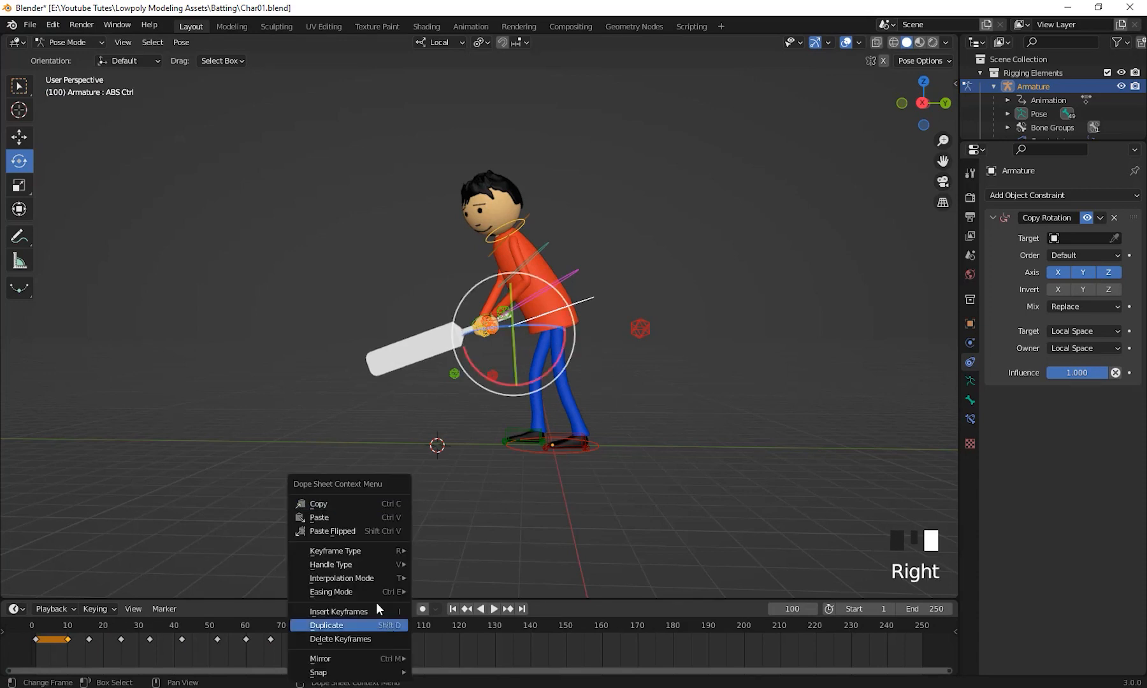
{"action": "left_click", "coordinate": [340, 519]}
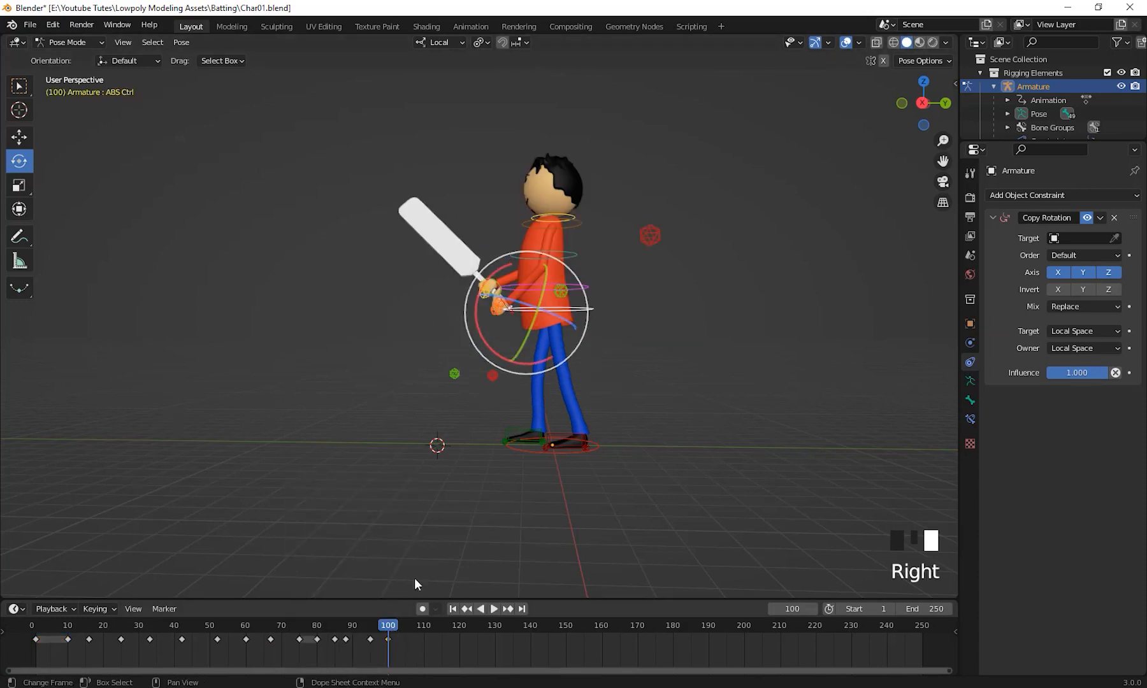
{"action": "middle_click_drag", "start_coordinate": [582, 318], "coordinate": [640, 368], "text": "shift"}
{"action": "left_click", "coordinate": [565, 236]}
{"action": "left_click_drag", "start_coordinate": [586, 243], "coordinate": [618, 249]}
{"action": "key", "text": "ctrl+z"}
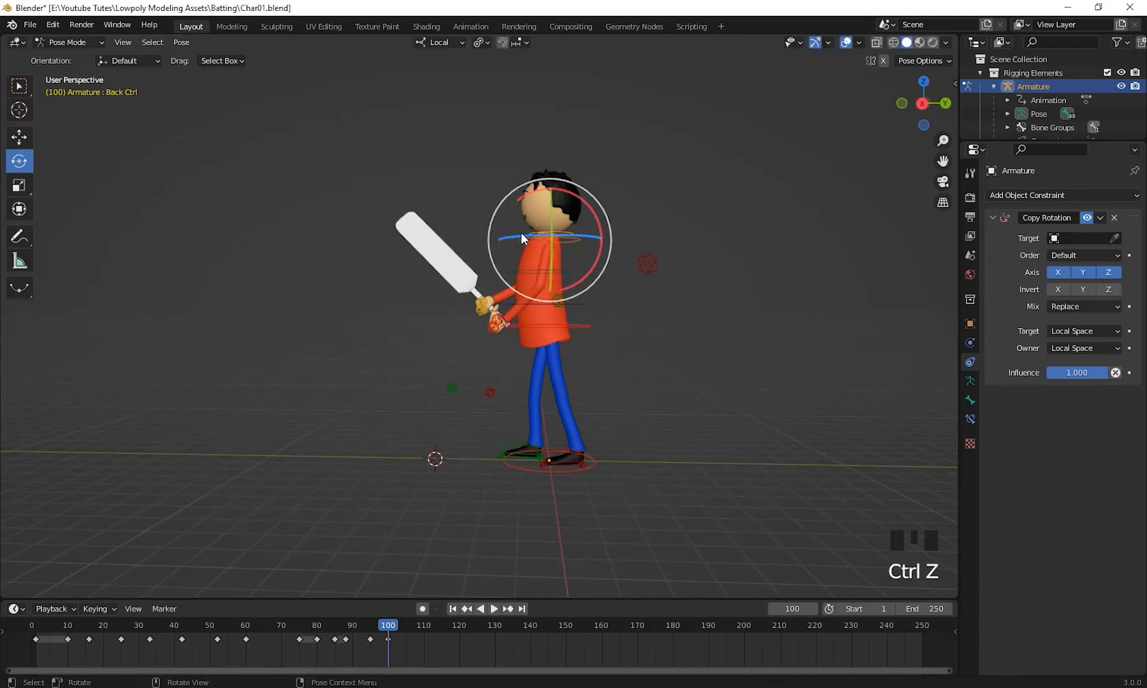
{"action": "left_click_drag", "start_coordinate": [521, 232], "coordinate": [553, 243]}
{"action": "key", "text": "ctrl+z"}
Step: Turn the upper back at frame 100 by rotating Back Ctrl about 49.1° and another 14.2° around its local Z axis
{"action": "middle_click_drag", "start_coordinate": [620, 322], "coordinate": [483, 234]}
{"action": "left_click_drag", "start_coordinate": [484, 234], "coordinate": [492, 231]}
{"action": "left_click_drag", "start_coordinate": [507, 228], "coordinate": [509, 226]}
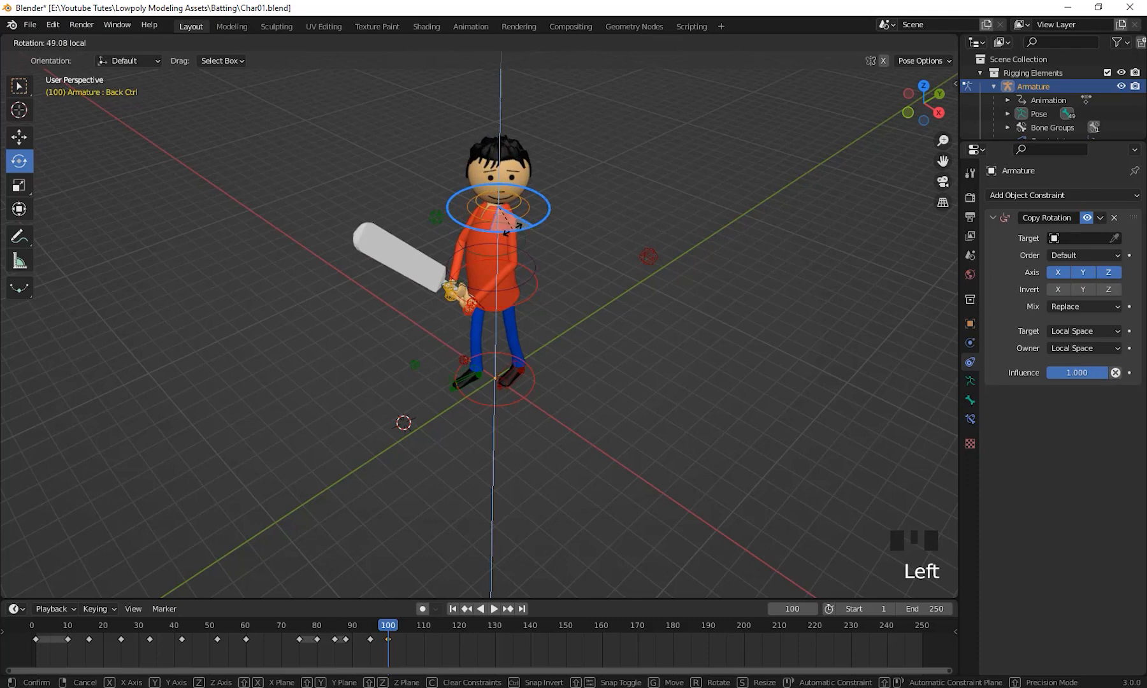
{"action": "mouse_move", "coordinate": [509, 227]}
{"action": "middle_mouse_down"}
{"action": "mouse_move", "coordinate": [549, 328]}
{"action": "mouse_move", "coordinate": [526, 285]}
{"action": "mouse_move", "coordinate": [529, 223]}
{"action": "middle_mouse_up"}
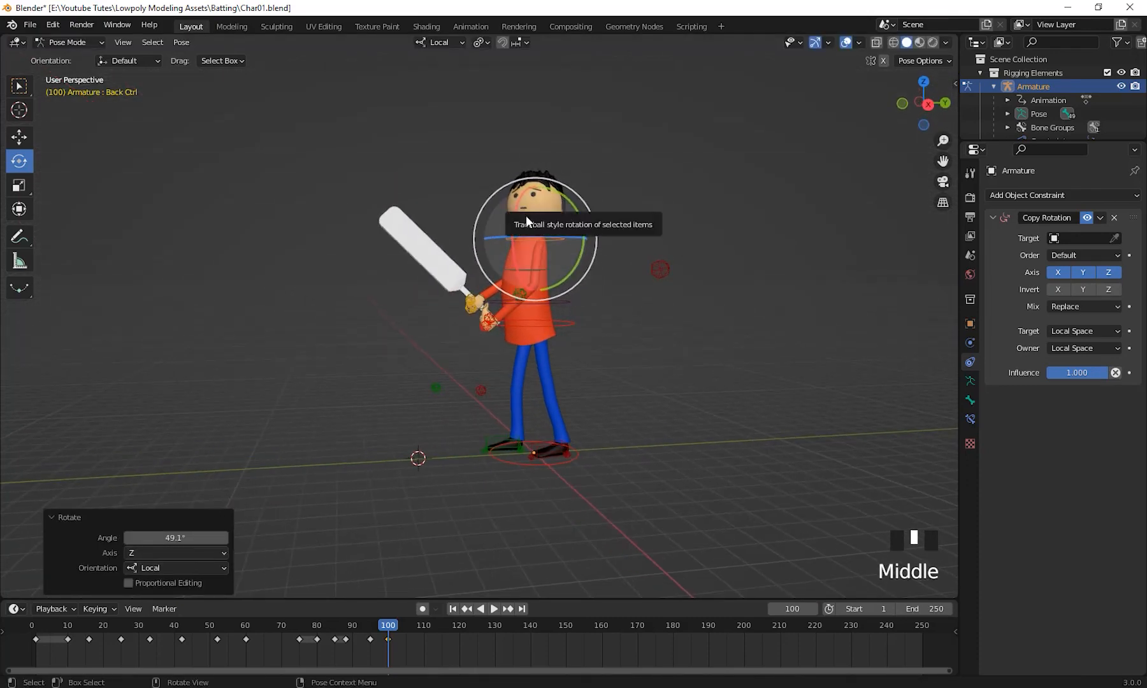
{"action": "left_click_drag", "start_coordinate": [550, 234], "coordinate": [592, 237]}
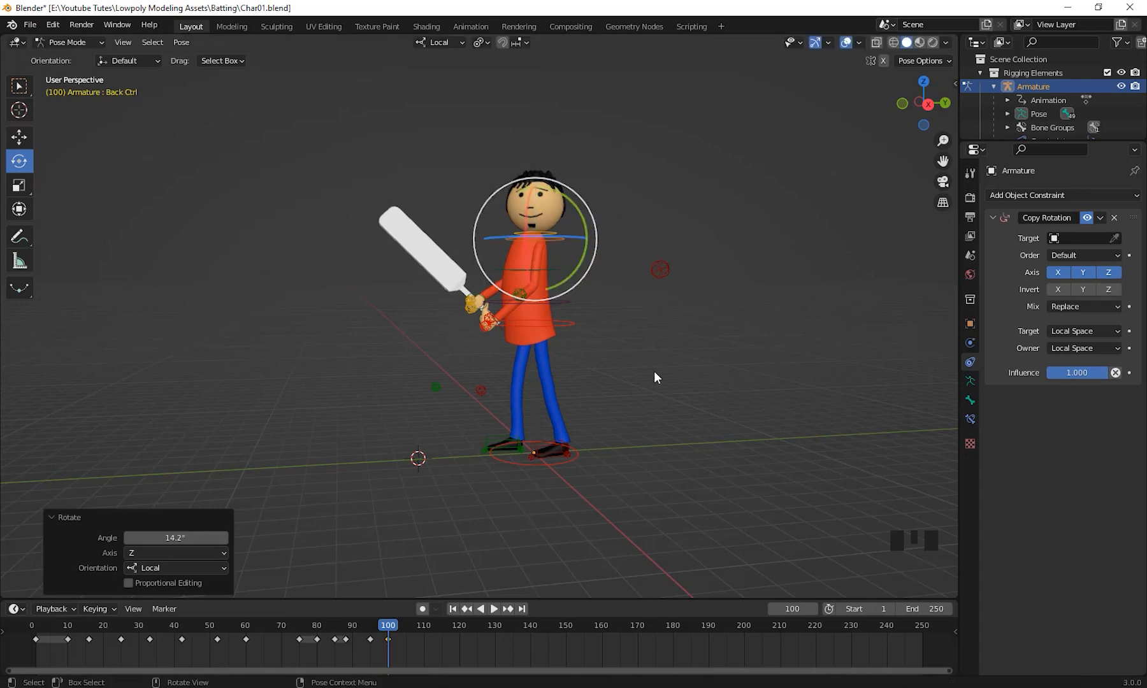
{"action": "middle_click_drag", "start_coordinate": [655, 371], "coordinate": [586, 440]}
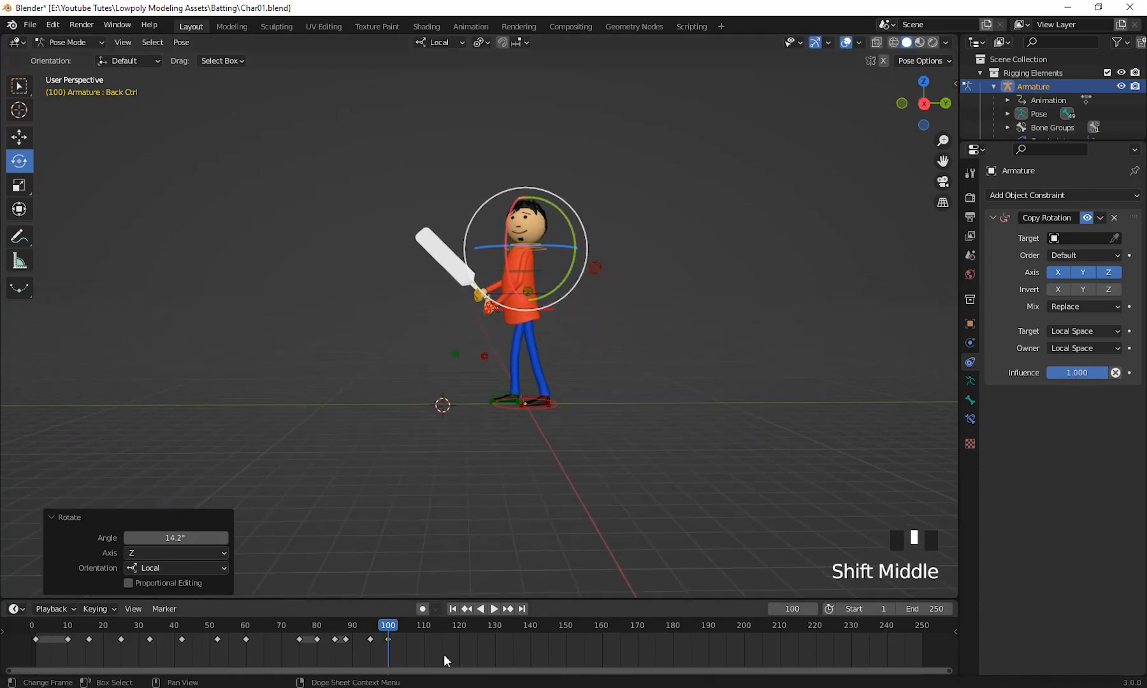
Step: Play the whole batting animation from the first frame and return to frame 1
{"action": "left_click", "coordinate": [451, 609]}
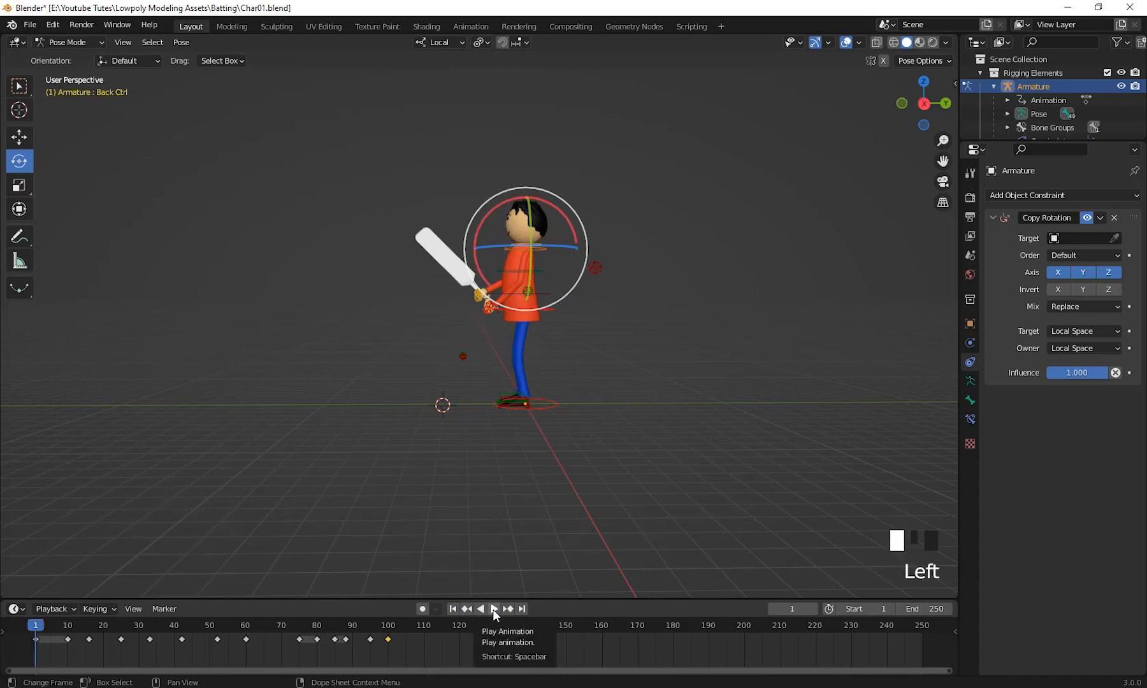
{"action": "left_click", "coordinate": [492, 610]}
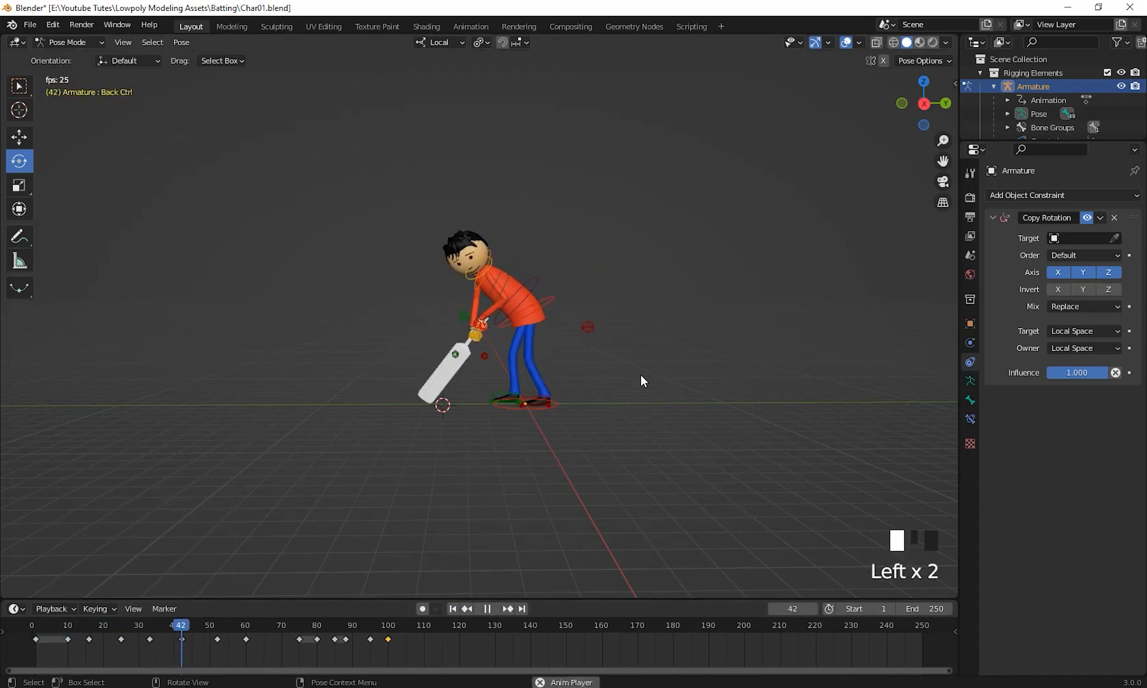
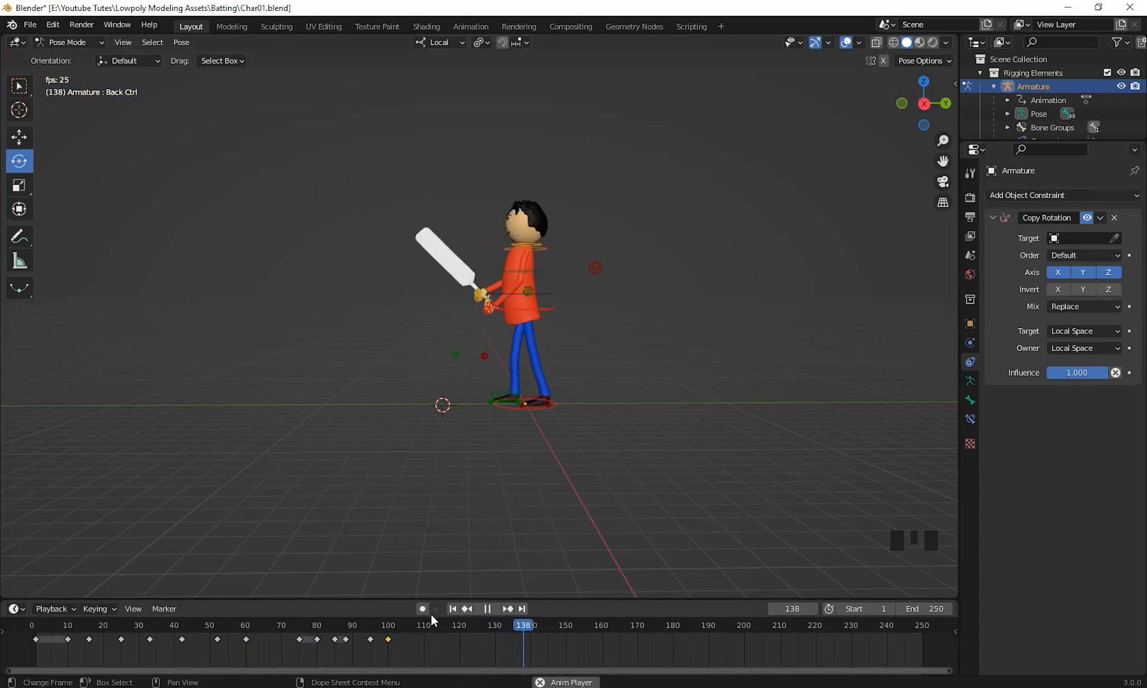
{"action": "left_click", "coordinate": [486, 609]}
{"action": "left_click", "coordinate": [451, 609]}
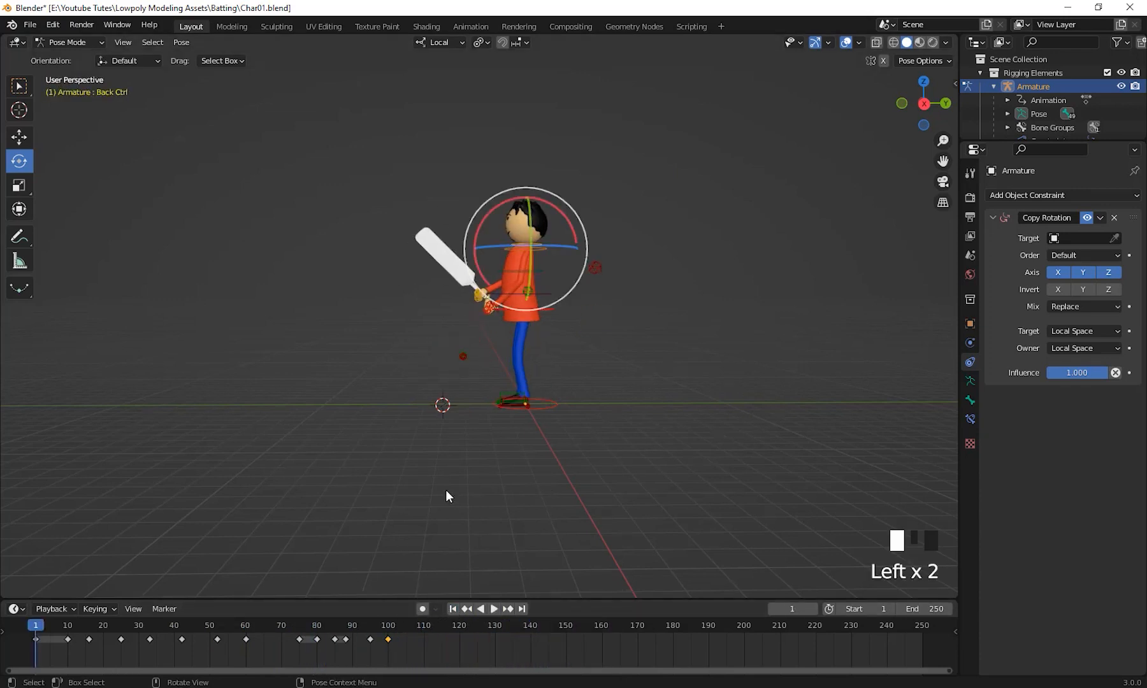
{"action": "middle_click_drag", "start_coordinate": [446, 489], "coordinate": [484, 462]}
{"action": "middle_click_drag", "start_coordinate": [221, 483], "coordinate": [290, 477]}
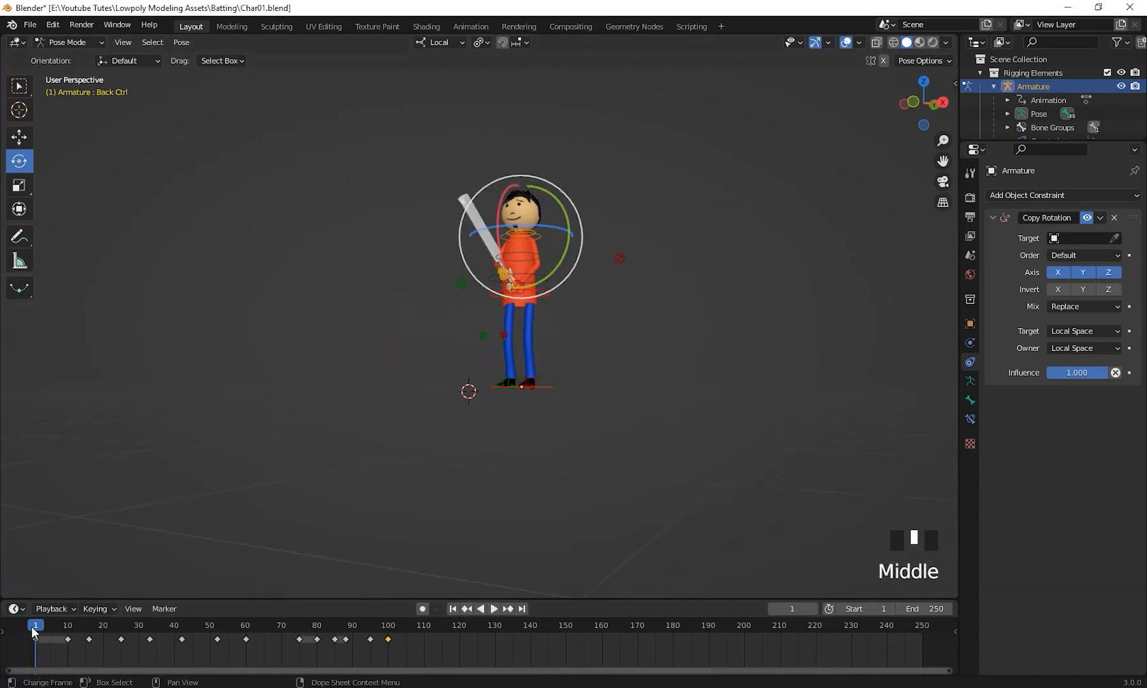
Step: Scrub through the motion from frame 1 to frame 80 and examine the head direction during the raised-bat pose
{"action": "left_click_drag", "start_coordinate": [35, 630], "coordinate": [316, 646]}
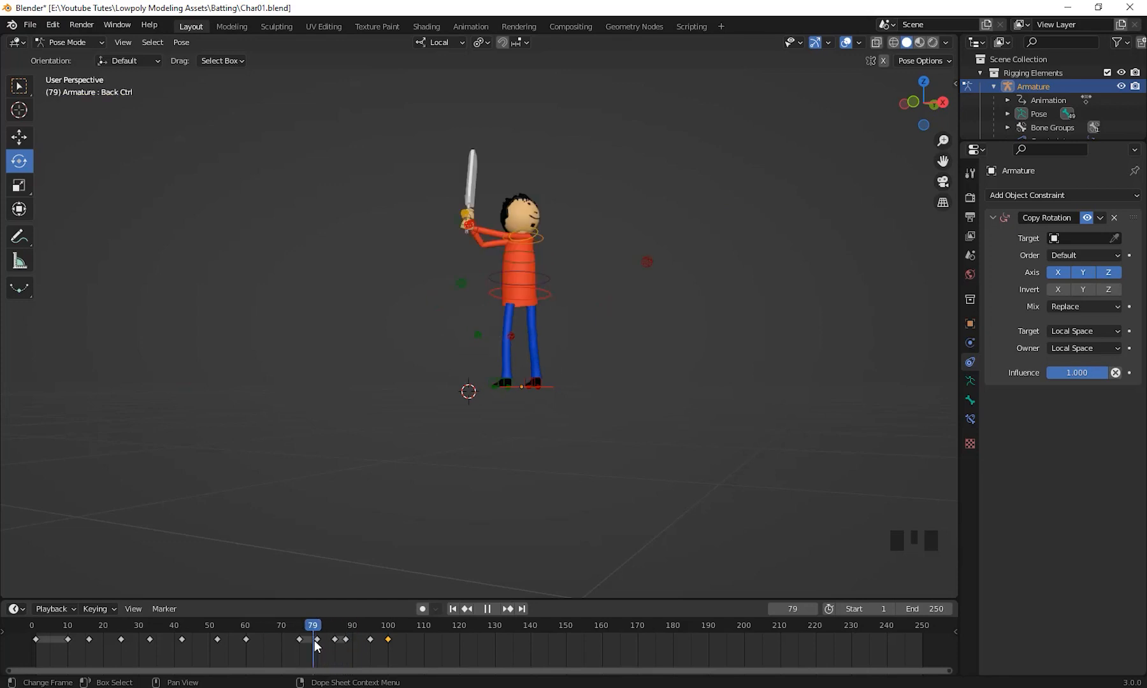
{"action": "middle_click_drag", "start_coordinate": [440, 465], "coordinate": [460, 443]}
{"action": "scroll", "coordinate": [521, 376], "scroll_direction": "up", "scroll_amount": 2}
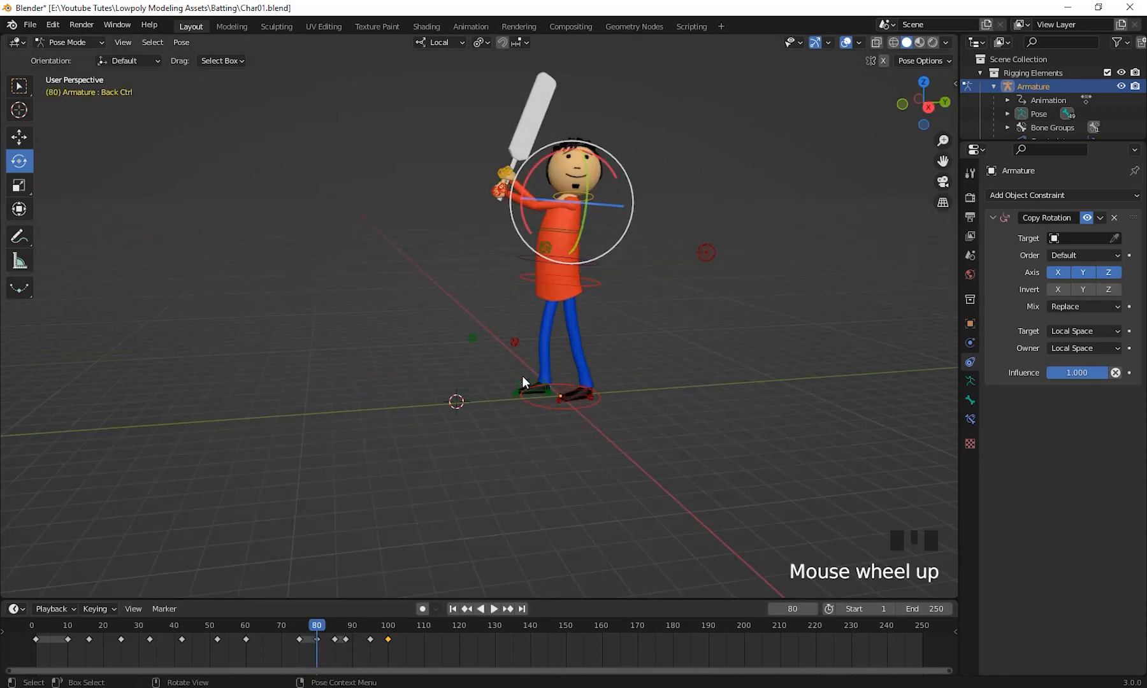
{"action": "middle_click_drag", "start_coordinate": [521, 375], "coordinate": [549, 417], "text": "shift"}
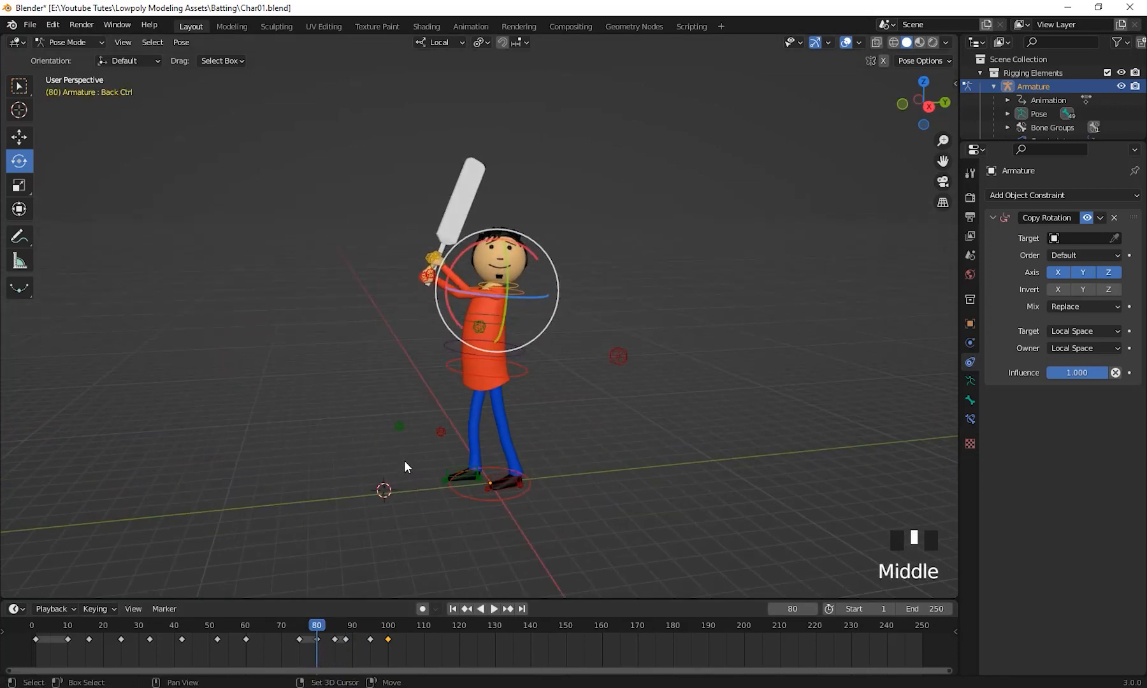
{"action": "middle_click_drag", "start_coordinate": [404, 460], "coordinate": [414, 469], "text": "shift"}
Step: Go back to the bent stance at frame 60 and select the head control
{"action": "left_click_drag", "start_coordinate": [316, 626], "coordinate": [245, 658]}
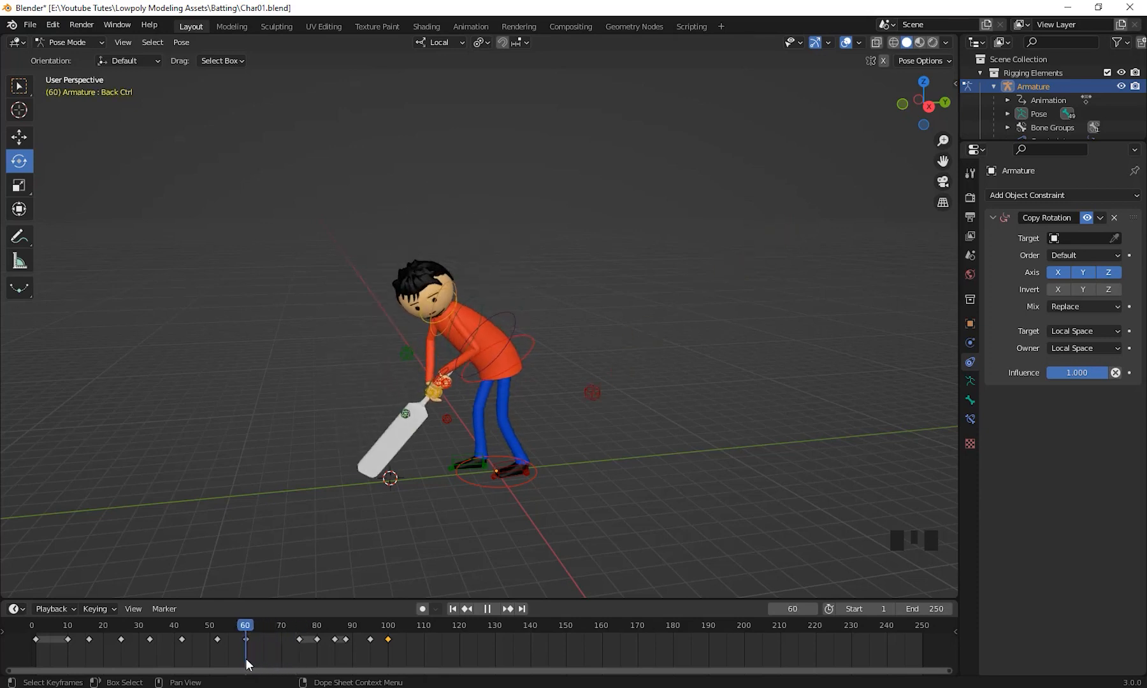
{"action": "left_click", "coordinate": [399, 352]}
{"action": "left_click", "coordinate": [545, 215]}
{"action": "scroll", "coordinate": [561, 296], "scroll_direction": "up", "scroll_amount": 2}
{"action": "middle_click_drag", "start_coordinate": [567, 304], "coordinate": [547, 297]}
{"action": "scroll", "coordinate": [542, 302], "scroll_direction": "up", "scroll_amount": 3}
{"action": "middle_click_drag", "start_coordinate": [507, 331], "coordinate": [526, 375], "text": "shift"}
{"action": "left_click", "coordinate": [381, 297]}
{"action": "left_click", "coordinate": [405, 291]}
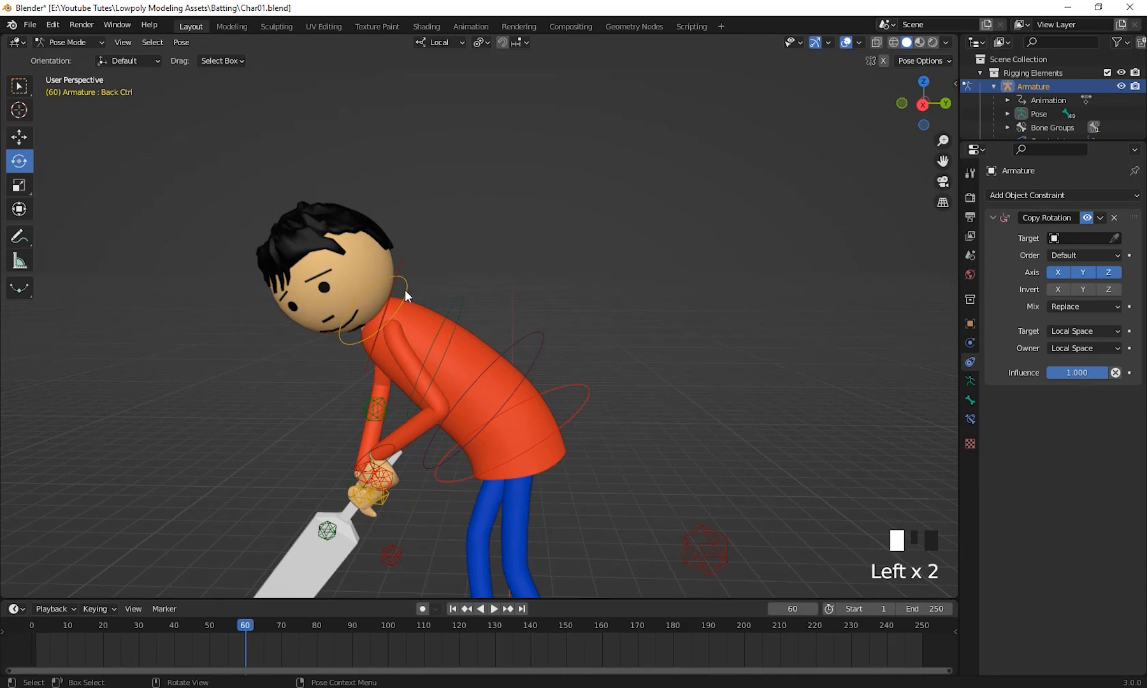
{"action": "scroll", "coordinate": [395, 312], "scroll_direction": "down", "scroll_amount": 2}
{"action": "middle_click_drag", "start_coordinate": [385, 335], "coordinate": [271, 595]}
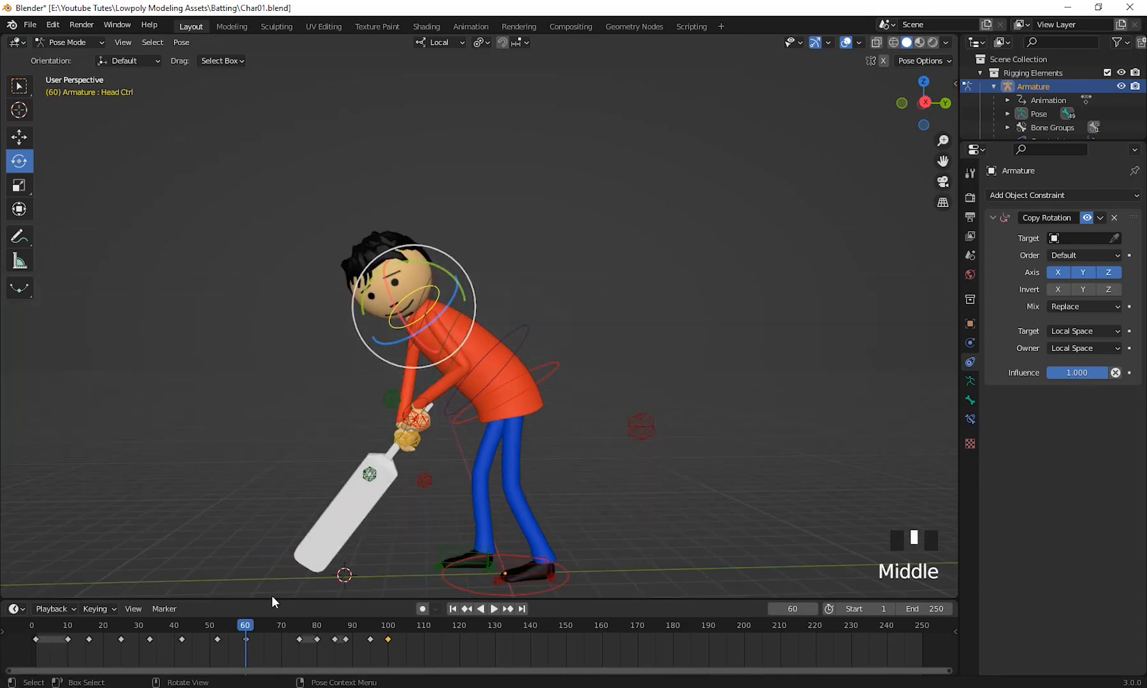
{"action": "left_click", "coordinate": [245, 624]}
{"action": "right_click", "coordinate": [246, 625]}
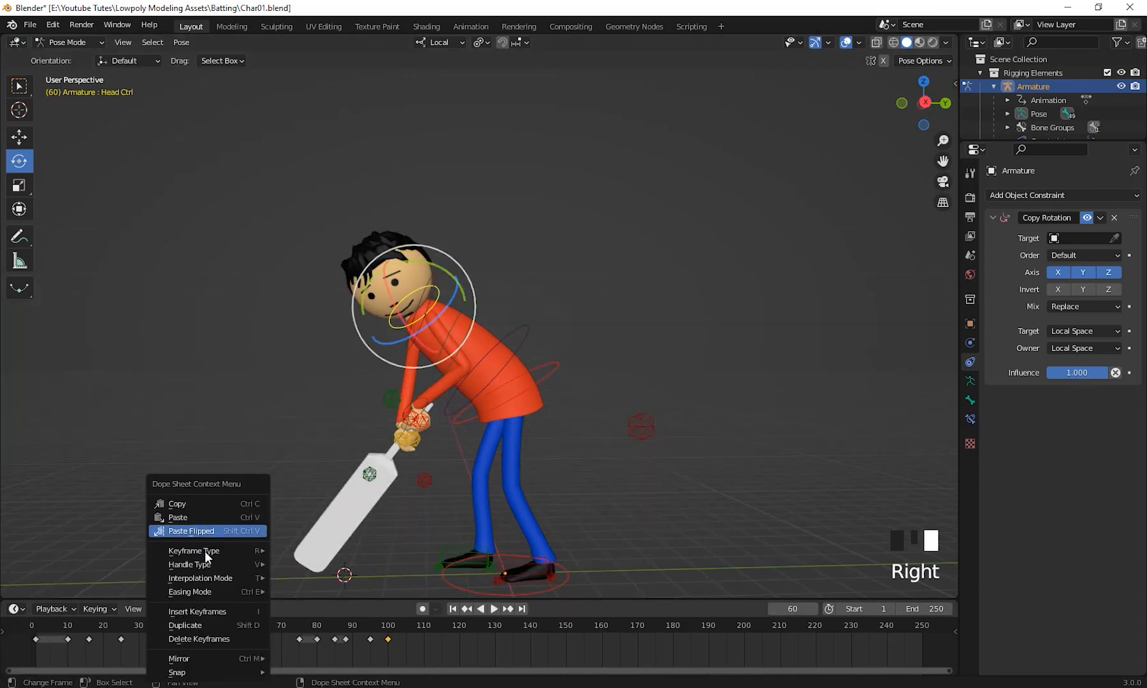
{"action": "left_click", "coordinate": [302, 627]}
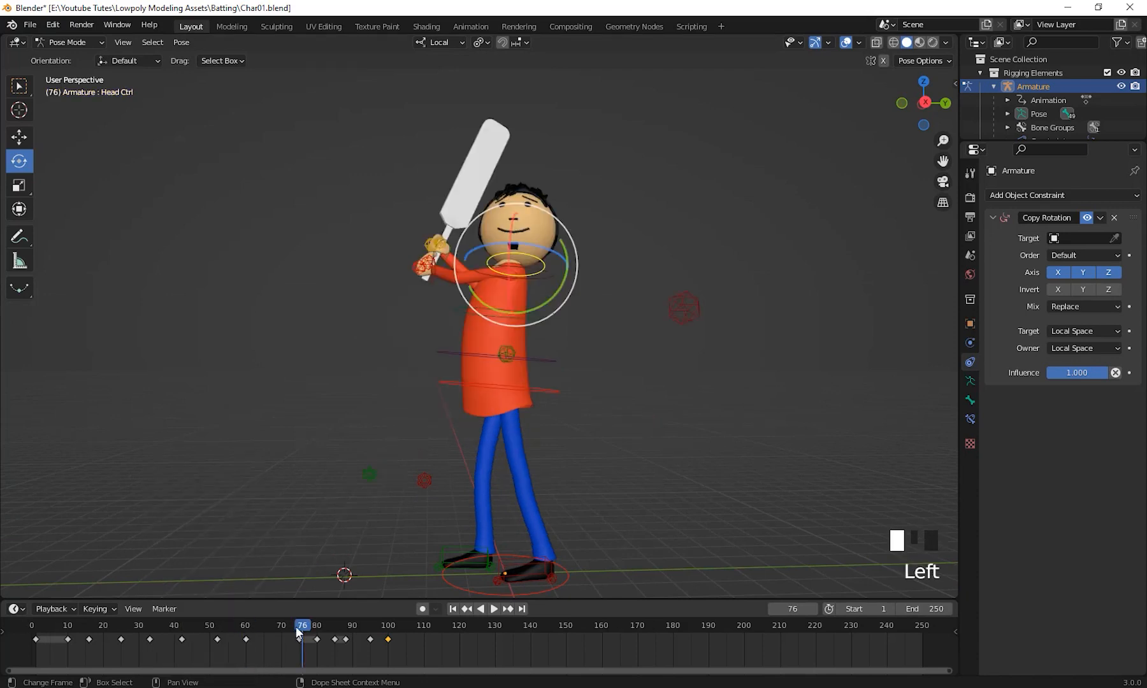
{"action": "left_click", "coordinate": [581, 275]}
{"action": "left_click", "coordinate": [542, 262]}
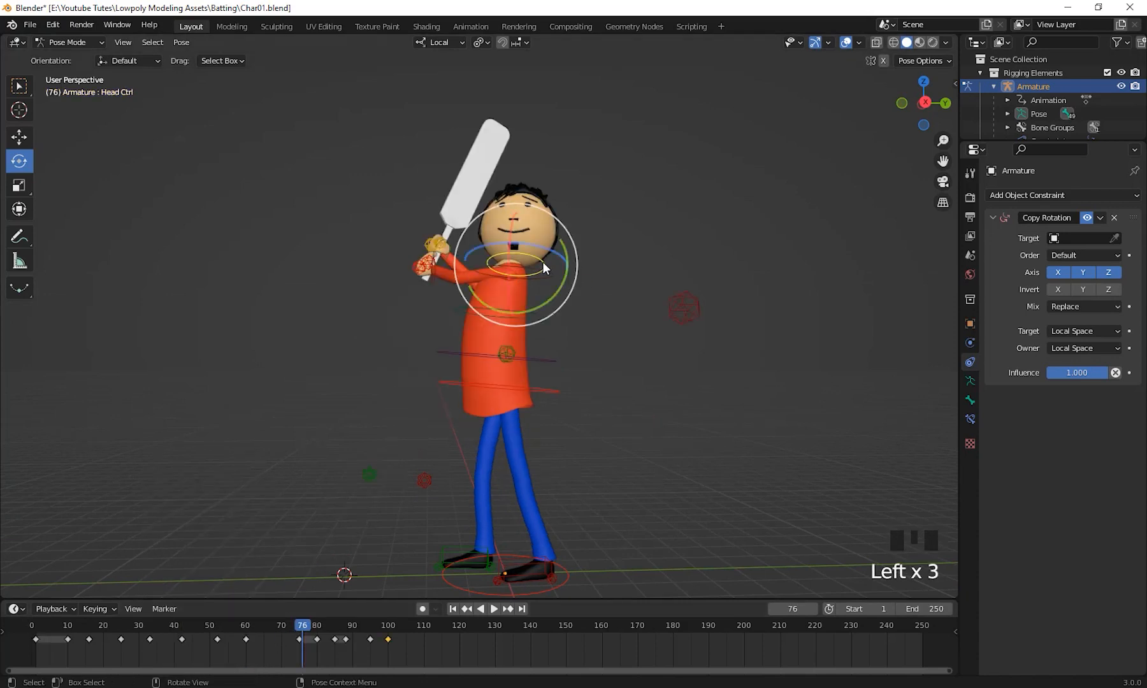
{"action": "left_click_drag", "start_coordinate": [308, 628], "coordinate": [246, 655]}
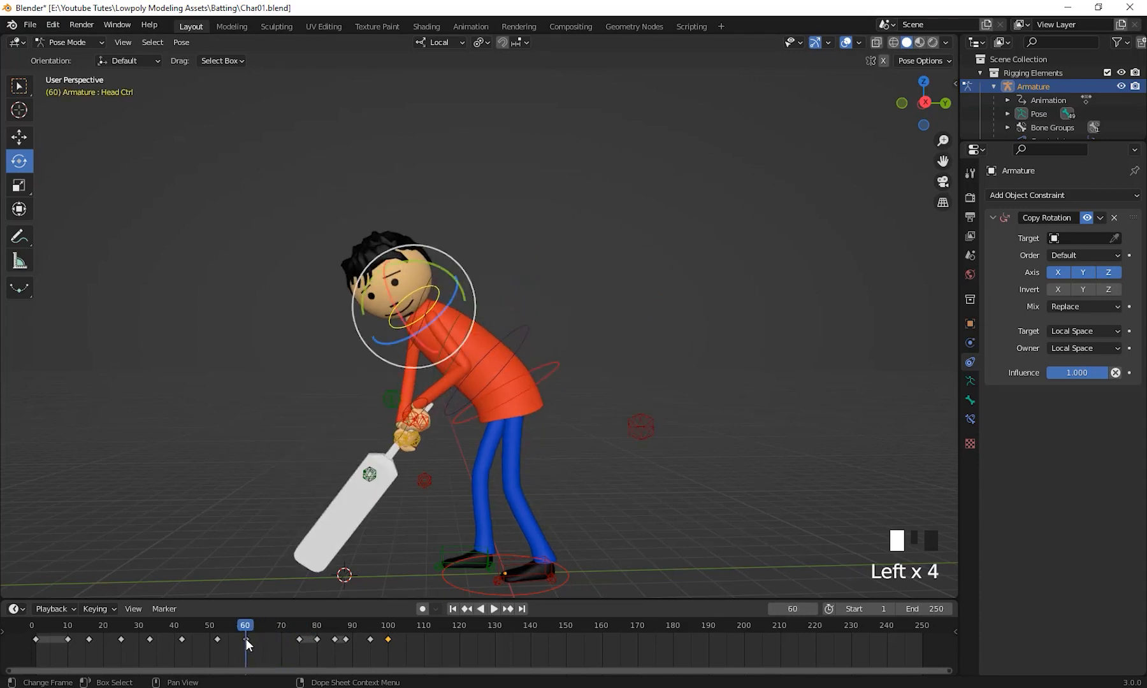
Step: Try to copy the head control's keyframe from frame 60 to frame 75, and undo the paste
{"action": "right_click", "coordinate": [245, 627]}
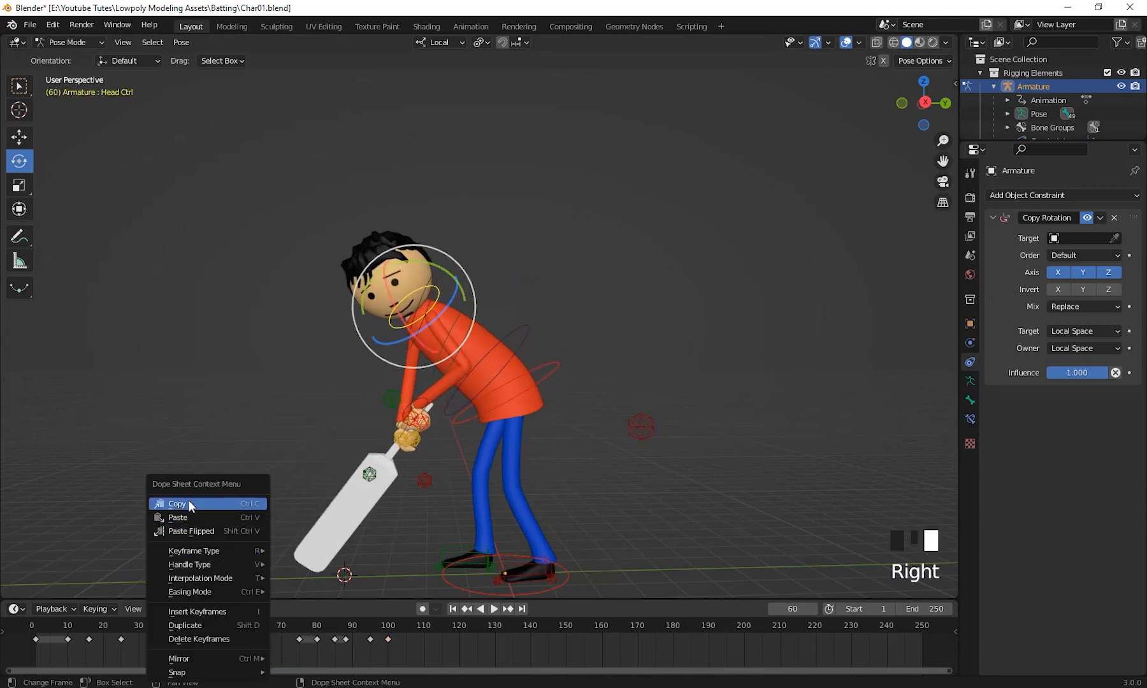
{"action": "left_click", "coordinate": [246, 639]}
{"action": "key", "text": "space"}
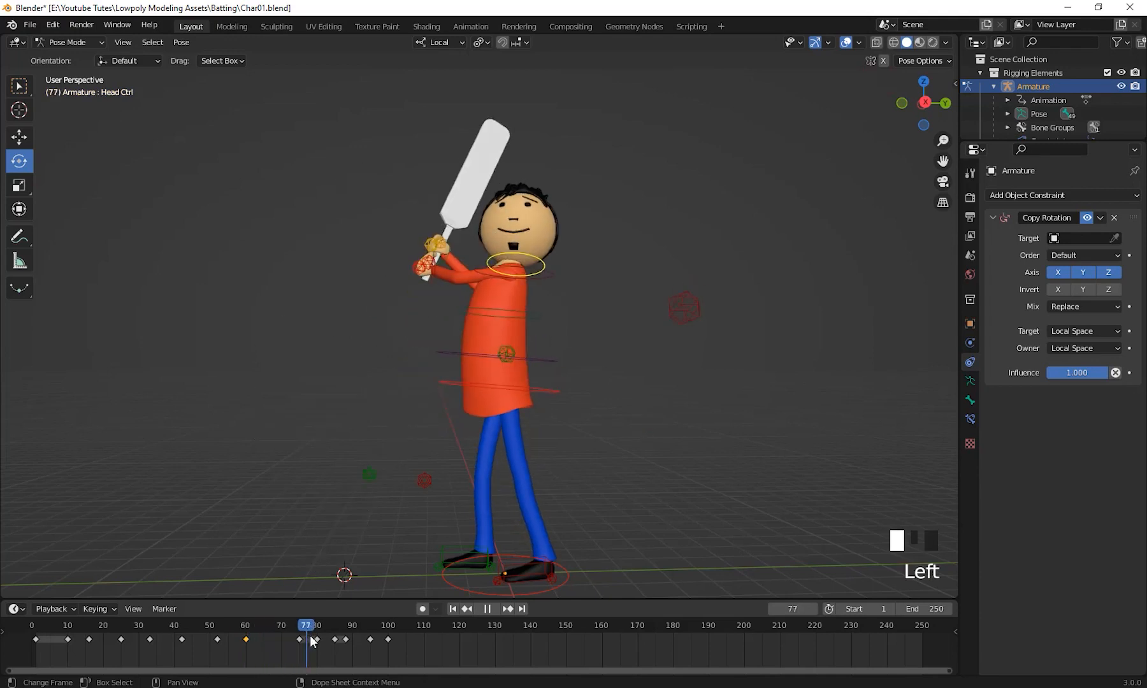
{"action": "key", "text": "space"}
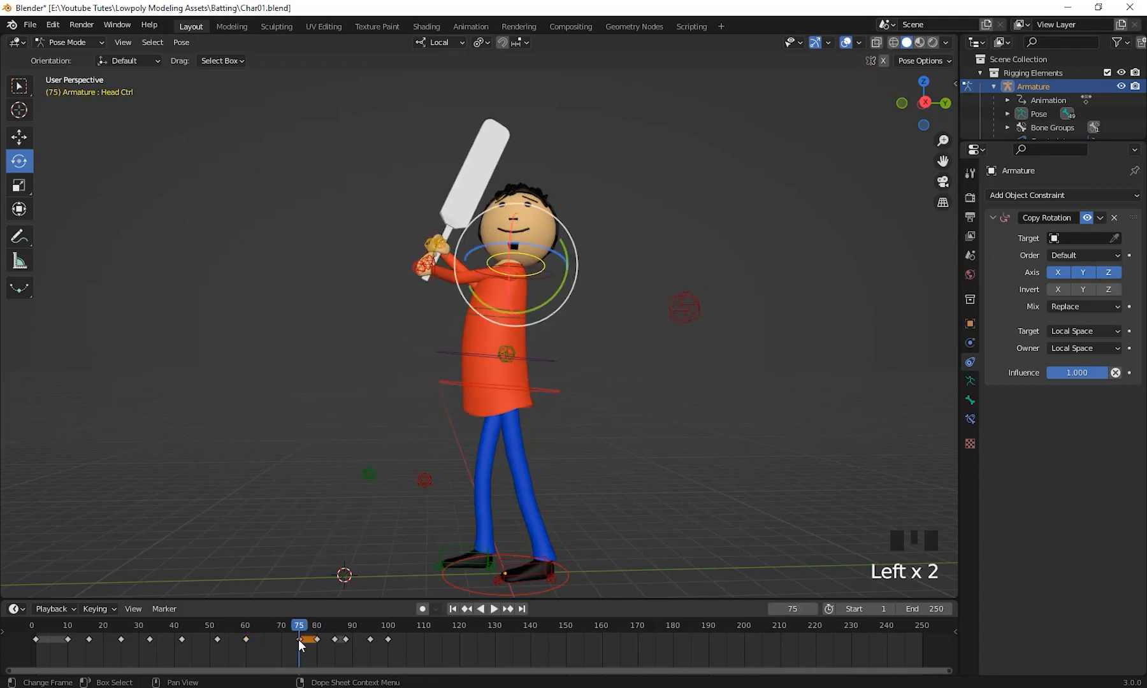
{"action": "right_click", "coordinate": [298, 639]}
{"action": "left_click", "coordinate": [241, 517]}
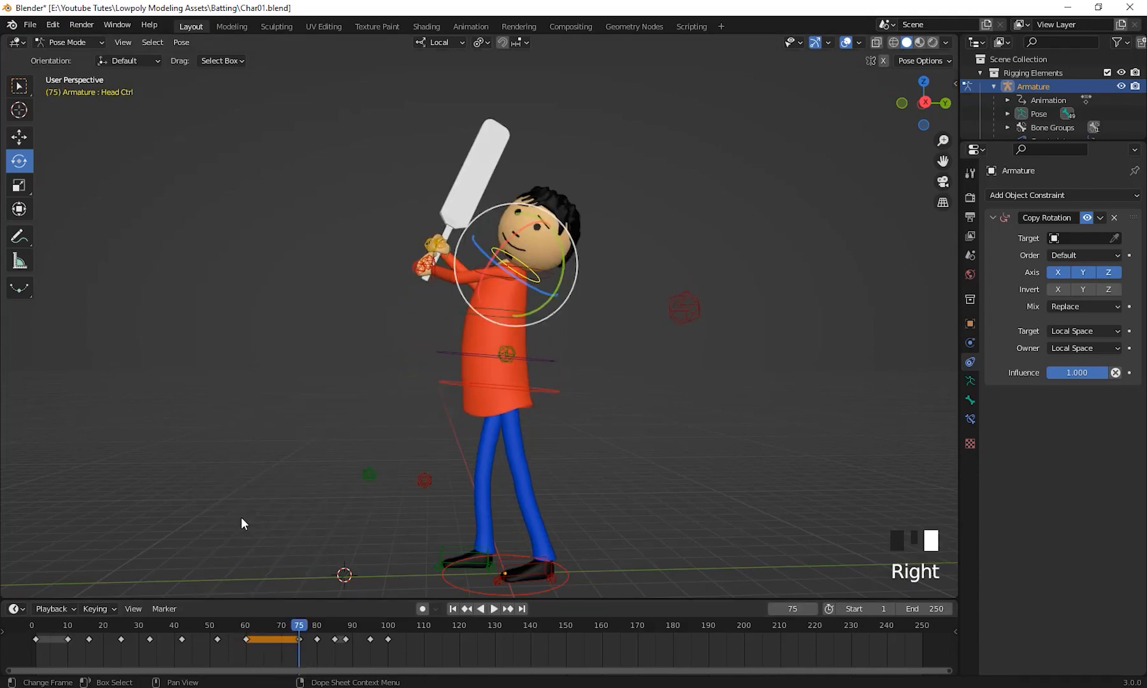
{"action": "key", "text": "ctrl+z"}
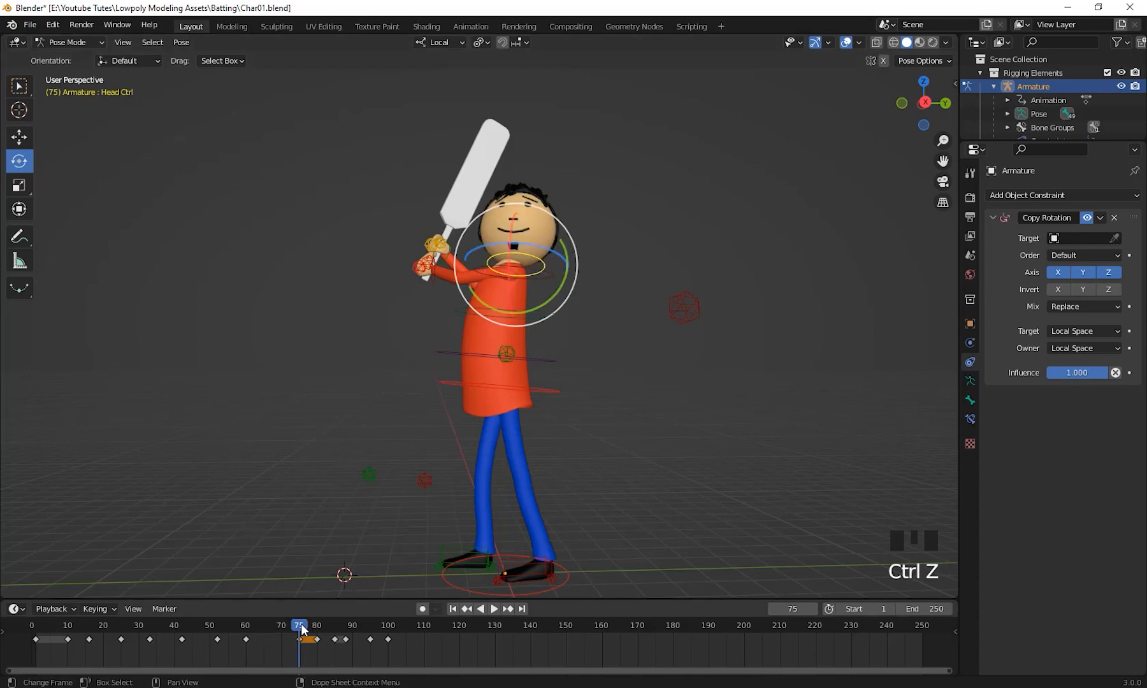
Step: Show the Head Ctrl bone's transform properties and compare its rotation at frames 60 and 75
{"action": "left_click_drag", "start_coordinate": [284, 637], "coordinate": [247, 652]}
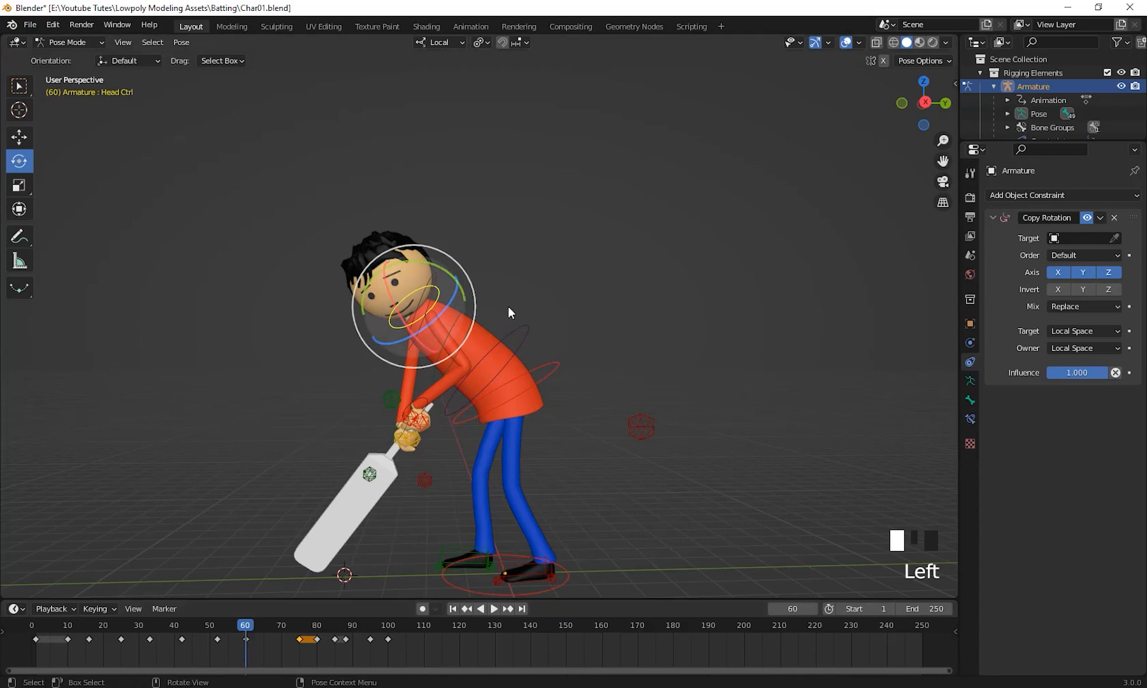
{"action": "left_click", "coordinate": [970, 324]}
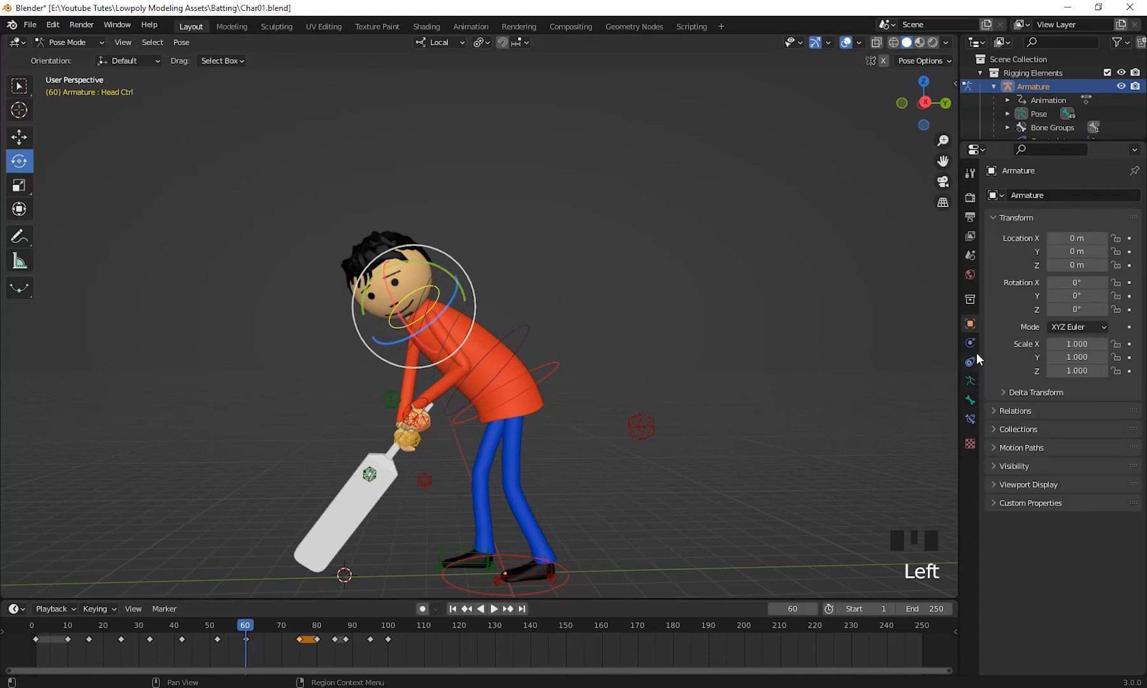
{"action": "left_click", "coordinate": [971, 401]}
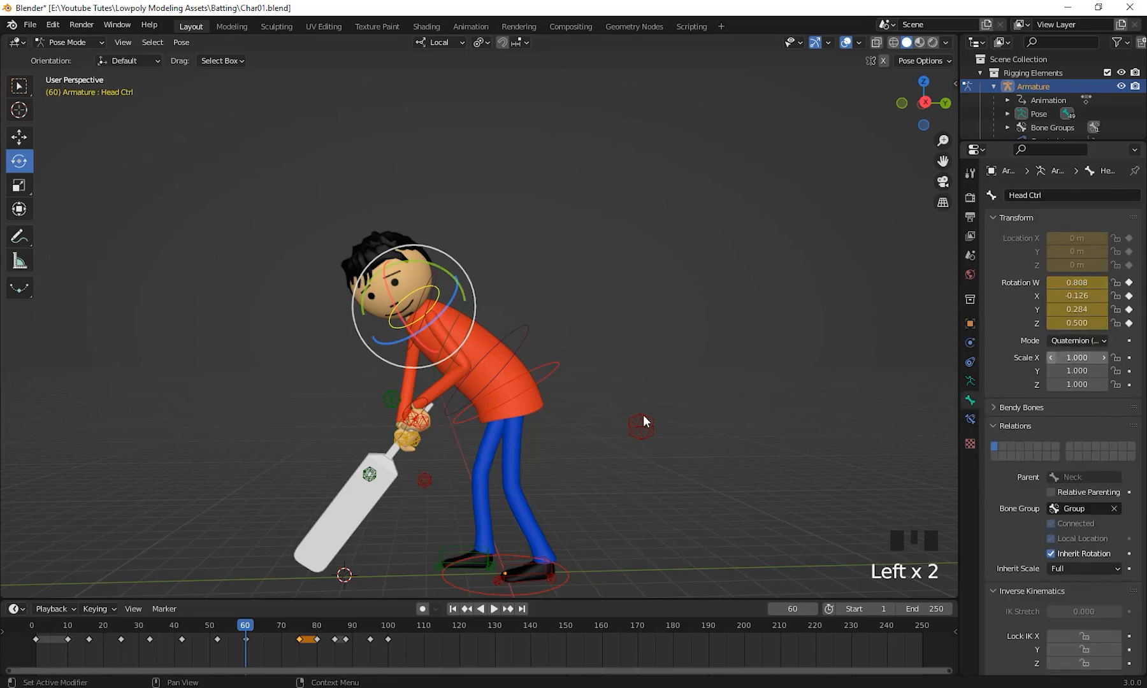
{"action": "middle_click_drag", "start_coordinate": [643, 414], "coordinate": [610, 411], "text": "shift"}
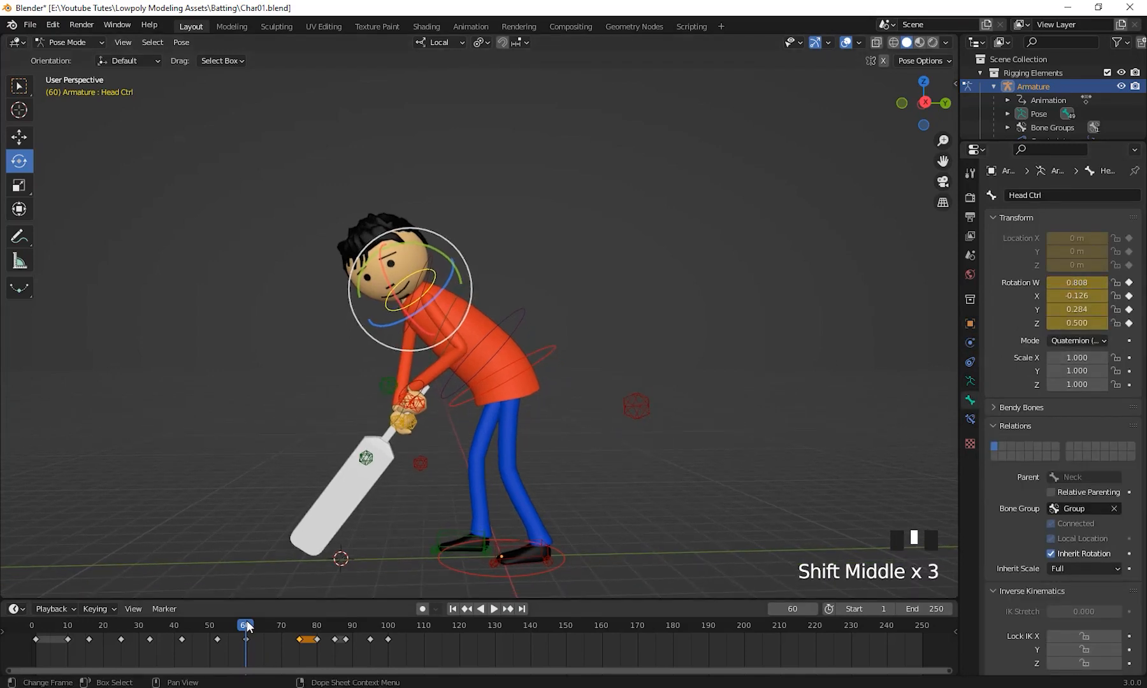
{"action": "left_click_drag", "start_coordinate": [247, 627], "coordinate": [302, 639]}
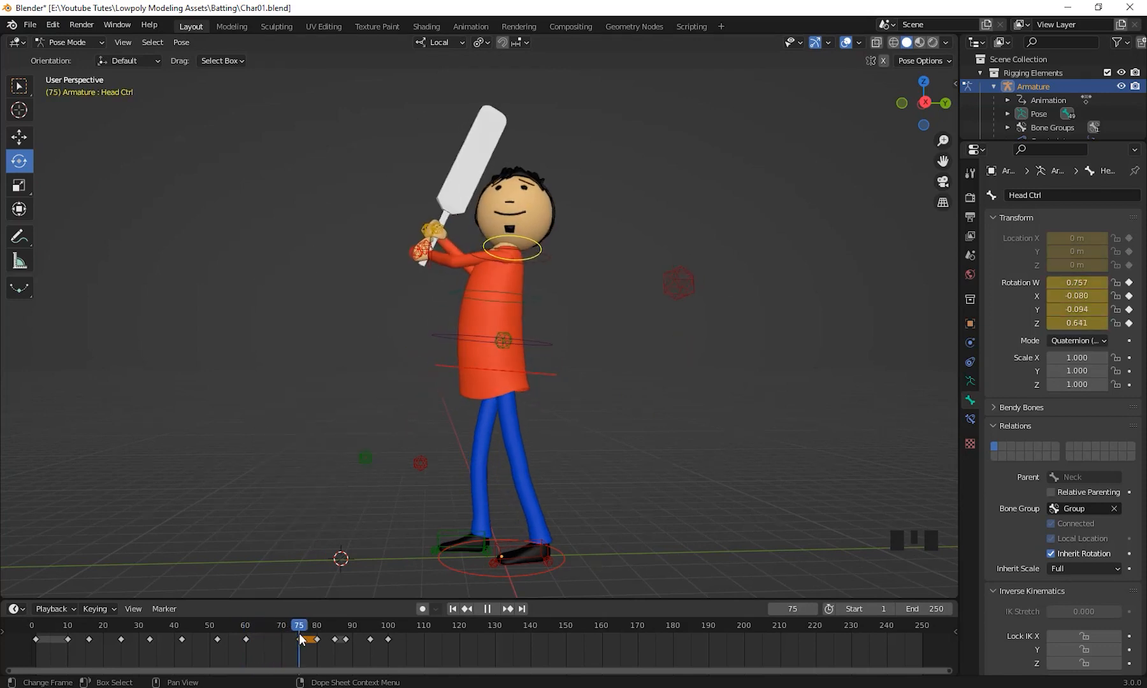
Step: Tilt and turn the head at frame 75 by rotating Head Ctrl, finishing with -15.6° around its local Z axis
{"action": "middle_click_drag", "start_coordinate": [644, 330], "coordinate": [646, 316]}
{"action": "left_click", "coordinate": [532, 253]}
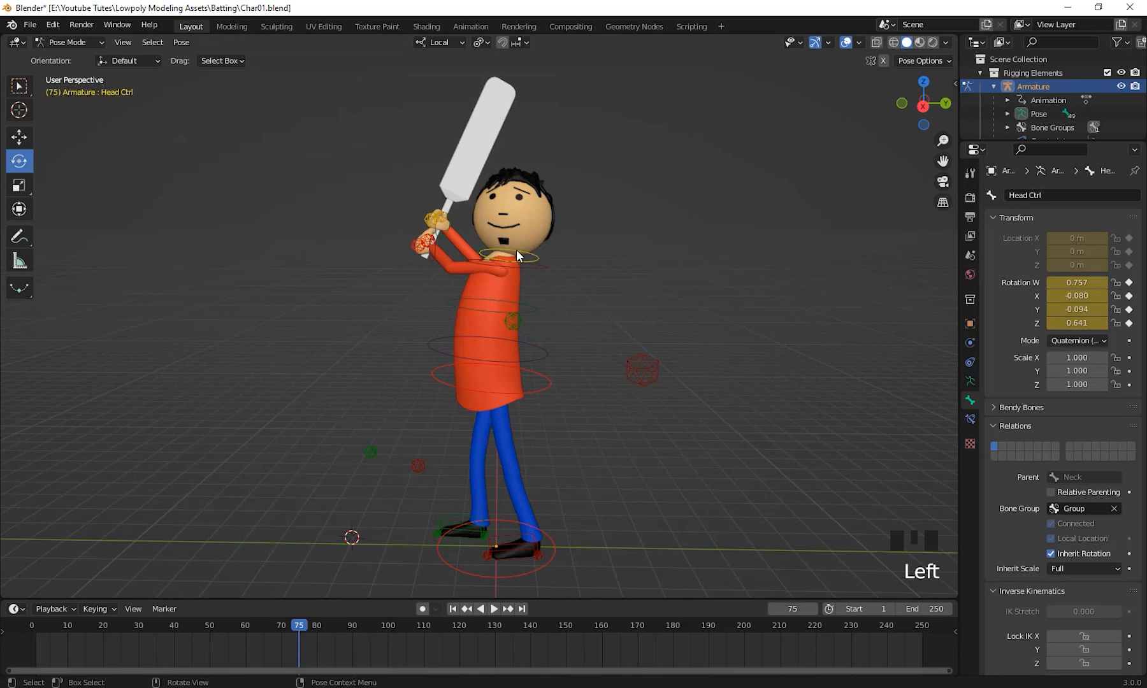
{"action": "left_click", "coordinate": [516, 249]}
{"action": "left_click_drag", "start_coordinate": [507, 209], "coordinate": [553, 226]}
{"action": "scroll", "coordinate": [587, 336], "scroll_direction": "down", "scroll_amount": 2}
{"action": "middle_click_drag", "start_coordinate": [587, 336], "coordinate": [611, 335]}
{"action": "left_click_drag", "start_coordinate": [483, 240], "coordinate": [494, 236]}
{"action": "left_click_drag", "start_coordinate": [557, 266], "coordinate": [545, 283]}
{"action": "scroll", "coordinate": [553, 338], "scroll_direction": "down", "scroll_amount": 2}
{"action": "middle_click_drag", "start_coordinate": [548, 375], "coordinate": [544, 364]}
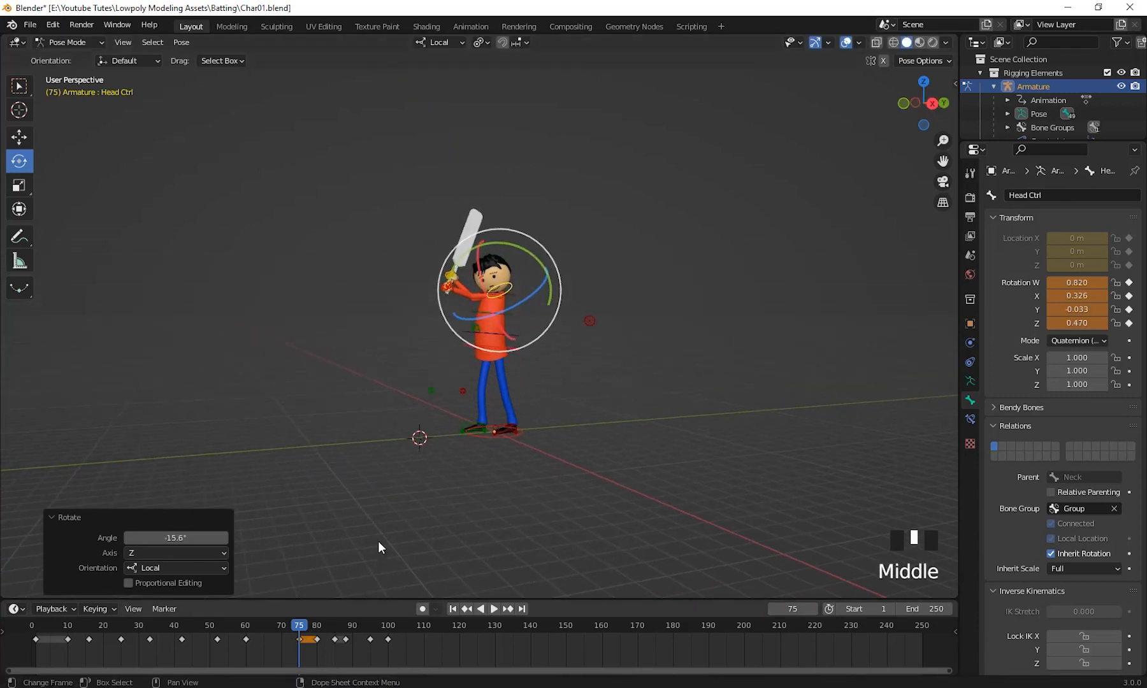
Step: Copy the selected head control keyframes at frame 75 and paste them at frame 80
{"action": "right_click", "coordinate": [299, 630]}
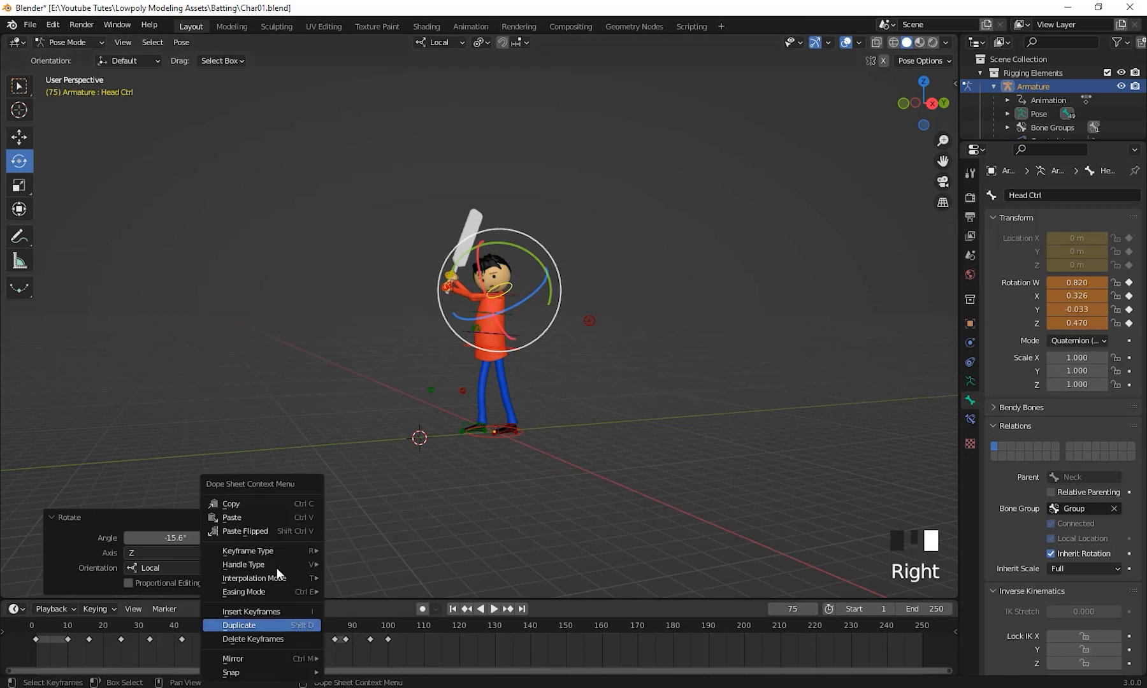
{"action": "left_click", "coordinate": [243, 506]}
{"action": "left_click_drag", "start_coordinate": [310, 632], "coordinate": [320, 639]}
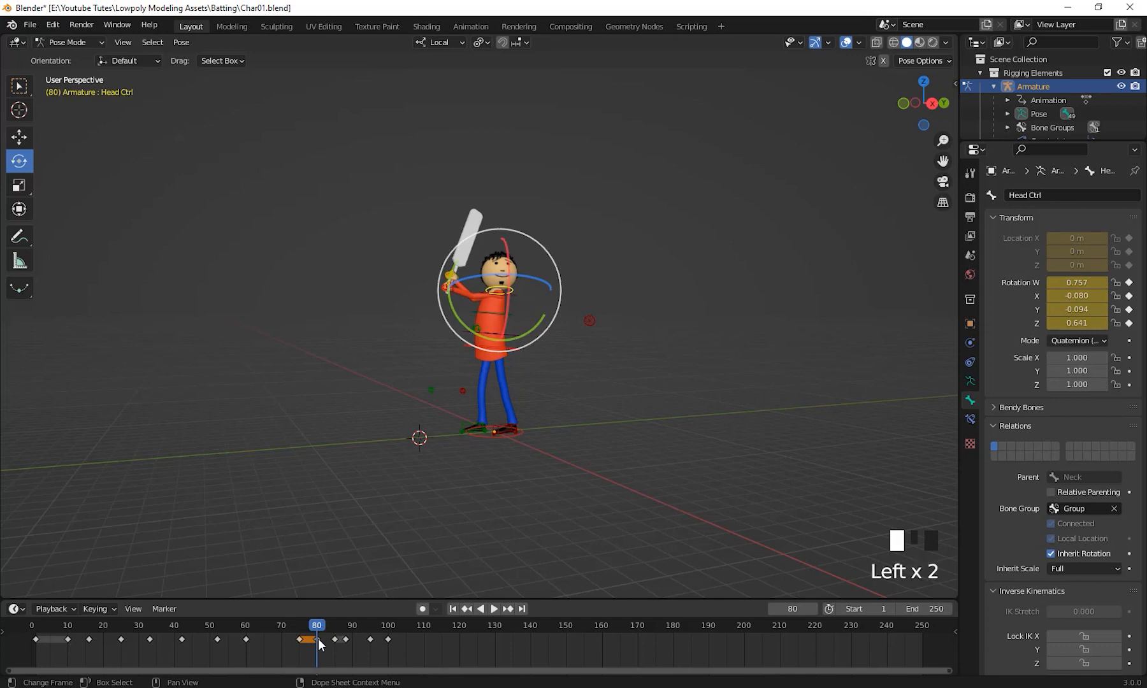
{"action": "right_click_drag", "start_coordinate": [317, 627], "coordinate": [267, 520]}
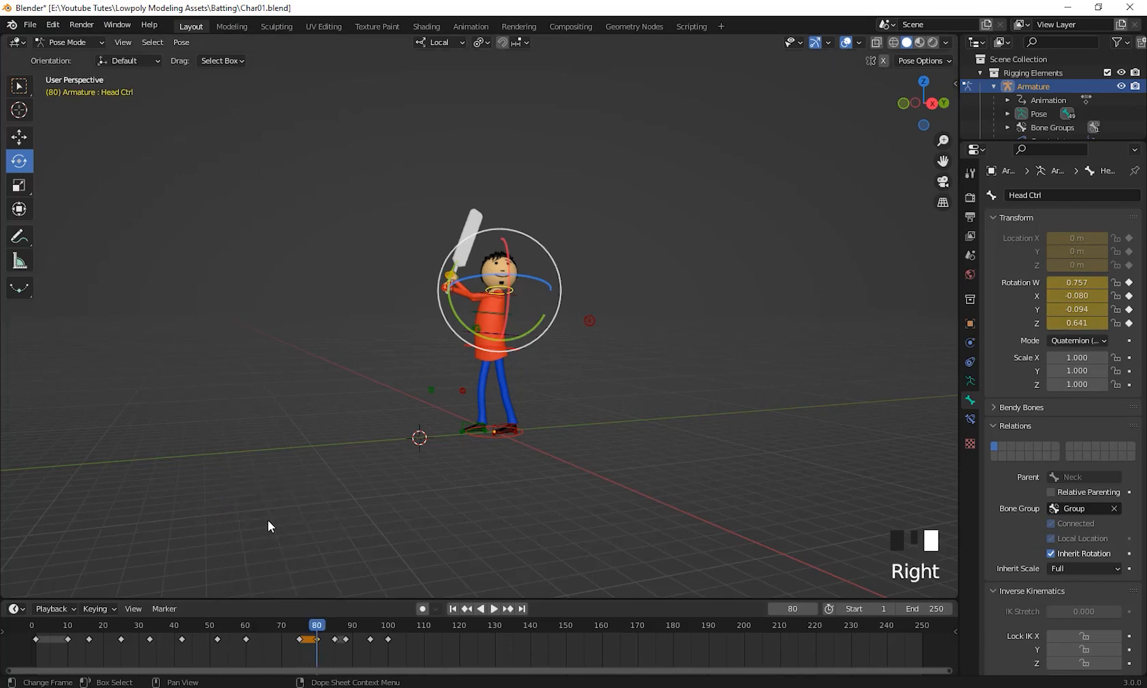
Step: Re-pose the head at frame 75 by rotating Head Ctrl, finishing with an 11.5°, 4.01° trackball rotation, and insert a Location & Rotation keyframe
{"action": "left_click_drag", "start_coordinate": [303, 628], "coordinate": [299, 629]}
{"action": "key", "text": "ctrl+z"}
{"action": "key", "text": "ctrl+z"}
{"action": "left_click_drag", "start_coordinate": [492, 279], "coordinate": [513, 268]}
{"action": "left_click_drag", "start_coordinate": [462, 323], "coordinate": [458, 328]}
{"action": "left_click_drag", "start_coordinate": [537, 258], "coordinate": [508, 266]}
{"action": "middle_click_drag", "start_coordinate": [610, 381], "coordinate": [578, 411]}
{"action": "key", "text": "i"}
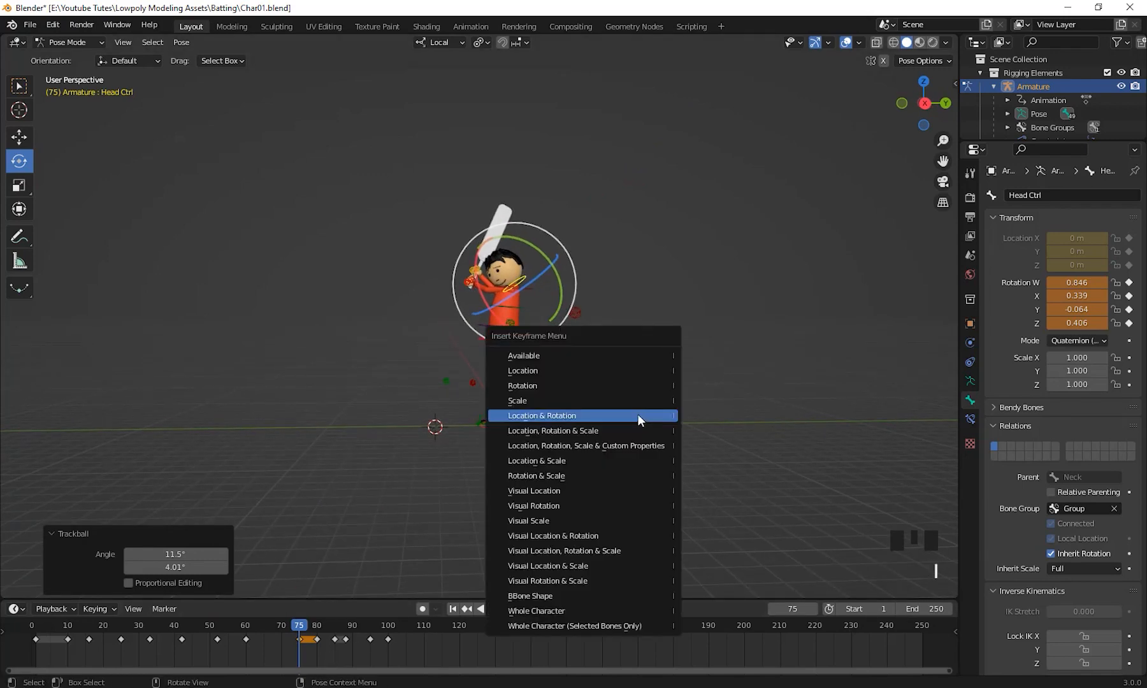
{"action": "left_click", "coordinate": [574, 411]}
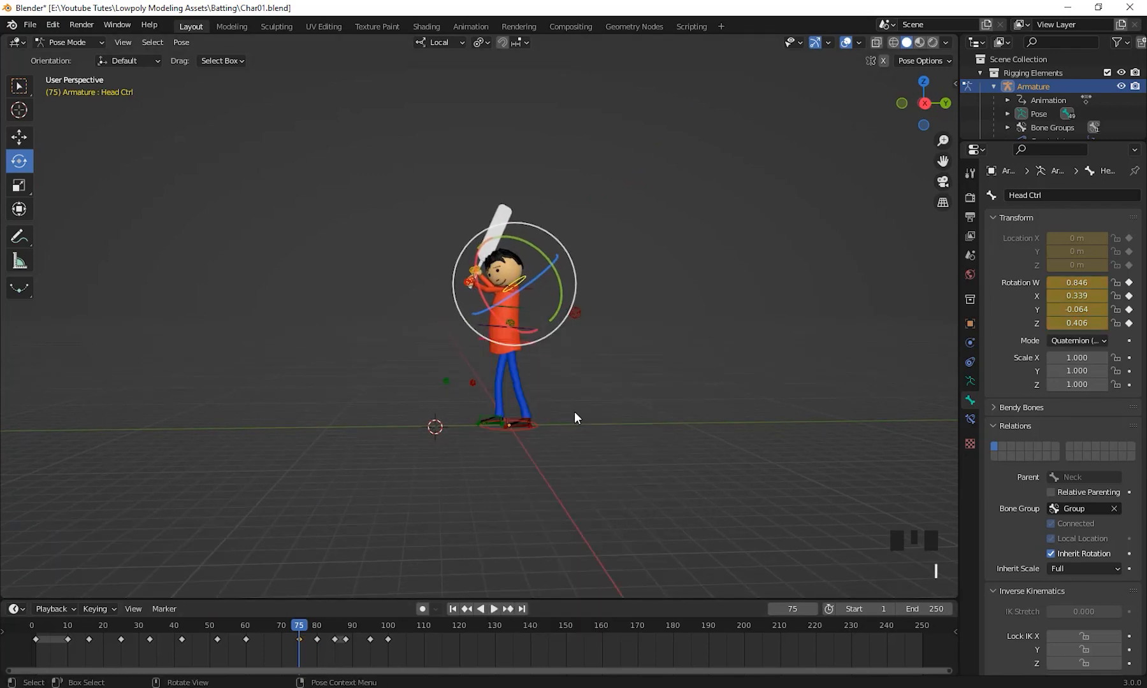
Step: Copy the head control's keyframe at frame 75 and paste it at frame 80
{"action": "mouse_move", "coordinate": [301, 624]}
{"action": "left_mouse_down"}
{"action": "mouse_move", "coordinate": [318, 630]}
{"action": "mouse_move", "coordinate": [300, 629]}
{"action": "left_mouse_up"}
{"action": "left_click", "coordinate": [300, 629]}
{"action": "right_click", "coordinate": [298, 629]}
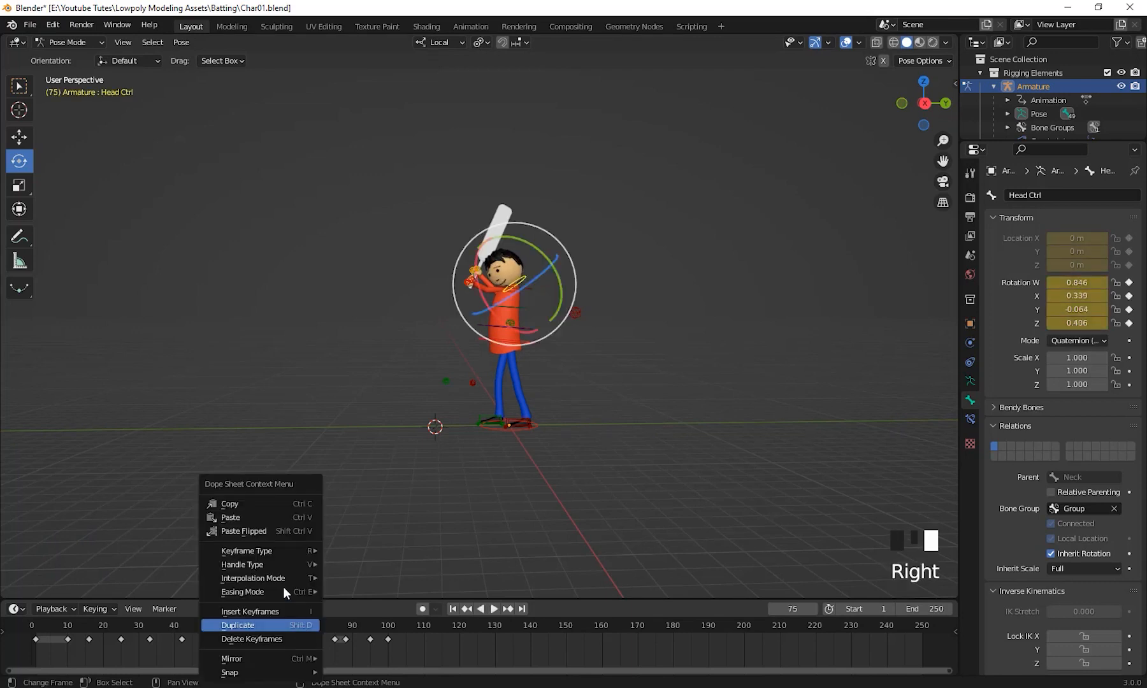
{"action": "mouse_move", "coordinate": [302, 629]}
{"action": "left_mouse_down"}
{"action": "mouse_move", "coordinate": [320, 627]}
{"action": "mouse_move", "coordinate": [319, 638]}
{"action": "left_mouse_up"}
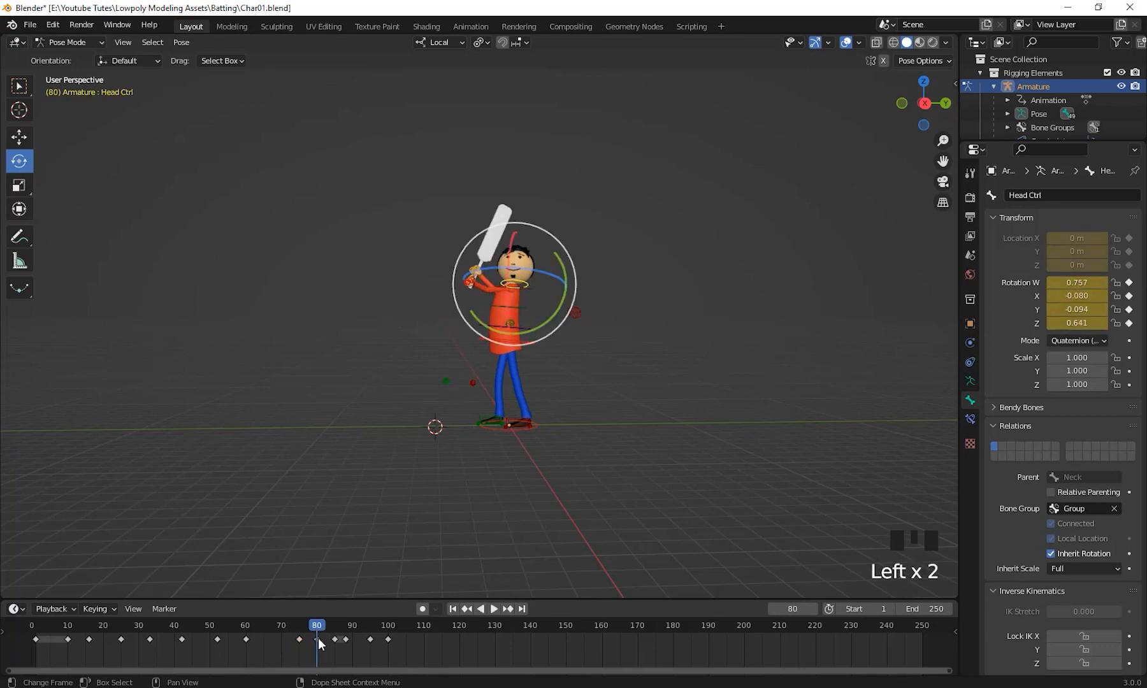
{"action": "right_click", "coordinate": [316, 625]}
{"action": "left_click", "coordinate": [262, 517]}
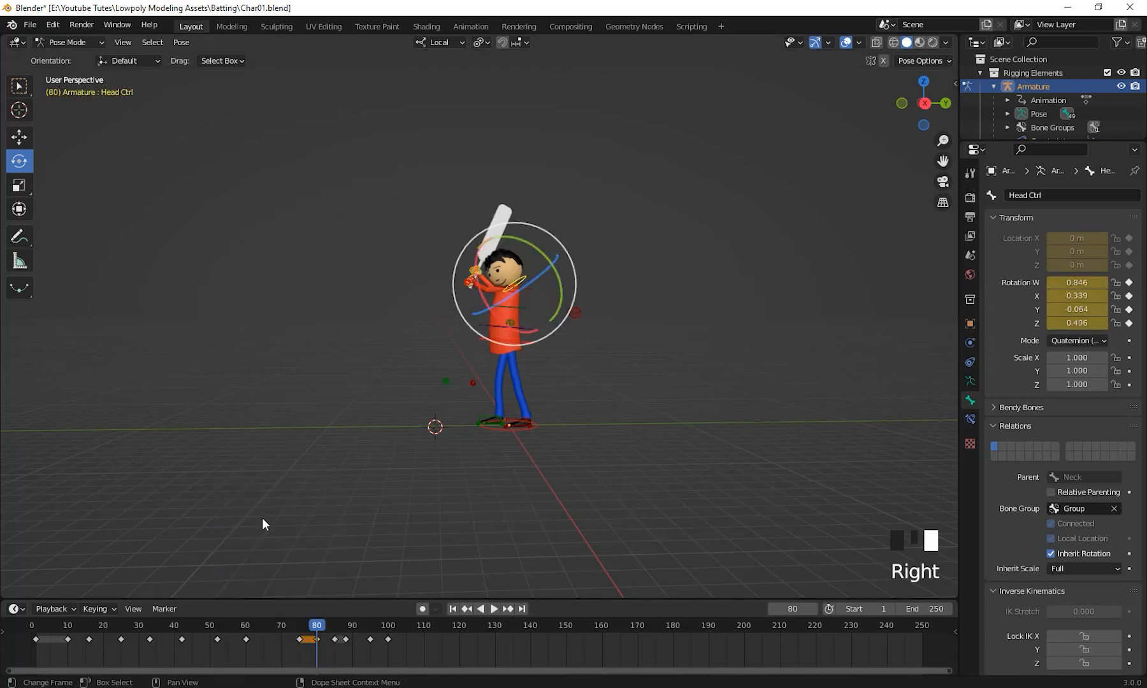
Step: Try to paste the copied head keyframe at frame 85, and undo the paste
{"action": "left_click_drag", "start_coordinate": [317, 628], "coordinate": [335, 627]}
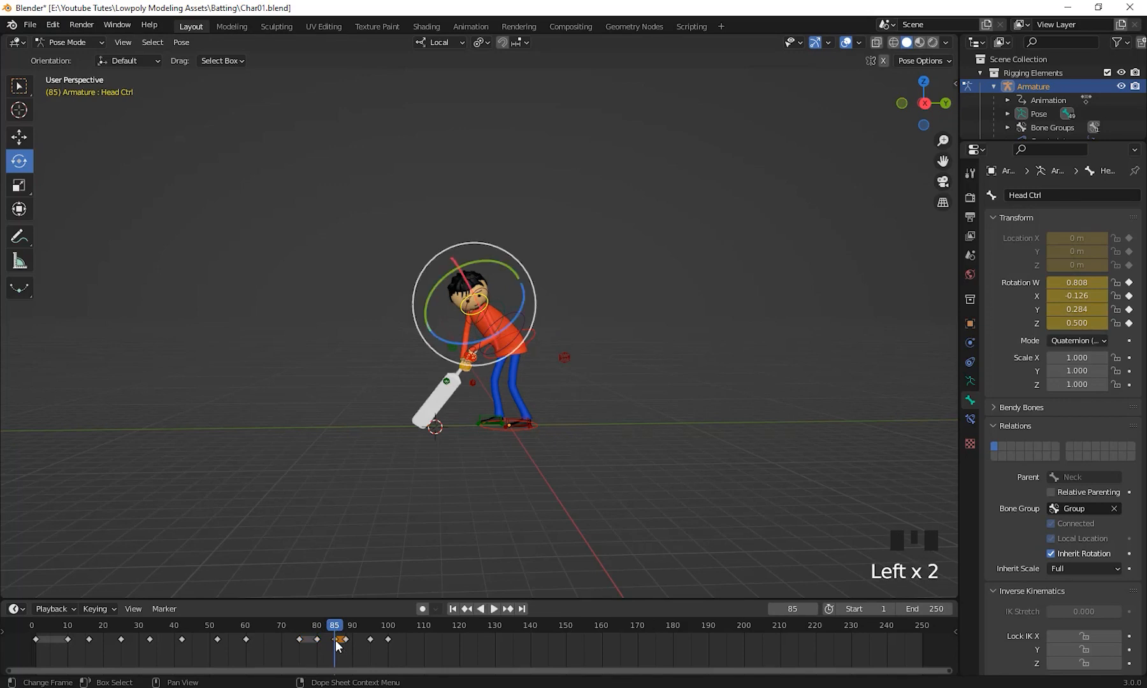
{"action": "right_click", "coordinate": [335, 626]}
{"action": "left_click", "coordinate": [286, 518]}
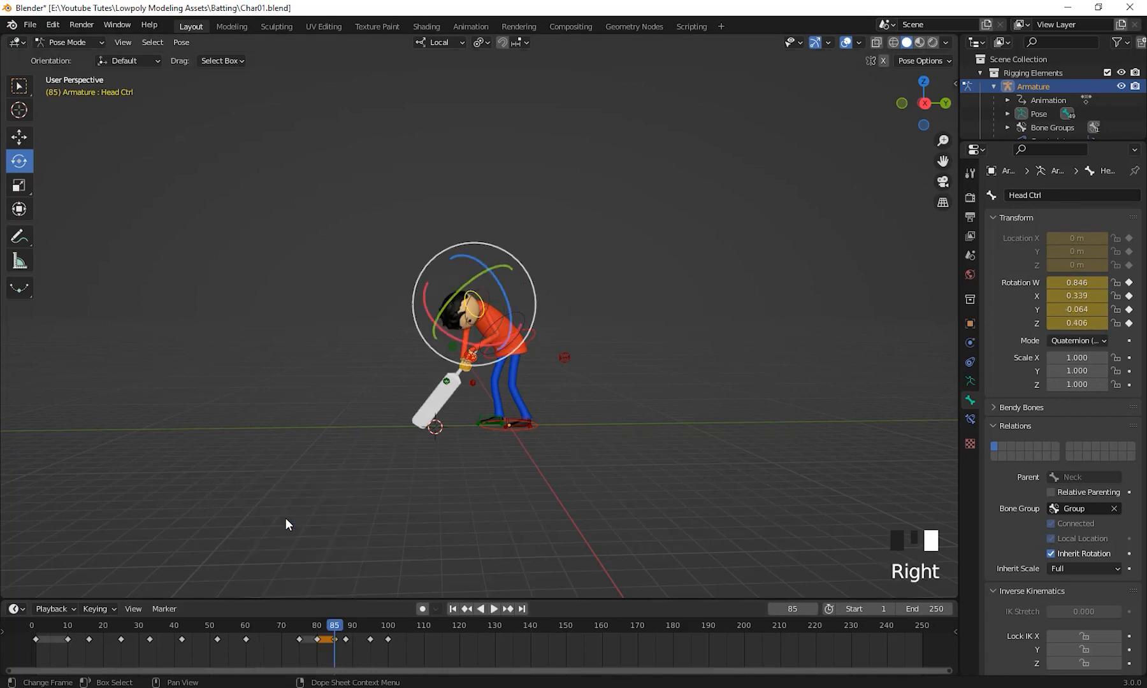
{"action": "key", "text": "ctrl+z"}
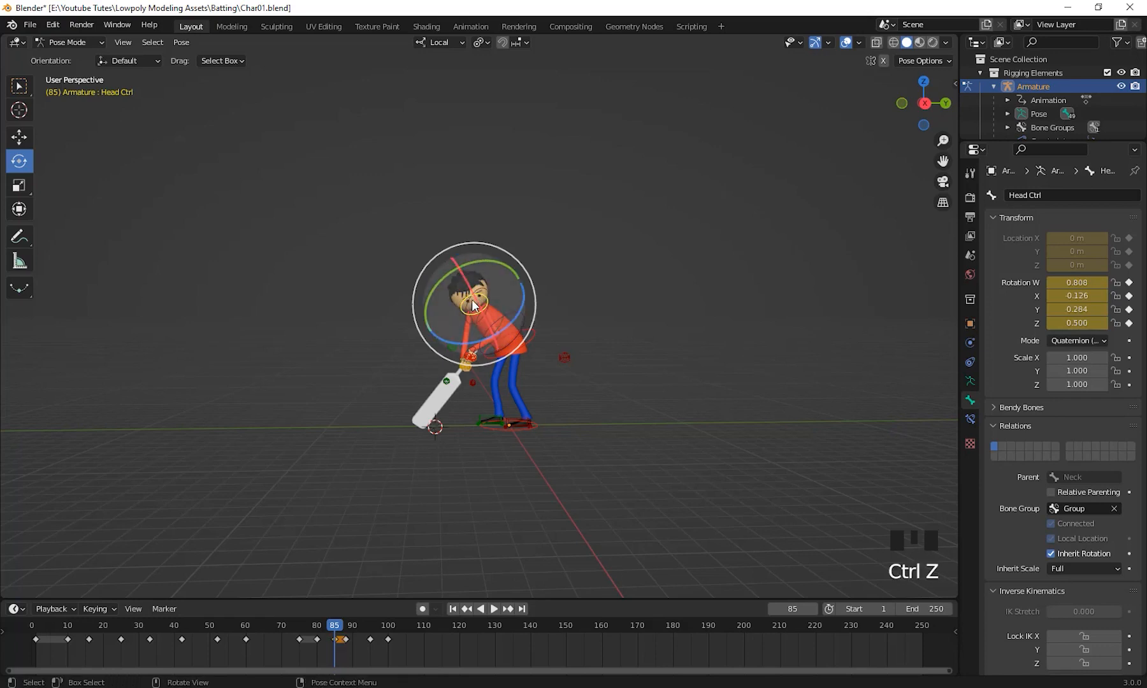
Step: Examine the character's bat-down pose around frames 85 and 86 from several angles
{"action": "left_click_drag", "start_coordinate": [344, 621], "coordinate": [337, 650]}
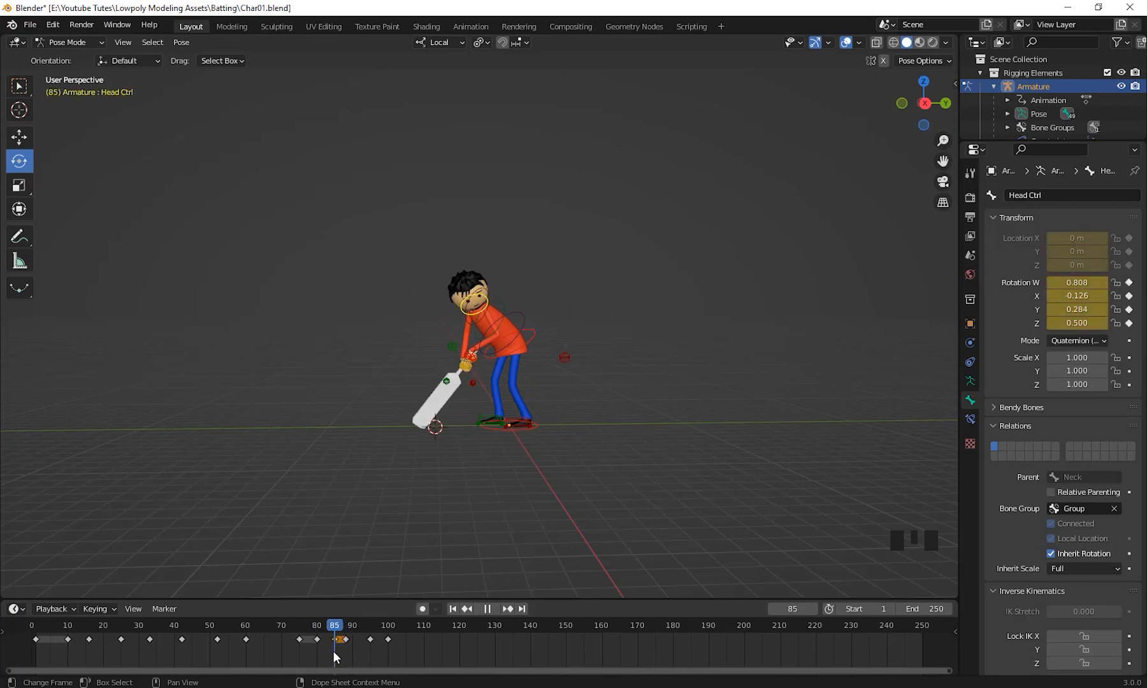
{"action": "key", "text": "Escape"}
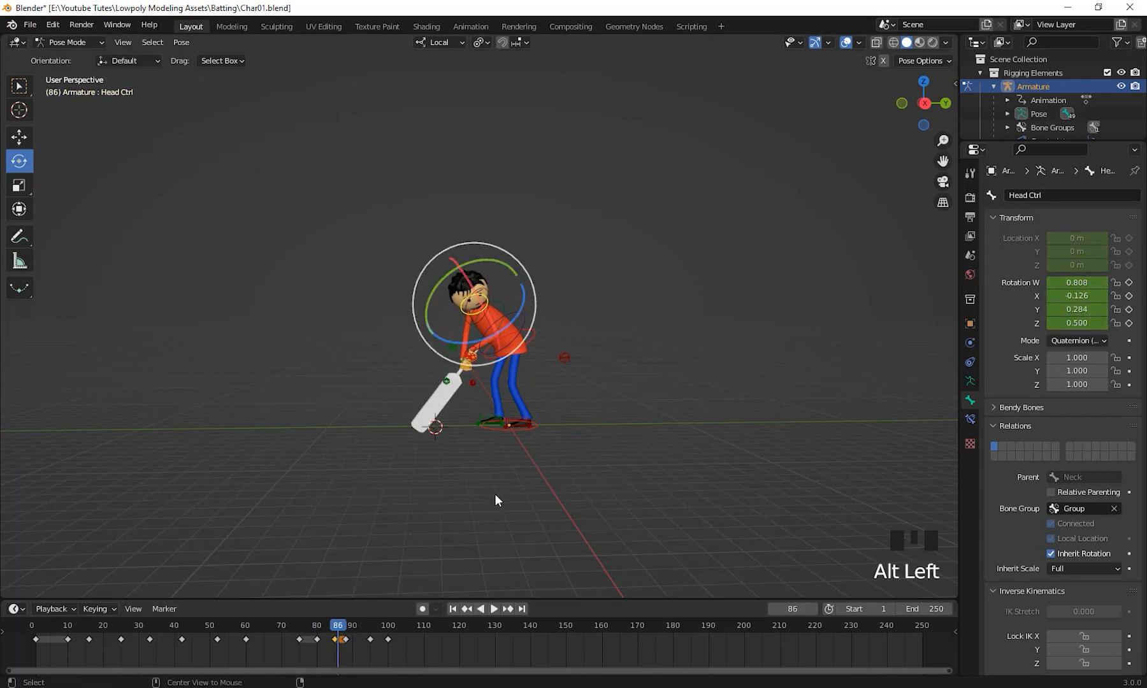
{"action": "middle_click_drag", "start_coordinate": [495, 497], "coordinate": [542, 510]}
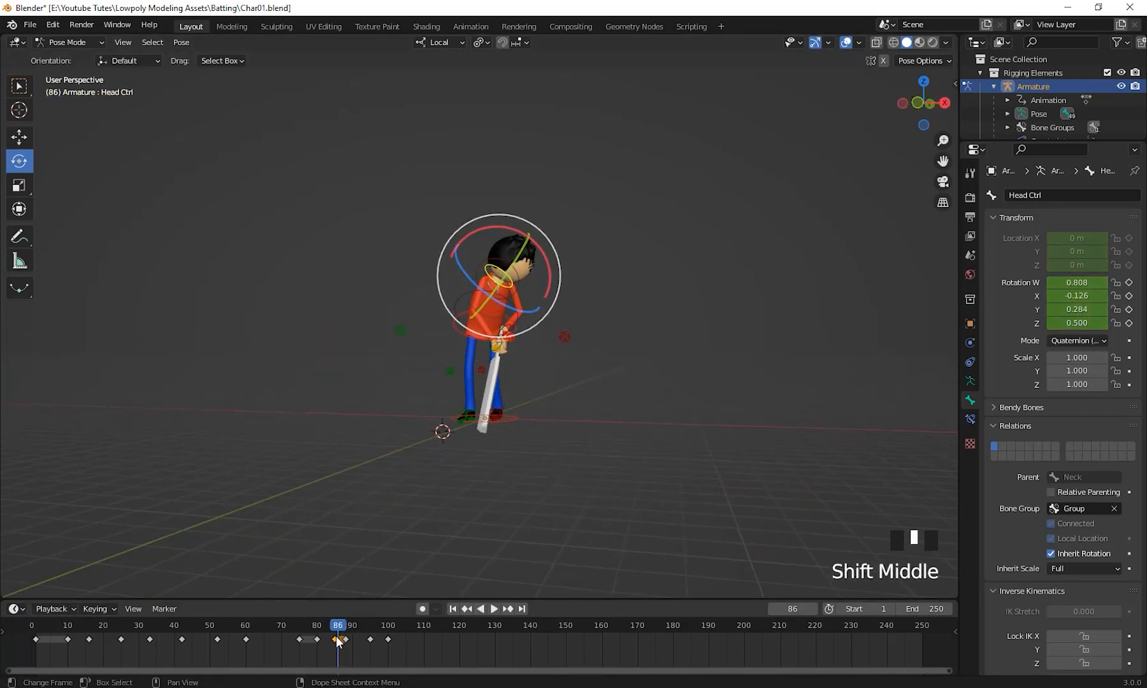
{"action": "mouse_move", "coordinate": [336, 631]}
{"action": "left_mouse_down"}
{"action": "mouse_move", "coordinate": [322, 632]}
{"action": "mouse_move", "coordinate": [334, 634]}
{"action": "left_mouse_up"}
{"action": "middle_click_drag", "start_coordinate": [446, 510], "coordinate": [407, 440]}
{"action": "mouse_move", "coordinate": [334, 631]}
{"action": "left_mouse_down"}
{"action": "mouse_move", "coordinate": [316, 630]}
{"action": "mouse_move", "coordinate": [339, 631]}
{"action": "mouse_move", "coordinate": [337, 641]}
{"action": "left_mouse_up"}
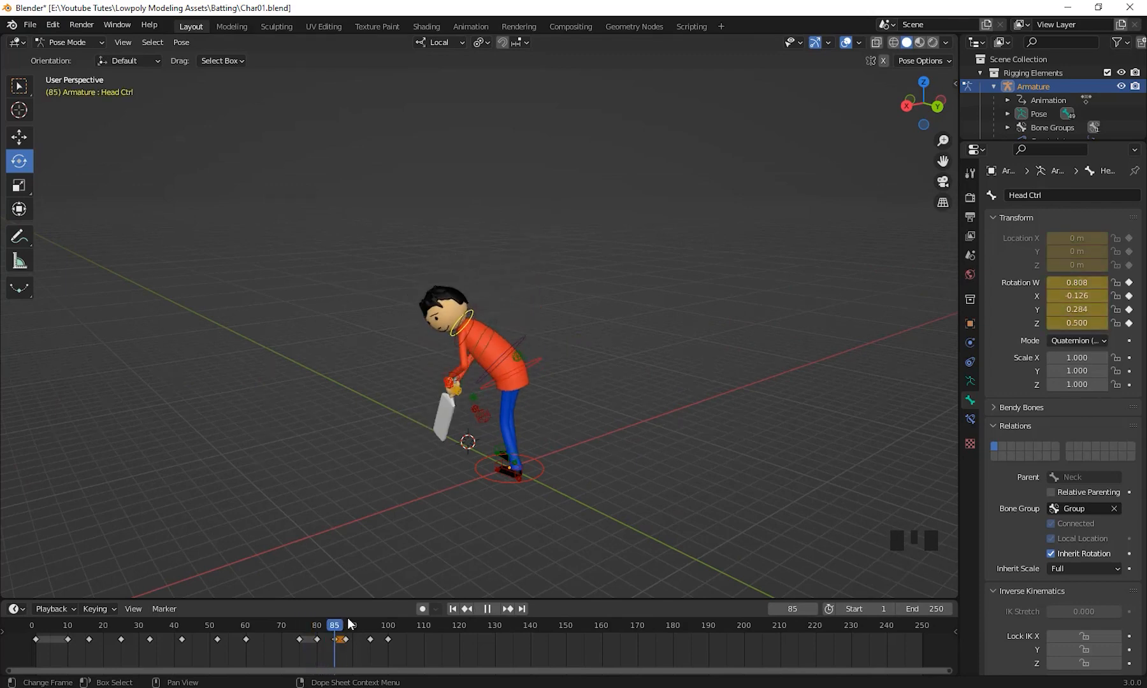
{"action": "middle_click_drag", "start_coordinate": [573, 509], "coordinate": [514, 474]}
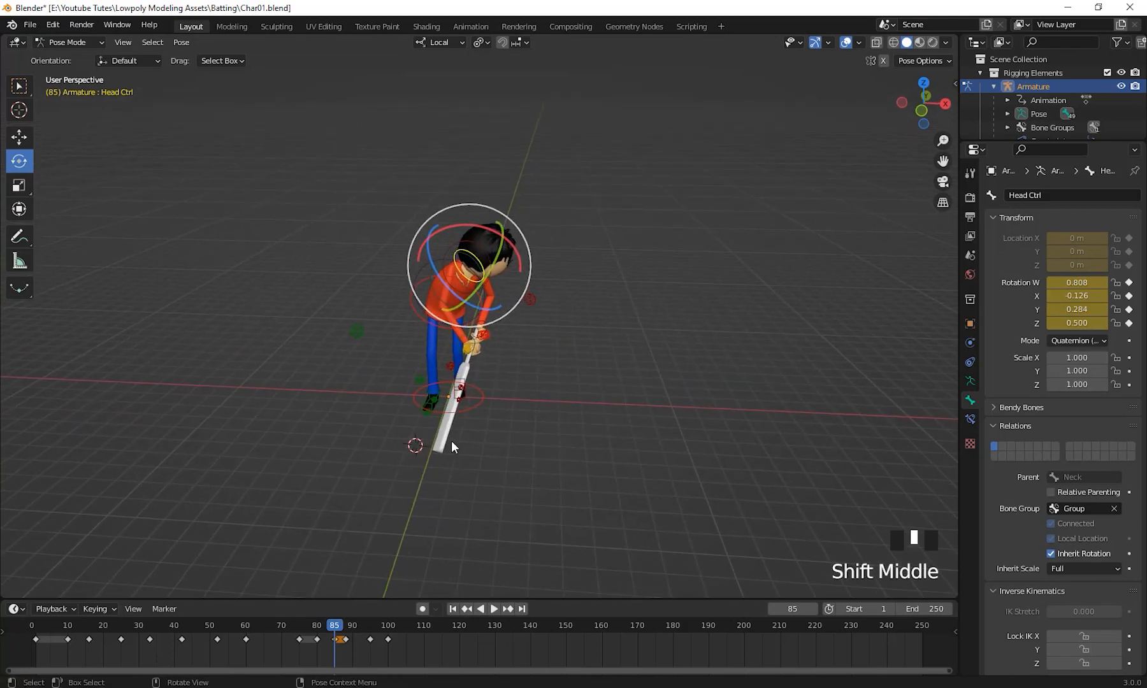
{"action": "middle_click_drag", "start_coordinate": [451, 446], "coordinate": [460, 470], "text": "shift"}
{"action": "scroll", "coordinate": [438, 520], "scroll_direction": "down", "scroll_amount": 2}
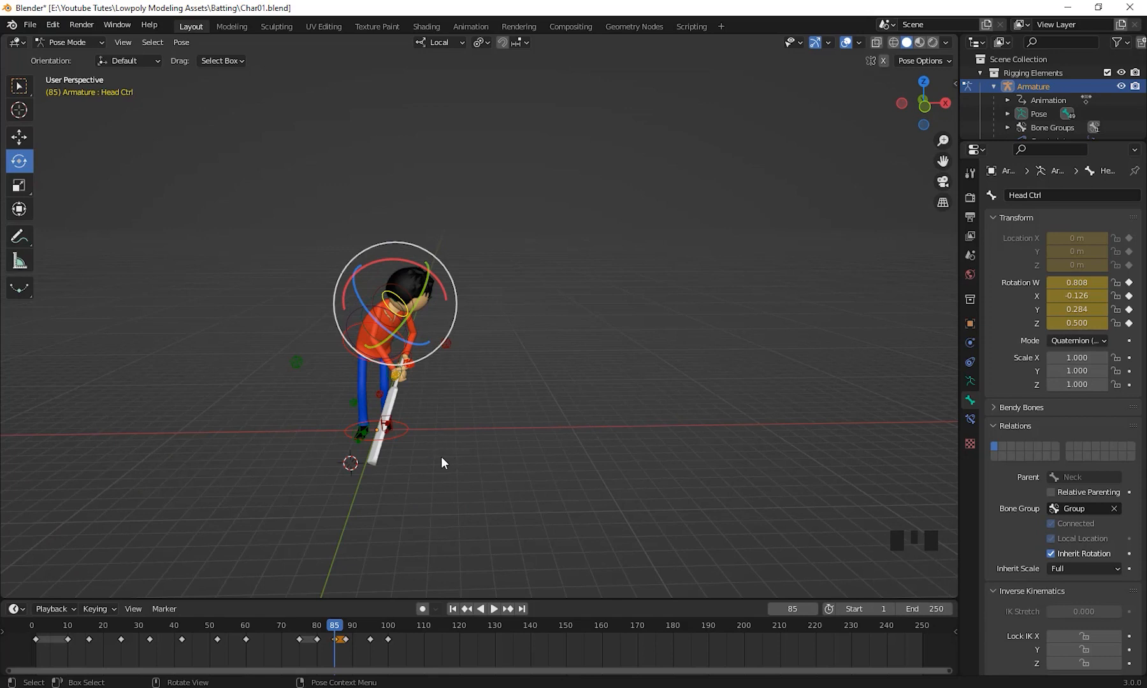
Step: Switch from Pose Mode to Object Mode and add a UV sphere at the 3D cursor placed beside the bat's lower end
{"action": "left_click", "coordinate": [70, 41]}
{"action": "left_click", "coordinate": [67, 54]}
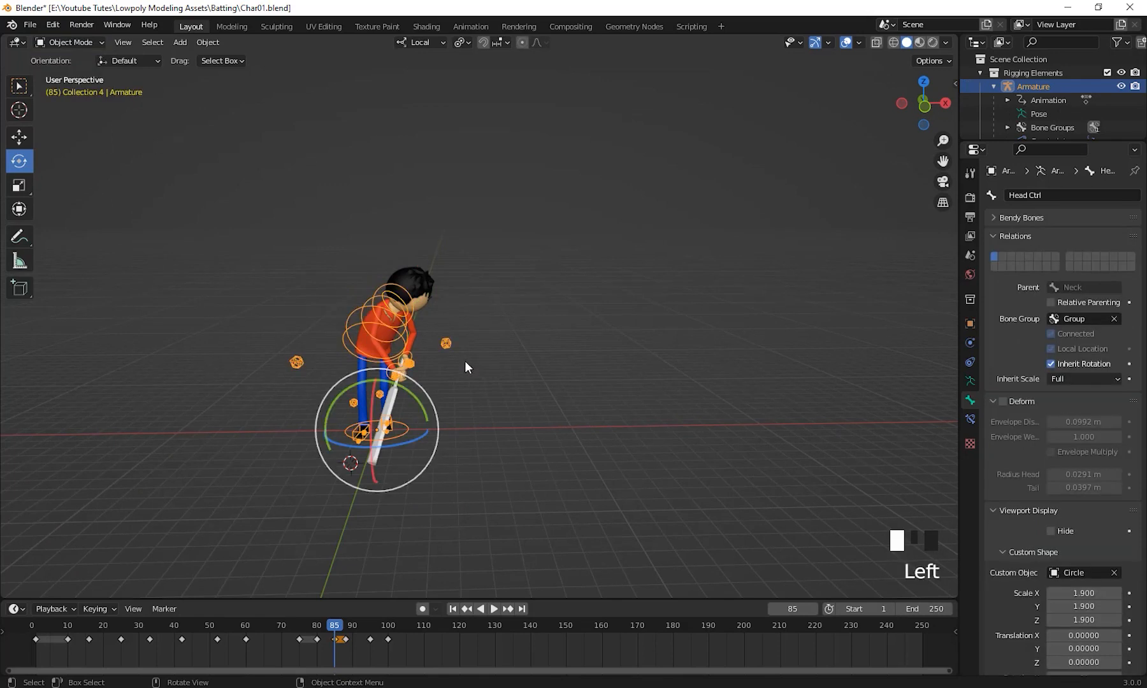
{"action": "left_click", "coordinate": [459, 402]}
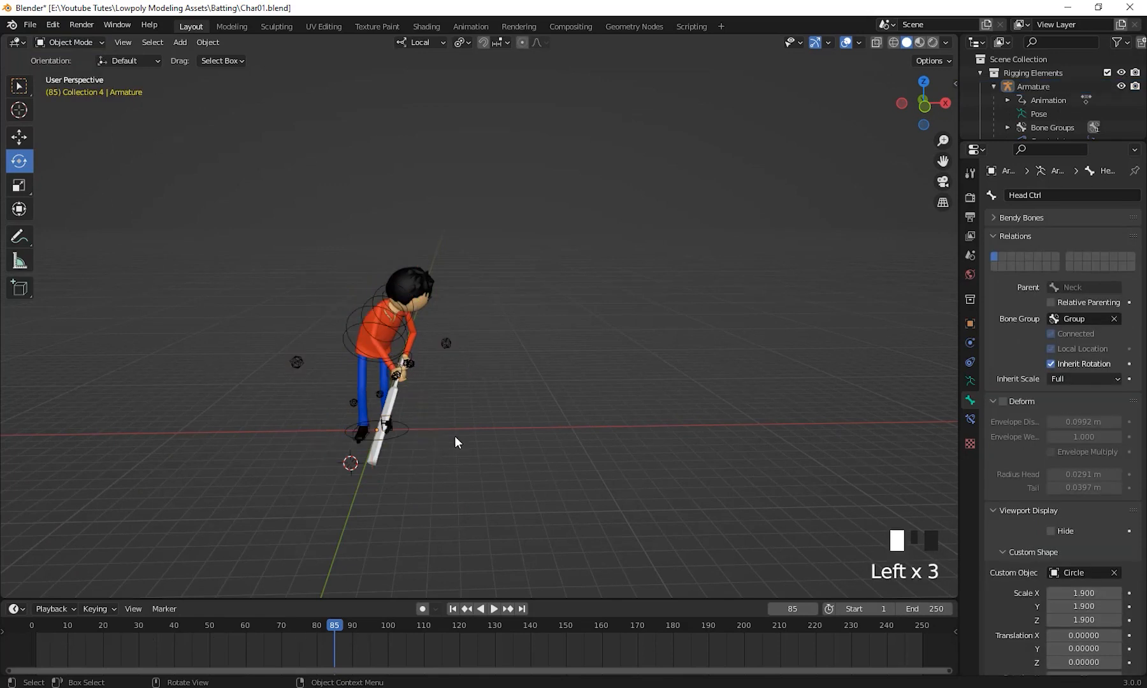
{"action": "right_click", "coordinate": [421, 446], "text": "shift"}
{"action": "key", "text": "shift+a"}
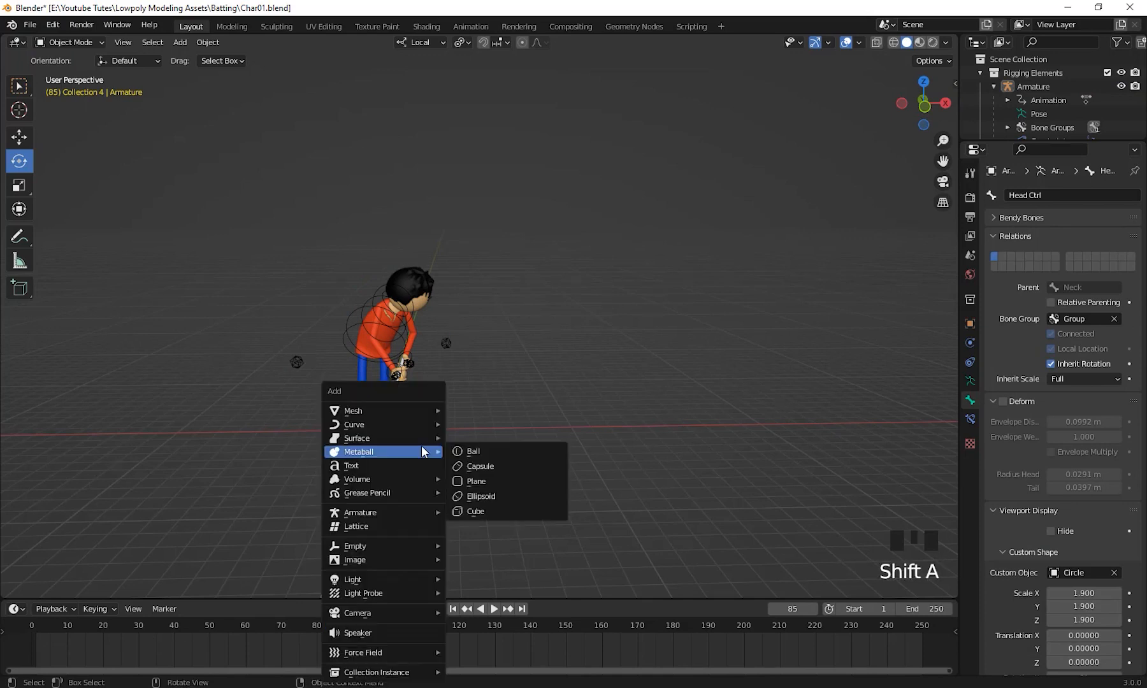
{"action": "mouse_move", "coordinate": [373, 425]}
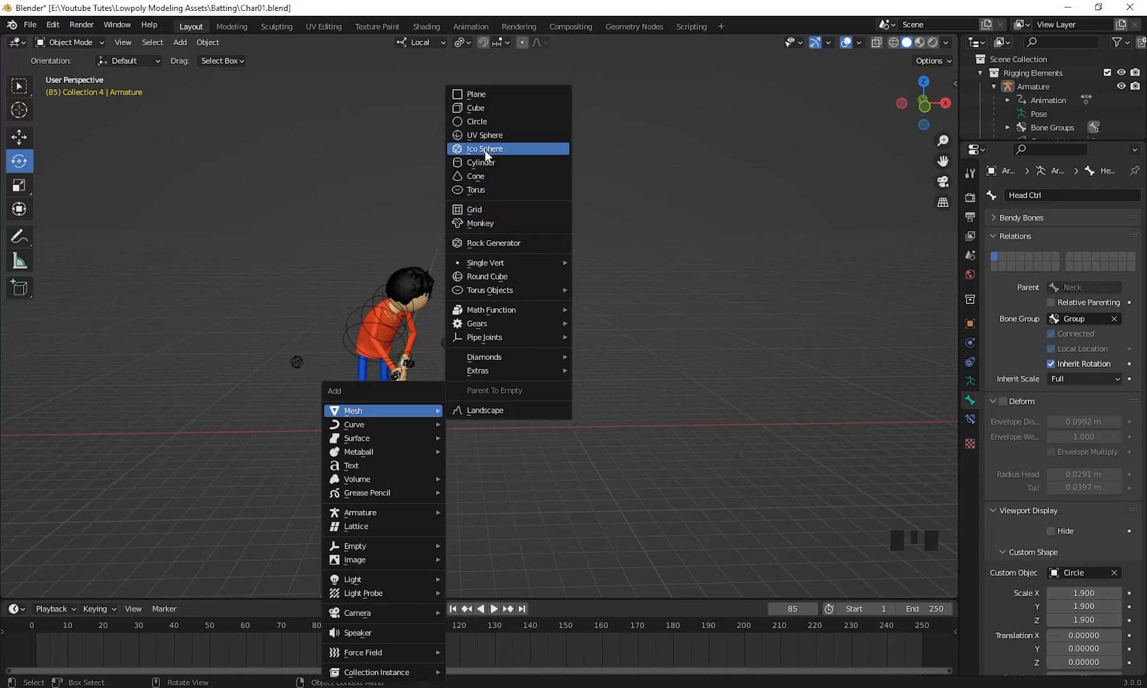
{"action": "left_click", "coordinate": [488, 136]}
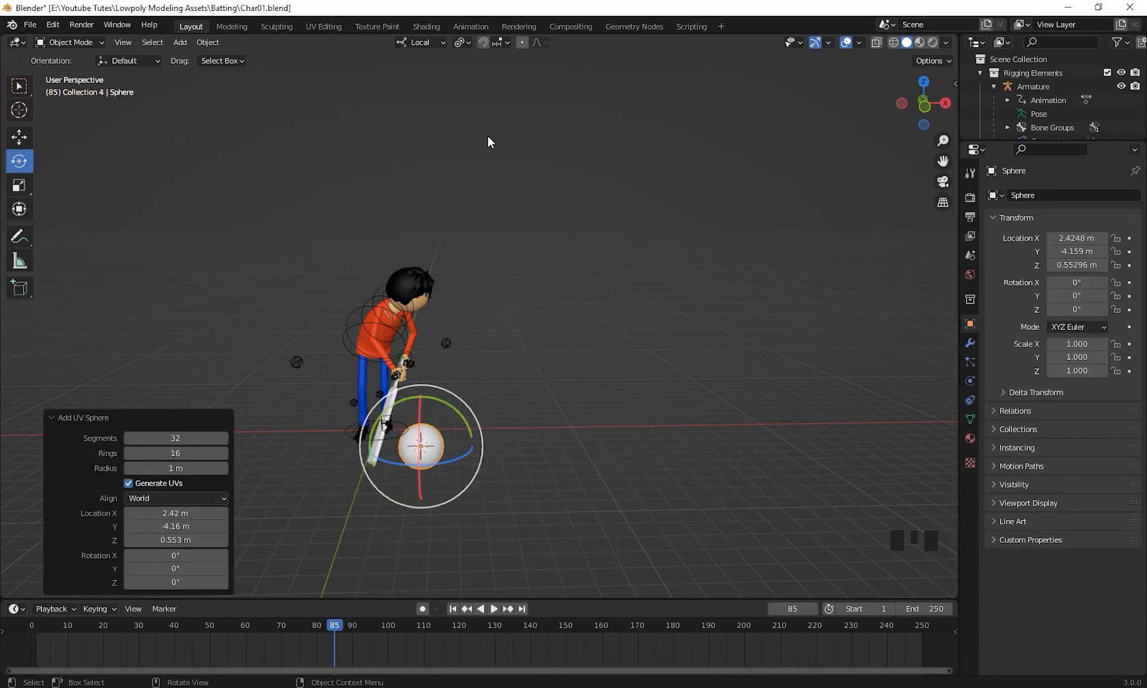
Step: Scale the sphere uniformly to about 0.294 to make a small ball
{"action": "middle_click_drag", "start_coordinate": [497, 370], "coordinate": [570, 387]}
{"action": "scroll", "coordinate": [529, 432], "scroll_direction": "up", "scroll_amount": 2}
{"action": "middle_click_drag", "start_coordinate": [528, 432], "coordinate": [623, 425]}
{"action": "key", "text": "s"}
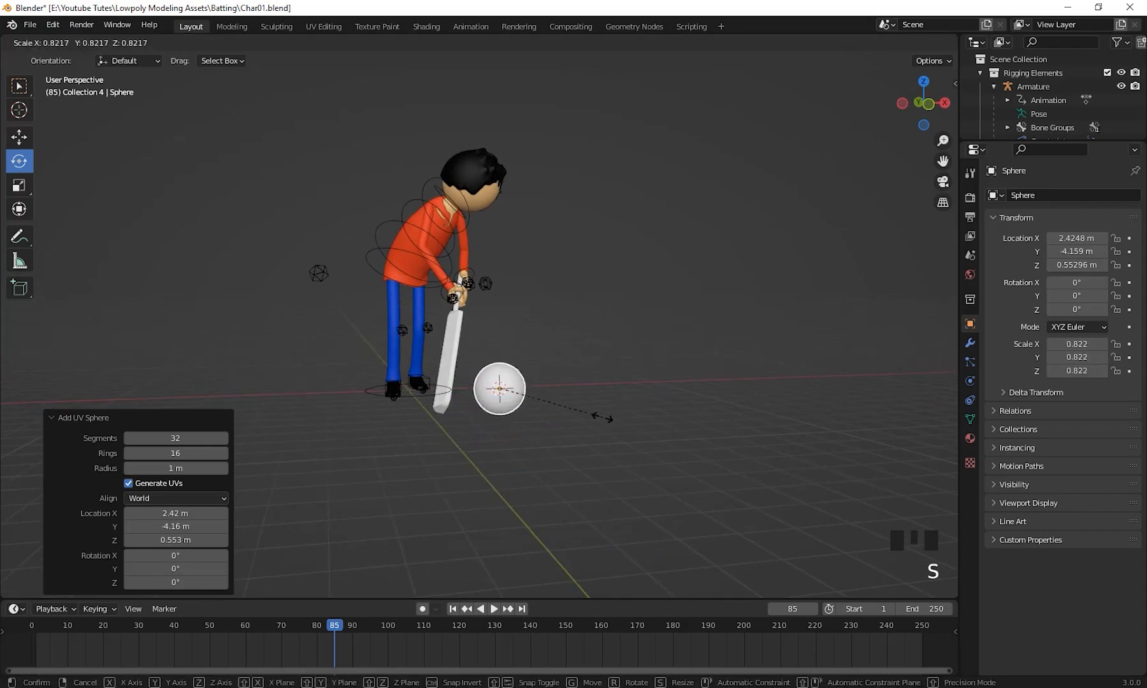
{"action": "left_click", "coordinate": [537, 397]}
{"action": "scroll", "coordinate": [584, 440], "scroll_direction": "down", "scroll_amount": 2}
{"action": "middle_click_drag", "start_coordinate": [584, 440], "coordinate": [569, 461]}
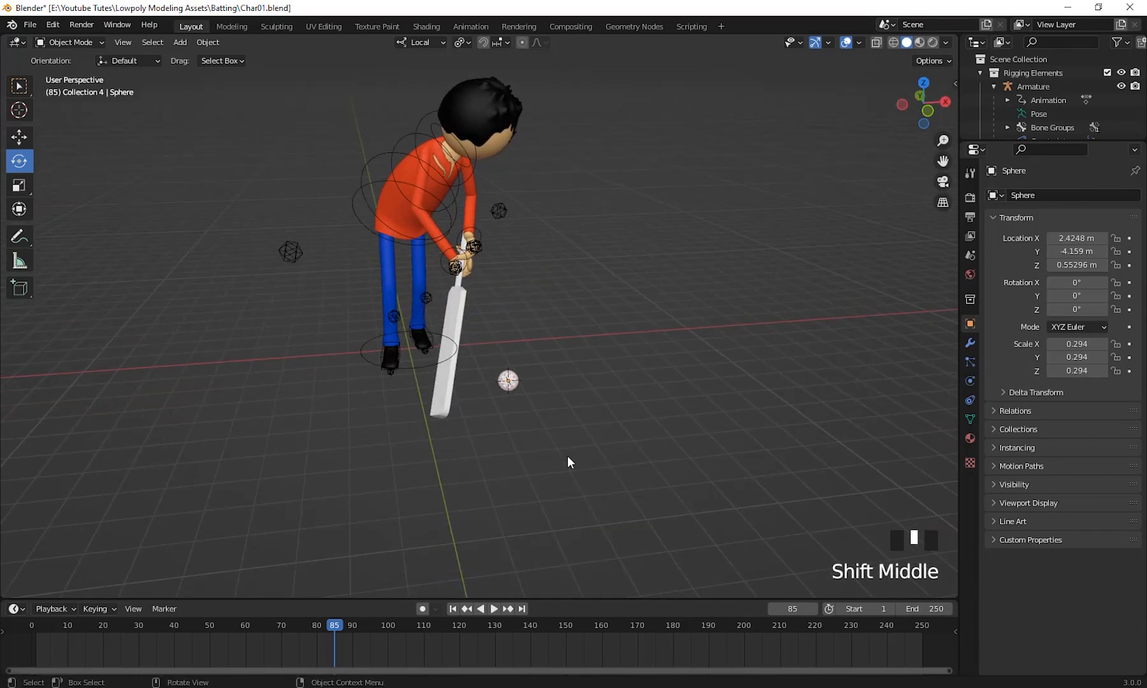
Step: In right orthographic view, move the ball to the bat's lower tip, about -0.617 m in Y and -0.318 m in Z
{"action": "key", "text": "KP_3"}
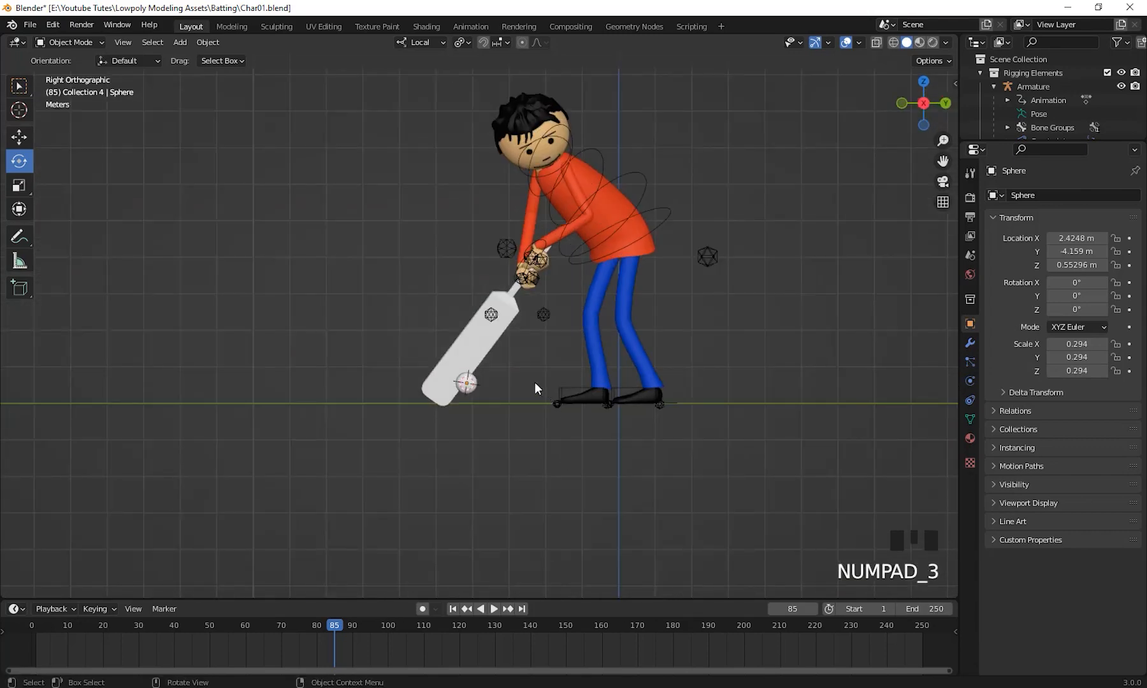
{"action": "middle_click_drag", "start_coordinate": [535, 382], "coordinate": [527, 406], "text": "shift"}
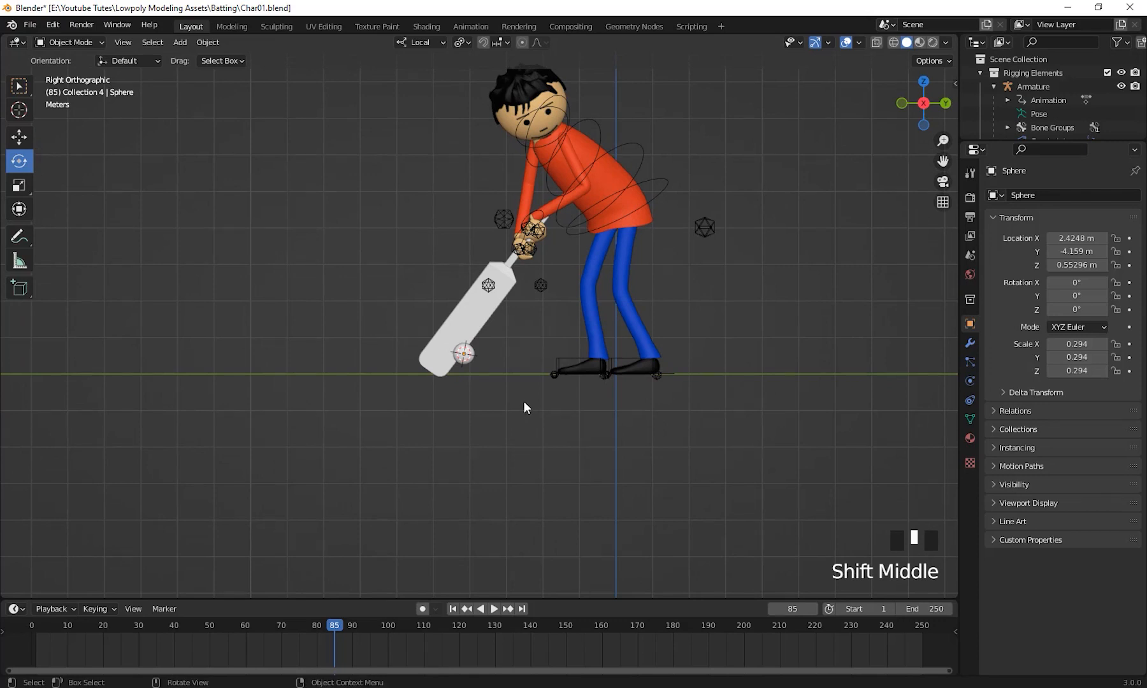
{"action": "left_click", "coordinate": [470, 363]}
{"action": "key", "text": "g"}
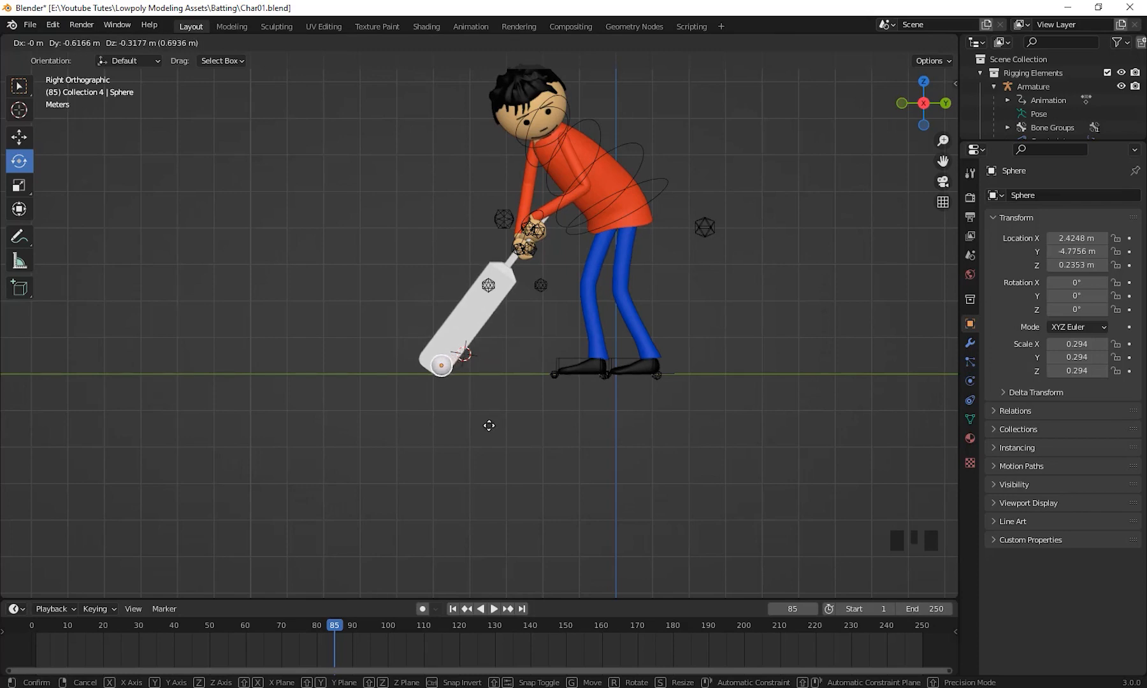
{"action": "left_click", "coordinate": [489, 425]}
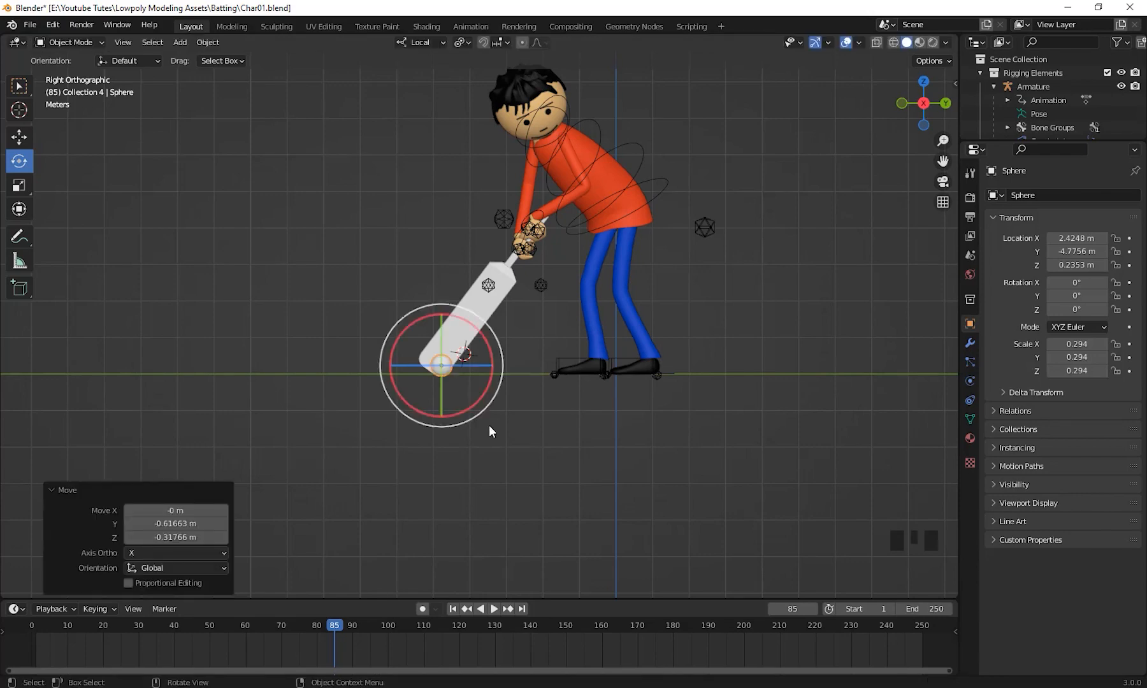
Step: In front orthographic view, move the ball against the bat's face, about -1.43 m in X and 0.08 m in Z
{"action": "scroll", "coordinate": [443, 450], "scroll_direction": "down", "scroll_amount": 2}
{"action": "middle_click_drag", "start_coordinate": [443, 450], "coordinate": [597, 468]}
{"action": "key", "text": "KP_1"}
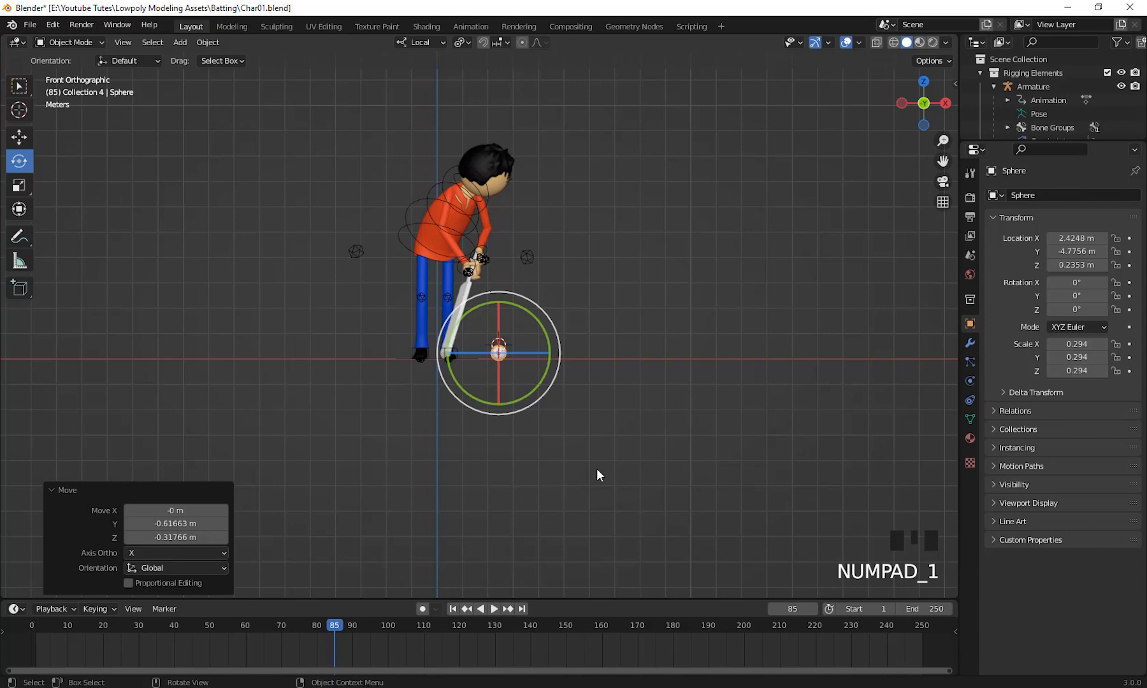
{"action": "key", "text": "g"}
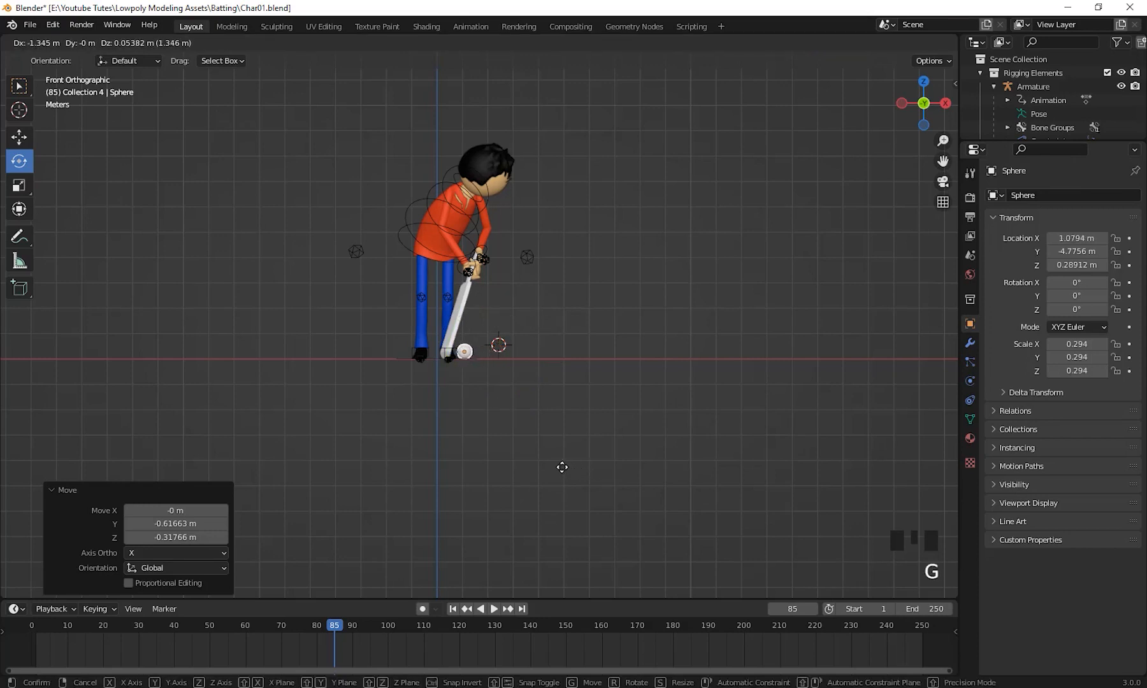
{"action": "left_click", "coordinate": [561, 467]}
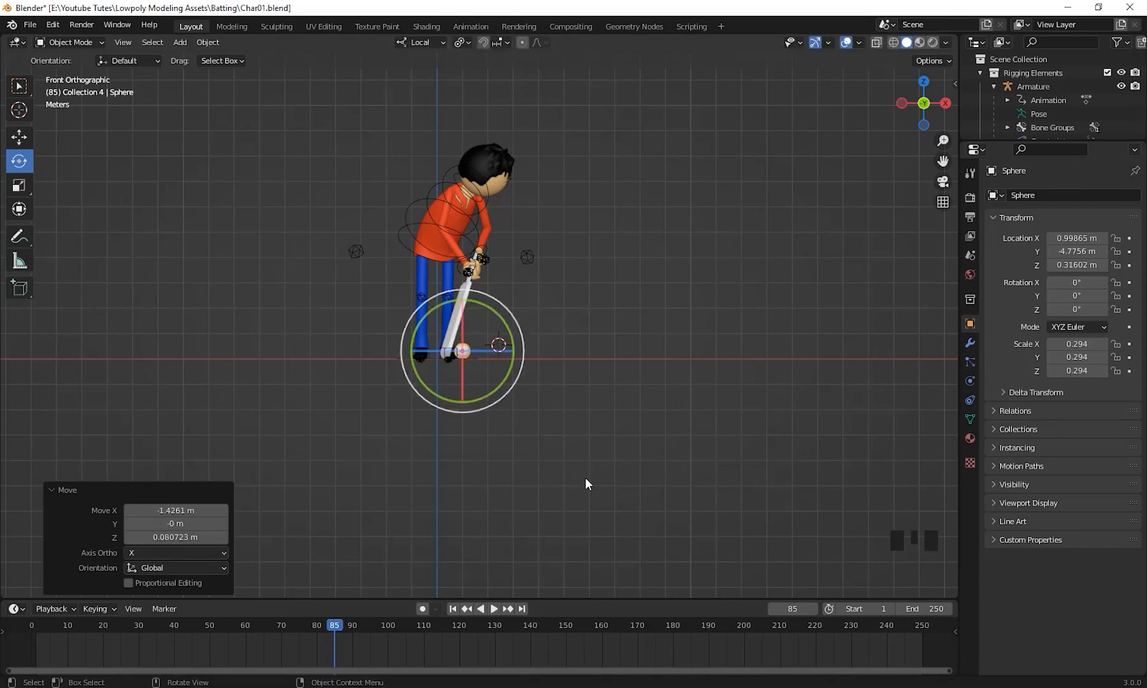
Step: Return the animation to frame 1 and add a 2 m plane at the 3D cursor
{"action": "key", "text": "space"}
{"action": "key", "text": "space"}
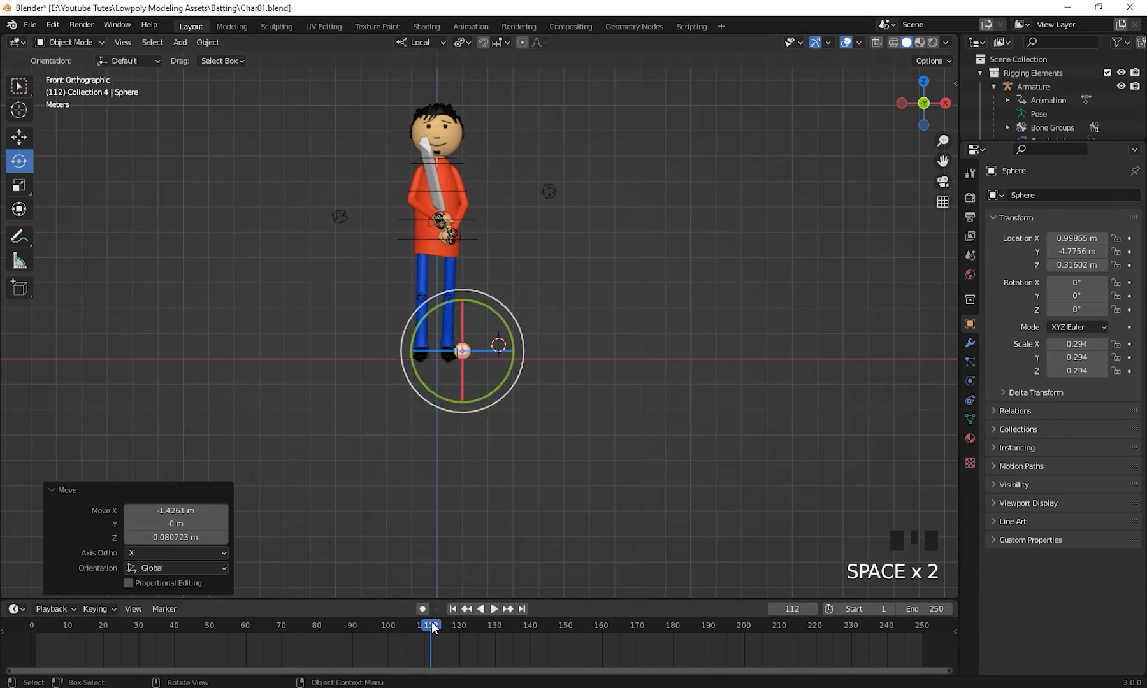
{"action": "left_click_drag", "start_coordinate": [414, 631], "coordinate": [38, 687]}
{"action": "middle_click_drag", "start_coordinate": [357, 440], "coordinate": [574, 395]}
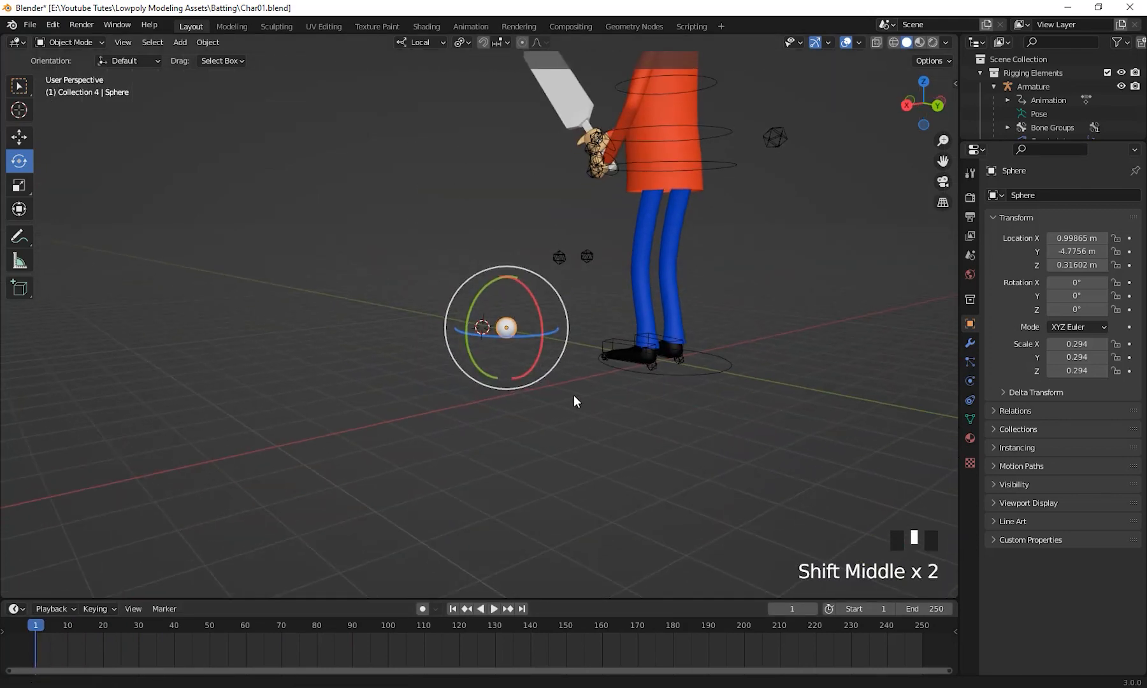
{"action": "scroll", "coordinate": [525, 457], "scroll_direction": "down", "scroll_amount": 2}
{"action": "middle_click_drag", "start_coordinate": [547, 448], "coordinate": [593, 443]}
{"action": "key", "text": "shift+a"}
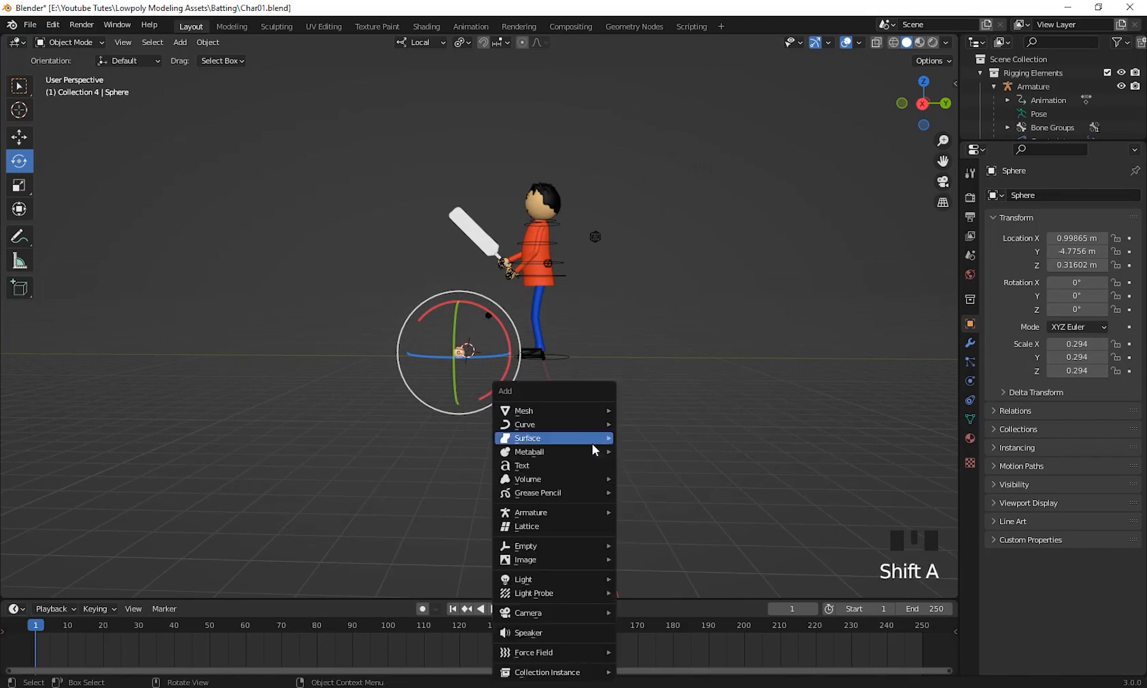
{"action": "mouse_move", "coordinate": [559, 411]}
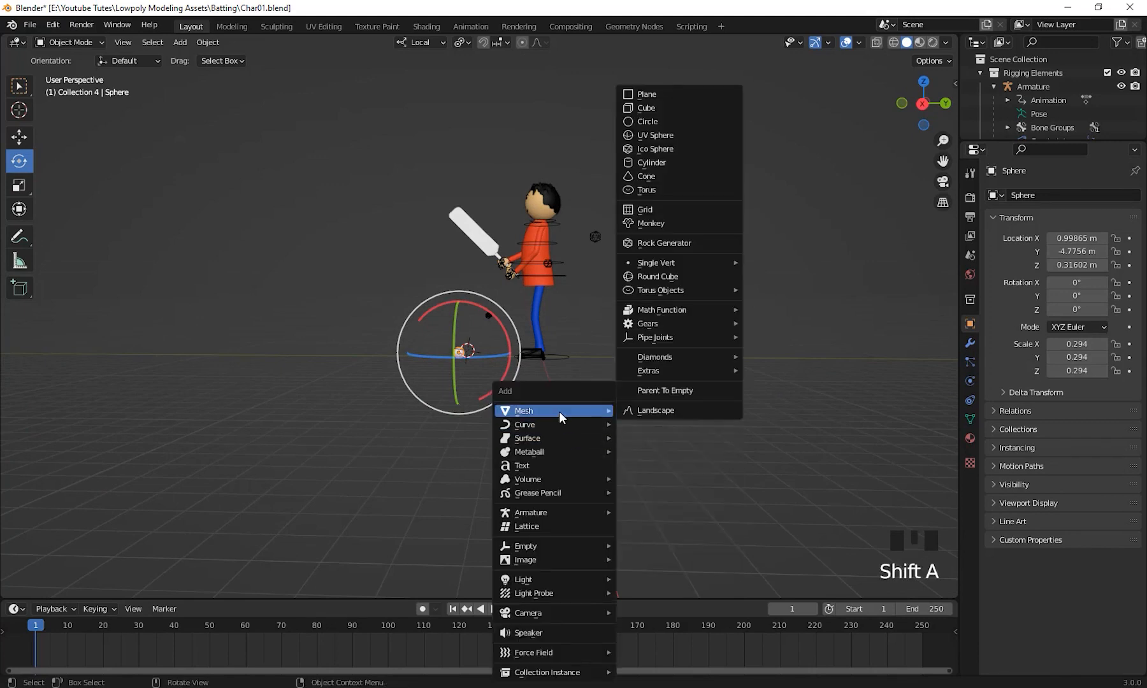
{"action": "left_click", "coordinate": [675, 94]}
Step: In right orthographic view, move the new plane to ground level, about 0.247 m in Y and -0.583 m in Z
{"action": "scroll", "coordinate": [644, 324], "scroll_direction": "down", "scroll_amount": 2}
{"action": "scroll", "coordinate": [546, 352], "scroll_direction": "up", "scroll_amount": 1}
{"action": "middle_click_drag", "start_coordinate": [546, 352], "coordinate": [584, 379], "text": "shift"}
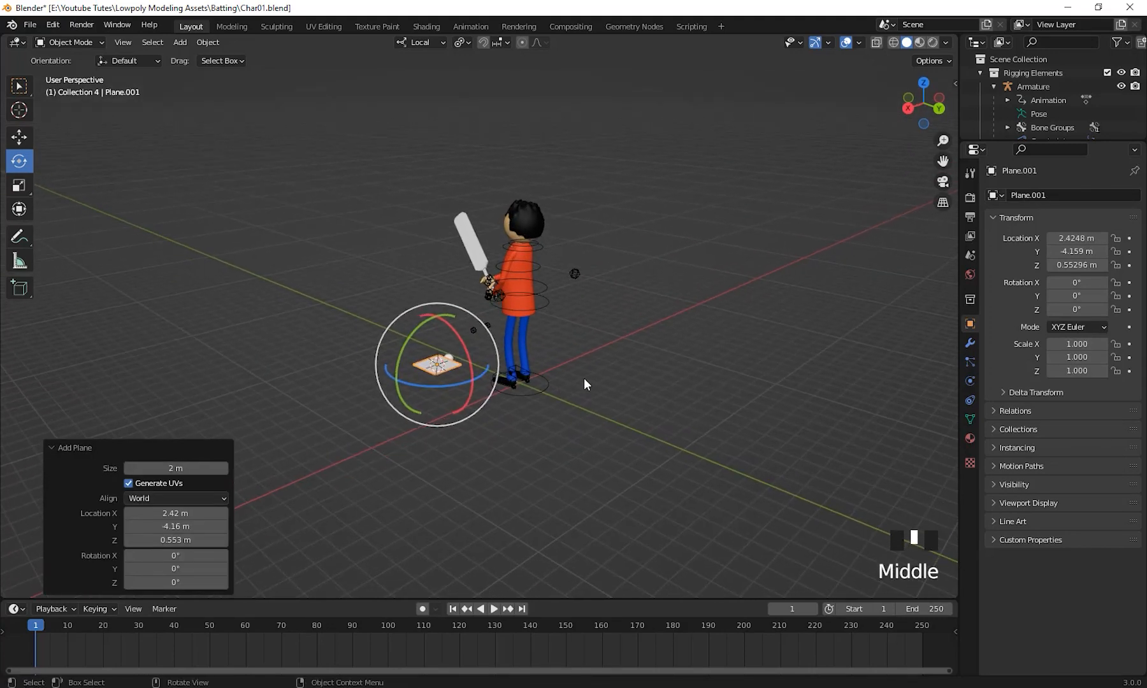
{"action": "key", "text": "KP_3"}
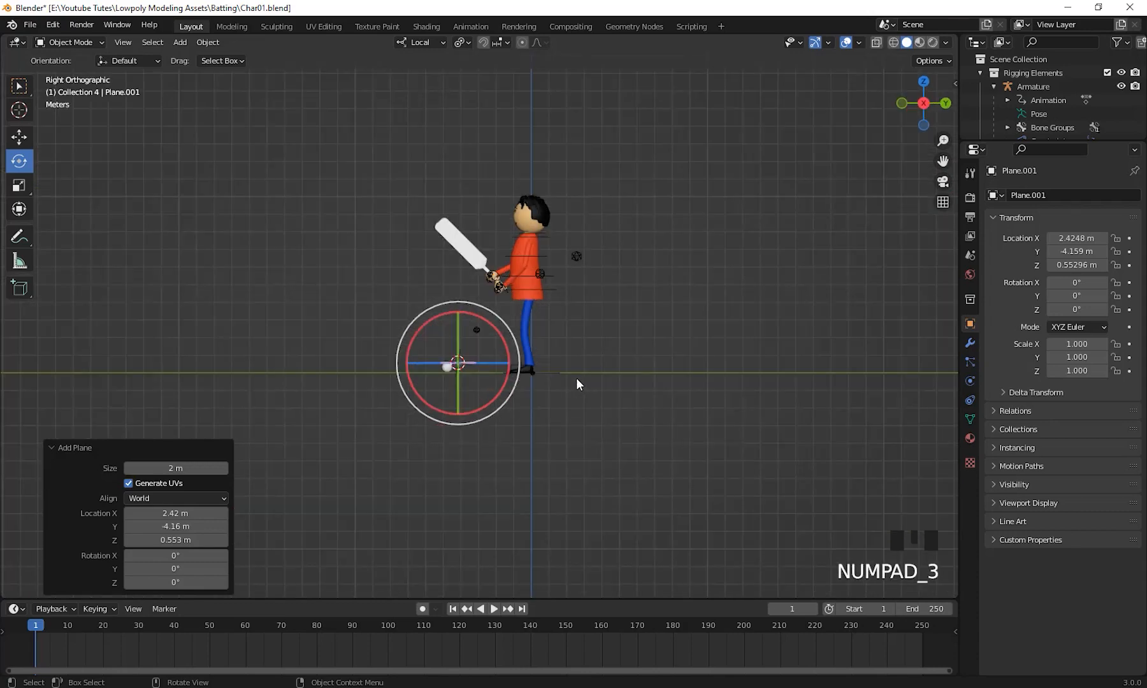
{"action": "scroll", "coordinate": [576, 385], "scroll_direction": "up", "scroll_amount": 4}
{"action": "middle_click_drag", "start_coordinate": [576, 392], "coordinate": [615, 401], "text": "shift"}
{"action": "middle_click", "coordinate": [615, 403], "text": "shift"}
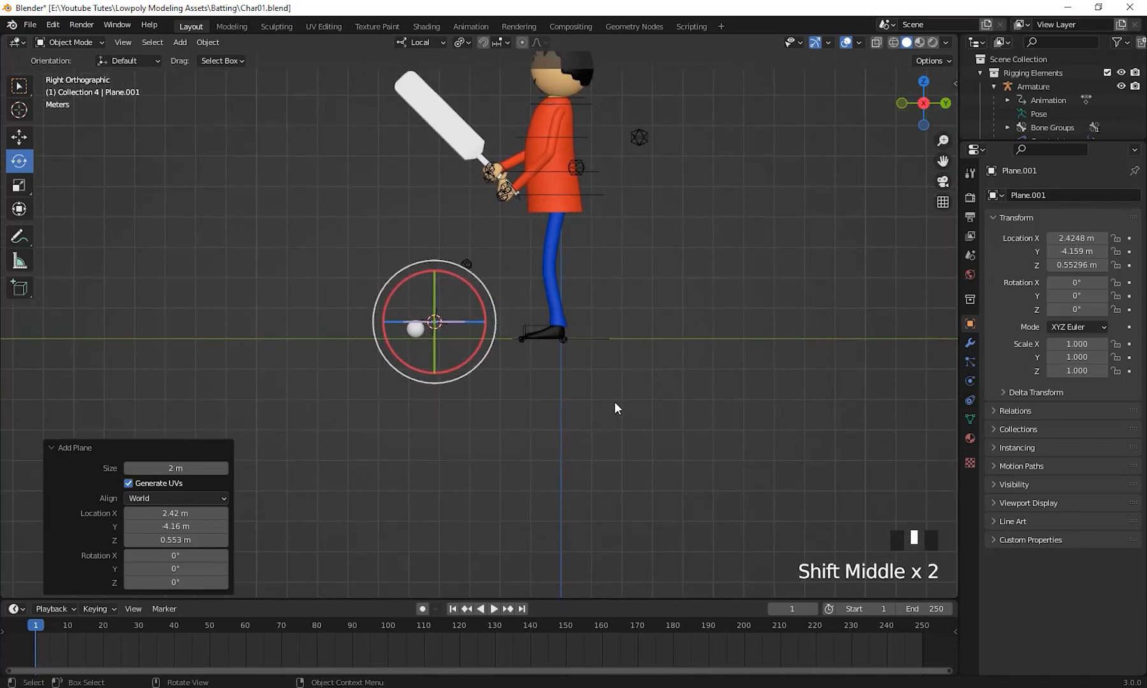
{"action": "key", "text": "g"}
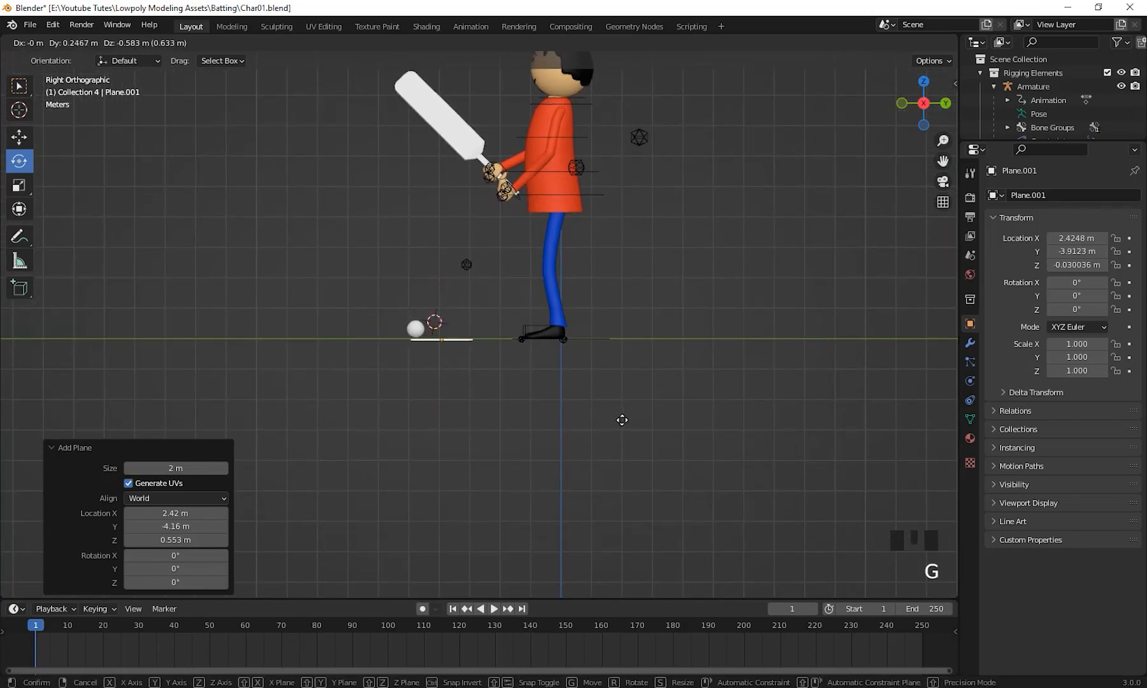
{"action": "left_click", "coordinate": [622, 420]}
Step: Scale the plane uniformly by about 24.944 to make a large ground surface
{"action": "scroll", "coordinate": [622, 426], "scroll_direction": "down", "scroll_amount": 1}
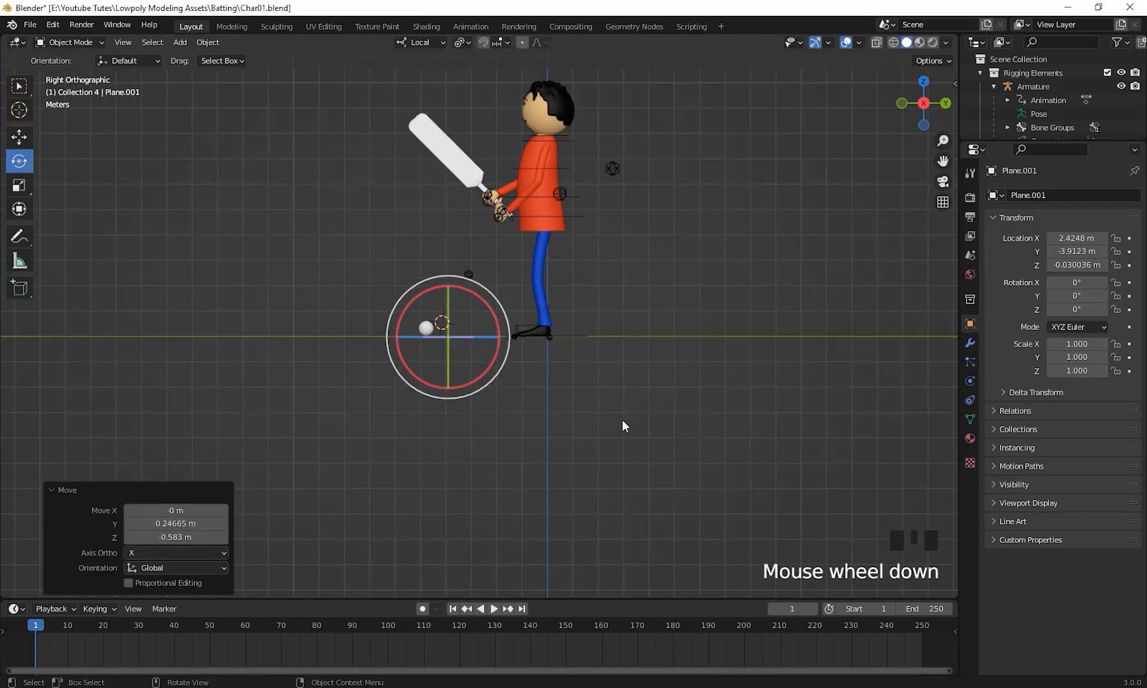
{"action": "key", "text": "s"}
{"action": "left_click", "coordinate": [742, 473]}
{"action": "scroll", "coordinate": [576, 265], "scroll_direction": "down", "scroll_amount": 2}
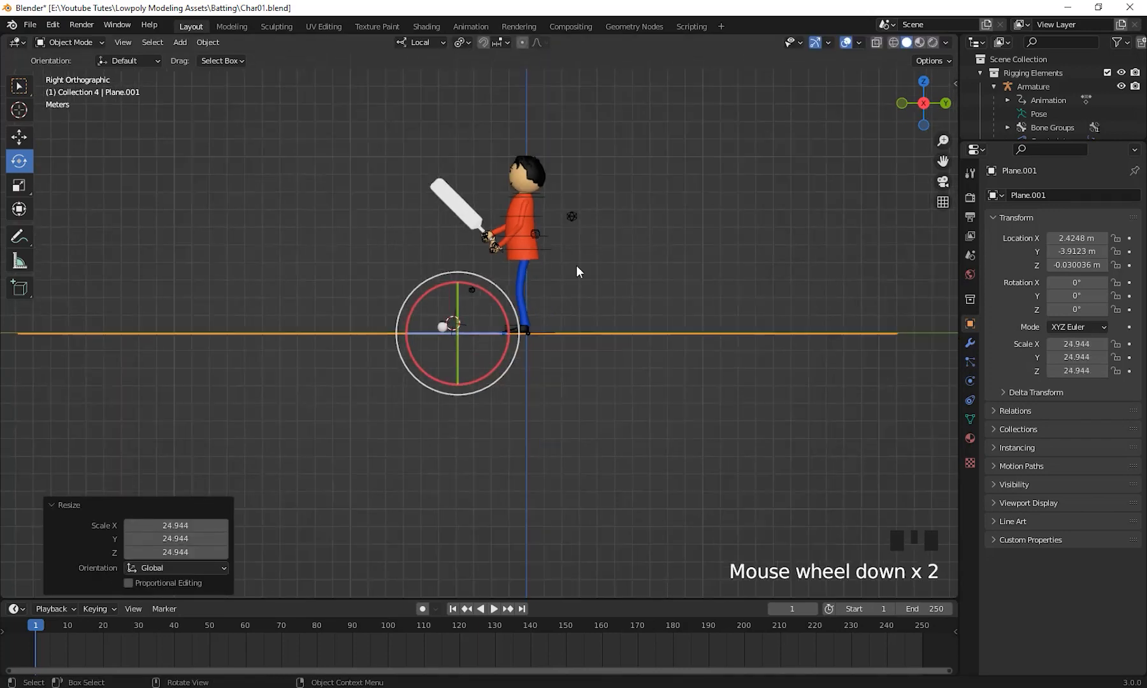
Step: Narrow the ground plane along its local Y axis to a Y scale of about 9.814
{"action": "middle_click_drag", "start_coordinate": [576, 271], "coordinate": [684, 394]}
{"action": "scroll", "coordinate": [684, 394], "scroll_direction": "down", "scroll_amount": 3}
{"action": "scroll", "coordinate": [637, 335], "scroll_direction": "down", "scroll_amount": 1}
{"action": "middle_click_drag", "start_coordinate": [637, 336], "coordinate": [694, 390]}
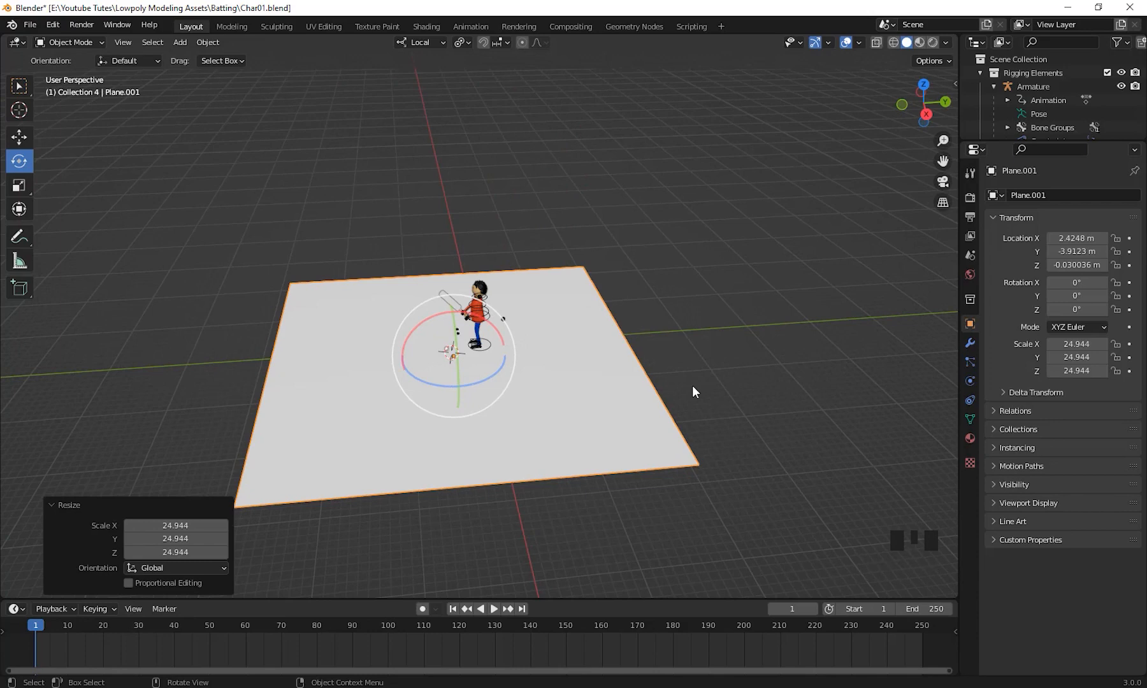
{"action": "key", "text": "s"}
{"action": "key", "text": "y"}
{"action": "key", "text": "y"}
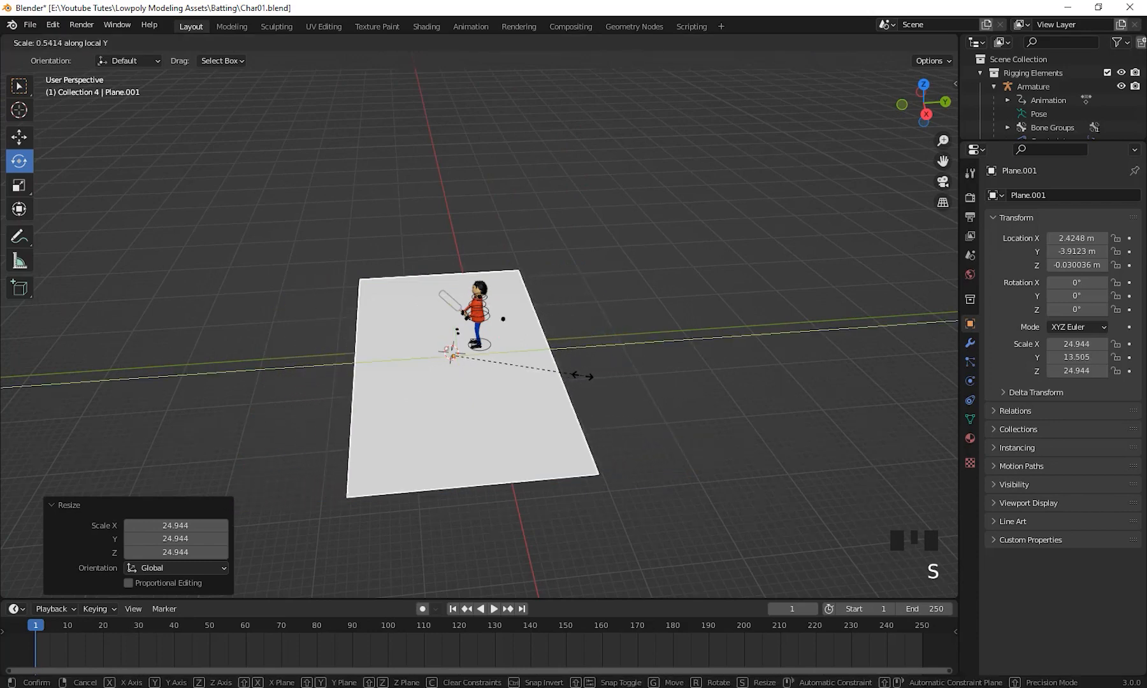
{"action": "left_click", "coordinate": [551, 376]}
Step: Give the ball a new material with a dark red base color, value about 0.124
{"action": "scroll", "coordinate": [635, 384], "scroll_direction": "down", "scroll_amount": 2}
{"action": "scroll", "coordinate": [674, 366], "scroll_direction": "up", "scroll_amount": 2}
{"action": "middle_click_drag", "start_coordinate": [635, 384], "coordinate": [679, 351]}
{"action": "scroll", "coordinate": [827, 174], "scroll_direction": "up", "scroll_amount": 4}
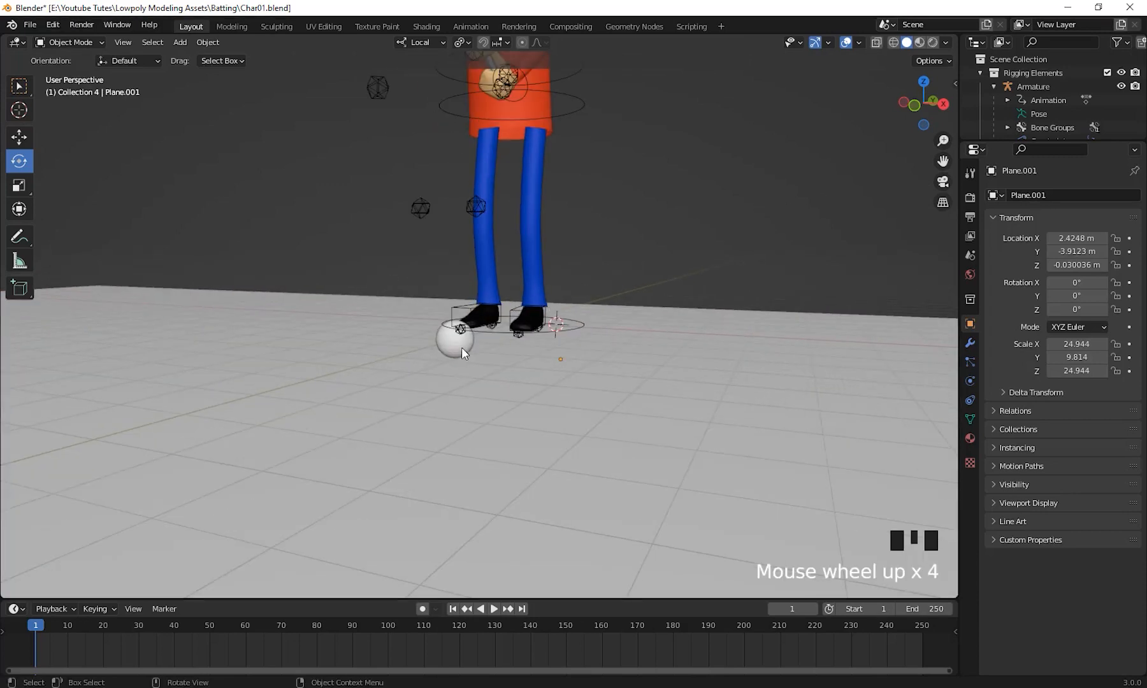
{"action": "left_click", "coordinate": [461, 348]}
{"action": "middle_click_drag", "start_coordinate": [523, 375], "coordinate": [472, 359], "text": "shift"}
{"action": "left_click", "coordinate": [967, 438]}
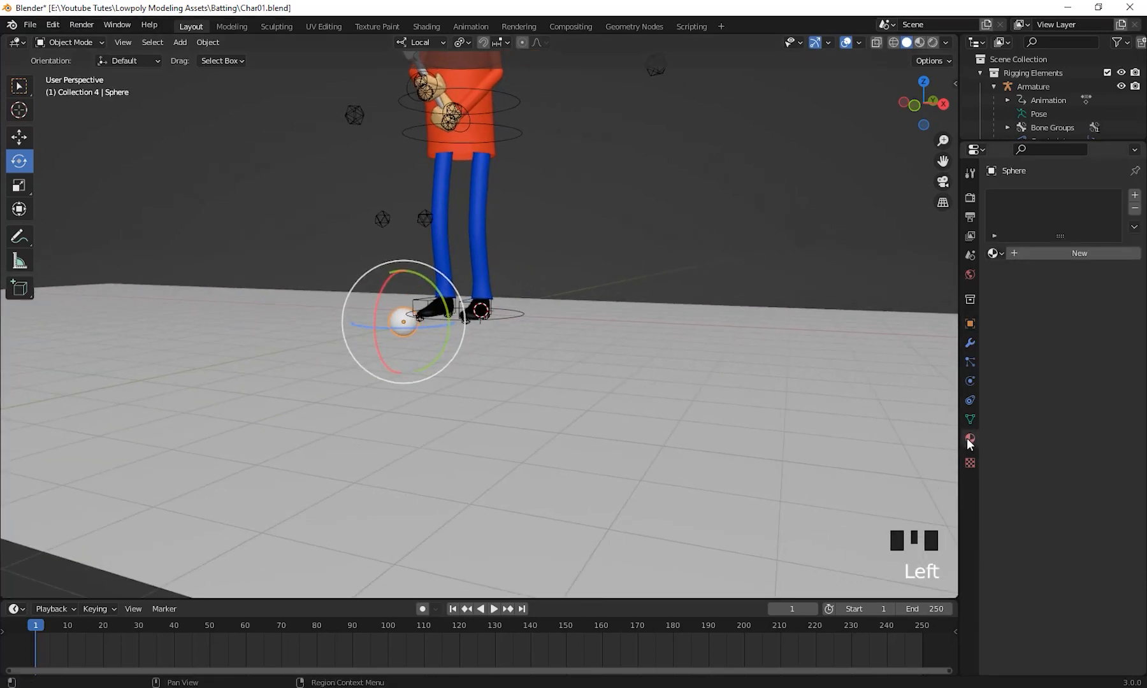
{"action": "left_click", "coordinate": [1069, 250]}
{"action": "left_click", "coordinate": [1086, 398]}
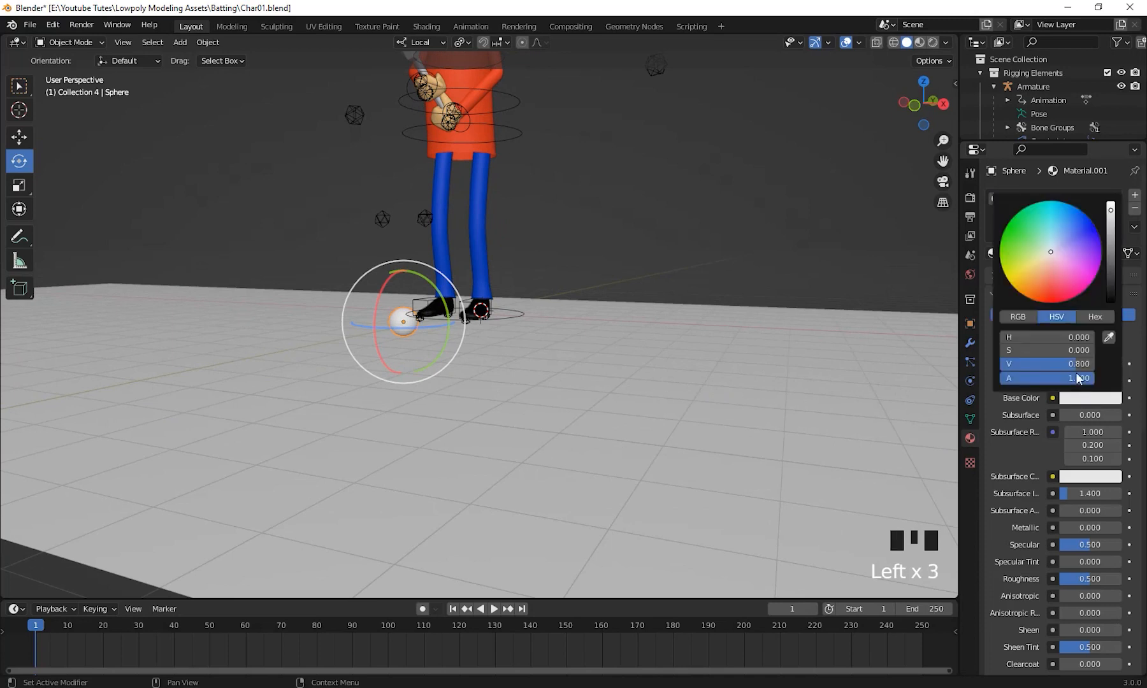
{"action": "left_click_drag", "start_coordinate": [1111, 211], "coordinate": [1110, 263]}
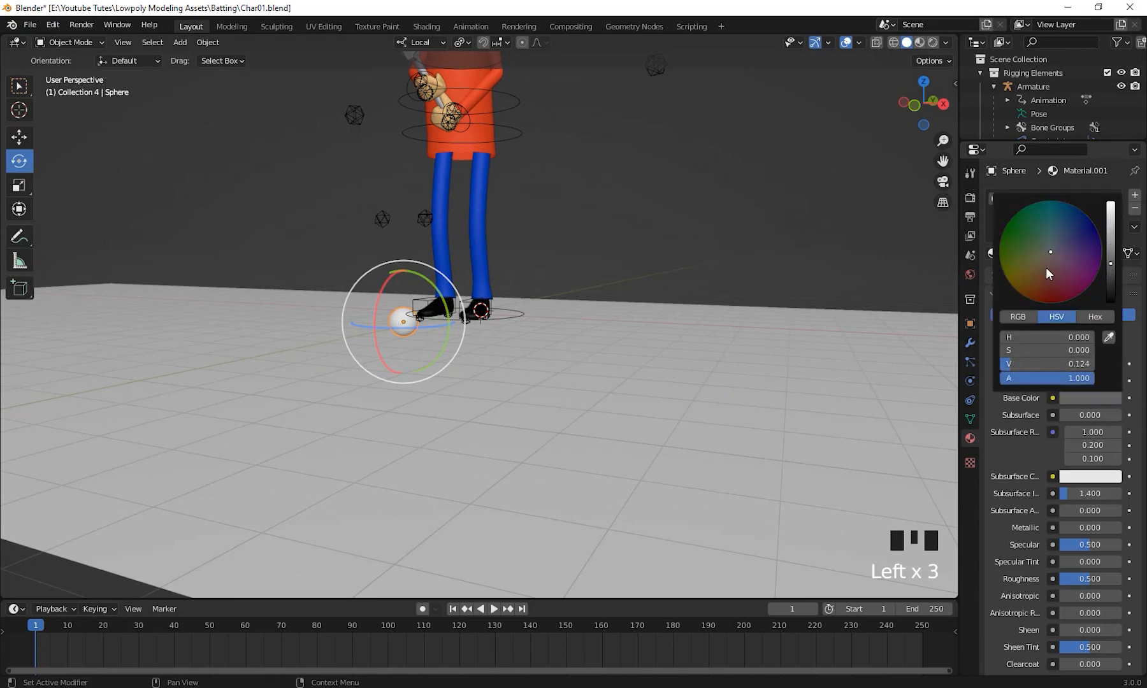
{"action": "left_click", "coordinate": [1052, 288]}
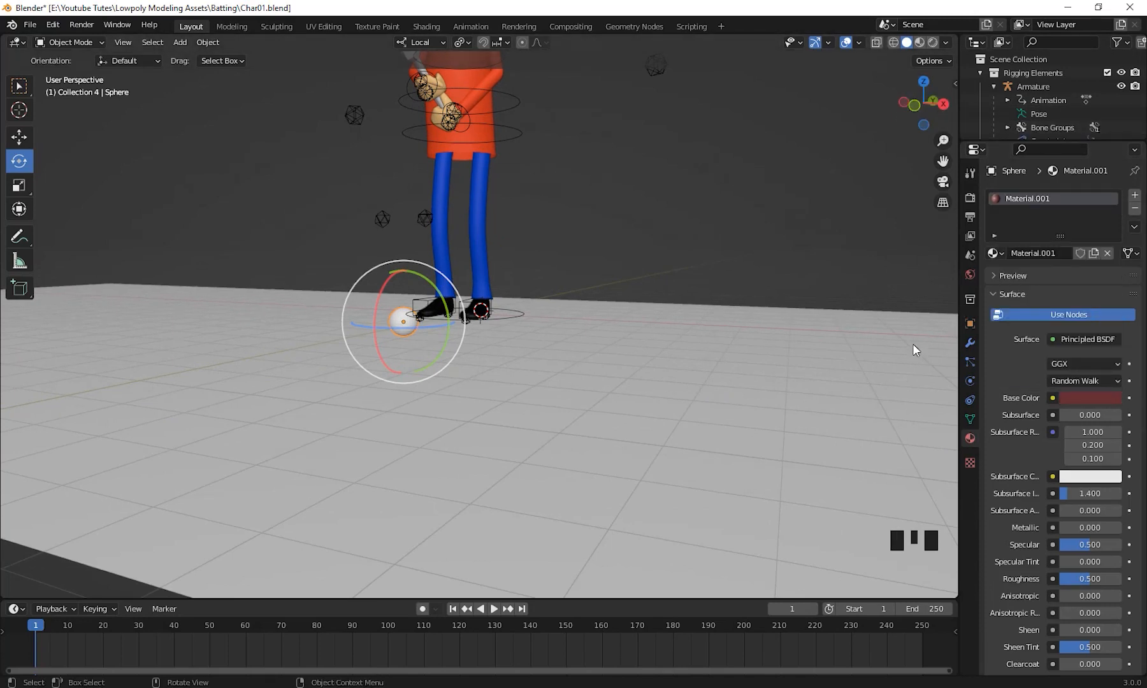
Step: Check the ball's color in Material Preview shading and switch the viewport to Rendered shading
{"action": "left_click", "coordinate": [922, 42]}
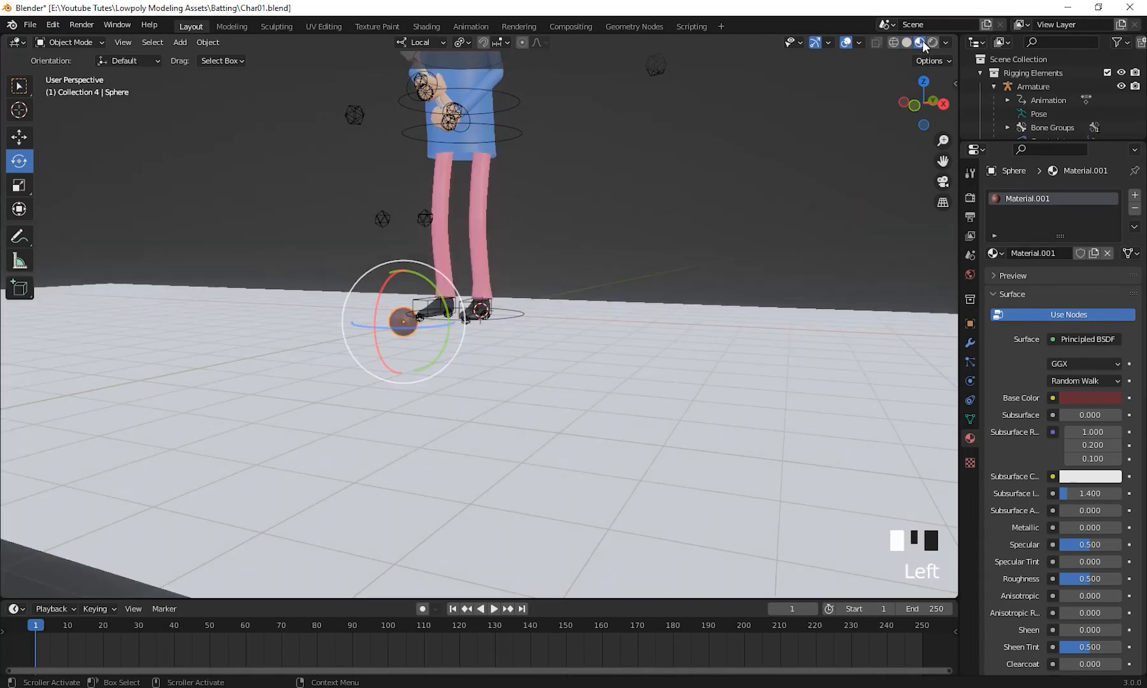
{"action": "middle_click_drag", "start_coordinate": [639, 258], "coordinate": [612, 286]}
{"action": "scroll", "coordinate": [624, 284], "scroll_direction": "down", "scroll_amount": 2}
{"action": "middle_click_drag", "start_coordinate": [644, 280], "coordinate": [725, 295], "text": "shift"}
{"action": "scroll", "coordinate": [656, 360], "scroll_direction": "up", "scroll_amount": 2}
{"action": "left_click", "coordinate": [932, 42]}
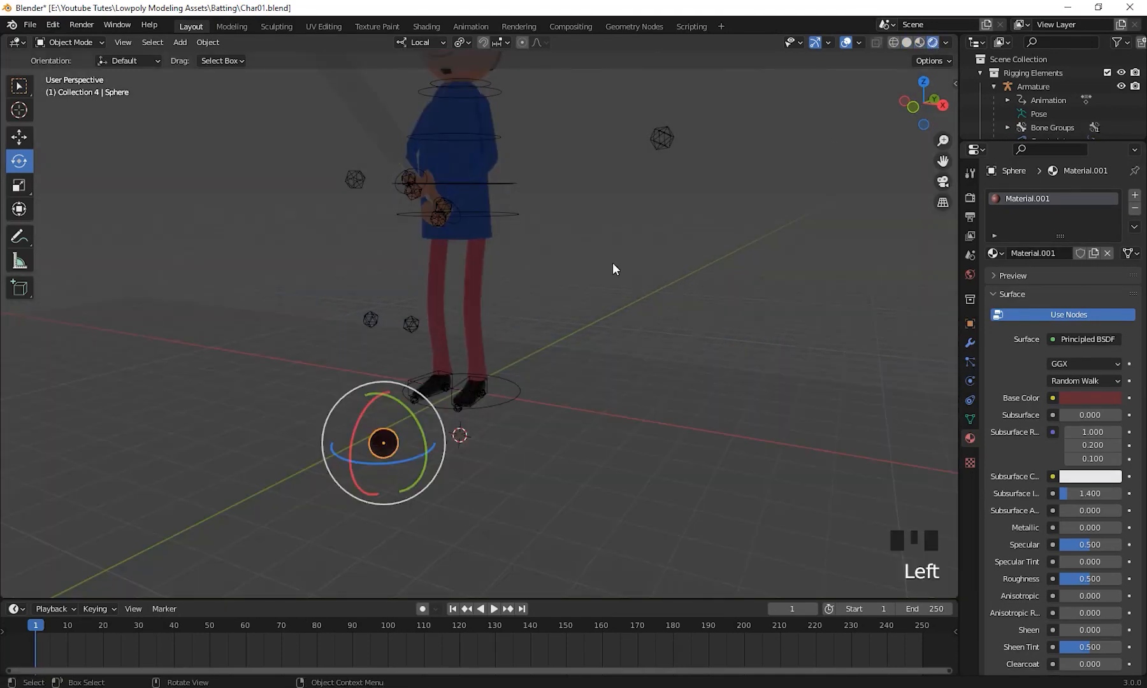
{"action": "mouse_move", "coordinate": [614, 267]}
{"action": "middle_mouse_down"}
{"action": "mouse_move", "coordinate": [596, 284]}
{"action": "mouse_move", "coordinate": [609, 297]}
{"action": "mouse_move", "coordinate": [732, 306]}
{"action": "middle_mouse_up"}
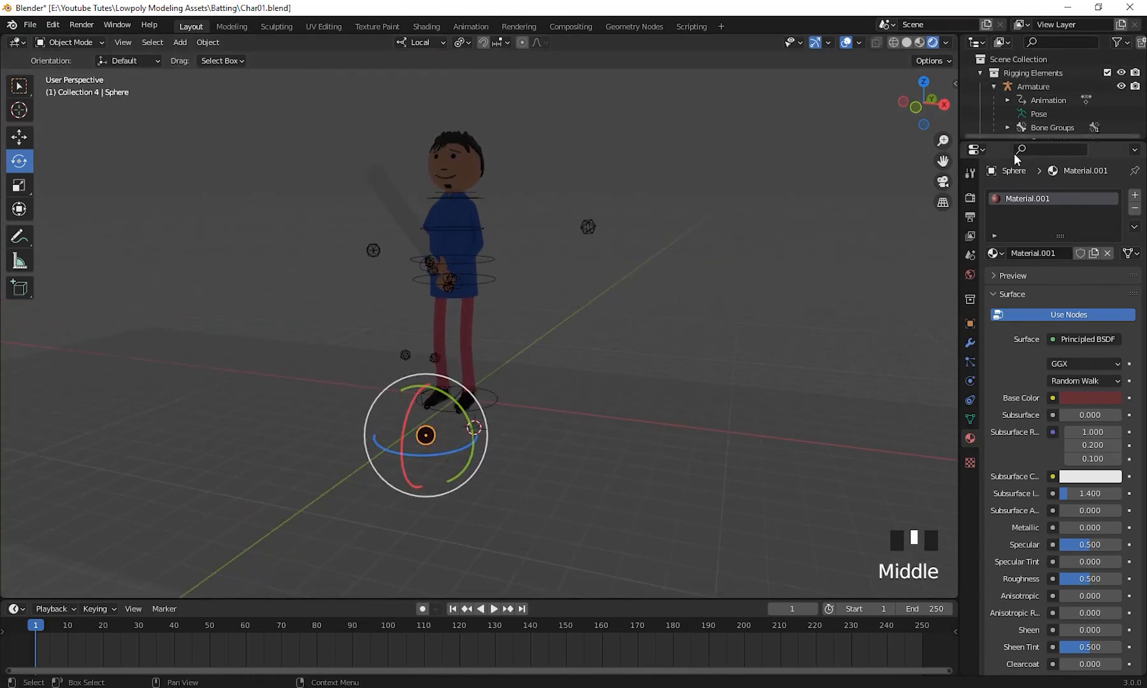
Step: Enlarge the outliner, expand Collection 4 and collapse Rigging Elements to show the scene's objects
{"action": "left_click_drag", "start_coordinate": [1017, 142], "coordinate": [1018, 496]}
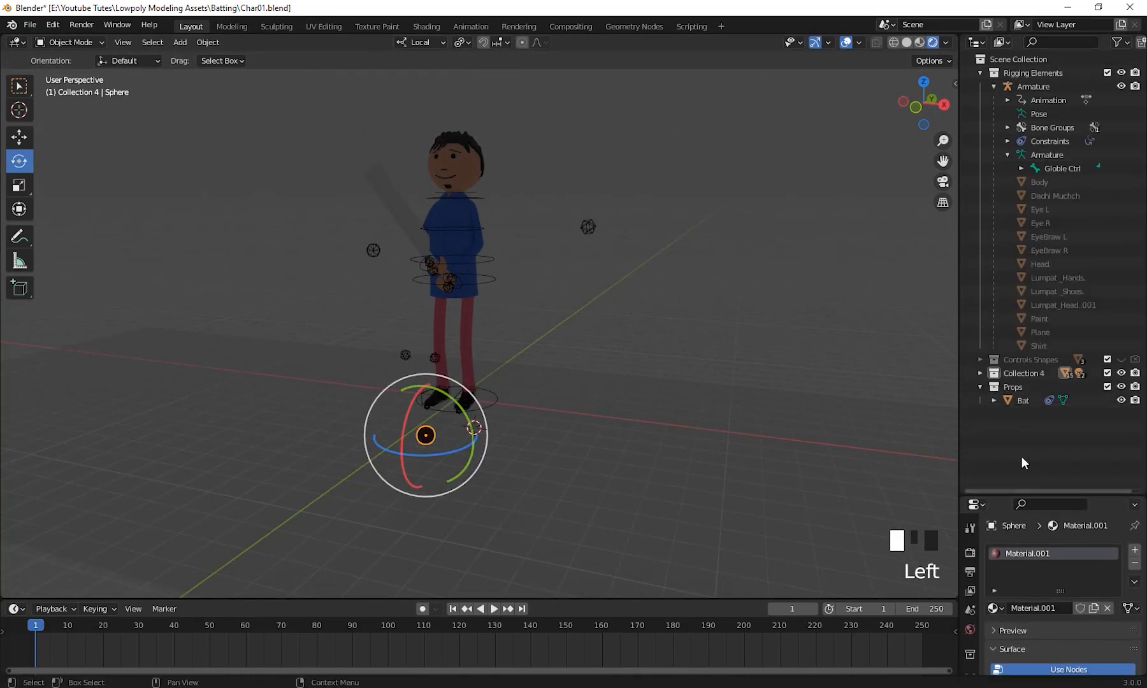
{"action": "left_click", "coordinate": [979, 374]}
{"action": "scroll", "coordinate": [1020, 373], "scroll_direction": "down", "scroll_amount": 9}
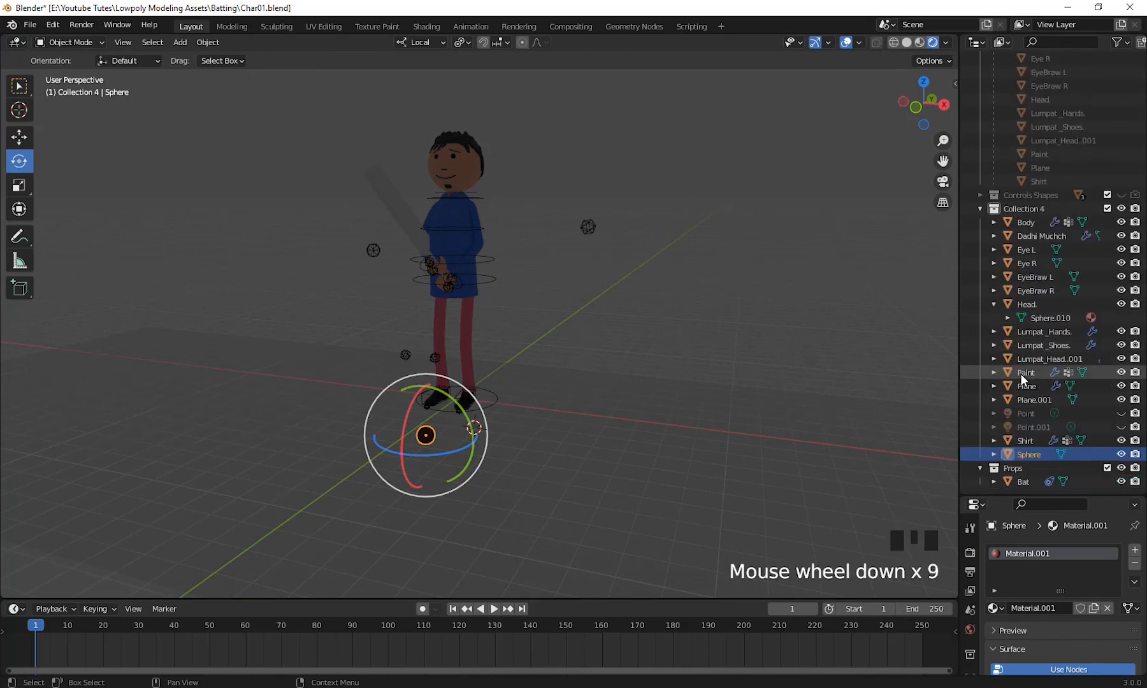
{"action": "scroll", "coordinate": [1019, 373], "scroll_direction": "up", "scroll_amount": 10}
{"action": "scroll", "coordinate": [1031, 322], "scroll_direction": "up", "scroll_amount": 6}
{"action": "left_click", "coordinate": [979, 73]}
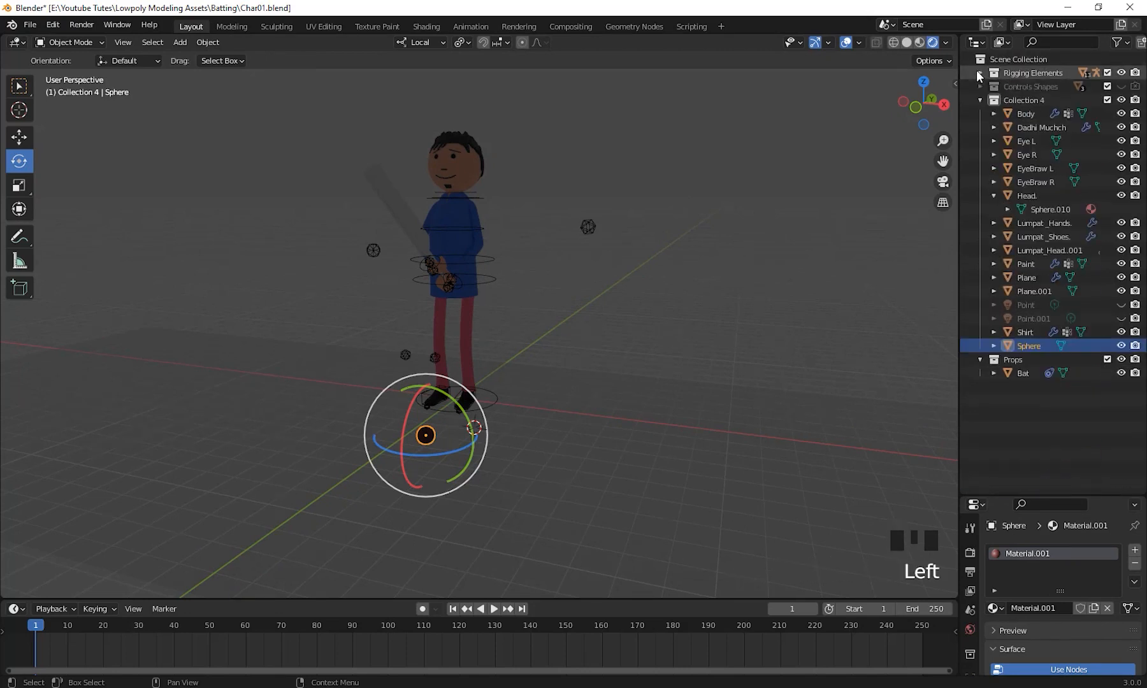
{"action": "left_click", "coordinate": [993, 374]}
{"action": "left_click", "coordinate": [994, 372]}
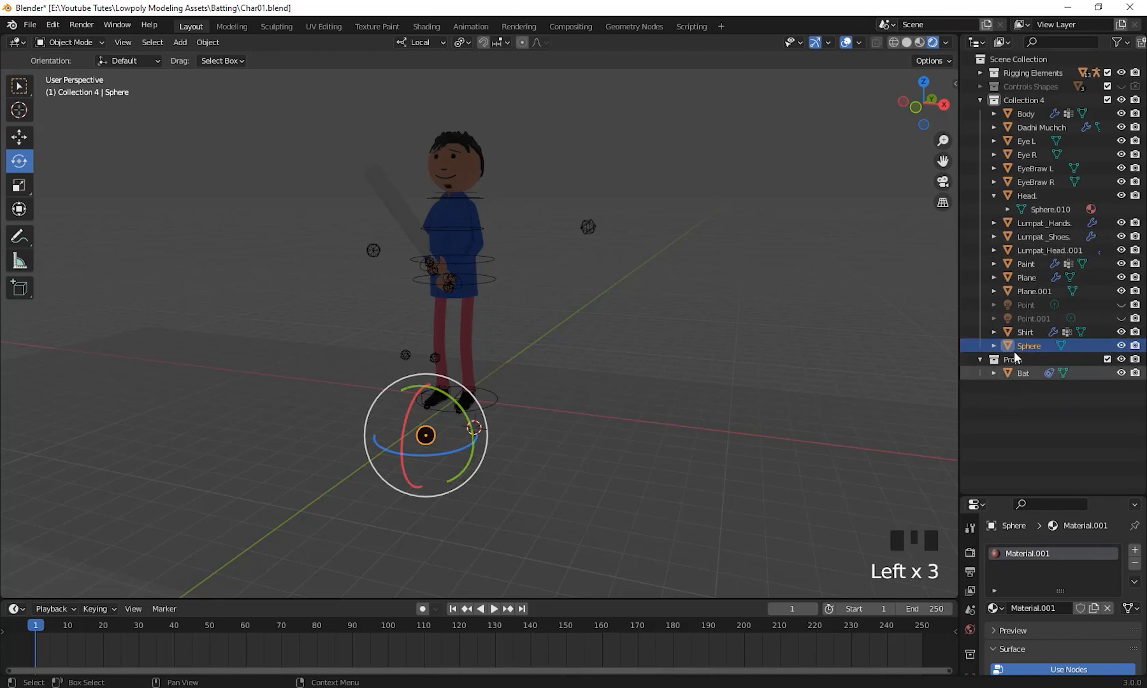
{"action": "scroll", "coordinate": [1019, 191], "scroll_direction": "up", "scroll_amount": 3}
{"action": "left_click", "coordinate": [979, 86]}
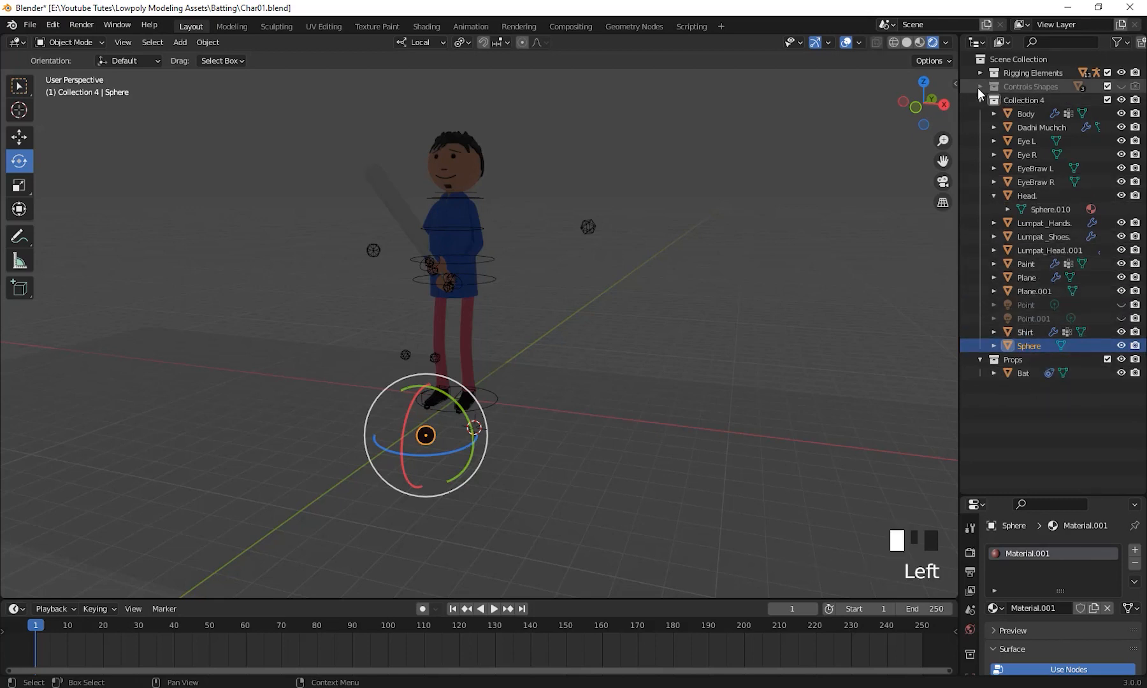
{"action": "left_click", "coordinate": [978, 87]}
{"action": "left_click", "coordinate": [980, 71]}
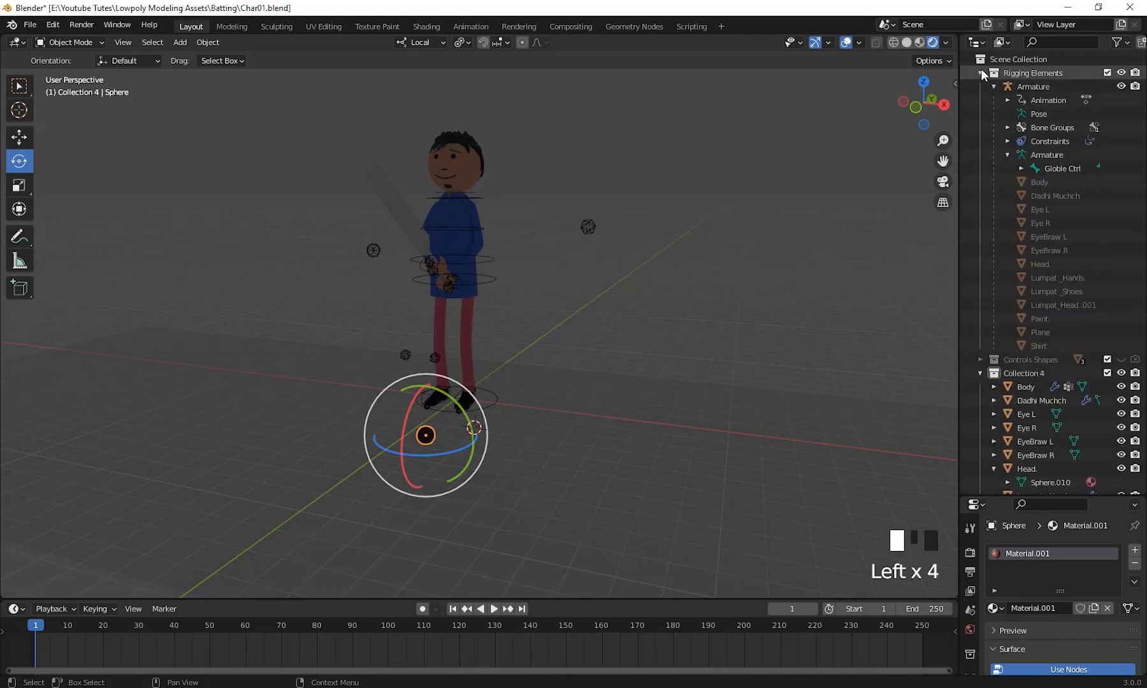
{"action": "left_click", "coordinate": [980, 71]}
Step: Unhide the hidden point lights in Collection 4 to light the scene
{"action": "middle_click_drag", "start_coordinate": [750, 247], "coordinate": [725, 256]}
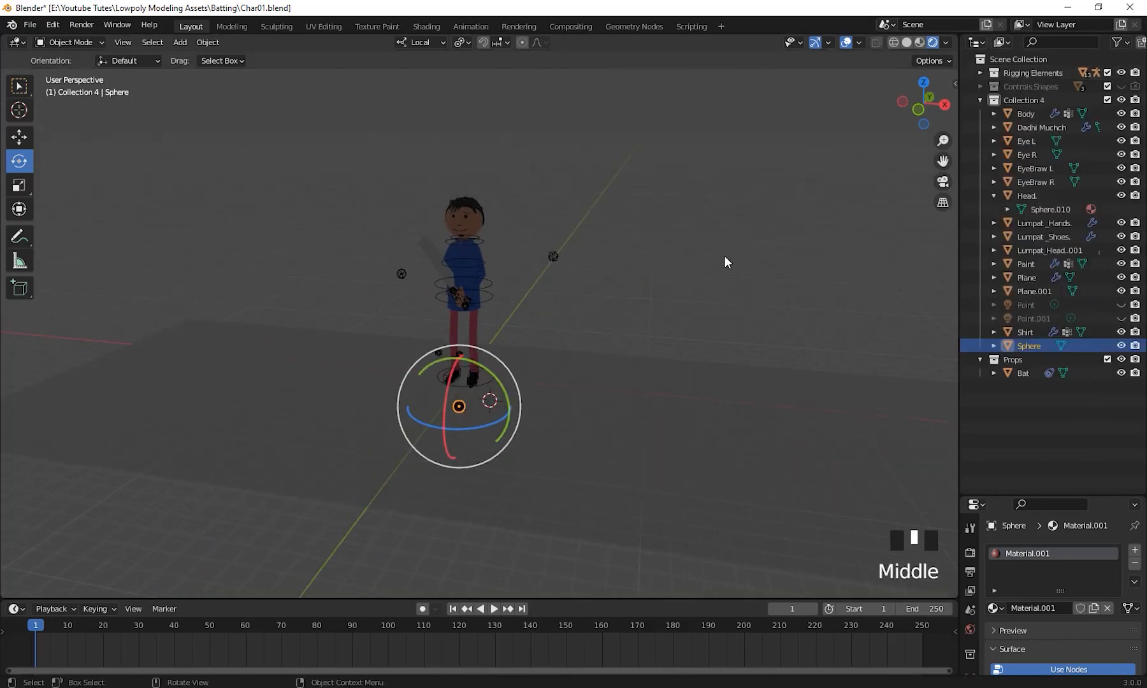
{"action": "key", "text": "alt+space"}
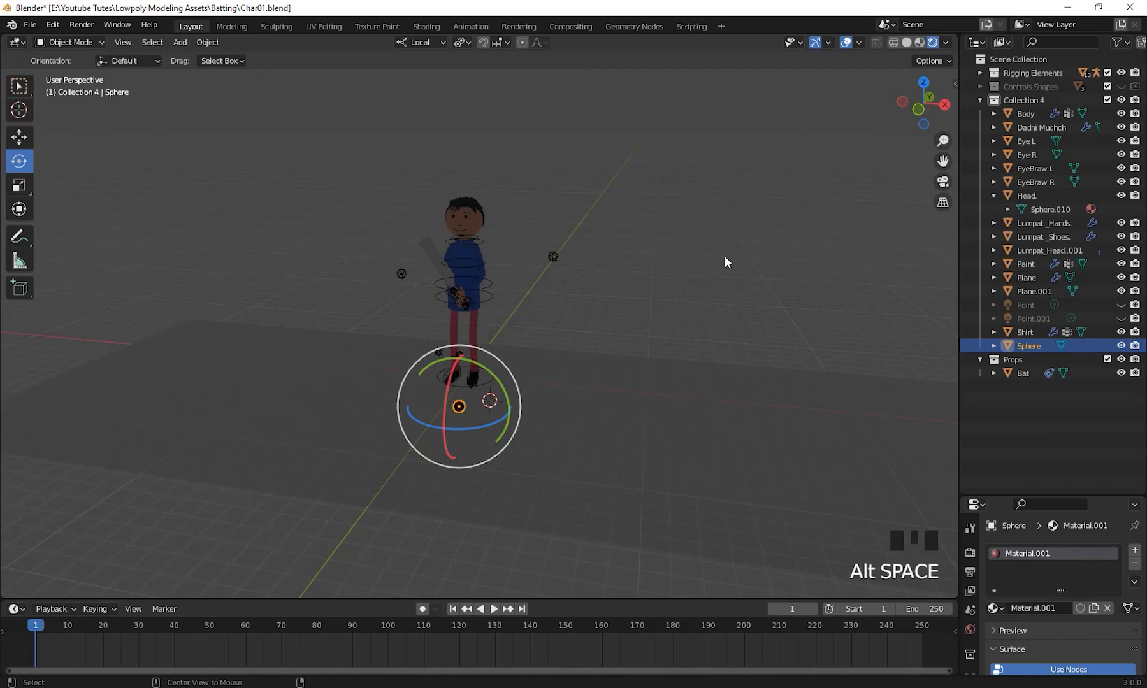
{"action": "key", "text": "alt+h"}
{"action": "scroll", "coordinate": [704, 264], "scroll_direction": "down", "scroll_amount": 1}
{"action": "scroll", "coordinate": [671, 239], "scroll_direction": "up", "scroll_amount": 4}
{"action": "middle_click_drag", "start_coordinate": [671, 239], "coordinate": [681, 325], "text": "shift"}
Step: In right orthographic view, lower the ball onto the ground line, about 0.008 m in Y and -0.02 m in Z
{"action": "left_click", "coordinate": [809, 233]}
{"action": "middle_click_drag", "start_coordinate": [810, 233], "coordinate": [626, 332], "text": "shift"}
{"action": "left_click", "coordinate": [479, 341]}
{"action": "scroll", "coordinate": [595, 362], "scroll_direction": "up", "scroll_amount": 3}
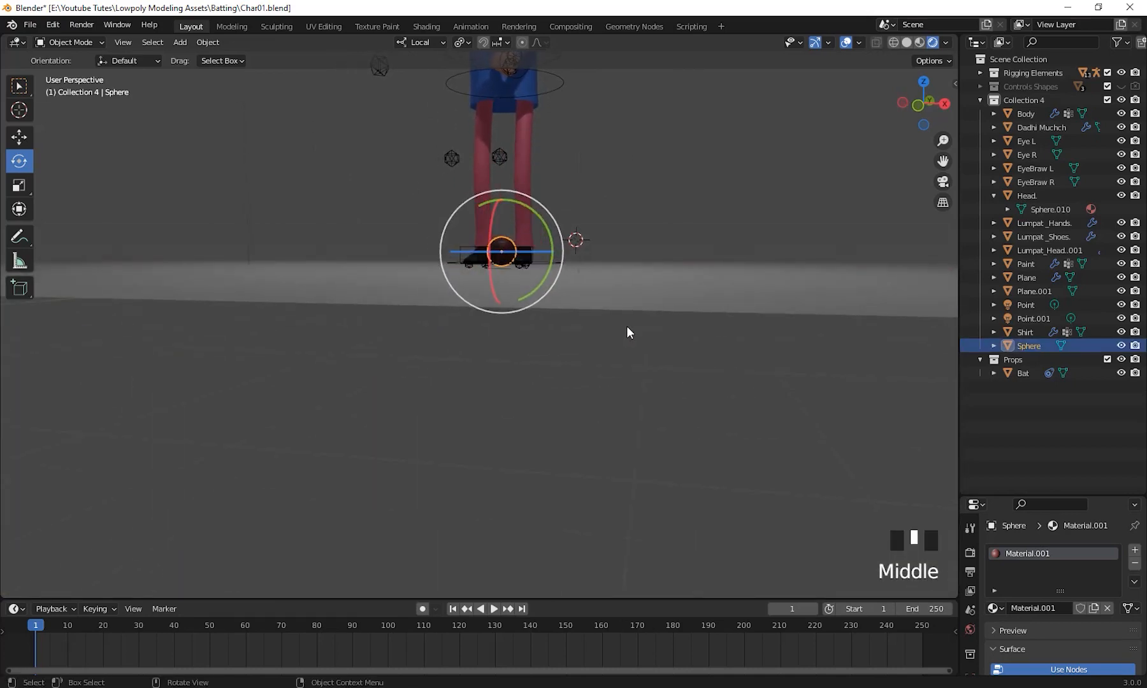
{"action": "key", "text": "KP_3"}
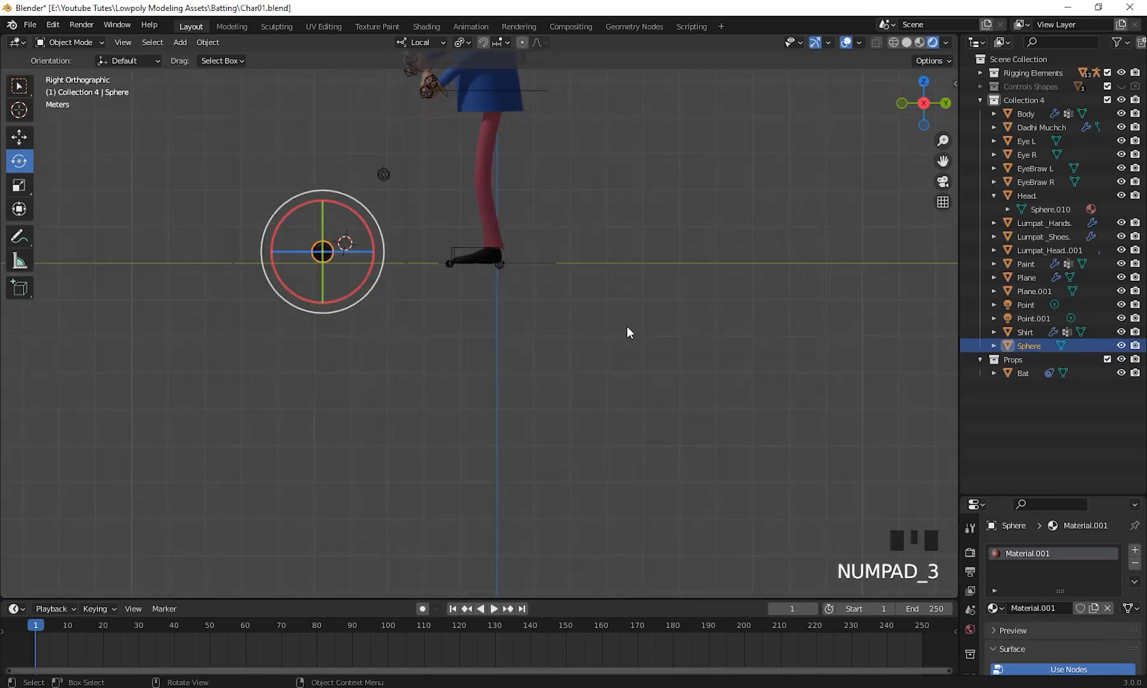
{"action": "scroll", "coordinate": [604, 284], "scroll_direction": "up", "scroll_amount": 3}
{"action": "scroll", "coordinate": [512, 162], "scroll_direction": "up", "scroll_amount": 3}
{"action": "middle_click_drag", "start_coordinate": [512, 161], "coordinate": [471, 248], "text": "shift"}
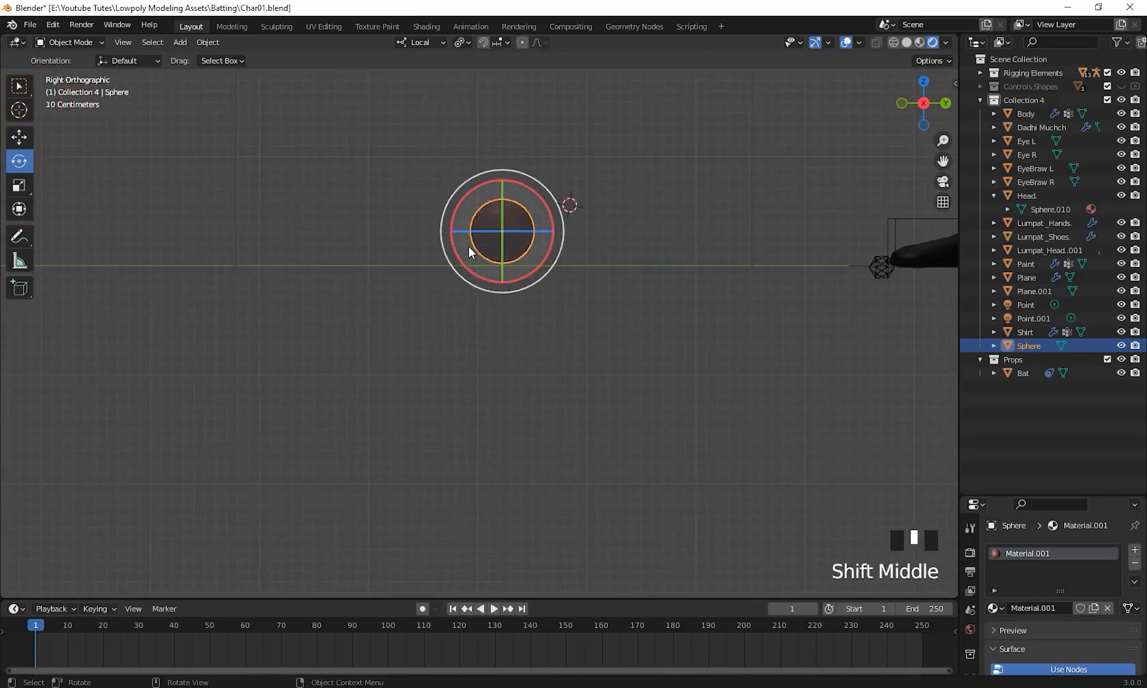
{"action": "scroll", "coordinate": [568, 176], "scroll_direction": "up", "scroll_amount": 7}
{"action": "middle_click_drag", "start_coordinate": [568, 176], "coordinate": [512, 282], "text": "shift"}
{"action": "scroll", "coordinate": [514, 278], "scroll_direction": "down", "scroll_amount": 2}
{"action": "key", "text": "g"}
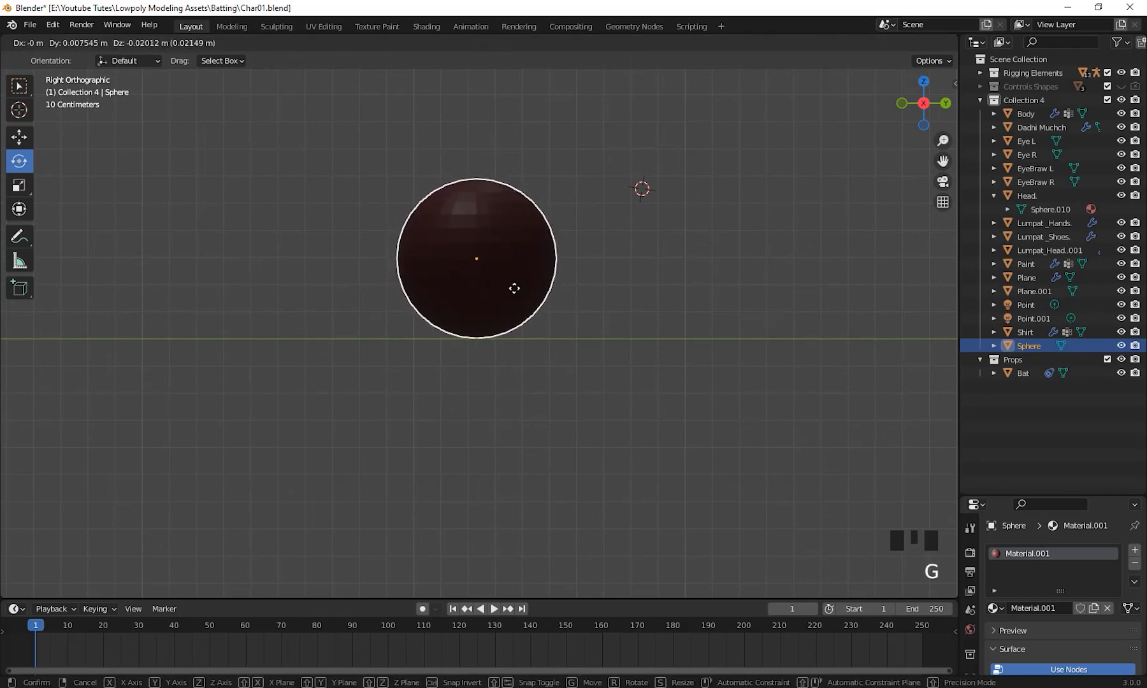
{"action": "left_click", "coordinate": [514, 289]}
Step: Place the 3D cursor on the ground plane in front of the character and add a cube there
{"action": "scroll", "coordinate": [448, 363], "scroll_direction": "down", "scroll_amount": 6}
{"action": "middle_click_drag", "start_coordinate": [446, 361], "coordinate": [684, 410]}
{"action": "scroll", "coordinate": [584, 402], "scroll_direction": "up", "scroll_amount": 3}
{"action": "middle_click_drag", "start_coordinate": [584, 402], "coordinate": [432, 389]}
{"action": "scroll", "coordinate": [538, 328], "scroll_direction": "down", "scroll_amount": 2, "text": "shift"}
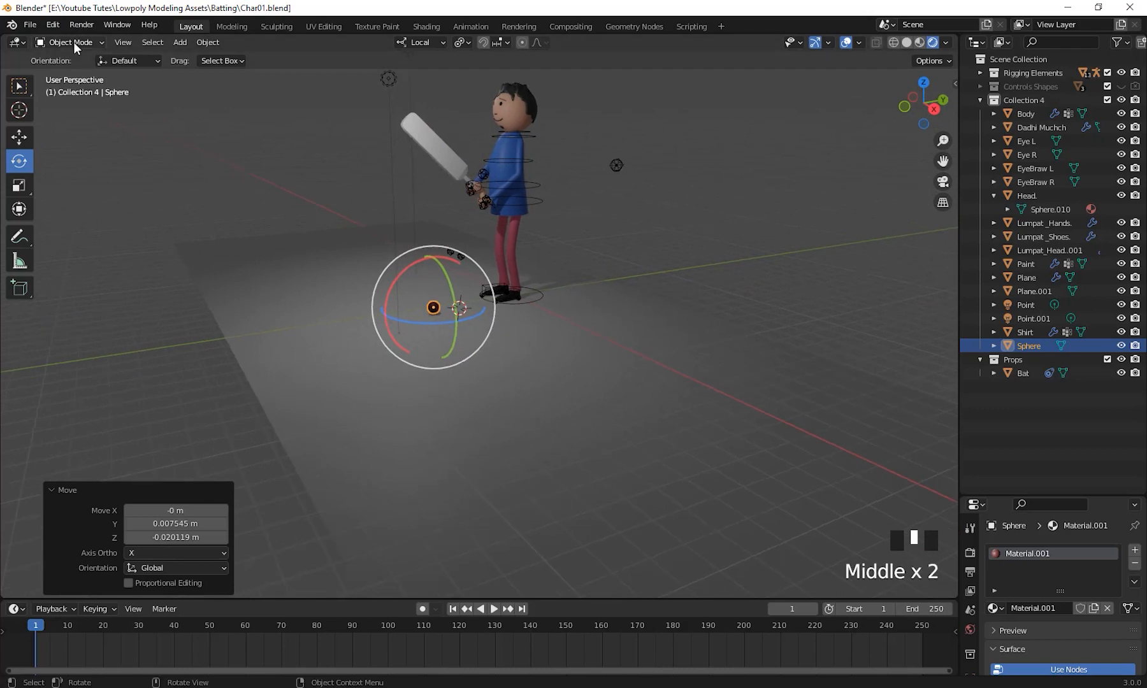
{"action": "middle_click_drag", "start_coordinate": [381, 348], "coordinate": [386, 351]}
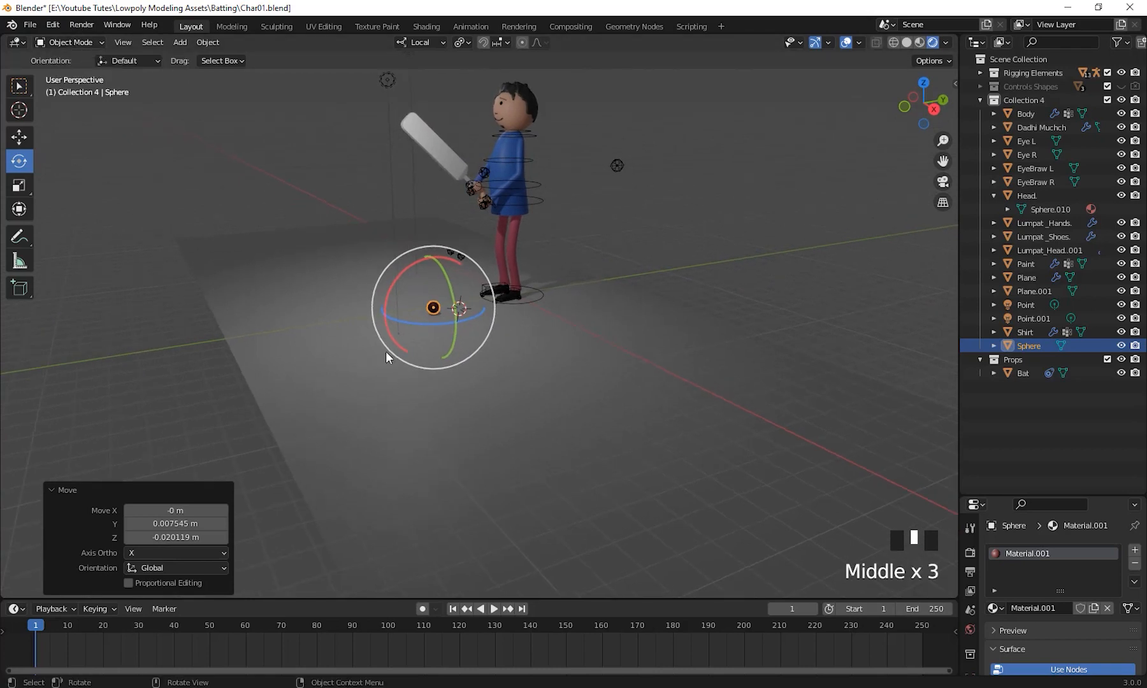
{"action": "left_click", "coordinate": [461, 376]}
{"action": "middle_click_drag", "start_coordinate": [461, 375], "coordinate": [487, 376], "text": "shift"}
{"action": "scroll", "coordinate": [478, 377], "scroll_direction": "down", "scroll_amount": 2}
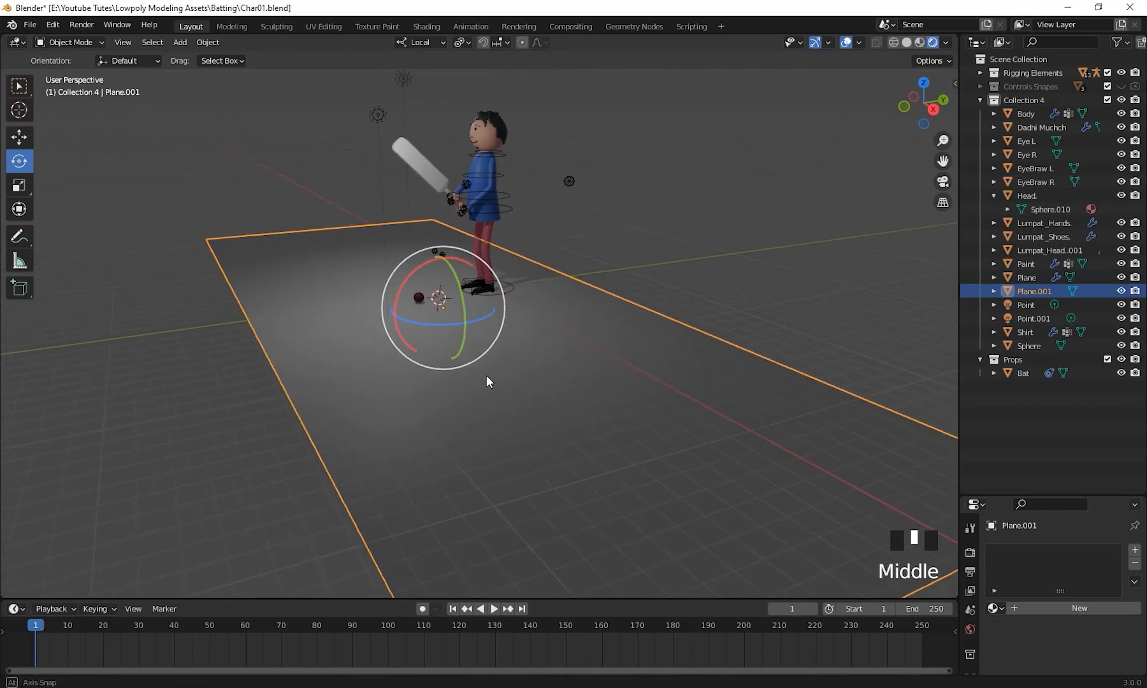
{"action": "right_click", "coordinate": [488, 377]}
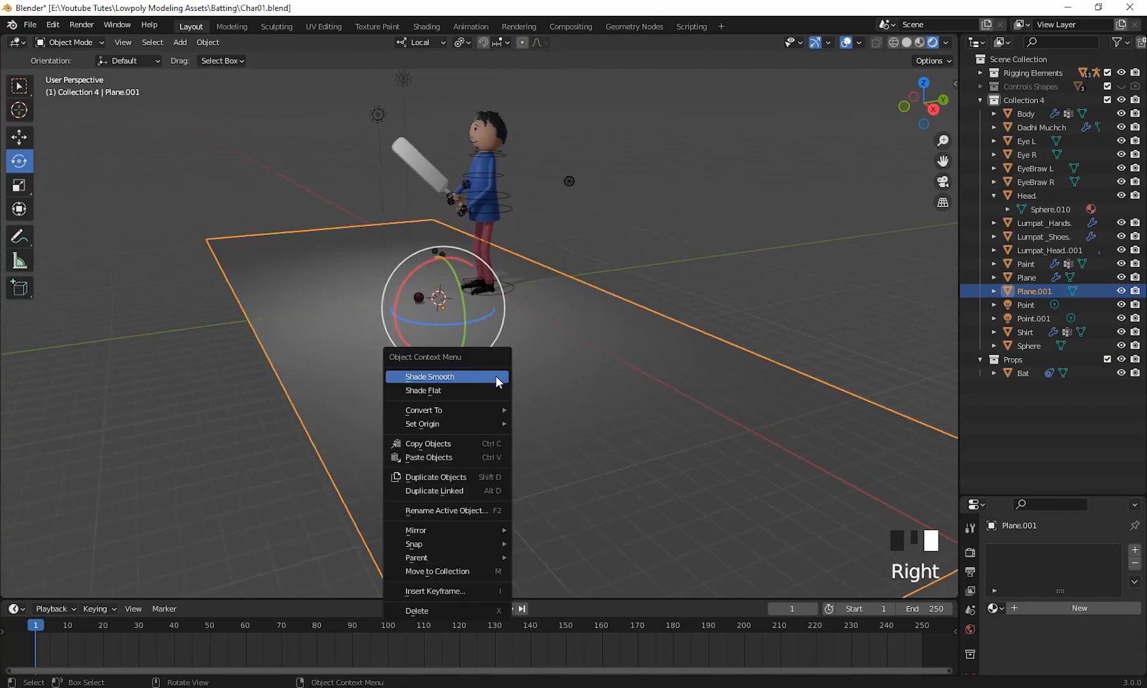
{"action": "right_click", "coordinate": [536, 374], "text": "shift"}
{"action": "key", "text": "shift+a"}
{"action": "mouse_move", "coordinate": [474, 378]}
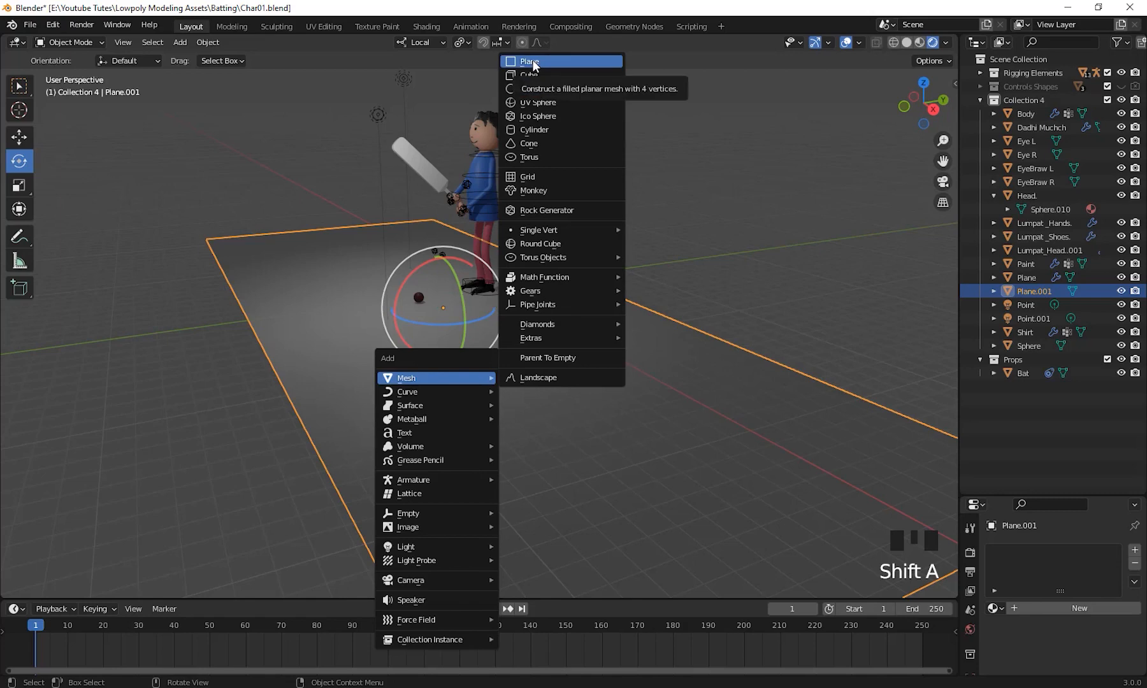
{"action": "left_click", "coordinate": [534, 76]}
Step: Scale the cube by about 1.651 and move it about -0.80 m in X, -0.59 m in Y and 1.63 m in Z
{"action": "middle_click_drag", "start_coordinate": [599, 335], "coordinate": [511, 371], "text": "shift"}
{"action": "key", "text": "s"}
{"action": "left_click", "coordinate": [558, 382]}
{"action": "key", "text": "g"}
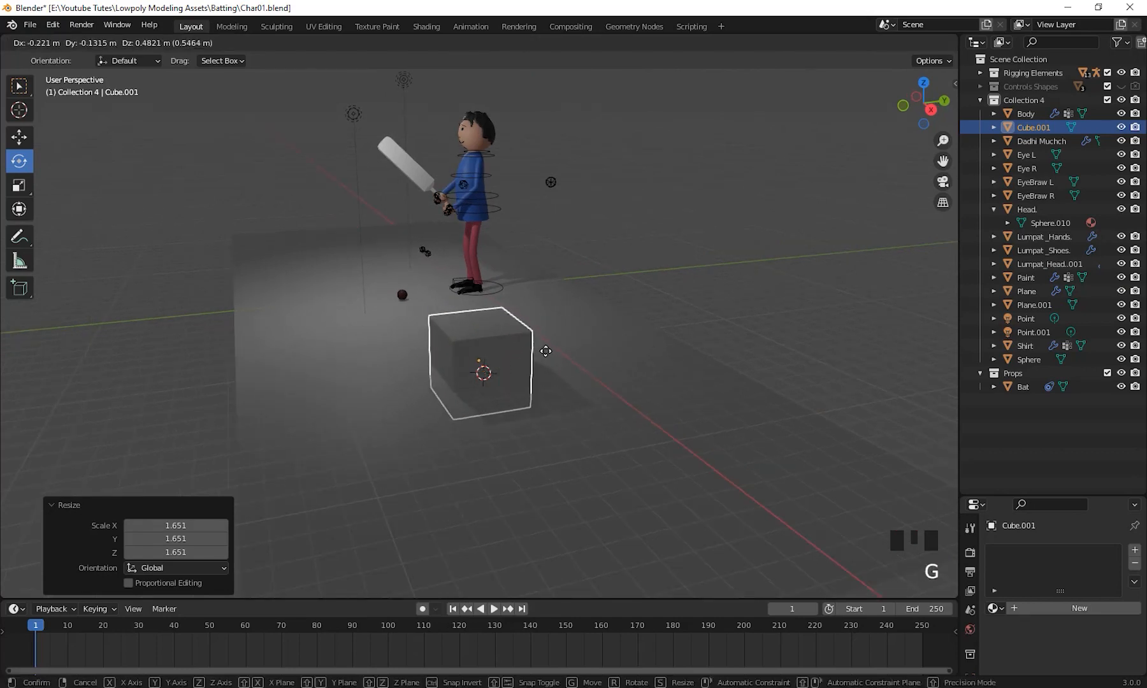
{"action": "left_click", "coordinate": [578, 357]}
{"action": "middle_click_drag", "start_coordinate": [578, 357], "coordinate": [485, 370]}
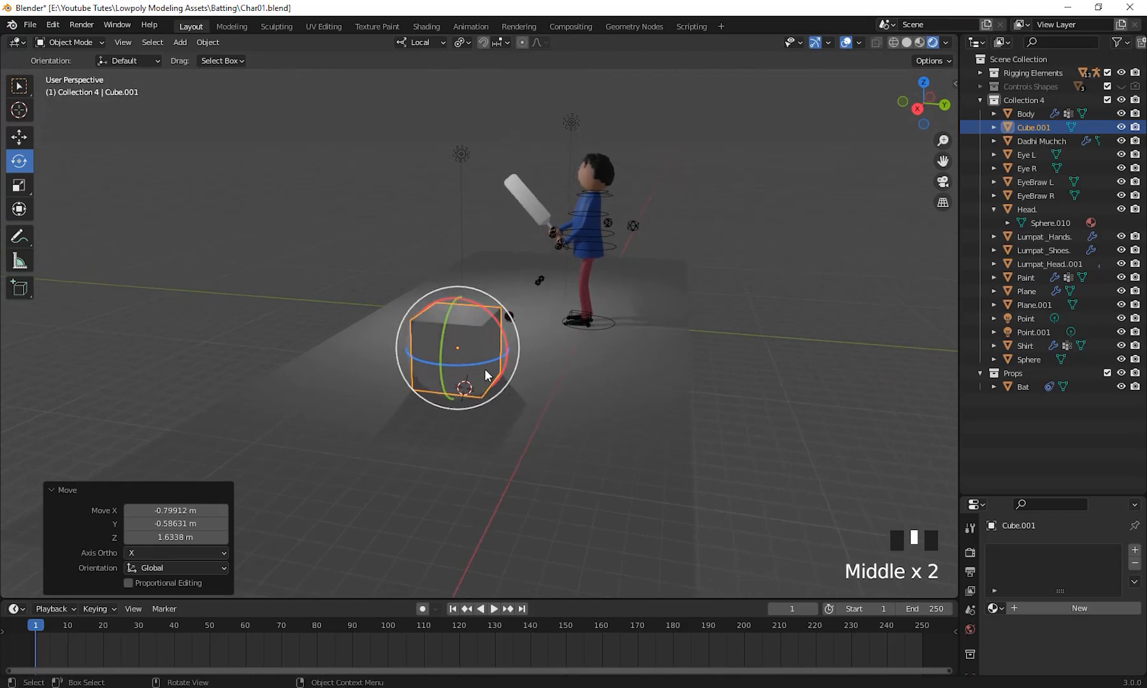
Step: Duplicate the cube about 3.28 m upward along its local Z axis and scale the copy by about 0.696
{"action": "key", "text": "shift+d"}
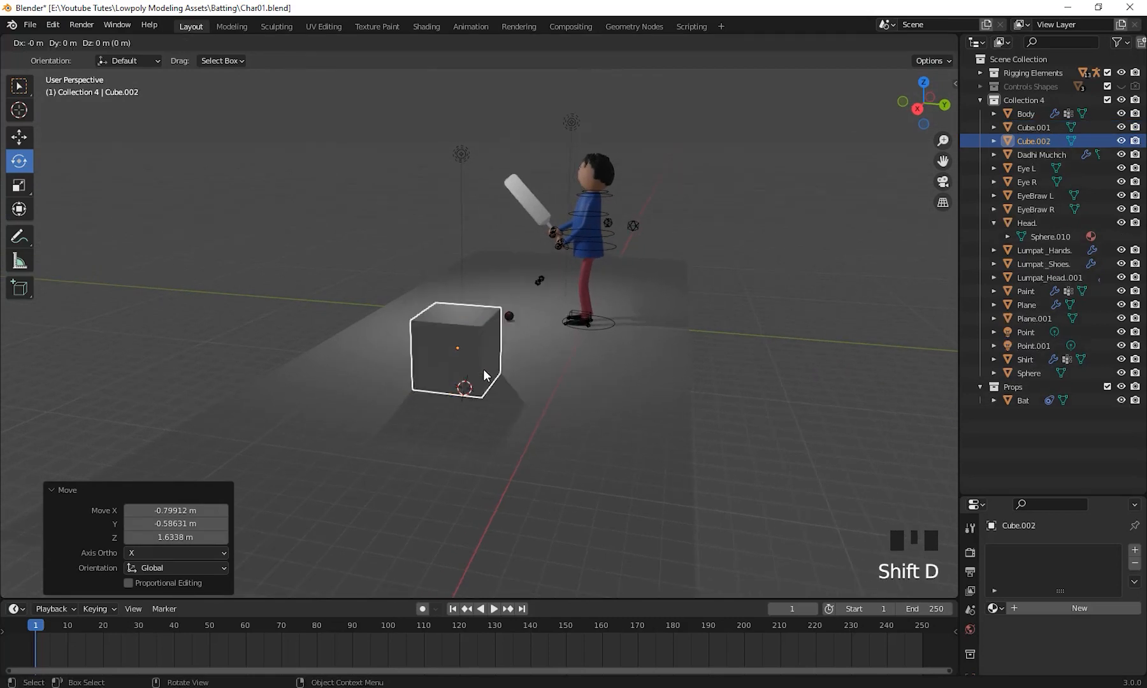
{"action": "key", "text": "z"}
{"action": "key", "text": "z"}
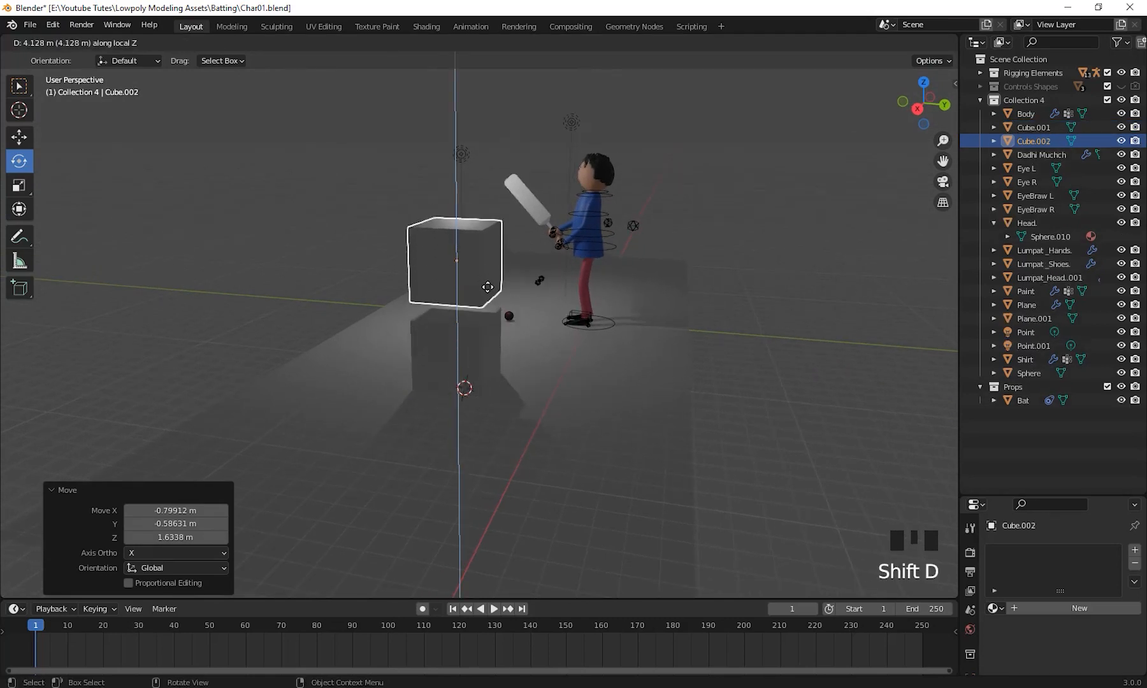
{"action": "left_click", "coordinate": [489, 300]}
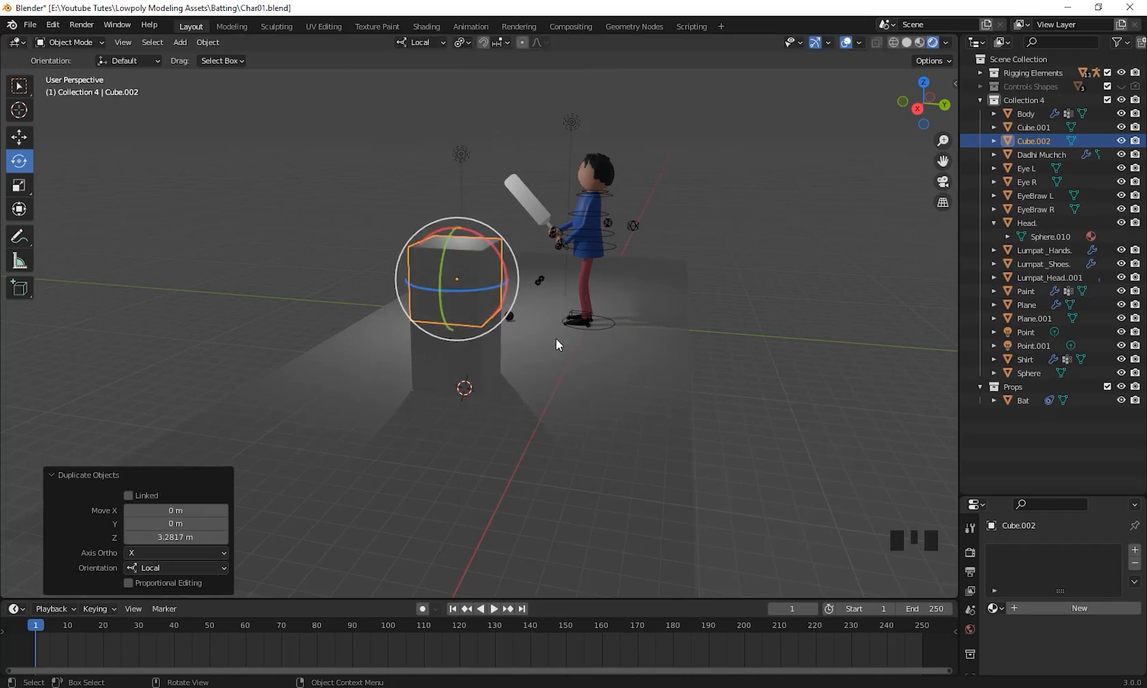
{"action": "key", "text": "s"}
{"action": "left_click", "coordinate": [517, 327]}
{"action": "middle_click_drag", "start_coordinate": [497, 374], "coordinate": [509, 397]}
{"action": "middle_click_drag", "start_coordinate": [663, 308], "coordinate": [662, 316], "text": "shift"}
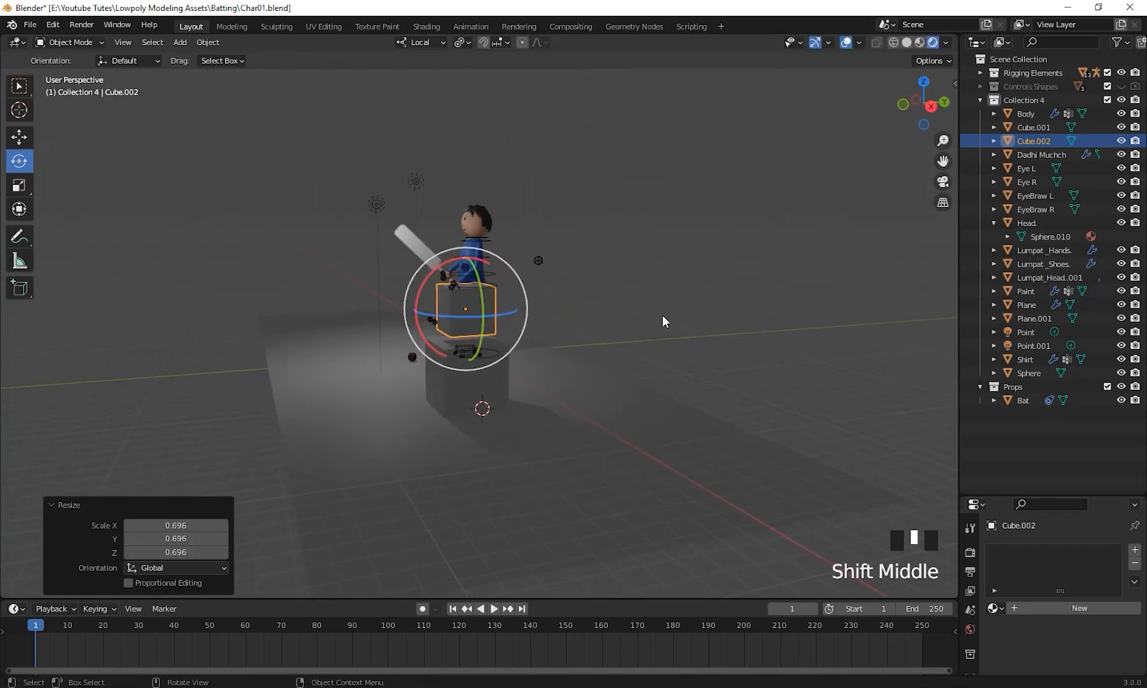
Step: Switch the viewport to solid shading and move the smaller cube about -0.22 m in X, 0.21 m in Y and 2.85 m in Z
{"action": "left_click", "coordinate": [906, 42]}
{"action": "mouse_move", "coordinate": [510, 370]}
{"action": "middle_mouse_down"}
{"action": "mouse_move", "coordinate": [556, 377]}
{"action": "mouse_move", "coordinate": [574, 413]}
{"action": "mouse_move", "coordinate": [546, 354]}
{"action": "middle_mouse_up"}
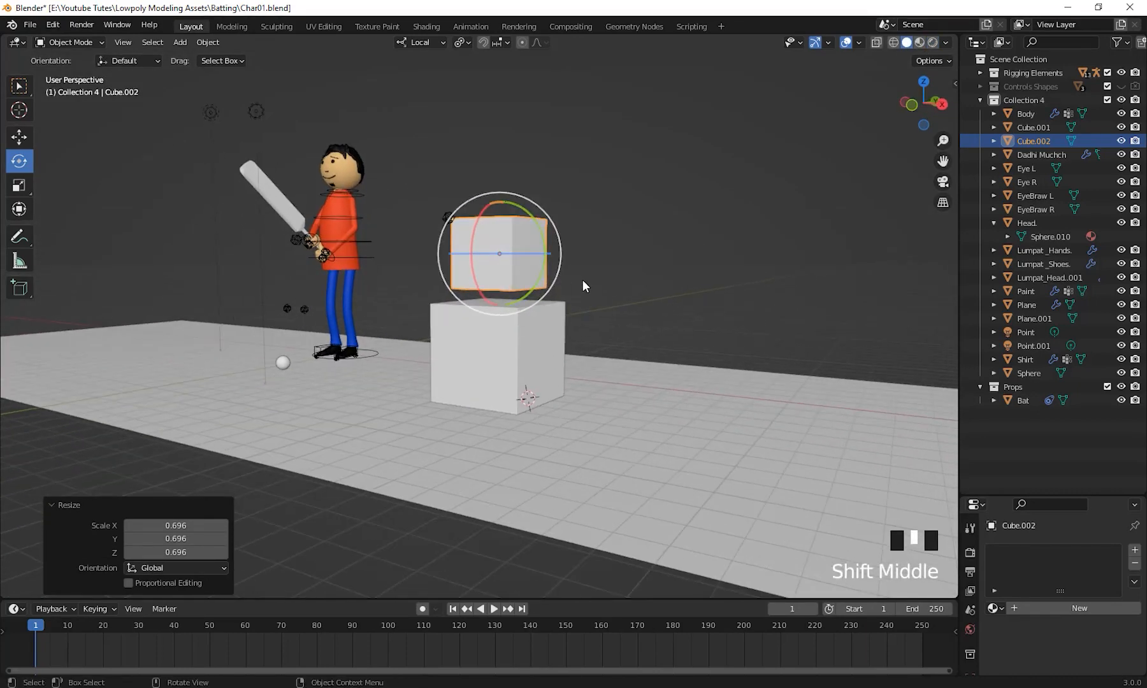
{"action": "key", "text": "g"}
{"action": "left_click", "coordinate": [580, 192]}
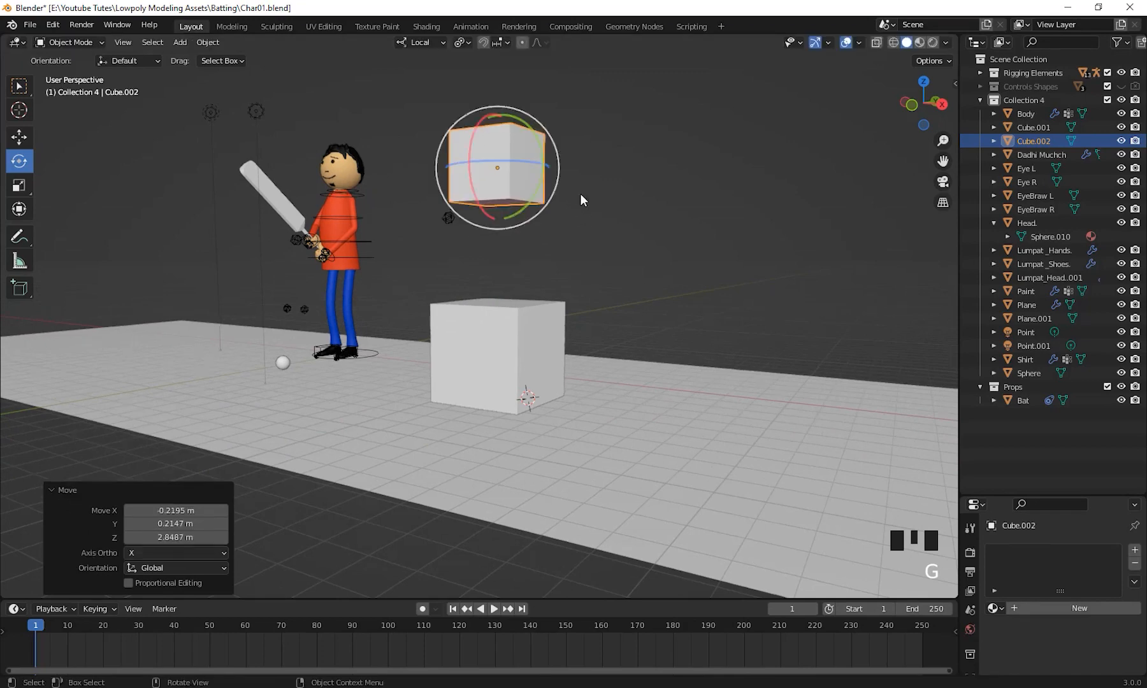
Step: Select both cubes and add them as active rigid bodies
{"action": "middle_click_drag", "start_coordinate": [580, 192], "coordinate": [565, 368]}
{"action": "scroll", "coordinate": [577, 330], "scroll_direction": "up", "scroll_amount": 2}
{"action": "left_click", "coordinate": [488, 352]}
{"action": "middle_click_drag", "start_coordinate": [565, 368], "coordinate": [466, 226], "text": "shift"}
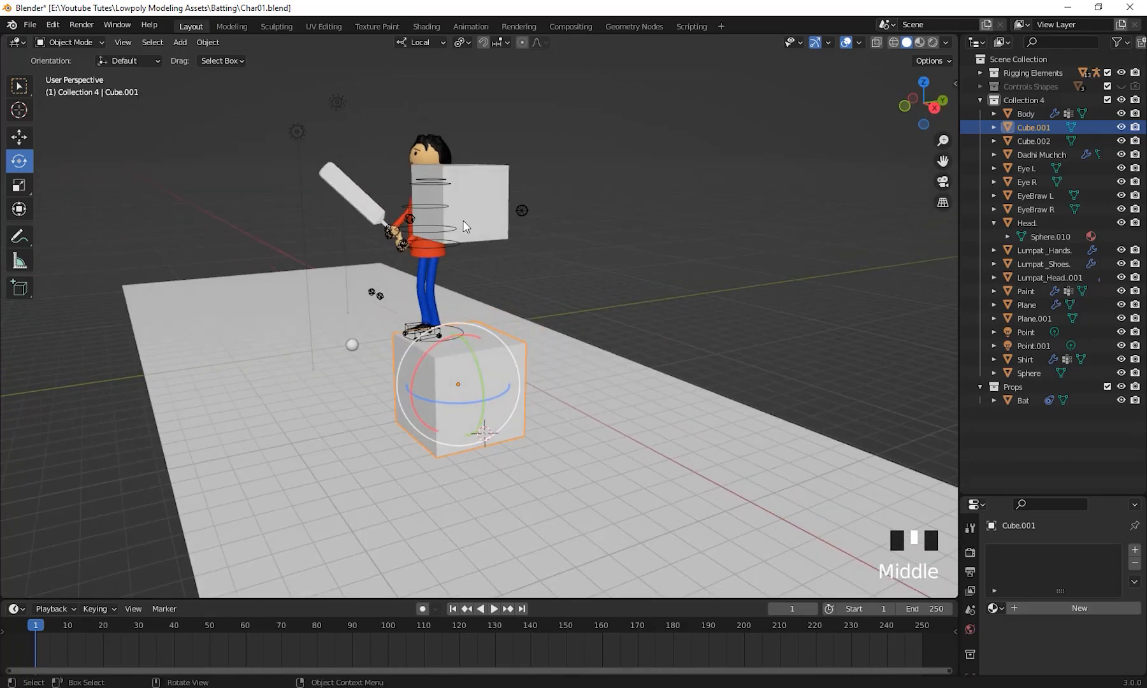
{"action": "left_click", "coordinate": [486, 179], "text": "shift"}
{"action": "middle_click_drag", "start_coordinate": [485, 179], "coordinate": [515, 324]}
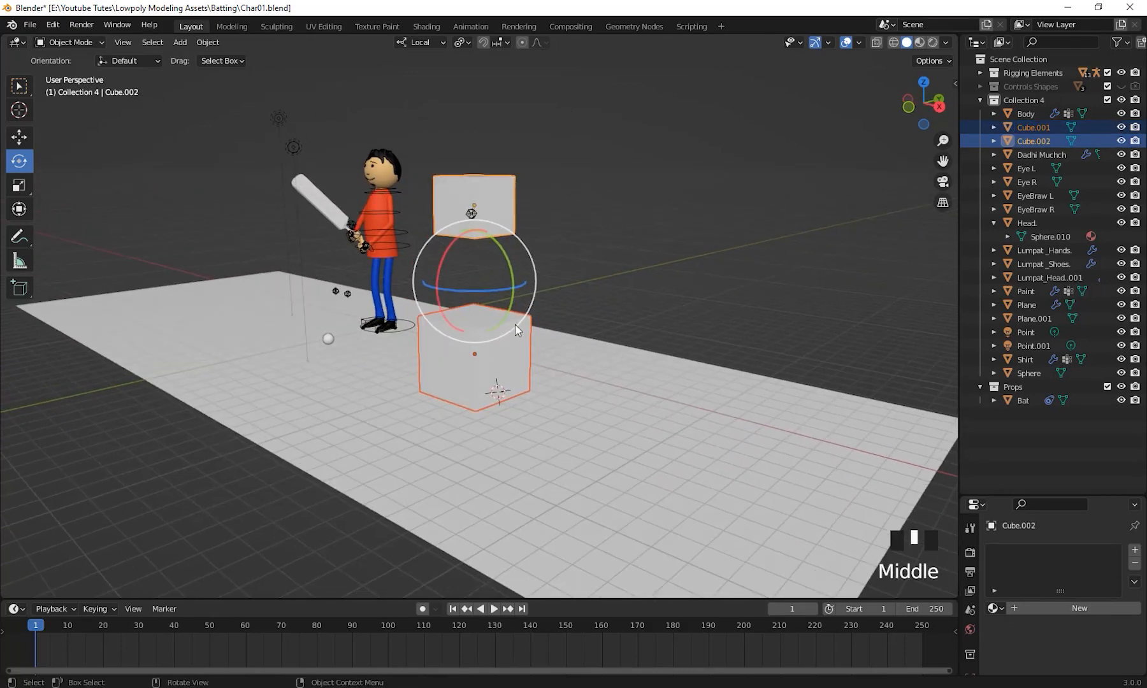
{"action": "left_click", "coordinate": [208, 43]}
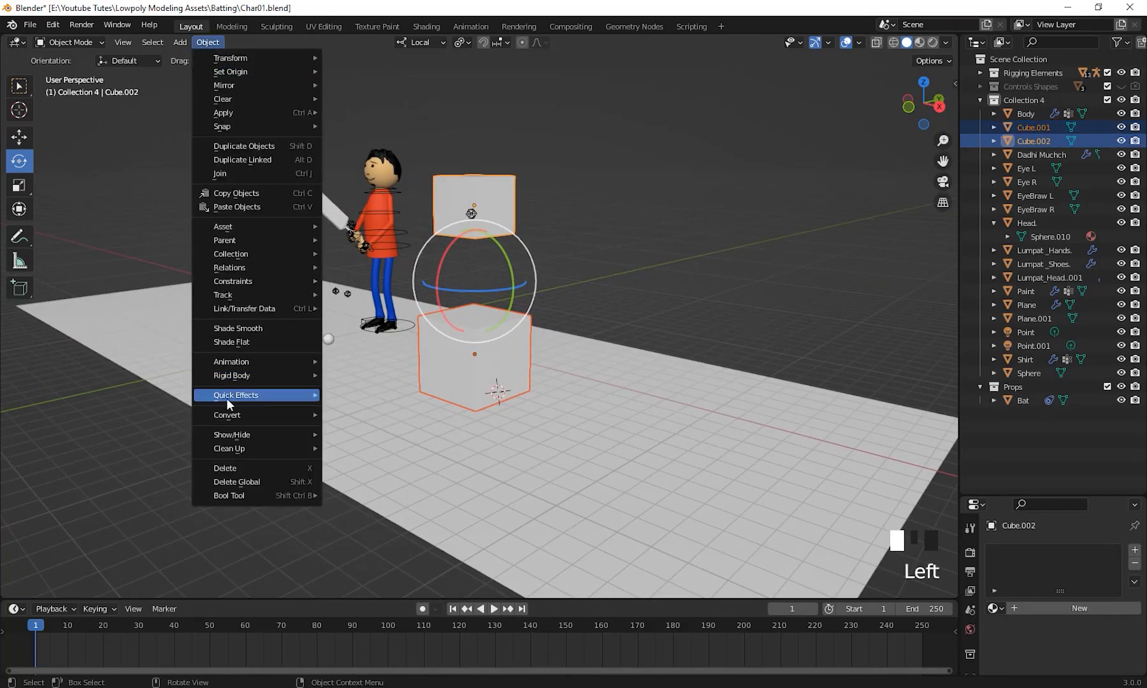
{"action": "mouse_move", "coordinate": [238, 377]}
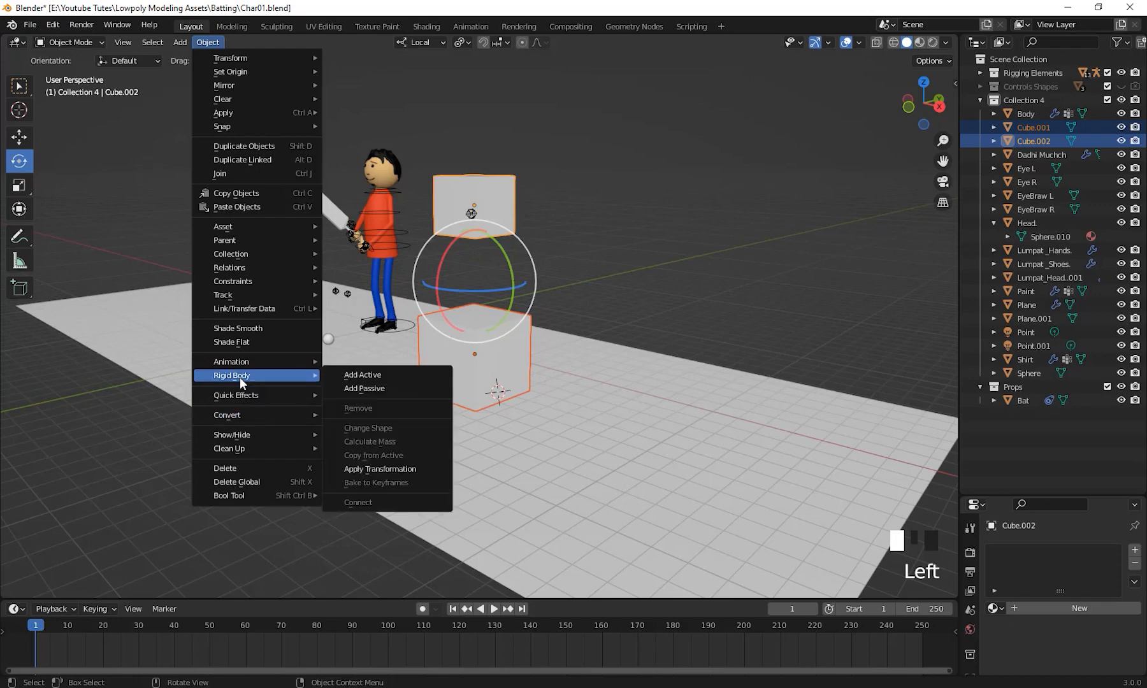
{"action": "left_click", "coordinate": [385, 374]}
Step: Play the simulation to check how the two active cubes behave, and return to frame 1
{"action": "middle_click_drag", "start_coordinate": [386, 373], "coordinate": [556, 307]}
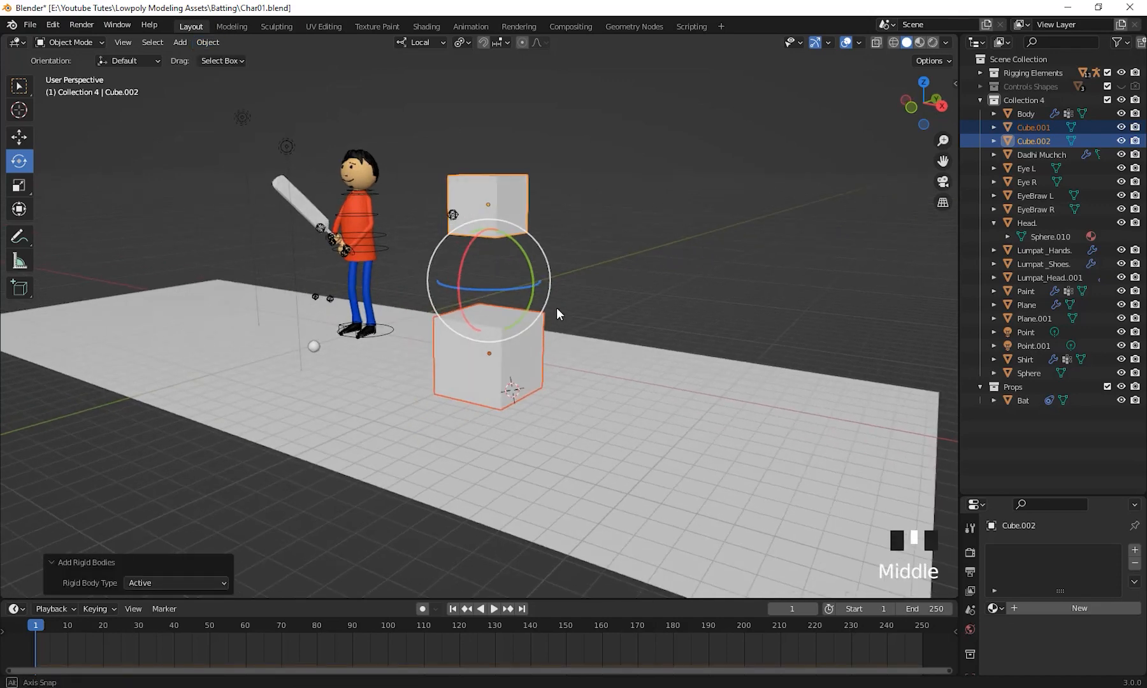
{"action": "middle_click_drag", "start_coordinate": [507, 400], "coordinate": [554, 508], "text": "shift"}
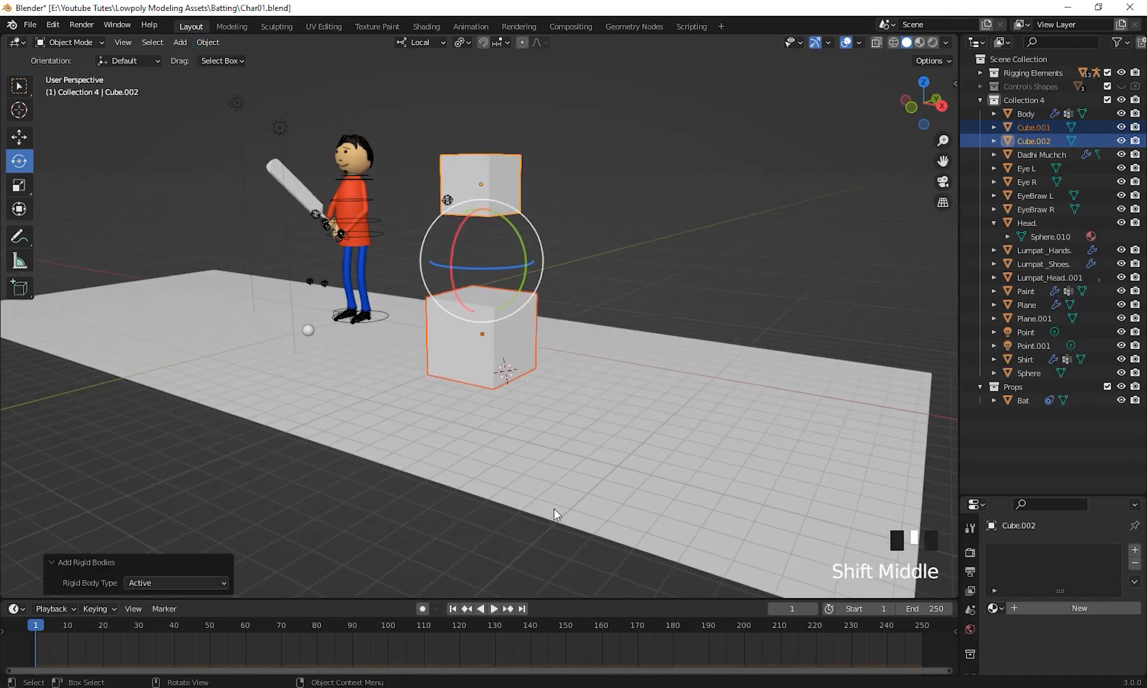
{"action": "left_click", "coordinate": [494, 610]}
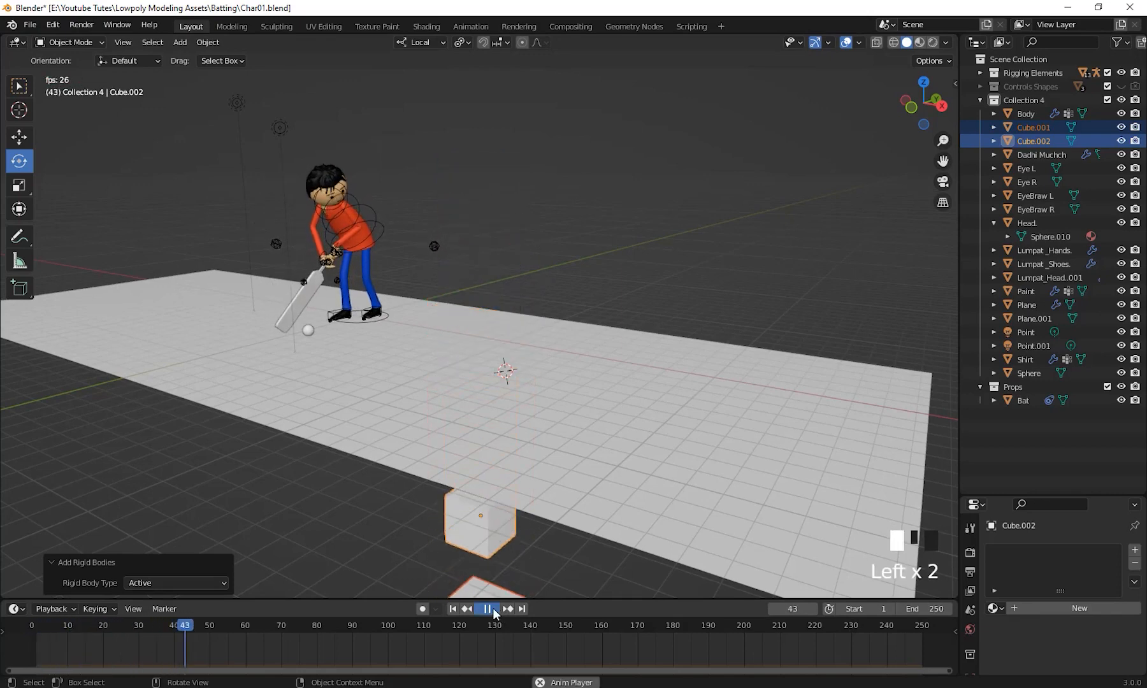
{"action": "left_click", "coordinate": [453, 609]}
Step: Add the ground plane as a passive rigid body
{"action": "middle_click_drag", "start_coordinate": [488, 530], "coordinate": [547, 394]}
{"action": "scroll", "coordinate": [504, 414], "scroll_direction": "up", "scroll_amount": 2}
{"action": "left_click", "coordinate": [601, 439]}
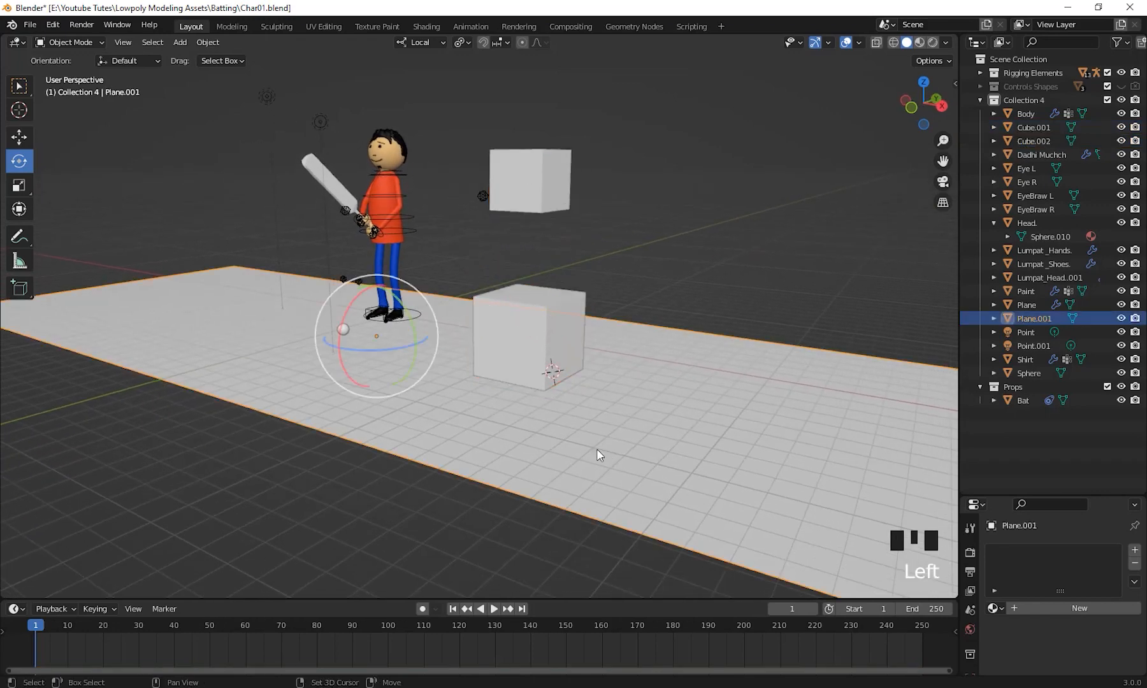
{"action": "middle_click_drag", "start_coordinate": [597, 449], "coordinate": [572, 443], "text": "shift"}
{"action": "left_click", "coordinate": [208, 42]}
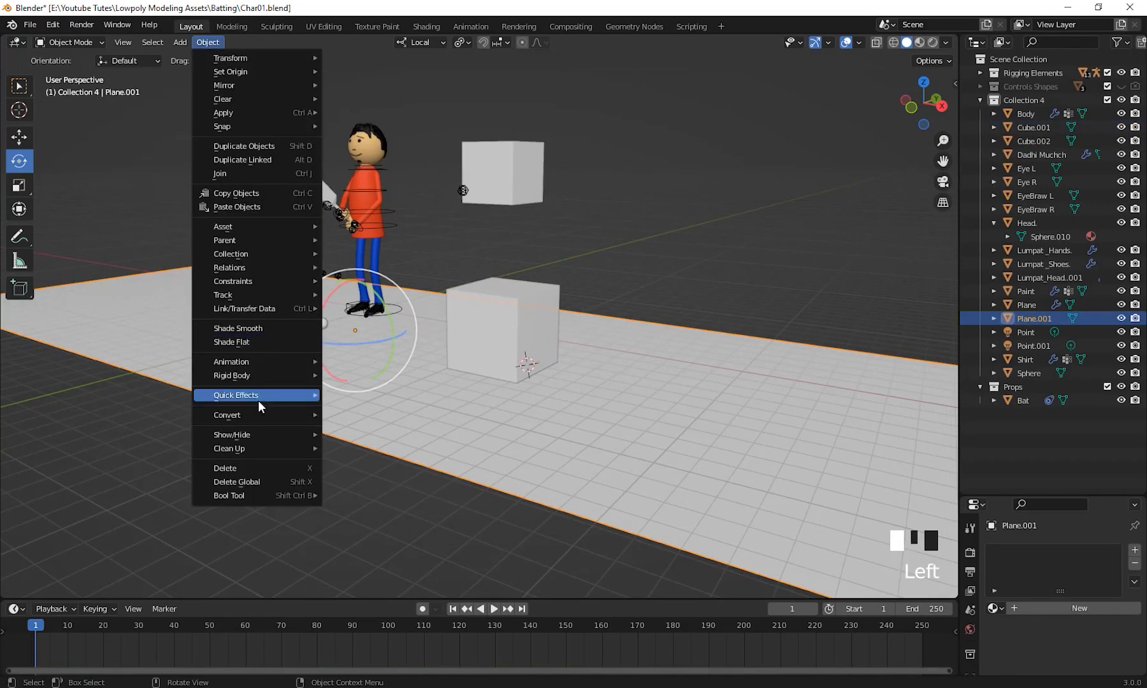
{"action": "mouse_move", "coordinate": [259, 374]}
{"action": "left_click", "coordinate": [381, 388]}
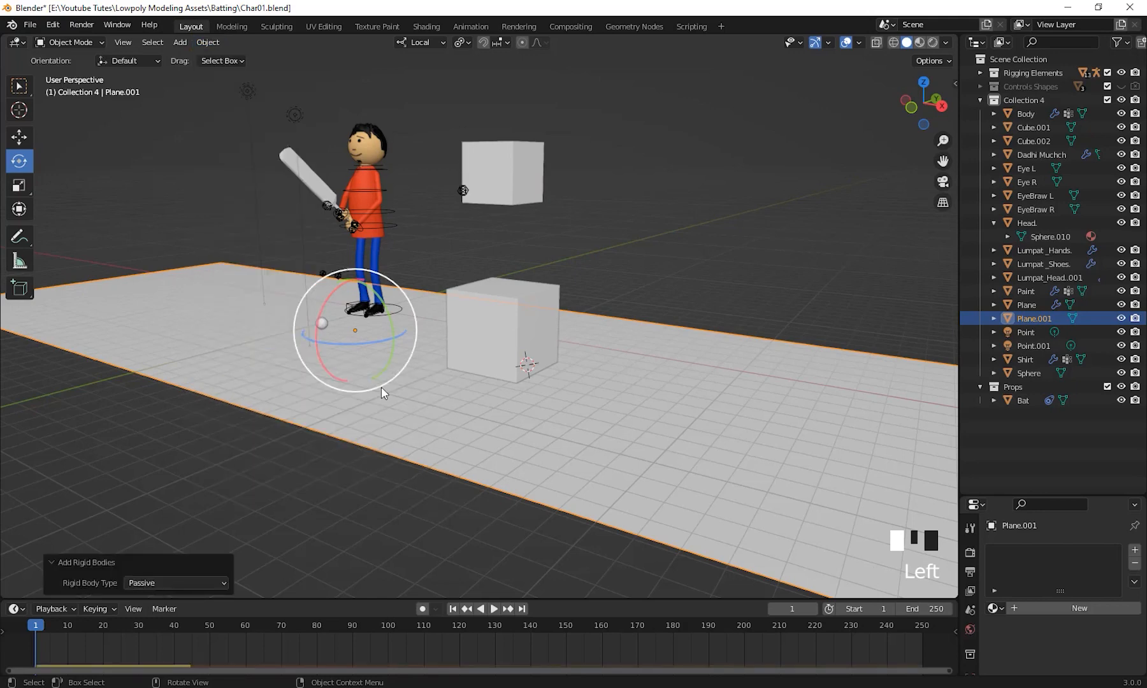
Step: Play the simulation with the passive ground plane to check the cubes' collisions, and rewind to frame 1
{"action": "middle_click_drag", "start_coordinate": [381, 390], "coordinate": [510, 592], "text": "shift"}
{"action": "left_click", "coordinate": [495, 609]}
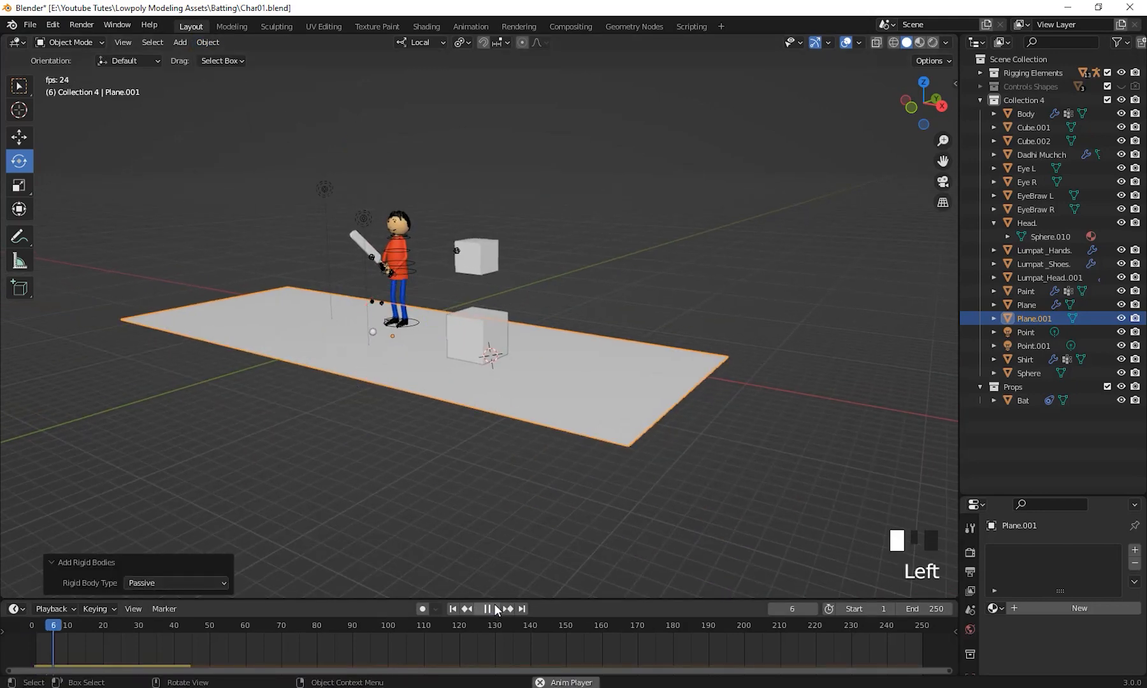
{"action": "left_click", "coordinate": [495, 609]}
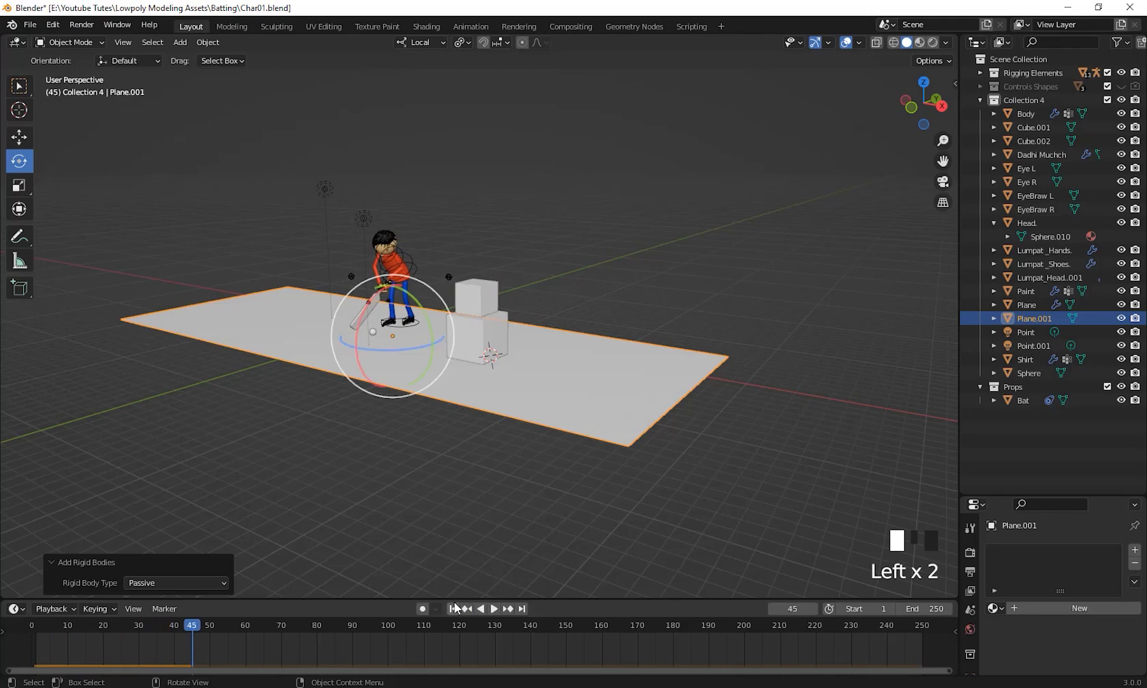
{"action": "left_click", "coordinate": [452, 609]}
Step: Tilt the upper cube on two axes, ending with a rotation of about -29.6° around its local Y axis
{"action": "middle_click_drag", "start_coordinate": [530, 397], "coordinate": [507, 395]}
{"action": "left_click", "coordinate": [453, 242]}
{"action": "middle_click_drag", "start_coordinate": [529, 307], "coordinate": [425, 204]}
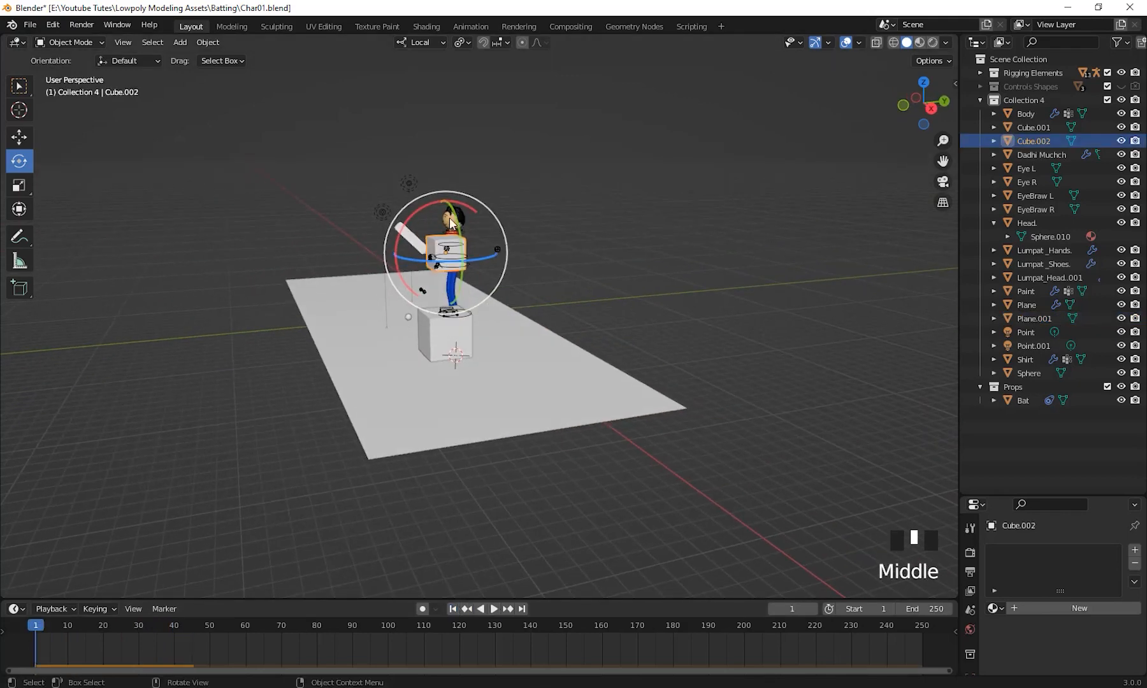
{"action": "left_click_drag", "start_coordinate": [425, 204], "coordinate": [381, 381]}
{"action": "middle_click_drag", "start_coordinate": [381, 381], "coordinate": [514, 382]}
{"action": "left_click_drag", "start_coordinate": [539, 274], "coordinate": [552, 246]}
{"action": "scroll", "coordinate": [586, 343], "scroll_direction": "down", "scroll_amount": 3}
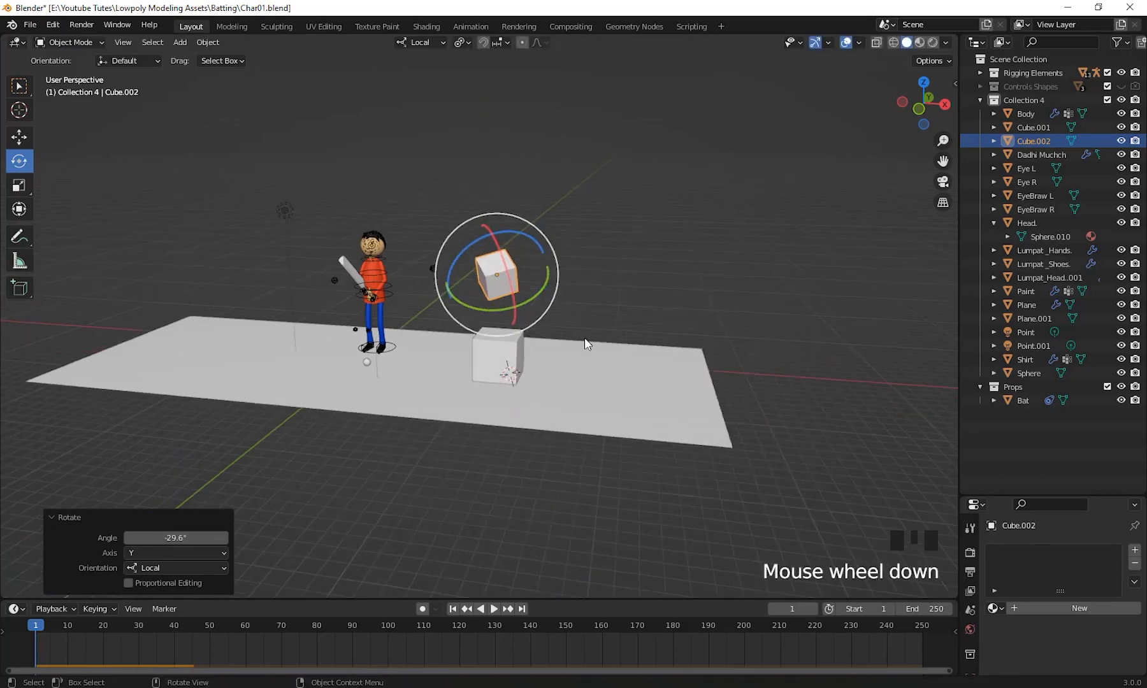
Step: Play the simulation to check the tilted cube's fall onto the lower cube, and rewind to frame 1
{"action": "middle_click_drag", "start_coordinate": [587, 342], "coordinate": [522, 567]}
{"action": "left_click", "coordinate": [494, 609]}
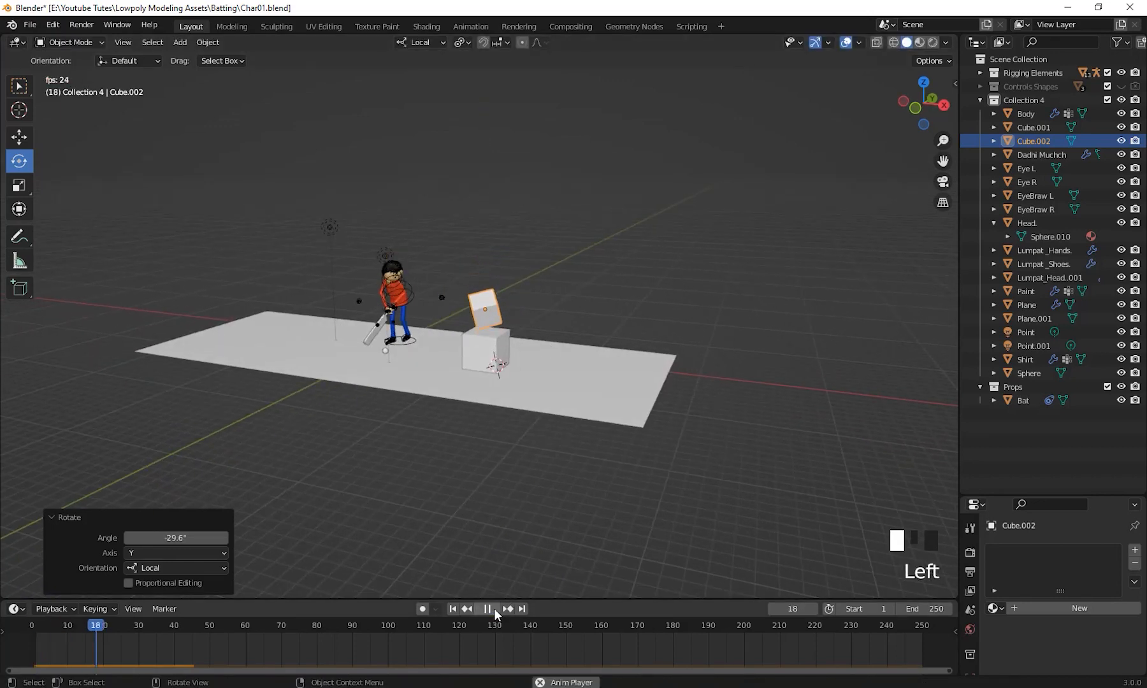
{"action": "left_click", "coordinate": [494, 608]}
{"action": "left_click", "coordinate": [452, 609]}
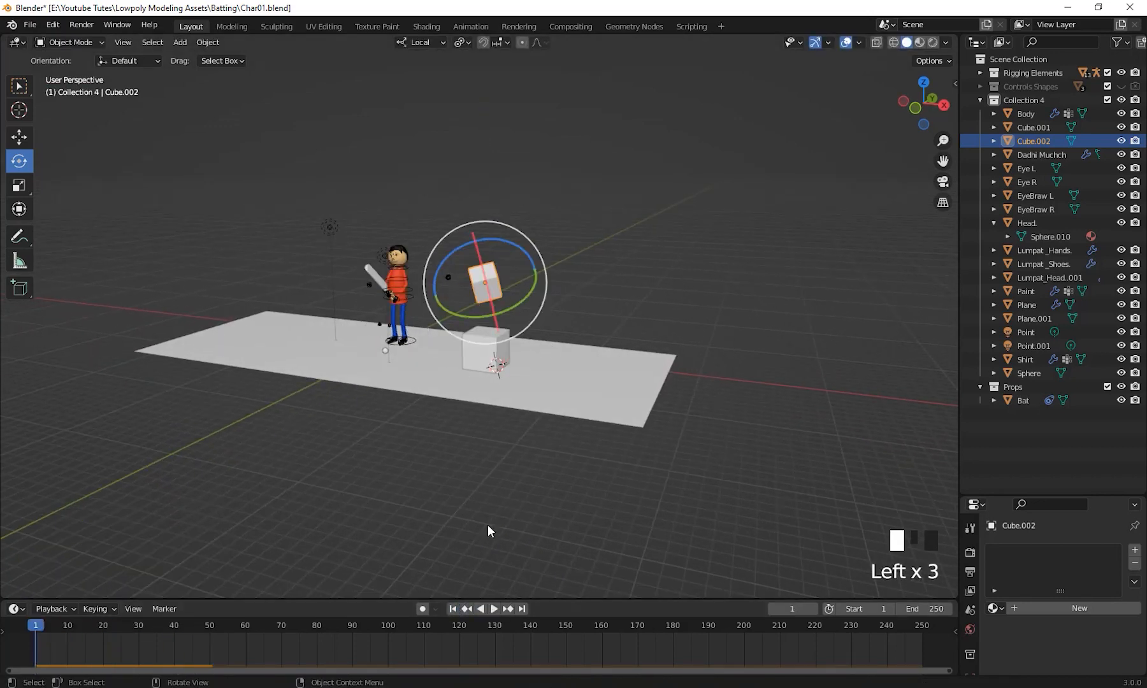
Step: Move the tilted cube about -2.31 m in X, -0.37 m in Y and -0.06 m in Z
{"action": "middle_click_drag", "start_coordinate": [488, 524], "coordinate": [567, 420]}
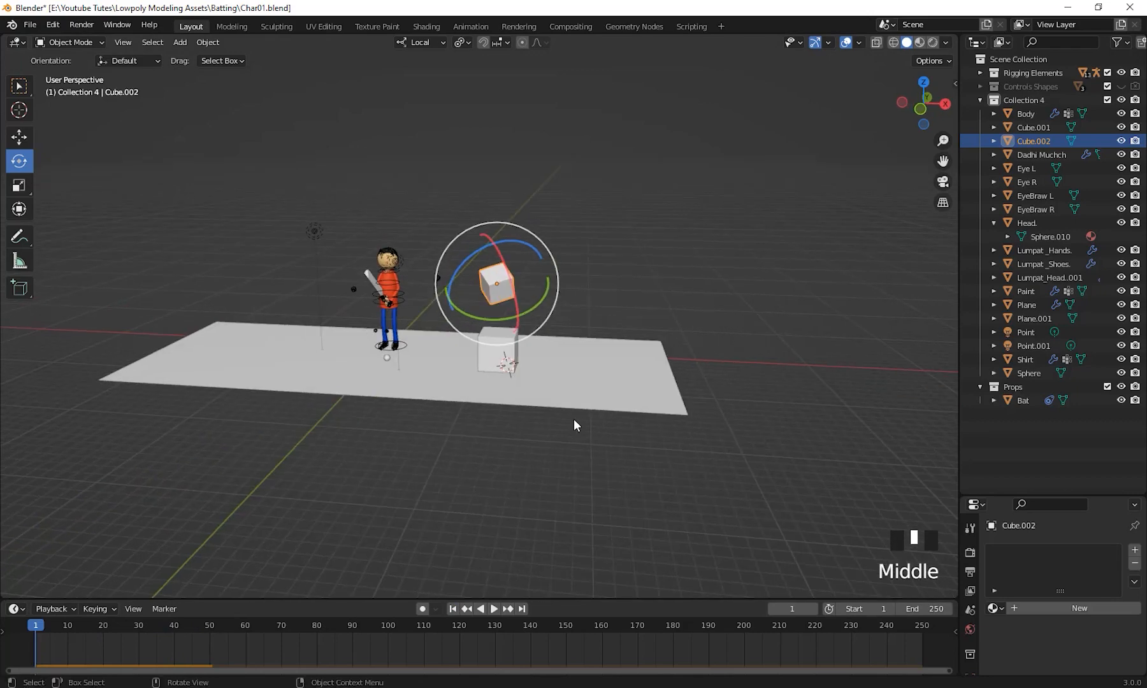
{"action": "key", "text": "g"}
{"action": "left_click", "coordinate": [546, 418]}
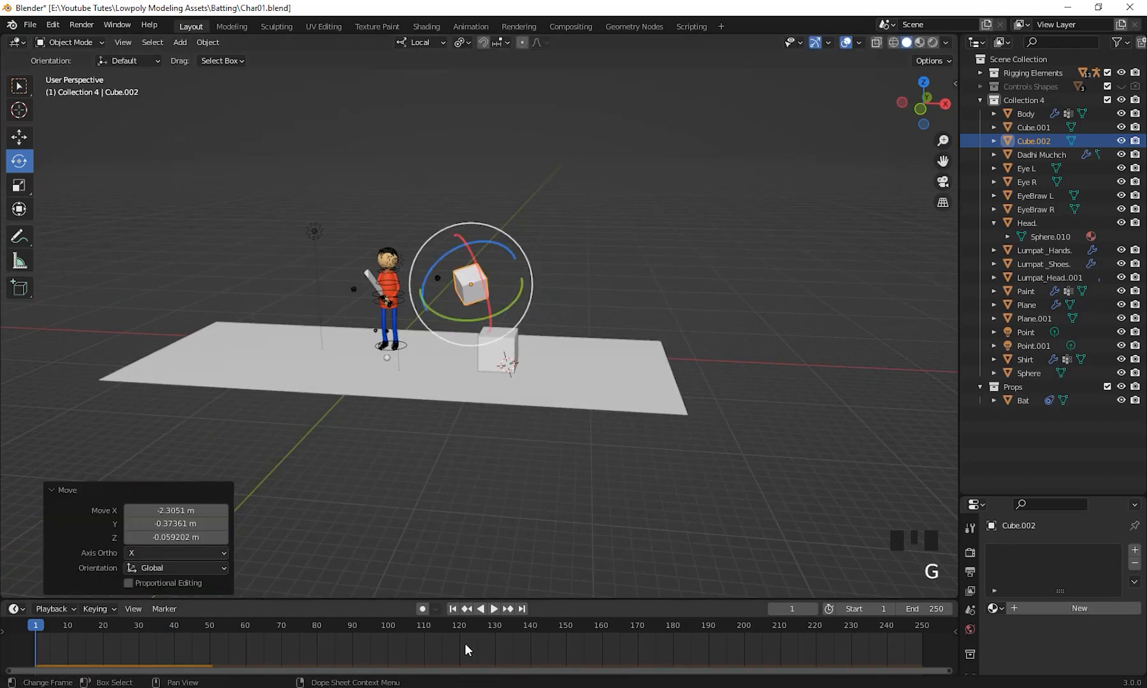
Step: Play the simulation with the shifted cube and stop at frame 70
{"action": "left_click", "coordinate": [493, 609]}
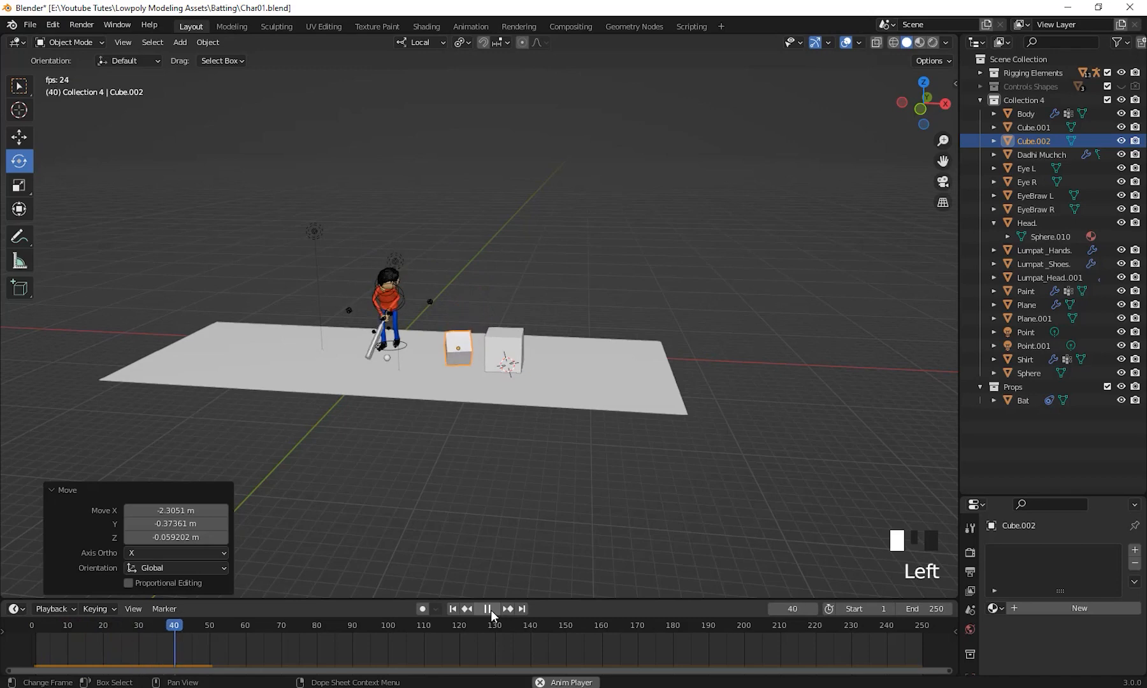
{"action": "left_click", "coordinate": [491, 611]}
{"action": "middle_click_drag", "start_coordinate": [615, 335], "coordinate": [679, 318]}
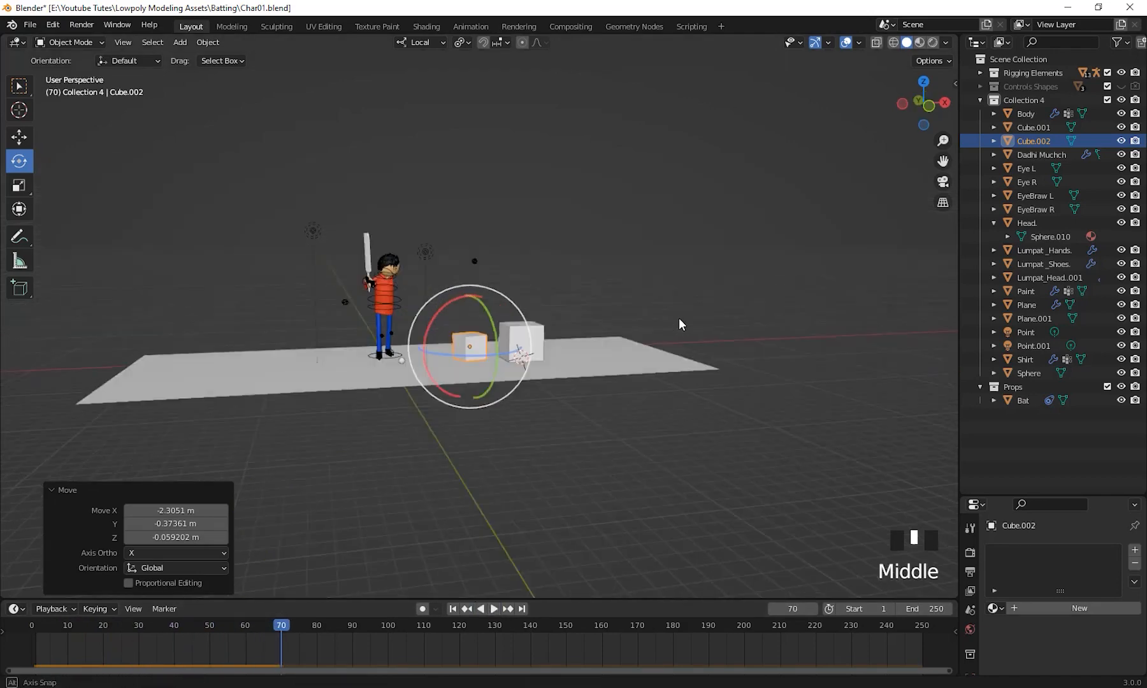
Step: Examine the settled cubes, the ball and the ground plane around the character from several angles
{"action": "scroll", "coordinate": [650, 368], "scroll_direction": "up", "scroll_amount": 4}
{"action": "left_click", "coordinate": [607, 234]}
{"action": "left_click", "coordinate": [599, 276]}
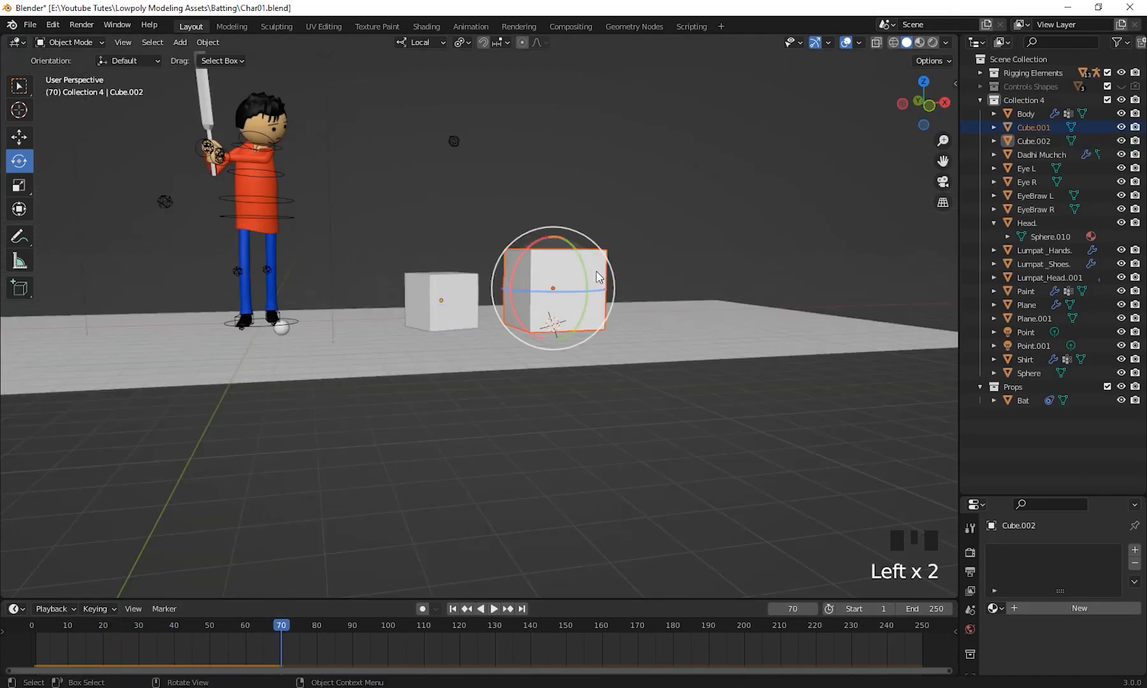
{"action": "middle_click_drag", "start_coordinate": [596, 271], "coordinate": [635, 376]}
{"action": "left_click", "coordinate": [640, 368]}
{"action": "scroll", "coordinate": [641, 368], "scroll_direction": "down", "scroll_amount": 2}
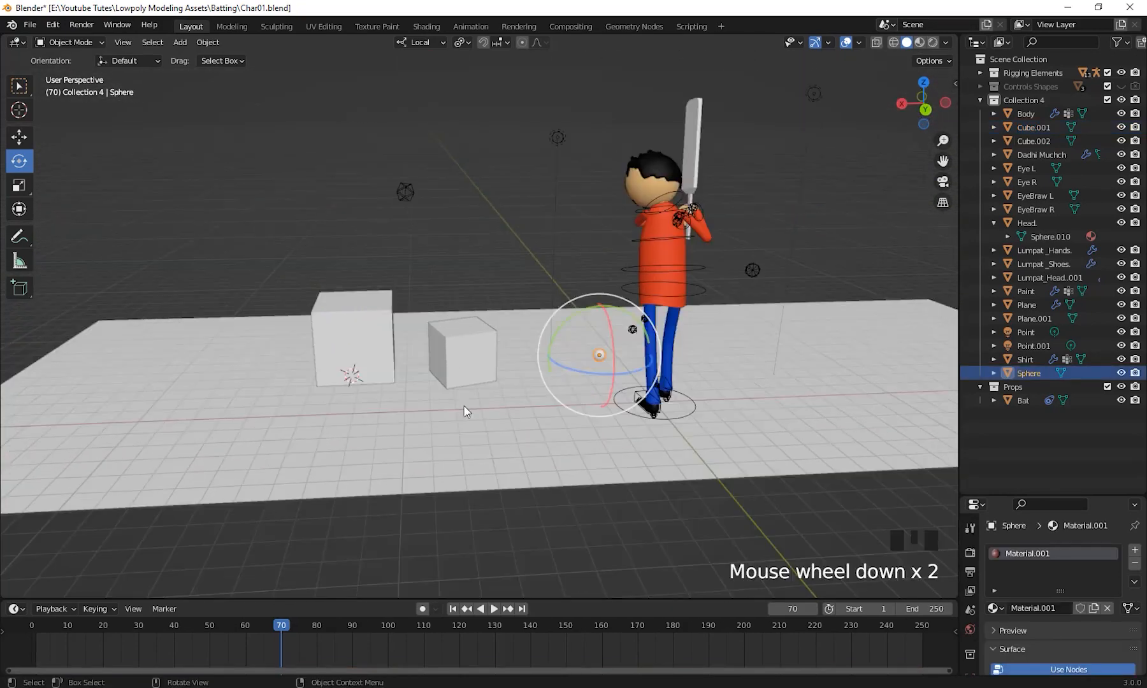
{"action": "scroll", "coordinate": [554, 406], "scroll_direction": "up", "scroll_amount": 4}
{"action": "middle_click_drag", "start_coordinate": [544, 390], "coordinate": [572, 338], "text": "shift"}
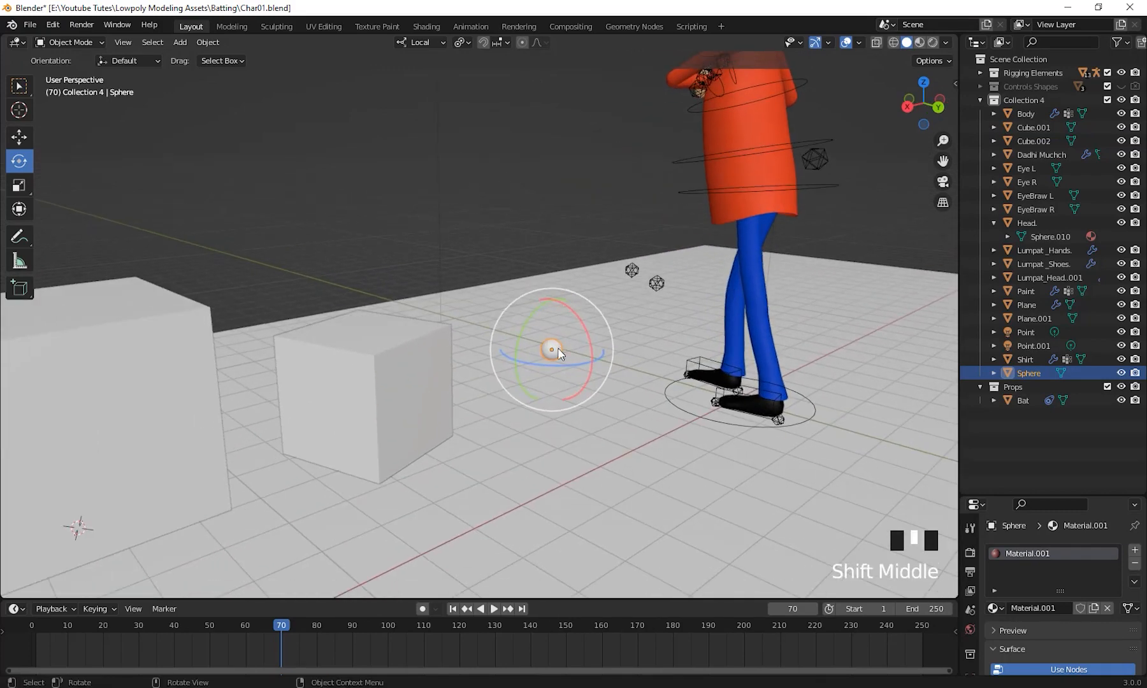
{"action": "middle_click_drag", "start_coordinate": [661, 436], "coordinate": [647, 432]}
{"action": "left_click", "coordinate": [733, 340]}
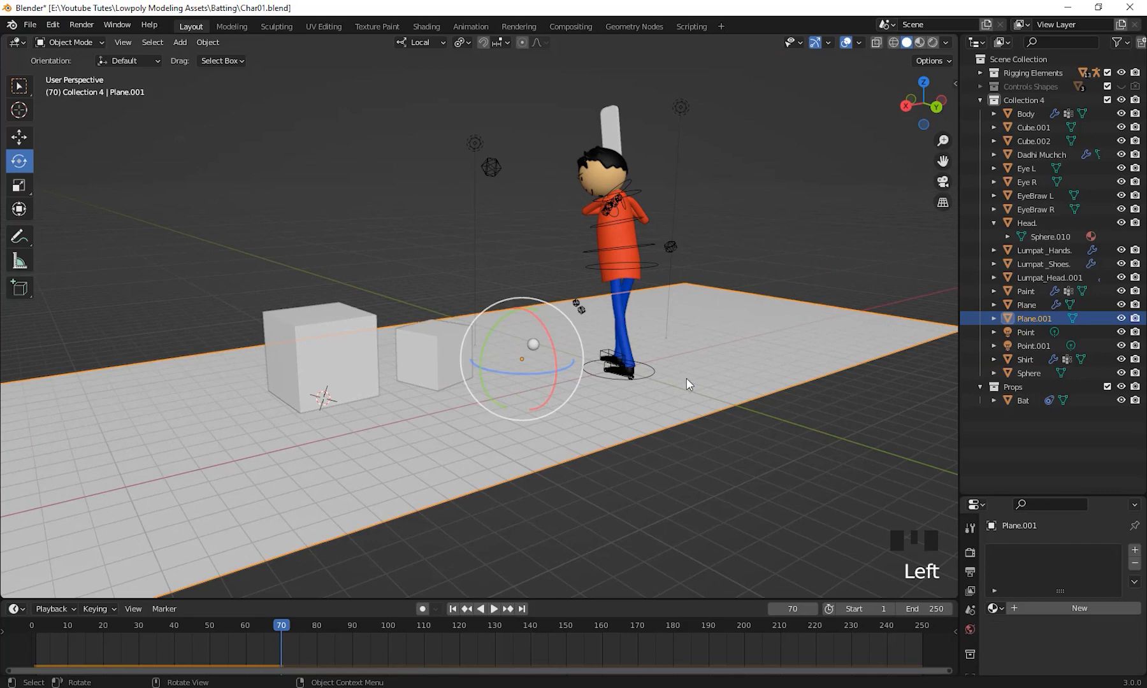
{"action": "scroll", "coordinate": [686, 378], "scroll_direction": "up", "scroll_amount": 5}
{"action": "middle_click_drag", "start_coordinate": [639, 247], "coordinate": [546, 238], "text": "shift"}
Step: Select the ball at frame 70 and add it to the simulation as an active rigid body
{"action": "left_click", "coordinate": [545, 238]}
{"action": "left_click", "coordinate": [541, 297]}
{"action": "scroll", "coordinate": [545, 302], "scroll_direction": "down", "scroll_amount": 4}
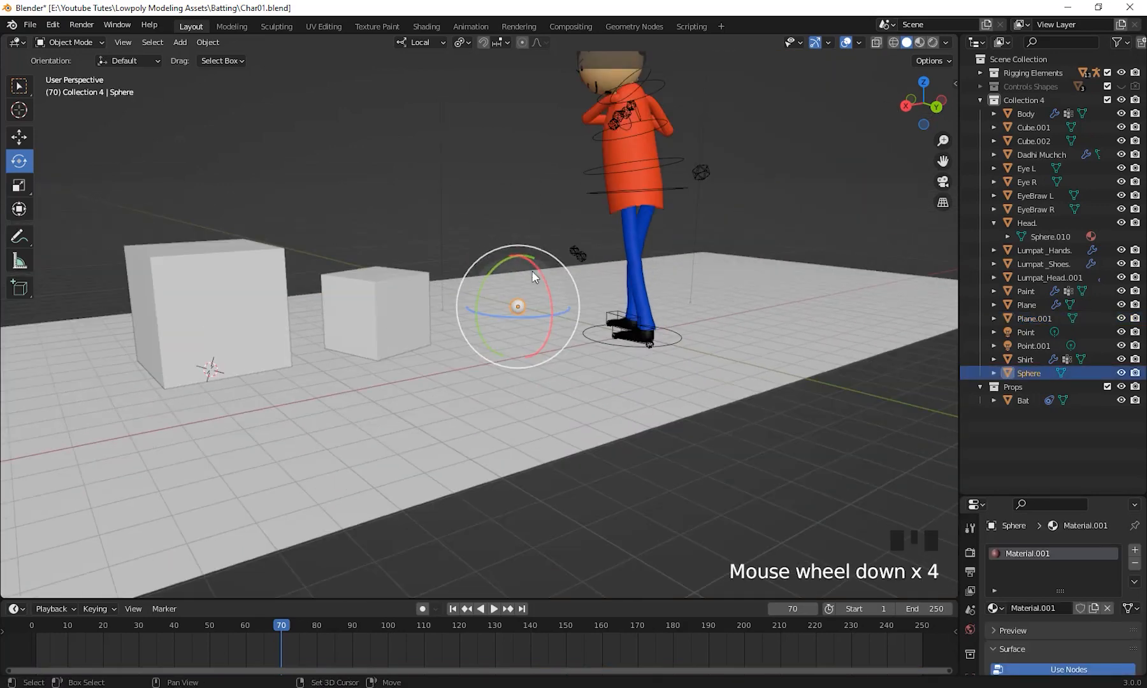
{"action": "middle_click_drag", "start_coordinate": [545, 303], "coordinate": [453, 399]}
{"action": "scroll", "coordinate": [635, 306], "scroll_direction": "down", "scroll_amount": 2}
{"action": "scroll", "coordinate": [451, 282], "scroll_direction": "up", "scroll_amount": 2}
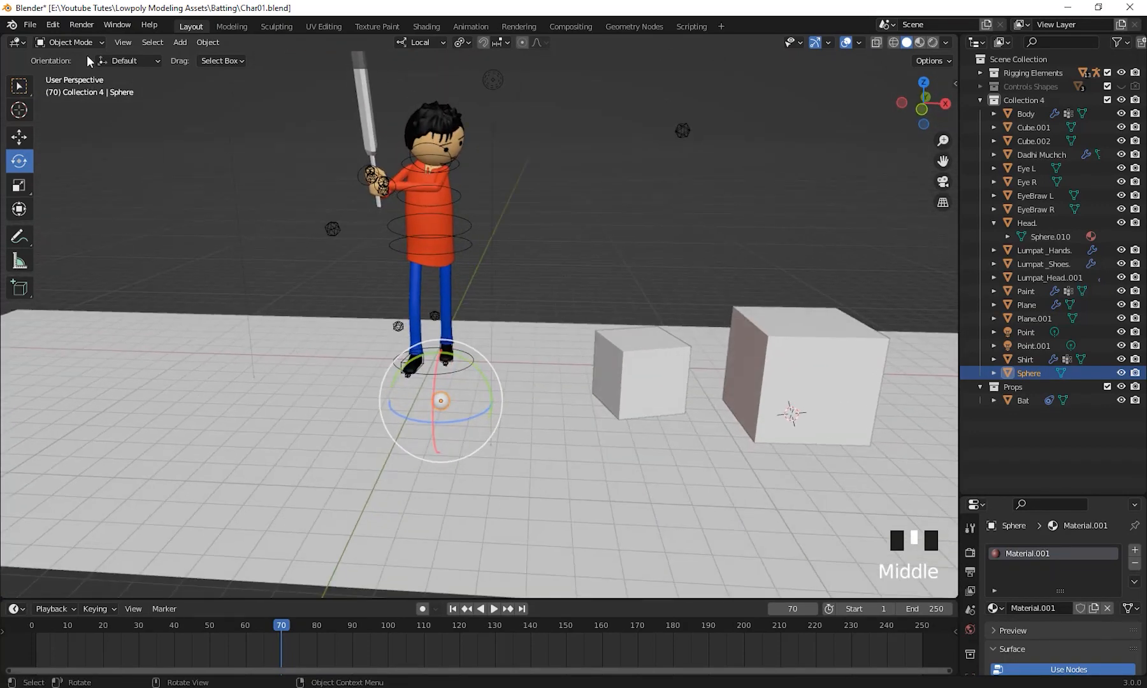
{"action": "left_click", "coordinate": [214, 43]}
{"action": "middle_click_drag", "start_coordinate": [556, 250], "coordinate": [549, 248]}
{"action": "middle_click_drag", "start_coordinate": [549, 248], "coordinate": [542, 253]}
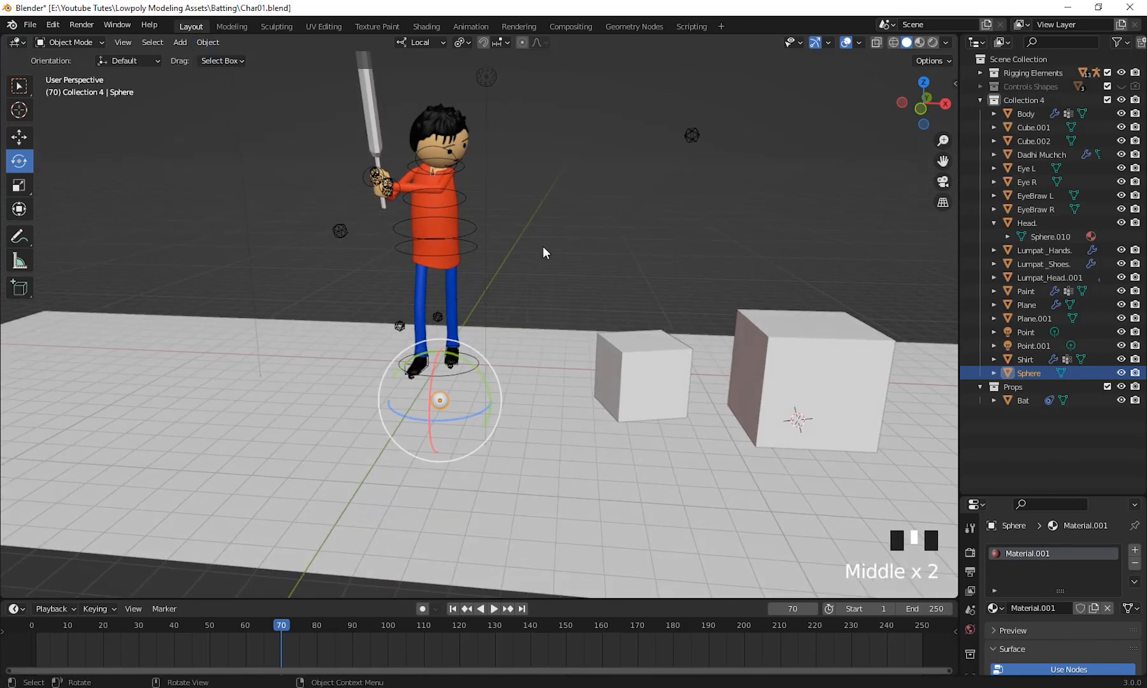
{"action": "key", "text": "F3"}
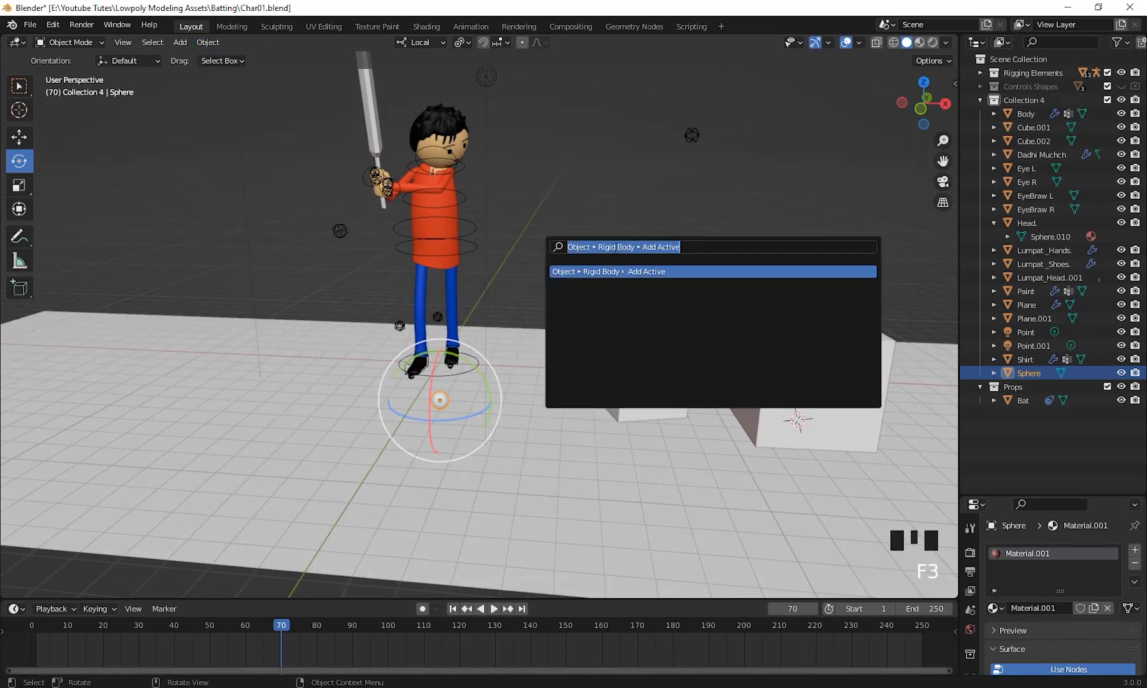
{"action": "left_click_drag", "start_coordinate": [680, 249], "coordinate": [579, 250]}
{"action": "type", "text": "rig"}
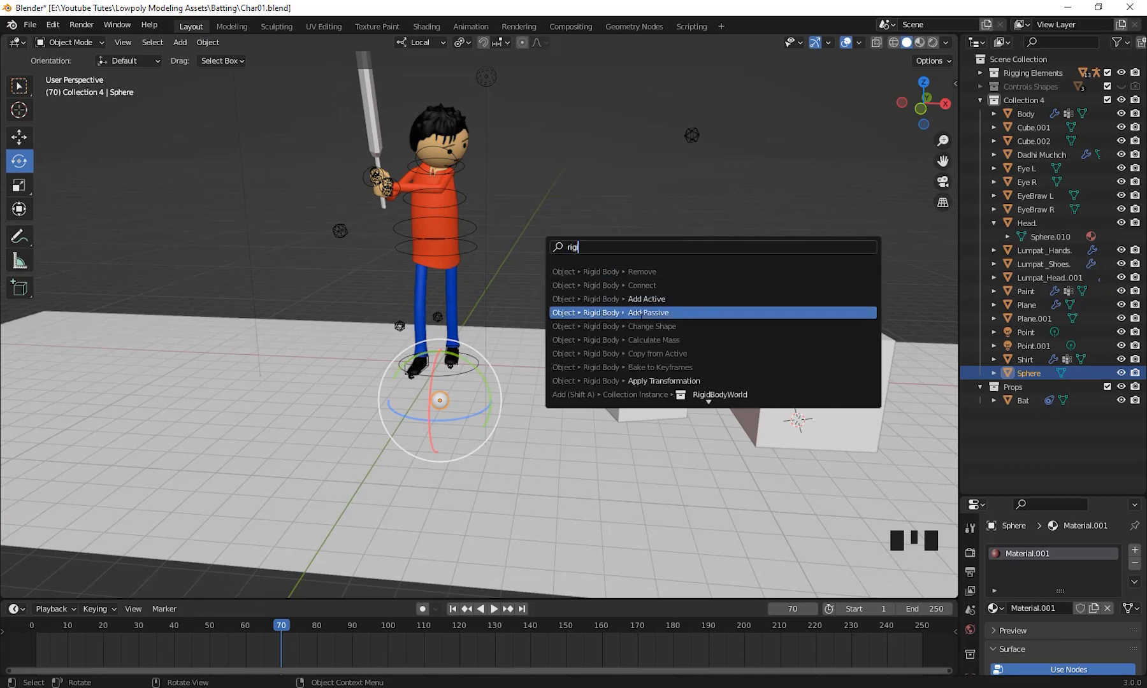
{"action": "left_click", "coordinate": [688, 299]}
Step: Play the simulation to check the ball, stop at frame 111 and rewind to frame 1
{"action": "middle_click_drag", "start_coordinate": [443, 410], "coordinate": [522, 410]}
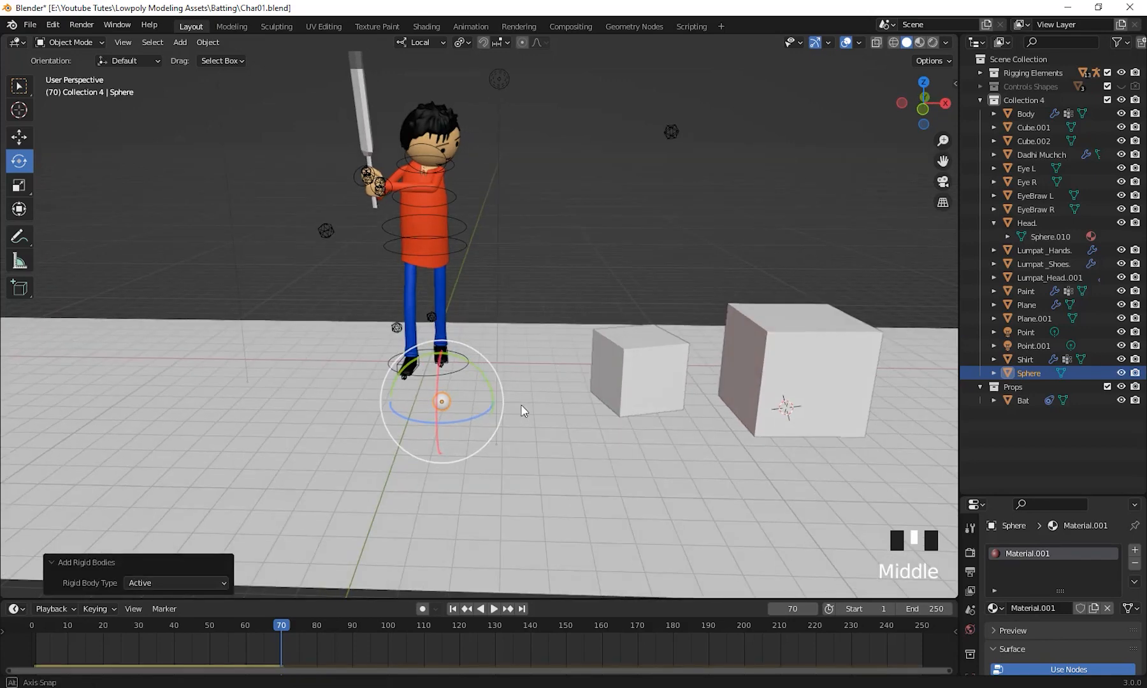
{"action": "left_click", "coordinate": [495, 609]}
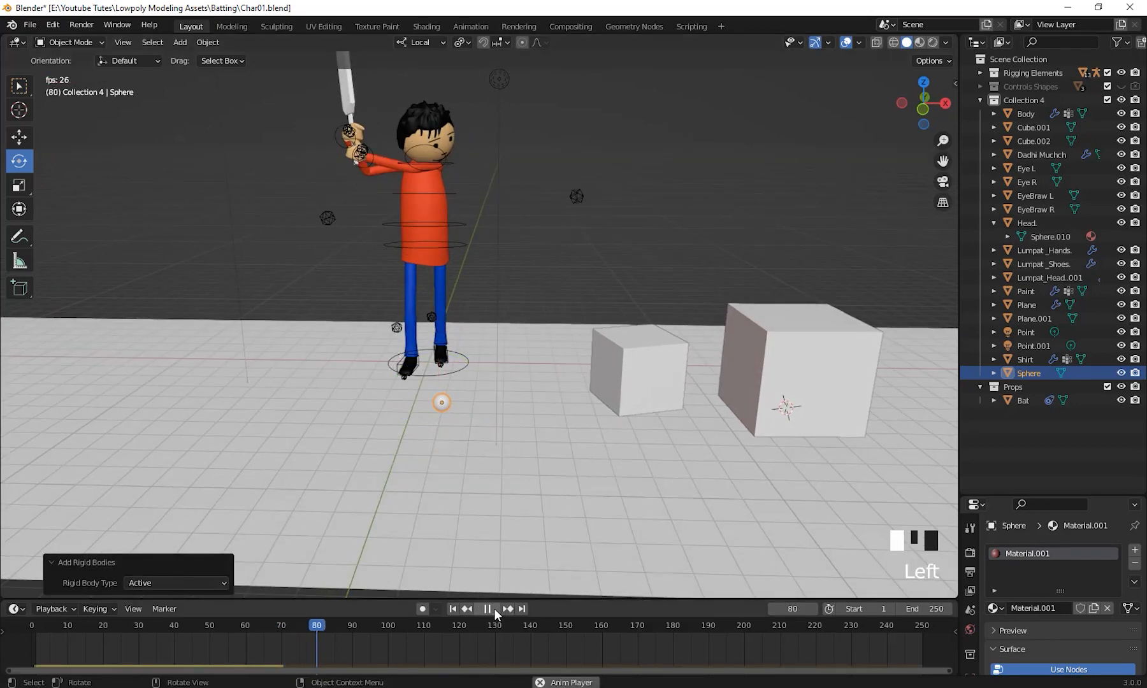
{"action": "left_click", "coordinate": [490, 609]}
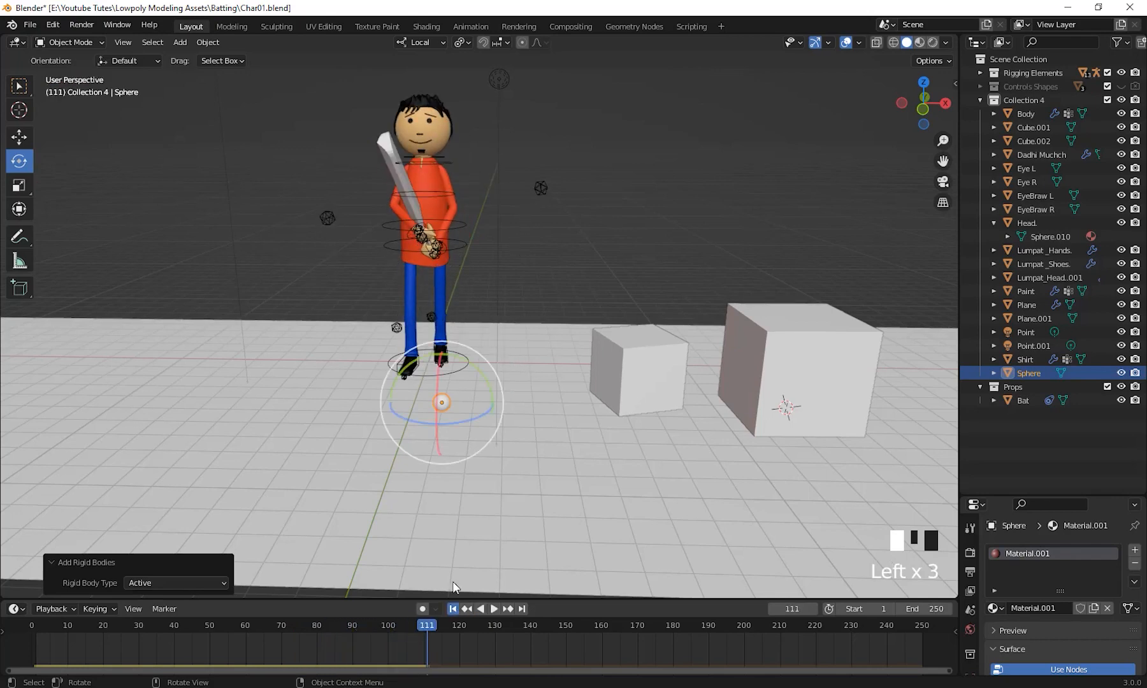
Step: Make the cricket bat an active rigid body
{"action": "left_click", "coordinate": [388, 149]}
{"action": "middle_click_drag", "start_coordinate": [410, 216], "coordinate": [459, 322]}
{"action": "scroll", "coordinate": [462, 307], "scroll_direction": "up", "scroll_amount": 2}
{"action": "middle_click_drag", "start_coordinate": [391, 189], "coordinate": [388, 193], "text": "shift"}
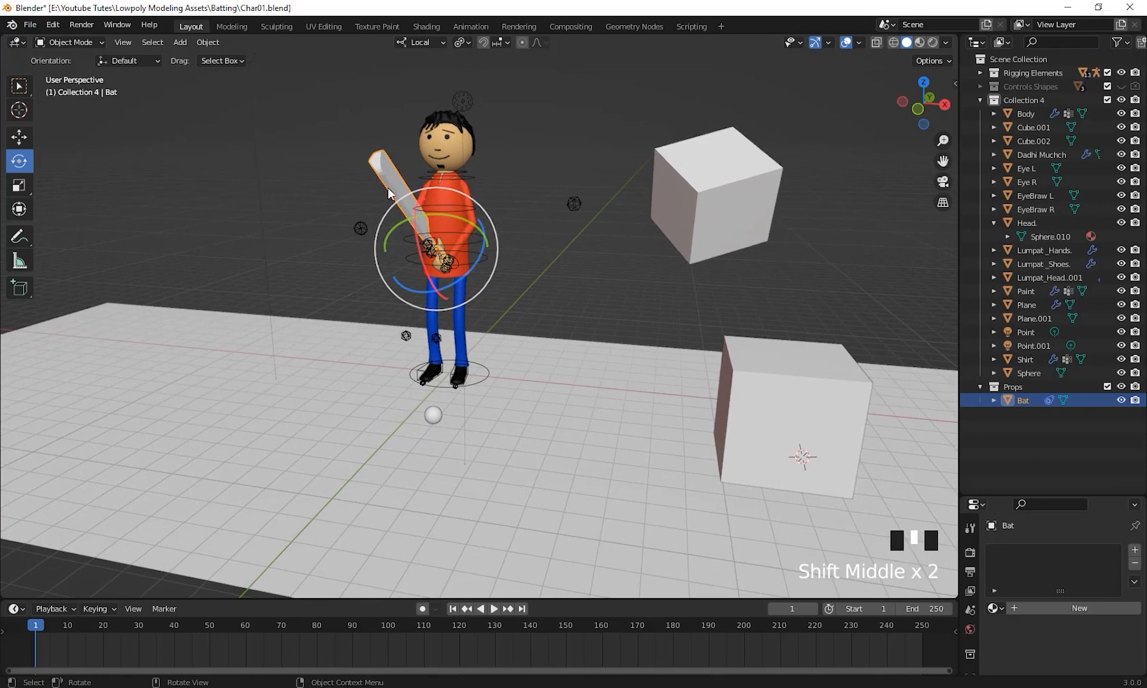
{"action": "left_click", "coordinate": [197, 46]}
{"action": "mouse_move", "coordinate": [245, 383]}
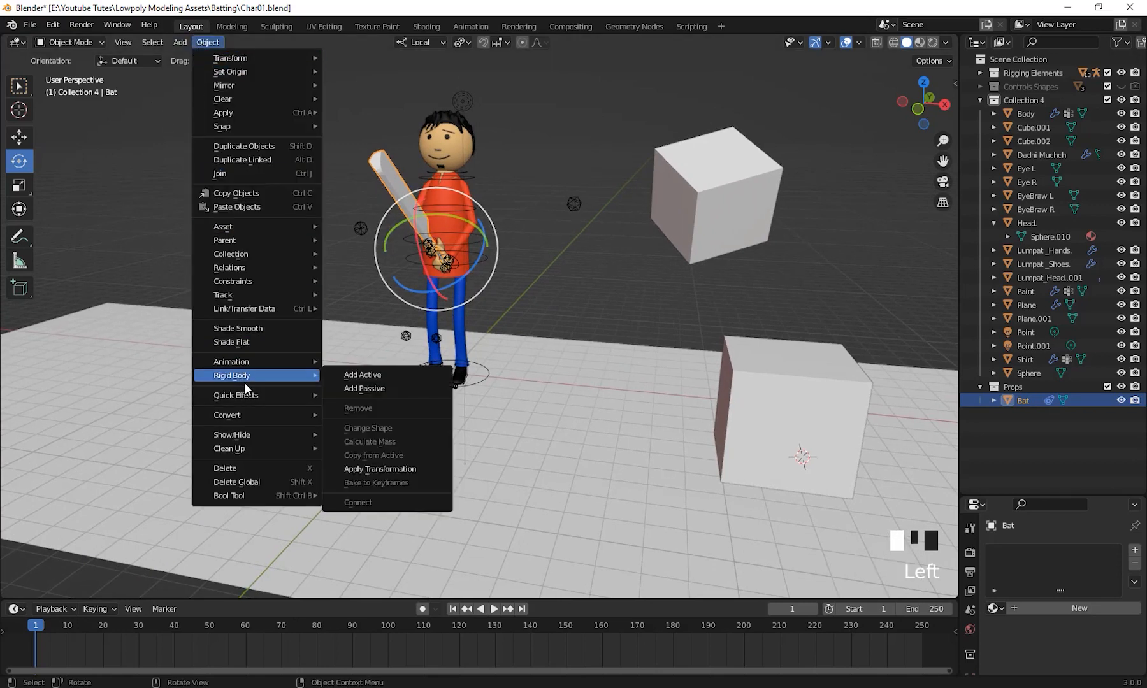
{"action": "left_click", "coordinate": [384, 378]}
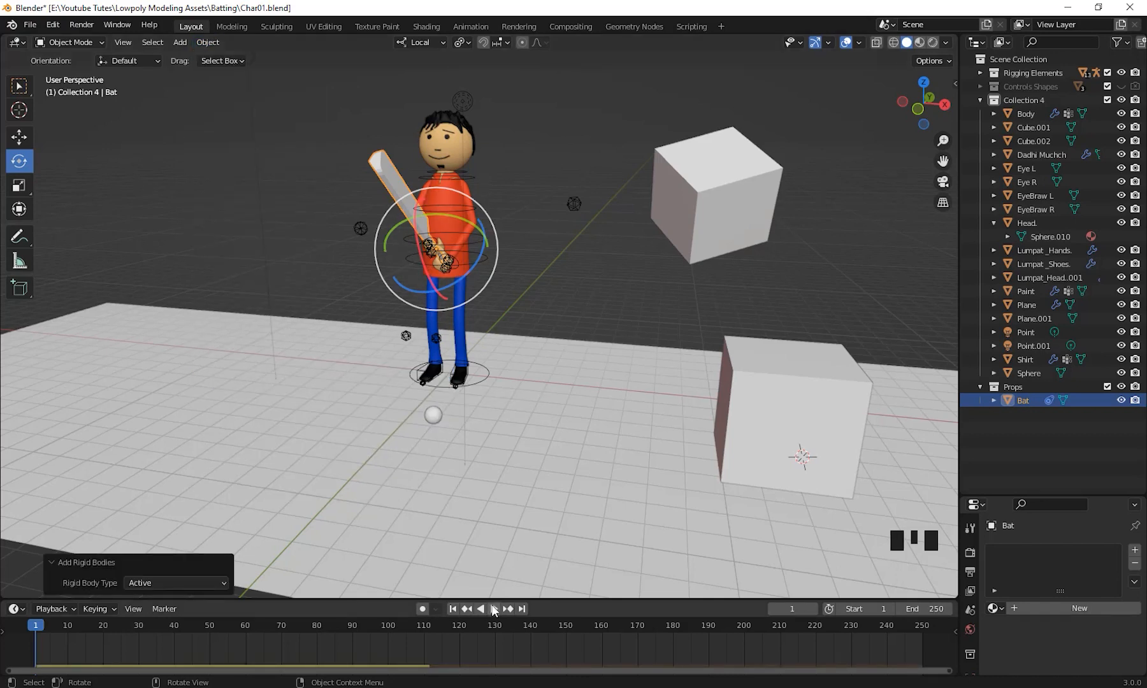
Step: Play the simulation twice to check how the active bat behaves, rewinding to frame 1 each time
{"action": "left_click", "coordinate": [494, 609]}
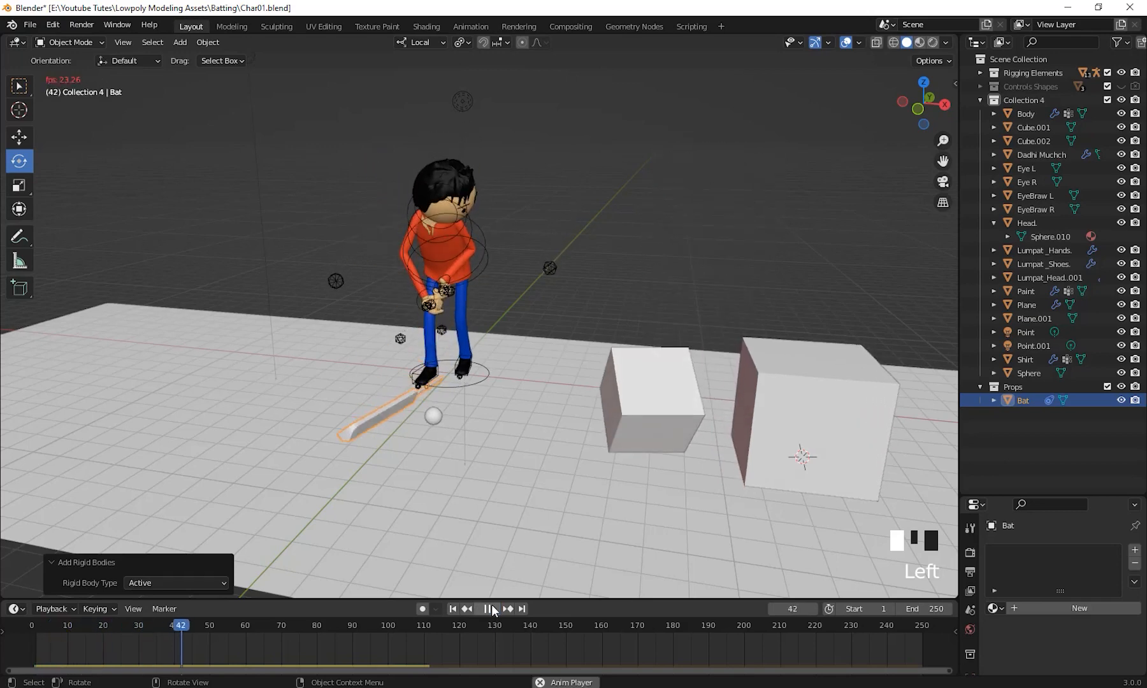
{"action": "left_click", "coordinate": [490, 609]}
{"action": "left_click", "coordinate": [452, 609]}
{"action": "scroll", "coordinate": [488, 318], "scroll_direction": "down", "scroll_amount": 2}
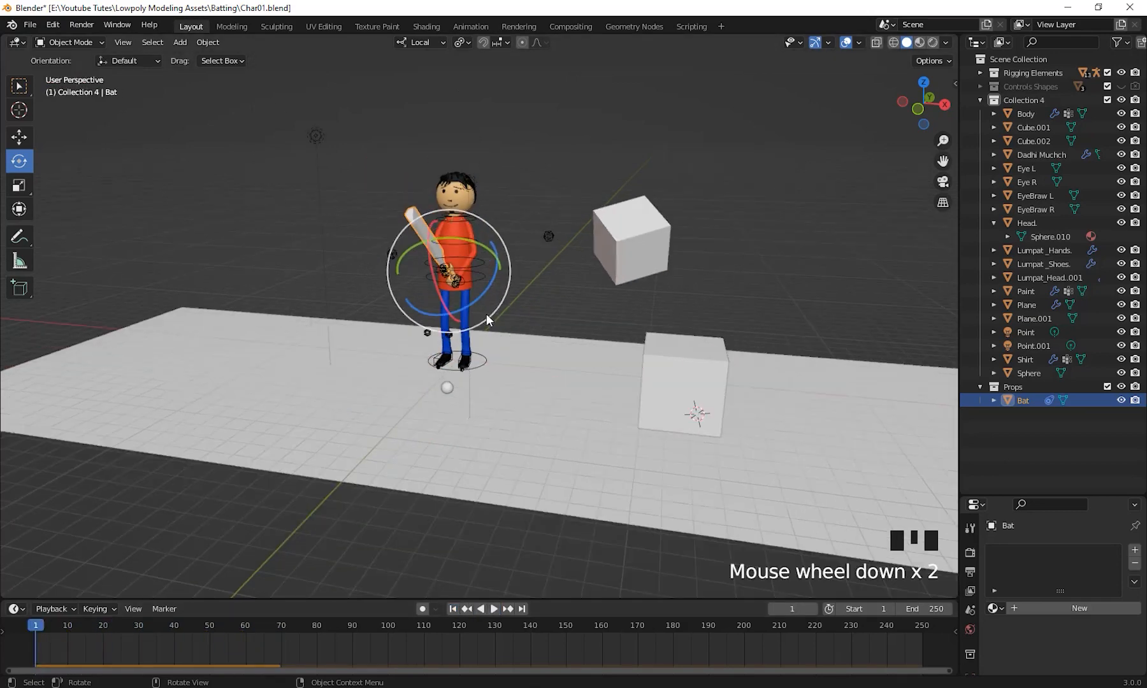
{"action": "scroll", "coordinate": [487, 320], "scroll_direction": "up", "scroll_amount": 2}
{"action": "middle_click_drag", "start_coordinate": [487, 319], "coordinate": [496, 403], "text": "shift"}
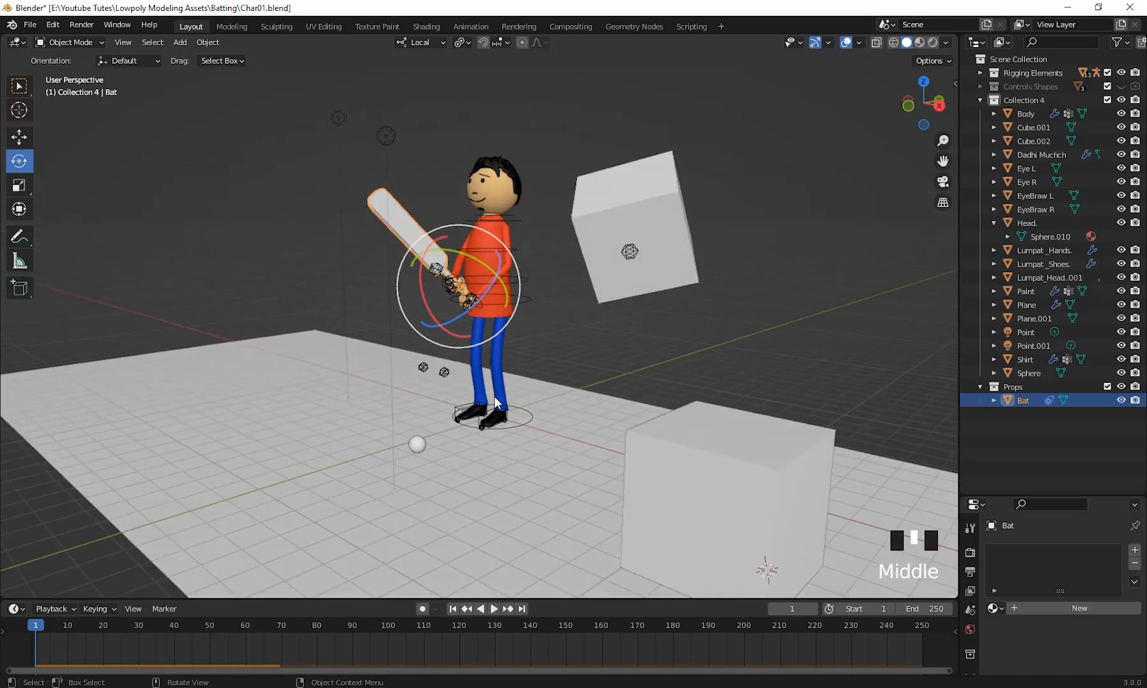
{"action": "left_click", "coordinate": [489, 609]}
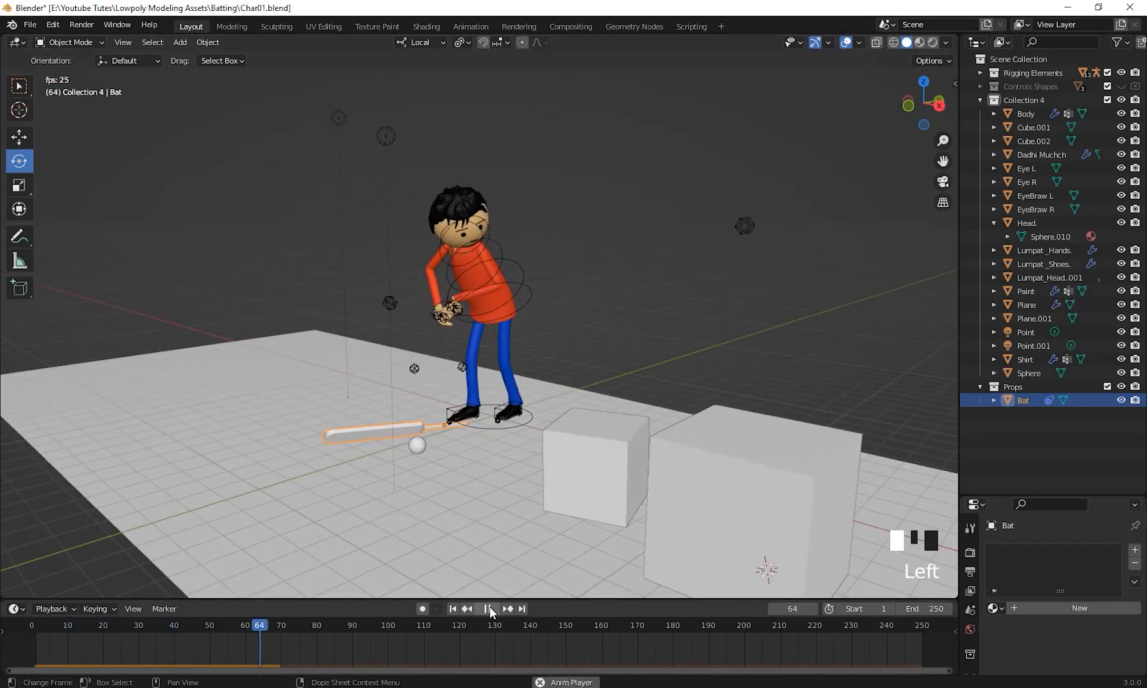
{"action": "left_click", "coordinate": [489, 608]}
{"action": "left_click", "coordinate": [451, 609]}
{"action": "middle_click_drag", "start_coordinate": [450, 485], "coordinate": [491, 389], "text": "shift"}
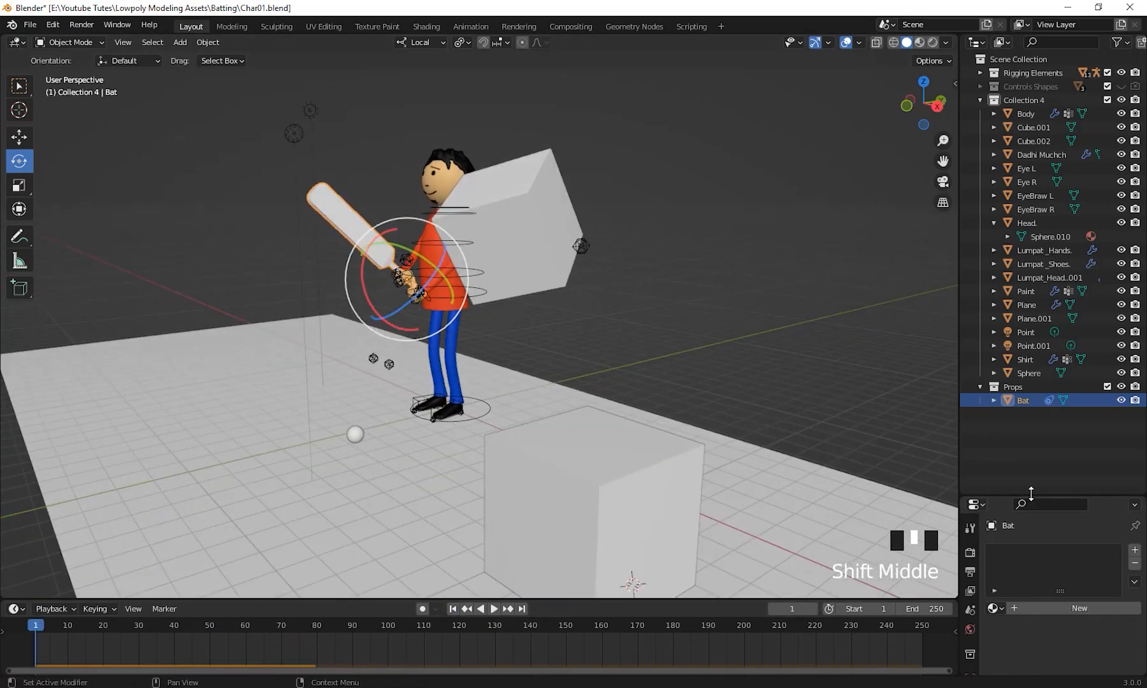
Step: Show the bat's rigid body settings in an enlarged Properties editor and enable Animated
{"action": "left_click_drag", "start_coordinate": [1031, 494], "coordinate": [1015, 119]}
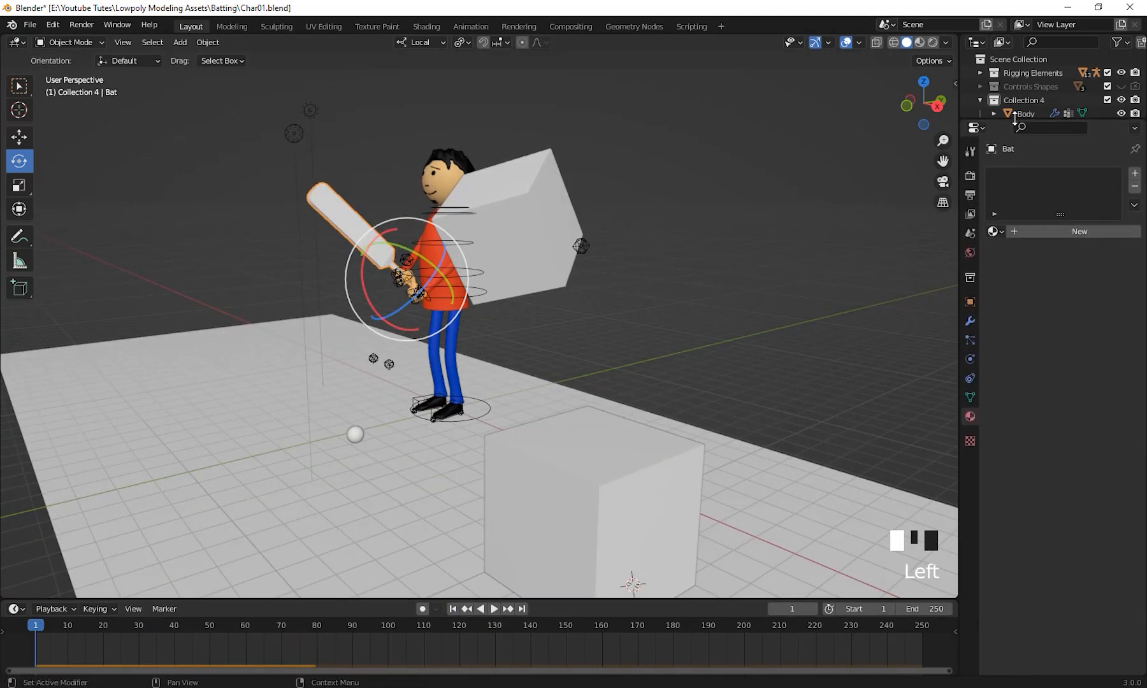
{"action": "left_click", "coordinate": [970, 360]}
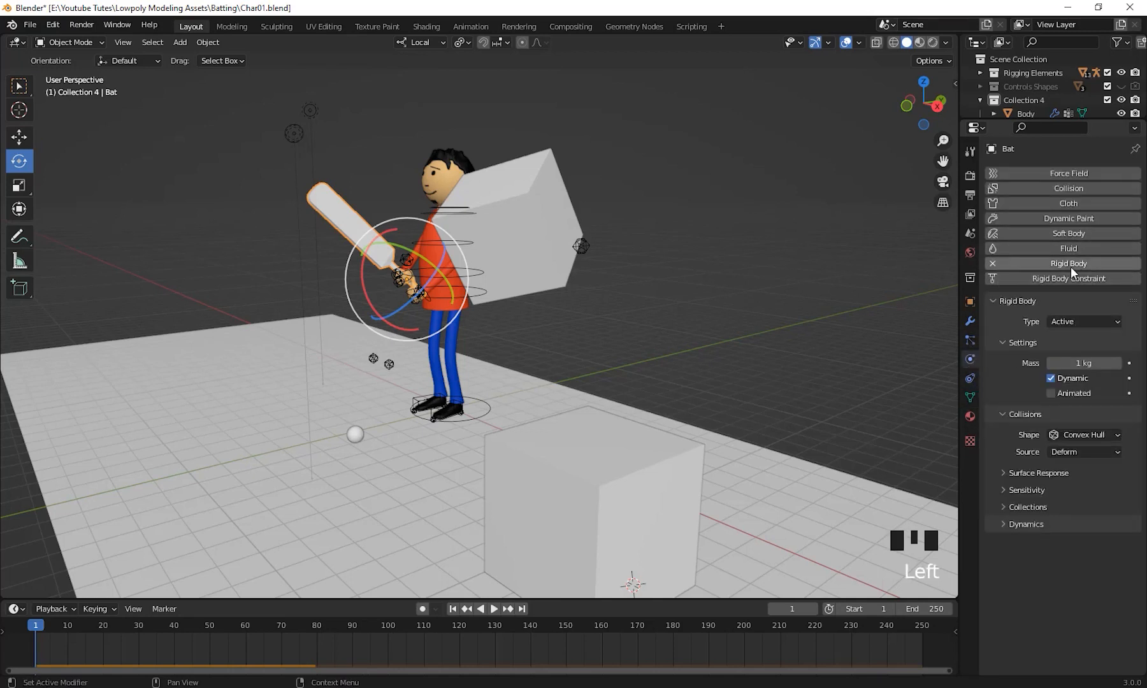
{"action": "left_click", "coordinate": [334, 216]}
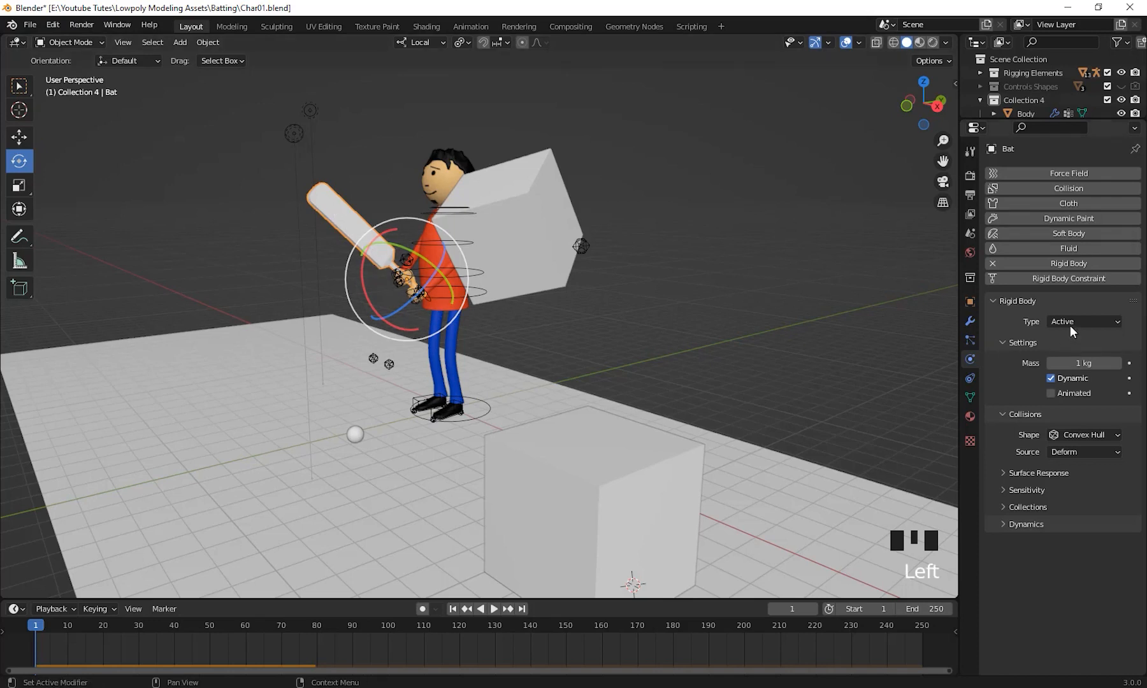
{"action": "left_click", "coordinate": [1049, 393]}
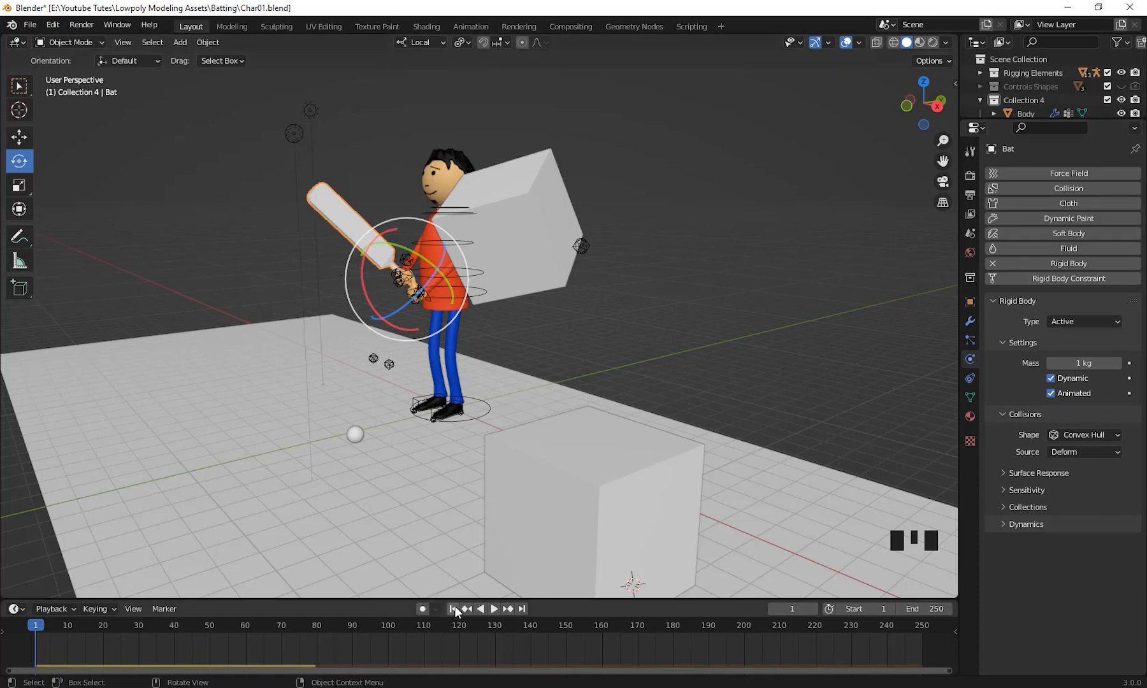
Step: Play the simulation with the animated bat from two viewing angles, rewinding to frame 1 after each run
{"action": "left_click", "coordinate": [495, 609]}
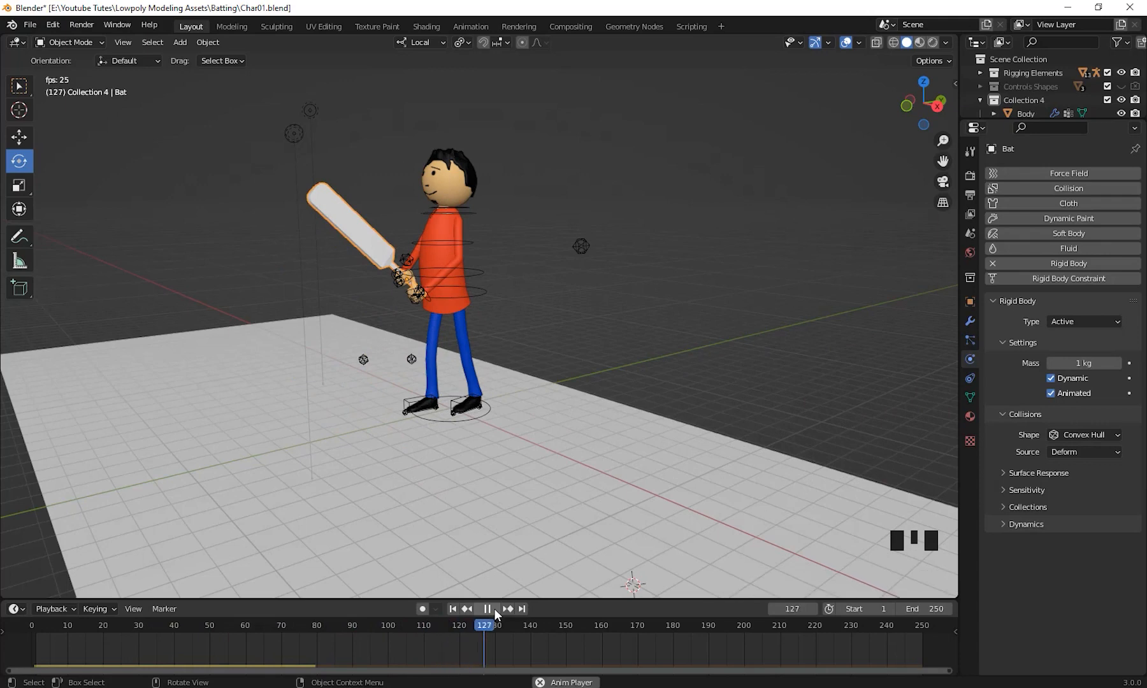
{"action": "left_click", "coordinate": [494, 610]}
{"action": "left_click", "coordinate": [454, 609]}
{"action": "middle_click_drag", "start_coordinate": [456, 484], "coordinate": [512, 433]}
{"action": "scroll", "coordinate": [549, 436], "scroll_direction": "down", "scroll_amount": 2}
{"action": "left_click", "coordinate": [494, 609]}
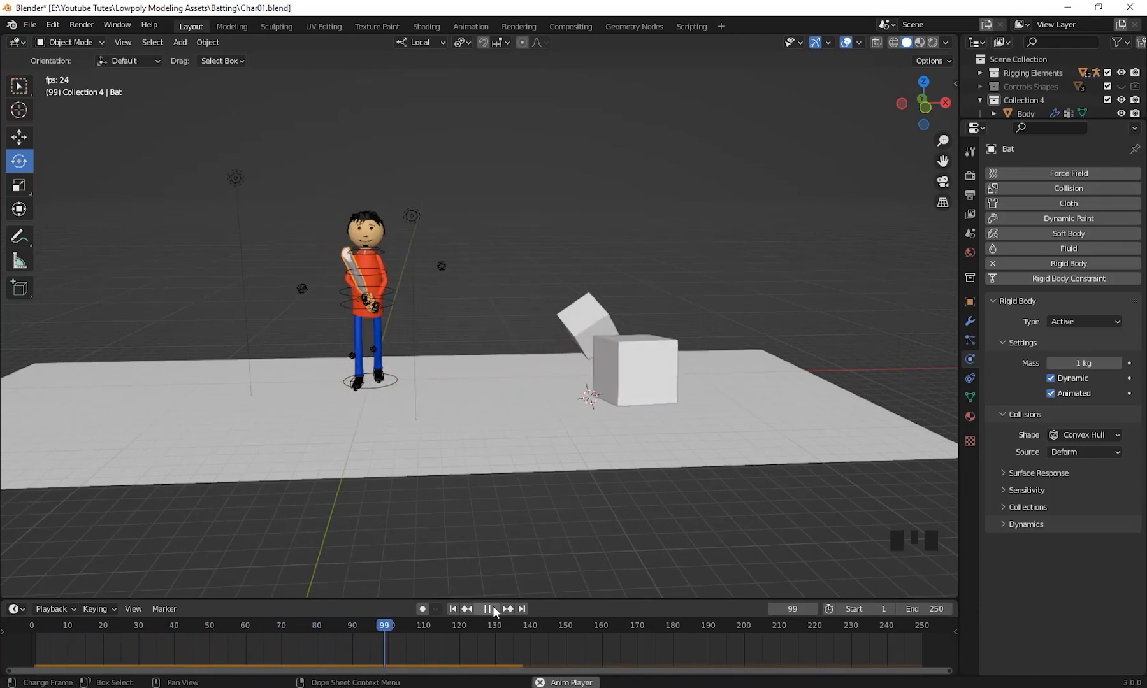
{"action": "left_click", "coordinate": [491, 610]}
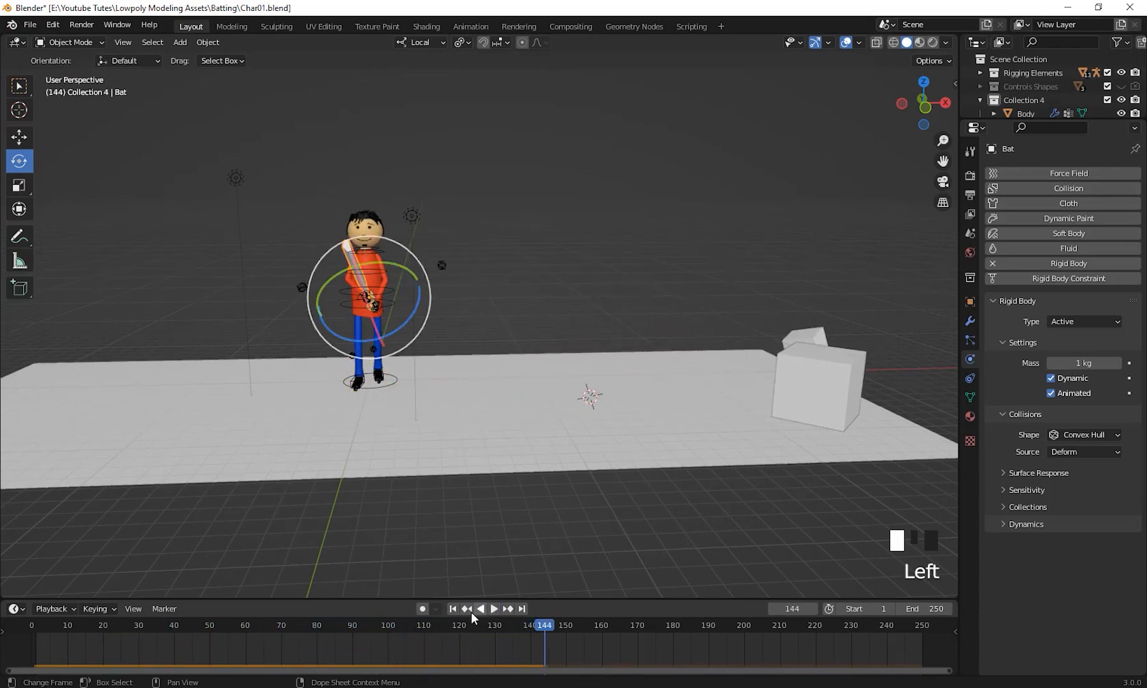
{"action": "left_click", "coordinate": [453, 610]}
Step: Delete both cubes from the scene
{"action": "middle_click_drag", "start_coordinate": [565, 410], "coordinate": [557, 467]}
{"action": "scroll", "coordinate": [558, 467], "scroll_direction": "up", "scroll_amount": 2}
{"action": "left_click", "coordinate": [563, 403]}
{"action": "left_click", "coordinate": [524, 286], "text": "shift"}
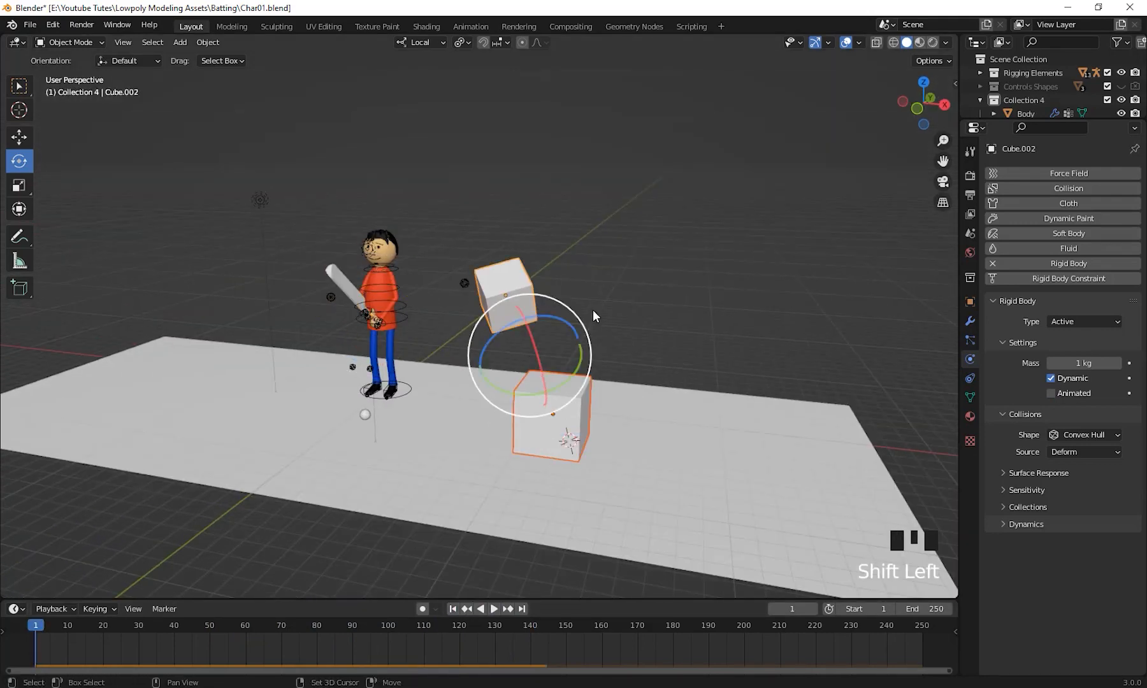
{"action": "key", "text": "Delete"}
Step: Switch the viewport to rendered shading, play the animation to frame 126 and rewind to the start
{"action": "mouse_move", "coordinate": [534, 319]}
{"action": "middle_mouse_down"}
{"action": "mouse_move", "coordinate": [502, 338]}
{"action": "mouse_move", "coordinate": [523, 402]}
{"action": "mouse_move", "coordinate": [417, 384]}
{"action": "mouse_move", "coordinate": [483, 390]}
{"action": "mouse_move", "coordinate": [481, 417]}
{"action": "mouse_move", "coordinate": [478, 312]}
{"action": "middle_mouse_up"}
{"action": "left_click", "coordinate": [931, 44]}
{"action": "scroll", "coordinate": [509, 389], "scroll_direction": "down", "scroll_amount": 2}
{"action": "scroll", "coordinate": [461, 398], "scroll_direction": "up", "scroll_amount": 1}
{"action": "left_click", "coordinate": [495, 609]}
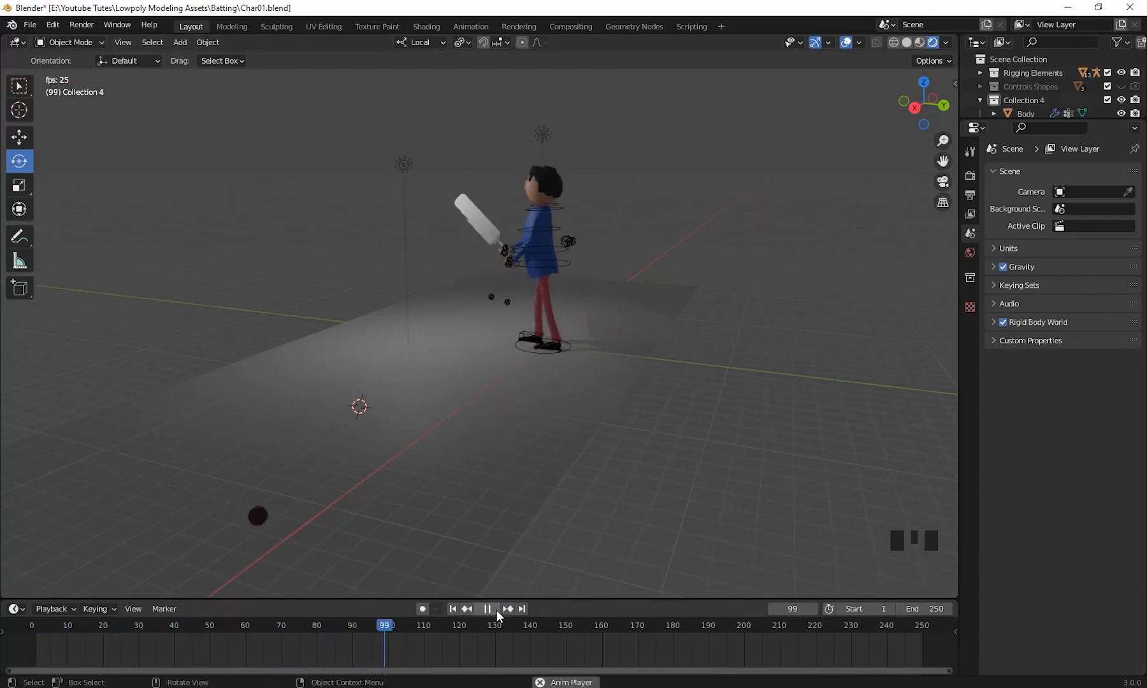
{"action": "left_click", "coordinate": [494, 610]}
{"action": "left_click", "coordinate": [457, 608]}
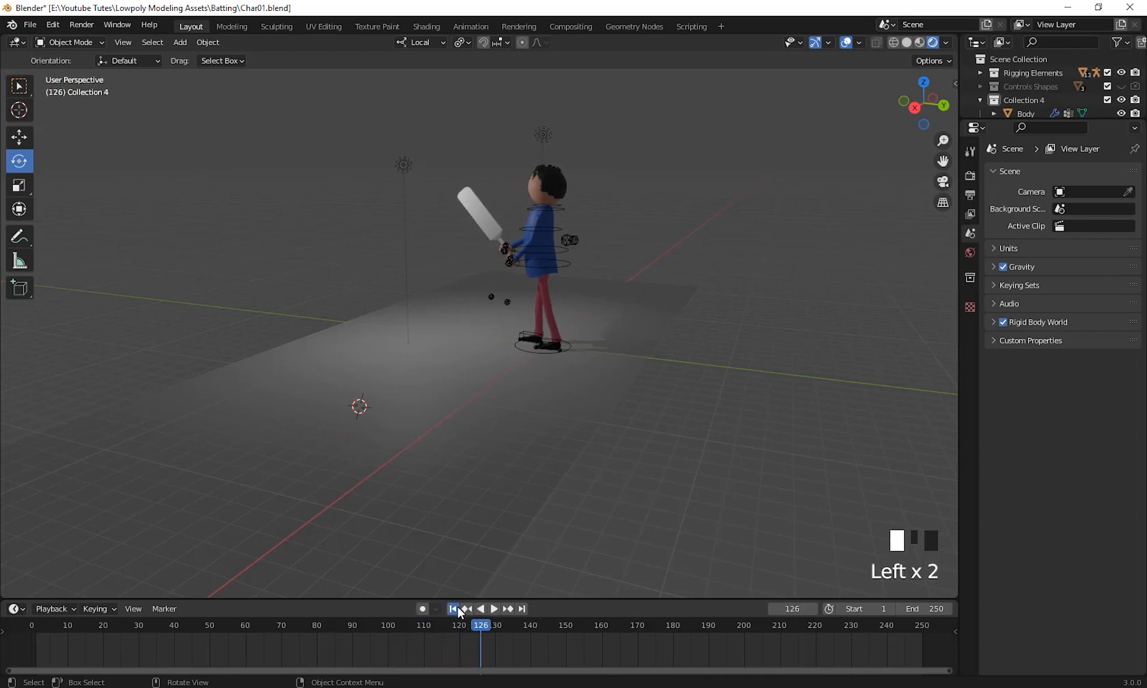
Step: Go to frame 100 and put the character's armature into Pose Mode
{"action": "left_click_drag", "start_coordinate": [34, 626], "coordinate": [387, 642]}
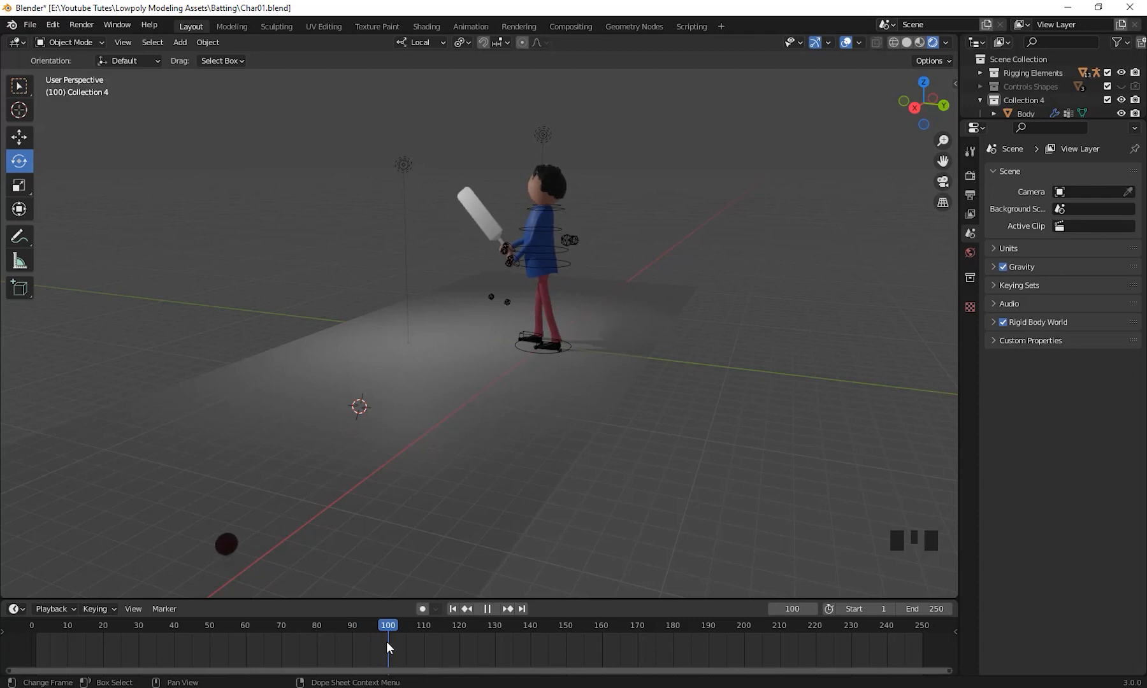
{"action": "middle_click_drag", "start_coordinate": [554, 224], "coordinate": [564, 275], "text": "shift"}
{"action": "left_click", "coordinate": [544, 360]}
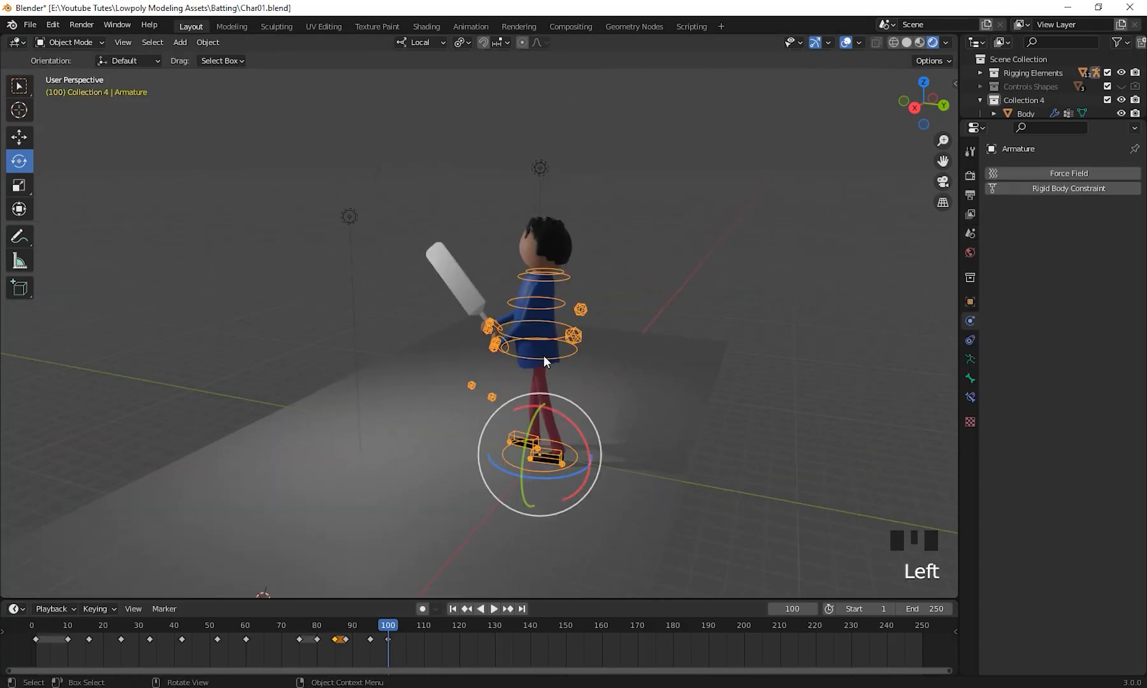
{"action": "middle_click_drag", "start_coordinate": [544, 355], "coordinate": [211, 135]}
{"action": "left_click", "coordinate": [70, 42]}
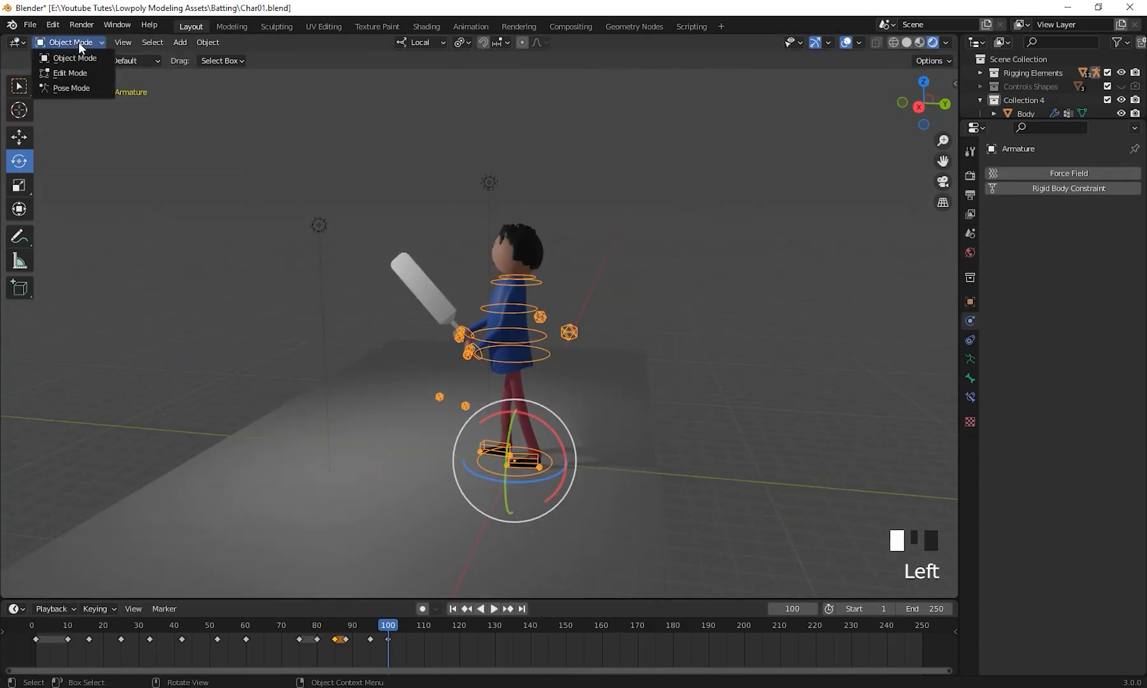
{"action": "left_click", "coordinate": [74, 87]}
Step: Rotate the head control 80° about its local Z axis and -6.94° about its local X axis
{"action": "scroll", "coordinate": [573, 350], "scroll_direction": "up", "scroll_amount": 2}
{"action": "middle_click_drag", "start_coordinate": [587, 359], "coordinate": [553, 317], "text": "shift"}
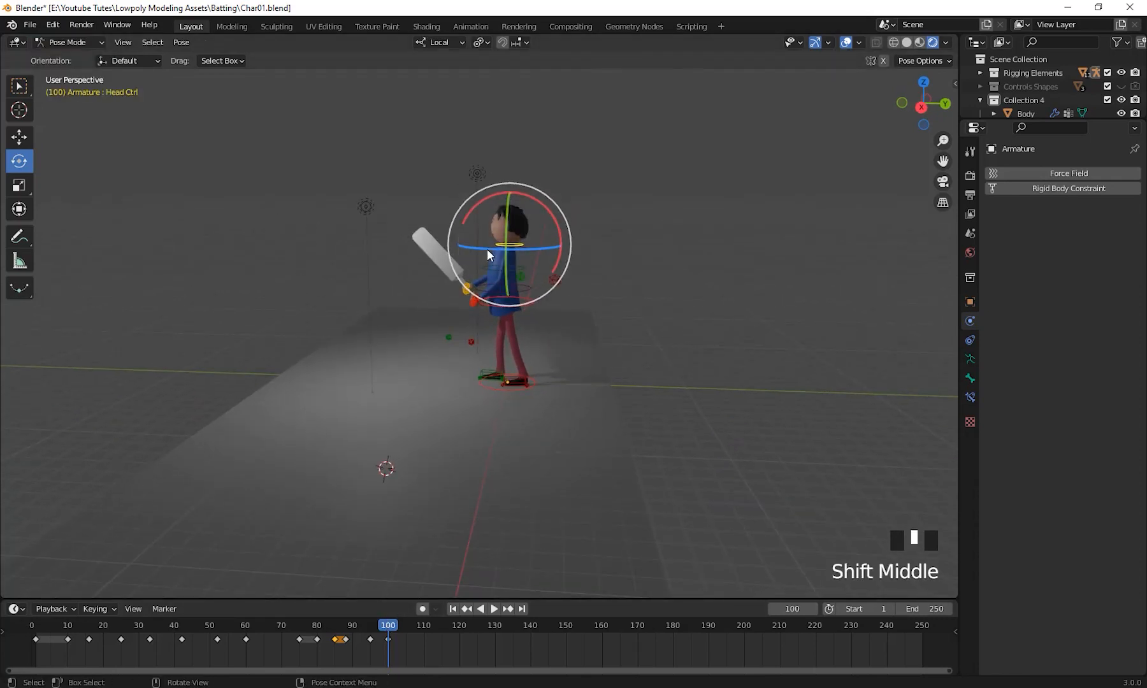
{"action": "left_click_drag", "start_coordinate": [489, 250], "coordinate": [510, 253]}
{"action": "scroll", "coordinate": [639, 319], "scroll_direction": "up", "scroll_amount": 2}
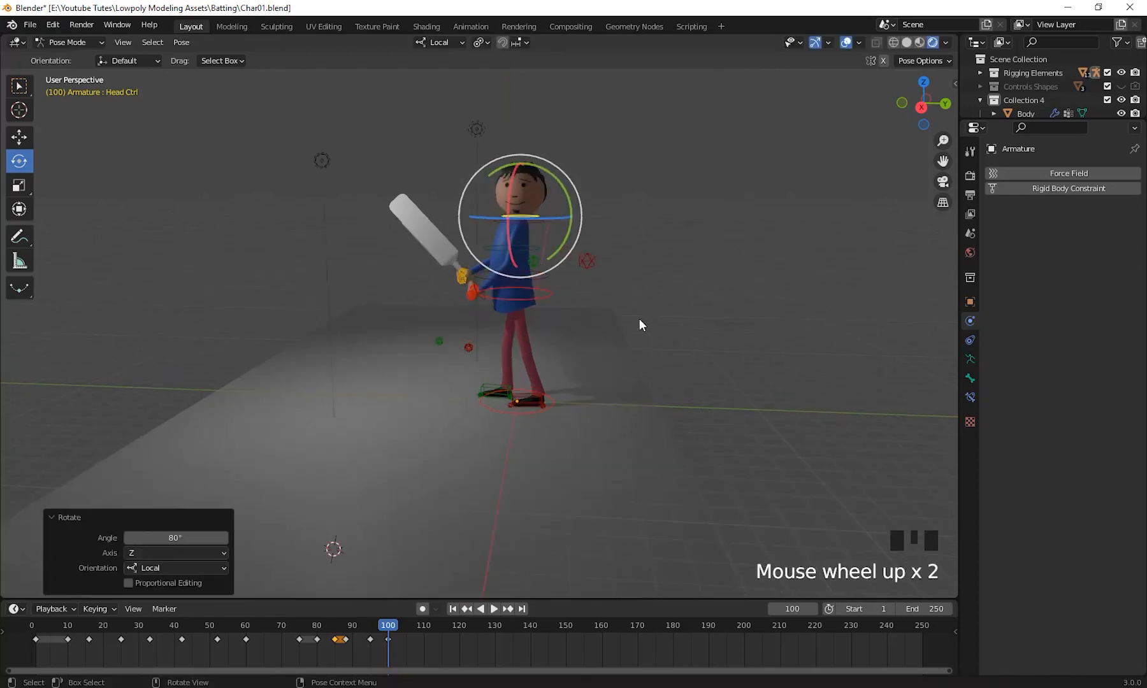
{"action": "middle_click_drag", "start_coordinate": [511, 176], "coordinate": [520, 187], "text": "shift"}
{"action": "left_click_drag", "start_coordinate": [520, 179], "coordinate": [524, 154]}
{"action": "scroll", "coordinate": [568, 311], "scroll_direction": "down", "scroll_amount": 2}
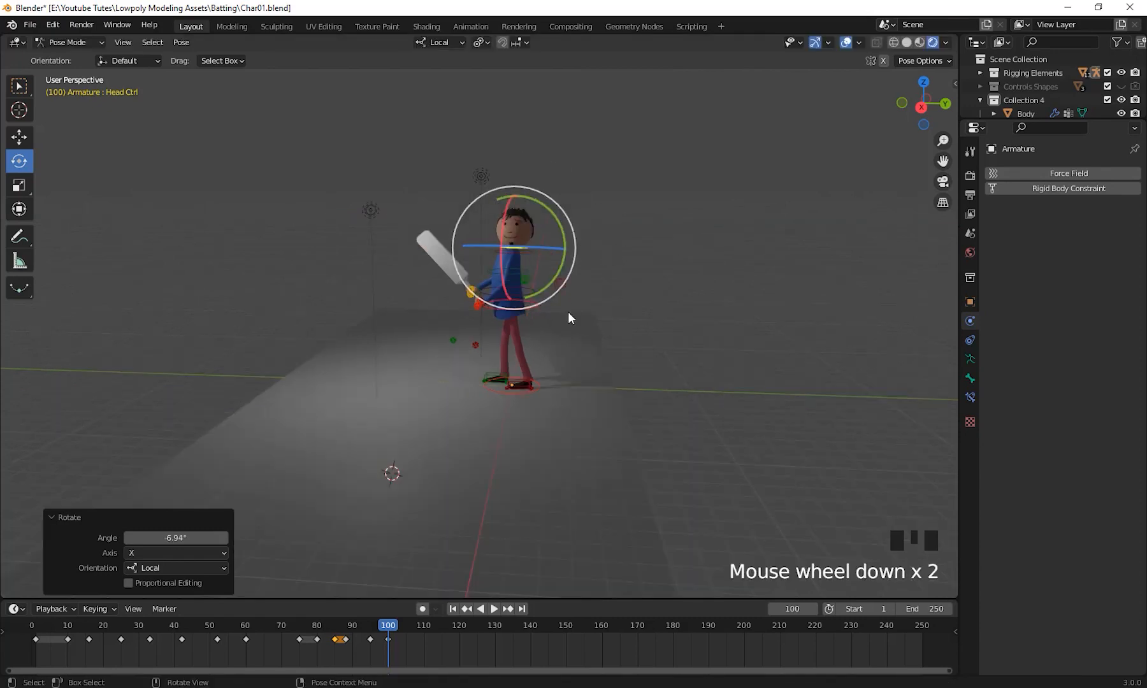
Step: Rotate the head control about 23° more around its local X axis at frame 100, and deselect it
{"action": "middle_click_drag", "start_coordinate": [568, 311], "coordinate": [535, 317]}
{"action": "scroll", "coordinate": [573, 331], "scroll_direction": "down", "scroll_amount": 4}
{"action": "scroll", "coordinate": [626, 339], "scroll_direction": "up", "scroll_amount": 2}
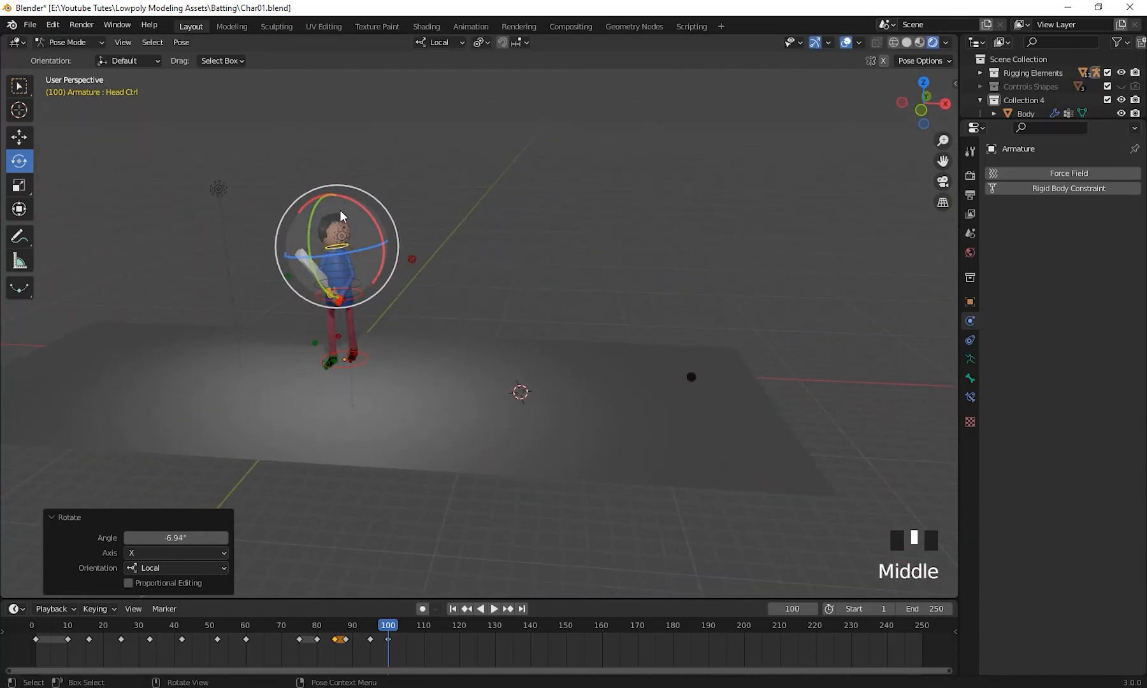
{"action": "left_click_drag", "start_coordinate": [369, 211], "coordinate": [382, 230]}
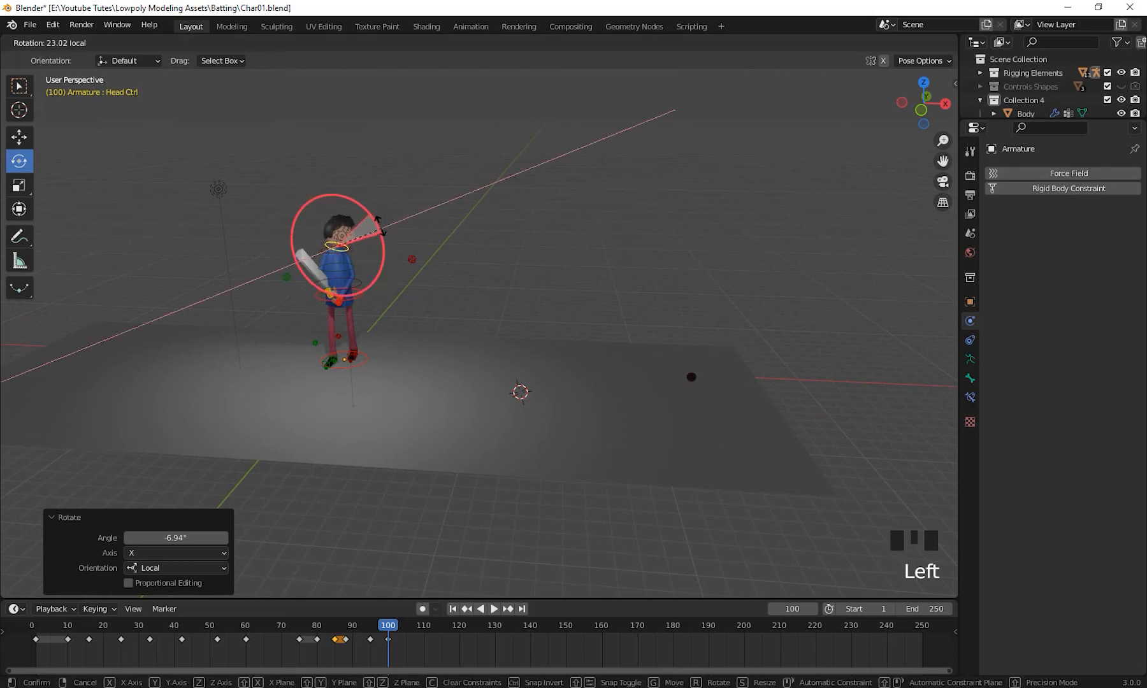
{"action": "left_click", "coordinate": [379, 225]}
{"action": "middle_click_drag", "start_coordinate": [587, 253], "coordinate": [331, 204]}
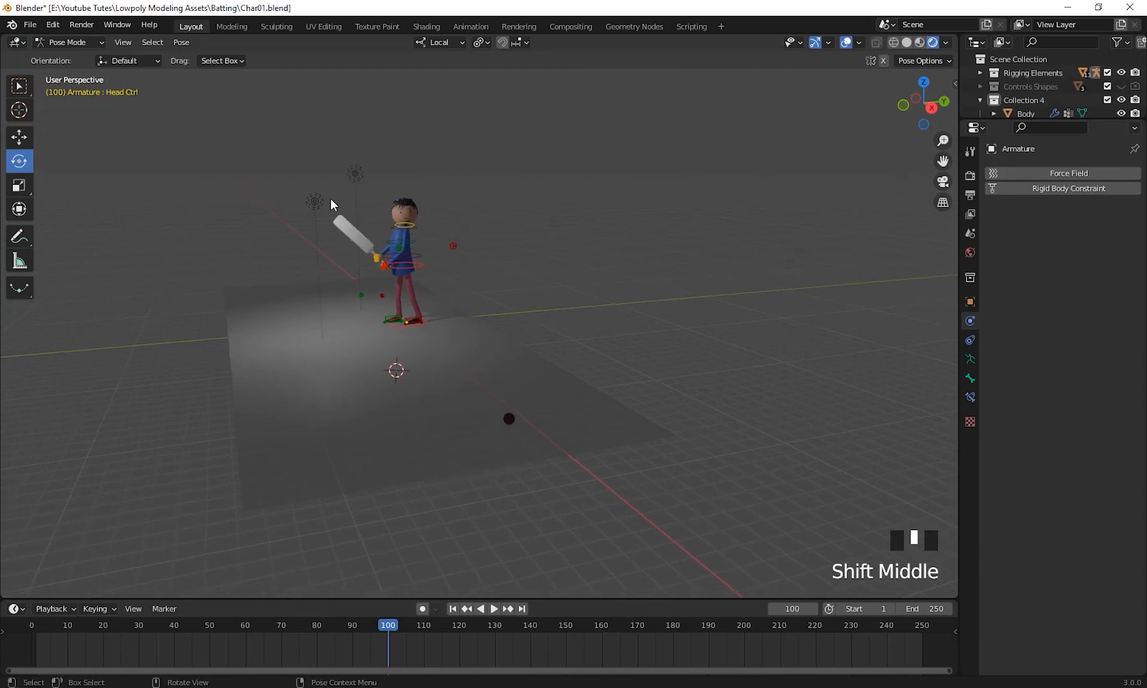
Step: Insert a Location & Rotation keyframe for the head control at frame 100
{"action": "left_click_drag", "start_coordinate": [363, 203], "coordinate": [286, 148]}
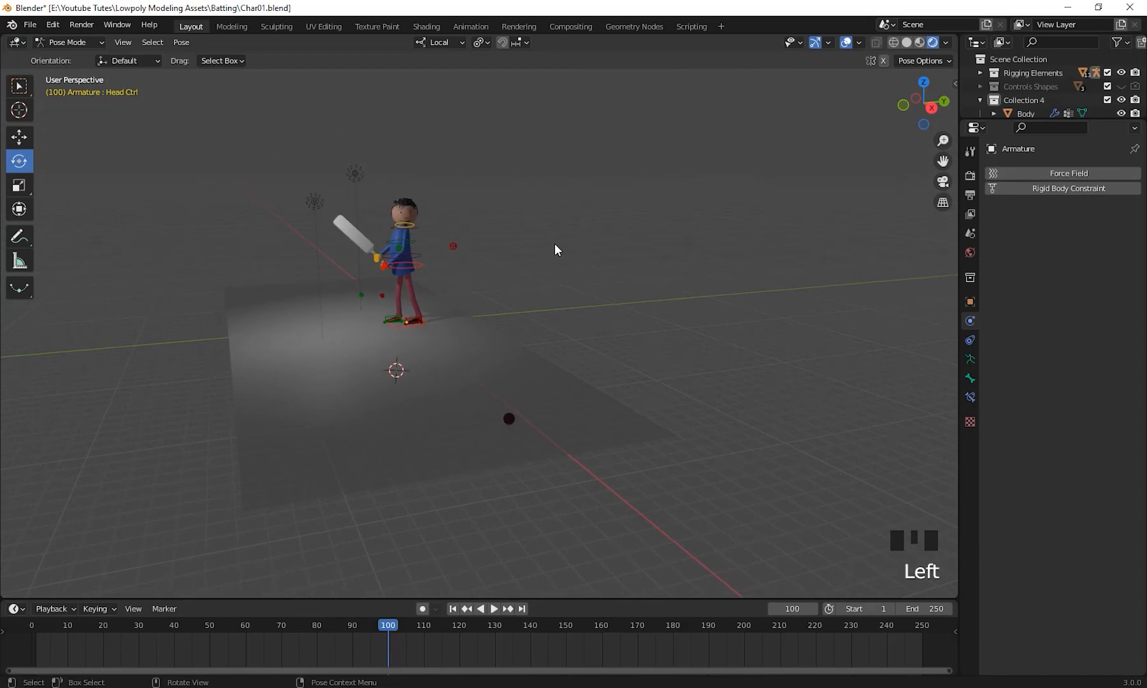
{"action": "middle_click_drag", "start_coordinate": [555, 249], "coordinate": [574, 272]}
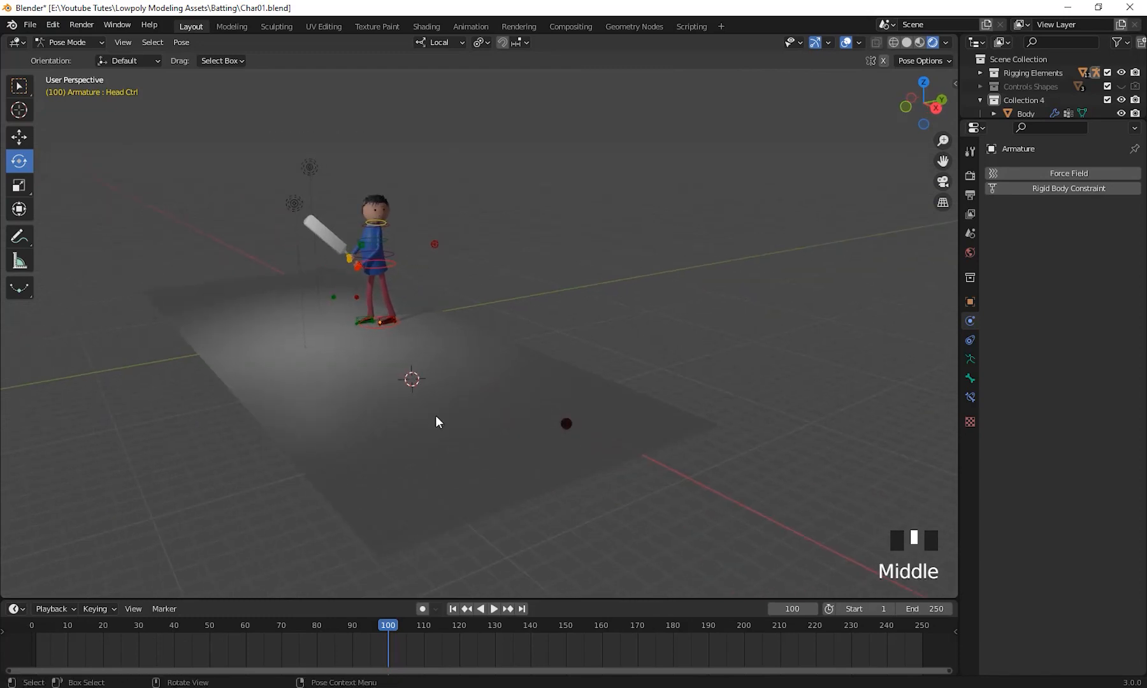
{"action": "left_click", "coordinate": [381, 225]}
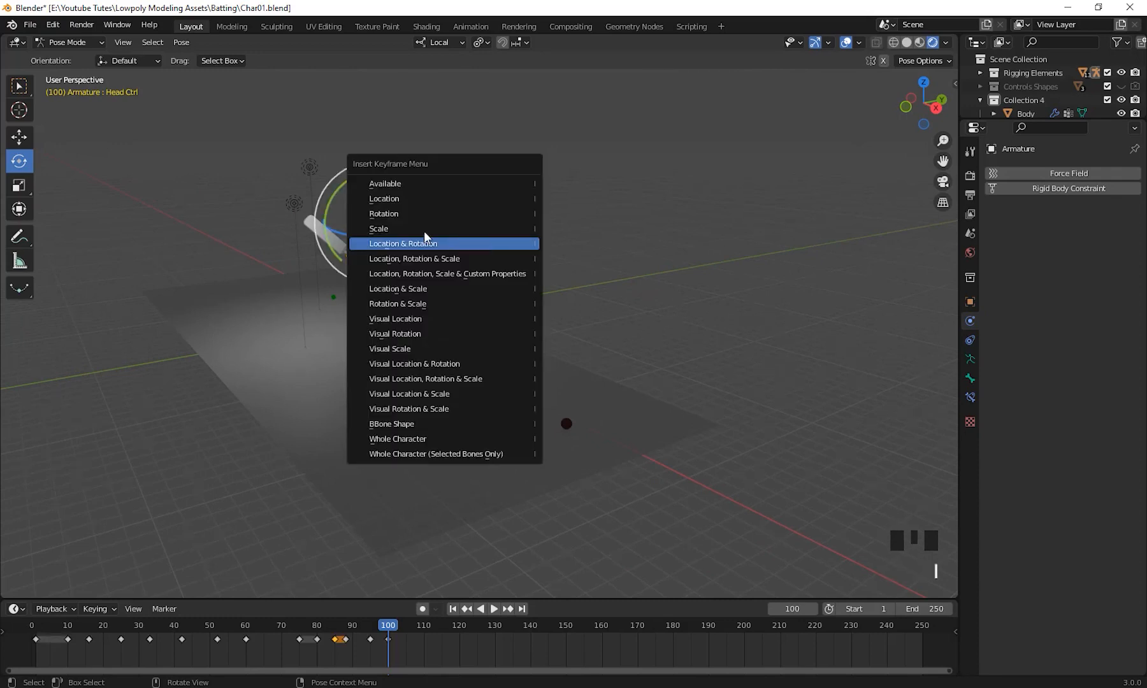
{"action": "left_click", "coordinate": [422, 245]}
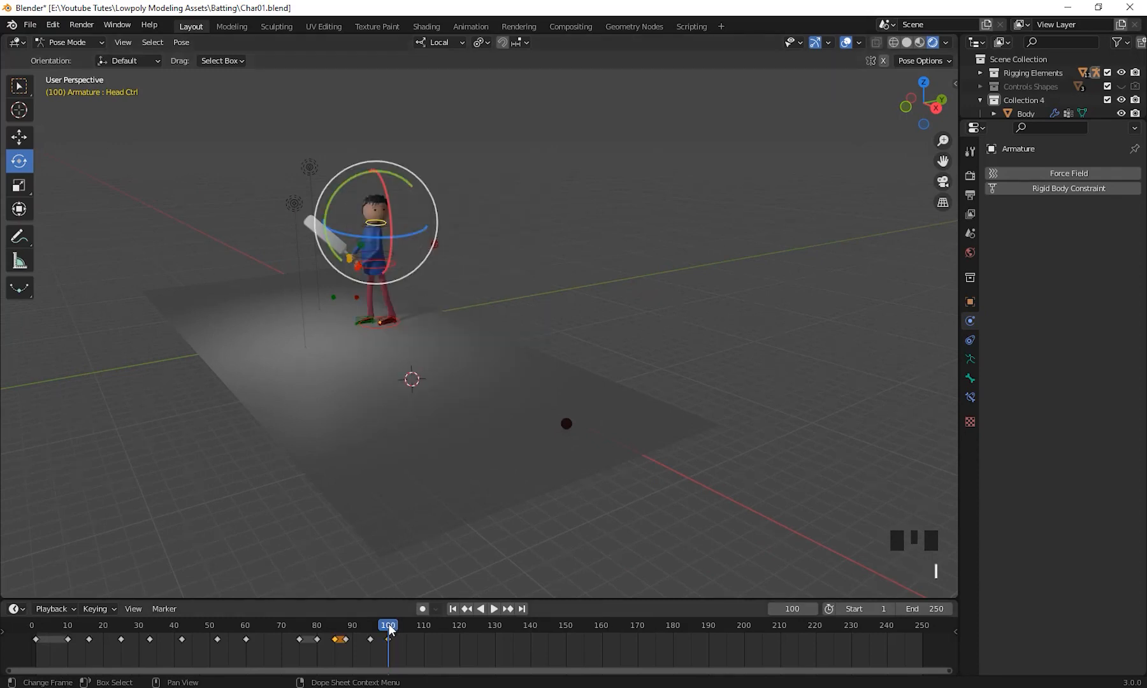
Step: Scrub the timeline back and forth between about frames 86 and 107 to review the head turn, and return to frame 1
{"action": "left_click_drag", "start_coordinate": [390, 631], "coordinate": [358, 637]}
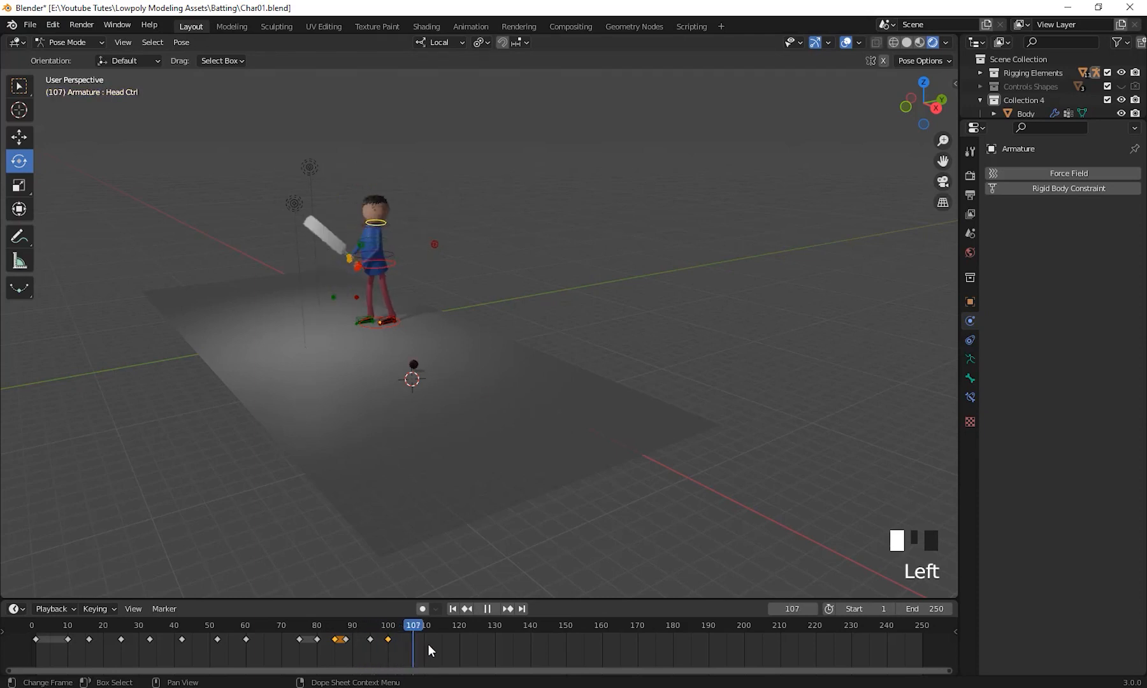
{"action": "left_click_drag", "start_coordinate": [428, 645], "coordinate": [280, 662]}
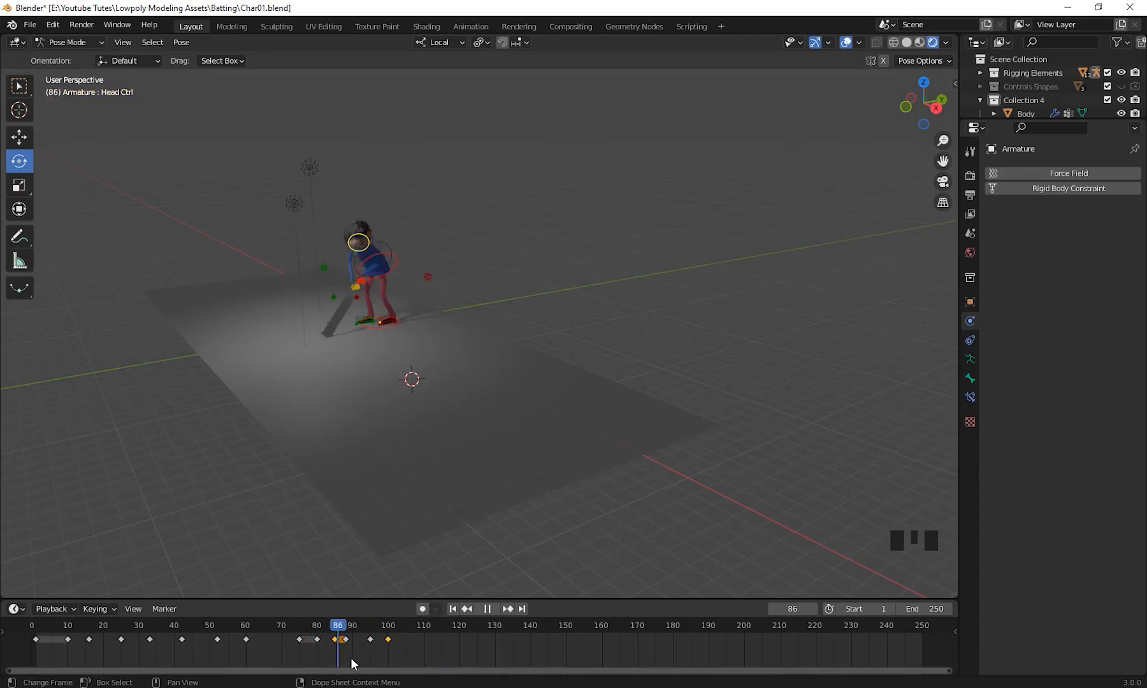
{"action": "left_click_drag", "start_coordinate": [350, 663], "coordinate": [416, 682]}
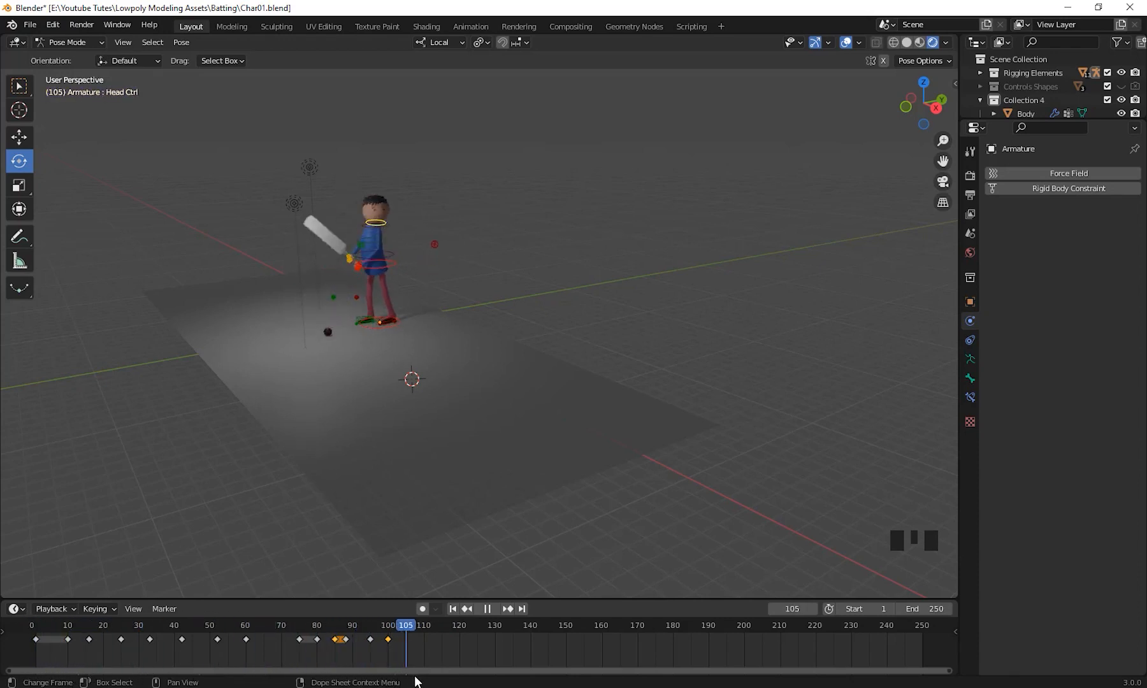
{"action": "left_click_drag", "start_coordinate": [96, 684], "coordinate": [26, 684]}
{"action": "left_click_drag", "start_coordinate": [413, 626], "coordinate": [43, 625]}
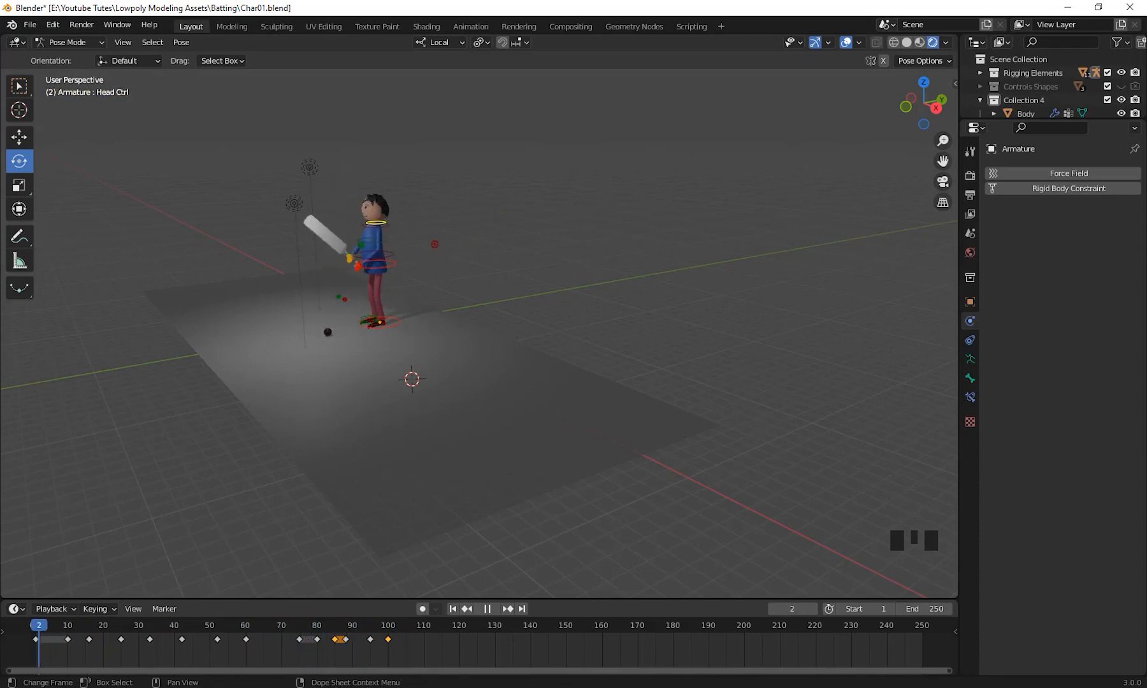
{"action": "left_click", "coordinate": [488, 608]}
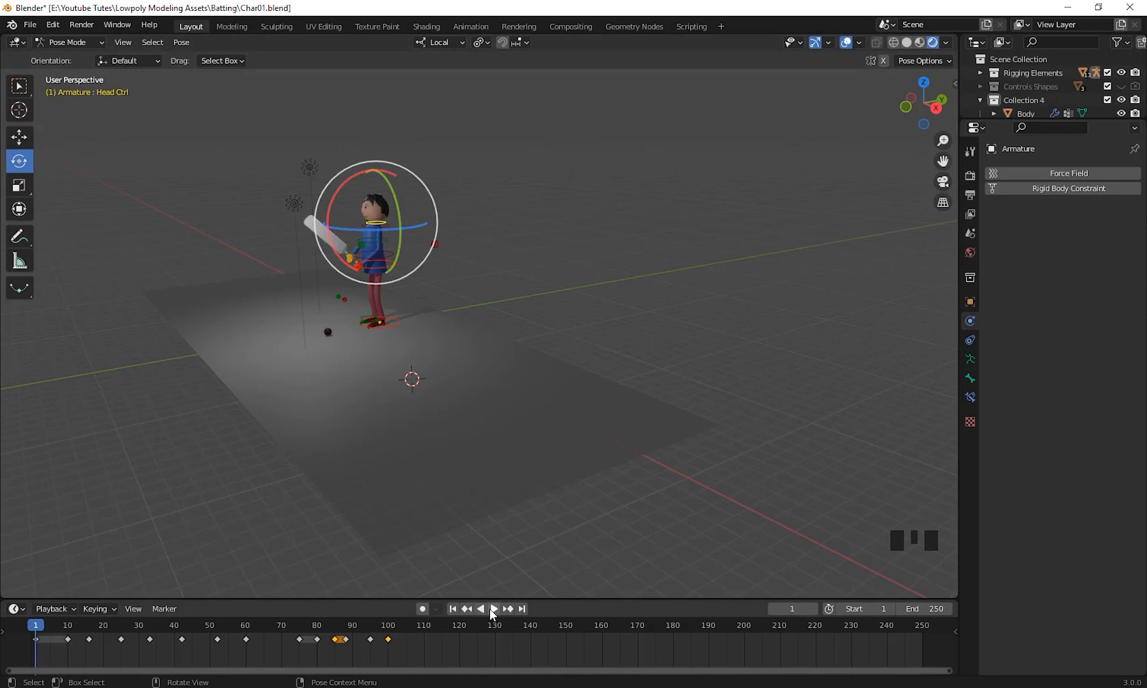
Step: Play the batting animation from the start with the viewport overlays hidden, and stop at frame 1
{"action": "left_click", "coordinate": [489, 609]}
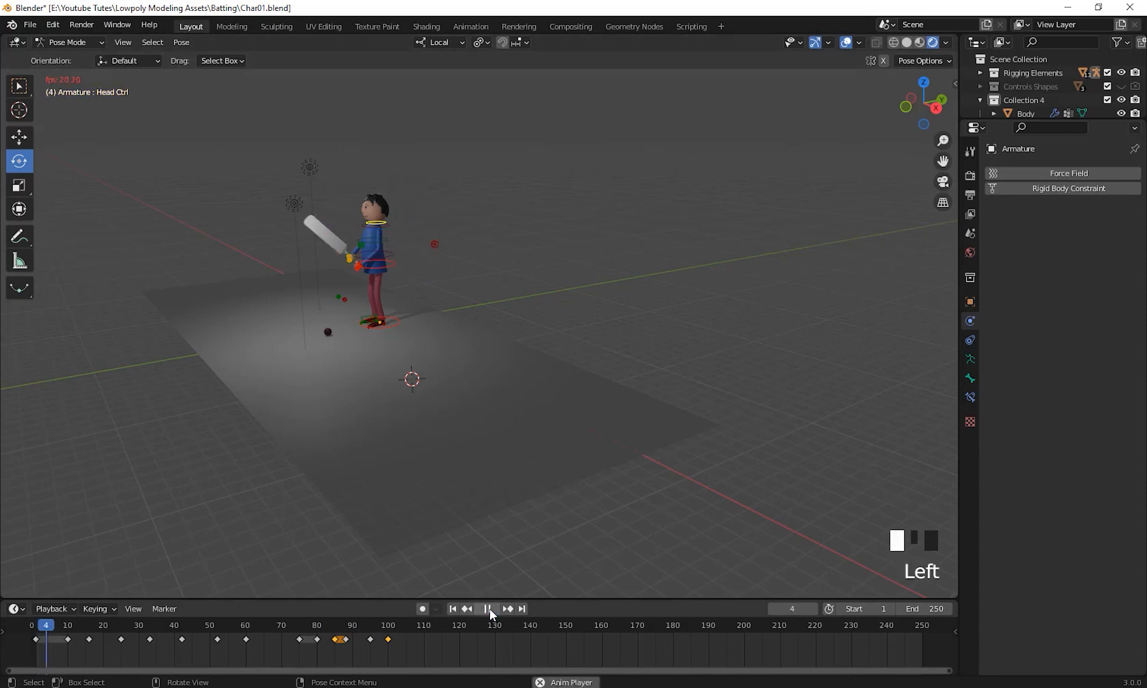
{"action": "left_click", "coordinate": [847, 42]}
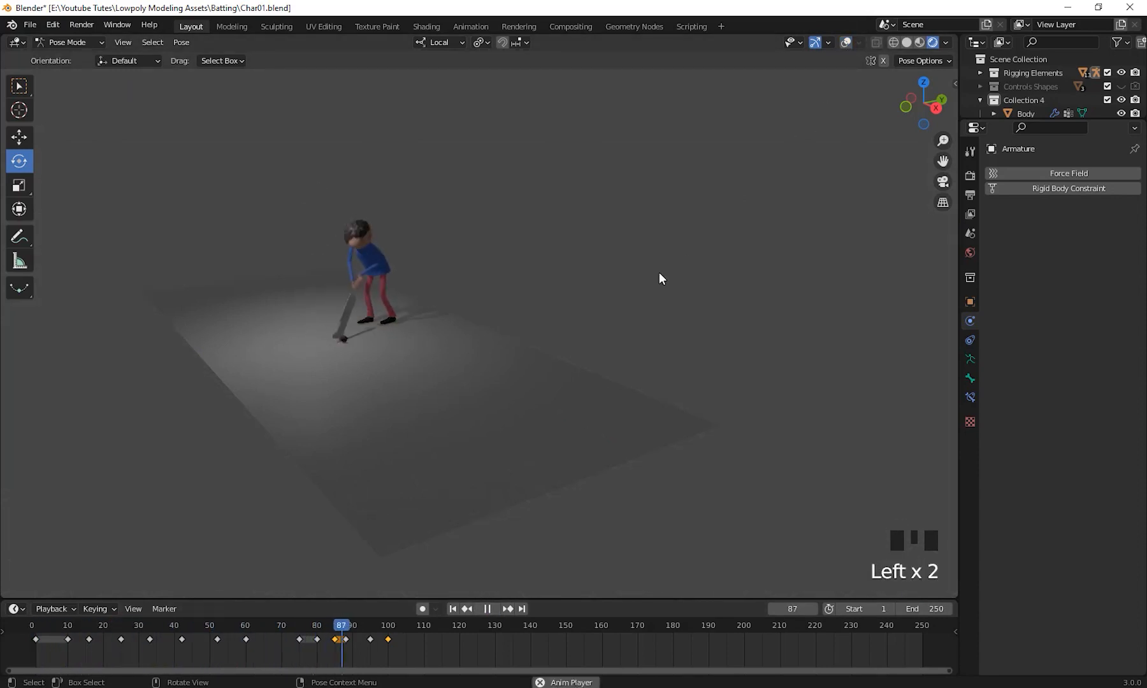
{"action": "left_click", "coordinate": [486, 609]}
Step: Switch from Pose Mode to Object Mode, select the character's mouth and show the viewport overlays again
{"action": "scroll", "coordinate": [468, 430], "scroll_direction": "down", "scroll_amount": 2}
{"action": "middle_click_drag", "start_coordinate": [468, 431], "coordinate": [533, 500]}
{"action": "scroll", "coordinate": [369, 446], "scroll_direction": "up", "scroll_amount": 2}
{"action": "scroll", "coordinate": [573, 456], "scroll_direction": "up", "scroll_amount": 4}
{"action": "left_click", "coordinate": [507, 323]}
{"action": "left_click", "coordinate": [660, 238]}
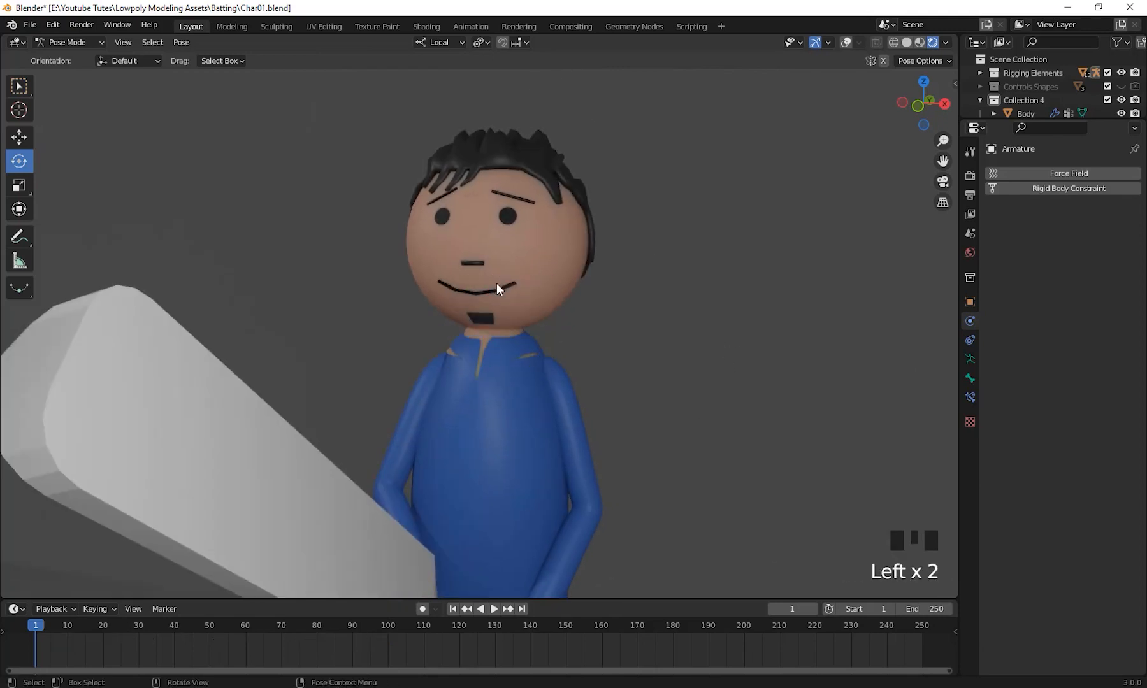
{"action": "left_click", "coordinate": [67, 42]}
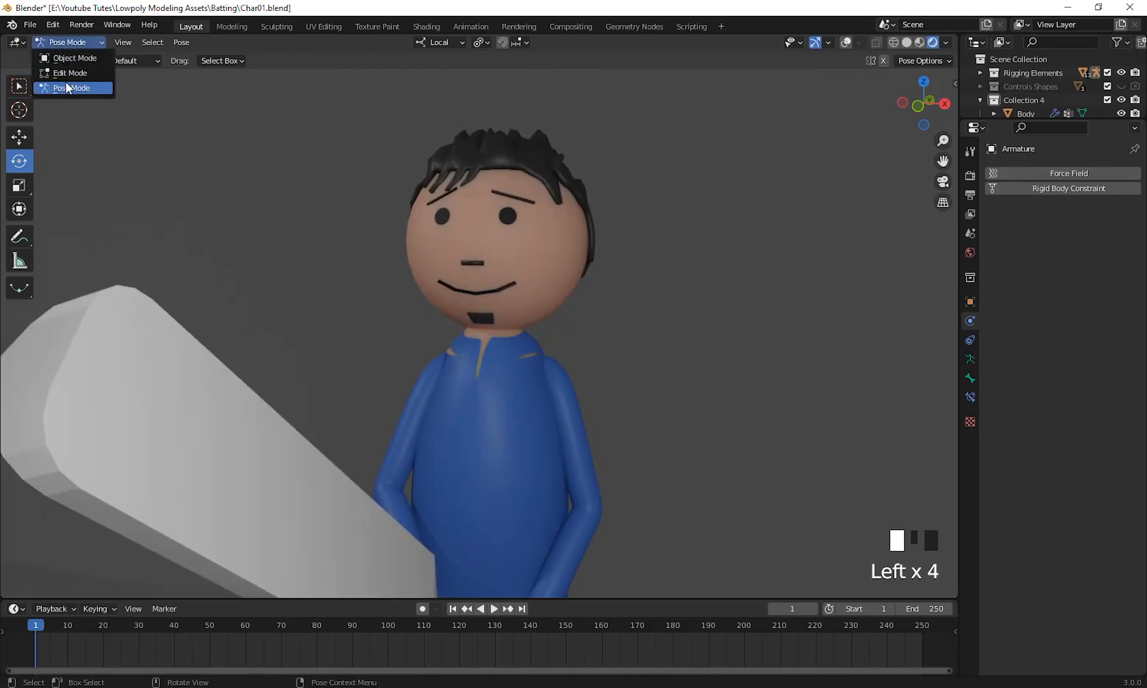
{"action": "left_click_drag", "start_coordinate": [81, 45], "coordinate": [73, 54]}
{"action": "left_click", "coordinate": [508, 285]}
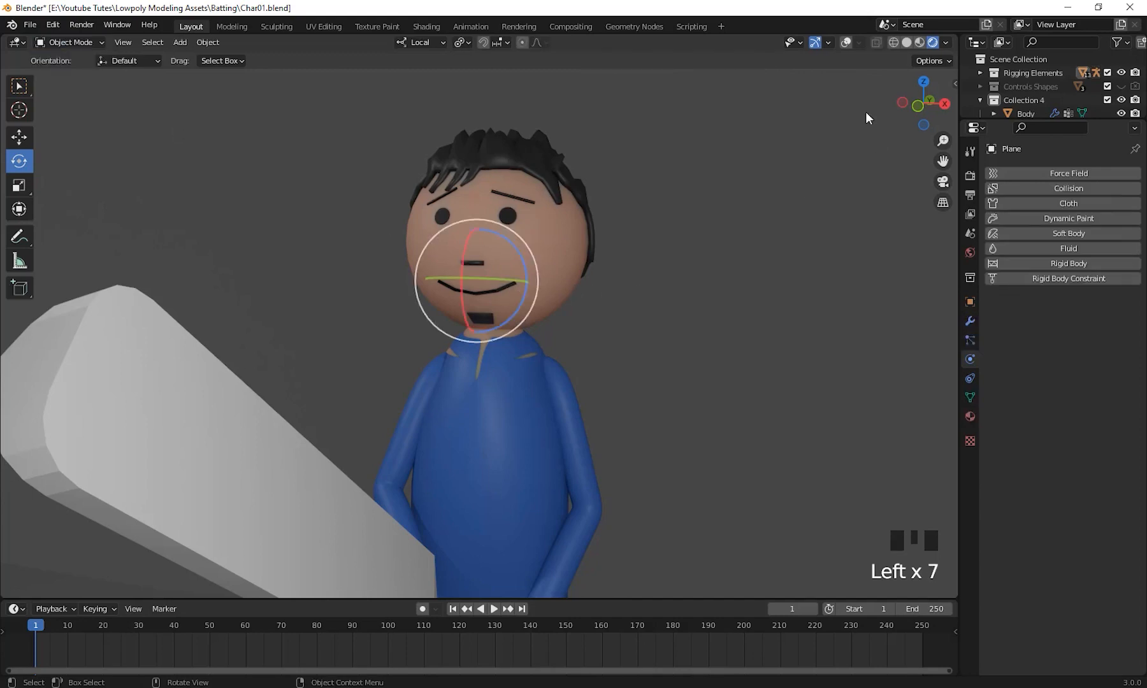
{"action": "left_click", "coordinate": [847, 43]}
Step: Set the value of the mouth's Boy 01 Open Mouth shape key to 0.107
{"action": "scroll", "coordinate": [719, 337], "scroll_direction": "down", "scroll_amount": 2}
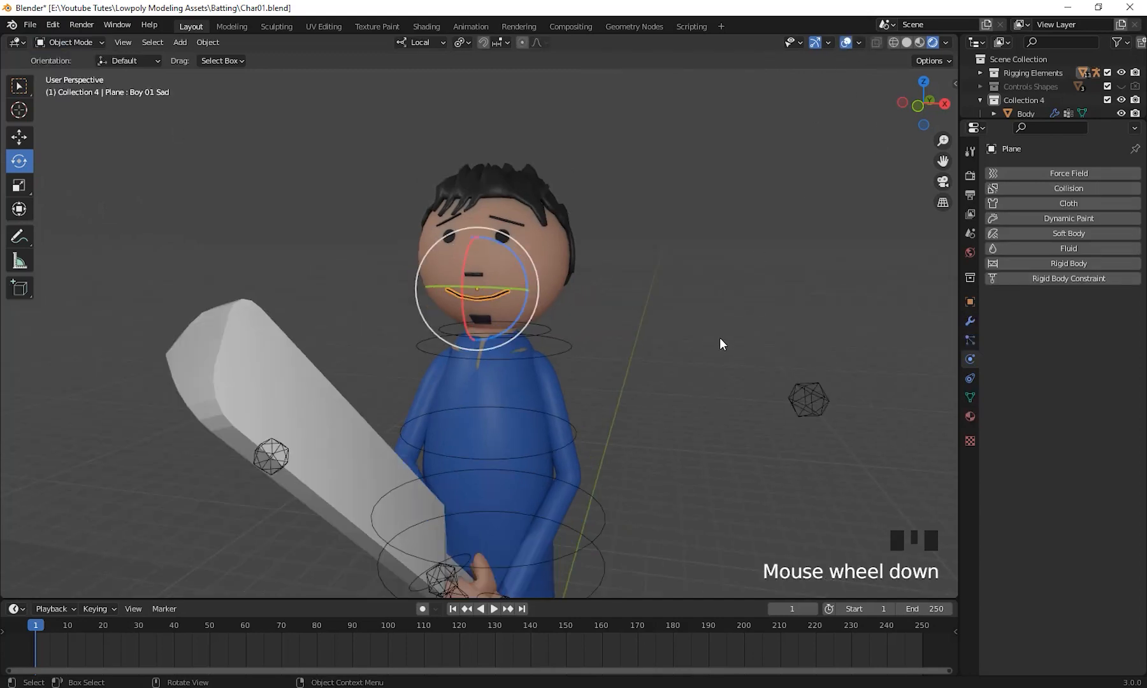
{"action": "middle_click_drag", "start_coordinate": [720, 337], "coordinate": [816, 379], "text": "shift"}
{"action": "left_click", "coordinate": [970, 397]}
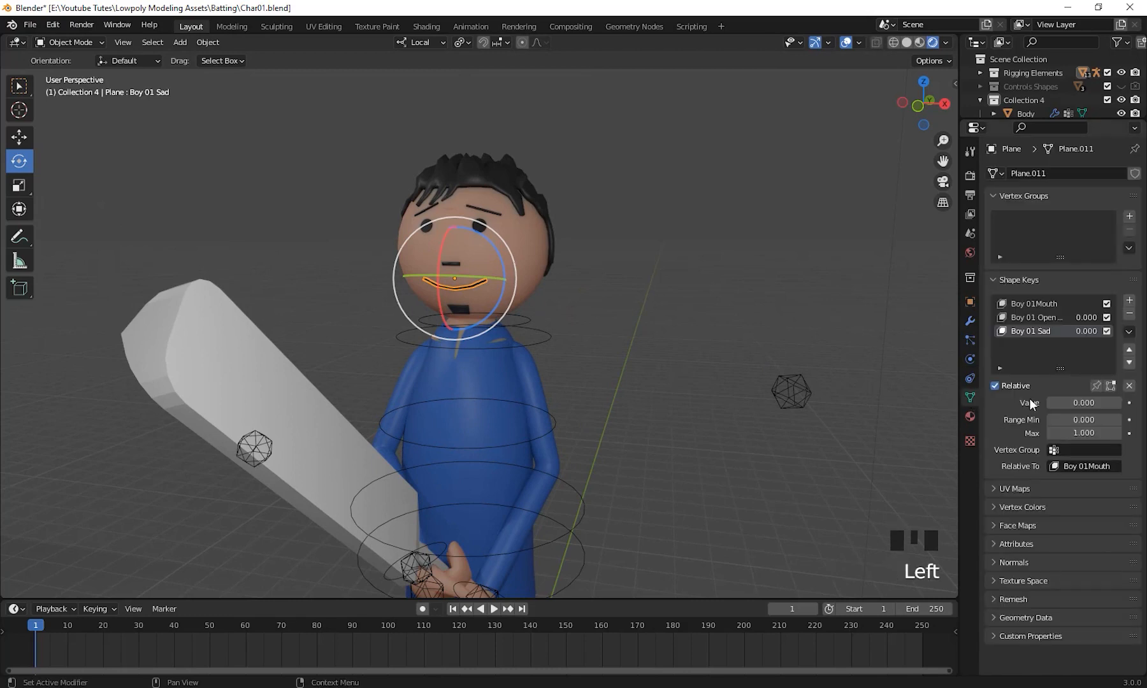
{"action": "left_click", "coordinate": [1036, 319]}
{"action": "left_click_drag", "start_coordinate": [1069, 405], "coordinate": [1086, 405]}
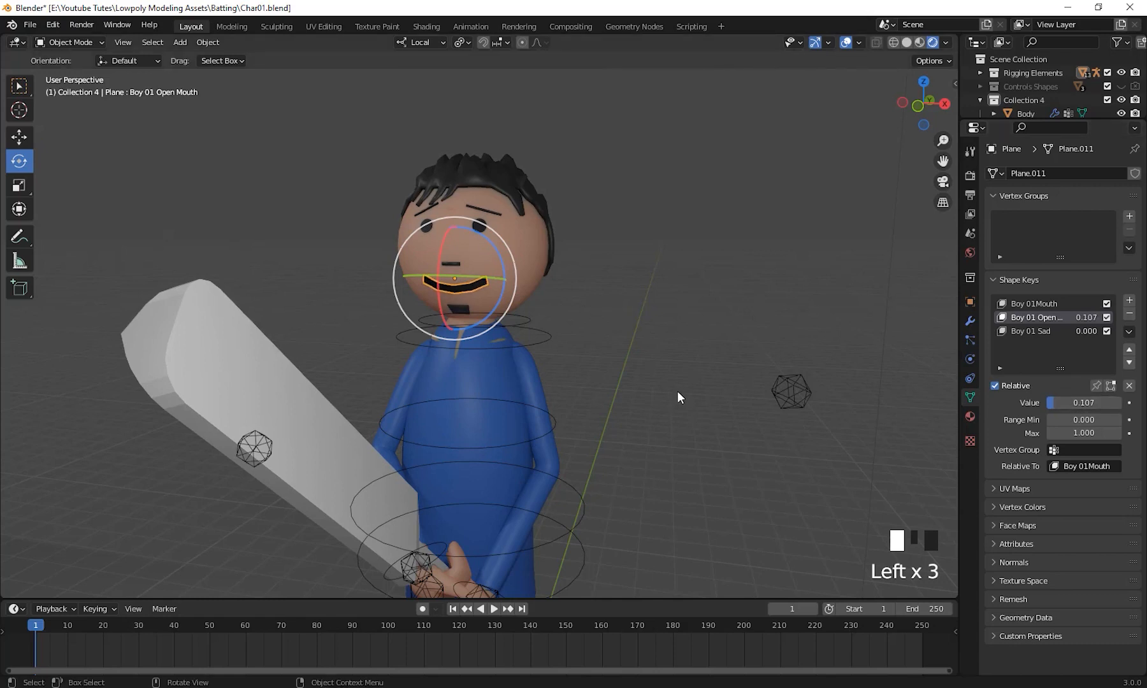
Step: Play the animation while examining the open mouth and batting shot from different angles, and rewind to frame 1
{"action": "middle_click_drag", "start_coordinate": [679, 397], "coordinate": [535, 611], "text": "shift"}
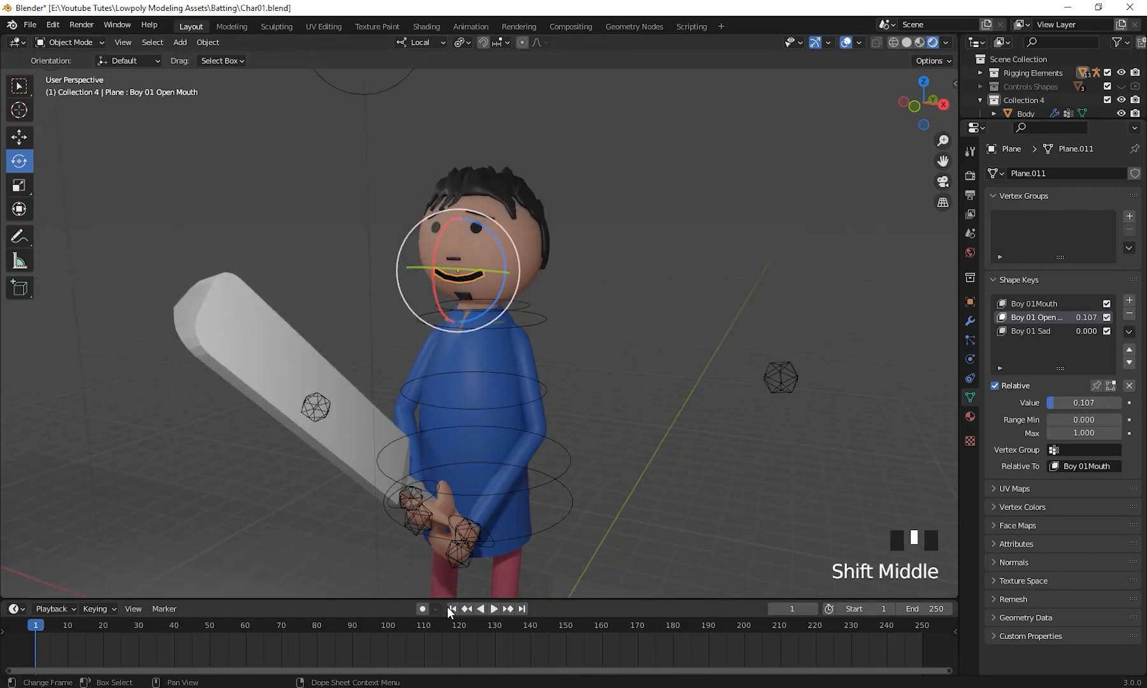
{"action": "left_click", "coordinate": [505, 607]}
{"action": "left_click", "coordinate": [494, 609]}
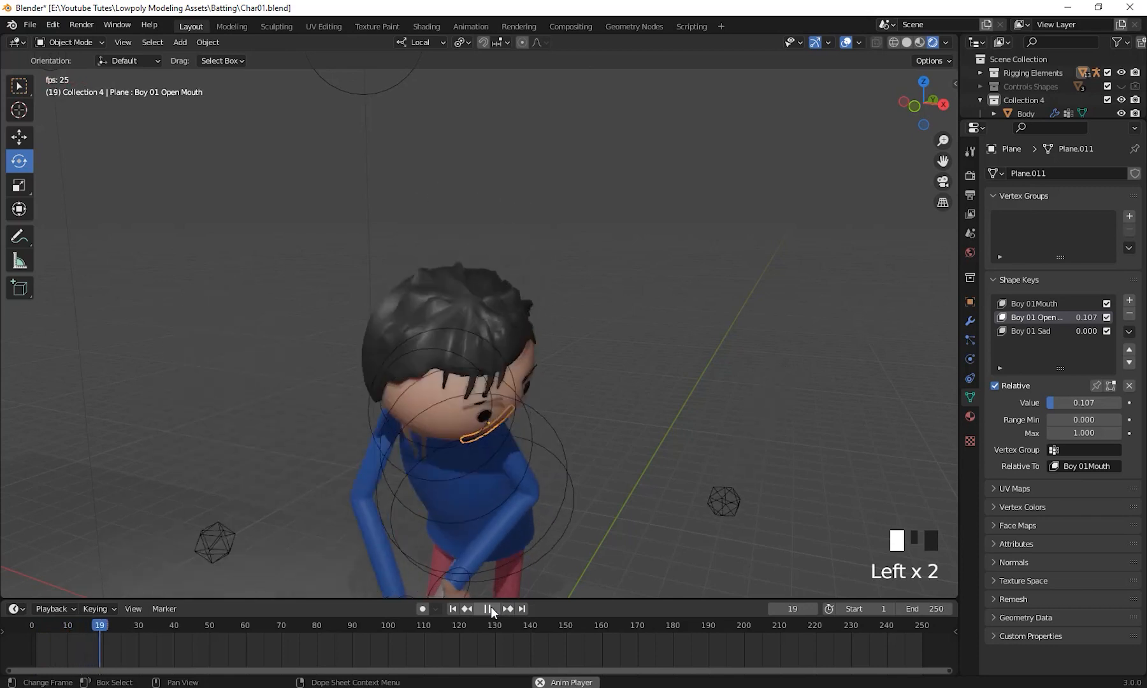
{"action": "left_click", "coordinate": [646, 282]}
{"action": "scroll", "coordinate": [674, 402], "scroll_direction": "down", "scroll_amount": 3}
{"action": "scroll", "coordinate": [632, 410], "scroll_direction": "up", "scroll_amount": 2}
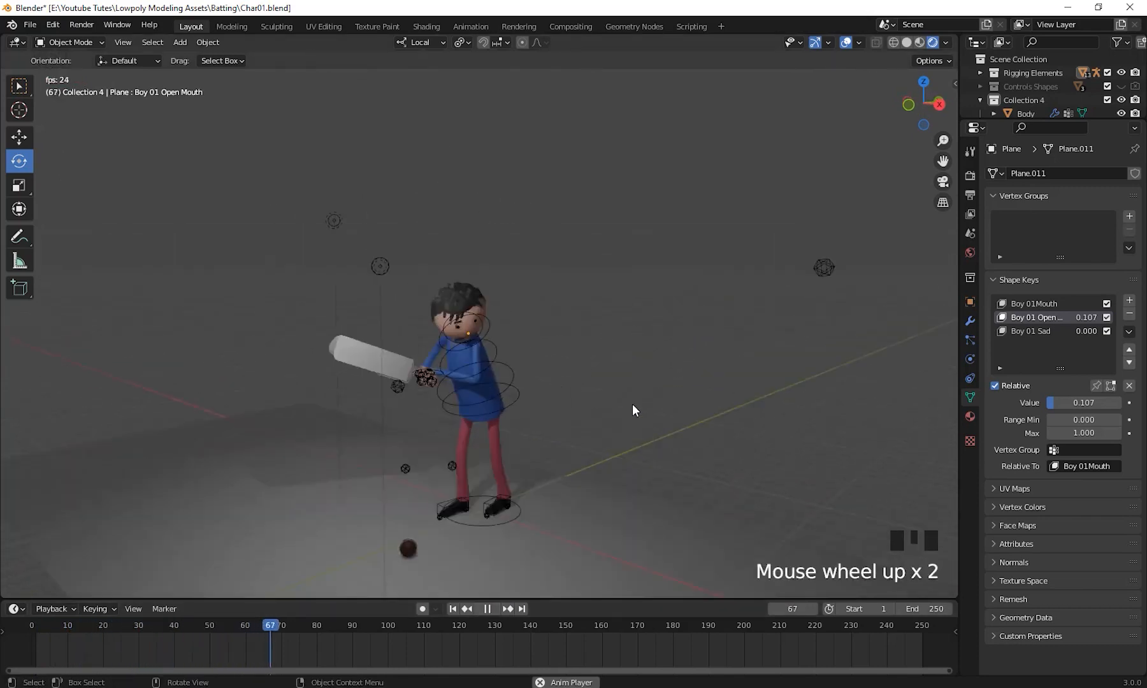
{"action": "middle_click_drag", "start_coordinate": [632, 410], "coordinate": [622, 350], "text": "shift"}
{"action": "scroll", "coordinate": [637, 361], "scroll_direction": "down", "scroll_amount": 3}
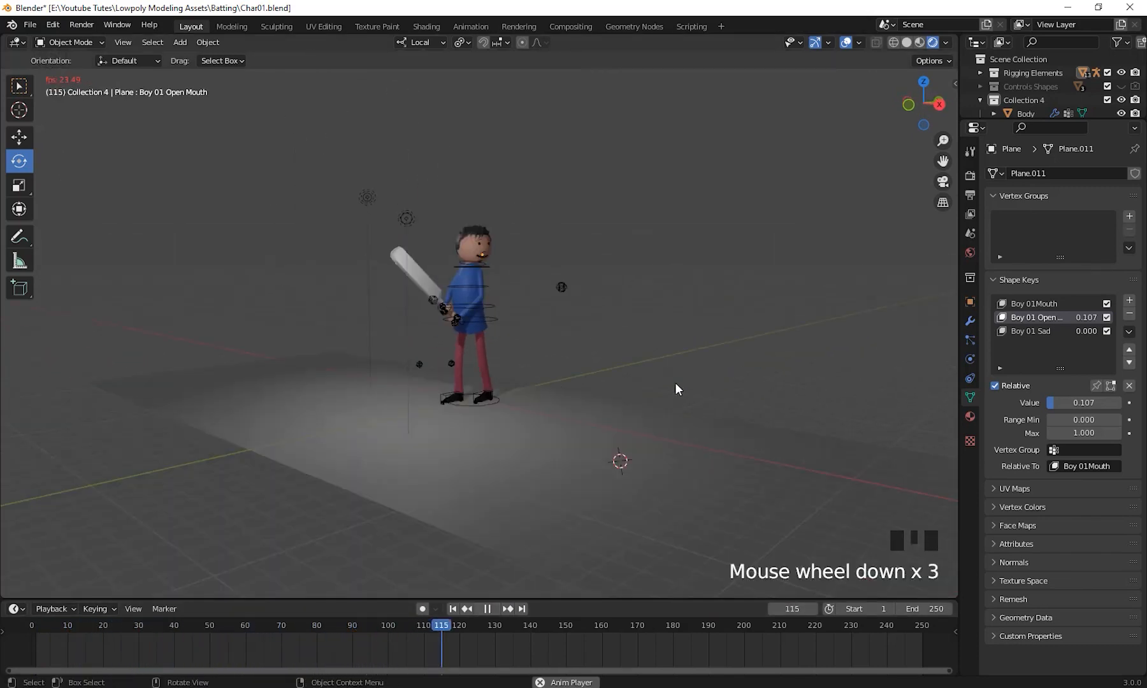
{"action": "middle_click_drag", "start_coordinate": [676, 386], "coordinate": [609, 421]}
{"action": "scroll", "coordinate": [594, 425], "scroll_direction": "up", "scroll_amount": 1}
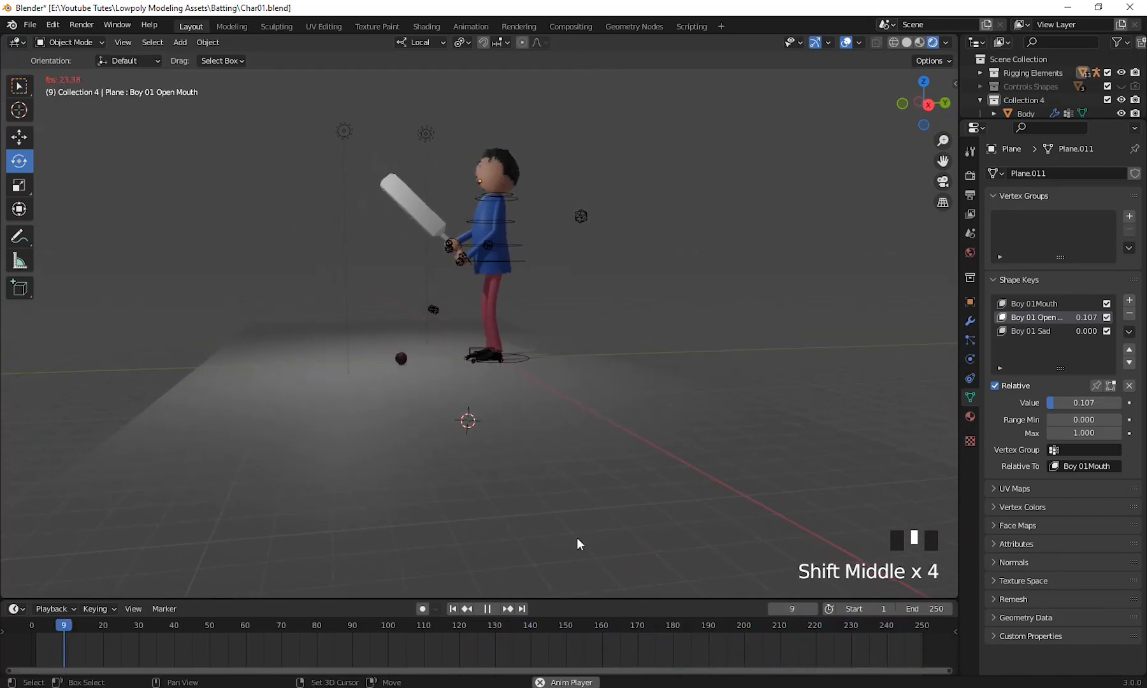
{"action": "left_click", "coordinate": [489, 609]}
{"action": "left_click", "coordinate": [453, 610]}
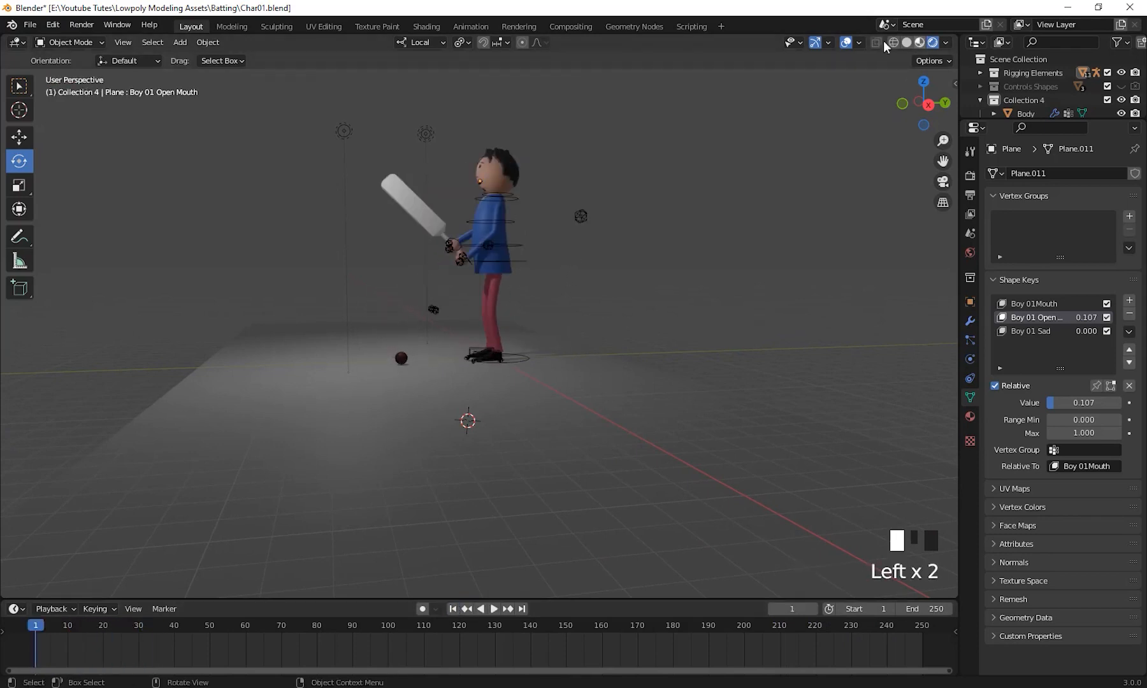
Step: Preview the lit scene at frame 1 with the viewport overlays hidden, and turn the overlays back on
{"action": "left_click", "coordinate": [845, 42]}
{"action": "middle_click_drag", "start_coordinate": [725, 316], "coordinate": [701, 340]}
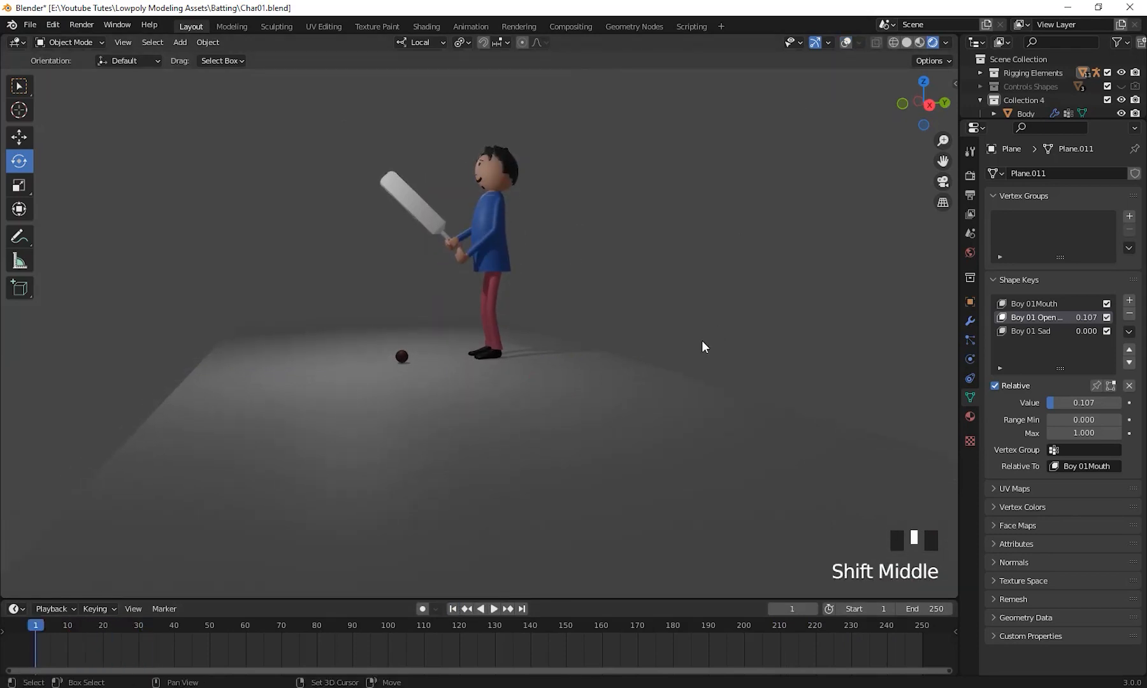
{"action": "scroll", "coordinate": [621, 315], "scroll_direction": "down", "scroll_amount": 2}
{"action": "middle_click_drag", "start_coordinate": [622, 317], "coordinate": [826, 153], "text": "shift"}
{"action": "left_click", "coordinate": [847, 42]}
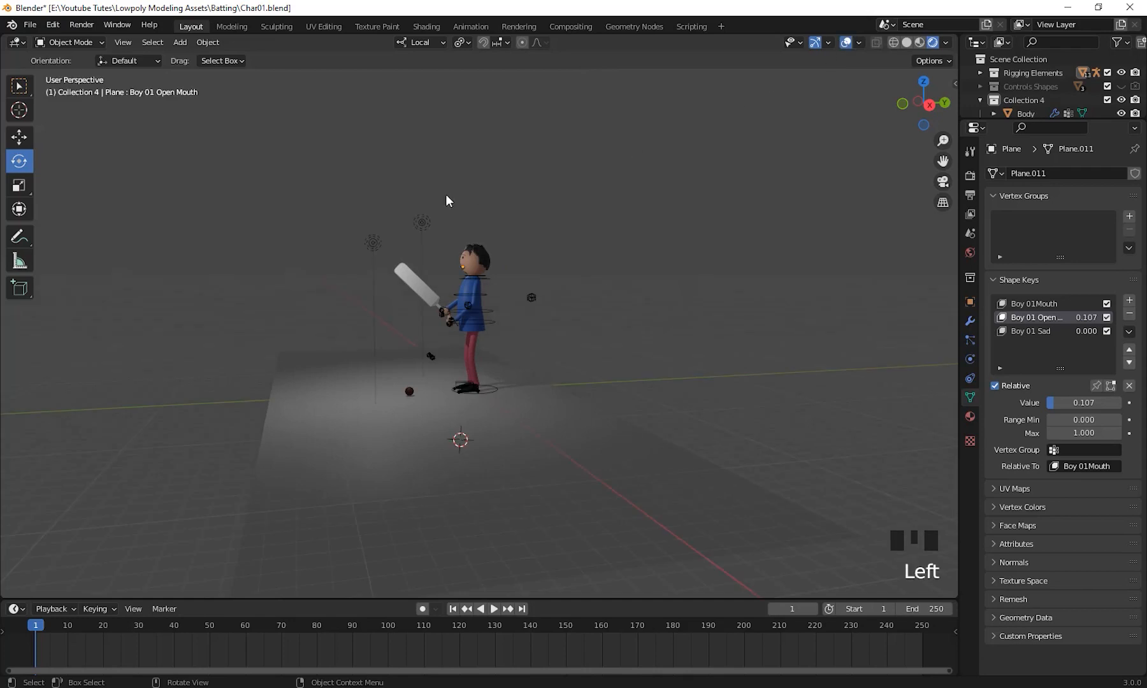
Step: Duplicate the two point lights and move the copies 17.495 m in X, -0.49333 m in Y and 4.4967 m in Z
{"action": "left_click_drag", "start_coordinate": [365, 191], "coordinate": [432, 247]}
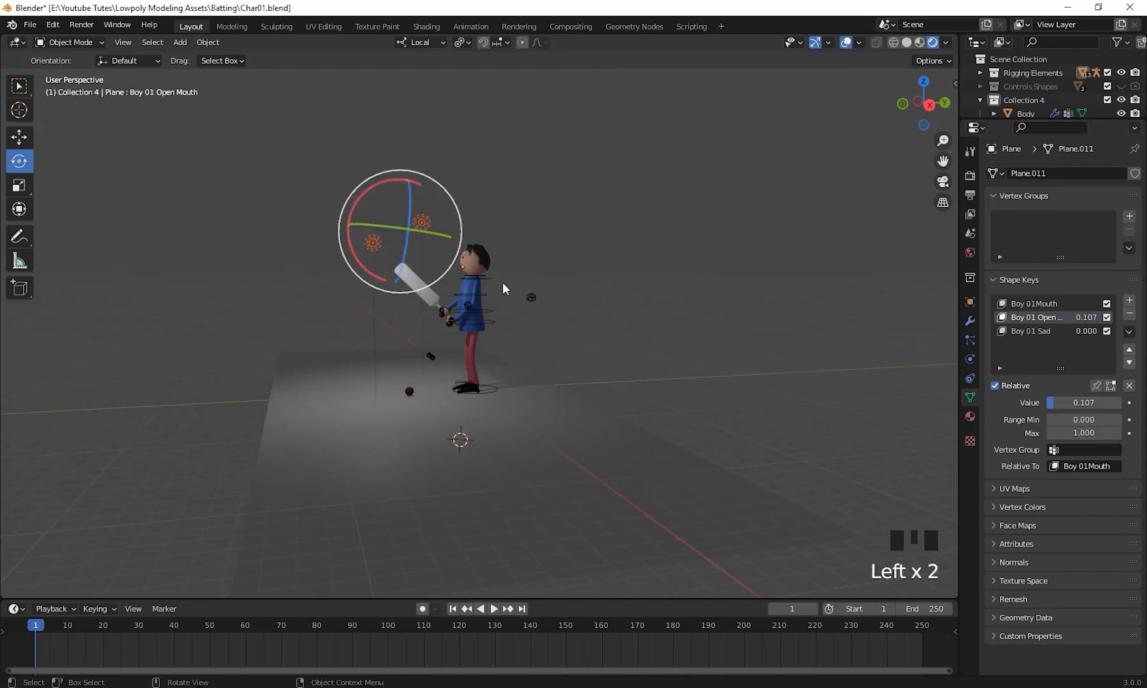
{"action": "middle_click_drag", "start_coordinate": [502, 282], "coordinate": [610, 364]}
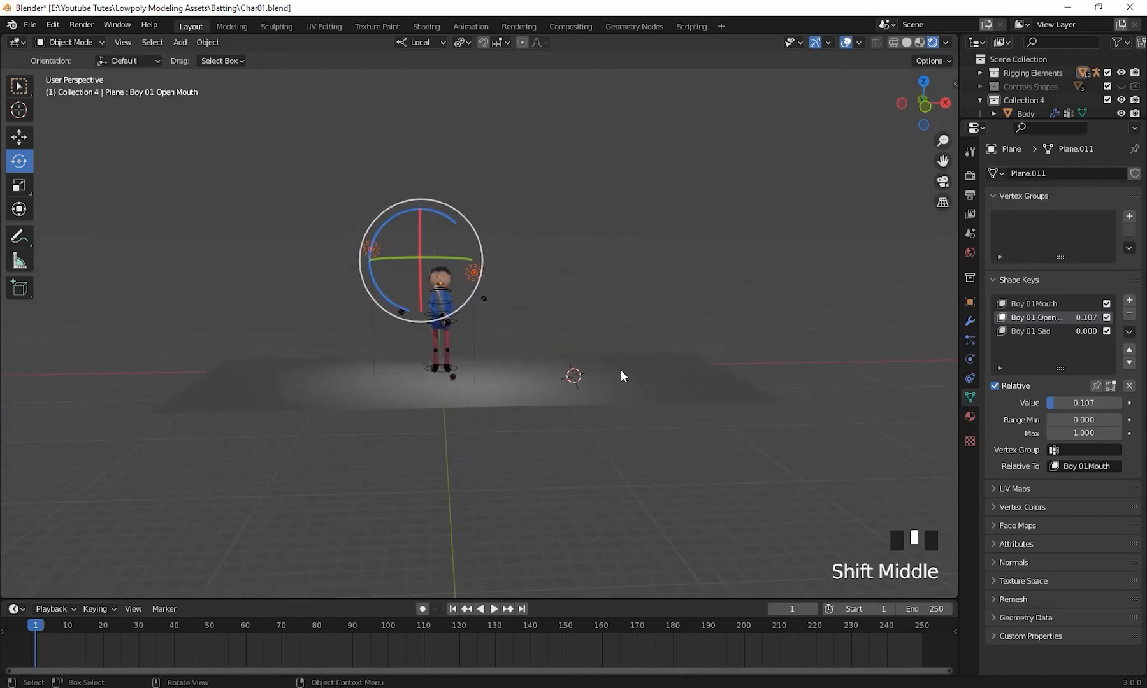
{"action": "left_click", "coordinate": [504, 314]}
{"action": "left_click", "coordinate": [478, 278]}
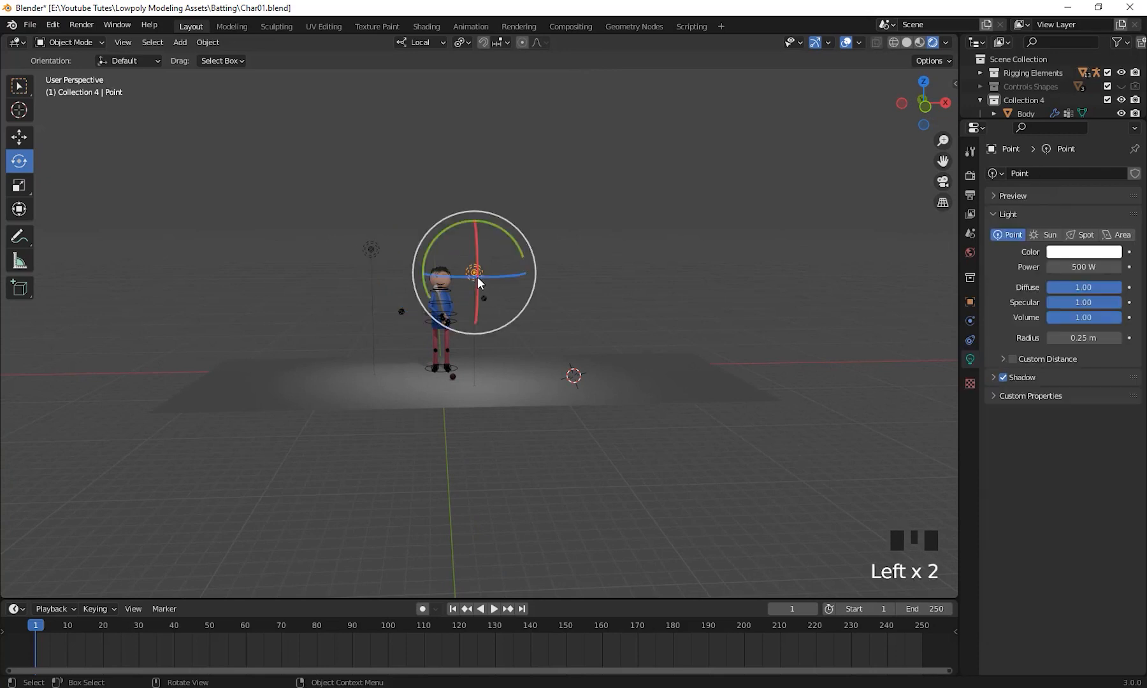
{"action": "left_click", "coordinate": [372, 252], "text": "shift"}
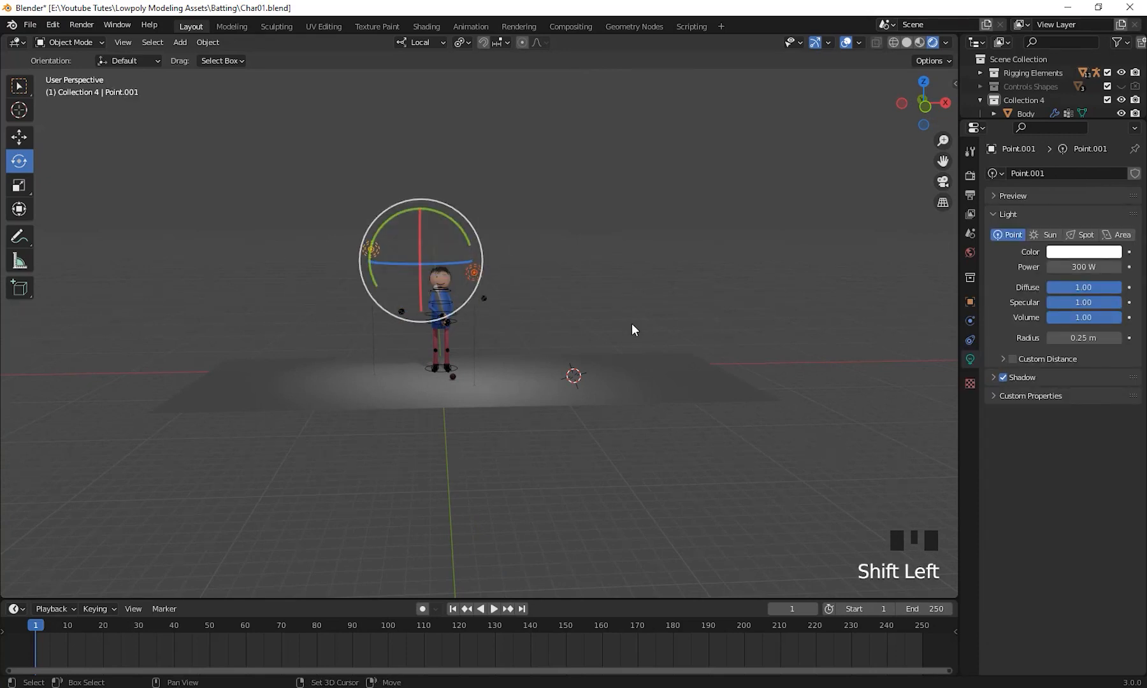
{"action": "key", "text": "shift+d"}
{"action": "left_click", "coordinate": [684, 395]}
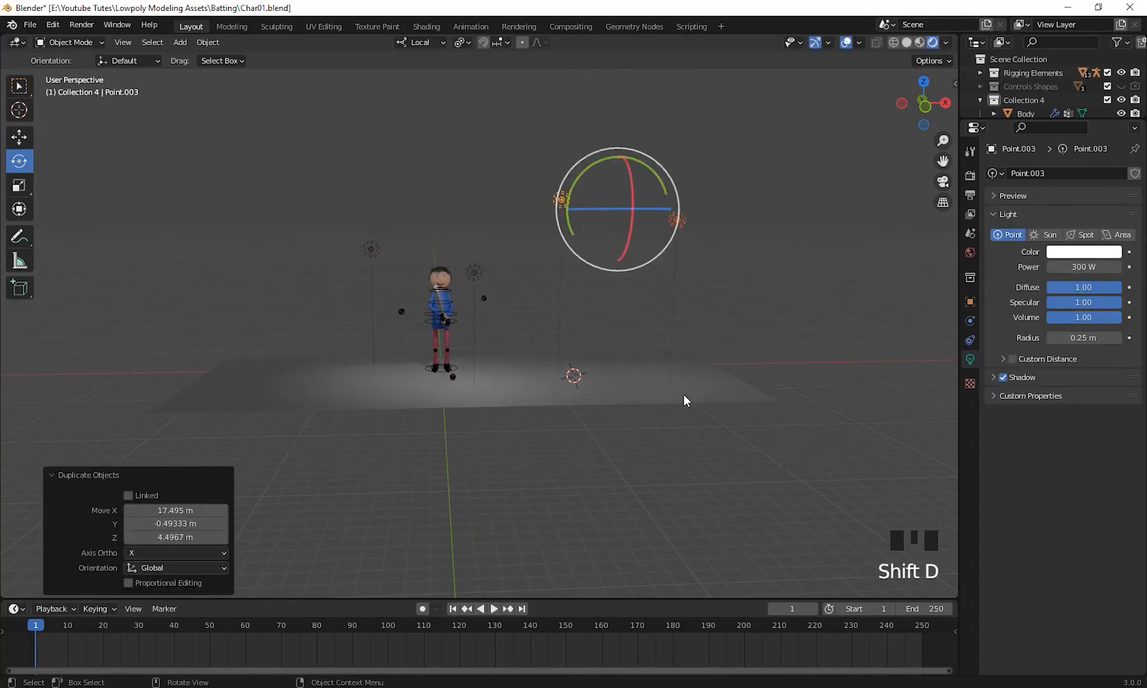
Step: Move the ground plane along its local X axis towards the side with the duplicated lights
{"action": "left_click", "coordinate": [686, 396]}
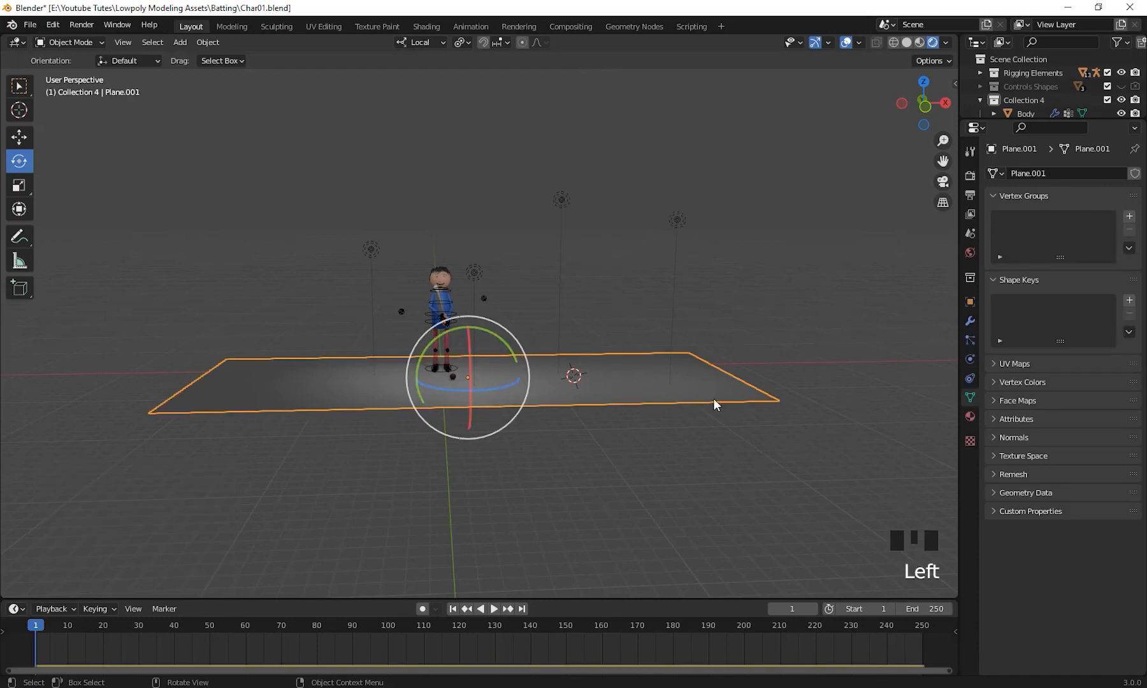
{"action": "key", "text": "g"}
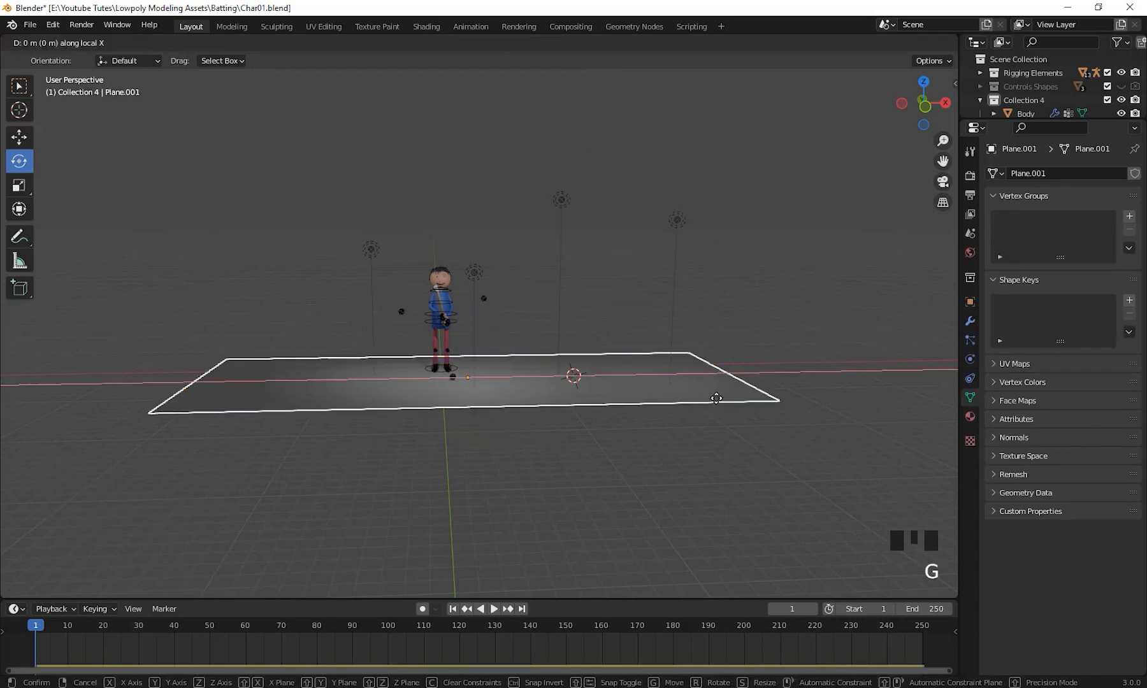
{"action": "left_click", "coordinate": [837, 399]}
Step: Hide the viewport overlays and play the animation from frame 1 to check the new lighting and the ground's position
{"action": "scroll", "coordinate": [727, 463], "scroll_direction": "down", "scroll_amount": 3}
{"action": "middle_click_drag", "start_coordinate": [727, 464], "coordinate": [651, 420]}
{"action": "scroll", "coordinate": [636, 390], "scroll_direction": "up", "scroll_amount": 3}
{"action": "left_click", "coordinate": [847, 43]}
{"action": "scroll", "coordinate": [626, 360], "scroll_direction": "down", "scroll_amount": 1}
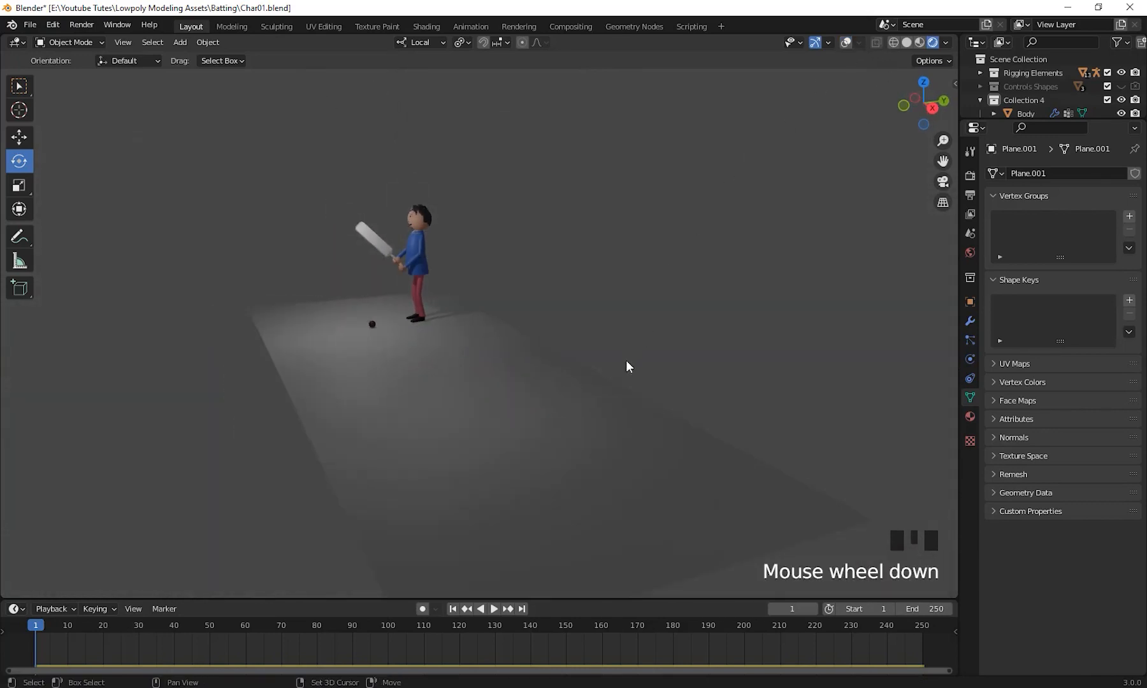
{"action": "middle_click_drag", "start_coordinate": [625, 360], "coordinate": [521, 568]}
{"action": "scroll", "coordinate": [594, 352], "scroll_direction": "up", "scroll_amount": 2}
{"action": "scroll", "coordinate": [596, 358], "scroll_direction": "up", "scroll_amount": 1}
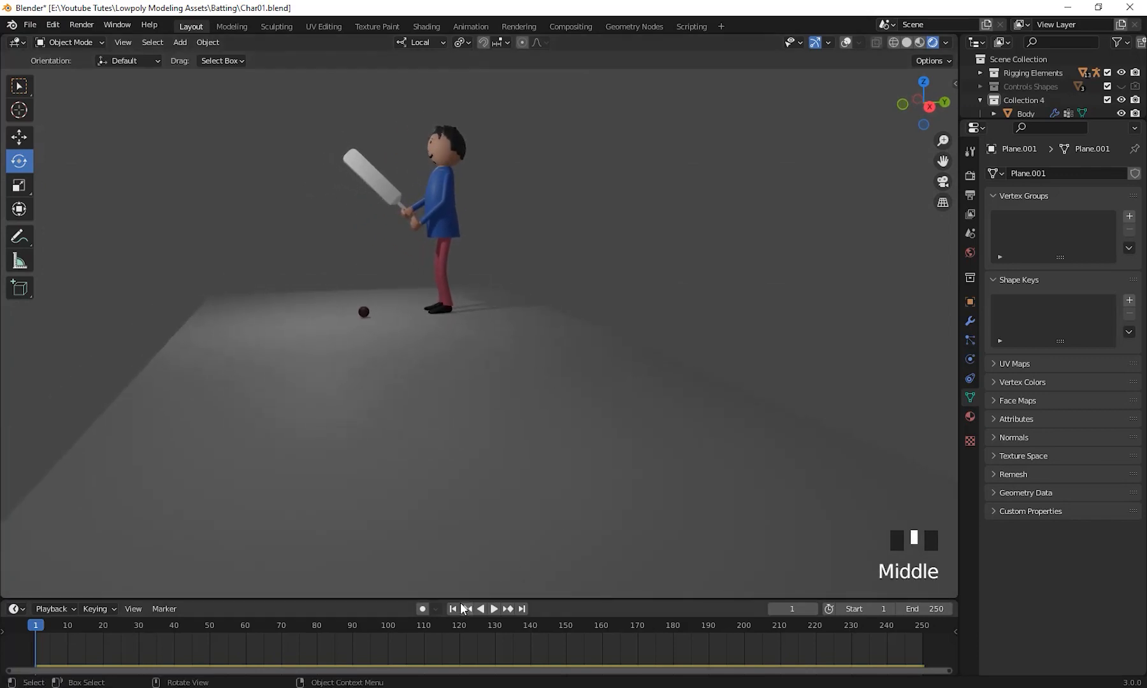
{"action": "left_click", "coordinate": [493, 608]}
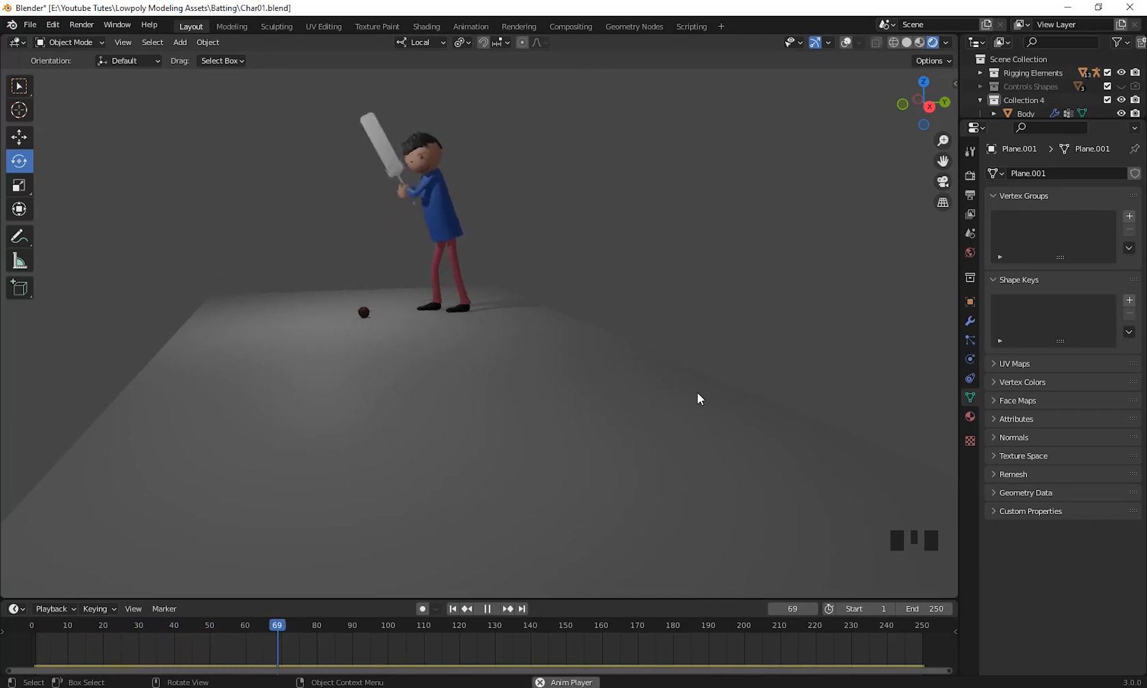
Step: Stop the playback, scrub the timeline around the end of the batting shot and set the scene's end frame to 130
{"action": "left_click", "coordinate": [489, 609]}
{"action": "middle_click_drag", "start_coordinate": [658, 352], "coordinate": [644, 354]}
{"action": "middle_click_drag", "start_coordinate": [591, 394], "coordinate": [646, 413], "text": "shift"}
{"action": "middle_click_drag", "start_coordinate": [637, 410], "coordinate": [623, 405]}
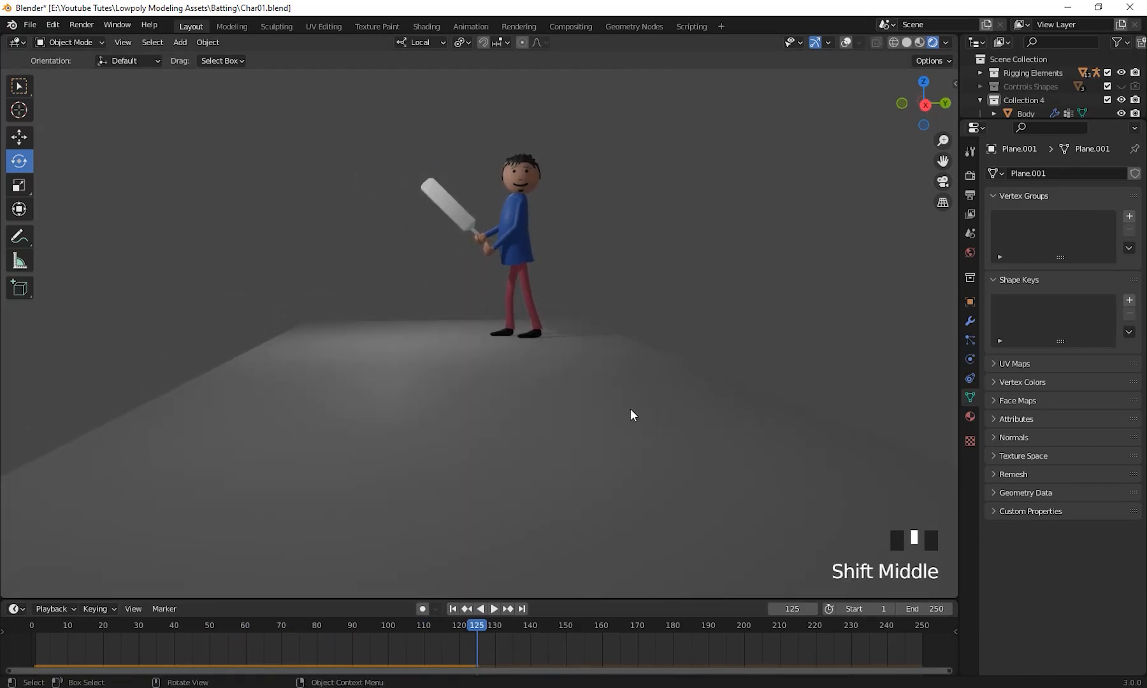
{"action": "left_click_drag", "start_coordinate": [475, 626], "coordinate": [445, 632]}
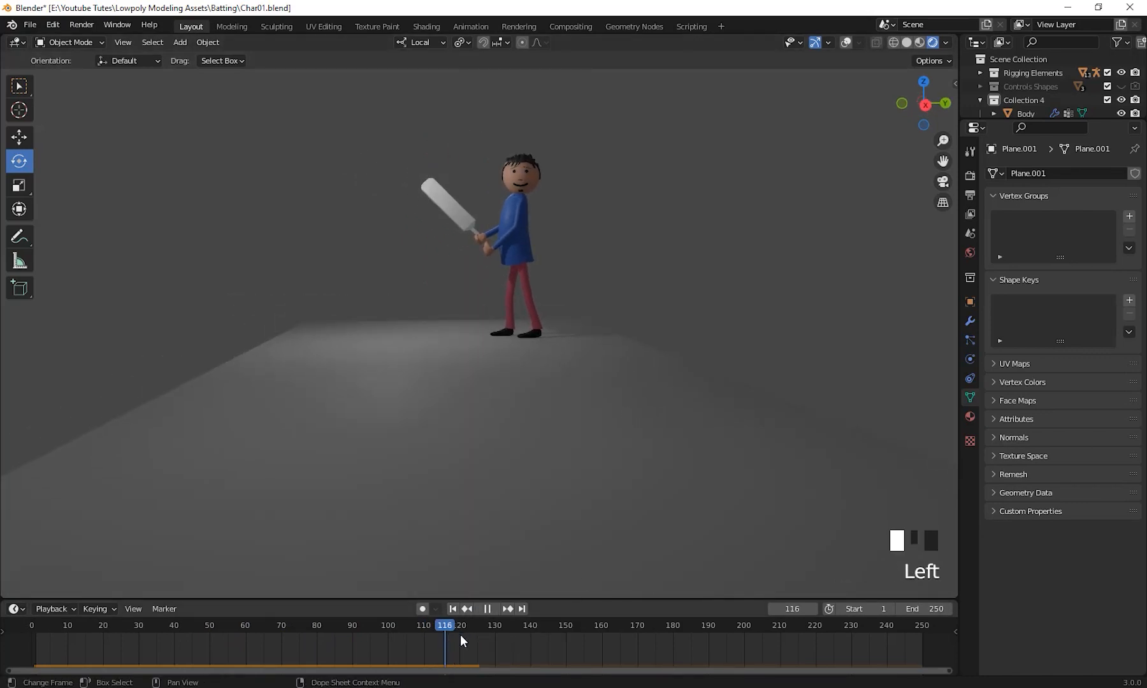
{"action": "left_click_drag", "start_coordinate": [359, 654], "coordinate": [467, 656]}
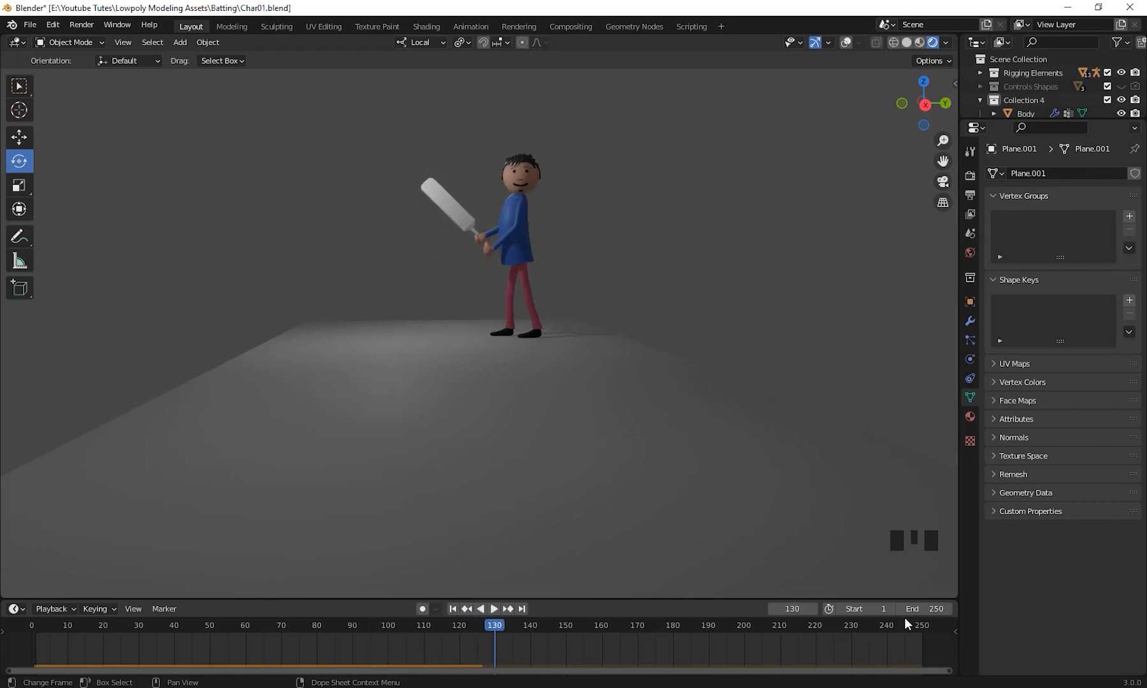
{"action": "left_click", "coordinate": [922, 610]}
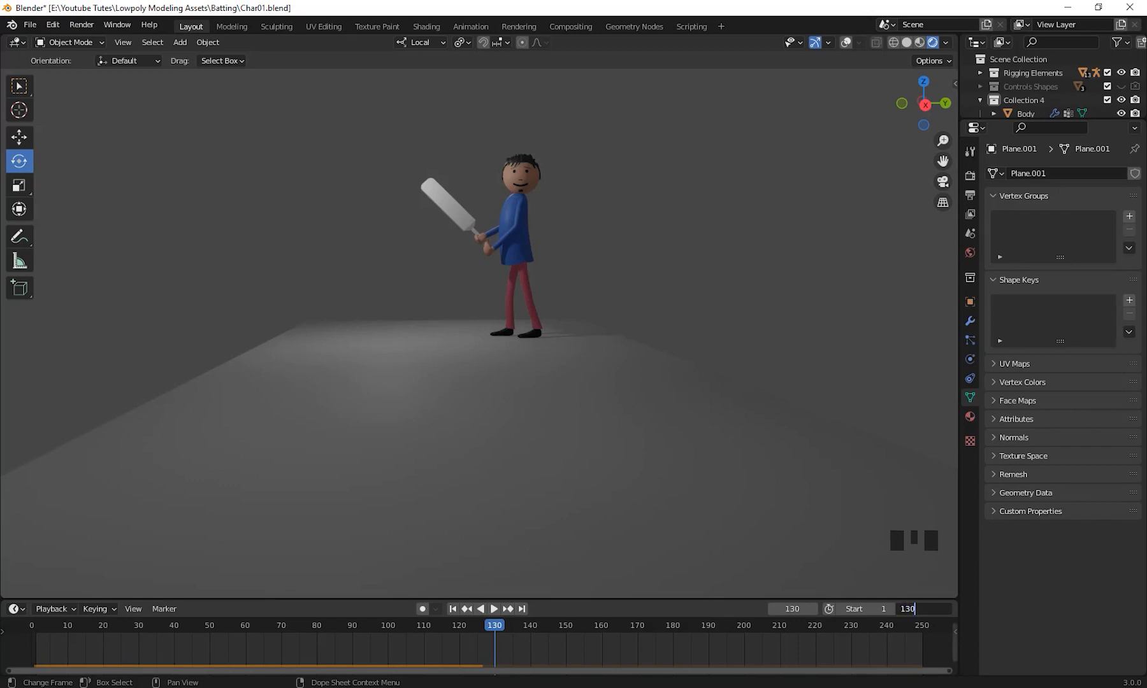
{"action": "key", "text": "Return"}
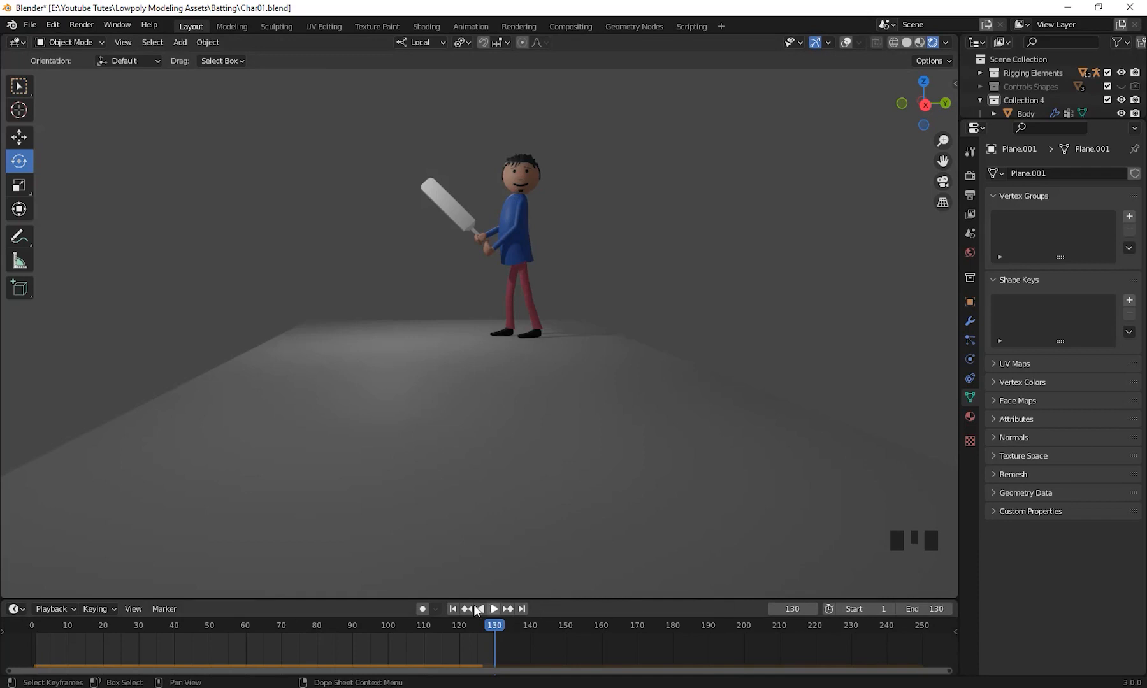
Step: Fit the timeline view to the shortened frame range, play the animation from frame 1 and pause it after the ball is hit
{"action": "left_click", "coordinate": [452, 609]}
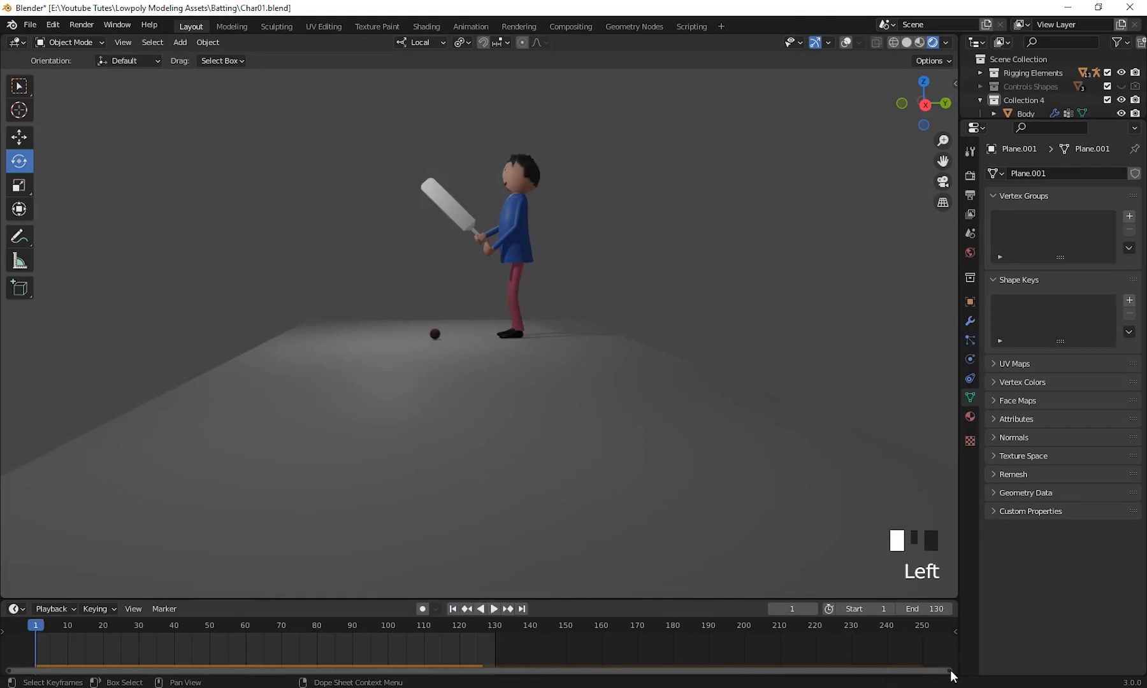
{"action": "left_click_drag", "start_coordinate": [950, 671], "coordinate": [494, 686]}
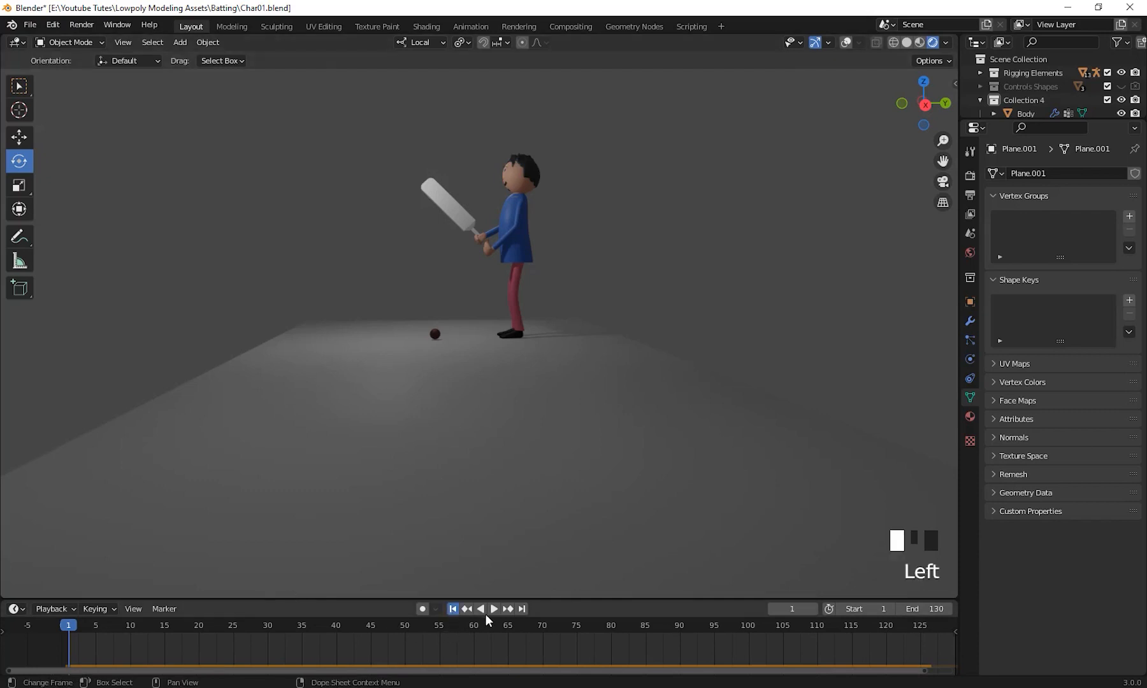
{"action": "left_click", "coordinate": [493, 610]}
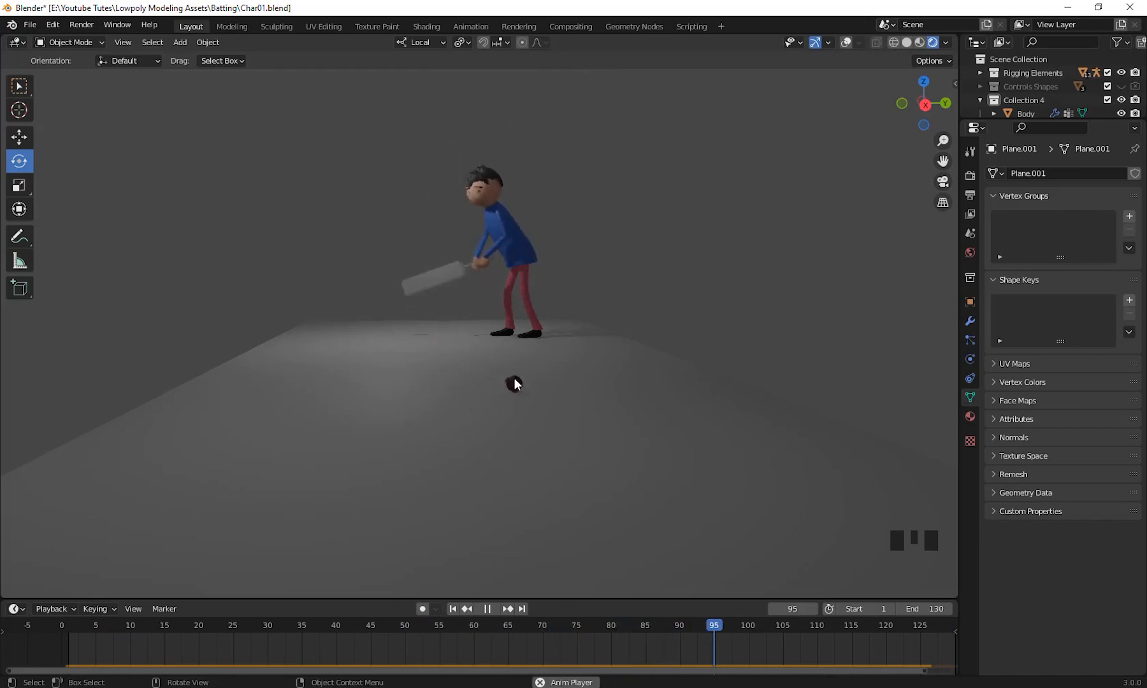
{"action": "left_click", "coordinate": [486, 608]}
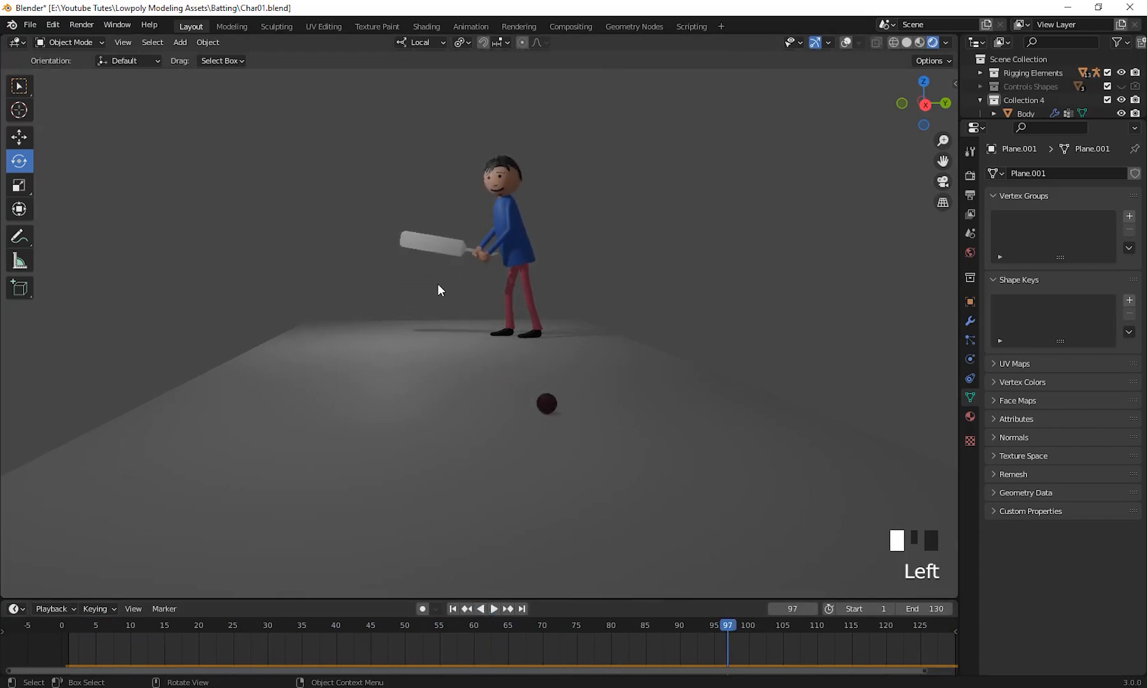
Step: Change the base colour of the bat's material, Material.002, to pink and deselect the bat
{"action": "left_click", "coordinate": [438, 250]}
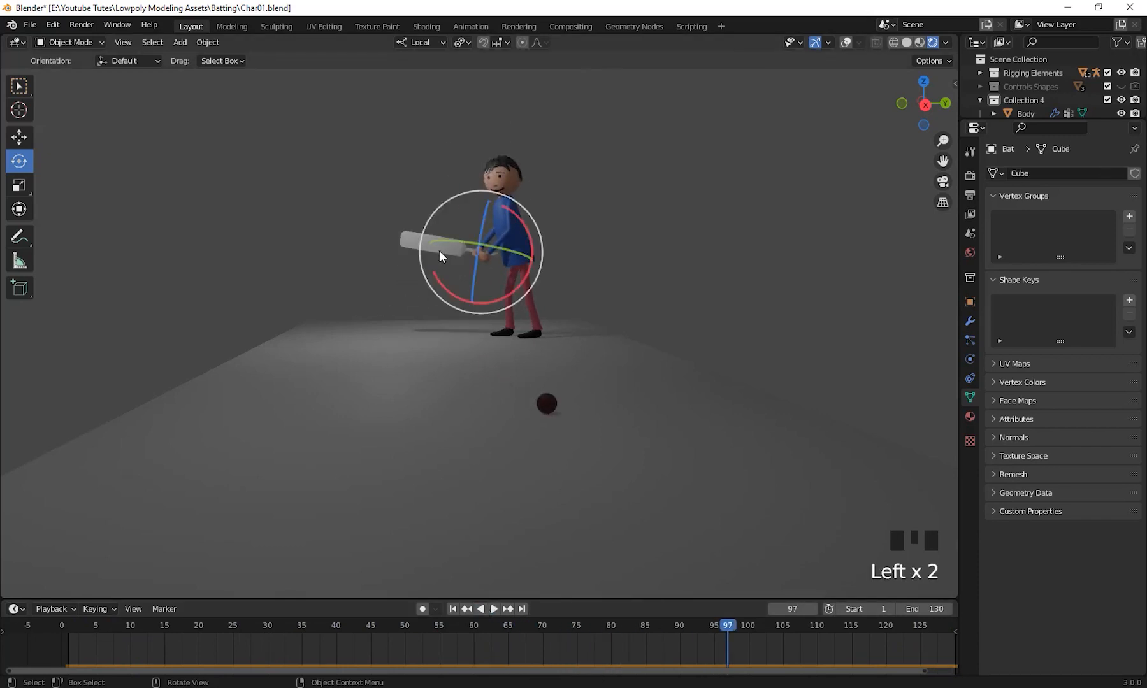
{"action": "left_click", "coordinate": [969, 416]}
{"action": "left_click", "coordinate": [1064, 228]}
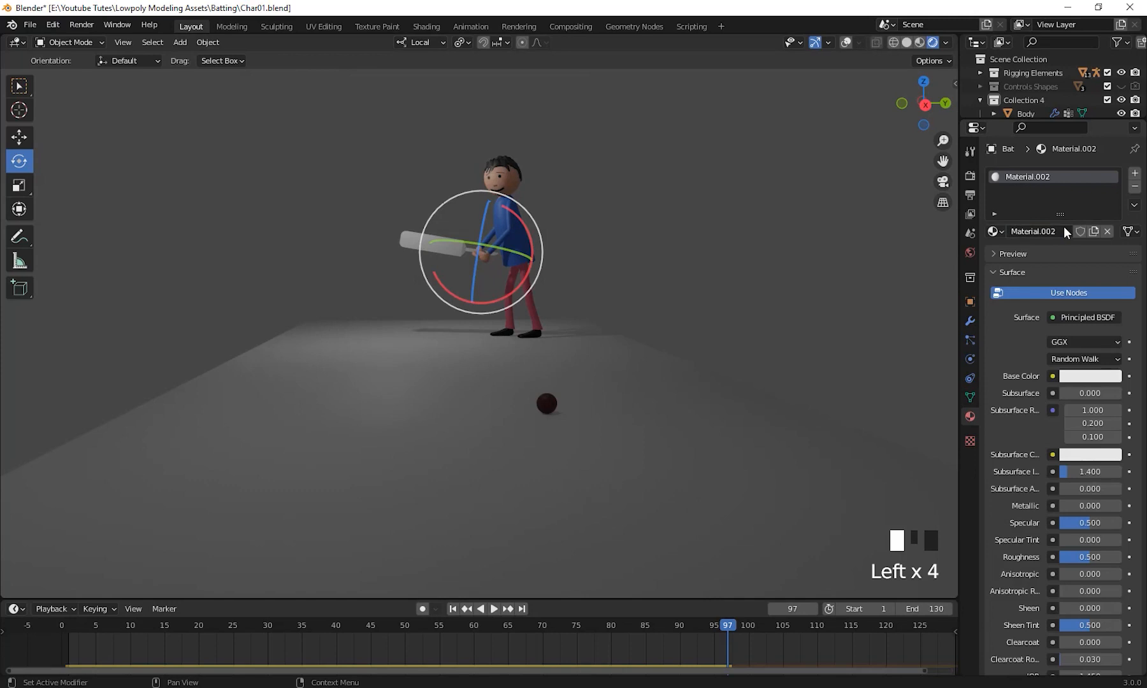
{"action": "left_click", "coordinate": [1100, 380]}
{"action": "mouse_move", "coordinate": [1050, 230]}
{"action": "left_mouse_down"}
{"action": "mouse_move", "coordinate": [1049, 257]}
{"action": "mouse_move", "coordinate": [1070, 221]}
{"action": "mouse_move", "coordinate": [1067, 258]}
{"action": "left_mouse_up"}
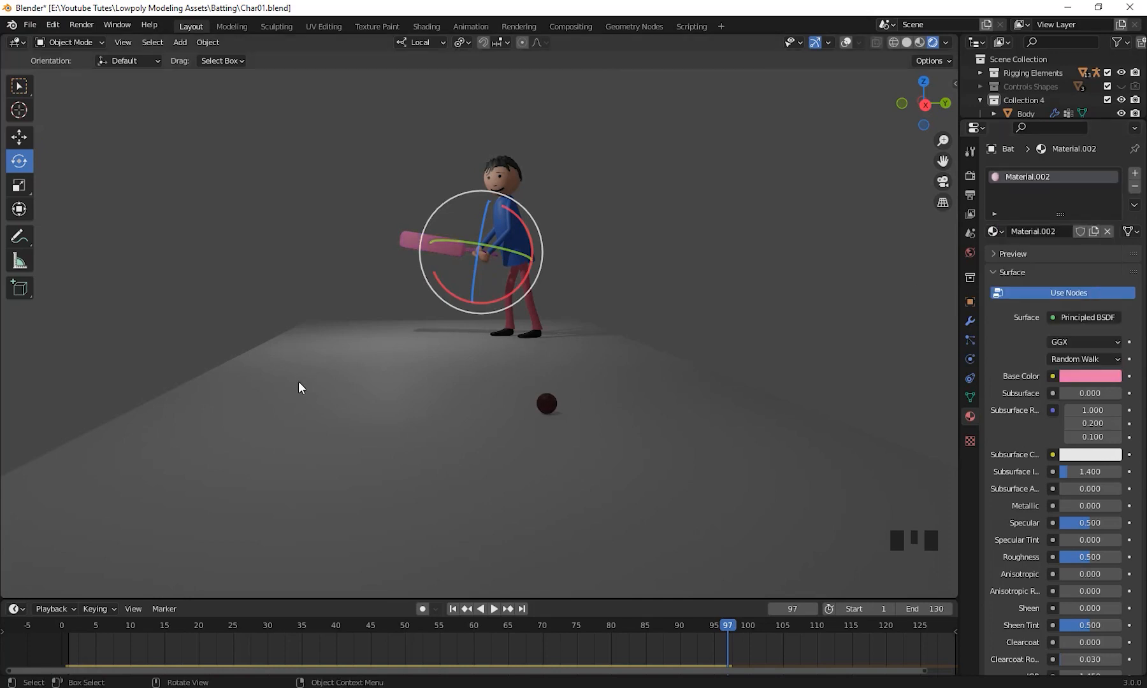
{"action": "left_click", "coordinate": [502, 270]}
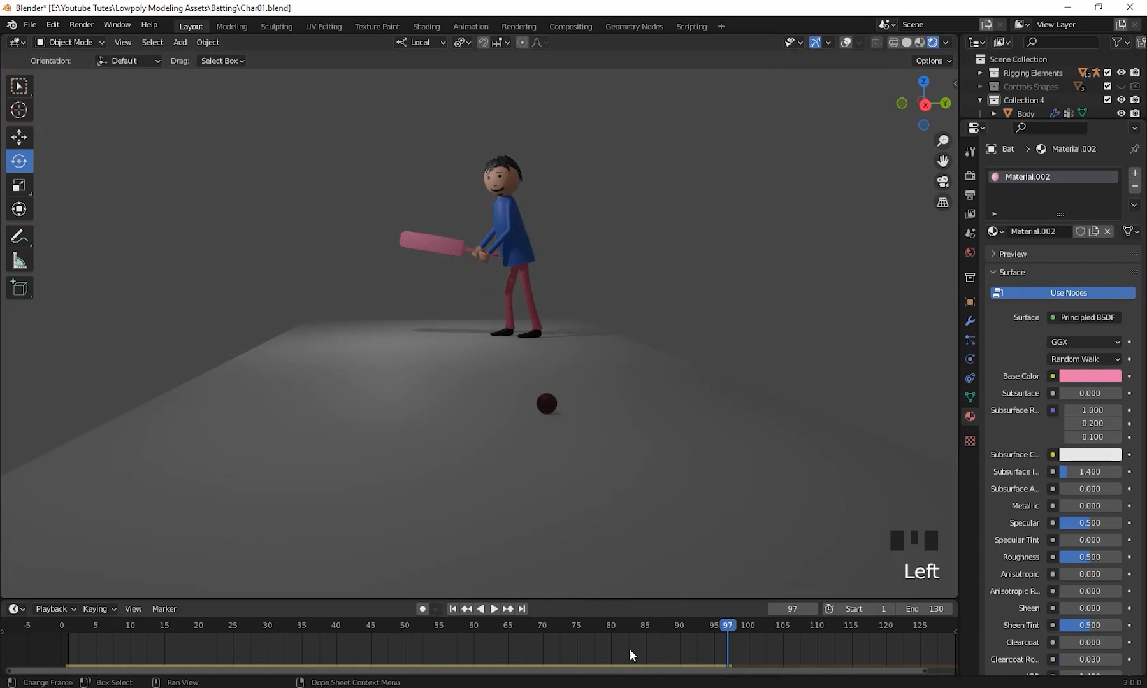
Step: Replay the animation from frame 1 to check the batting shot with the recoloured bat
{"action": "left_click", "coordinate": [452, 608]}
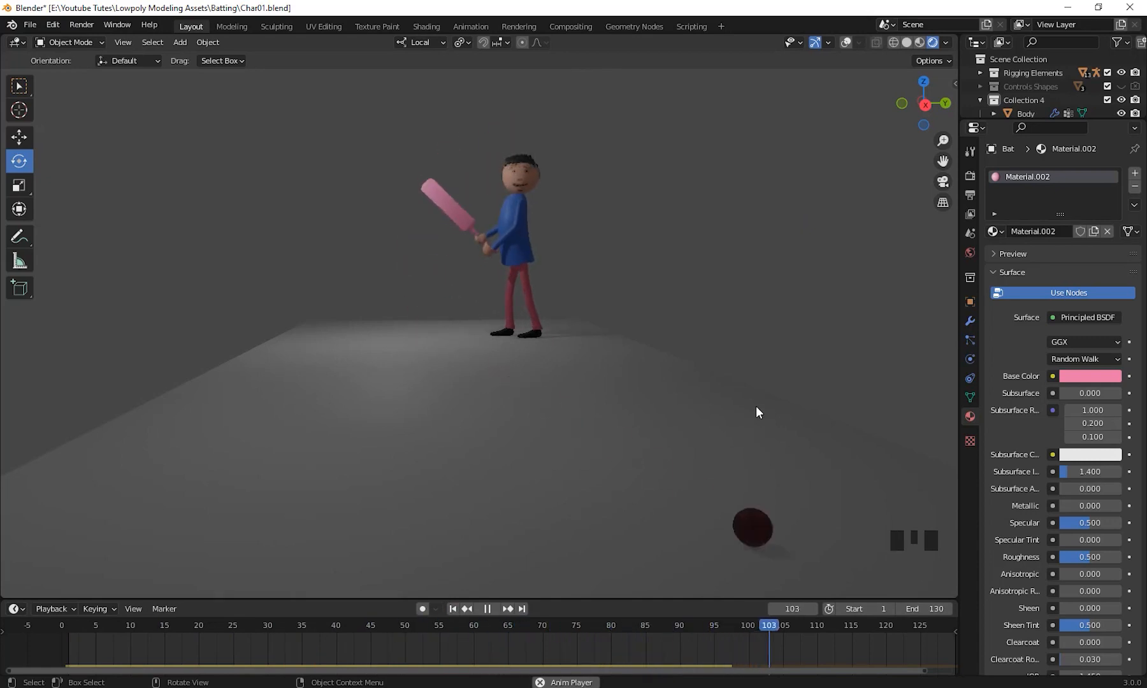
{"action": "left_click", "coordinate": [487, 608]}
{"action": "left_click", "coordinate": [453, 608]}
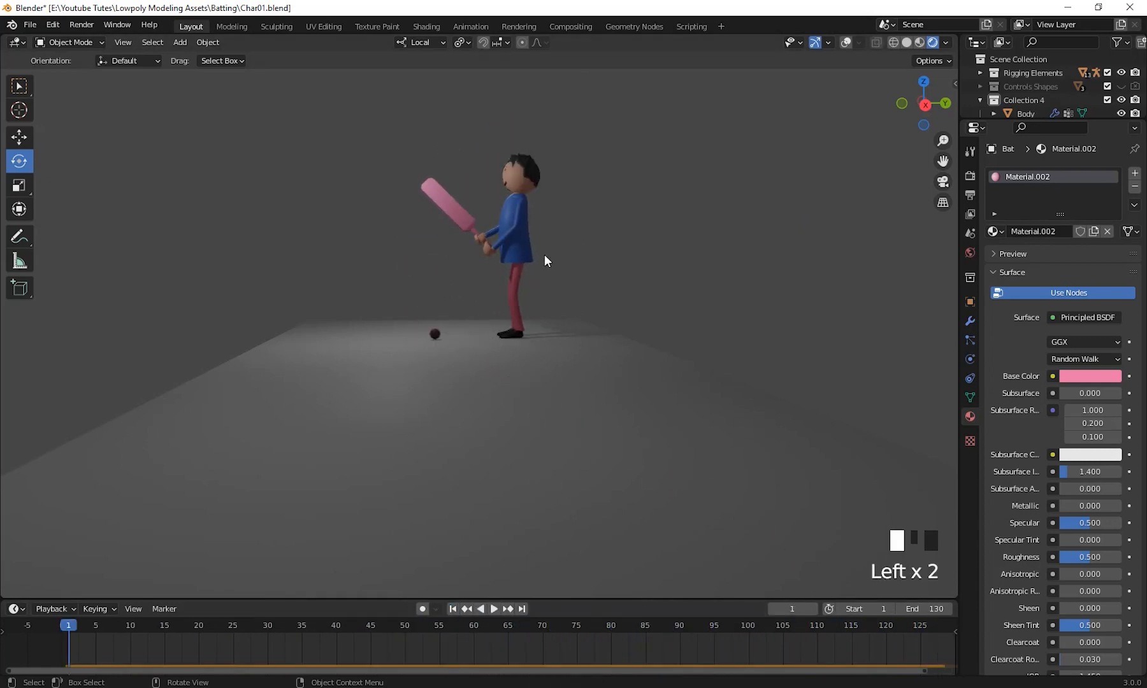
{"action": "left_click", "coordinate": [494, 608]}
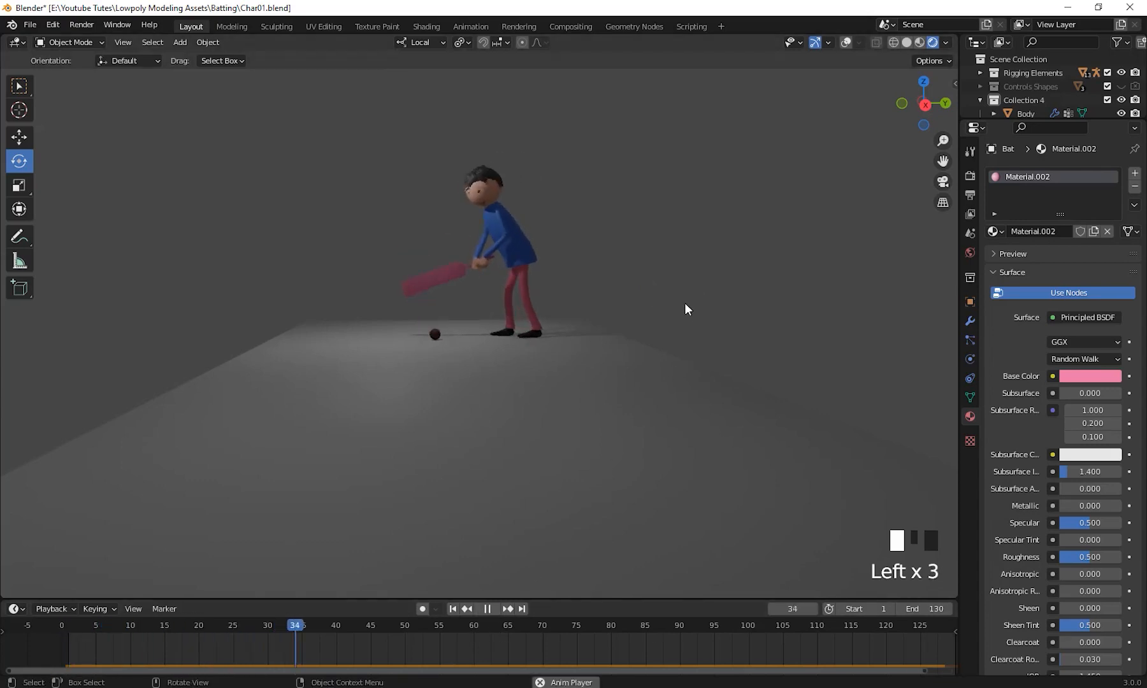